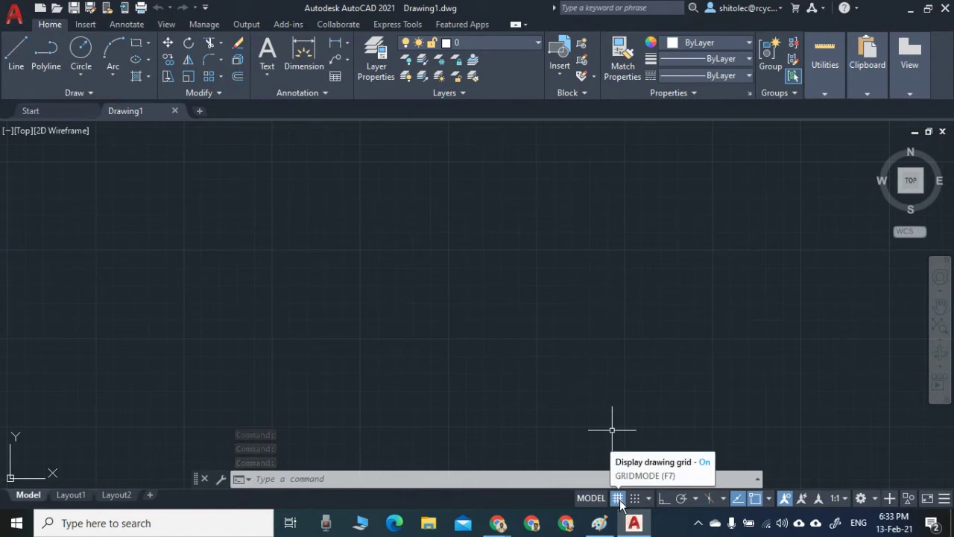
# Step: Select all object snap modes in Drafting Settings, with Object Snap and Object Snap Tracking on
pyautogui.click(648, 499)
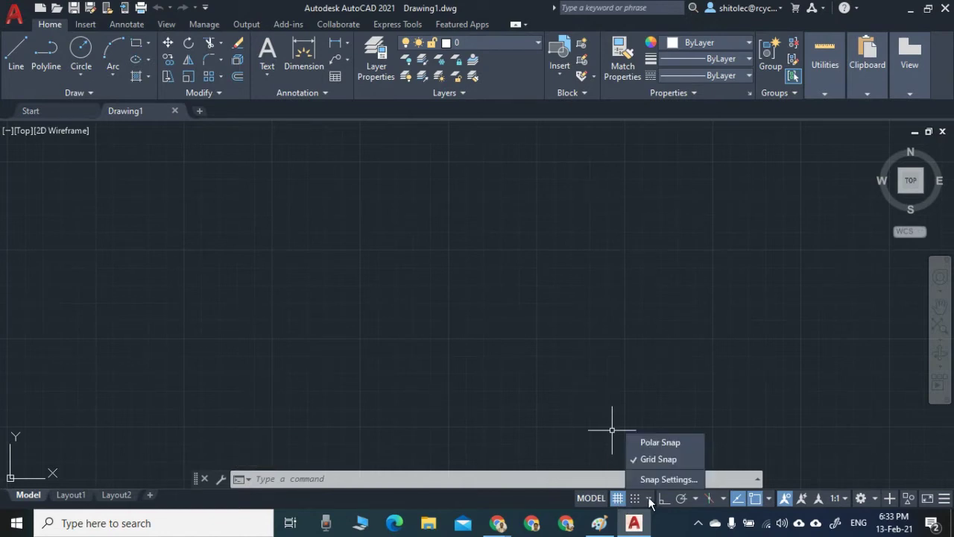
pyautogui.click(656, 480)
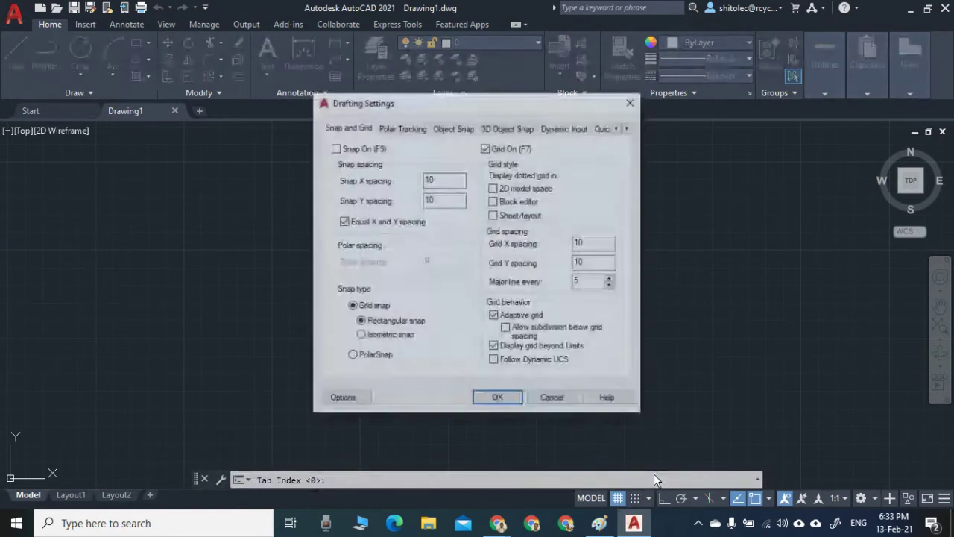
pyautogui.click(396, 131)
pyautogui.click(453, 127)
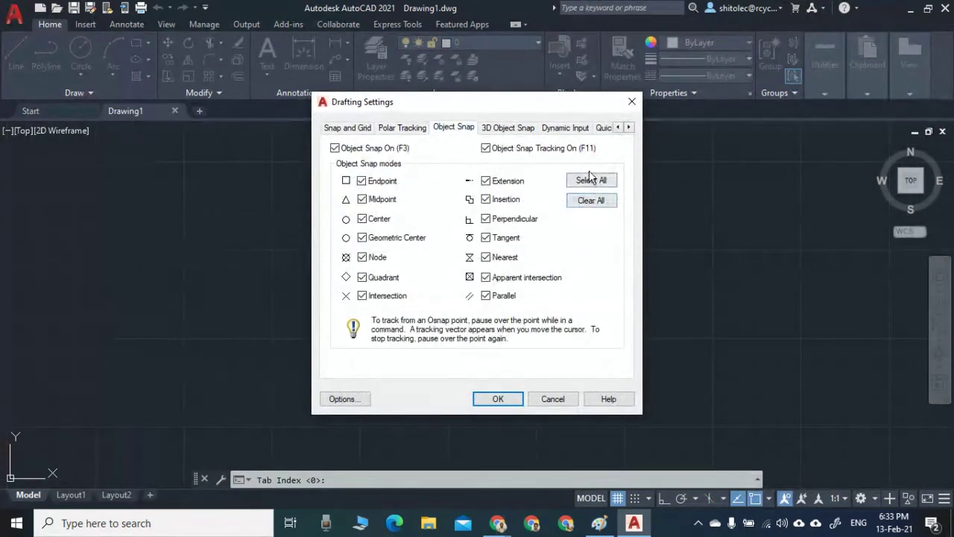
pyautogui.click(590, 183)
pyautogui.click(496, 399)
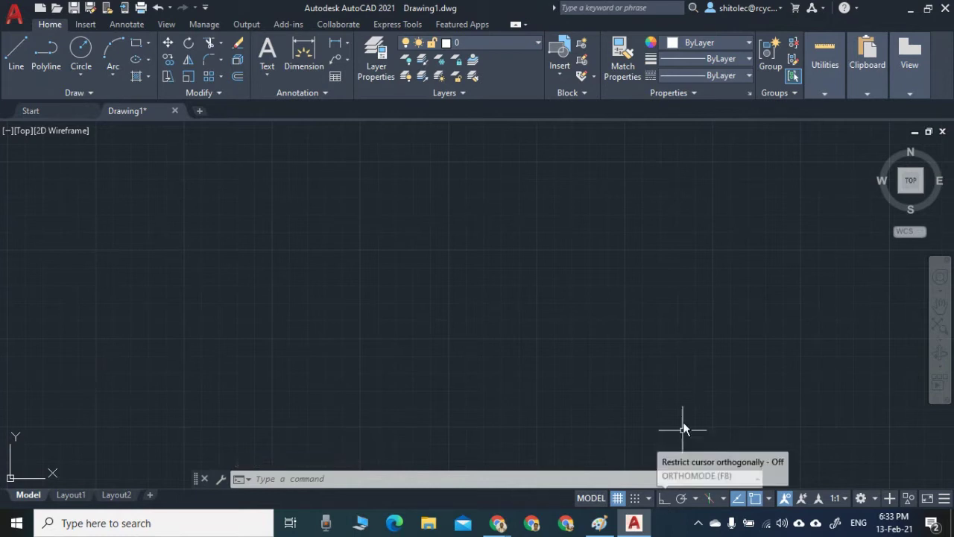
# Step: Load the CENTER linetype from acadiso.lin through the Linetype Manager
pyautogui.click(730, 46)
pyautogui.click(731, 45)
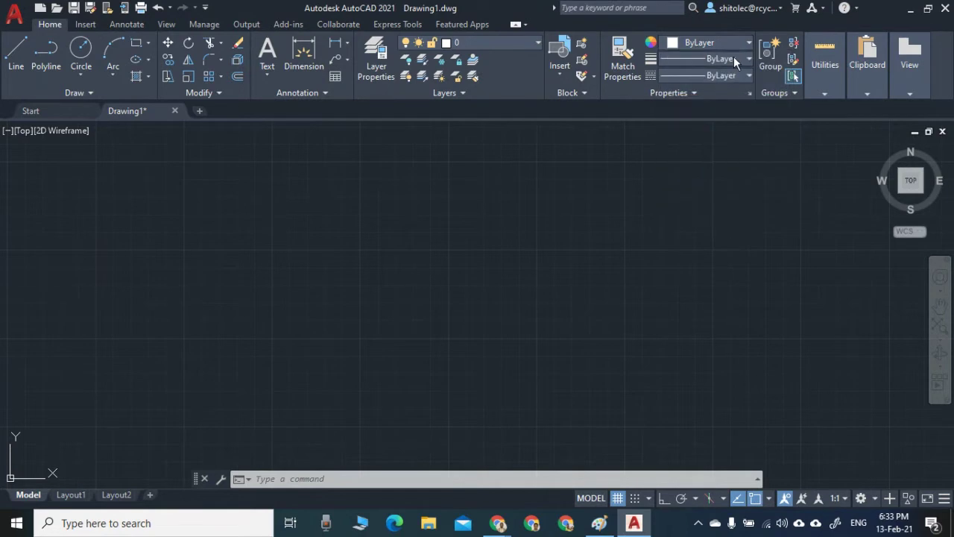
pyautogui.click(733, 56)
pyautogui.click(733, 57)
pyautogui.click(726, 78)
pyautogui.click(680, 149)
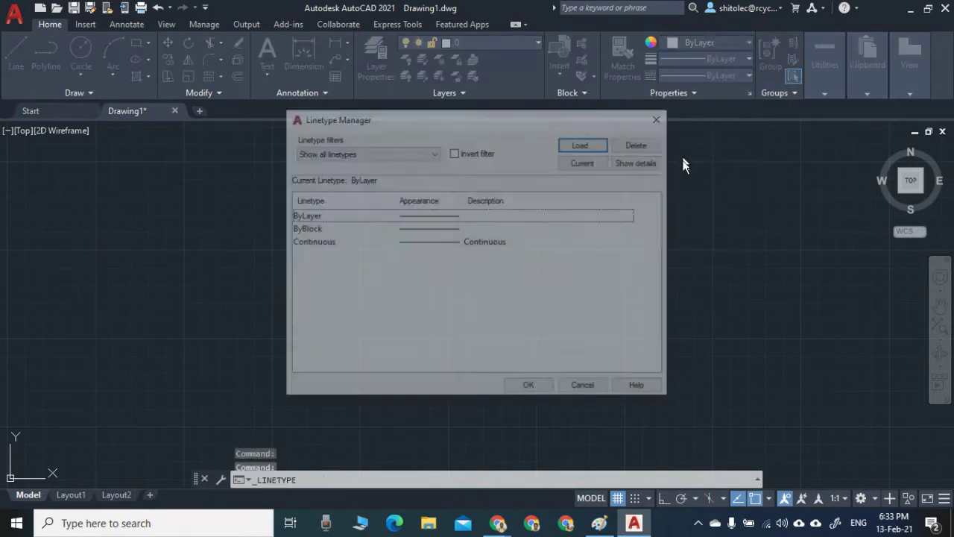
pyautogui.click(583, 145)
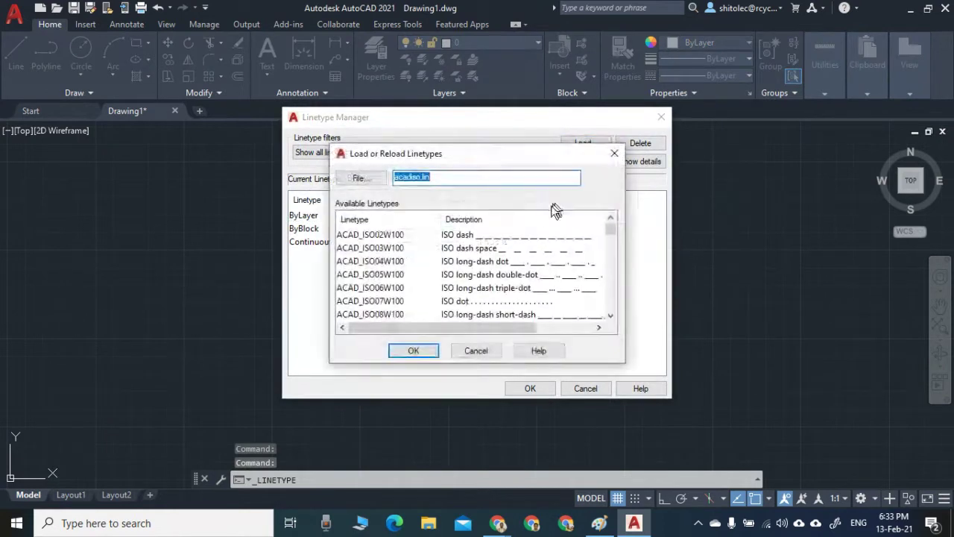
pyautogui.click(349, 235)
pyautogui.press('c')
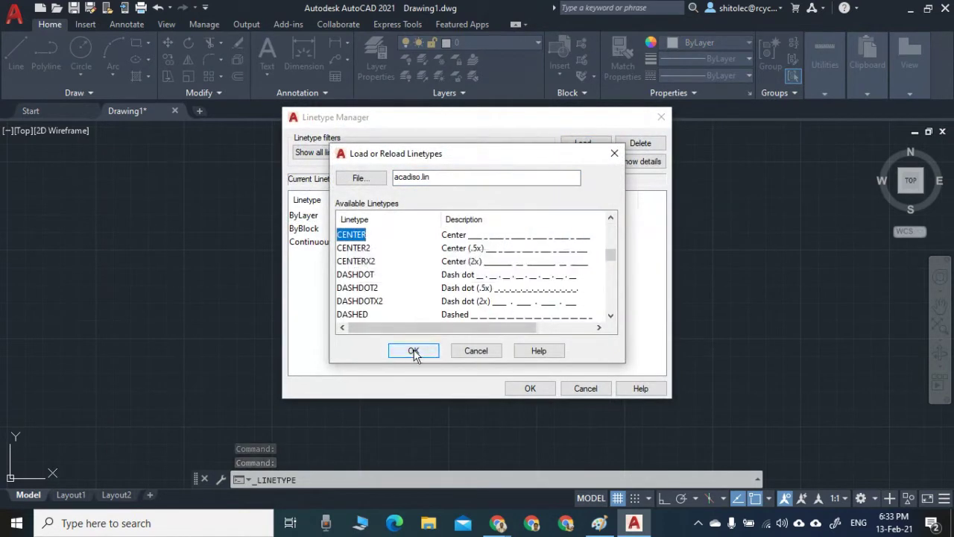
pyautogui.click(413, 350)
# Step: Load the HIDDEN linetype as well and close the Linetype Manager
pyautogui.click(593, 147)
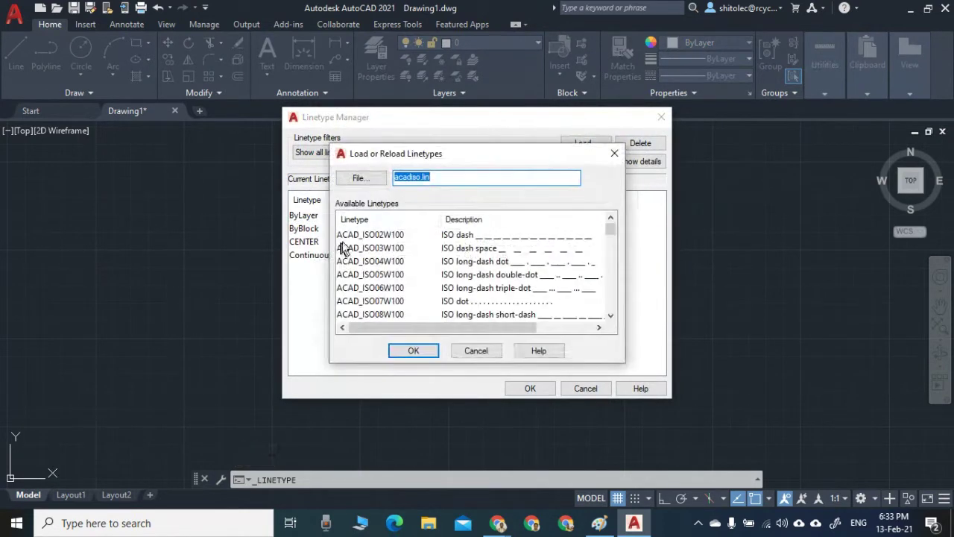
pyautogui.click(345, 239)
pyautogui.press('h')
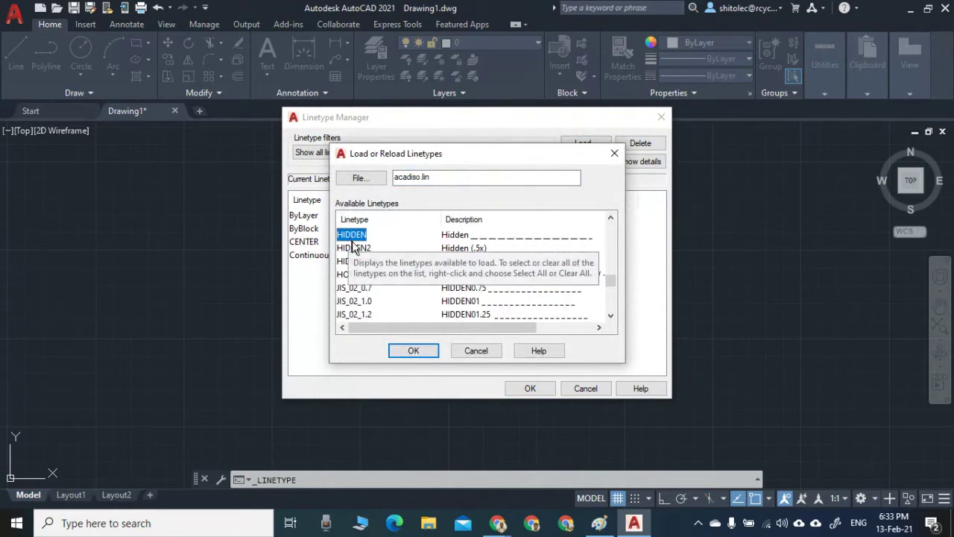
pyautogui.click(412, 351)
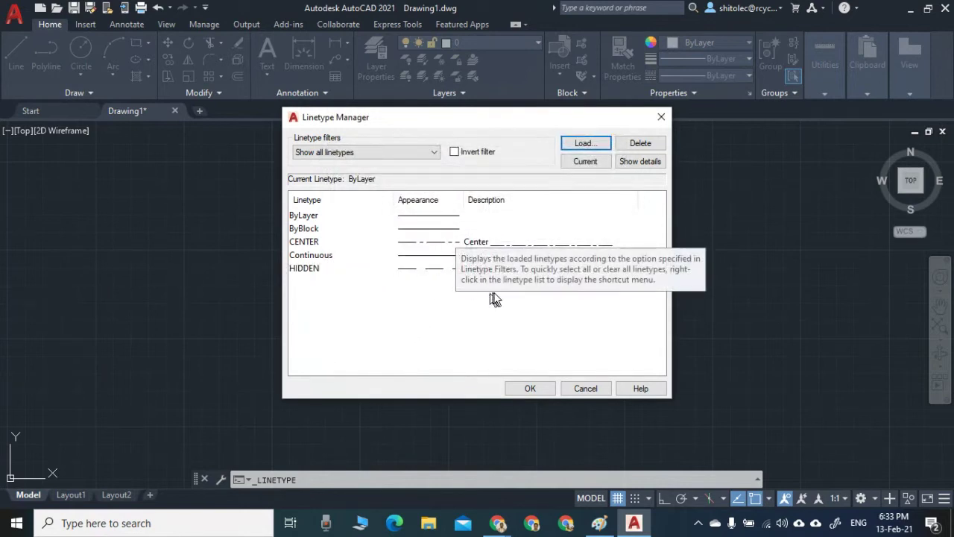
pyautogui.click(542, 389)
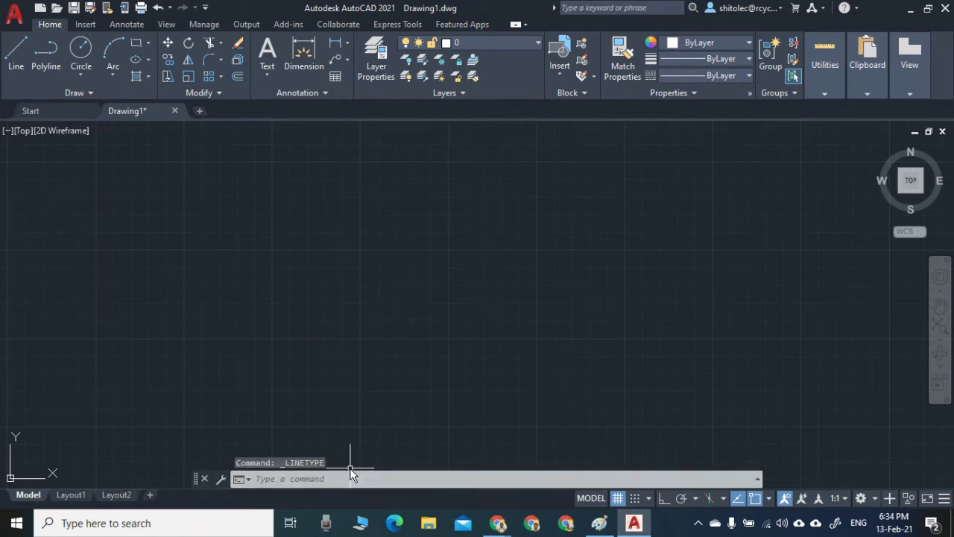
# Step: Zoom All to fit the whole drawing area in view
pyautogui.write('z')
pyautogui.press('Return')
pyautogui.write('a')
pyautogui.press('Return')
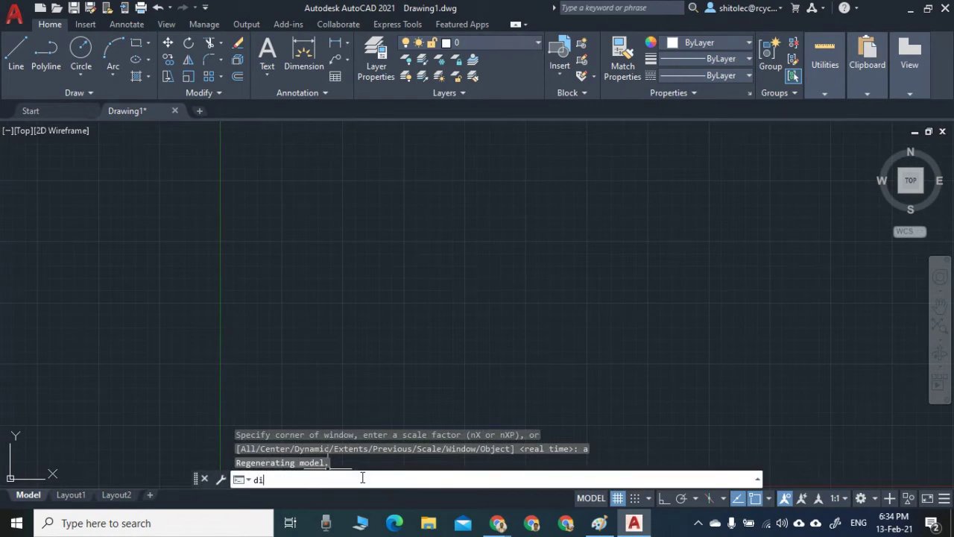
# Step: Modify the ISO-25 dimension style, setting extension beyond dimension lines to 2
pyautogui.write('dimsty')
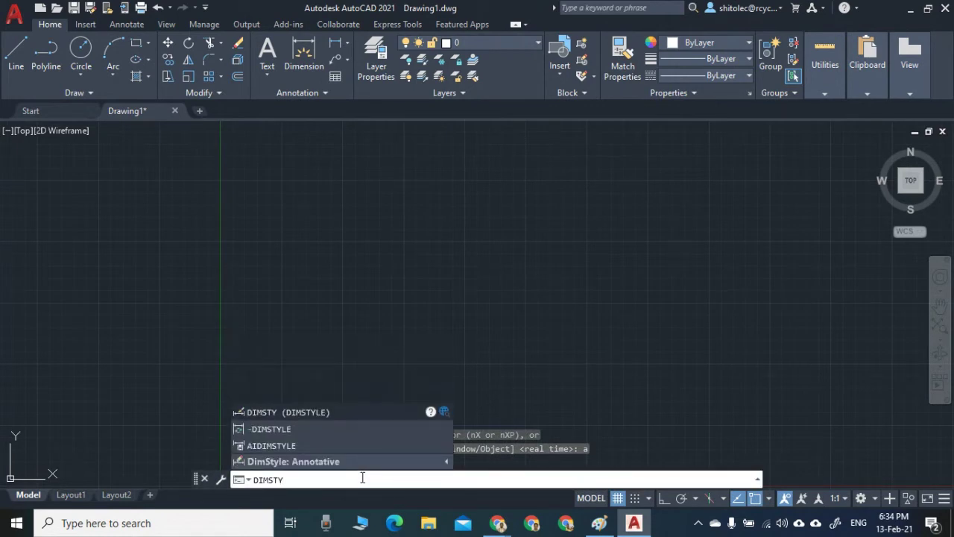
pyautogui.click(330, 412)
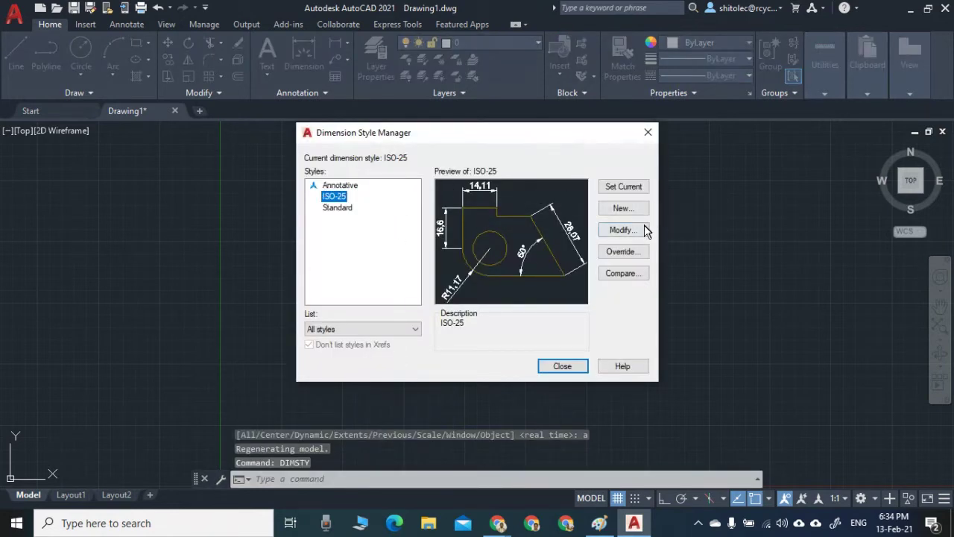
pyautogui.click(637, 231)
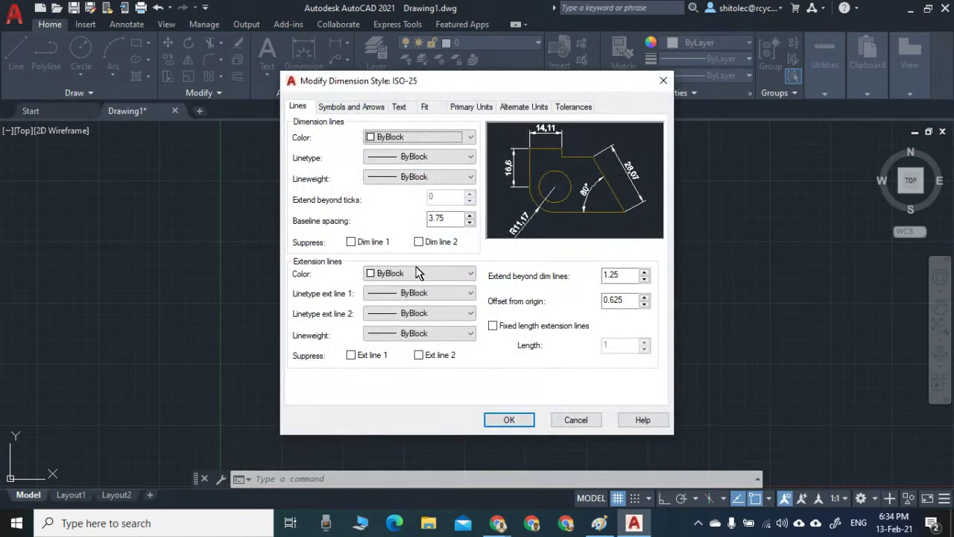
pyautogui.moveTo(622, 275); pyautogui.dragTo(584, 306)
pyautogui.write('2')
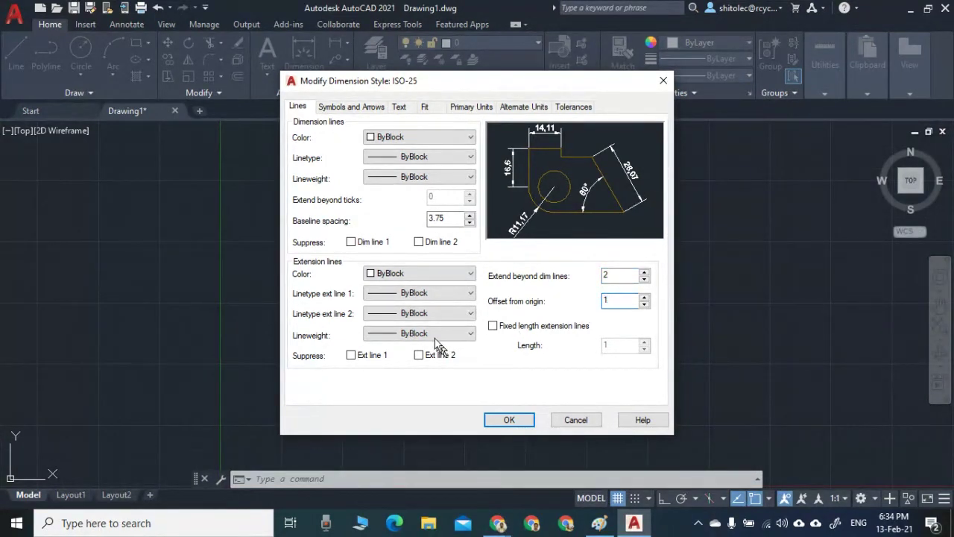
# Step: Set ISO-25 arrow size 3, centre mark 3 and jog height factor 2
pyautogui.click(366, 108)
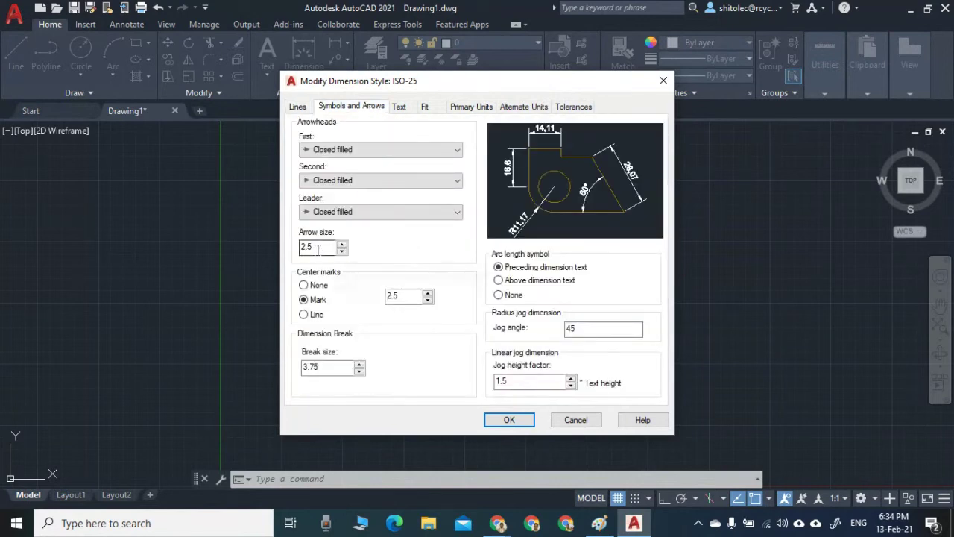
pyautogui.moveTo(318, 249); pyautogui.dragTo(256, 260)
pyautogui.write('3')
pyautogui.moveTo(418, 296); pyautogui.dragTo(371, 301)
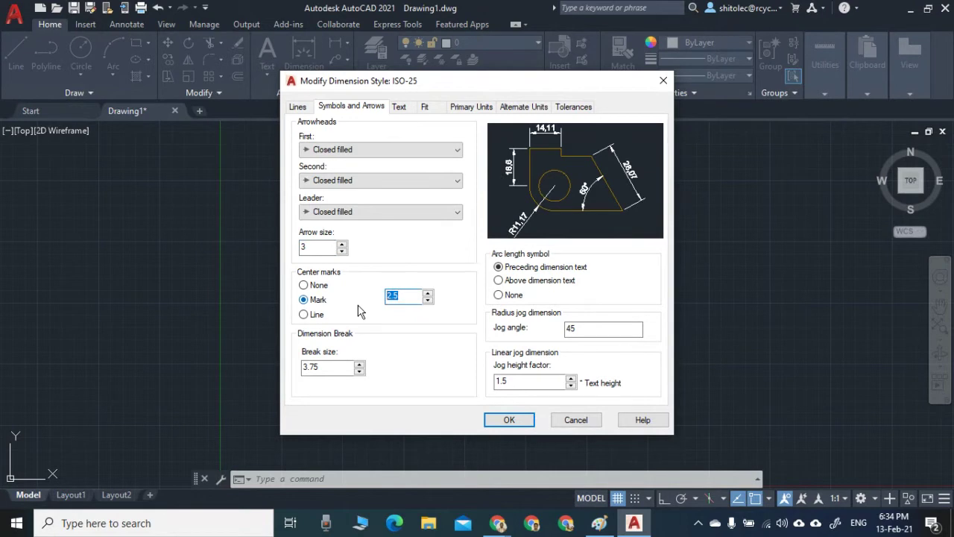
pyautogui.write('3')
pyautogui.moveTo(523, 381); pyautogui.dragTo(483, 387)
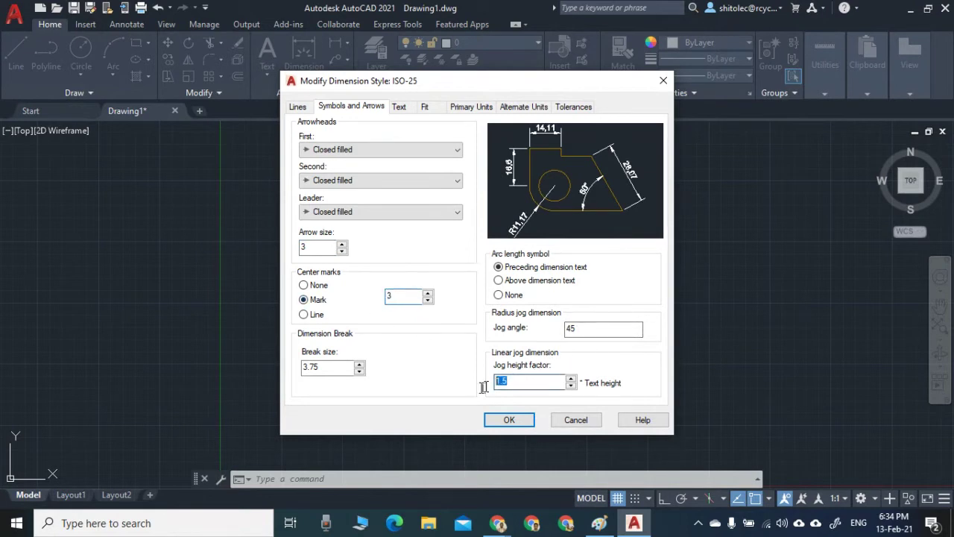
pyautogui.write('2')
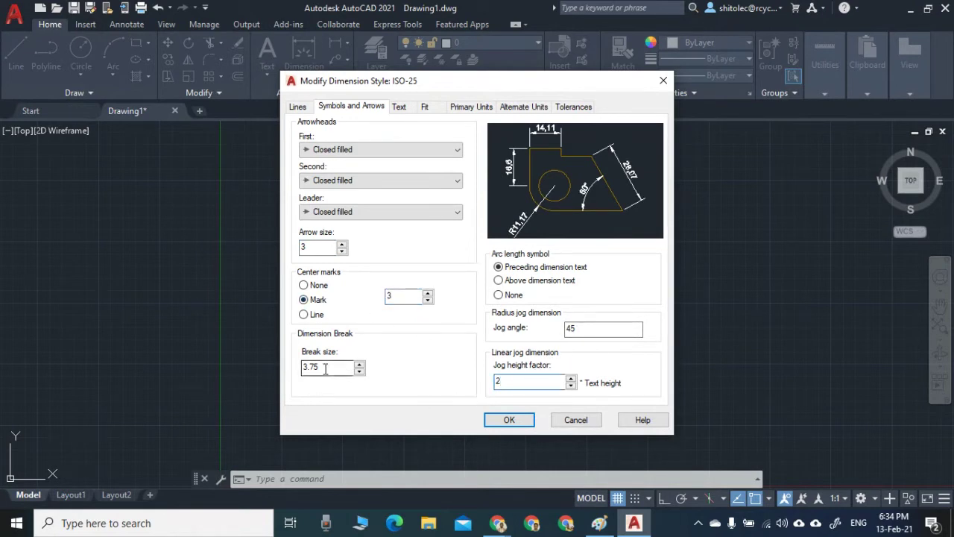
pyautogui.click(324, 368)
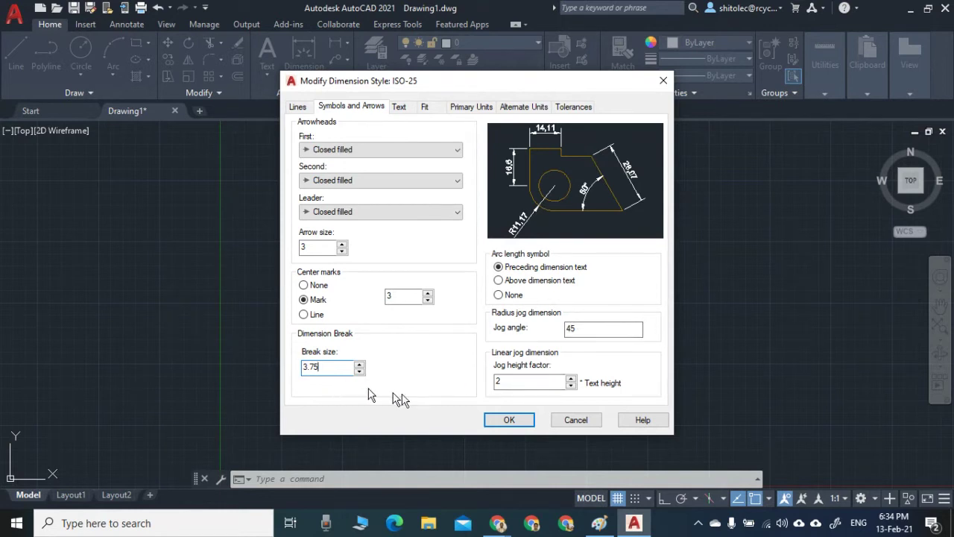
# Step: Give ISO-25 text height 3 and offset 1 from the dimension line, then save and close
pyautogui.click(401, 107)
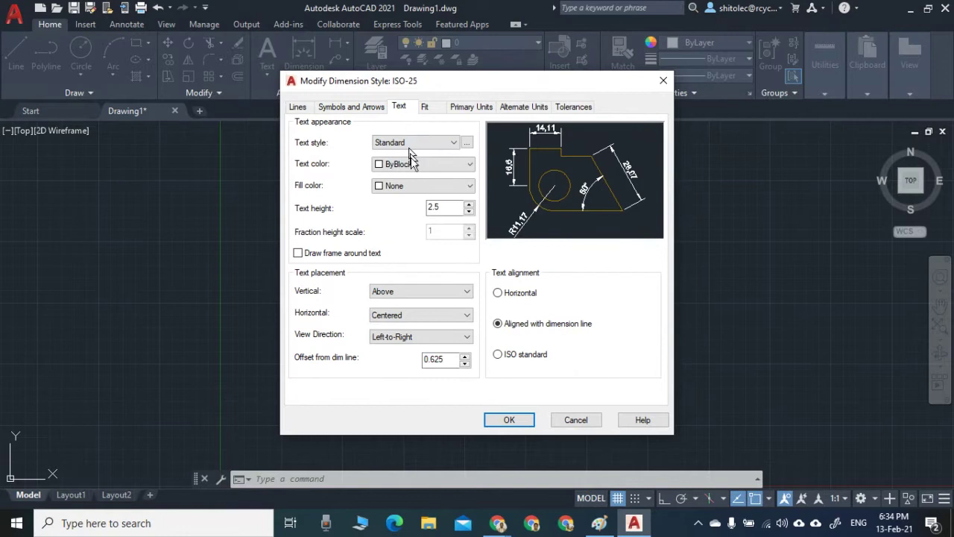
pyautogui.moveTo(445, 208); pyautogui.dragTo(413, 211)
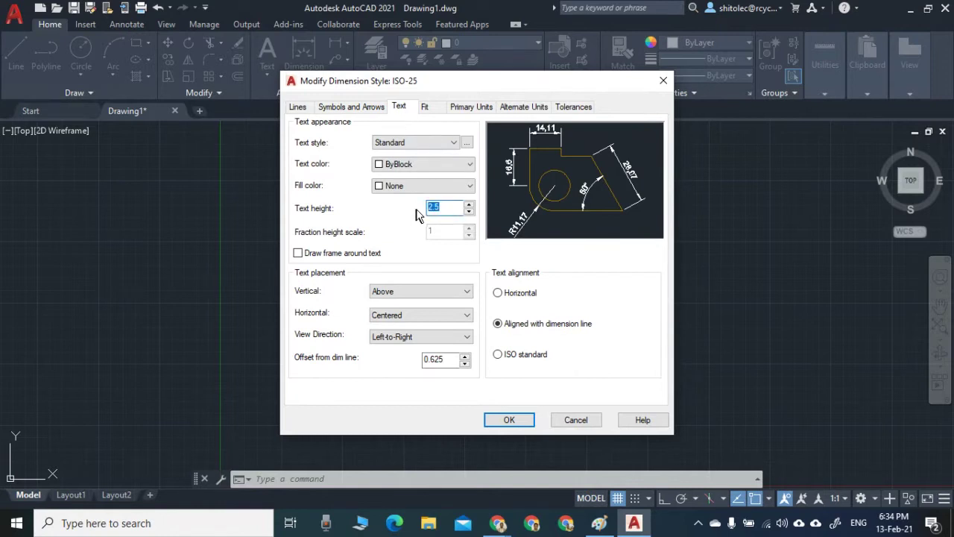
pyautogui.write('3')
pyautogui.moveTo(451, 359); pyautogui.dragTo(410, 368)
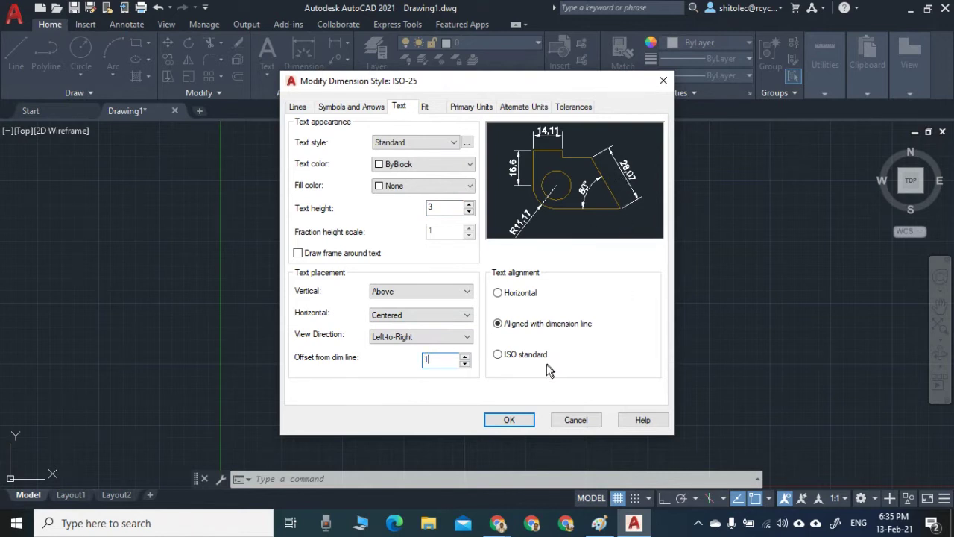
pyautogui.click(522, 423)
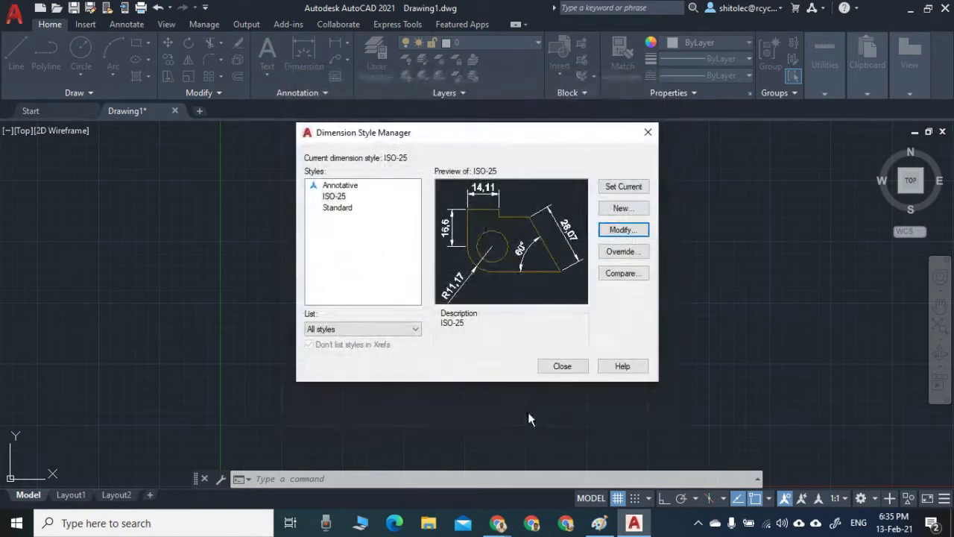
pyautogui.click(575, 363)
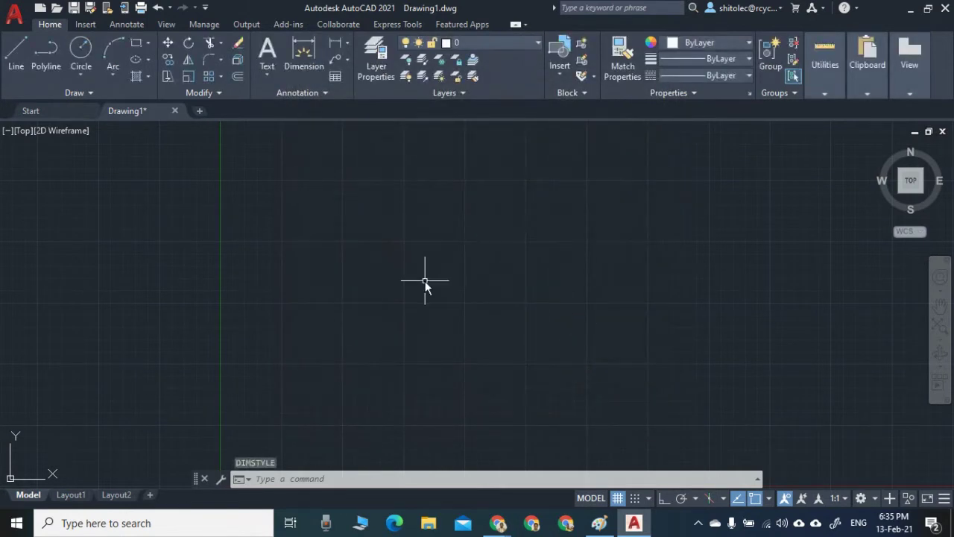
# Step: Draw a horizontal line left of centre with Ortho turned on
pyautogui.scroll(-2, 424, 280)
pyautogui.moveTo(454, 271)
pyautogui.mouseDown(button='middle')
pyautogui.moveTo(324, 289)
pyautogui.moveTo(264, 285)
pyautogui.moveTo(288, 308)
pyautogui.mouseUp(button='middle')
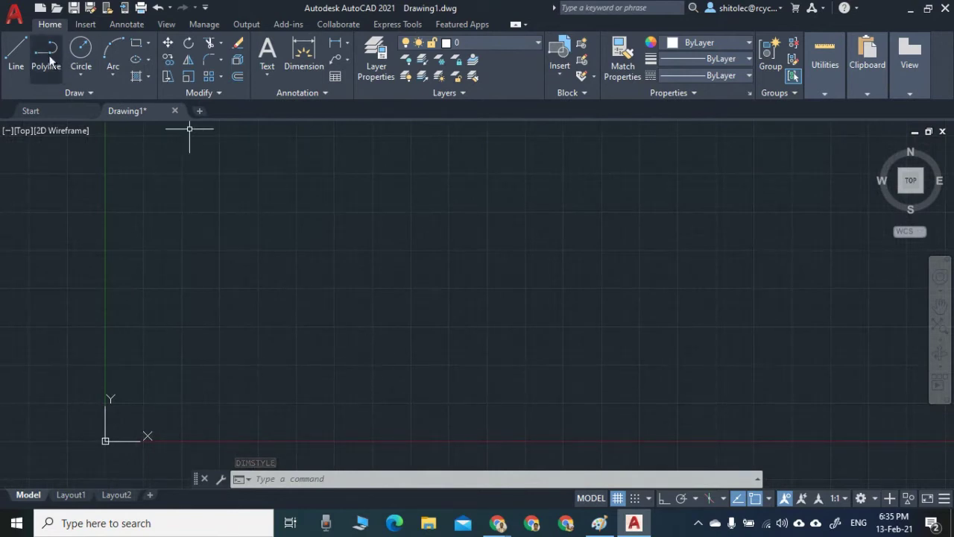
pyautogui.click(16, 52)
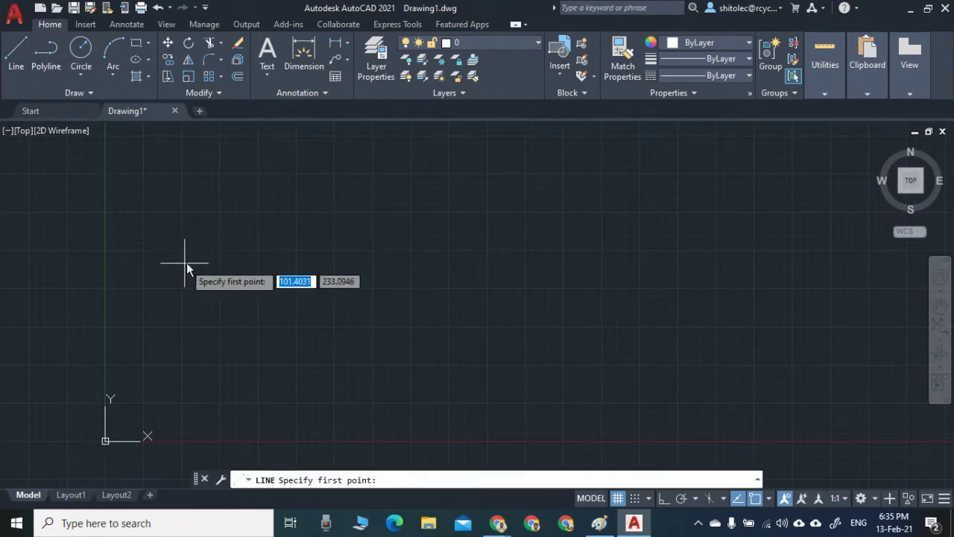
pyautogui.click(217, 243)
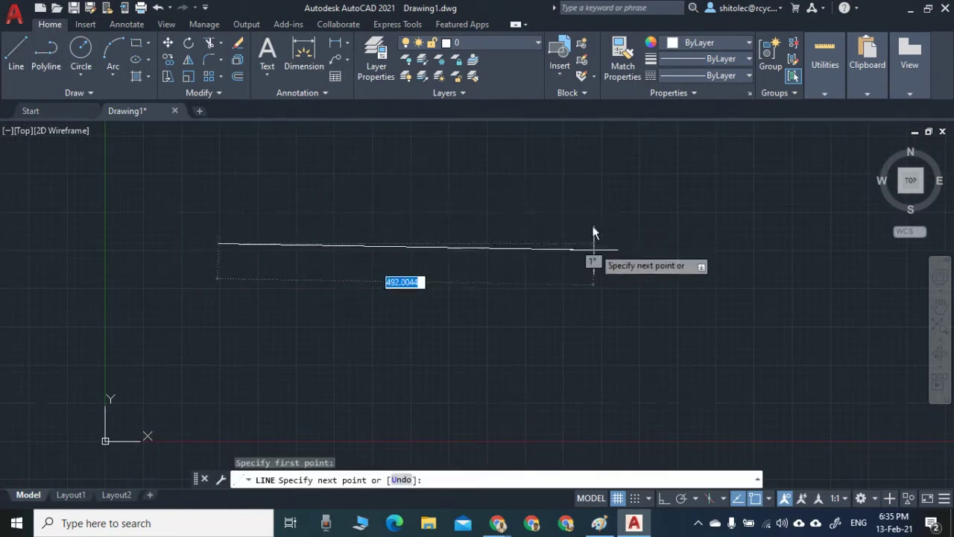
pyautogui.click(664, 498)
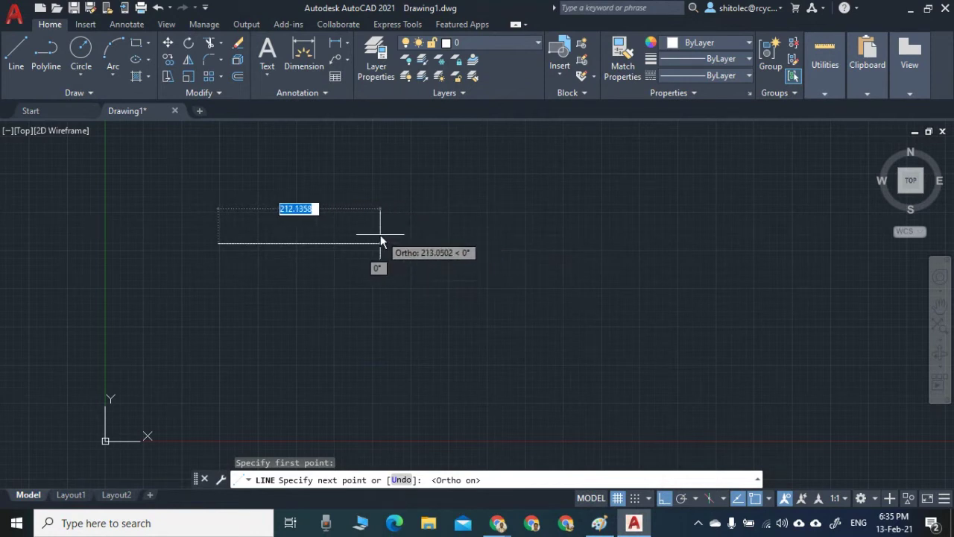
pyautogui.click(412, 240)
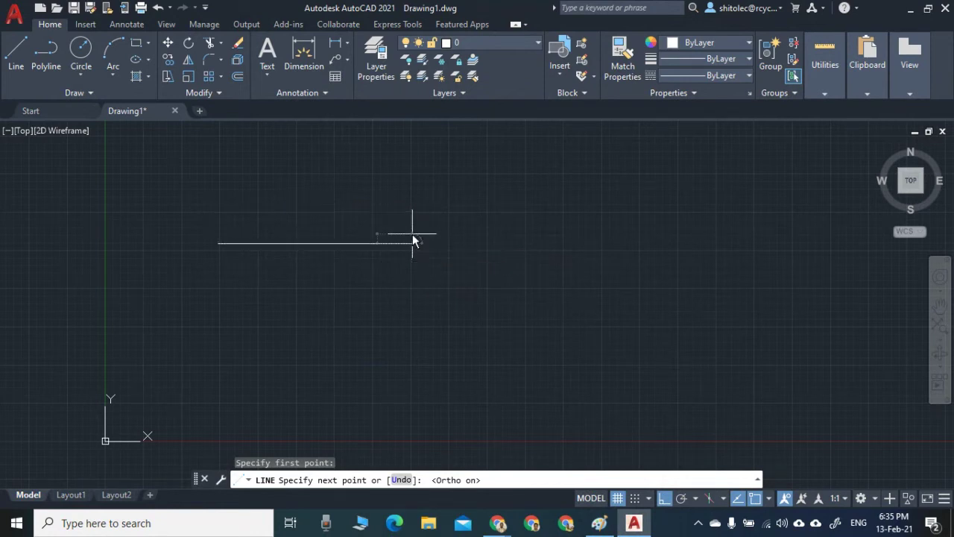
pyautogui.press('Return')
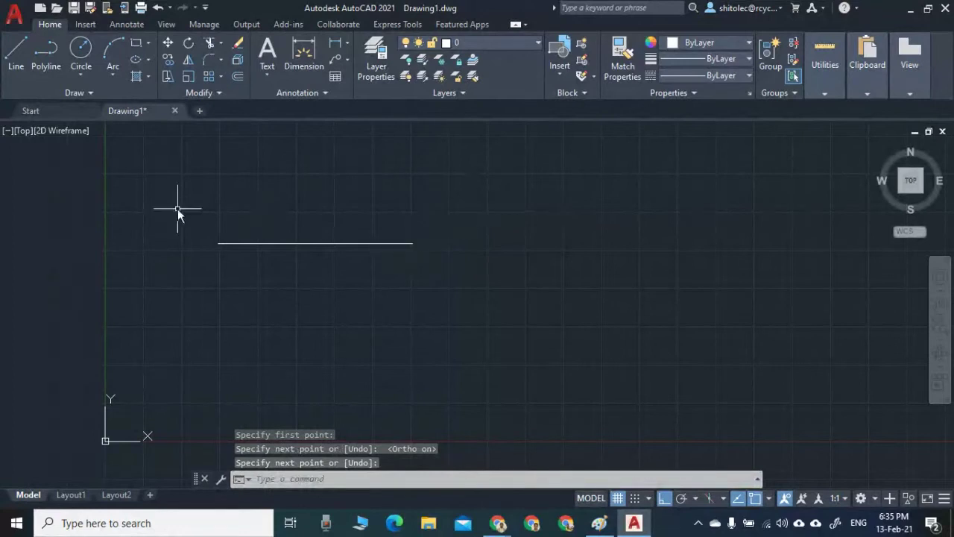
# Step: Draw a vertical line crossing the horizontal one, then bring up the Paint reference
pyautogui.click(15, 50)
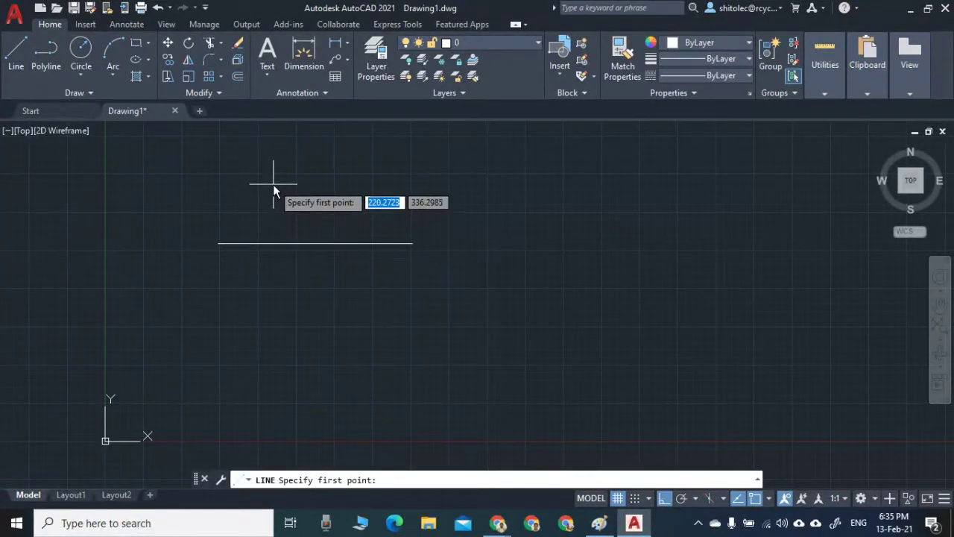
pyautogui.press('Escape')
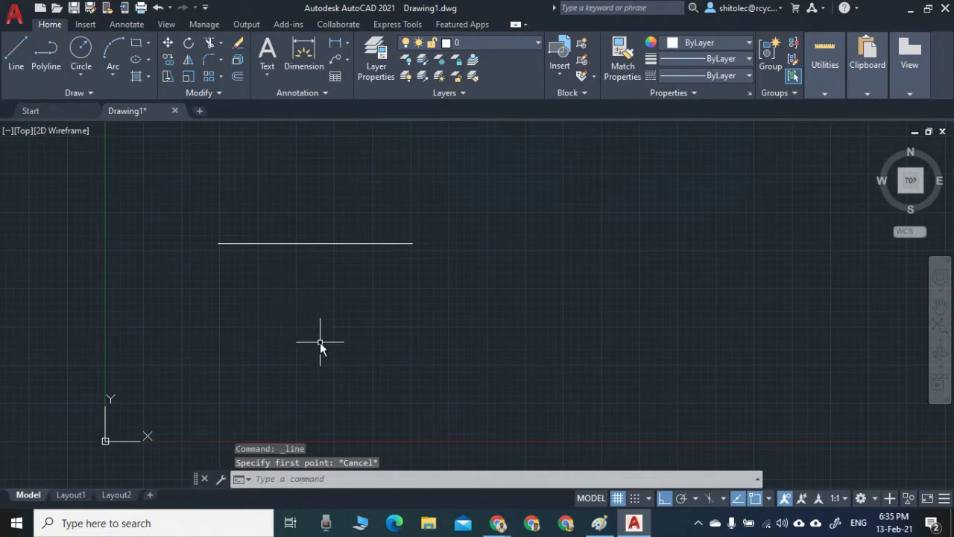
pyautogui.click(16, 50)
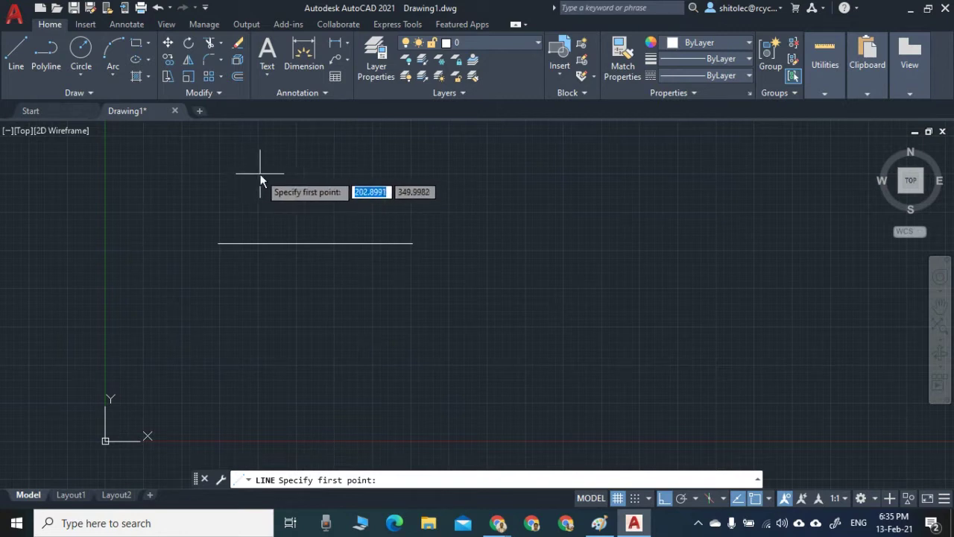
pyautogui.click(260, 243)
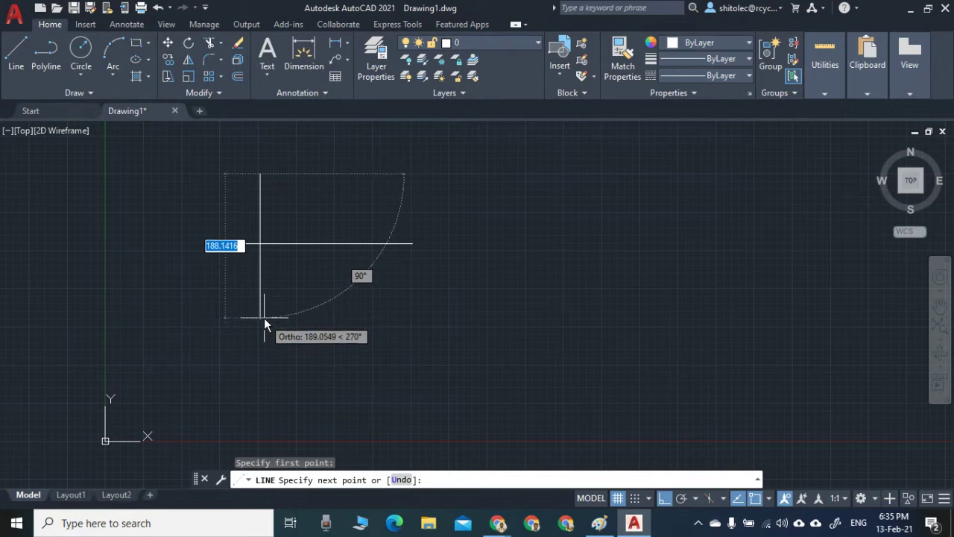
pyautogui.click(263, 318)
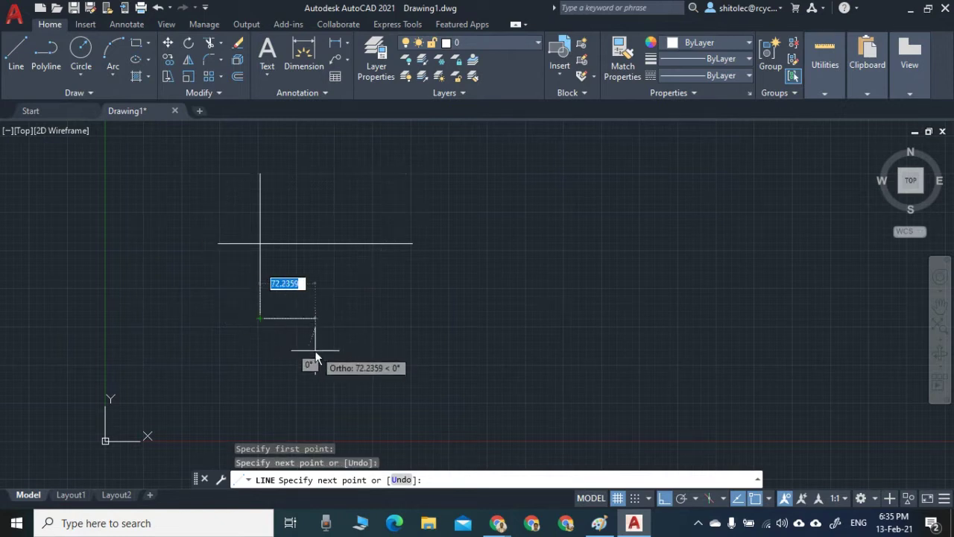
pyautogui.press('Escape')
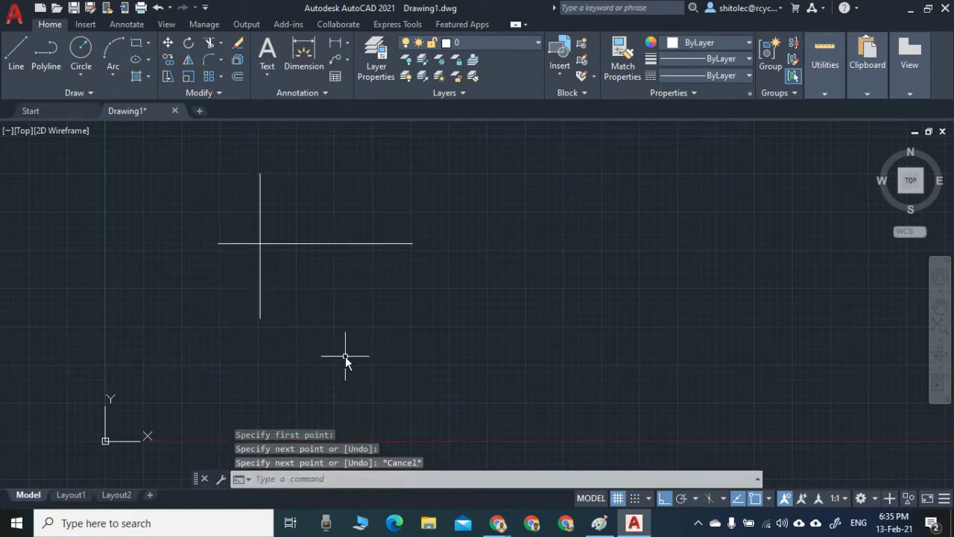
pyautogui.click(598, 525)
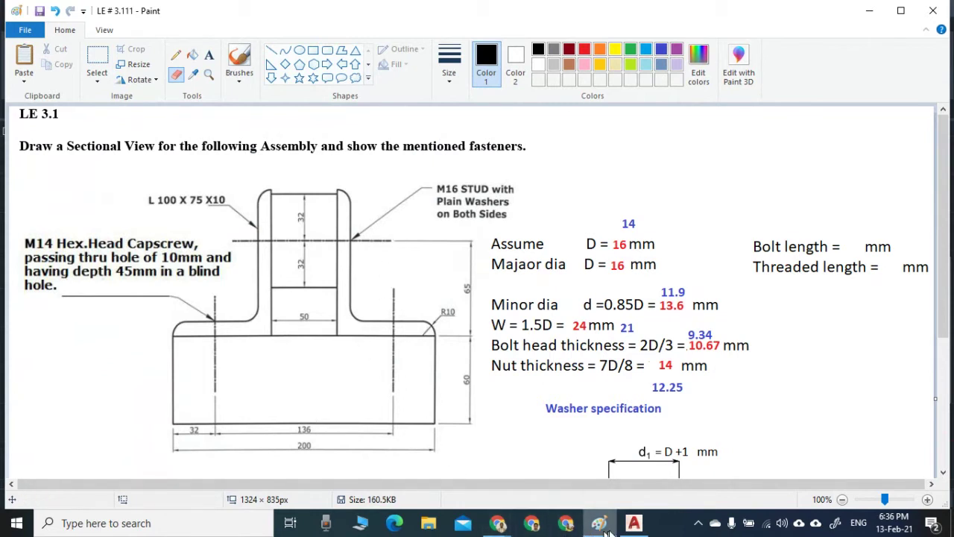
# Step: Switch from the LE 3.1 reference in Paint back to the AutoCAD drawing
pyautogui.click(633, 523)
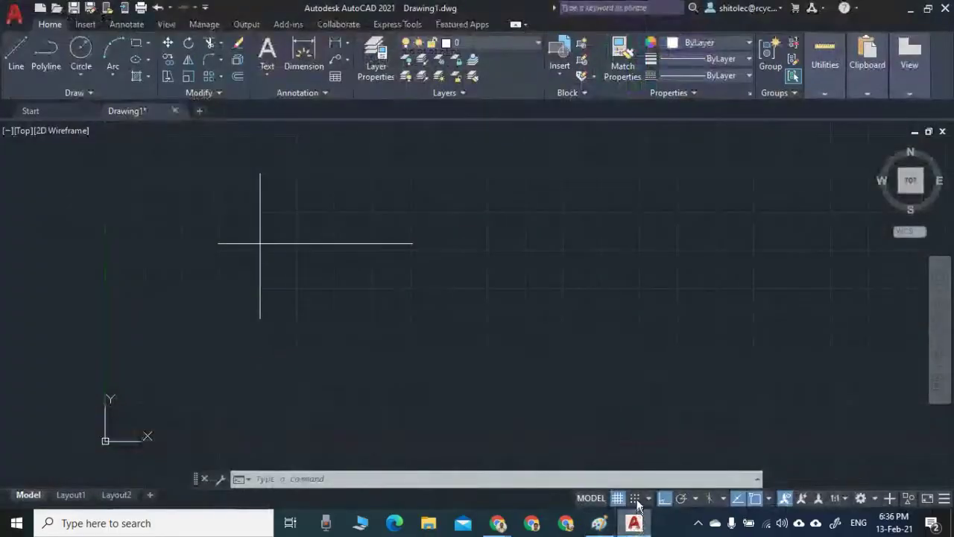
# Step: Offset the horizontal line 65 downward, checking the Paint reference in between
pyautogui.click(310, 244)
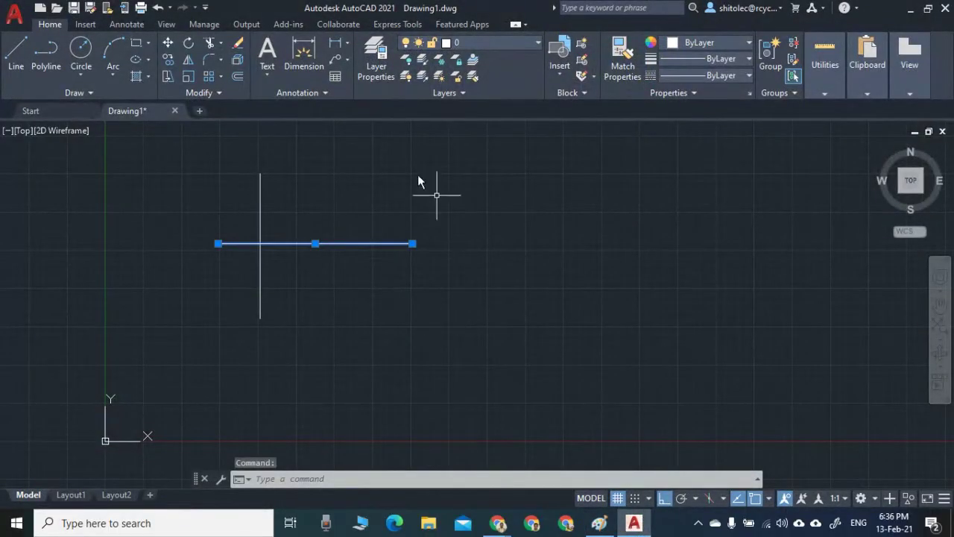
pyautogui.click(238, 75)
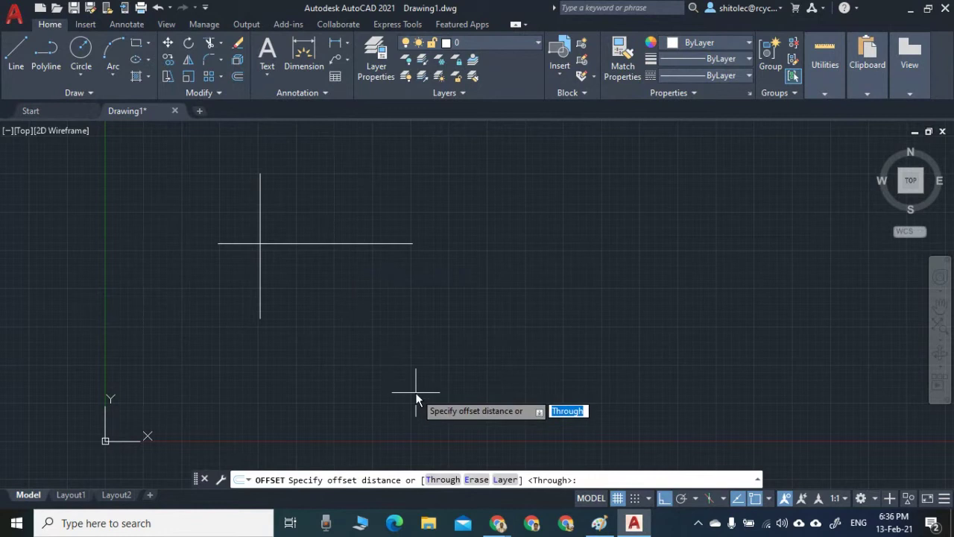
pyautogui.write('65')
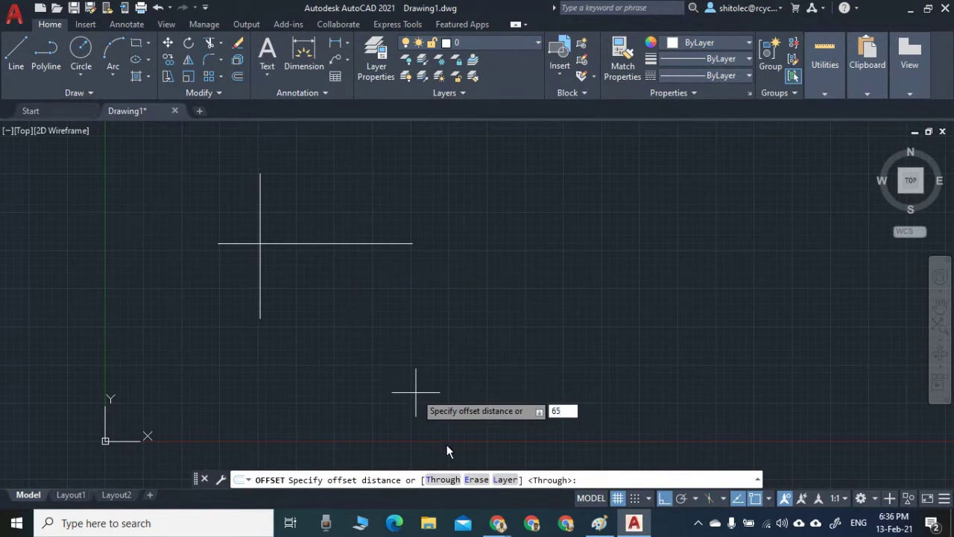
pyautogui.press('Return')
pyautogui.click(365, 243)
pyautogui.click(357, 340)
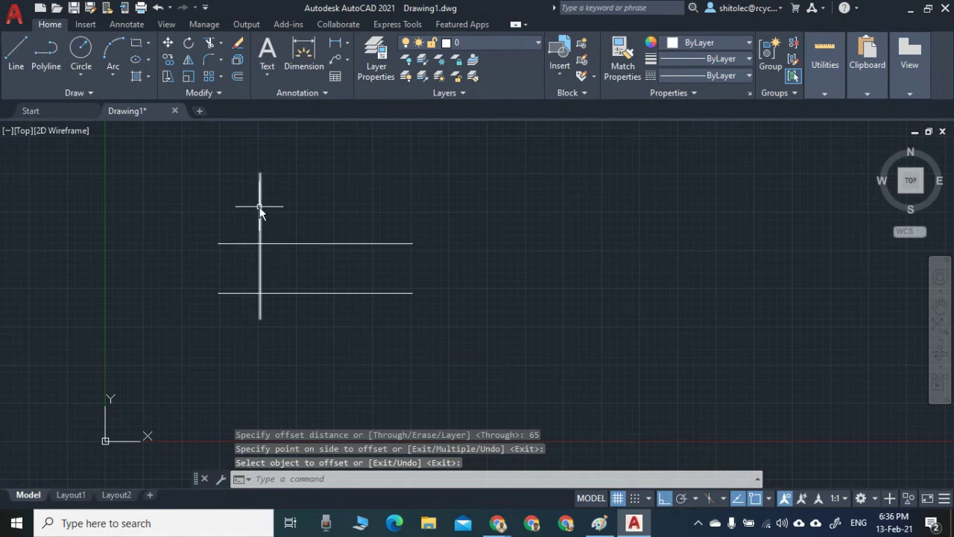
pyautogui.click(599, 525)
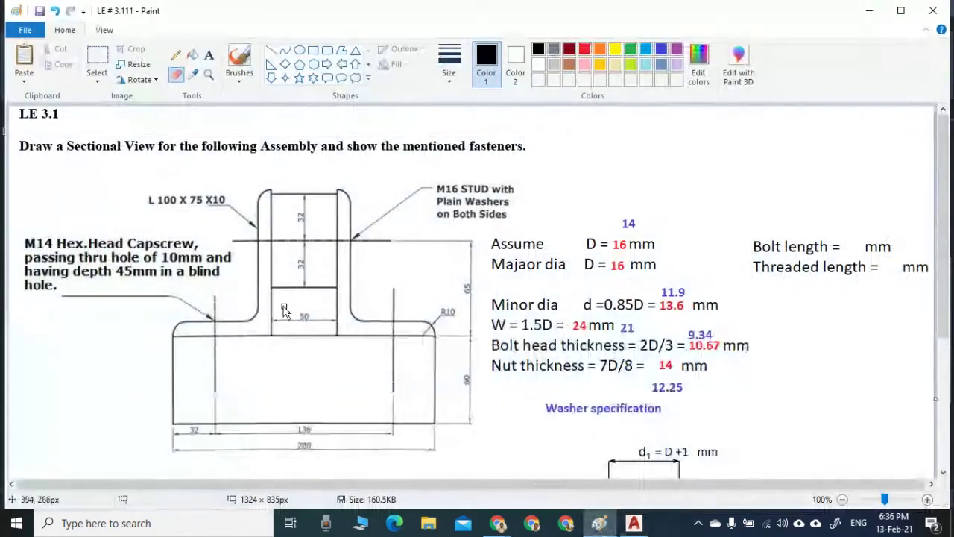
pyautogui.click(634, 524)
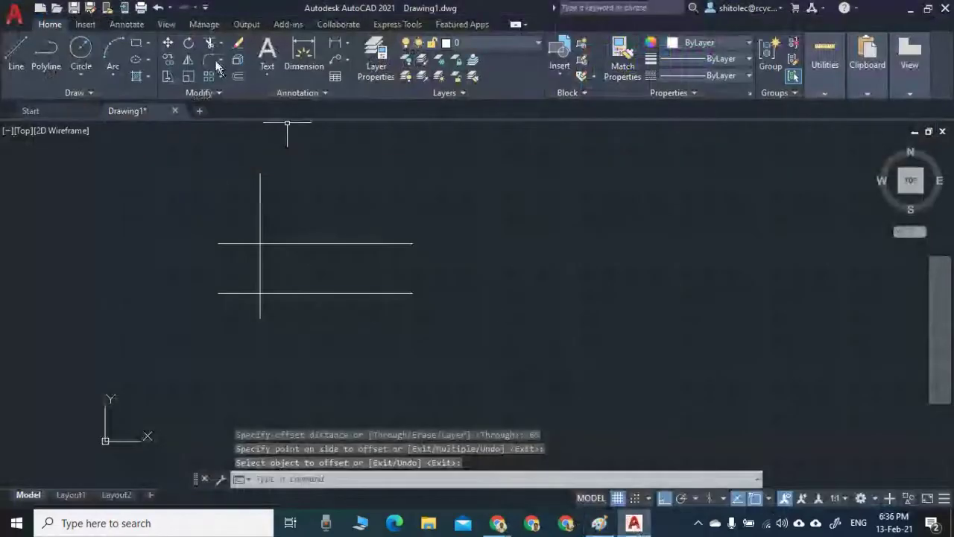
# Step: Offset the vertical line 50 to the right, then view the Paint reference again
pyautogui.click(238, 77)
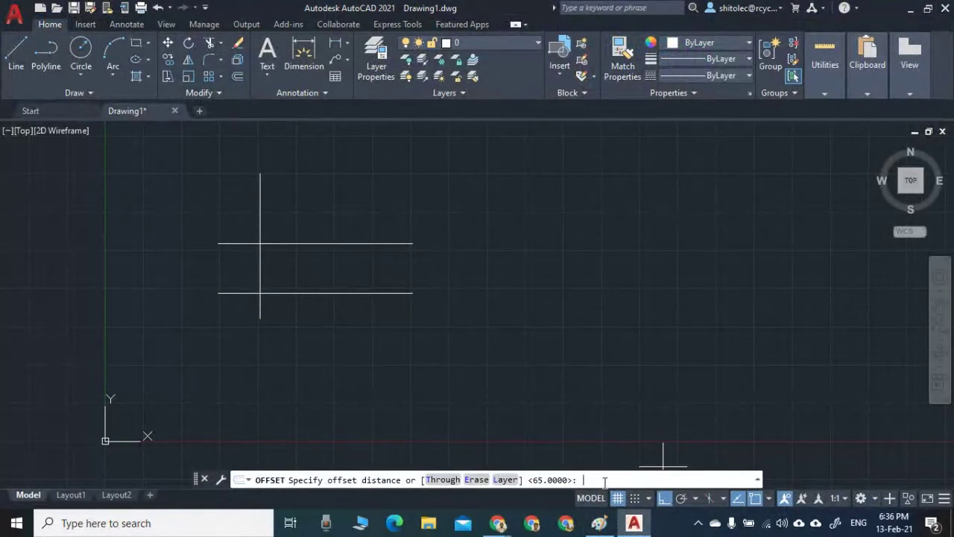
pyautogui.write('50')
pyautogui.press('Return')
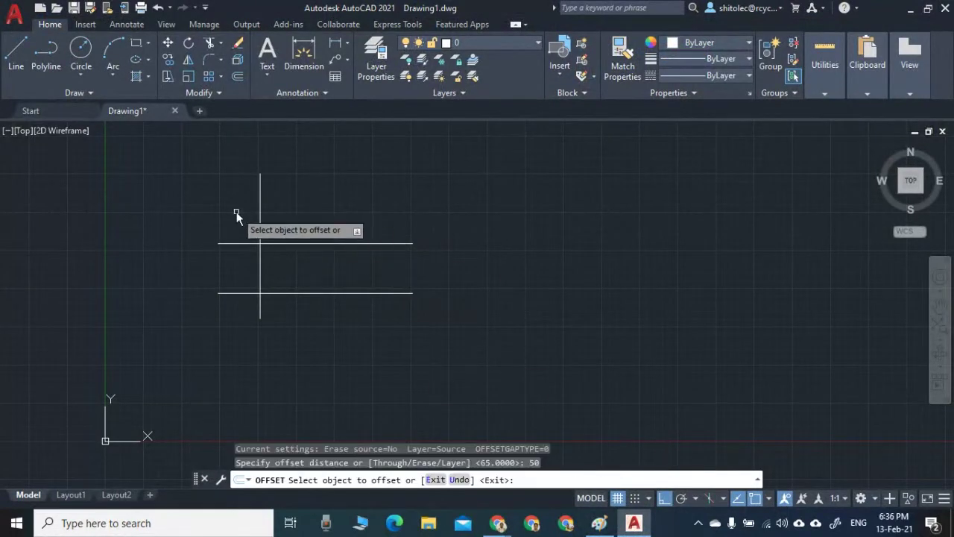
pyautogui.click(262, 221)
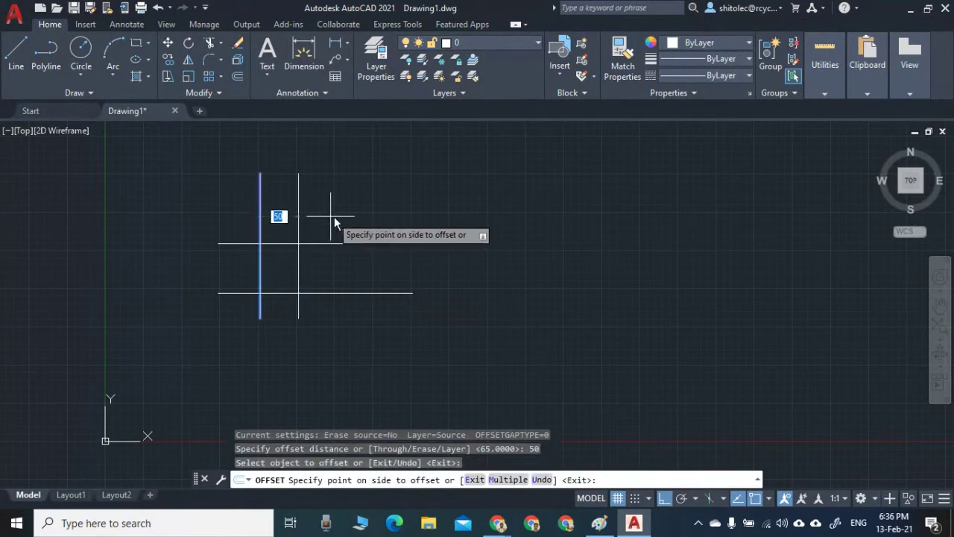
pyautogui.click(347, 217)
pyautogui.press('Escape')
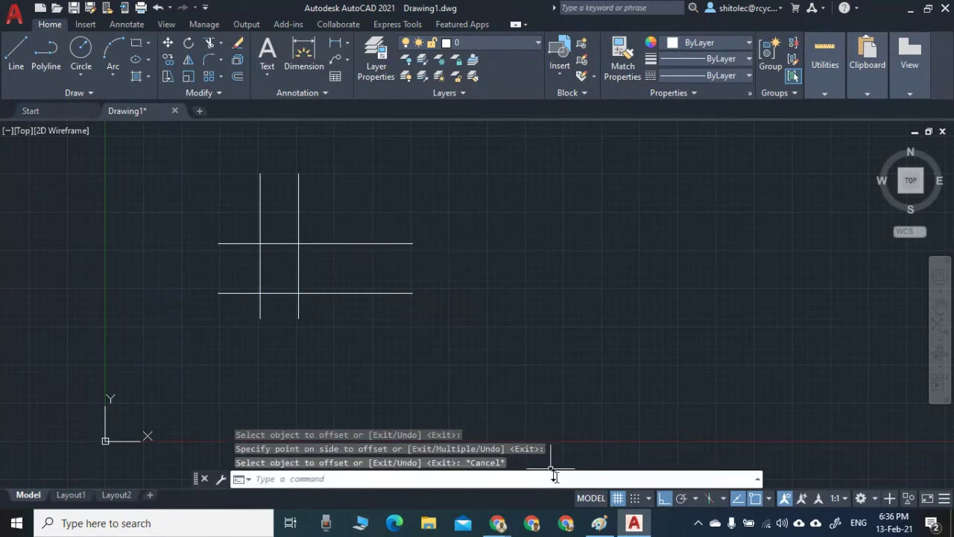
pyautogui.click(599, 523)
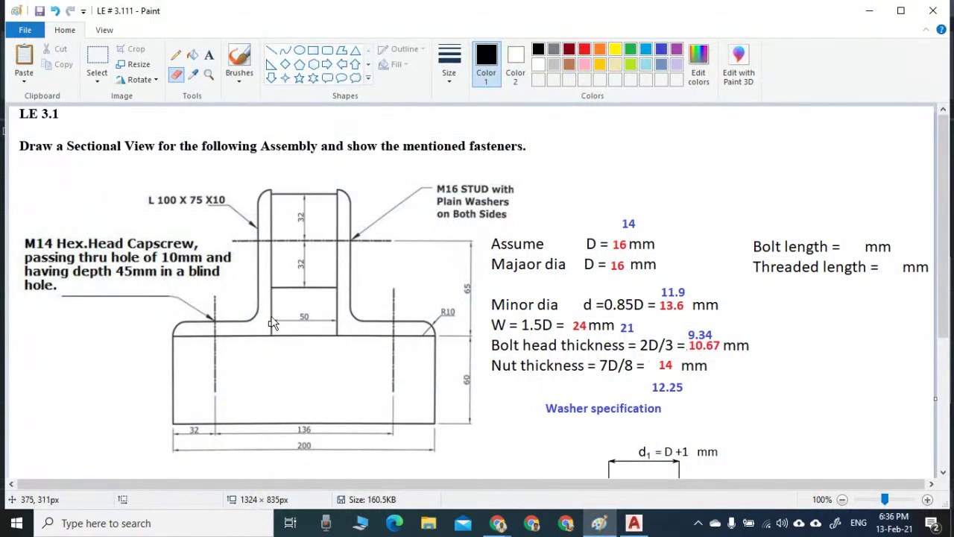
# Step: Mark up the bracket's left upright with the red pencil in Paint, then return to AutoCAD
pyautogui.click(177, 55)
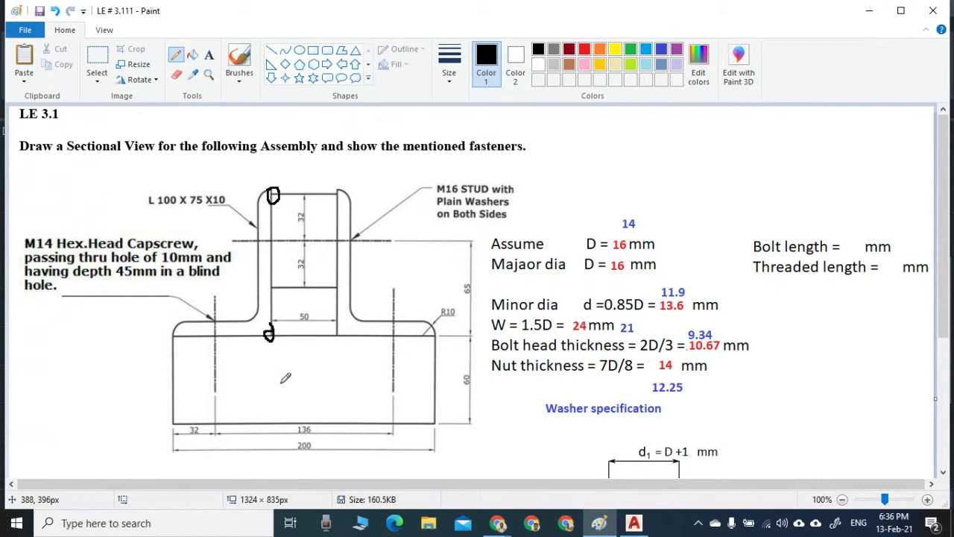
pyautogui.click(586, 51)
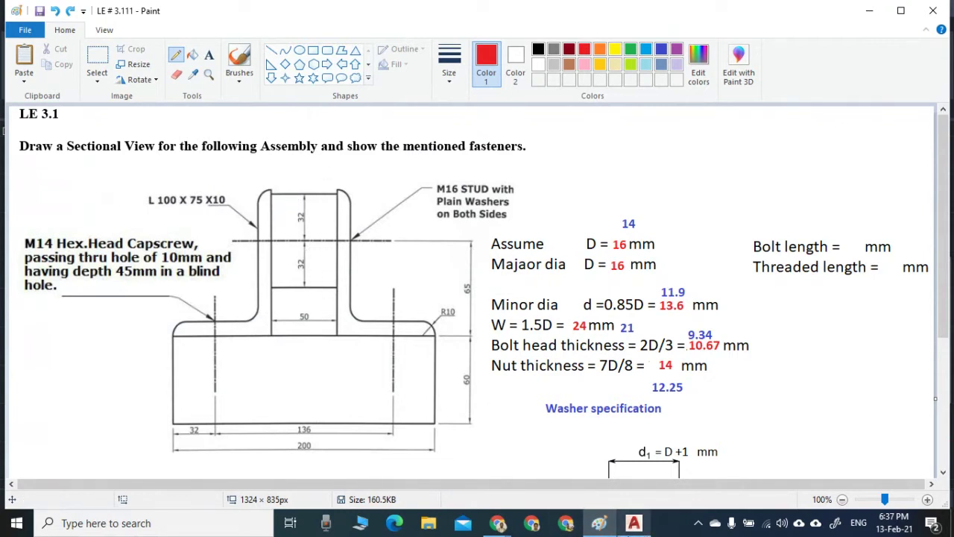
pyautogui.click(641, 525)
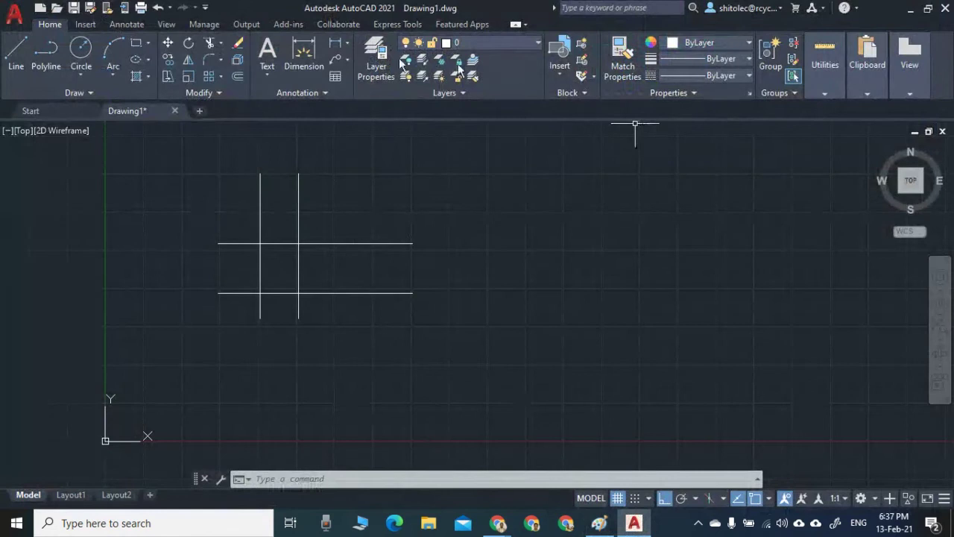
# Step: Offset the lower horizontal line 100 upward to form the top line
pyautogui.click(238, 77)
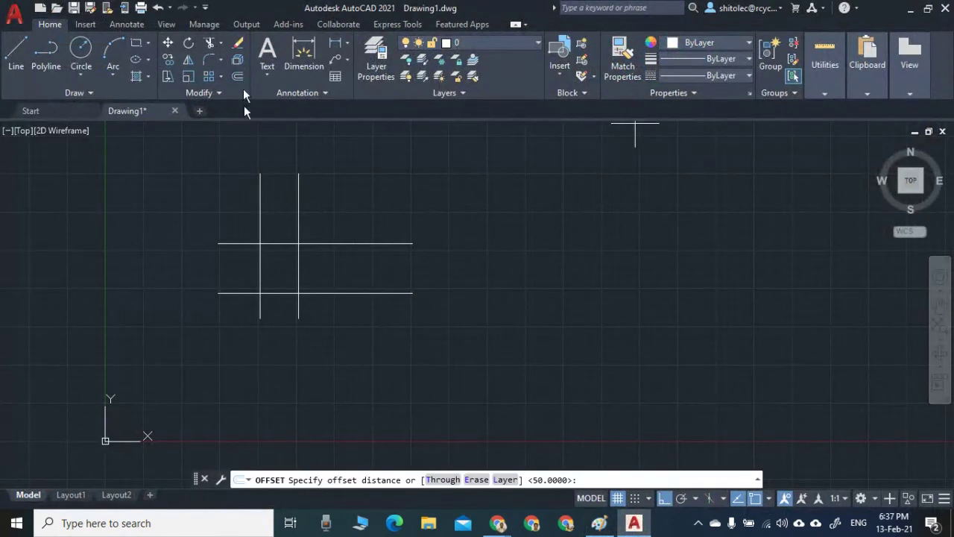
pyautogui.write('100')
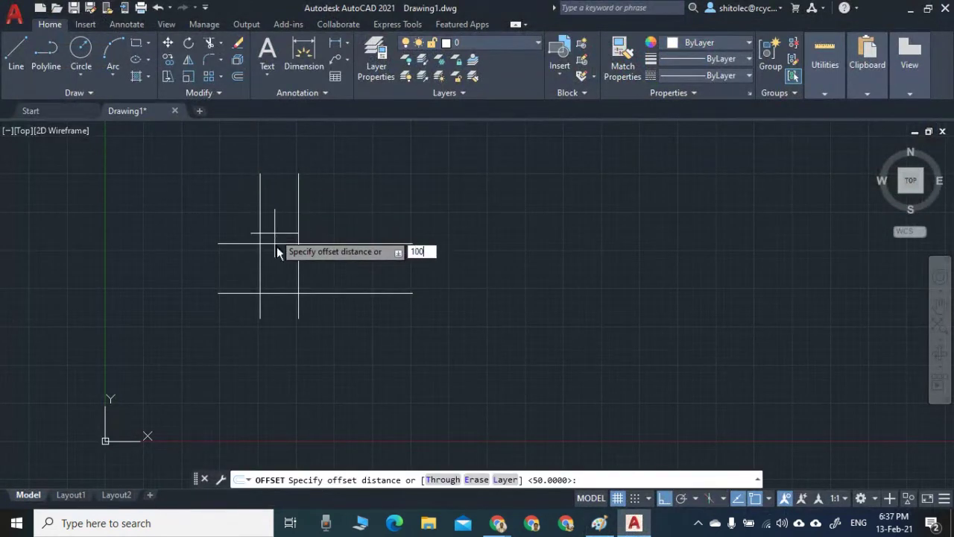
pyautogui.press('Return')
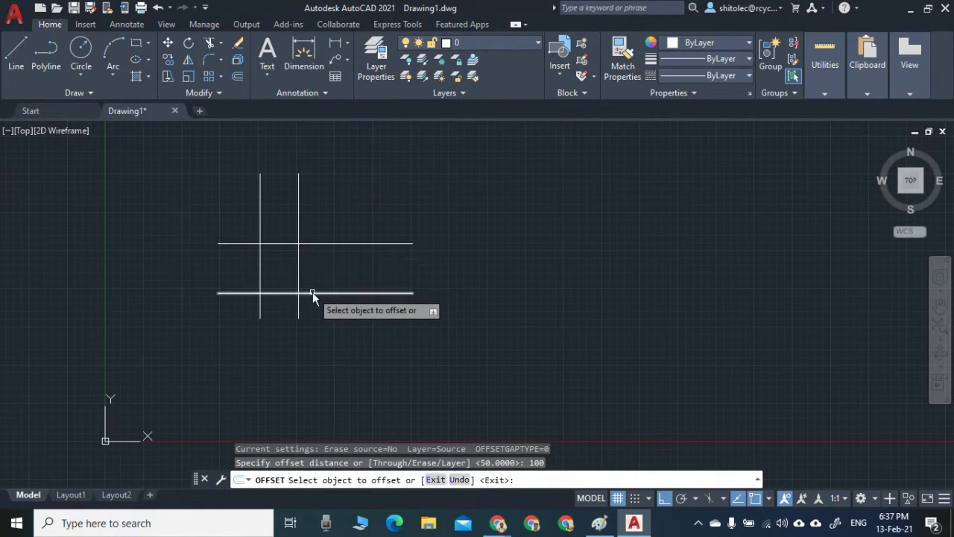
pyautogui.click(312, 292)
pyautogui.click(355, 195)
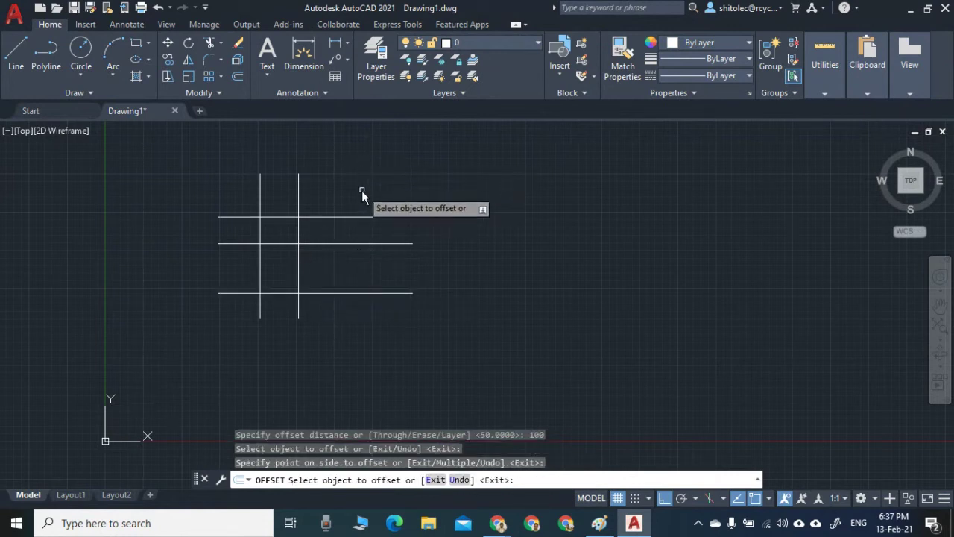
pyautogui.press('Escape')
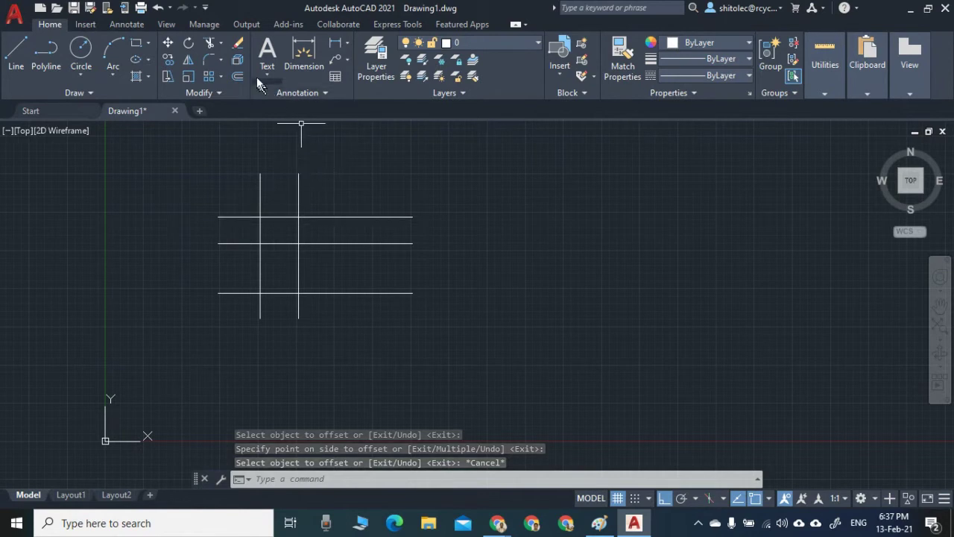
# Step: Trim the overhanging ends of the top line and both verticals into a closed rectangle
pyautogui.click(209, 42)
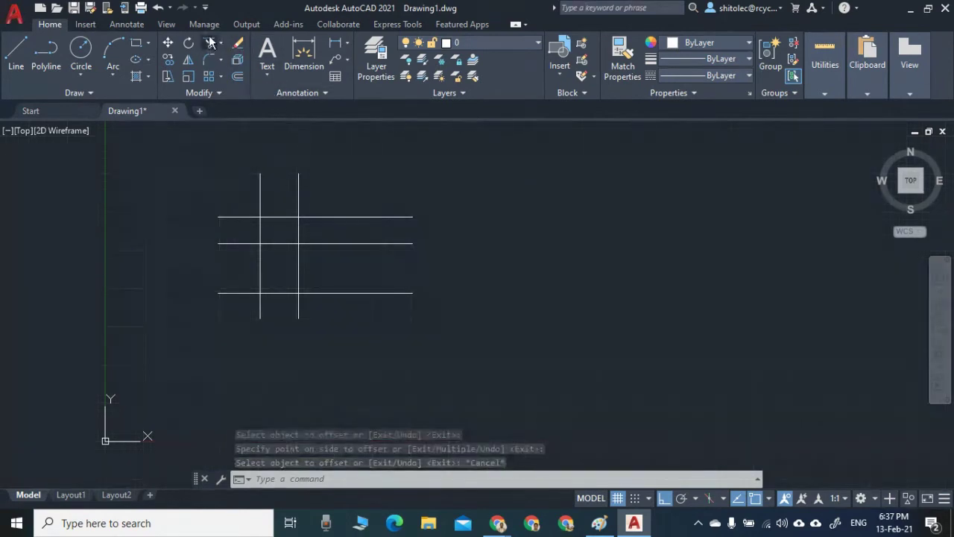
pyautogui.click(316, 216)
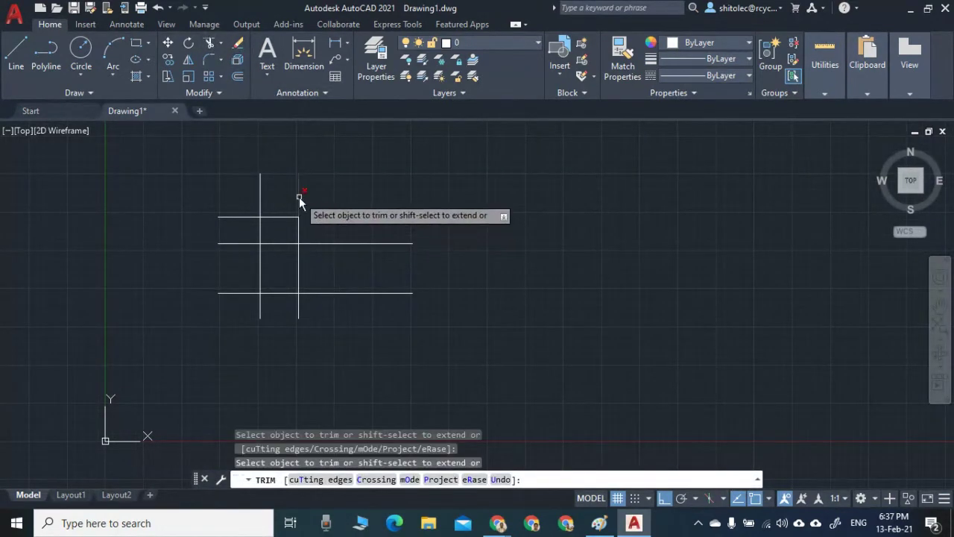
pyautogui.click(299, 197)
pyautogui.click(260, 200)
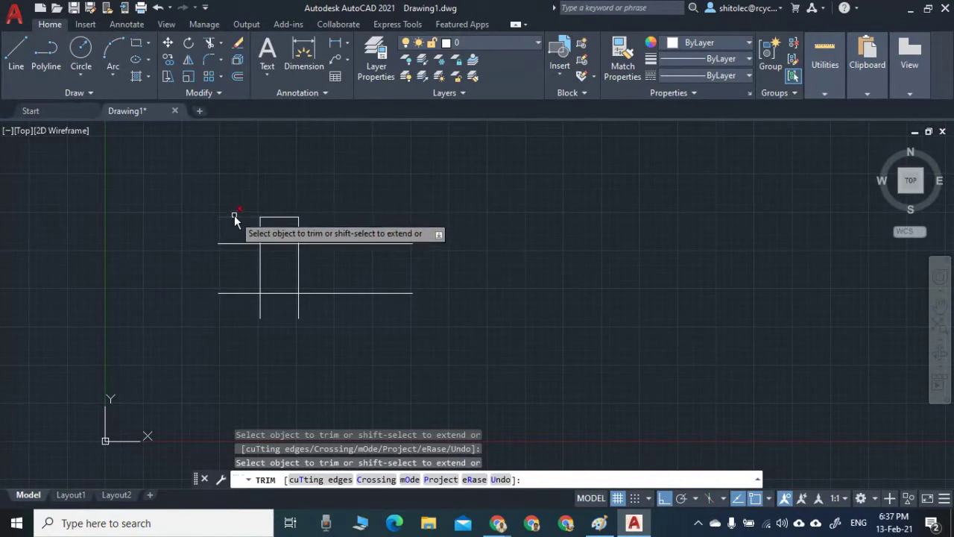
pyautogui.click(234, 217)
pyautogui.moveTo(263, 311); pyautogui.dragTo(304, 310)
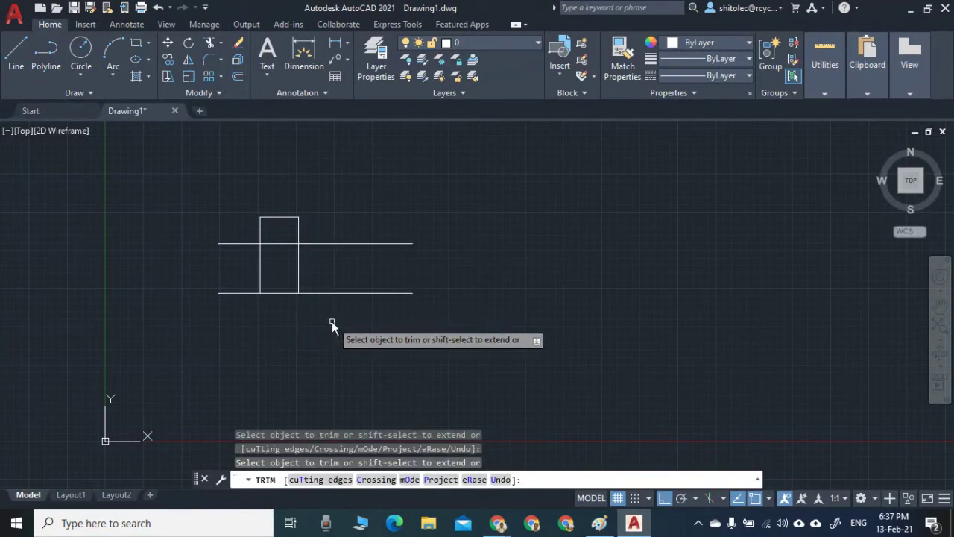
pyautogui.press('Escape')
pyautogui.scroll(4, 263, 319)
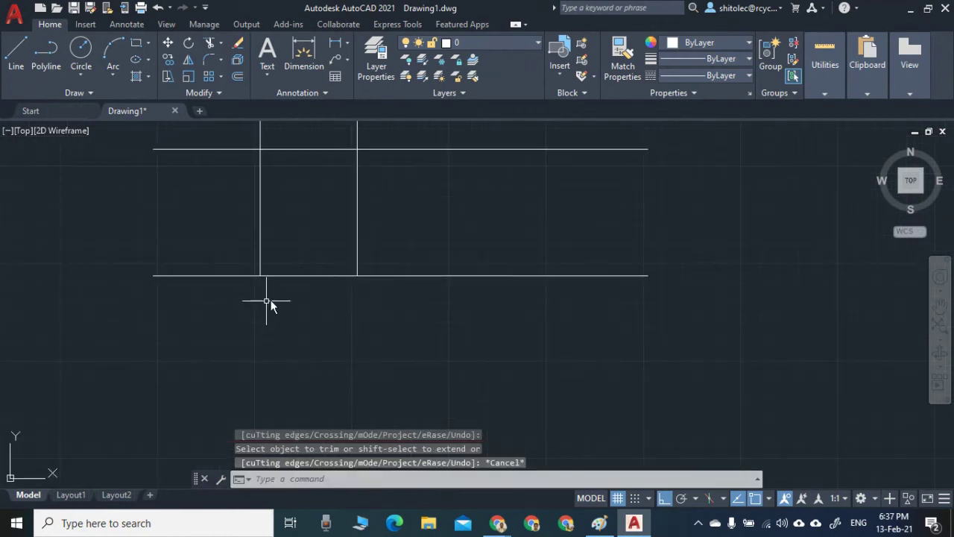
# Step: Offset the middle horizontal line 32 above and 32 below across the rectangle
pyautogui.moveTo(331, 298); pyautogui.dragTo(401, 435, button='middle')
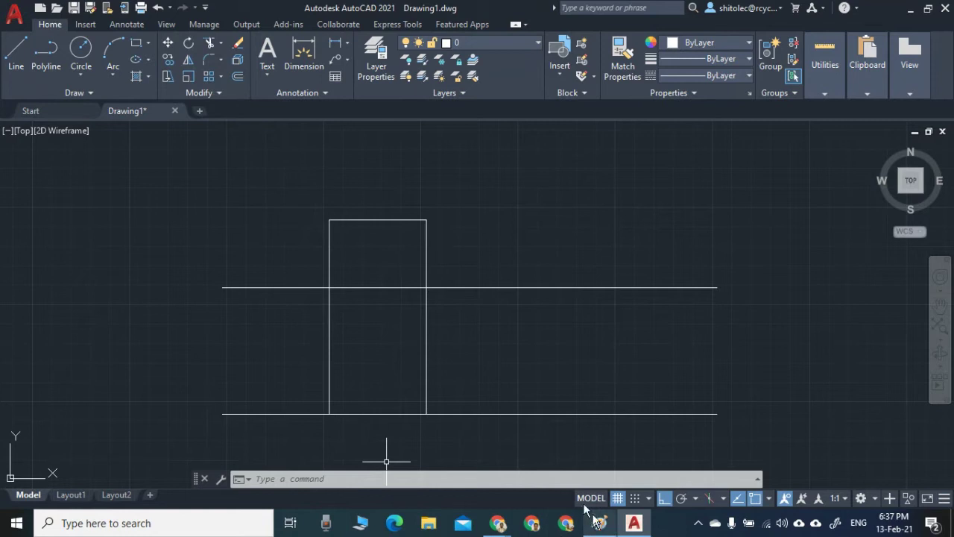
pyautogui.click(237, 77)
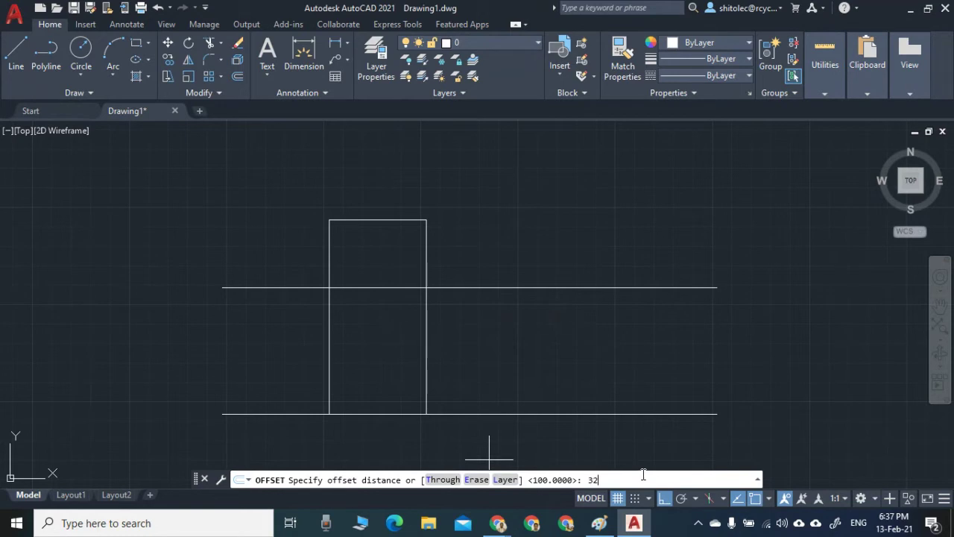
pyautogui.press('Return')
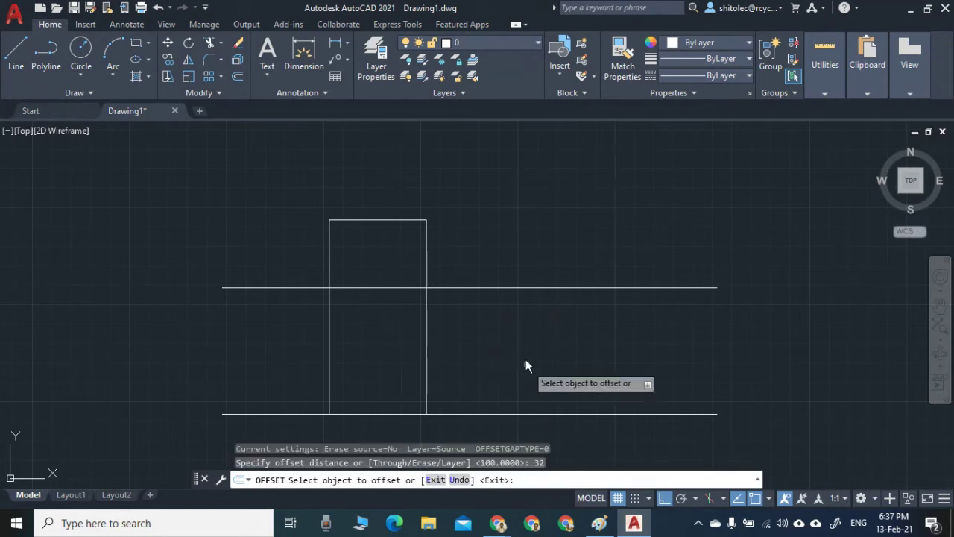
pyautogui.click(391, 288)
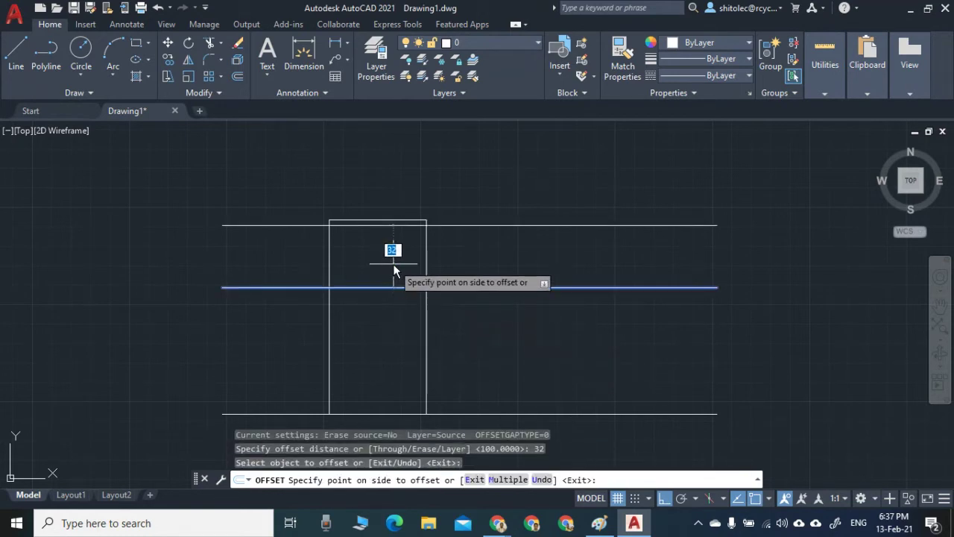
pyautogui.click(392, 251)
pyautogui.click(391, 287)
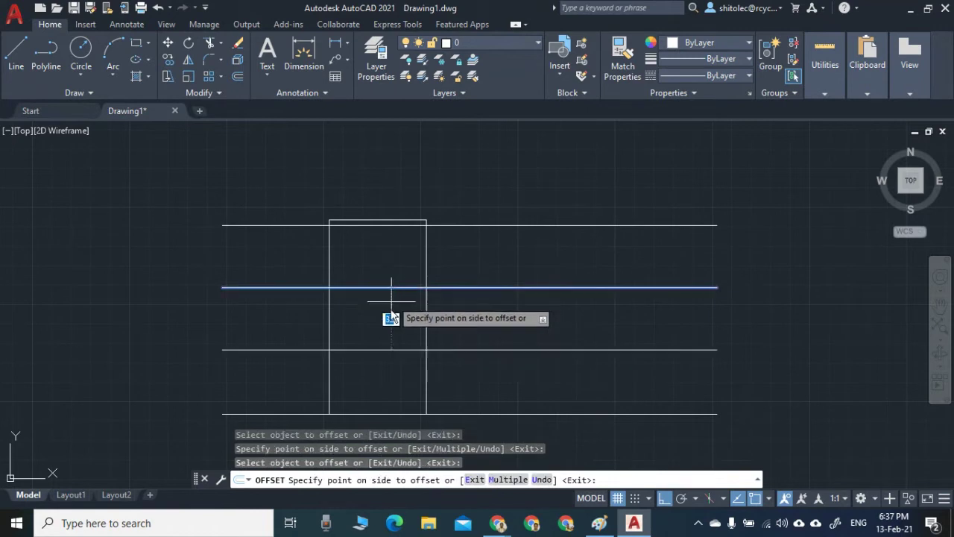
pyautogui.click(400, 329)
pyautogui.press('Escape')
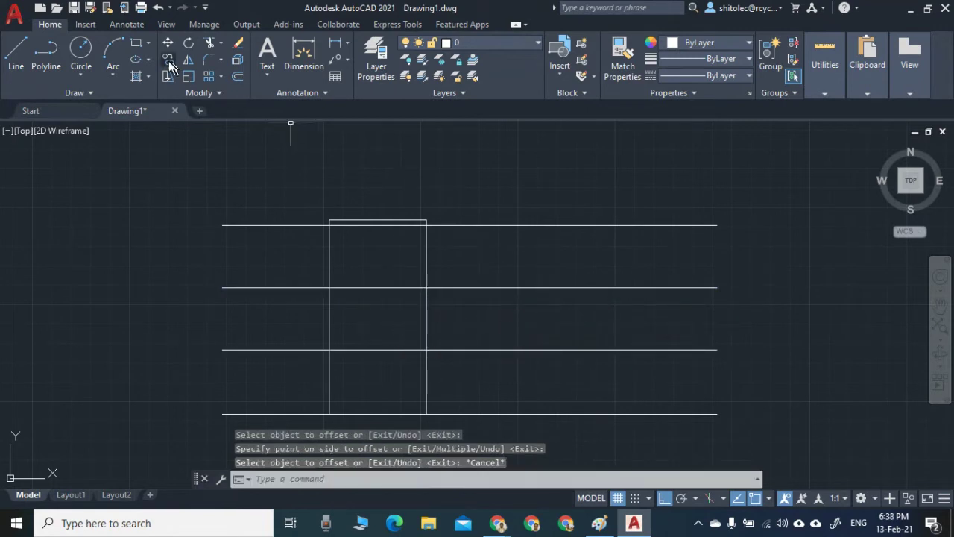
pyautogui.click(209, 45)
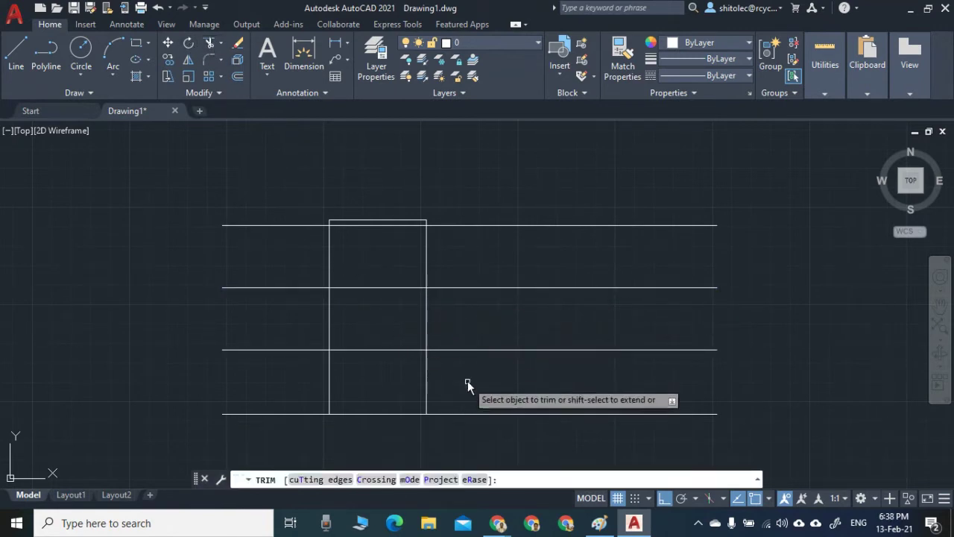
# Step: Trim the new 32-offset lines where they extend beyond the rectangle's sides
pyautogui.click(470, 349)
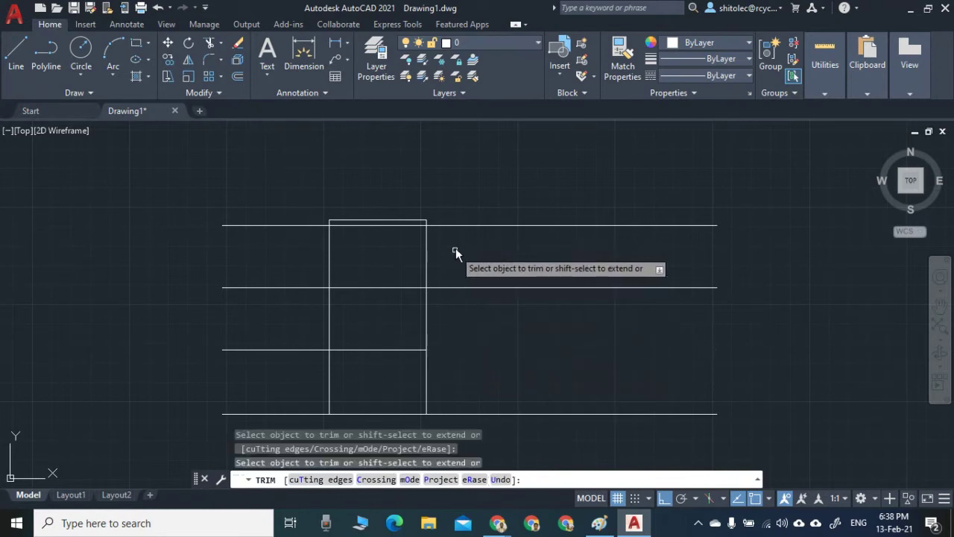
pyautogui.click(454, 225)
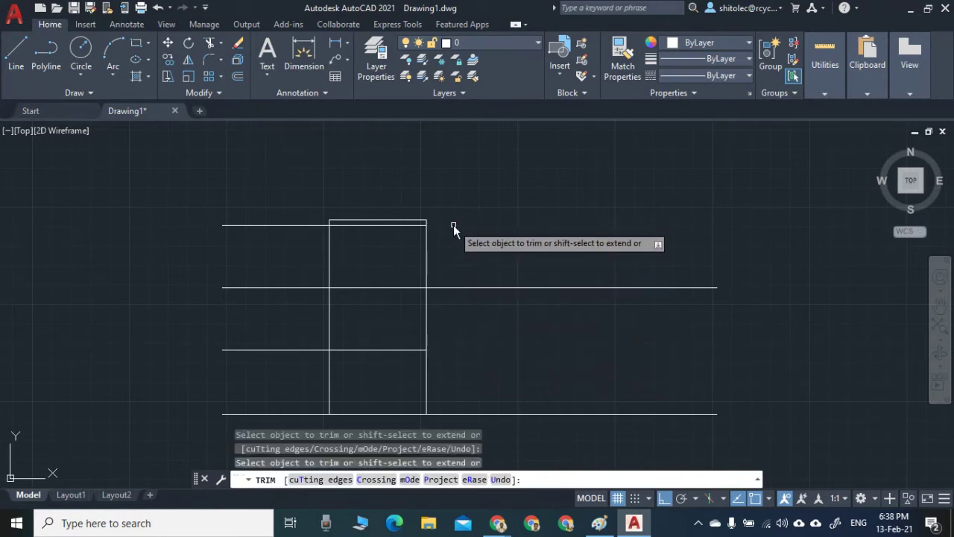
pyautogui.click(301, 351)
pyautogui.press('Escape')
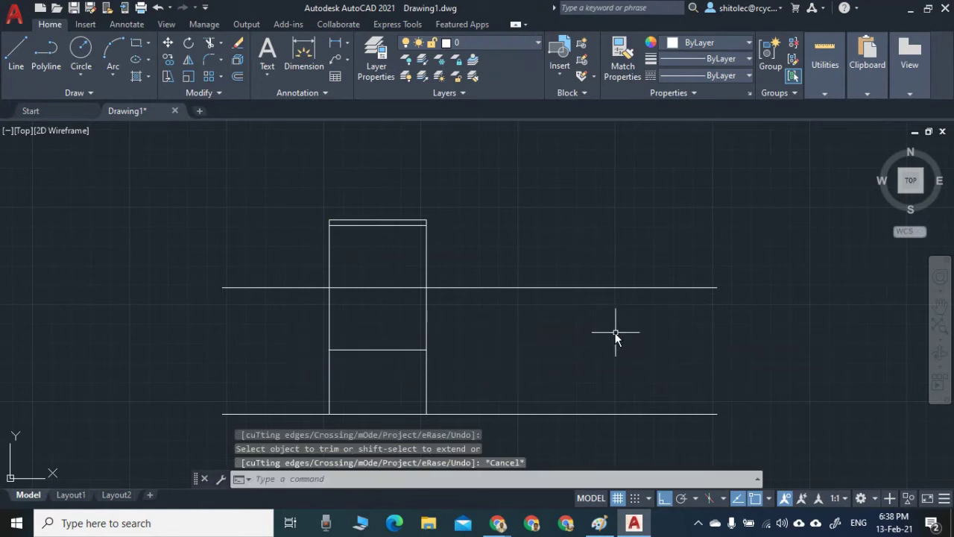
# Step: Offset both rectangle sides 10 outward and the bottom line 10 upward
pyautogui.click(330, 304)
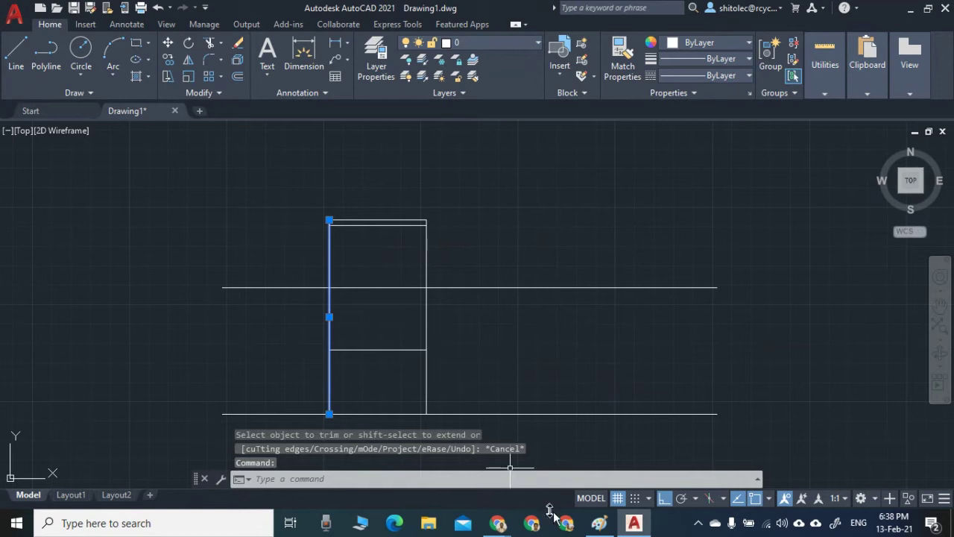
pyautogui.click(238, 77)
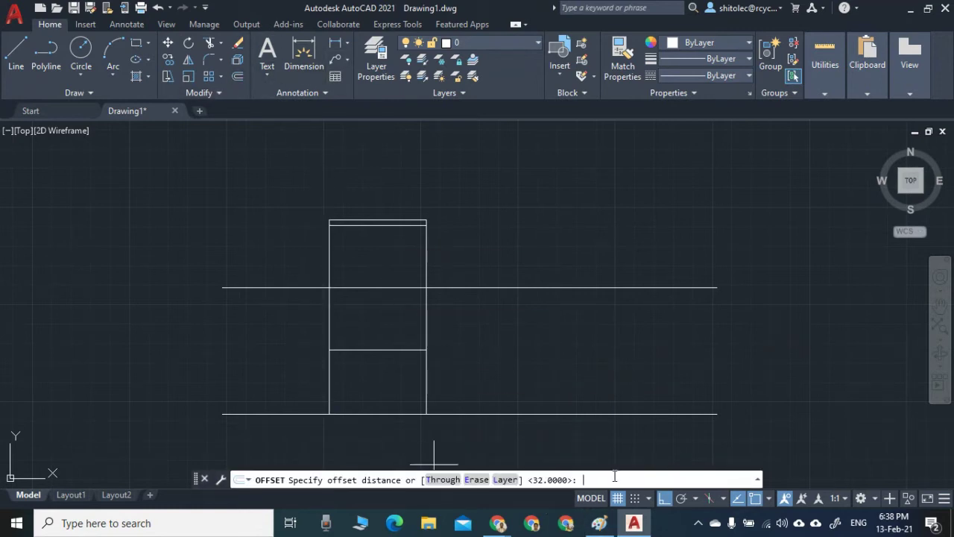
pyautogui.write('10')
pyautogui.press('Return')
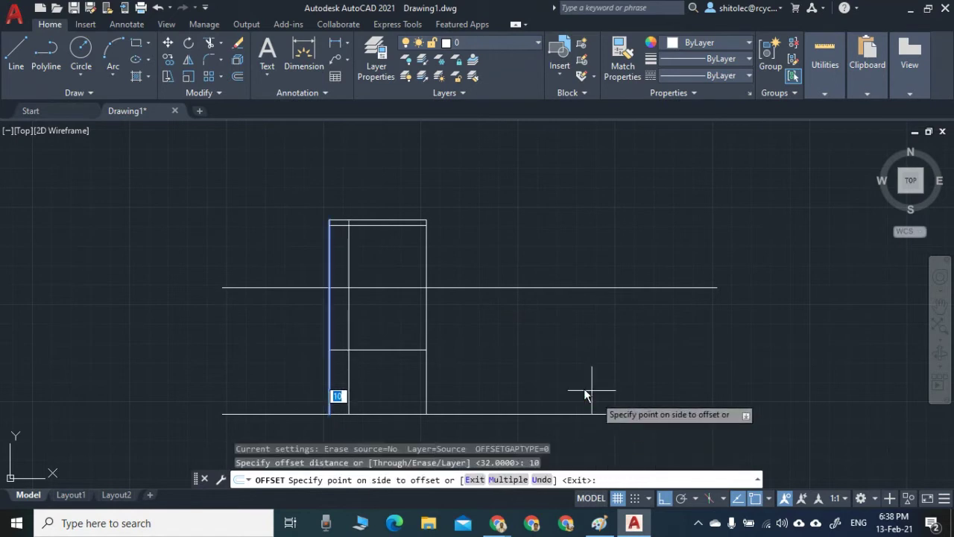
pyautogui.click(254, 337)
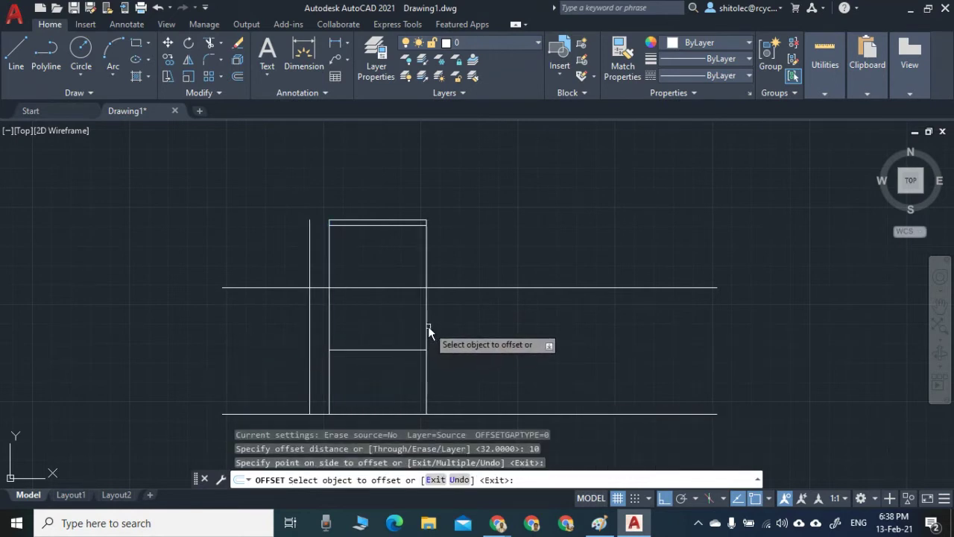
pyautogui.click(427, 328)
pyautogui.click(448, 332)
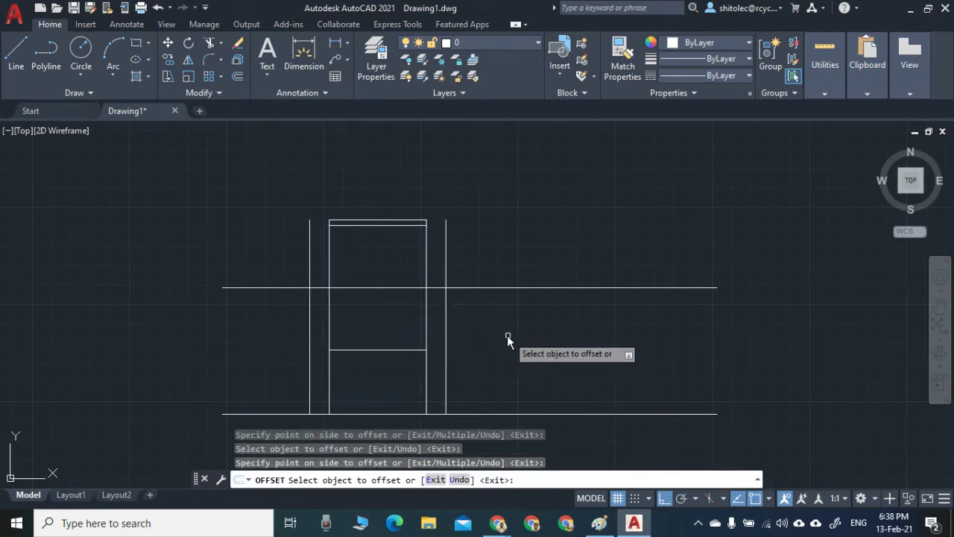
pyautogui.click(266, 414)
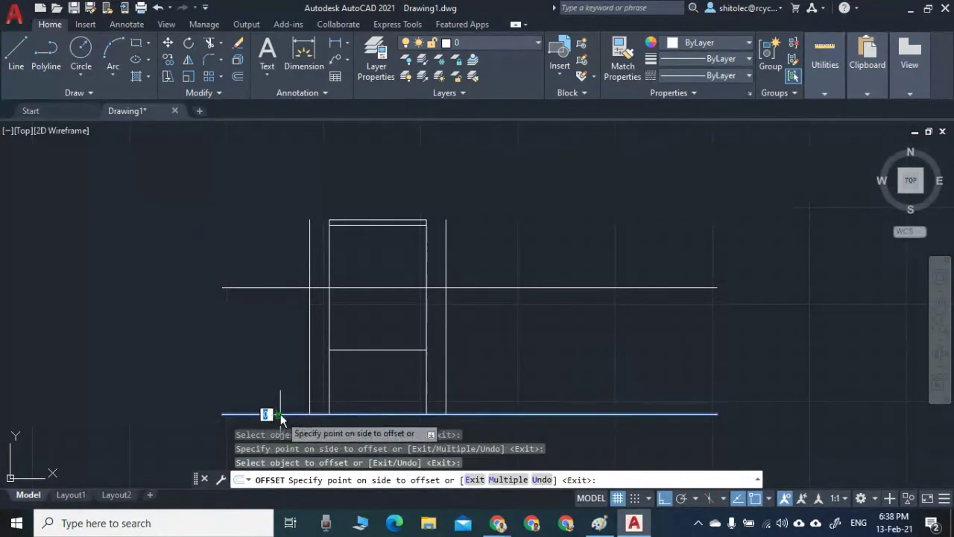
pyautogui.click(283, 396)
pyautogui.press('Escape')
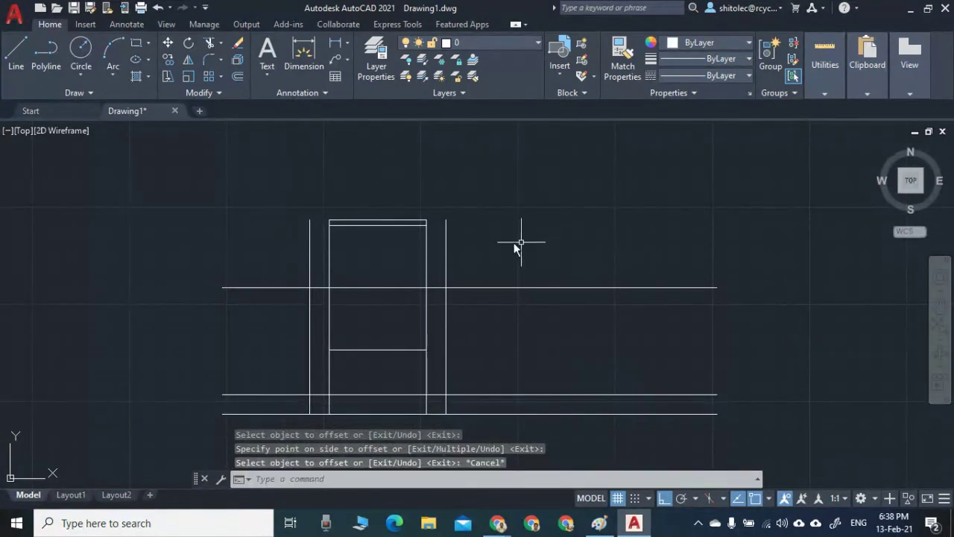
pyautogui.click(16, 50)
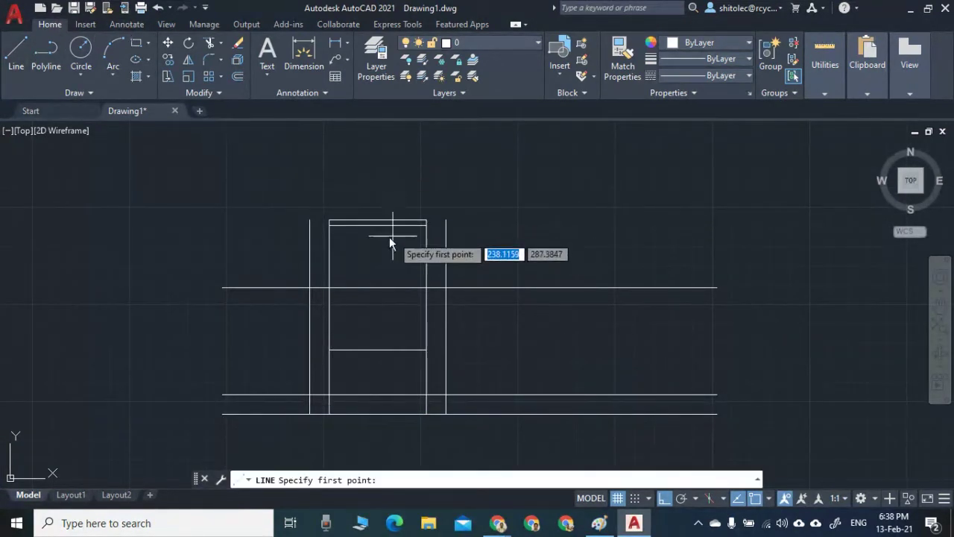
# Step: Draw short lines joining the outer lines' tops to the rectangle's top-left and top-right corners
pyautogui.click(309, 220)
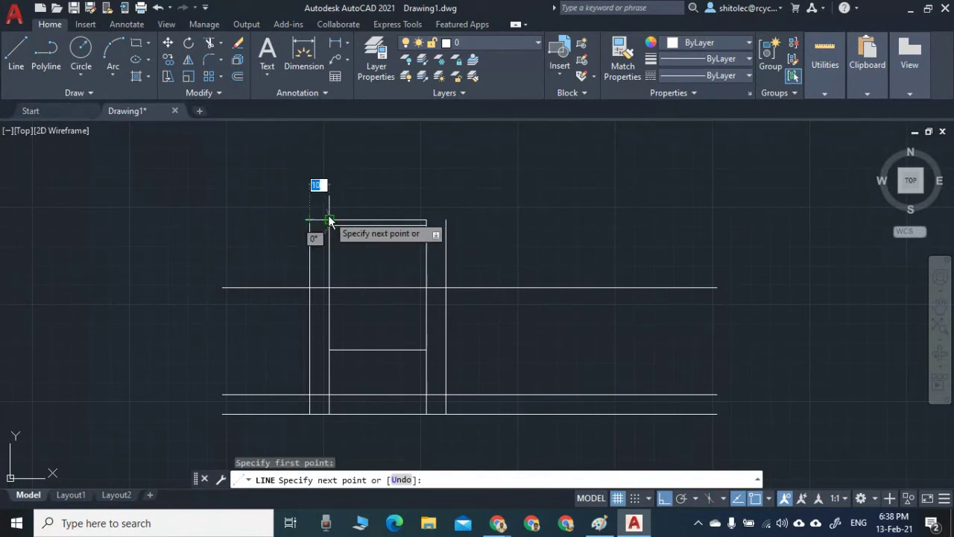
pyautogui.click(329, 220)
pyautogui.press('Return')
pyautogui.press('Return')
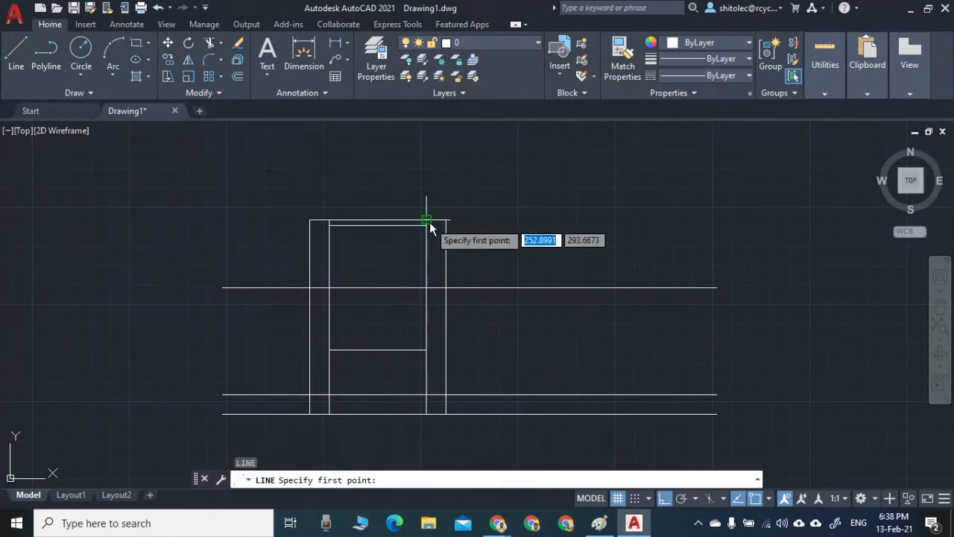
pyautogui.click(426, 220)
pyautogui.click(446, 220)
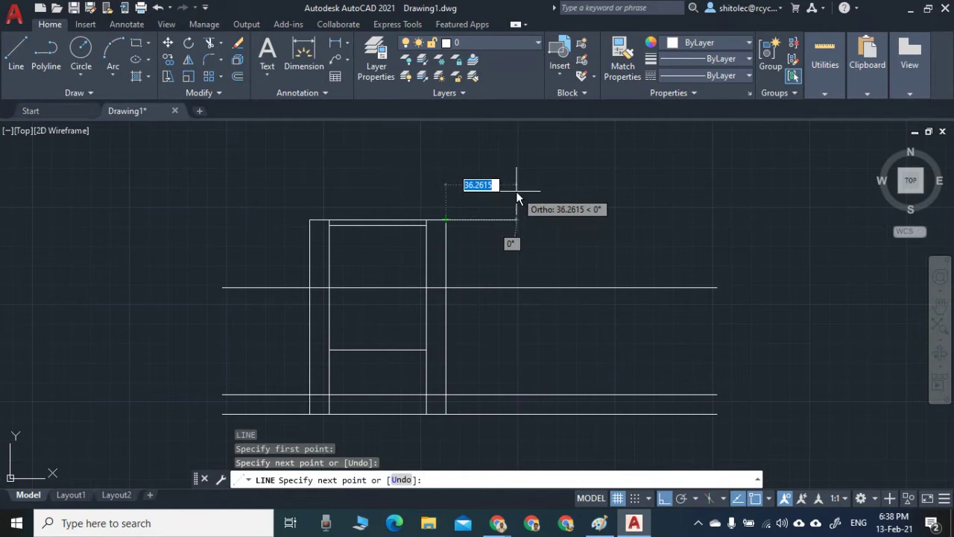
pyautogui.press('Return')
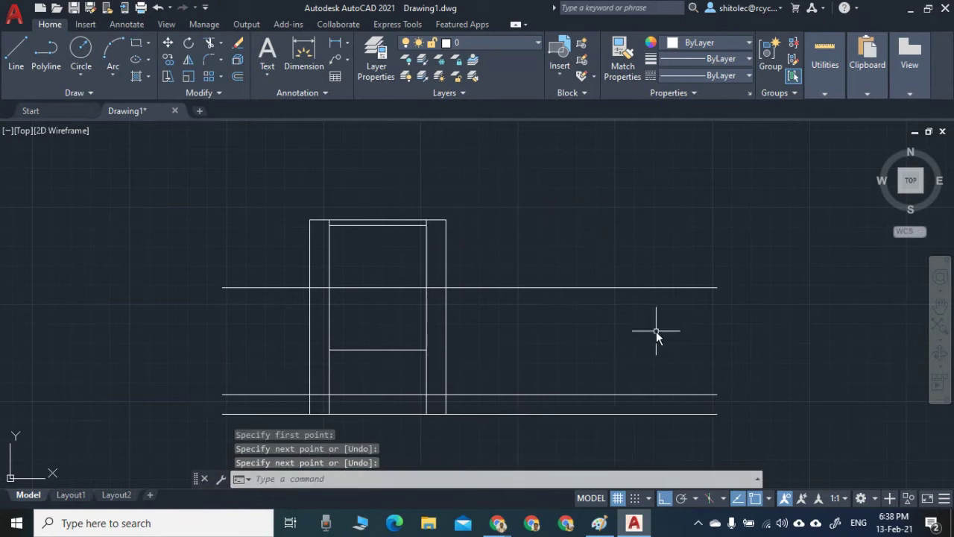
# Step: Check the lowest horizontal line, then select the stem's inner left line and bring up the Paint reference
pyautogui.moveTo(656, 330)
pyautogui.mouseDown(button='middle')
pyautogui.moveTo(620, 294)
pyautogui.moveTo(609, 158)
pyautogui.moveTo(609, 172)
pyautogui.mouseUp(button='middle')
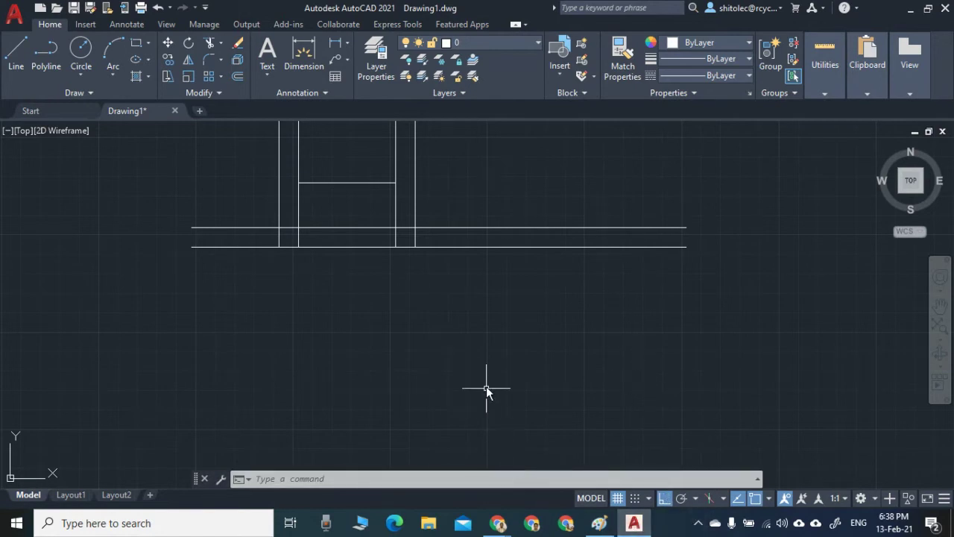
pyautogui.moveTo(485, 383)
pyautogui.mouseDown(button='middle')
pyautogui.moveTo(560, 436)
pyautogui.moveTo(462, 362)
pyautogui.mouseUp(button='middle')
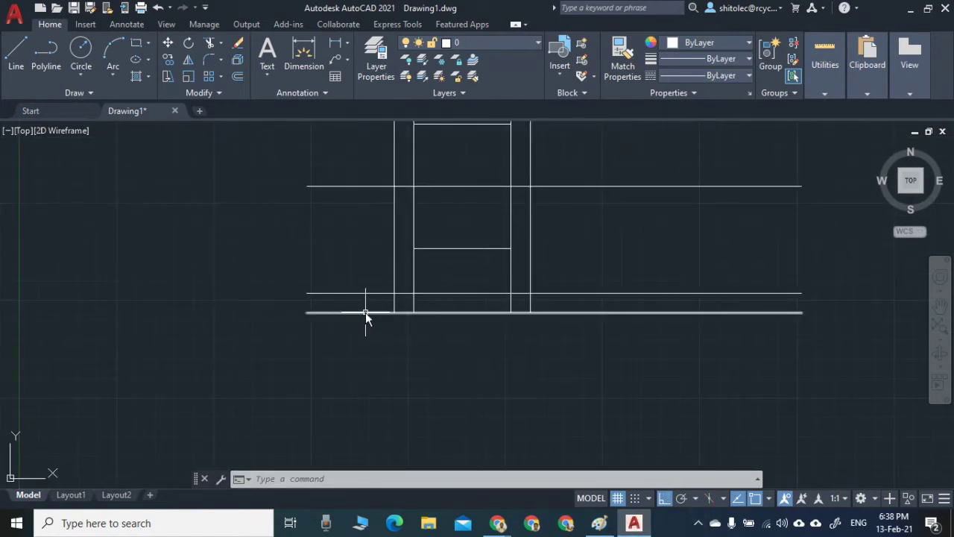
pyautogui.click(366, 313)
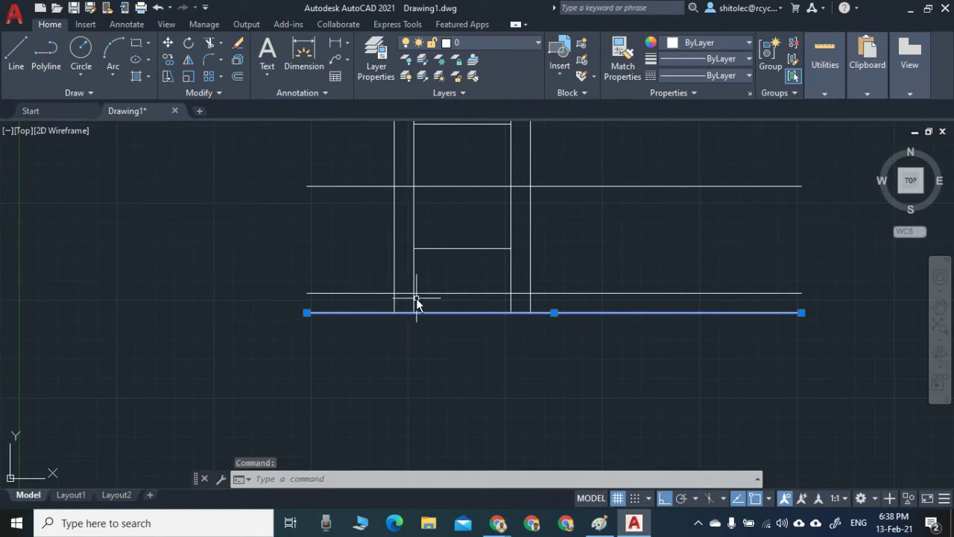
pyautogui.press('Escape')
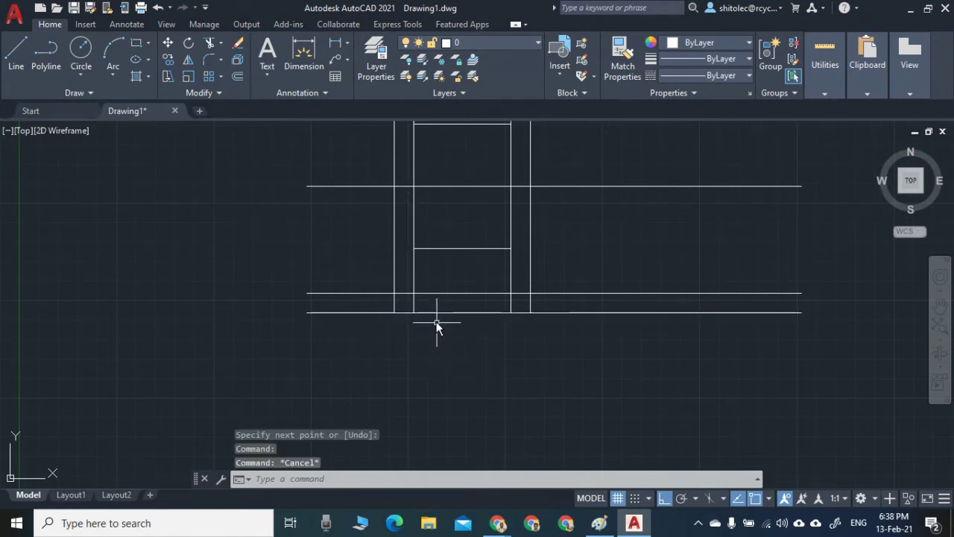
pyautogui.click(413, 268)
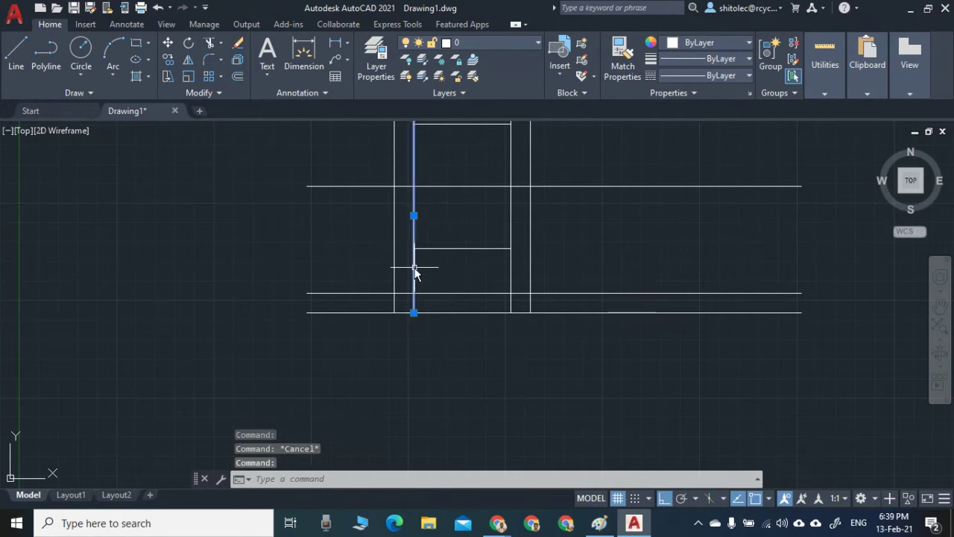
pyautogui.click(599, 523)
# Step: Mark the base's lower-left corner and the part's left side in red on the LE 3.1 sheet
pyautogui.moveTo(163, 431); pyautogui.dragTo(166, 457)
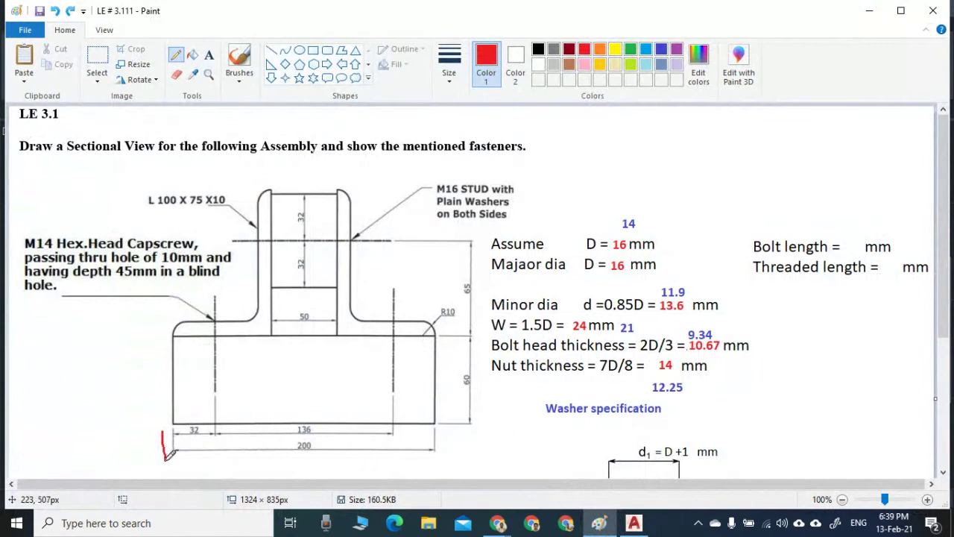
pyautogui.moveTo(161, 368); pyautogui.dragTo(213, 380)
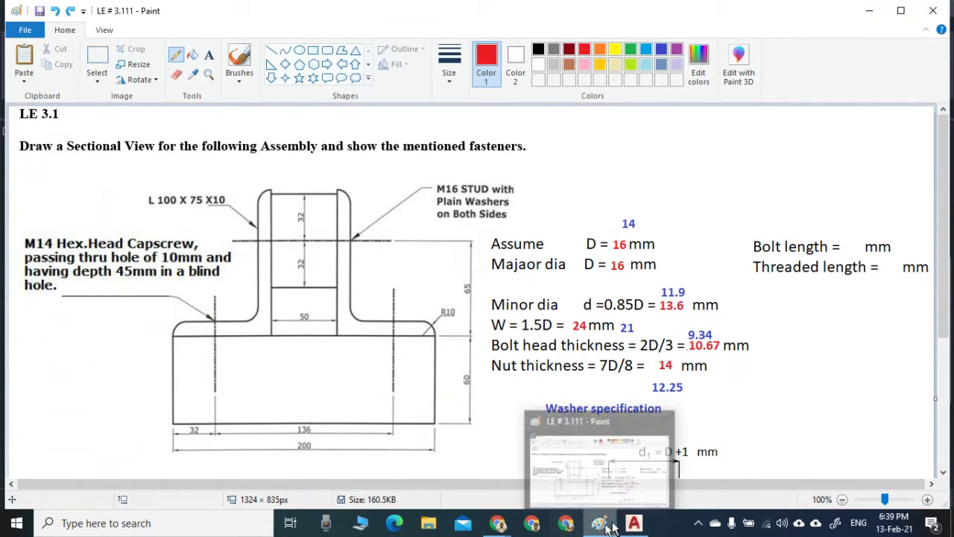
pyautogui.click(651, 526)
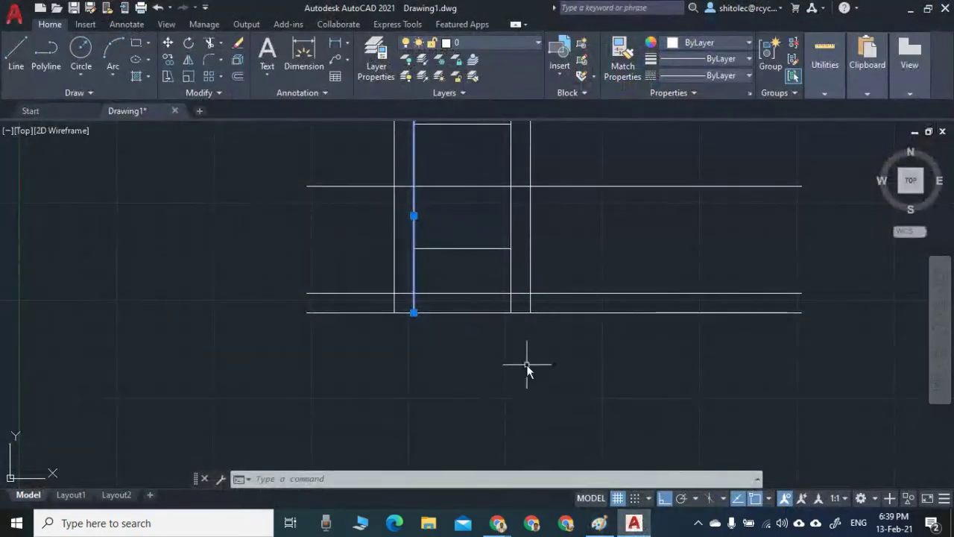
# Step: Offset the stem's inner left line 75 units to the left
pyautogui.click(236, 77)
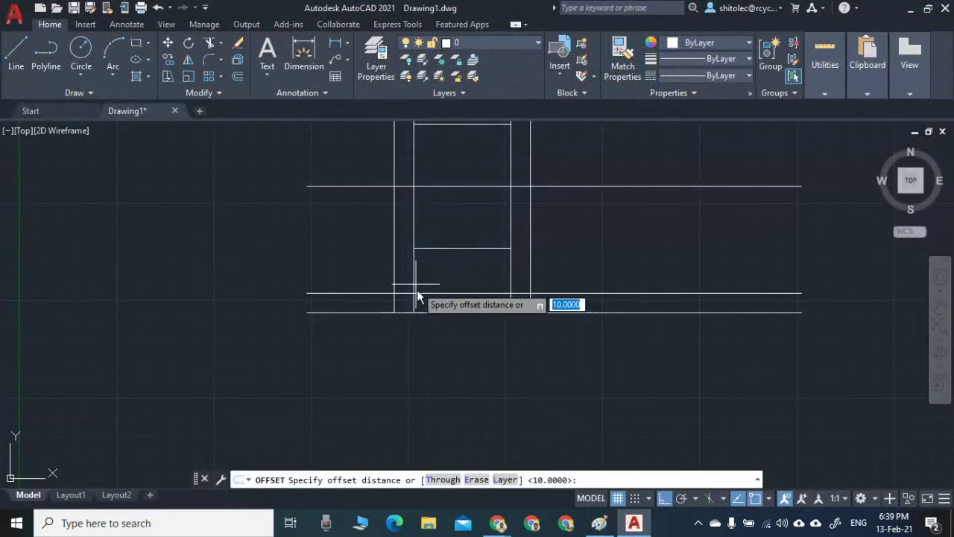
pyautogui.write('7')
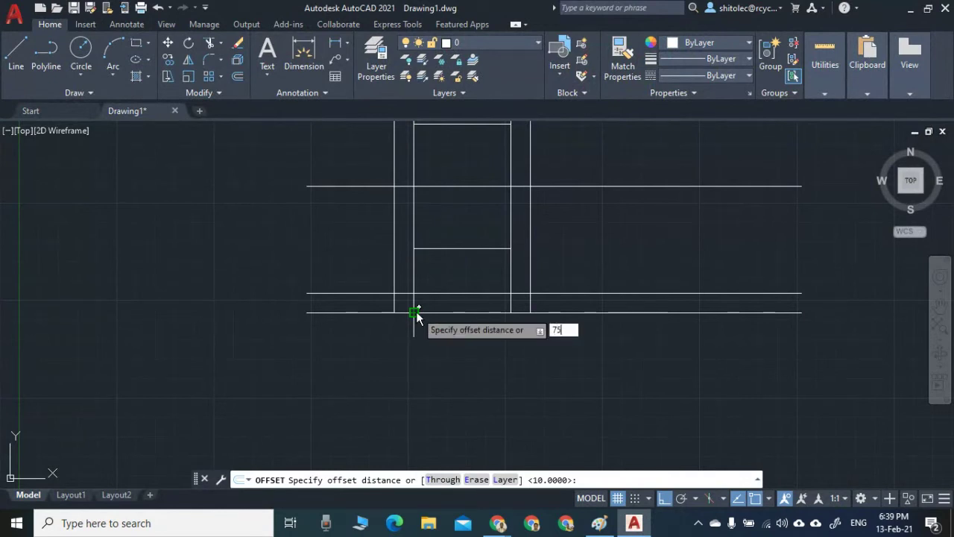
pyautogui.write('5')
pyautogui.press('Return')
pyautogui.click(415, 312)
pyautogui.click(288, 398)
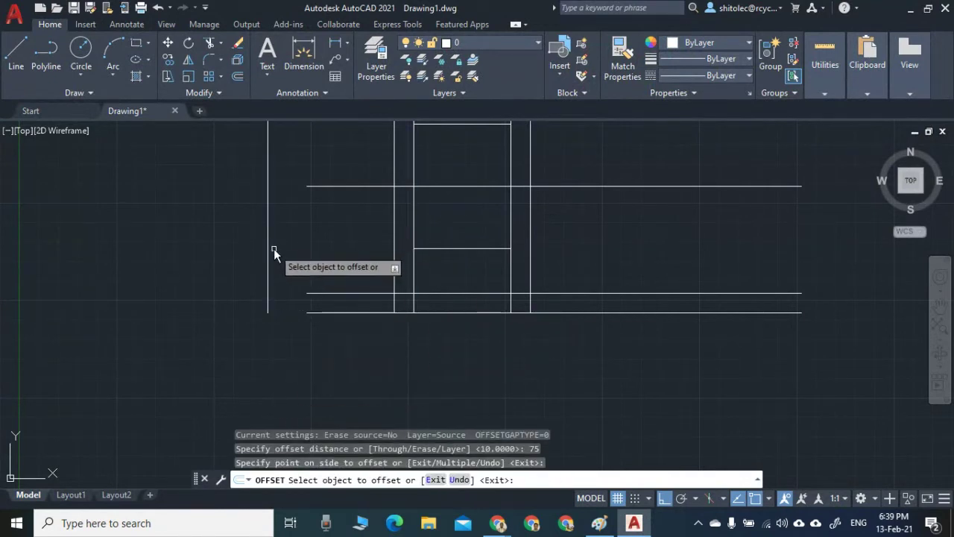
pyautogui.press('Escape')
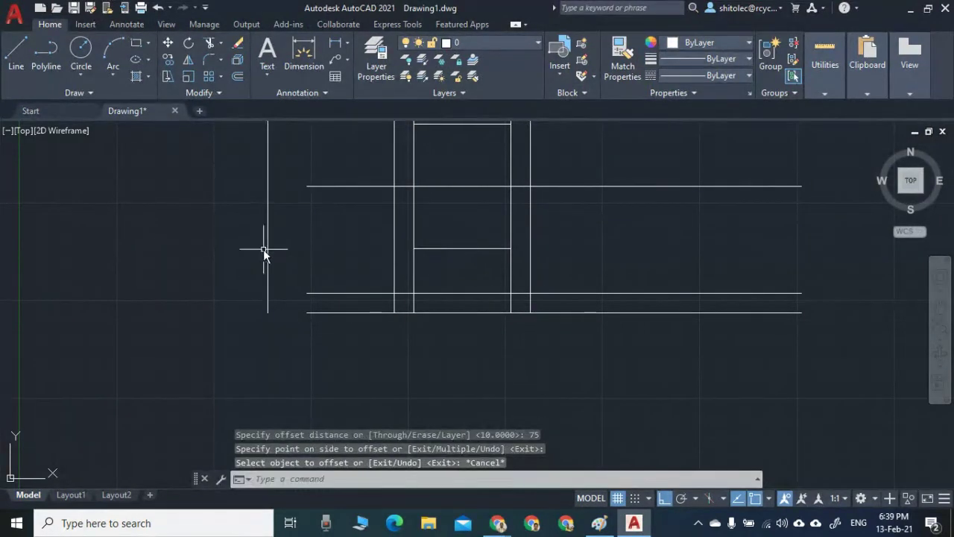
# Step: Try stretching the new left line's bottom end downward, then cancel the stretch
pyautogui.click(267, 255)
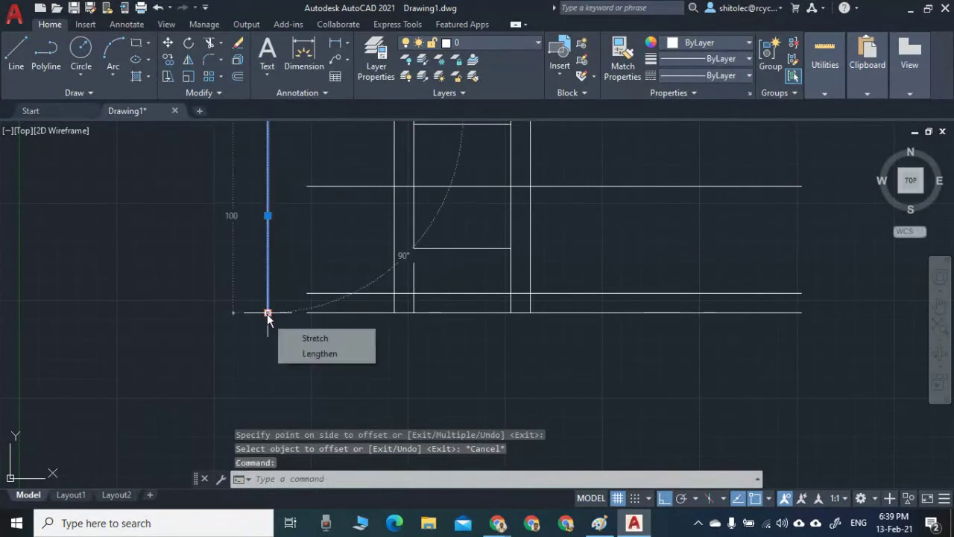
pyautogui.click(268, 313)
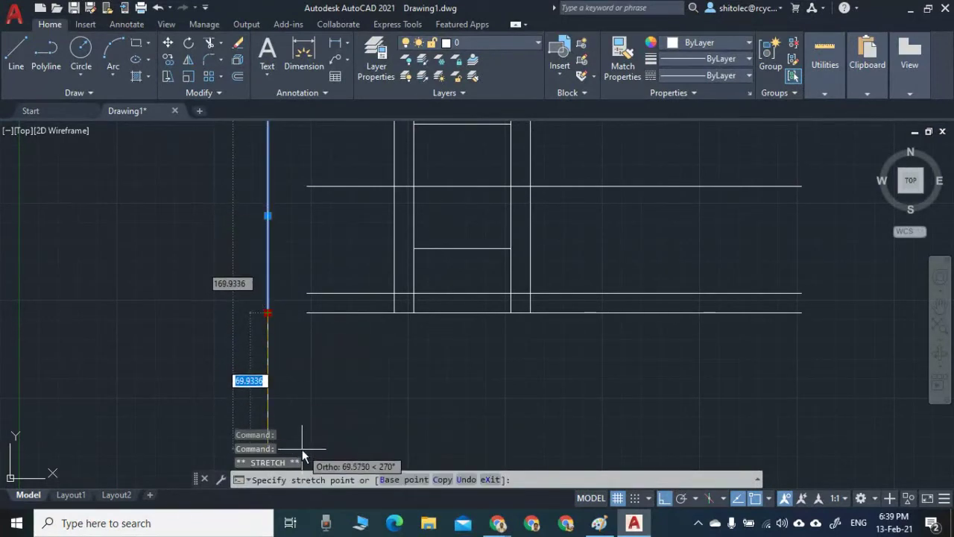
pyautogui.scroll(-2, 291, 443)
pyautogui.moveTo(291, 440); pyautogui.dragTo(304, 224, button='middle')
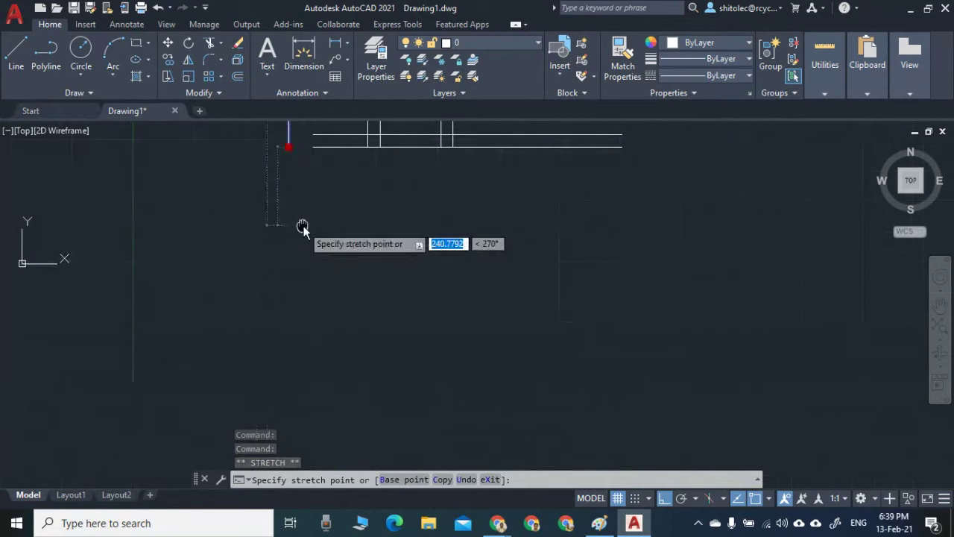
pyautogui.press('Escape')
pyautogui.press('Escape')
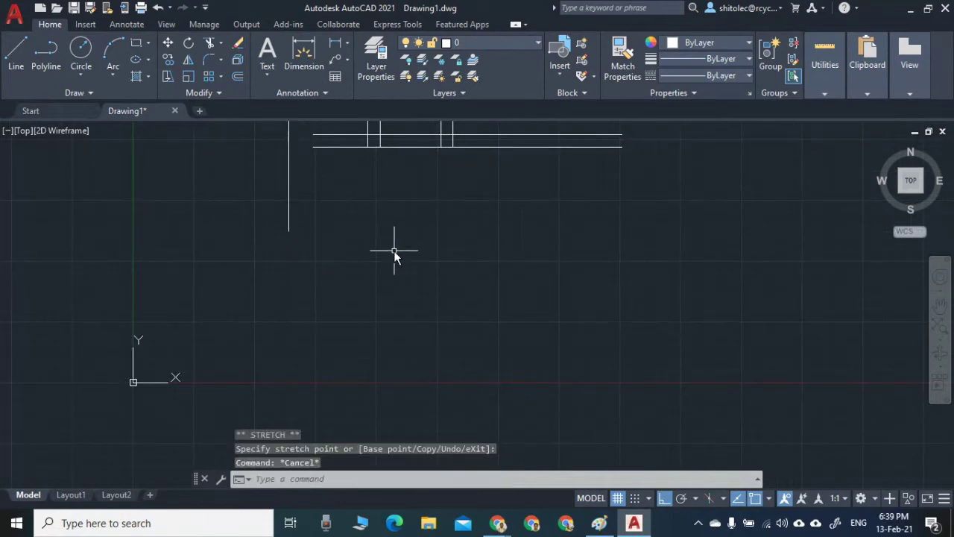
pyautogui.scroll(2, 370, 264)
pyautogui.scroll(3, 365, 202)
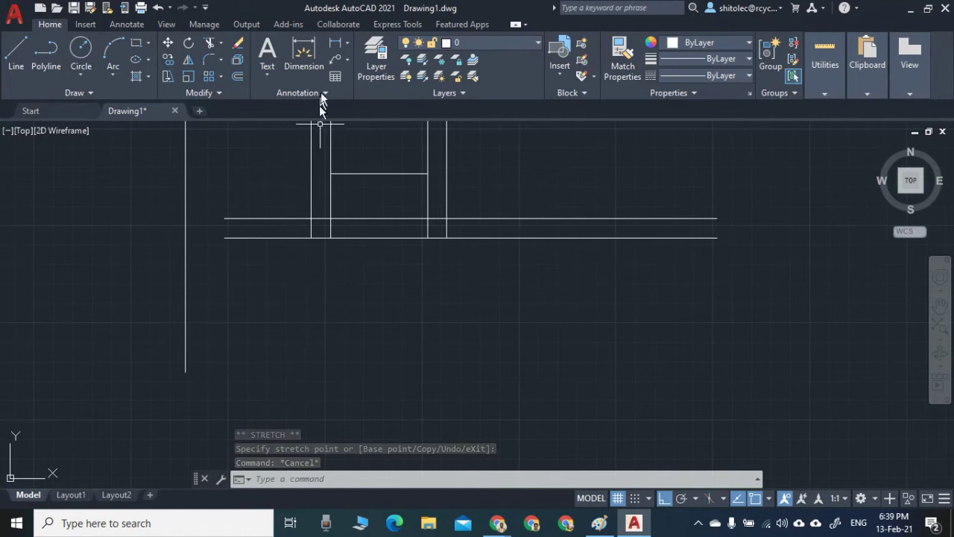
pyautogui.click(335, 42)
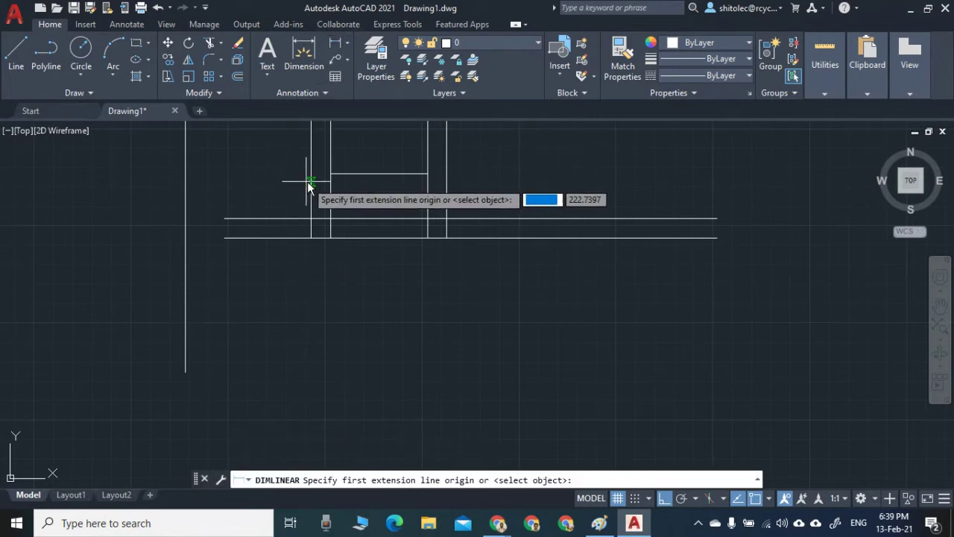
# Step: Place a 65 check dimension between the stem line and the new left line, then delete it
pyautogui.click(309, 183)
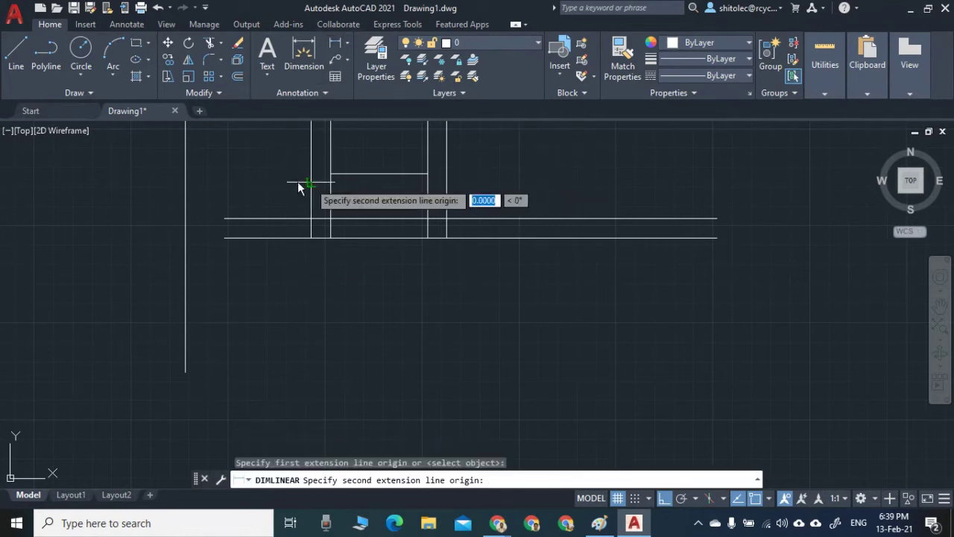
pyautogui.click(184, 184)
pyautogui.click(232, 192)
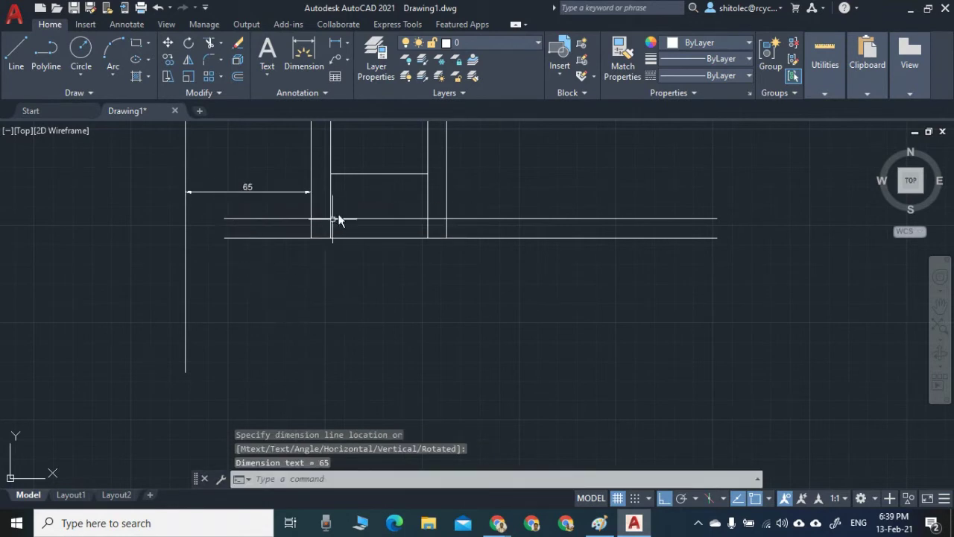
pyautogui.click(267, 191)
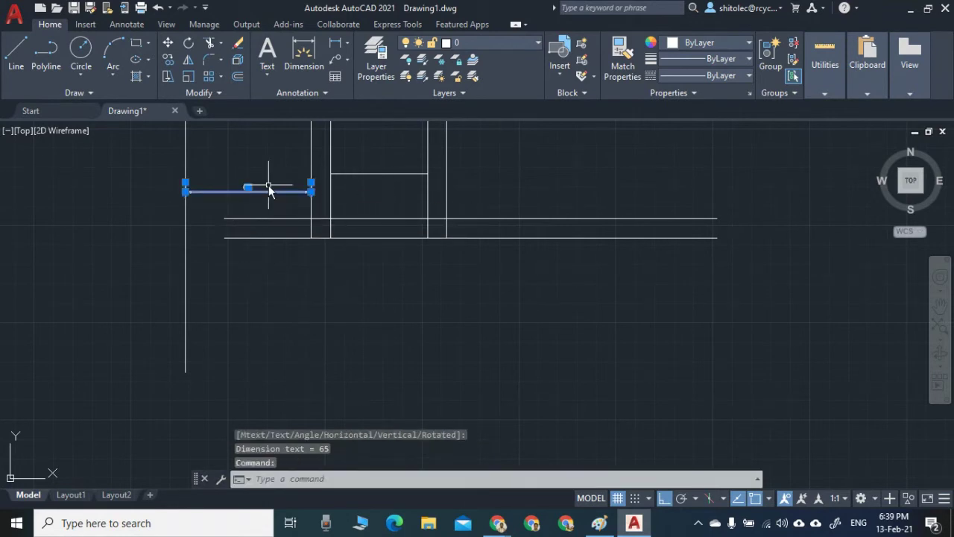
pyautogui.press('Delete')
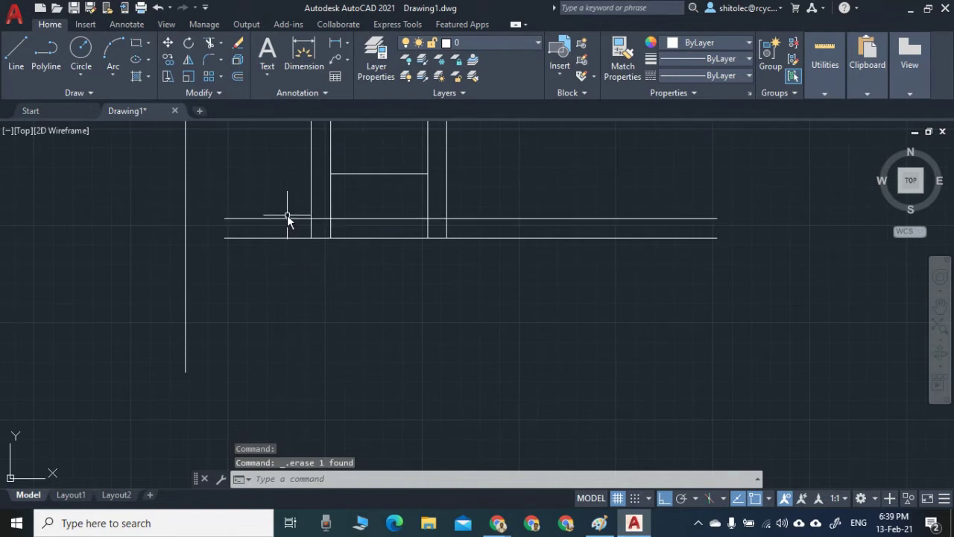
# Step: Extend both bottom horizontal lines left to the new vertical line
pyautogui.click(220, 44)
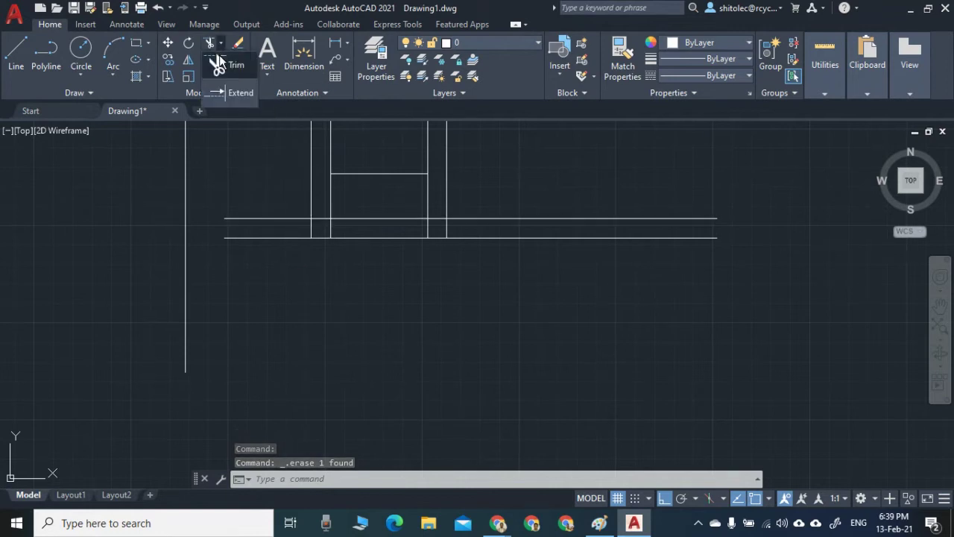
pyautogui.click(232, 91)
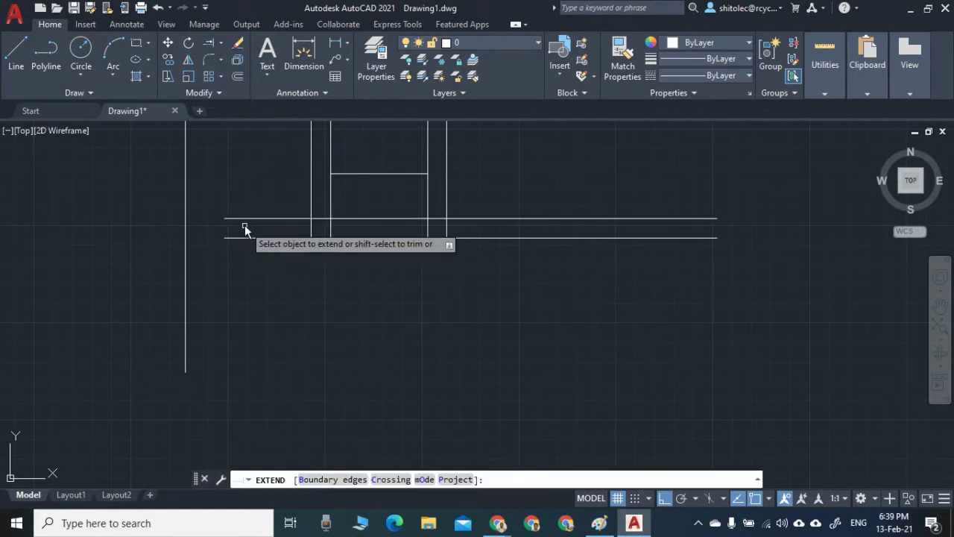
pyautogui.click(244, 218)
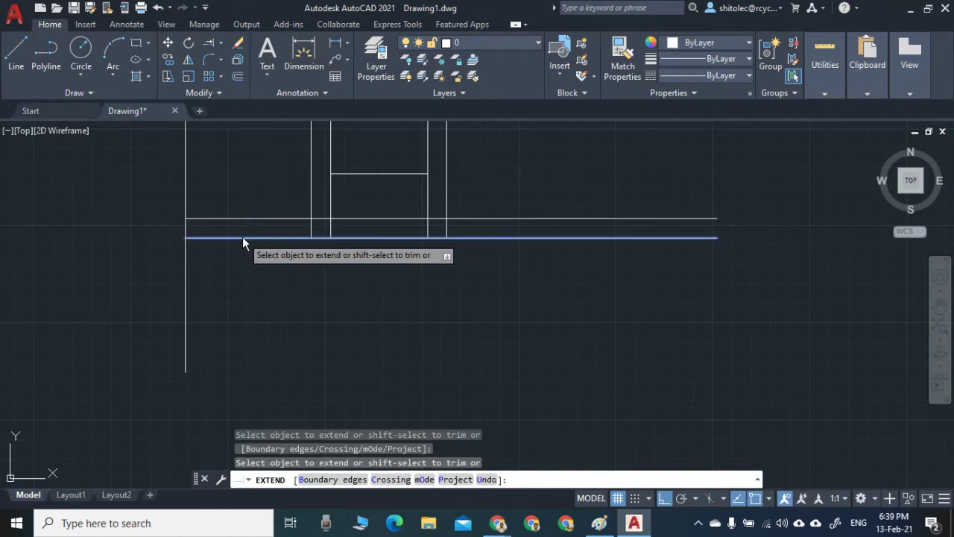
pyautogui.click(242, 236)
pyautogui.press('Escape')
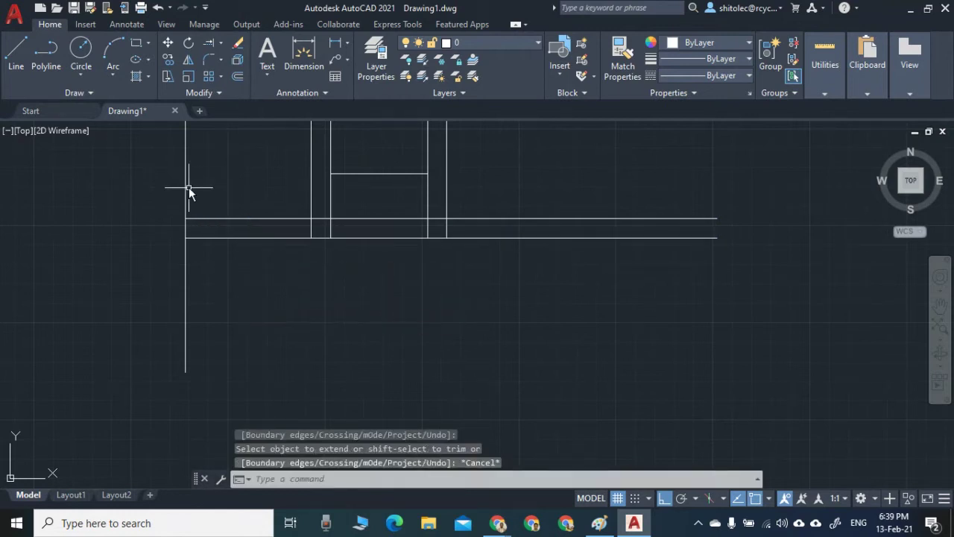
# Step: Trim the new vertical line's part above the horizontals, then return to the Paint reference
pyautogui.click(222, 42)
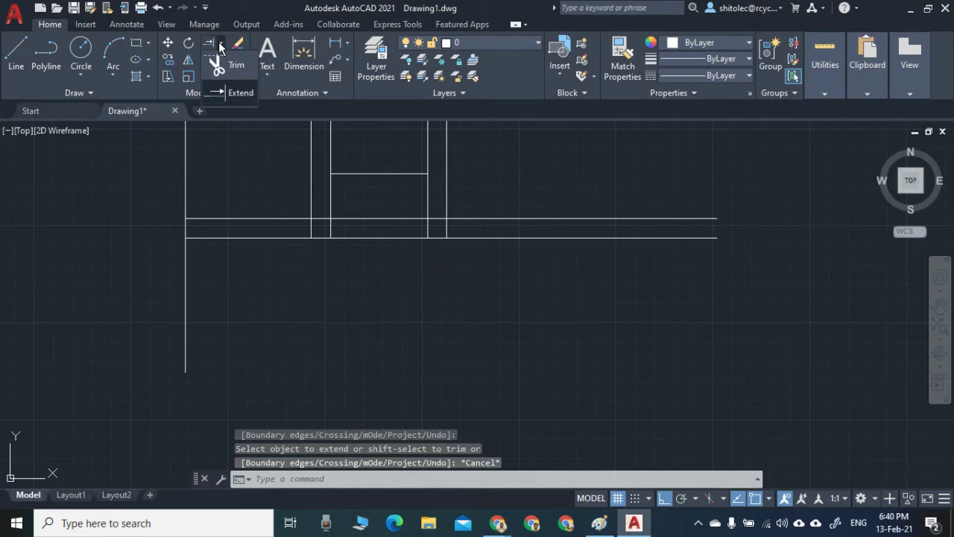
pyautogui.click(219, 67)
pyautogui.click(185, 189)
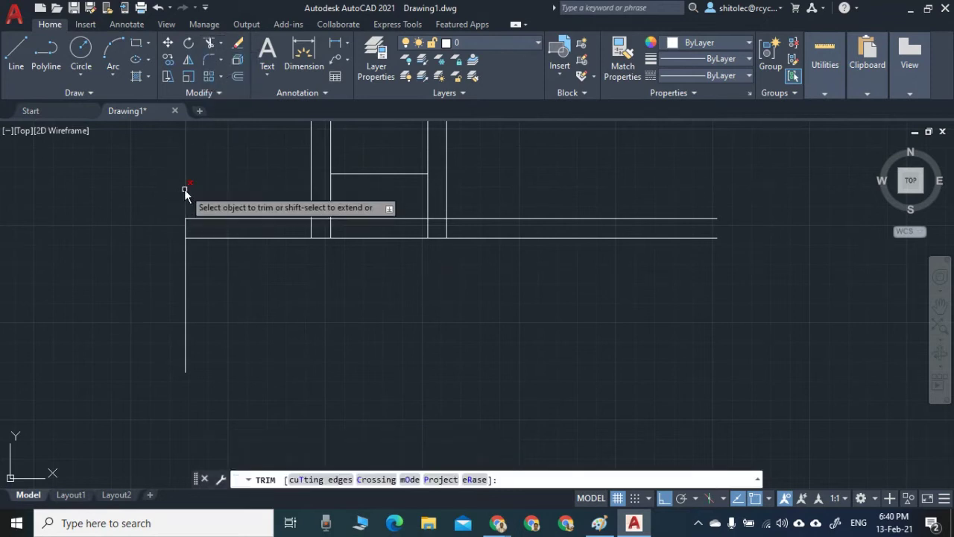
pyautogui.press('Escape')
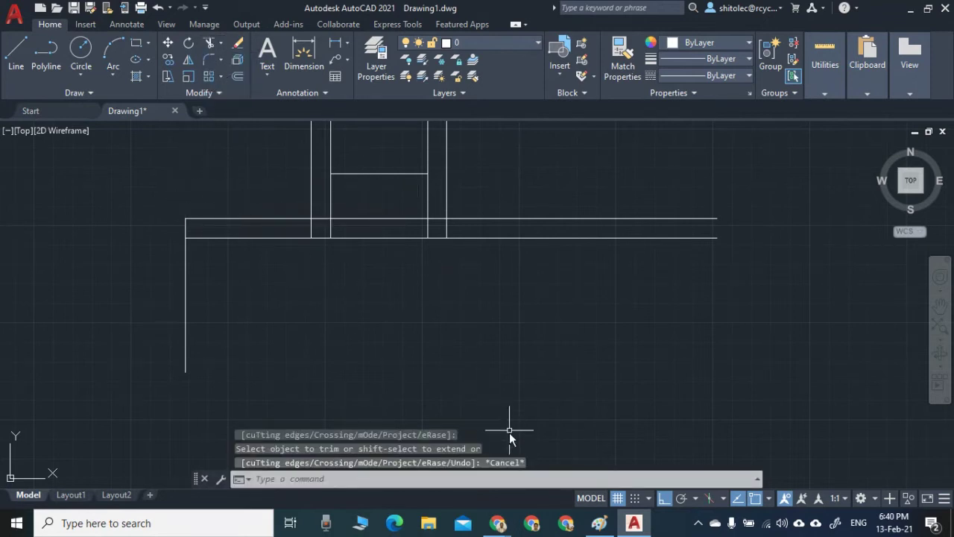
pyautogui.click(599, 522)
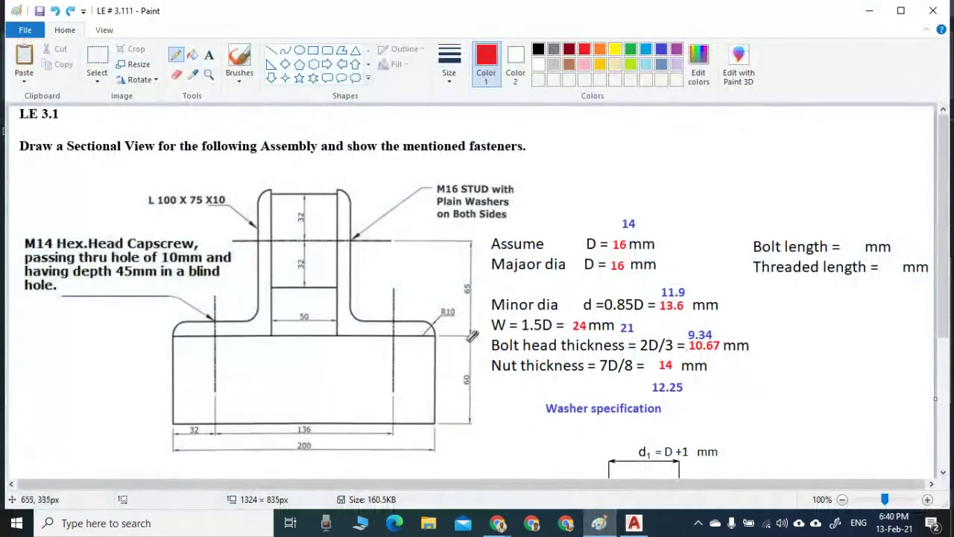
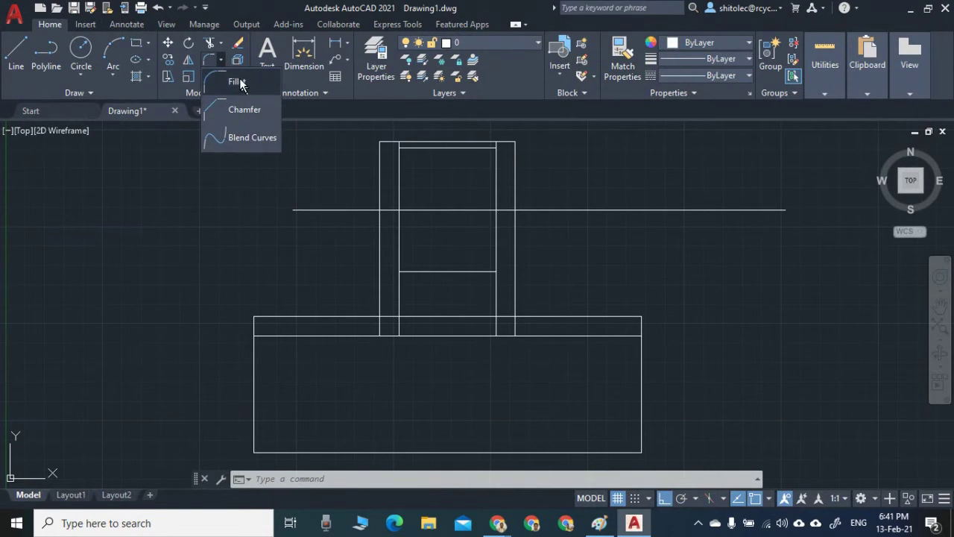
# Step: Set the fillet radius to 10 and round the base's top-right corner
pyautogui.click(242, 86)
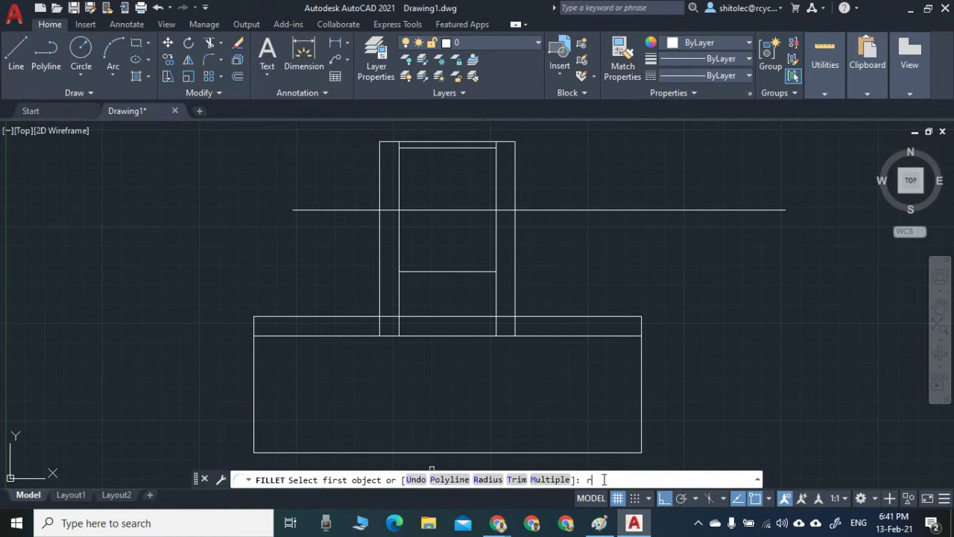
pyautogui.press('Return')
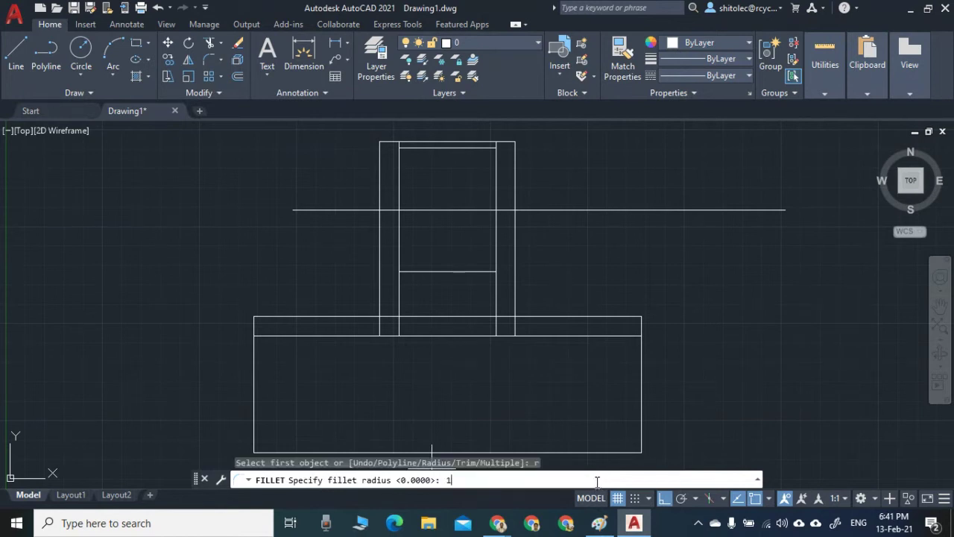
pyautogui.write('10')
pyautogui.press('Return')
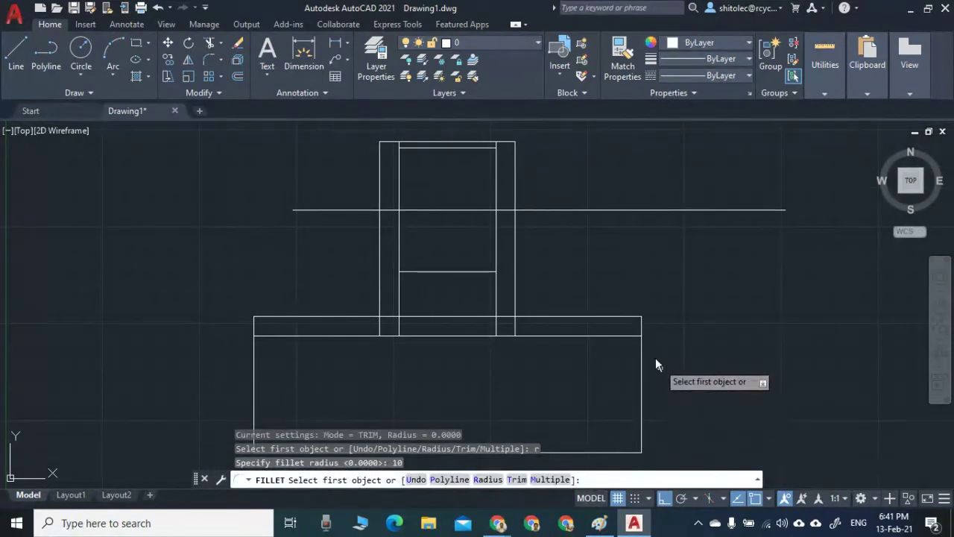
pyautogui.click(624, 319)
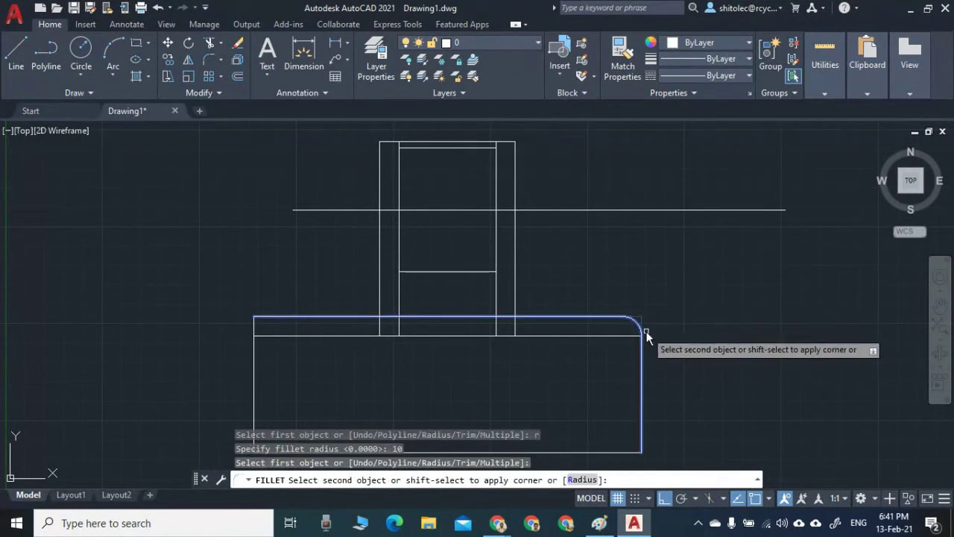
pyautogui.click(641, 329)
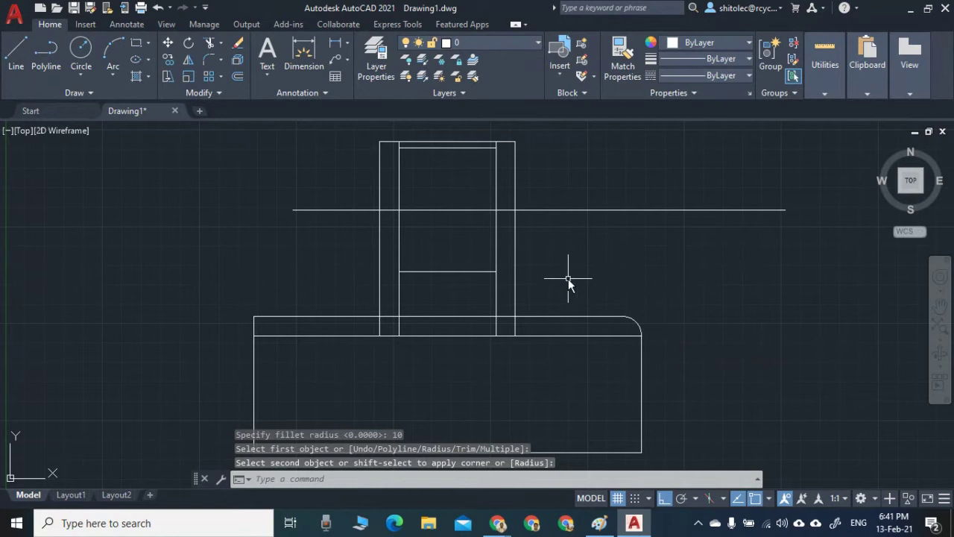
# Step: Fillet the inner upright-to-base junction and the upright's top-right corner at radius 10
pyautogui.press('Return')
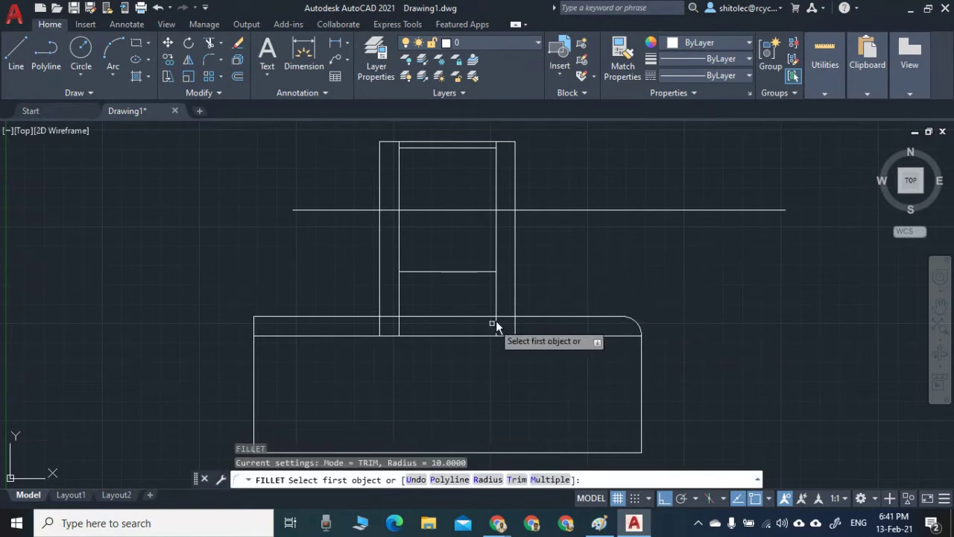
pyautogui.click(516, 297)
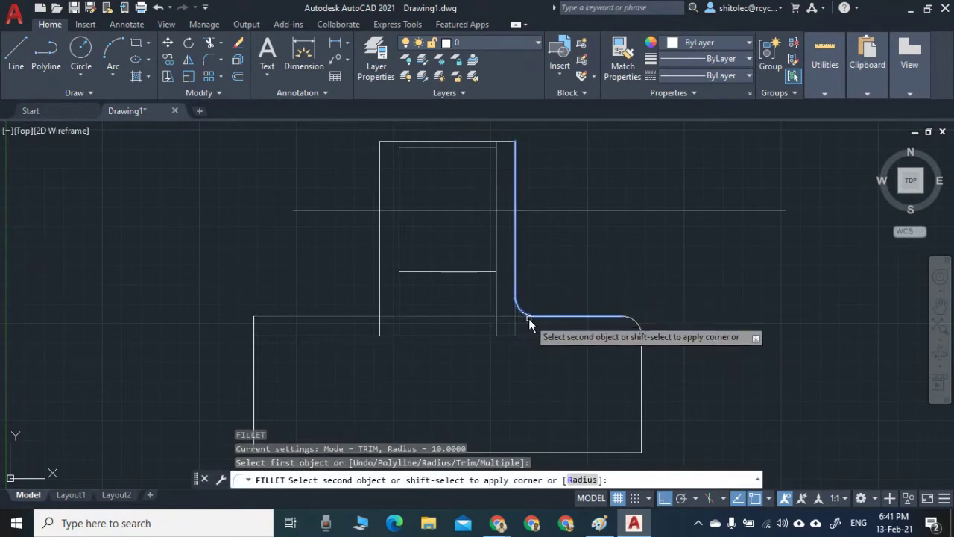
pyautogui.click(533, 316)
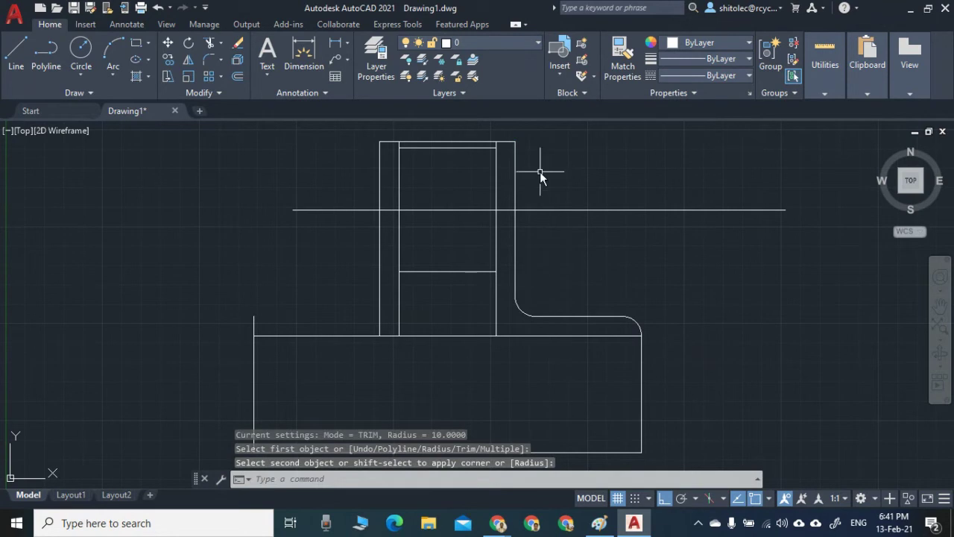
pyautogui.press('Return')
pyautogui.click(515, 162)
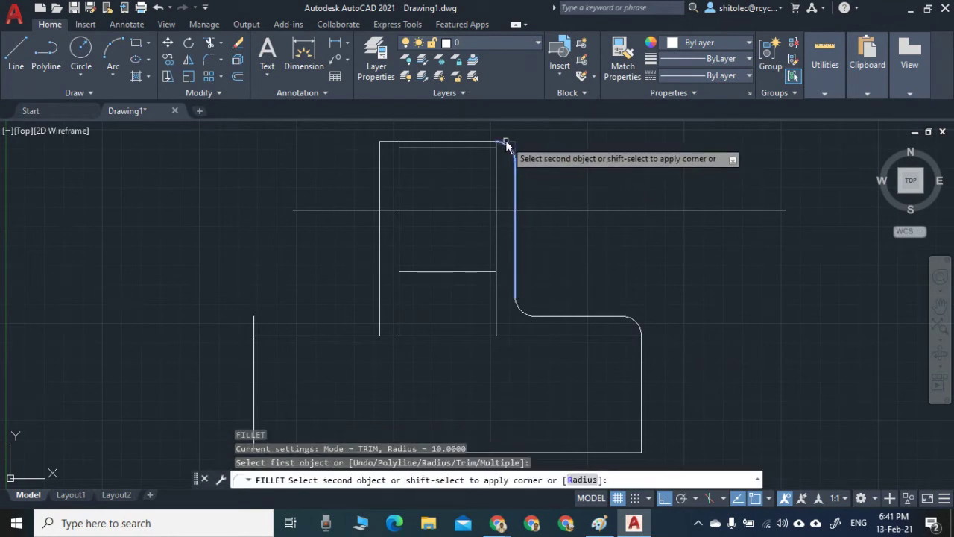
pyautogui.click(505, 142)
# Step: Try filleting the upright's top-left corner, then clear the selection
pyautogui.press('Return')
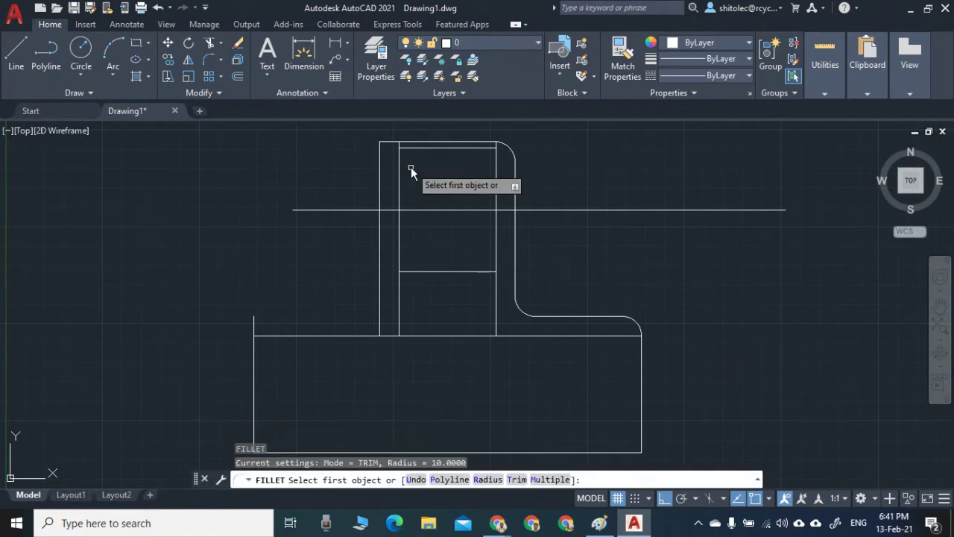
pyautogui.click(388, 146)
pyautogui.click(384, 152)
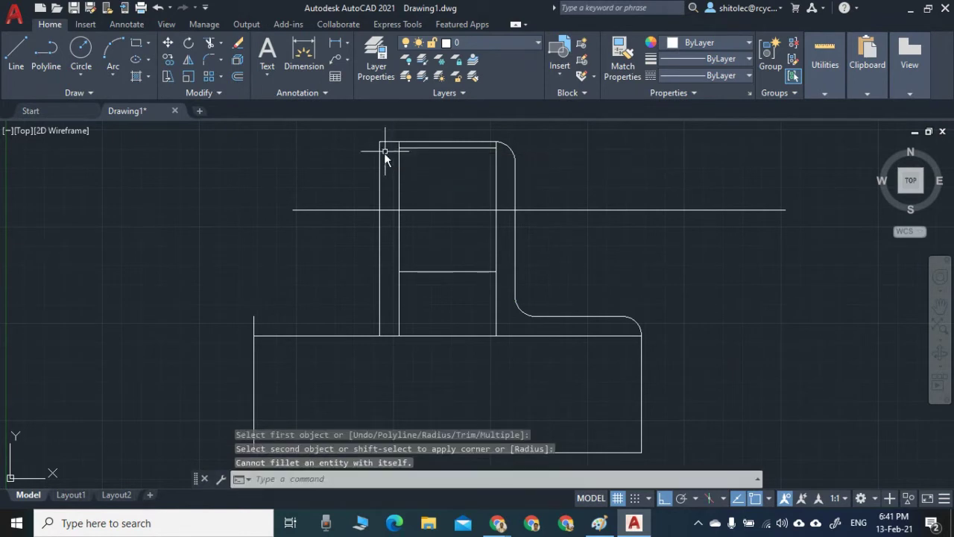
pyautogui.click(379, 158)
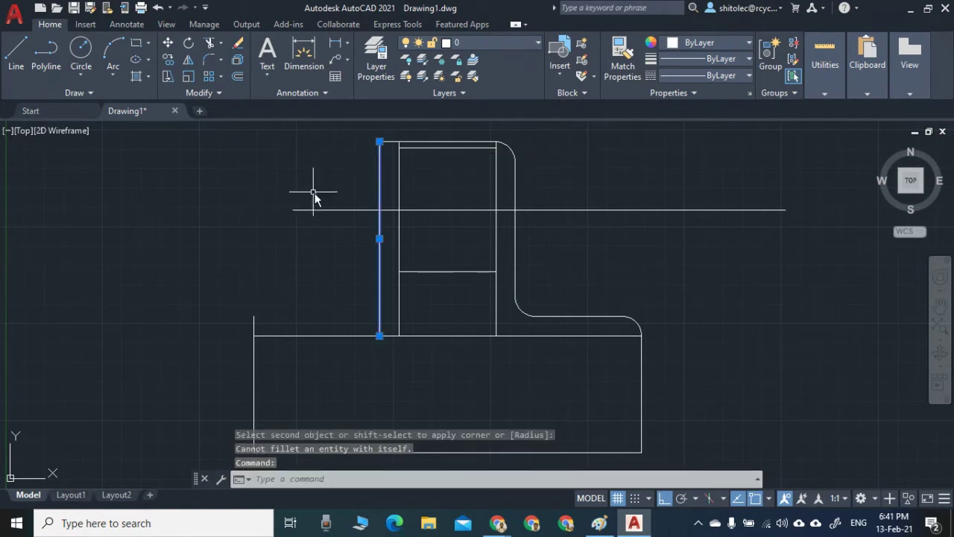
pyautogui.press('Escape')
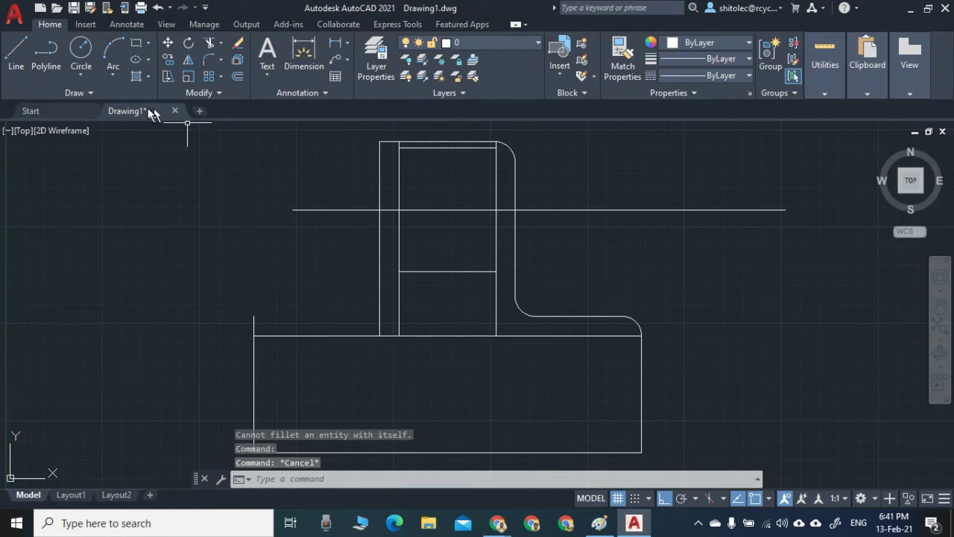
# Step: Draw a line closing the left step from the base's left edge to the upright
pyautogui.click(16, 54)
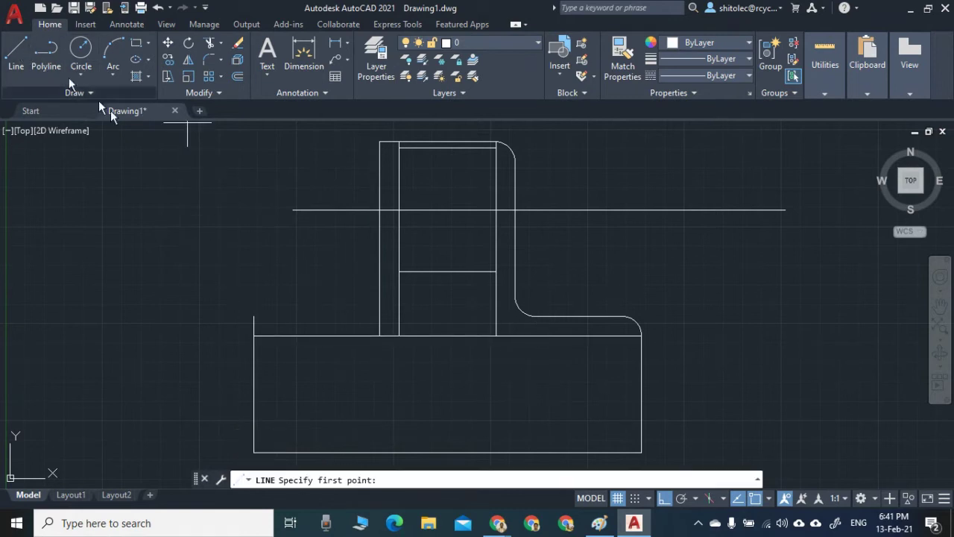
pyautogui.click(253, 316)
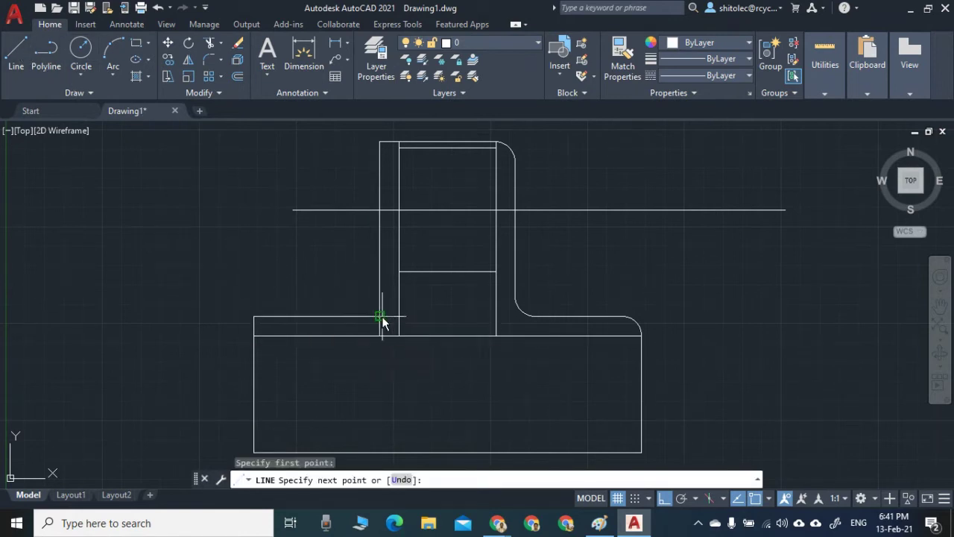
pyautogui.click(380, 316)
pyautogui.press('Return')
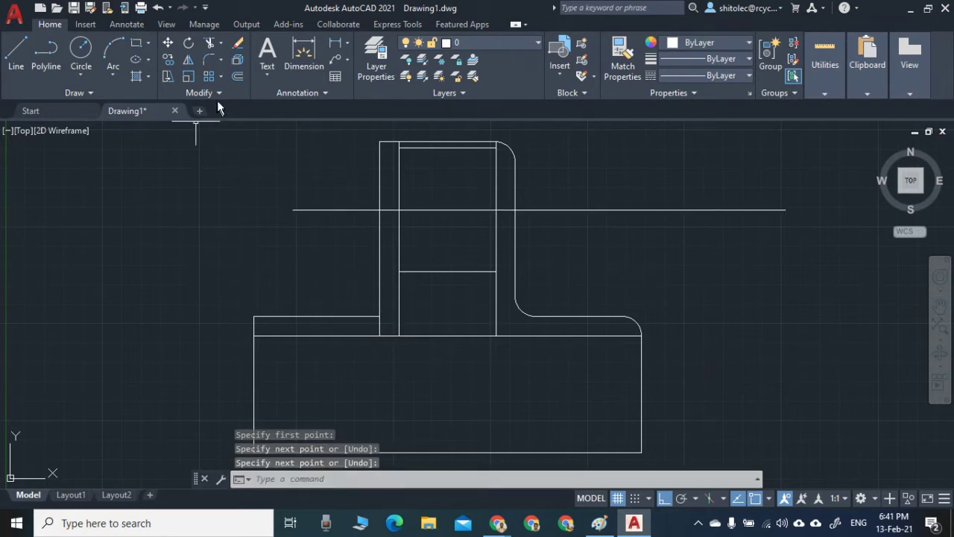
# Step: Fillet the upright's top-left, inner-left and base top-left corners, then bring up the Paint sheet
pyautogui.click(212, 58)
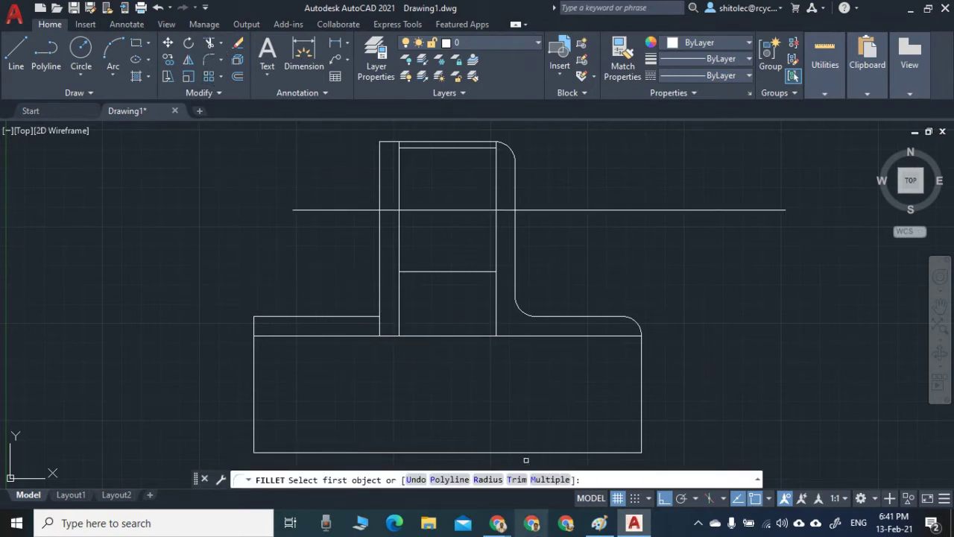
pyautogui.click(383, 142)
pyautogui.click(378, 162)
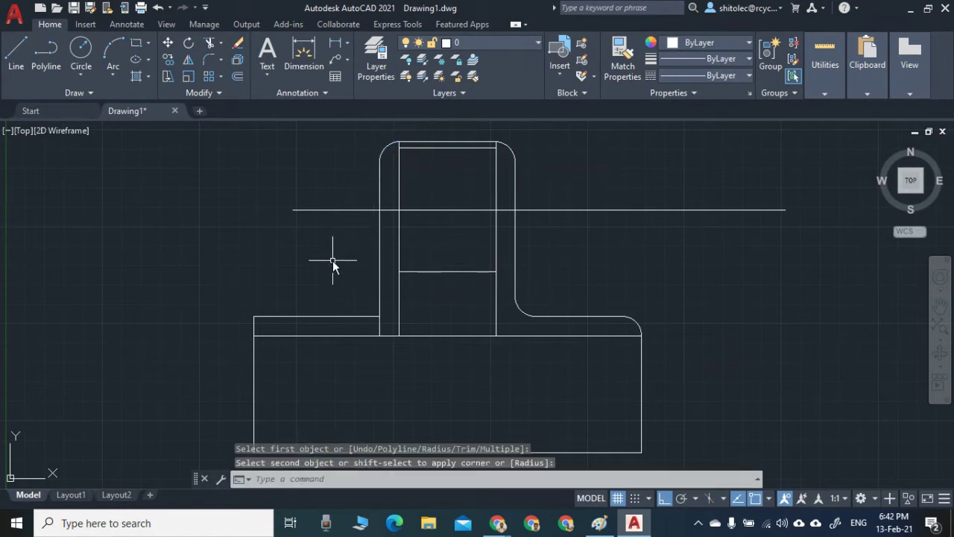
pyautogui.press('Return')
pyautogui.click(379, 293)
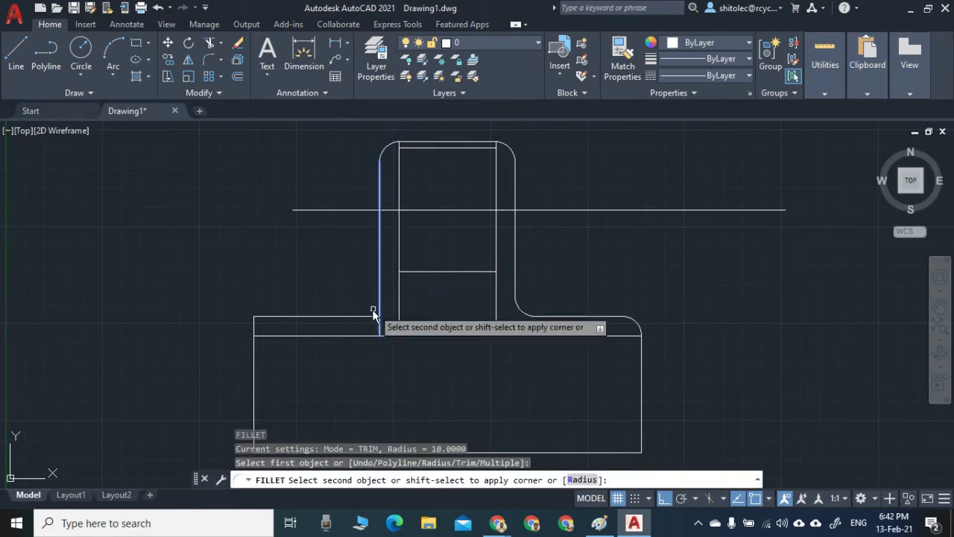
pyautogui.click(358, 316)
pyautogui.press('Return')
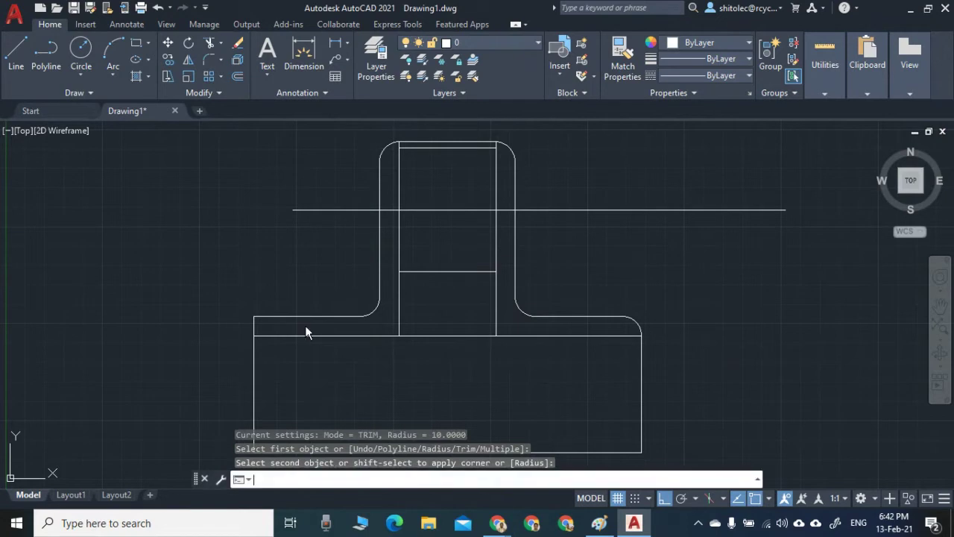
pyautogui.click(281, 317)
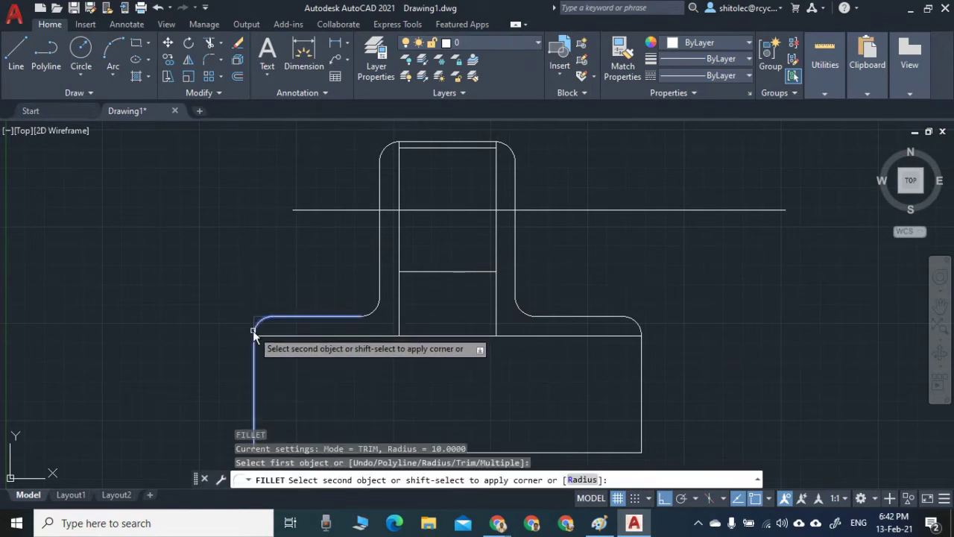
pyautogui.click(253, 331)
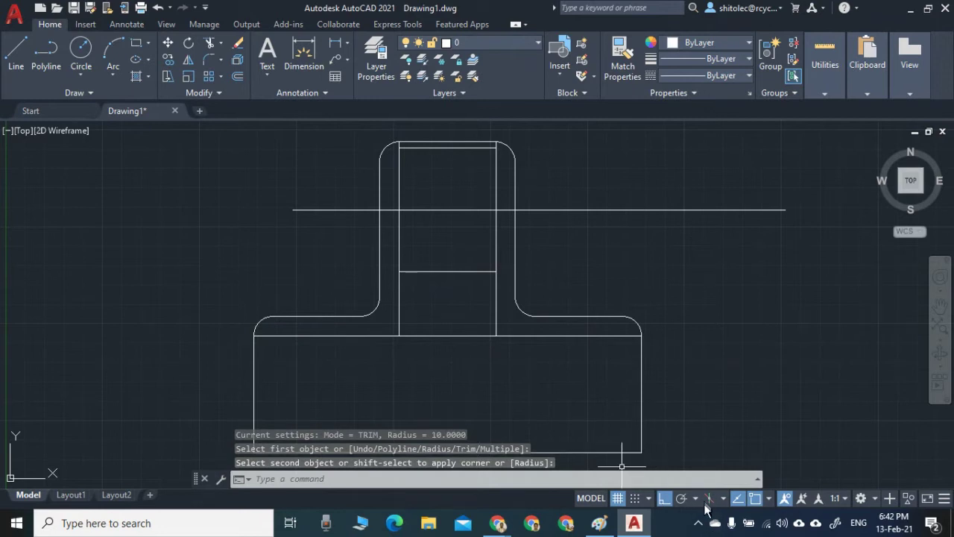
pyautogui.click(598, 522)
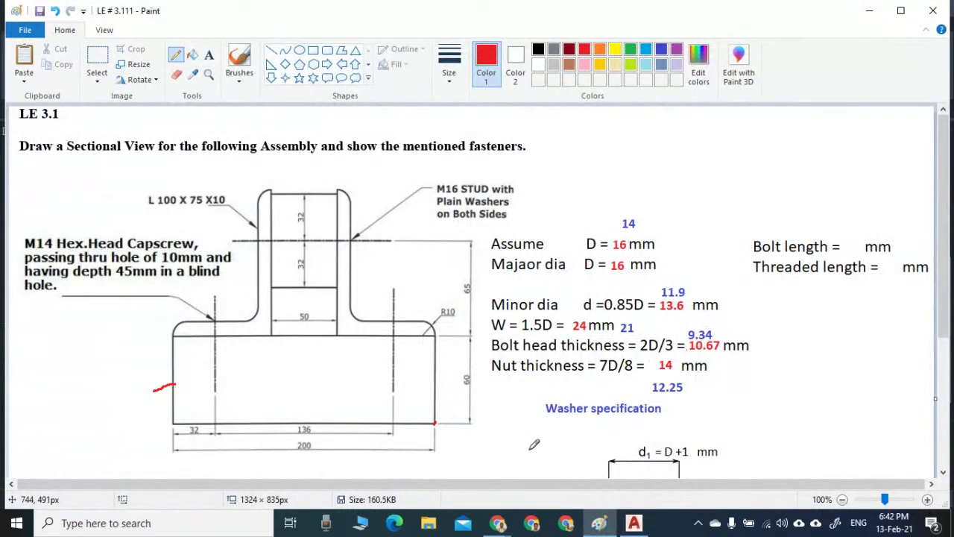
# Step: Go back to the AutoCAD drawing after checking the Paint reference sheet
pyautogui.click(634, 524)
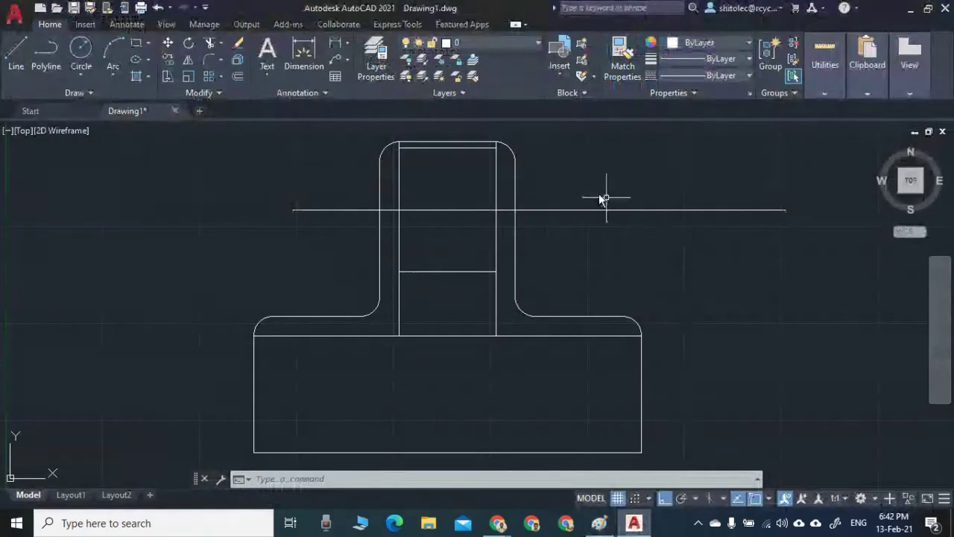
# Step: Delete the stray line across the upright's top and give the long horizontal line the CENTER linetype
pyautogui.click(472, 142)
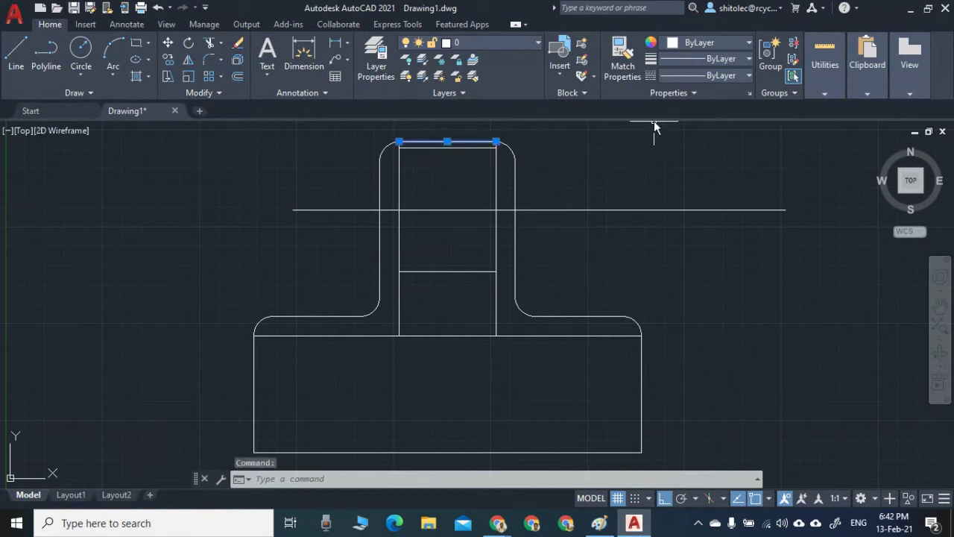
pyautogui.press('Delete')
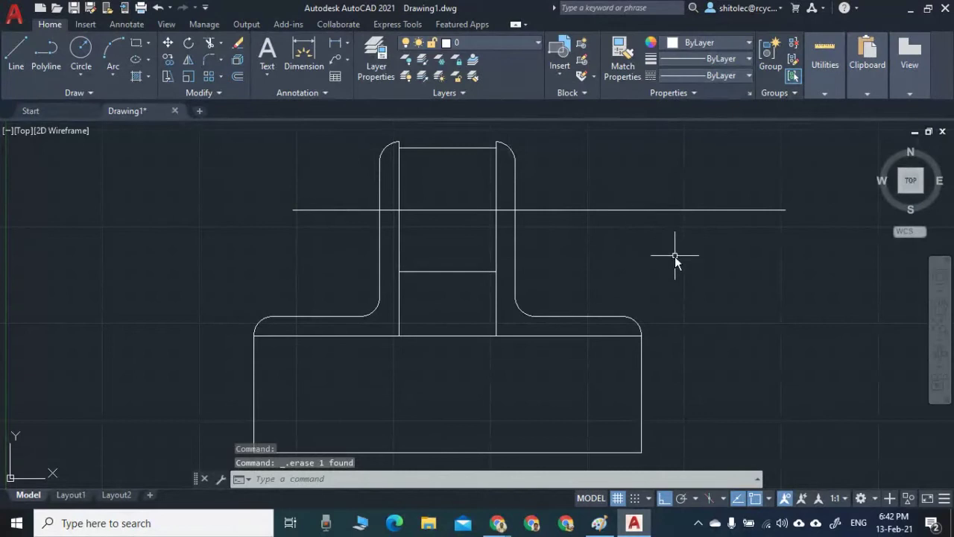
pyautogui.moveTo(675, 257)
pyautogui.mouseDown(button='middle')
pyautogui.moveTo(631, 249)
pyautogui.moveTo(666, 236)
pyautogui.mouseUp(button='middle')
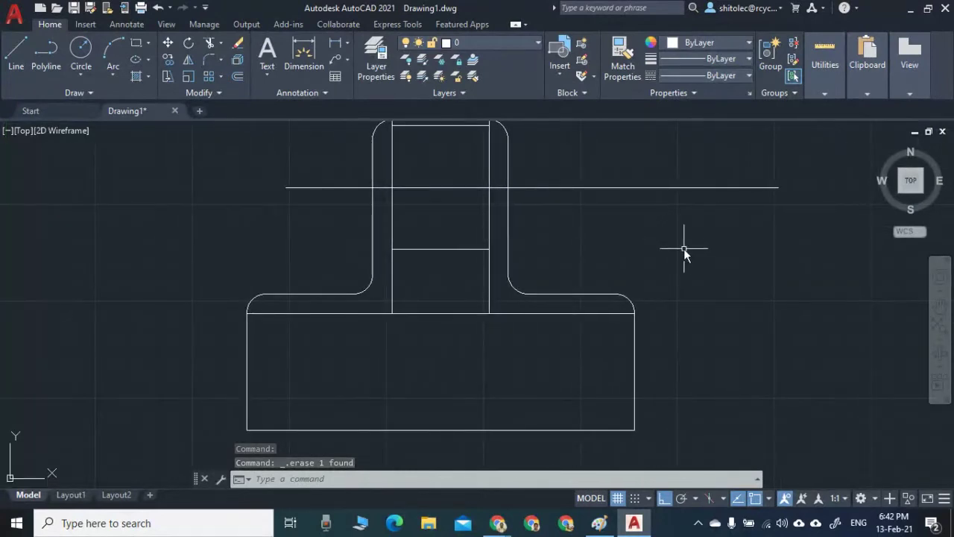
pyautogui.click(627, 189)
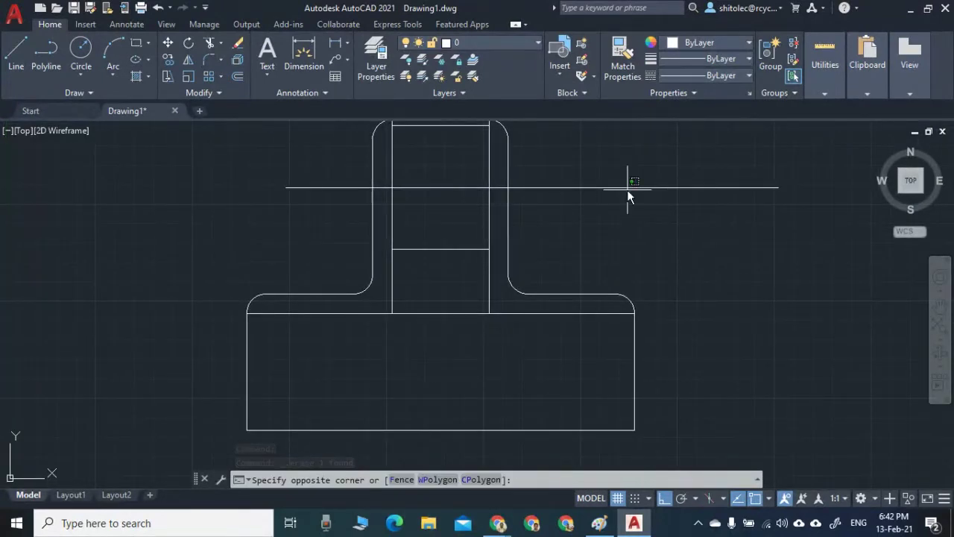
pyautogui.click(619, 170)
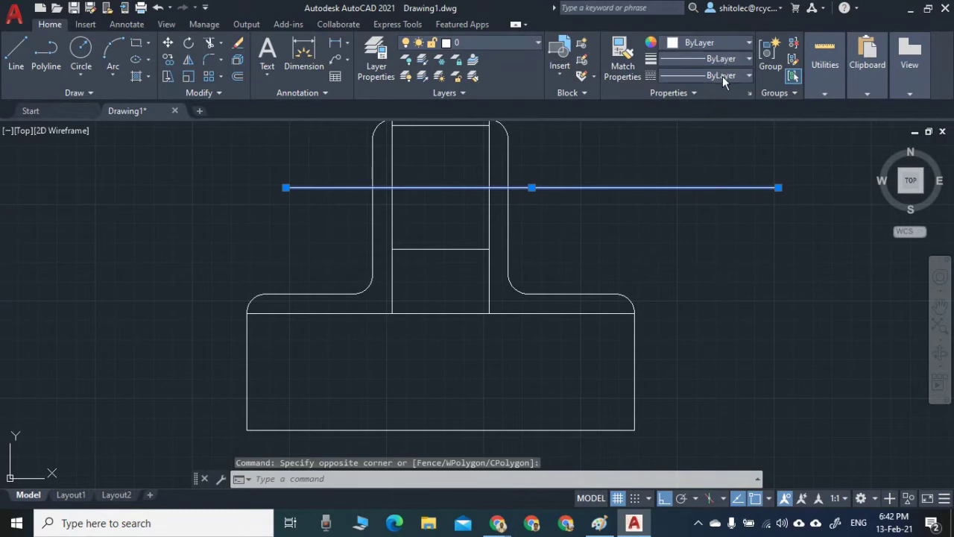
pyautogui.click(722, 75)
pyautogui.click(717, 126)
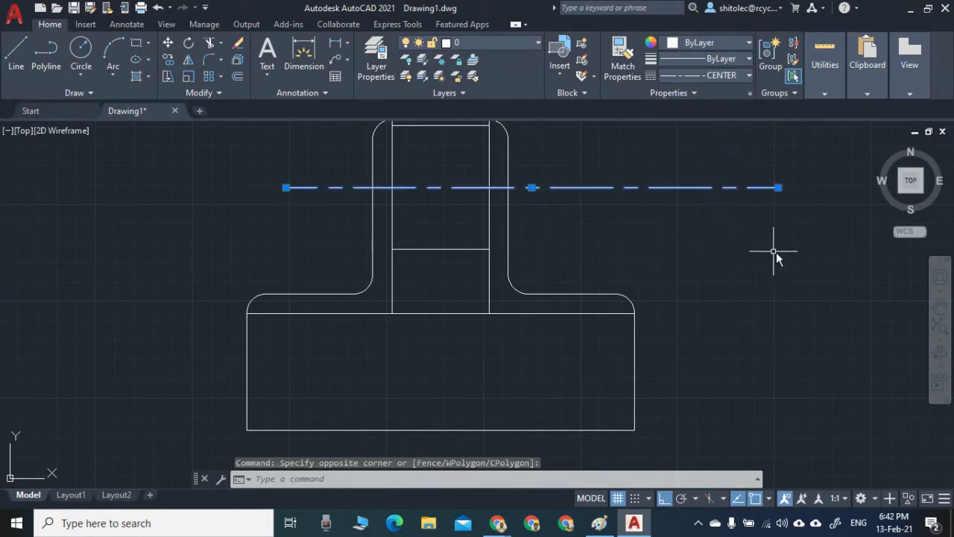
pyautogui.press('Escape')
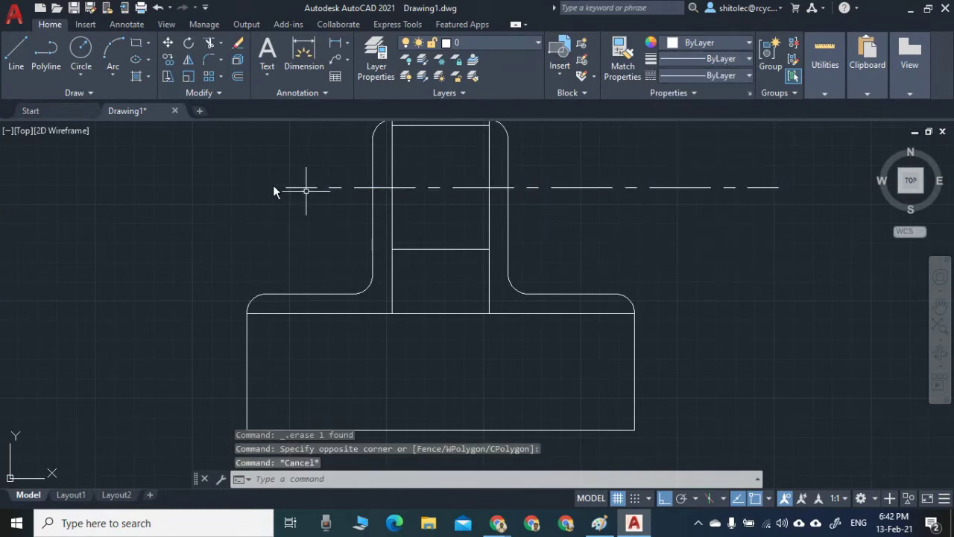
# Step: Draw a vertical line across the dashed centre line right of the bracket, marking the nut's centre
pyautogui.click(16, 49)
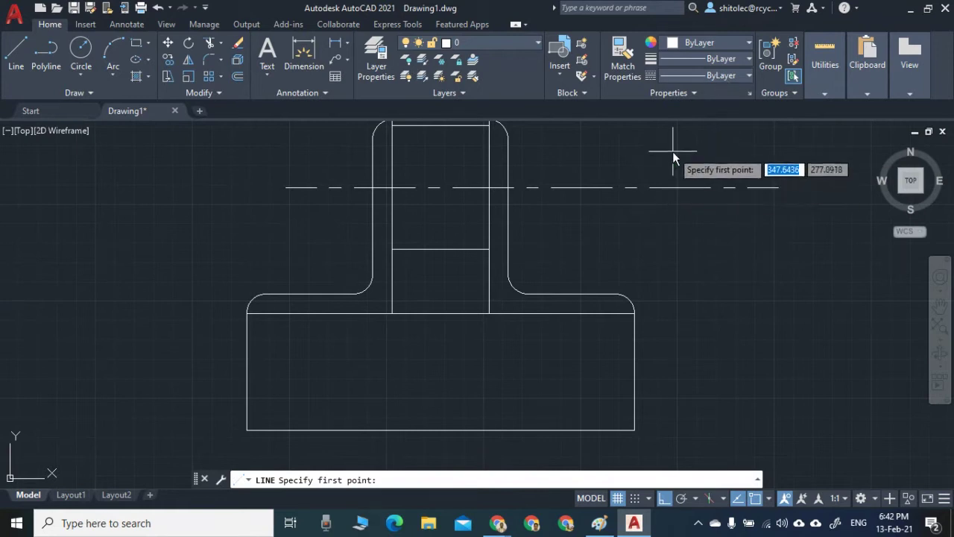
pyautogui.click(673, 140)
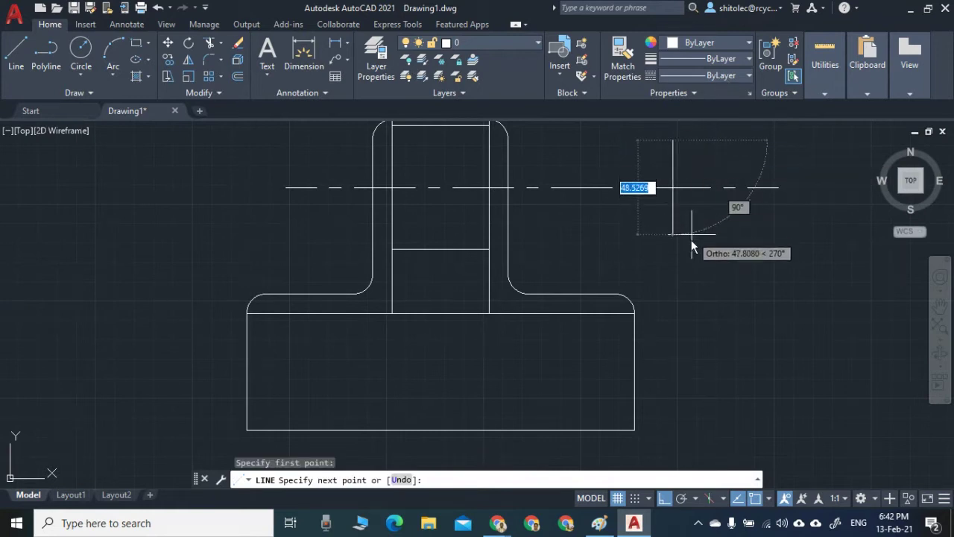
pyautogui.click(692, 246)
pyautogui.press('Return')
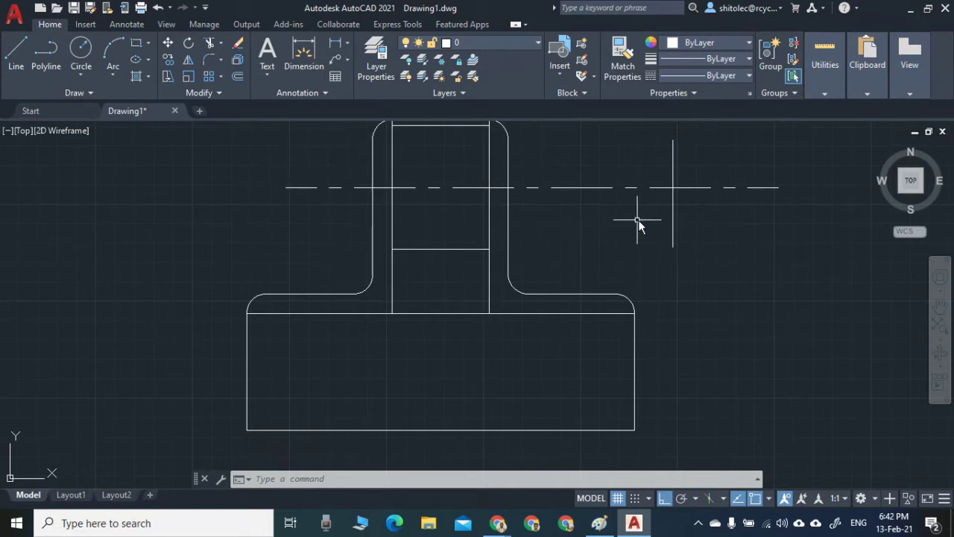
pyautogui.click(600, 524)
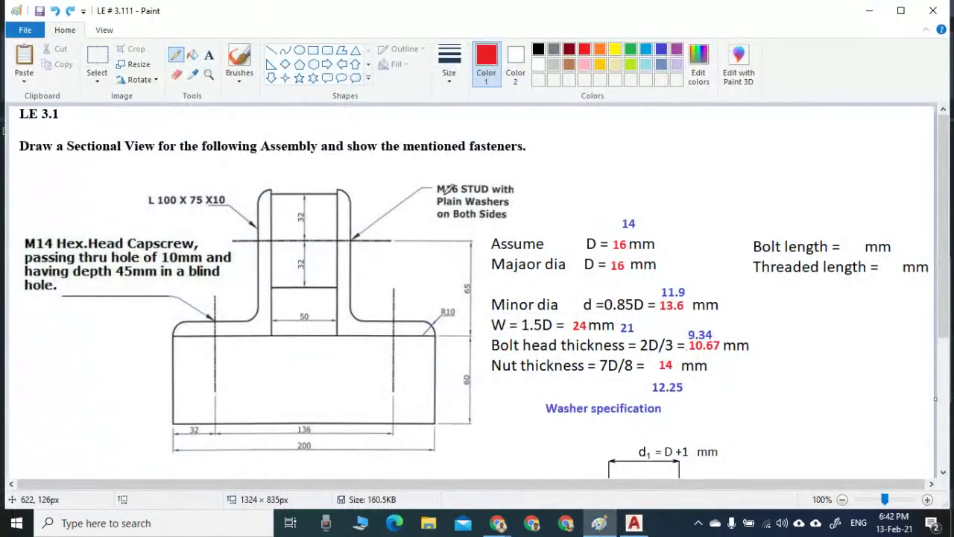
pyautogui.click(633, 524)
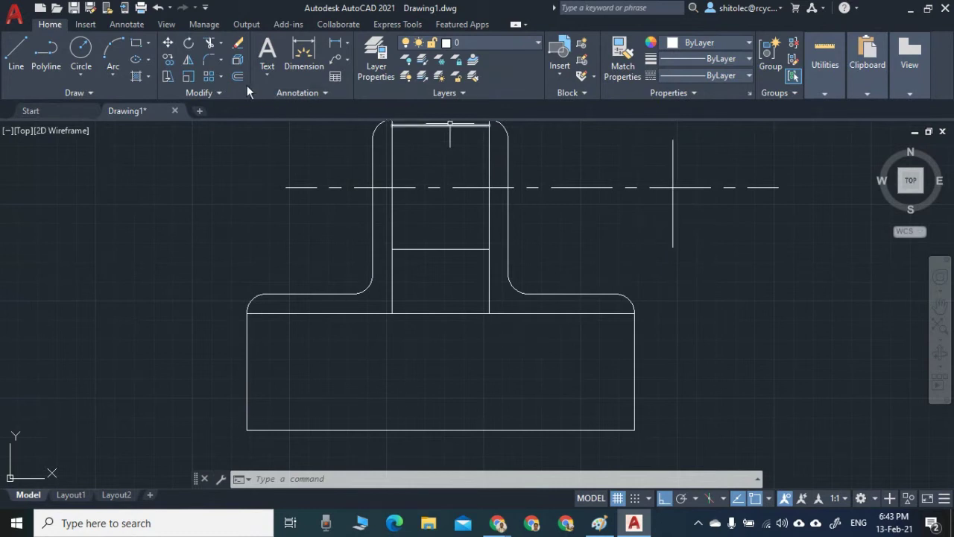
pyautogui.click(590, 525)
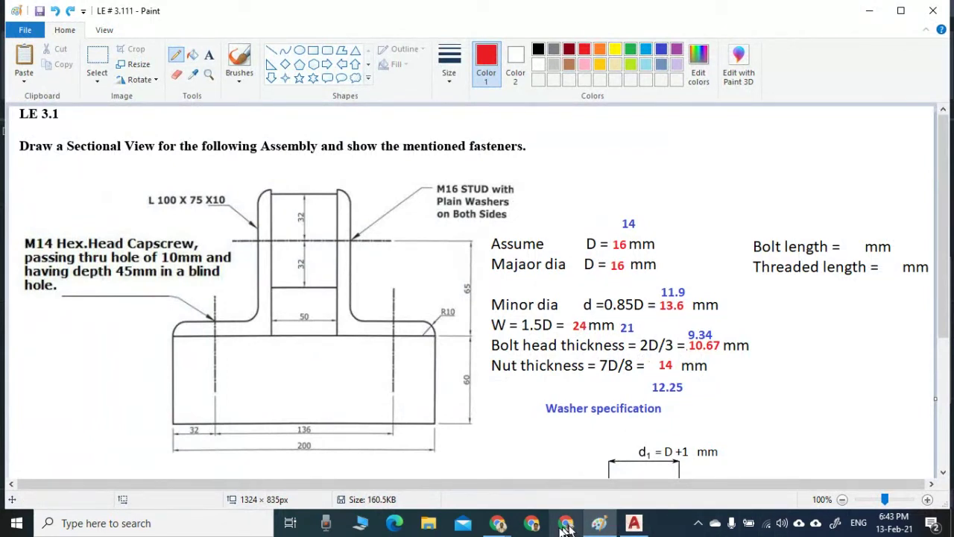
pyautogui.click(633, 522)
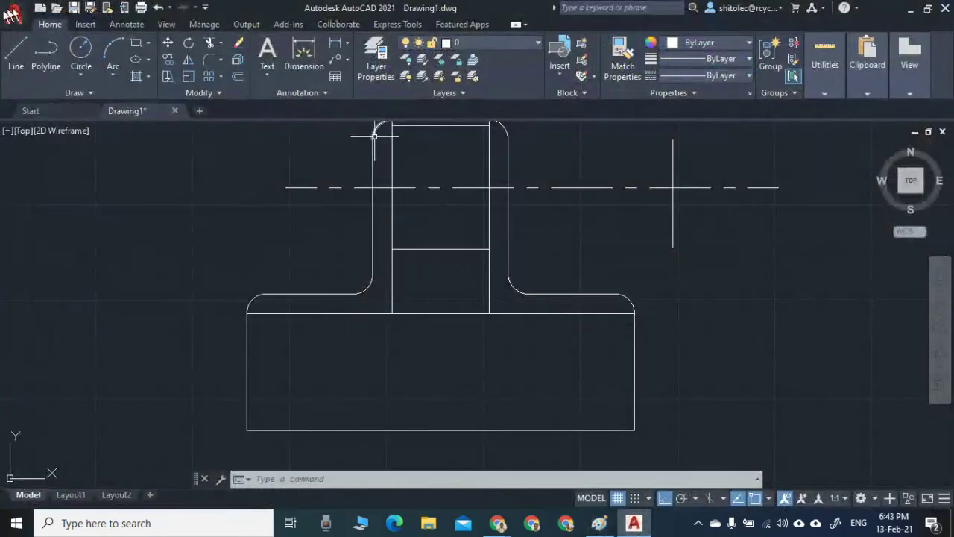
# Step: Place a radius-12 circle on the crossing of the right-hand centre lines
pyautogui.click(81, 48)
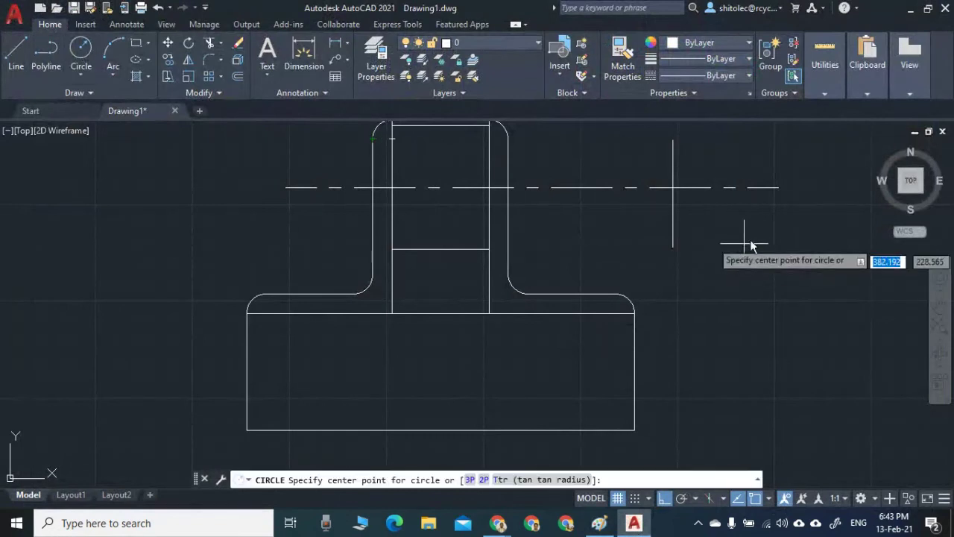
pyautogui.click(673, 187)
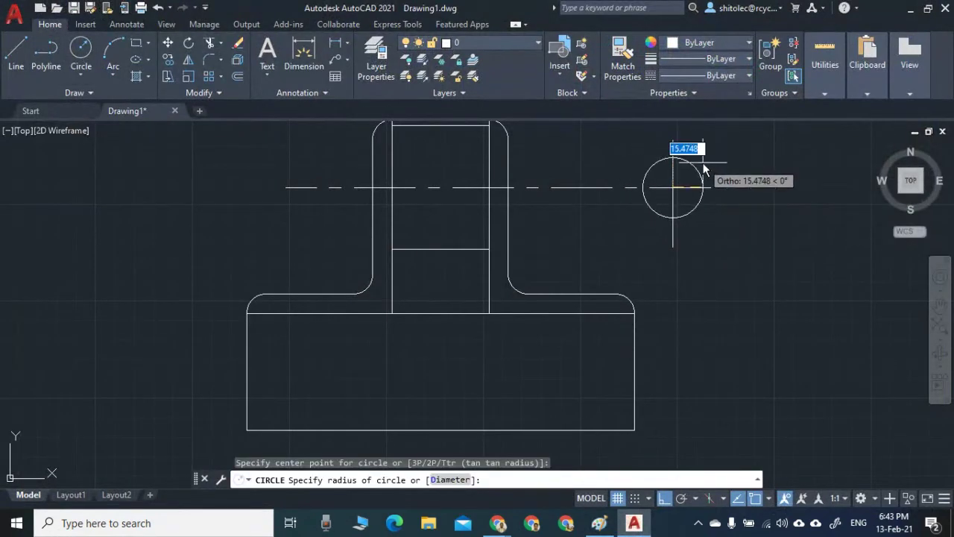
pyautogui.write('12')
pyautogui.press('Return')
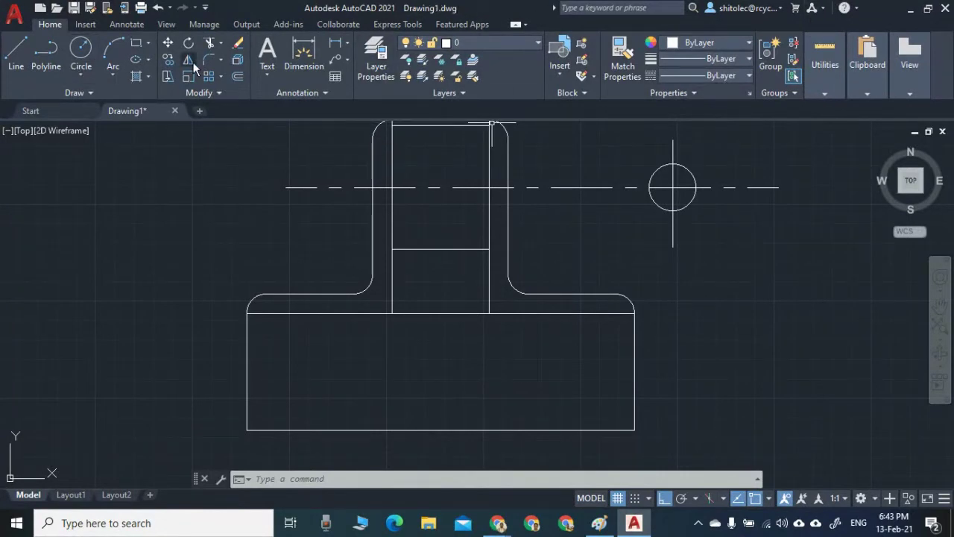
# Step: Draw a 6-sided polygon at the circle's centre, circumscribed about the radius-12 circle
pyautogui.click(143, 44)
pyautogui.click(149, 43)
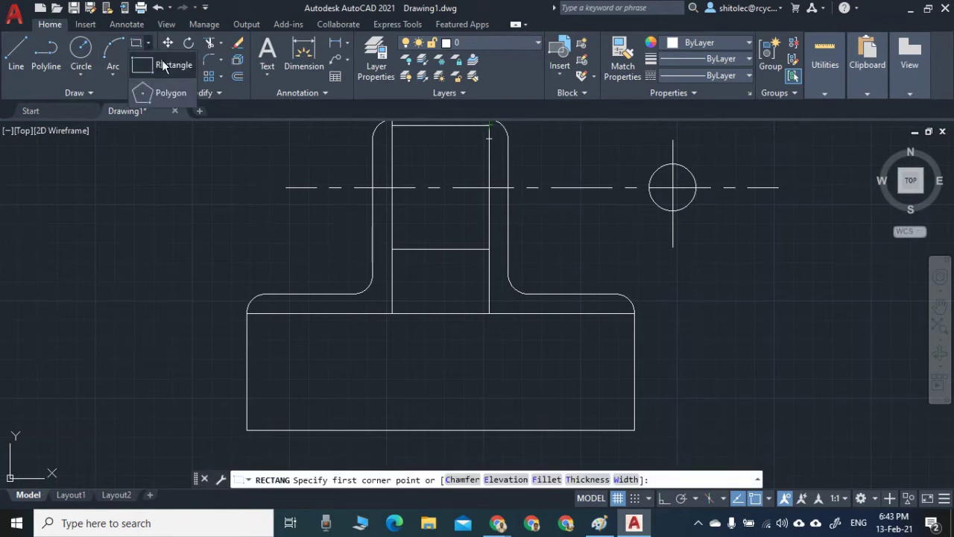
pyautogui.click(166, 94)
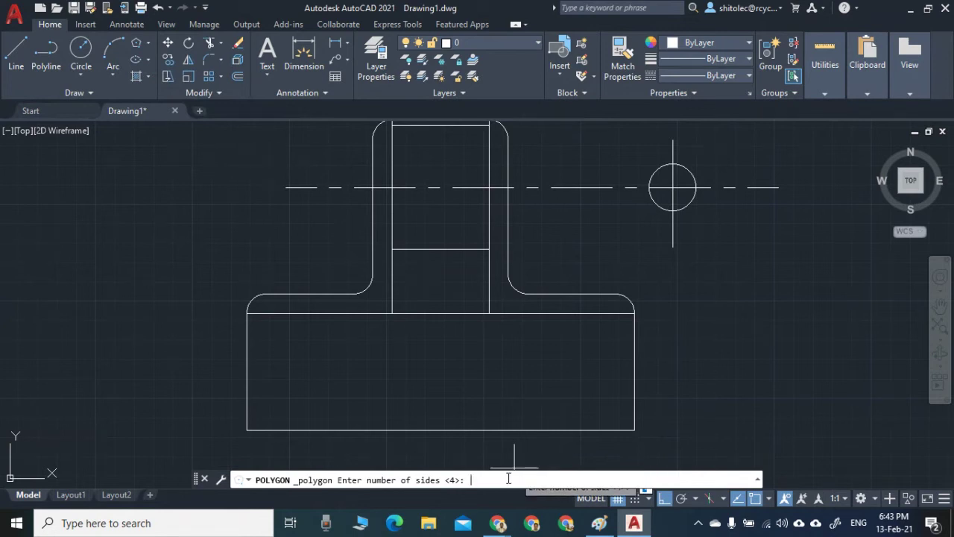
pyautogui.write('6')
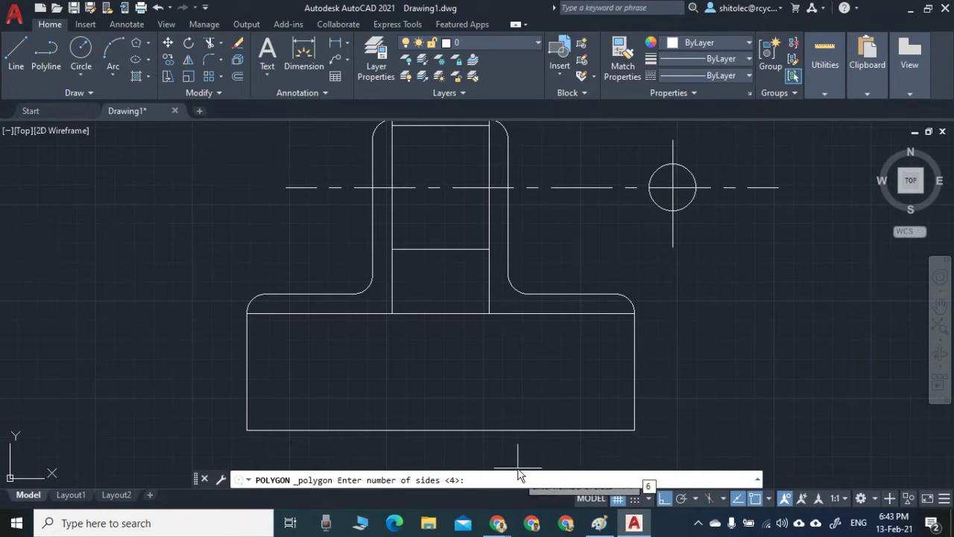
pyautogui.press('Return')
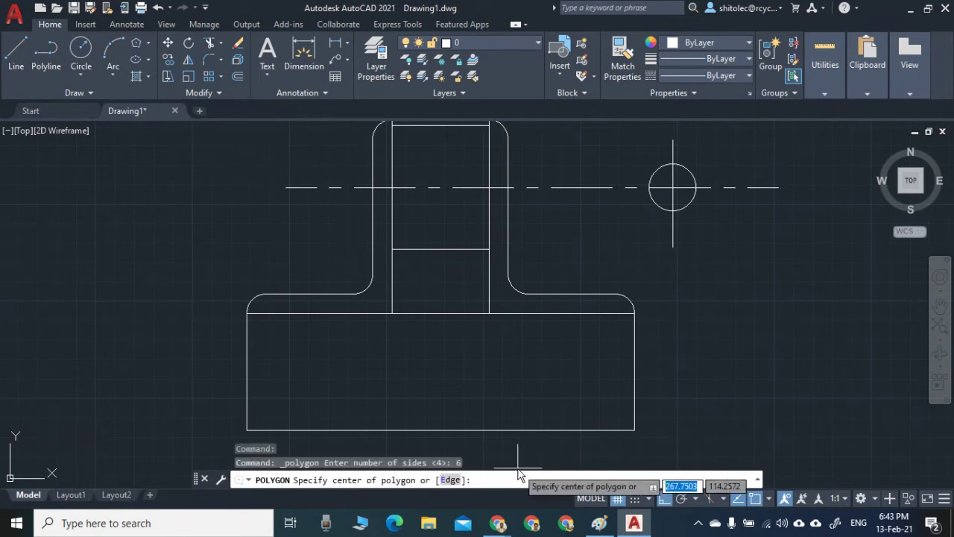
pyautogui.click(673, 193)
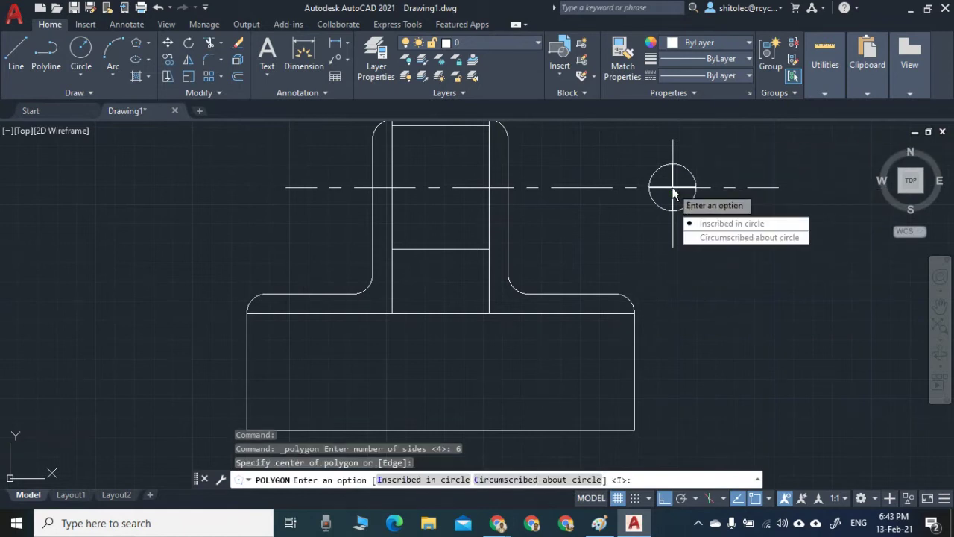
pyautogui.click(706, 237)
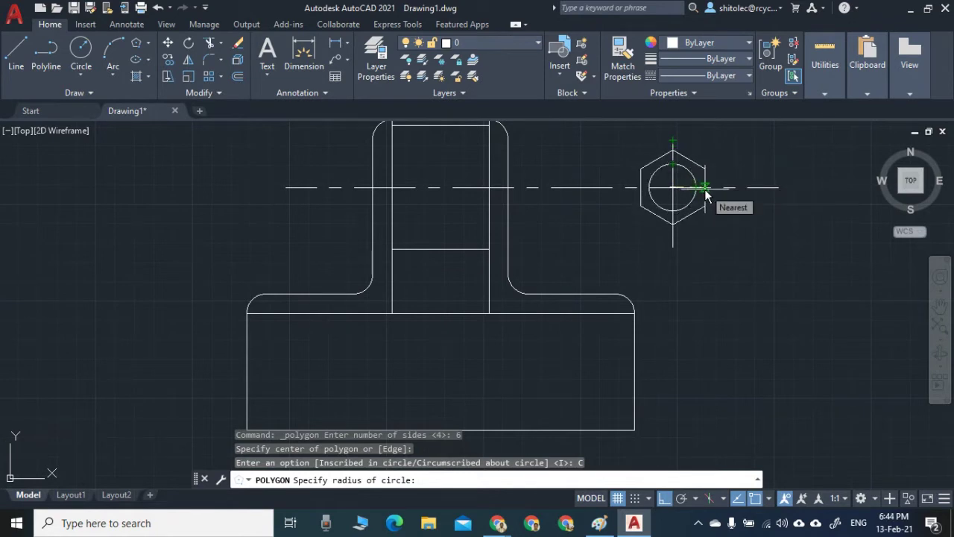
pyautogui.click(696, 192)
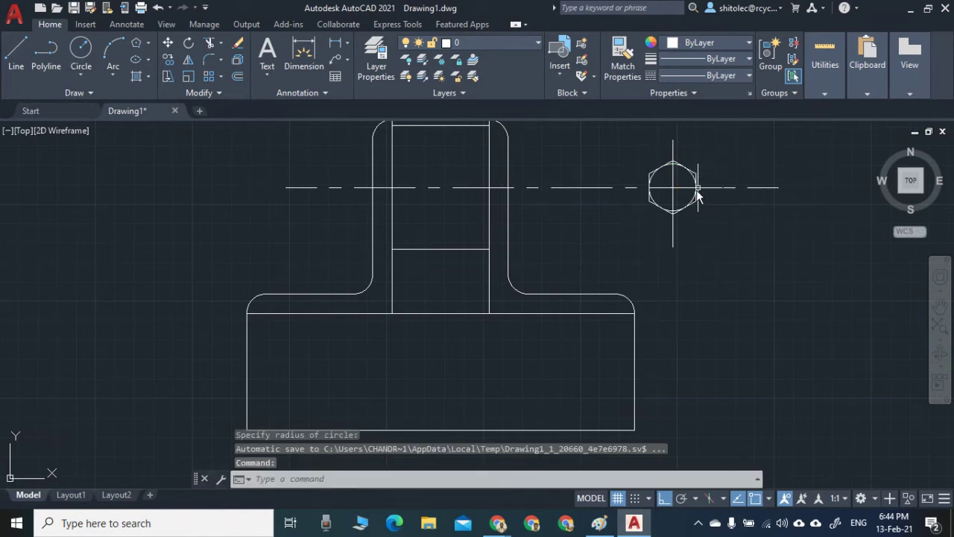
# Step: Select the hexagon, circle and vertical line, then cancel the grip move, leaving them unchanged
pyautogui.scroll(4, 689, 183)
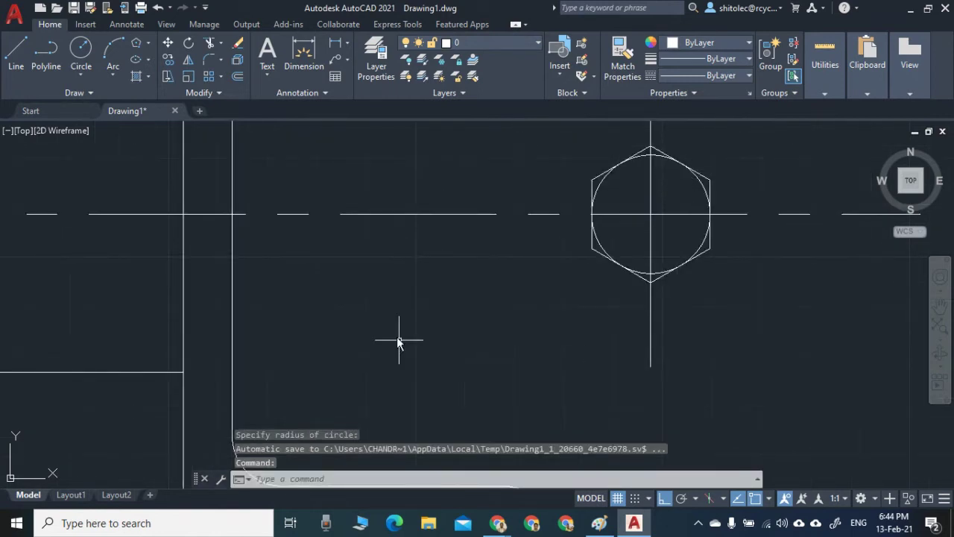
pyautogui.moveTo(398, 336)
pyautogui.mouseDown(button='middle')
pyautogui.moveTo(485, 355)
pyautogui.moveTo(517, 398)
pyautogui.moveTo(510, 402)
pyautogui.mouseUp(button='middle')
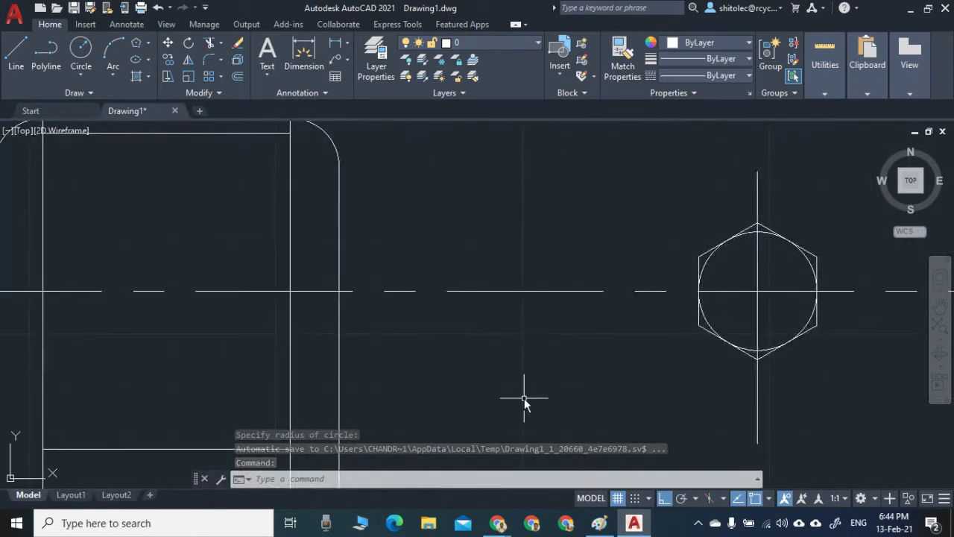
pyautogui.click(761, 227)
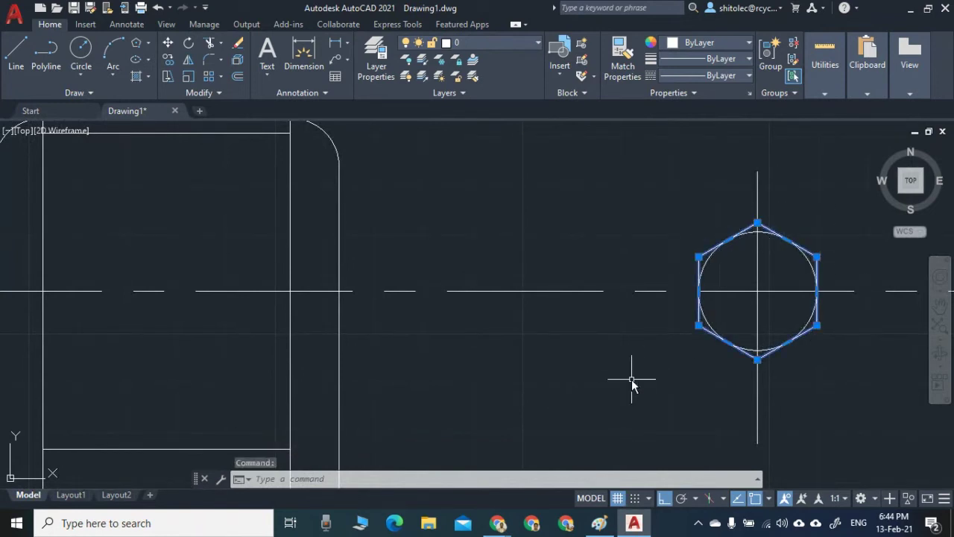
pyautogui.press('Escape')
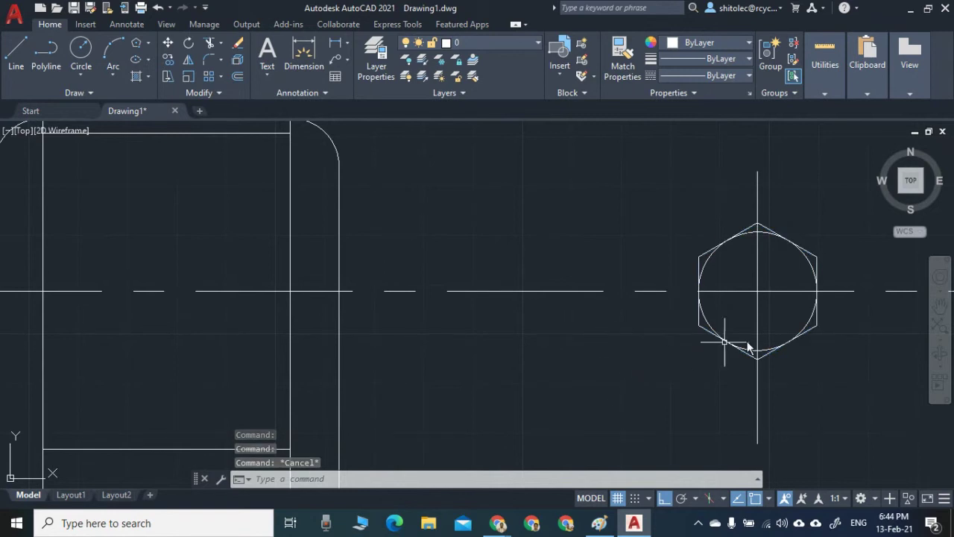
pyautogui.click(833, 375)
pyautogui.click(717, 333)
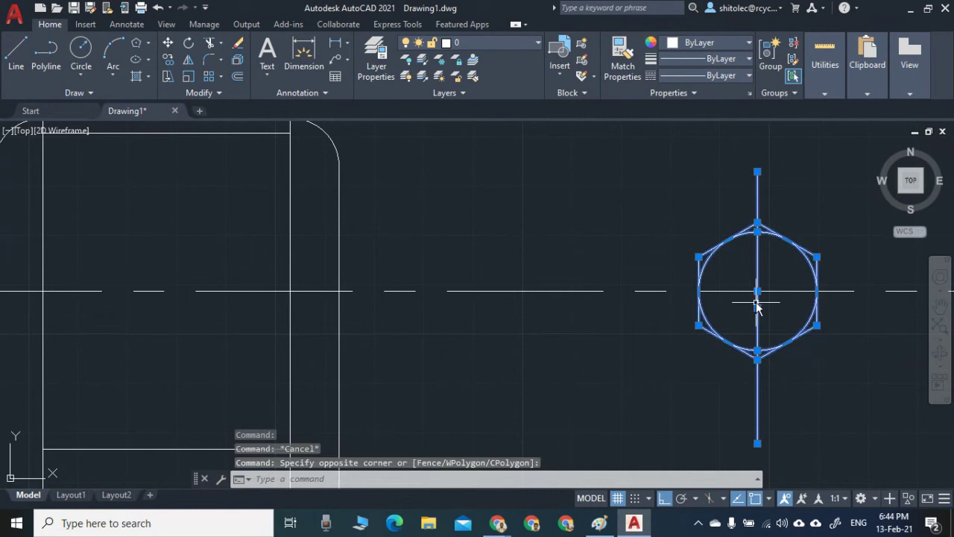
pyautogui.click(757, 292)
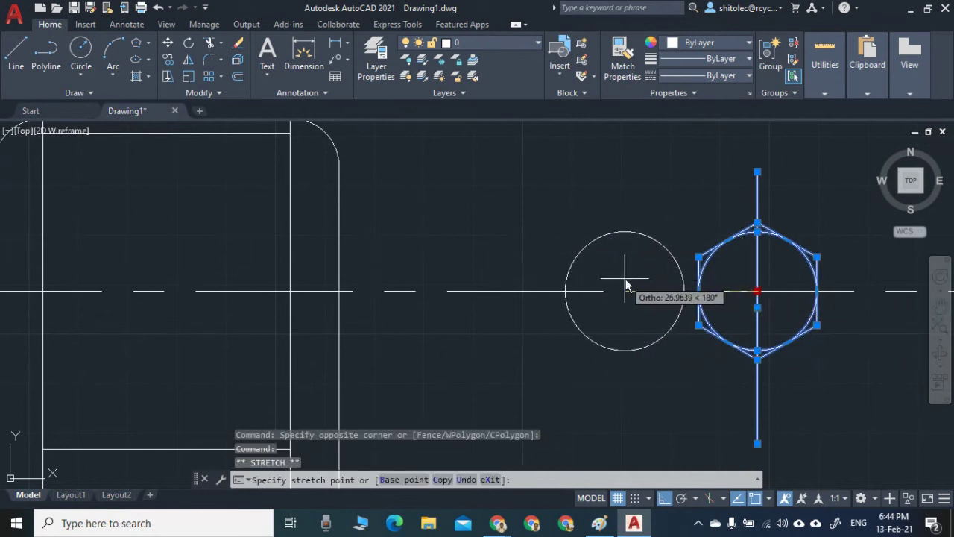
pyautogui.press('Escape')
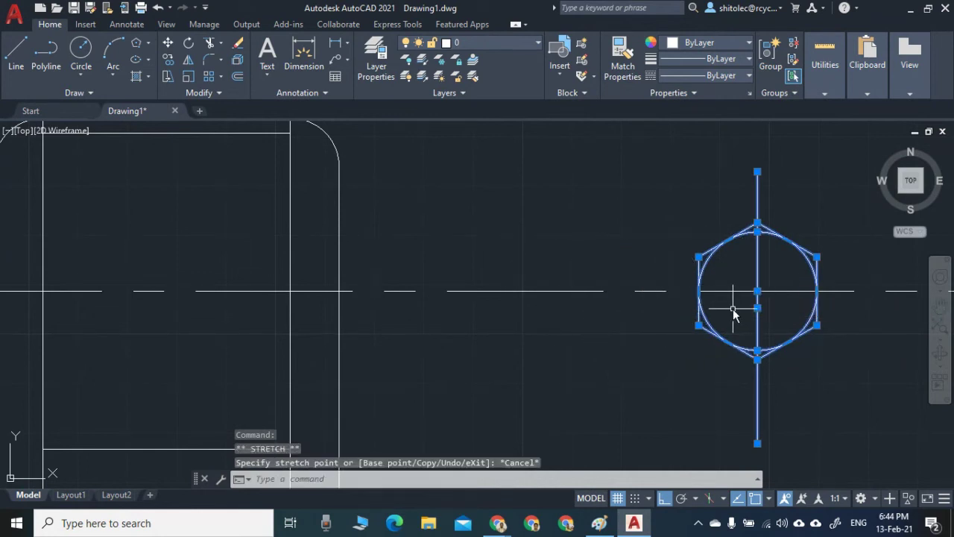
pyautogui.press('Escape')
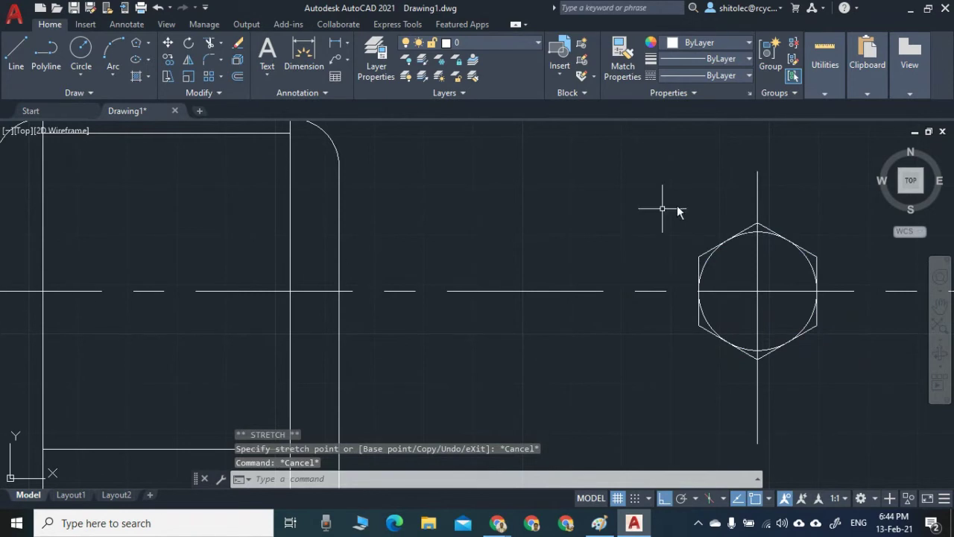
pyautogui.moveTo(618, 213)
pyautogui.mouseDown(button='middle')
pyautogui.moveTo(681, 230)
pyautogui.moveTo(673, 209)
pyautogui.mouseUp(button='middle')
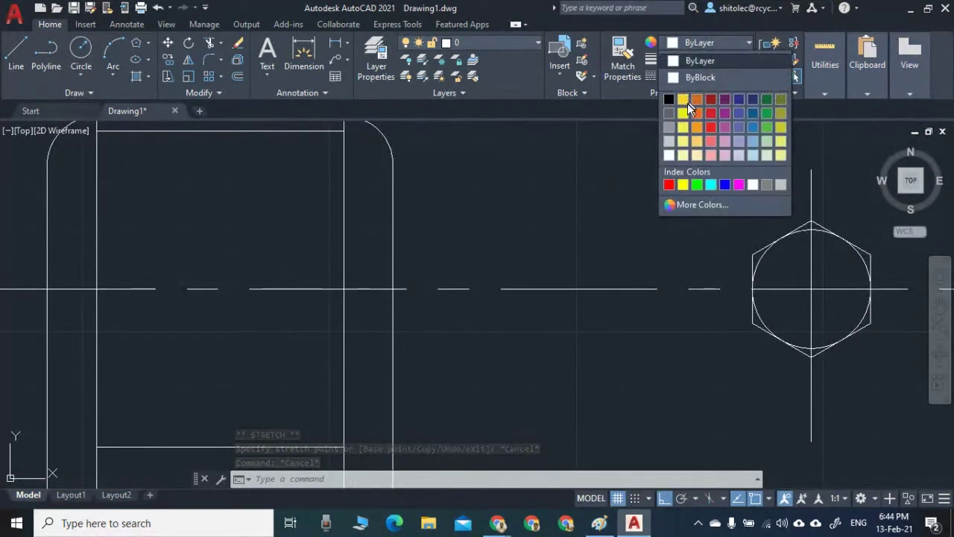
# Step: Make new objects yellow (248,215,49) and add a horizontal construction line through the hexagon's top corner
pyautogui.click(684, 100)
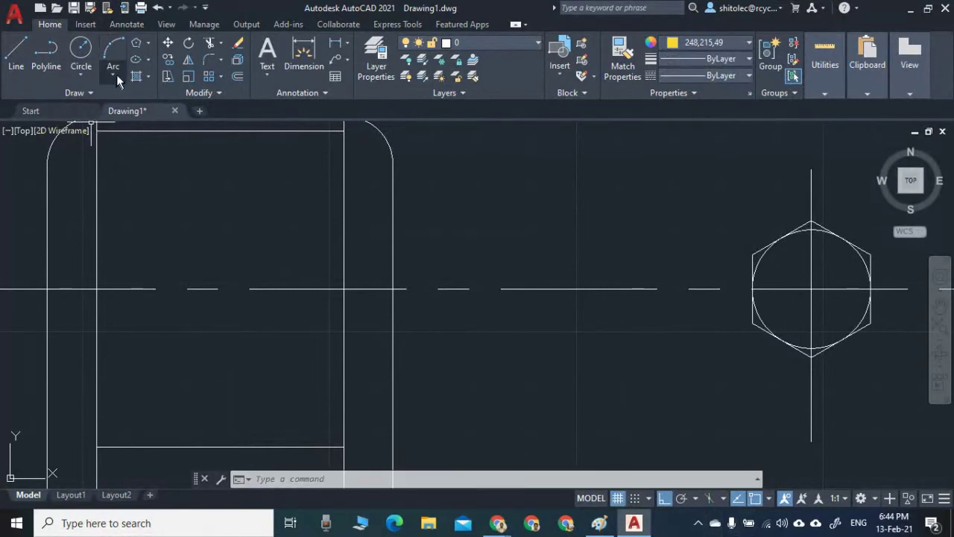
pyautogui.click(93, 93)
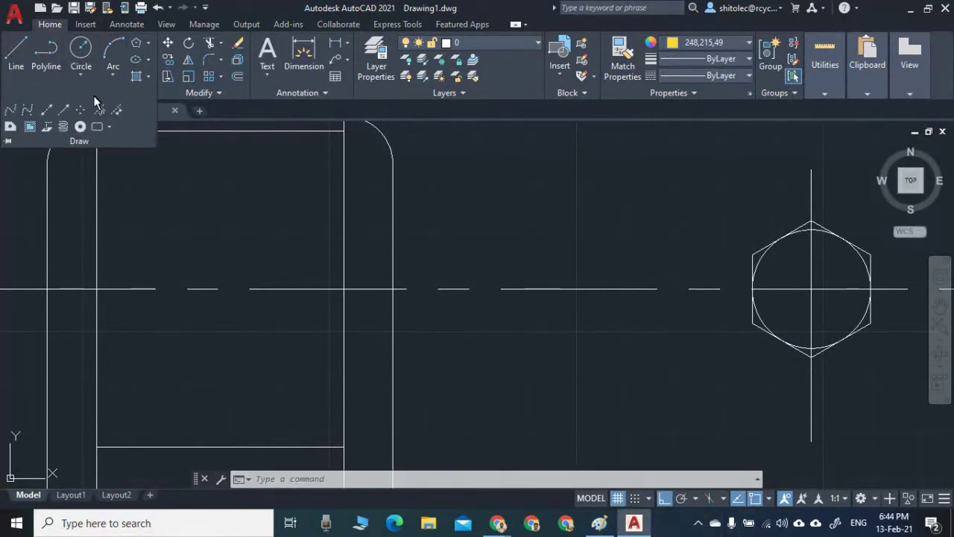
pyautogui.click(46, 110)
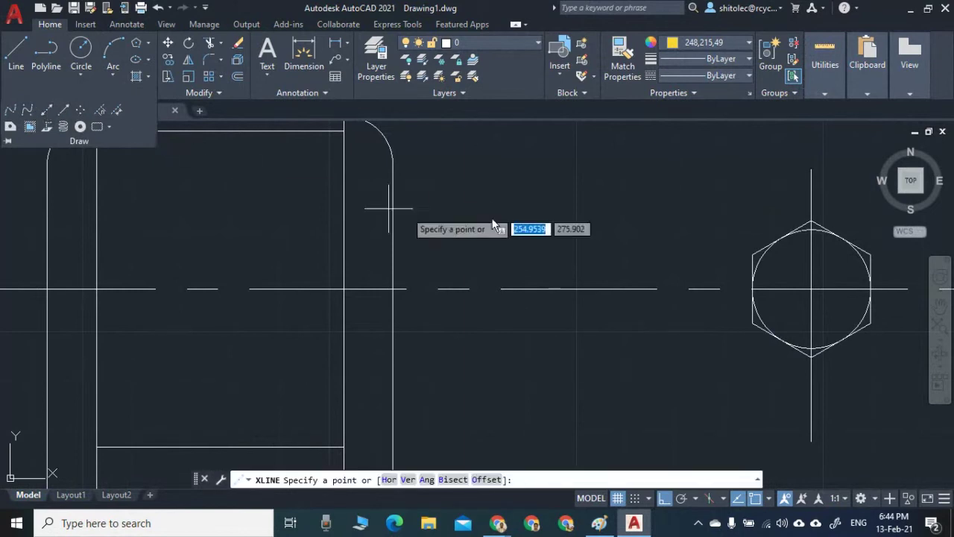
pyautogui.click(811, 221)
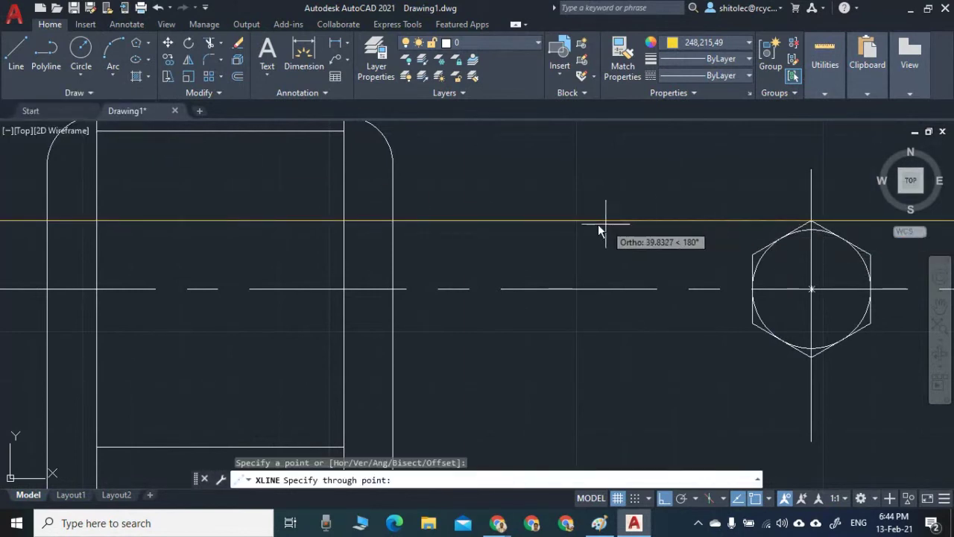
pyautogui.click(576, 221)
pyautogui.press('Return')
pyautogui.press('Return')
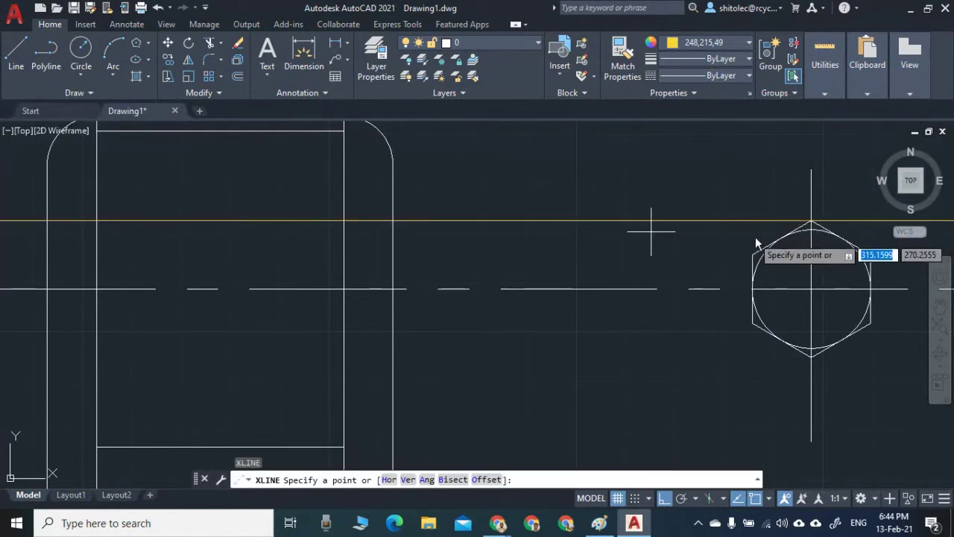
# Step: Add a horizontal construction line through the circle's top, cancelling a stray angled one
pyautogui.click(810, 229)
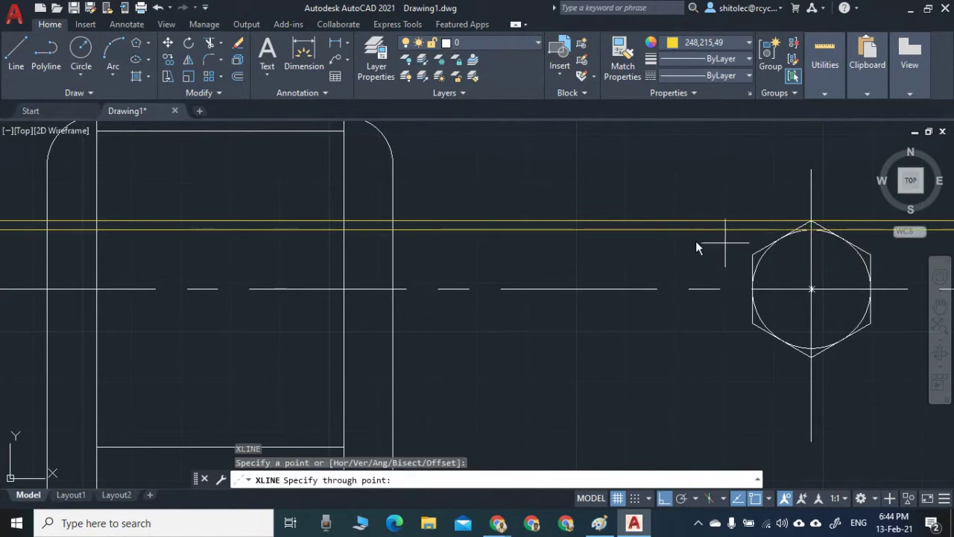
pyautogui.click(569, 236)
pyautogui.press('Return')
pyautogui.press('Return')
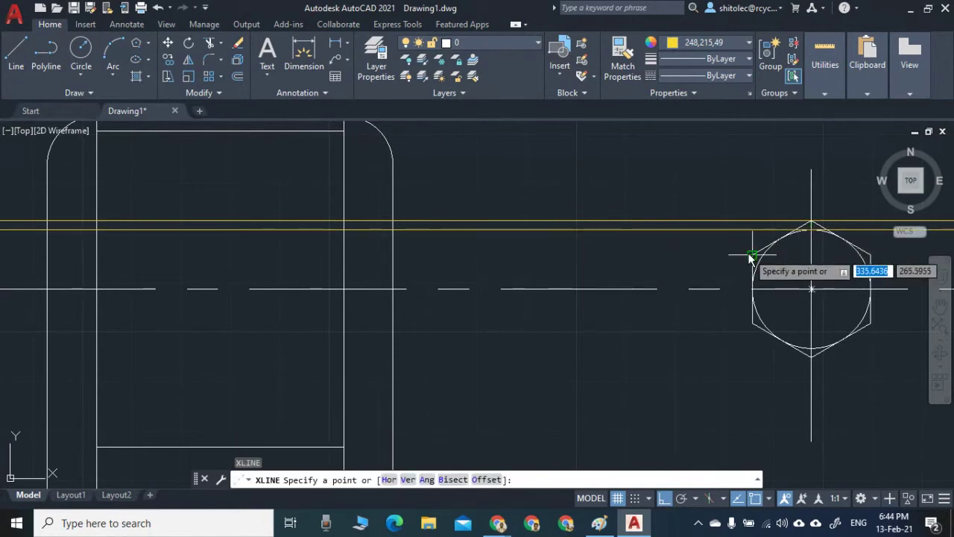
pyautogui.click(753, 254)
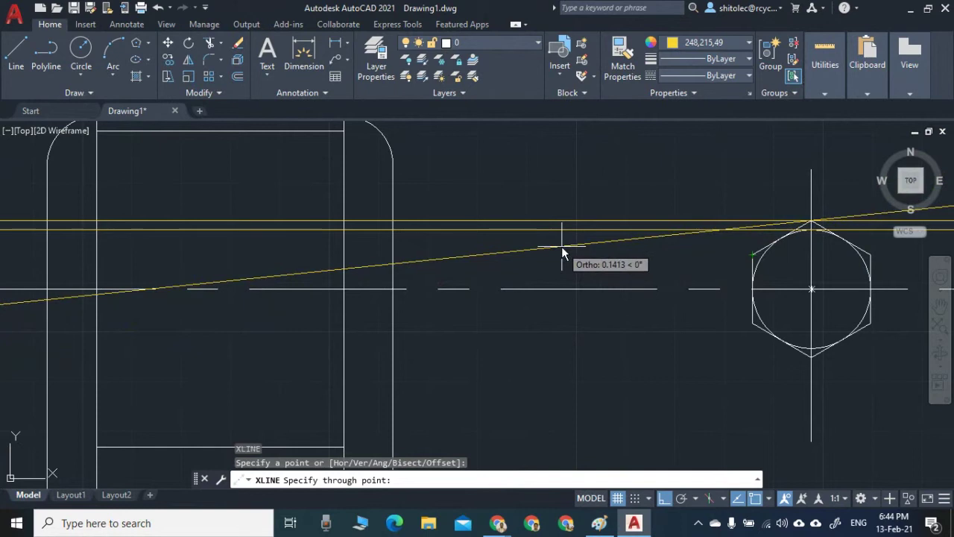
pyautogui.press('Escape')
pyautogui.scroll(3, 622, 250)
pyautogui.scroll(-3, 624, 251)
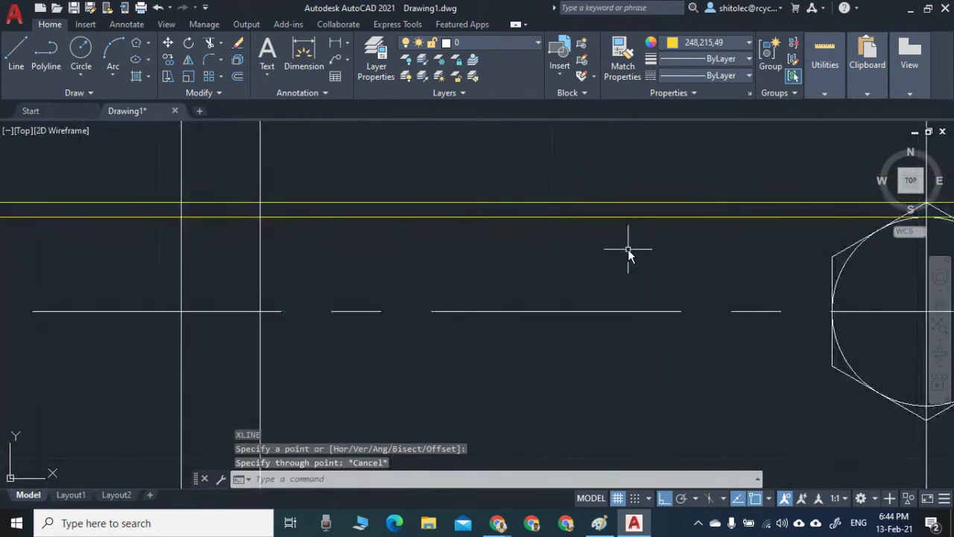
pyautogui.moveTo(685, 255); pyautogui.dragTo(578, 269, button='middle')
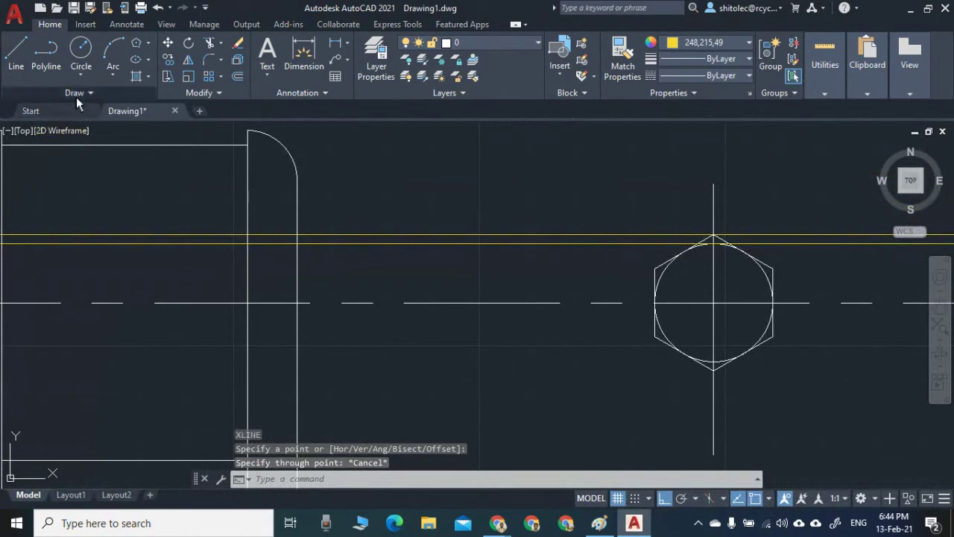
# Step: Add a horizontal construction line through the hexagon's lower-left vertex
pyautogui.click(108, 93)
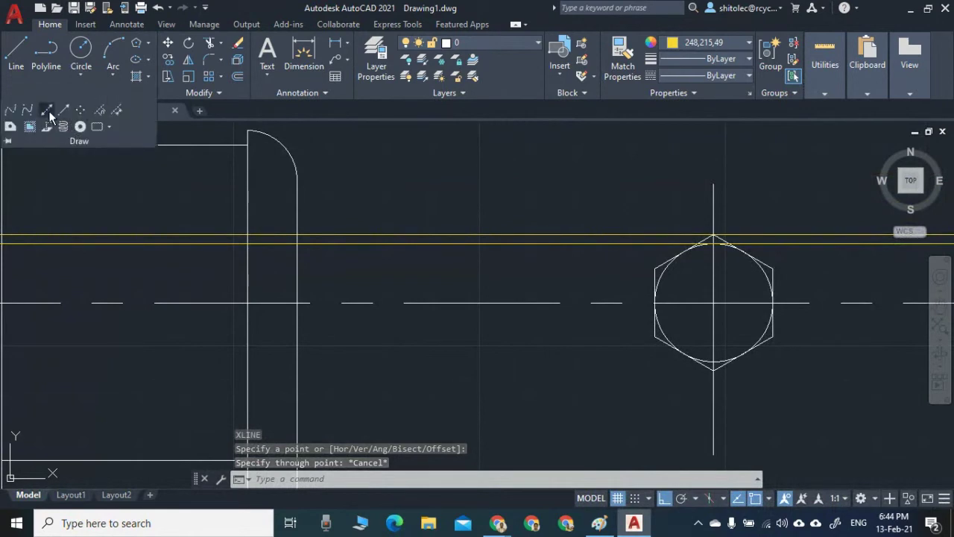
pyautogui.click(49, 111)
pyautogui.click(655, 268)
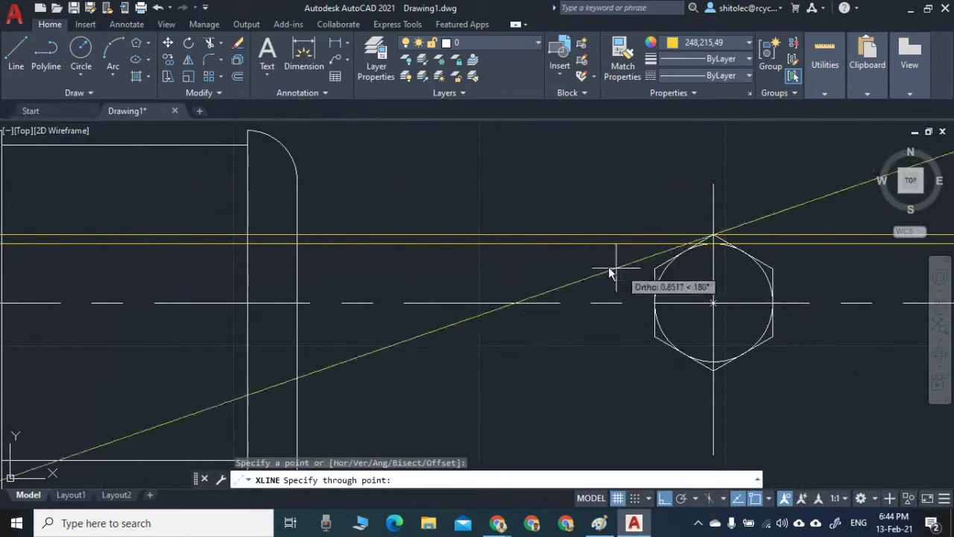
pyautogui.press('Escape')
pyautogui.scroll(5, 574, 279)
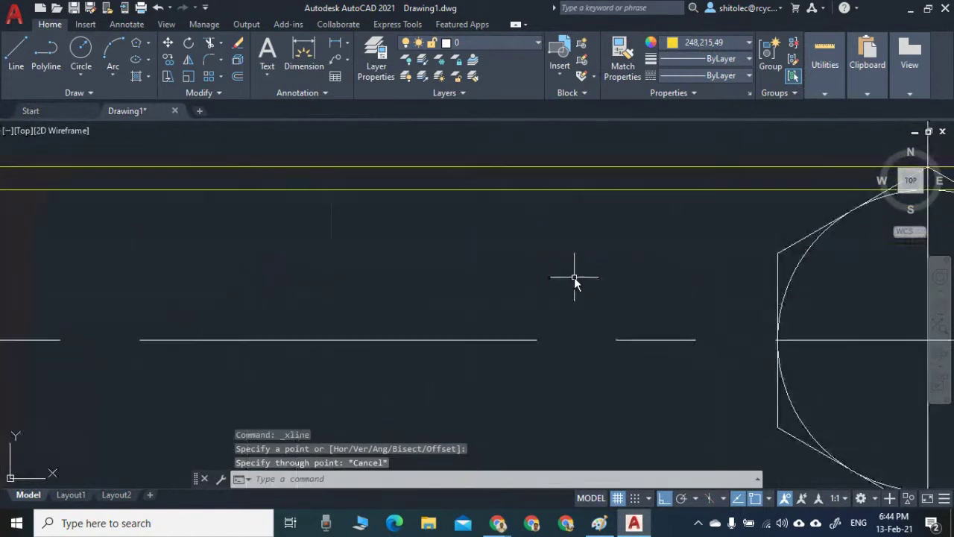
pyautogui.moveTo(652, 275)
pyautogui.mouseDown(button='middle')
pyautogui.moveTo(270, 307)
pyautogui.moveTo(222, 237)
pyautogui.mouseUp(button='middle')
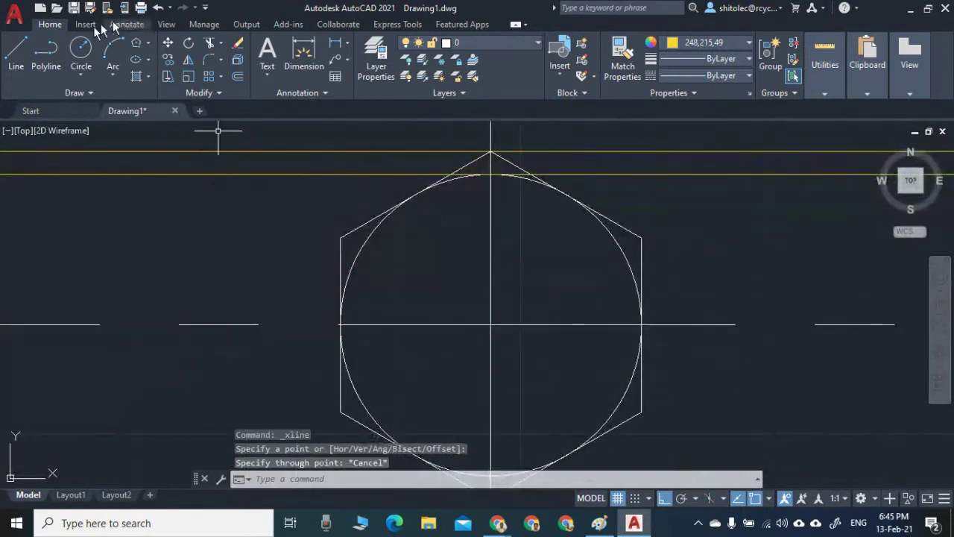
pyautogui.press('Return')
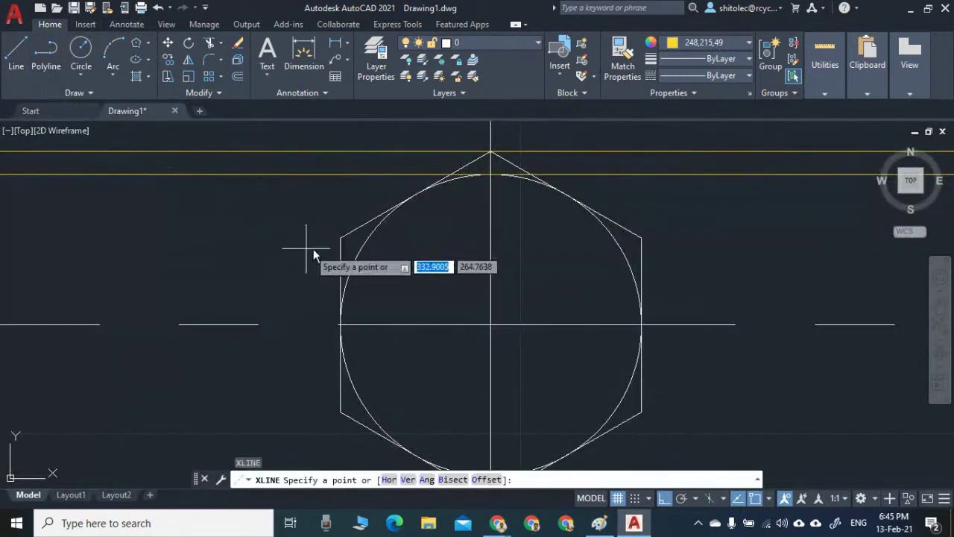
pyautogui.click(339, 238)
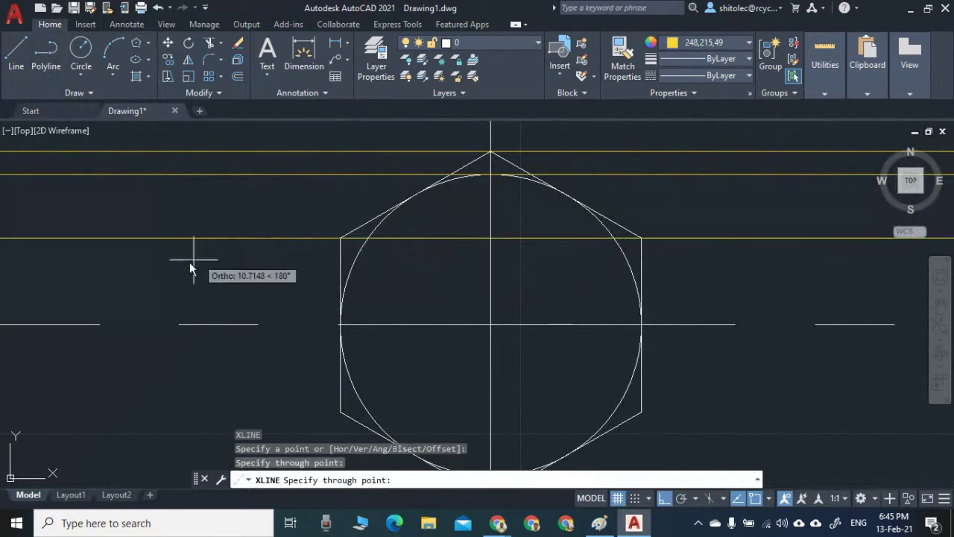
pyautogui.press('Return')
pyautogui.press('Return')
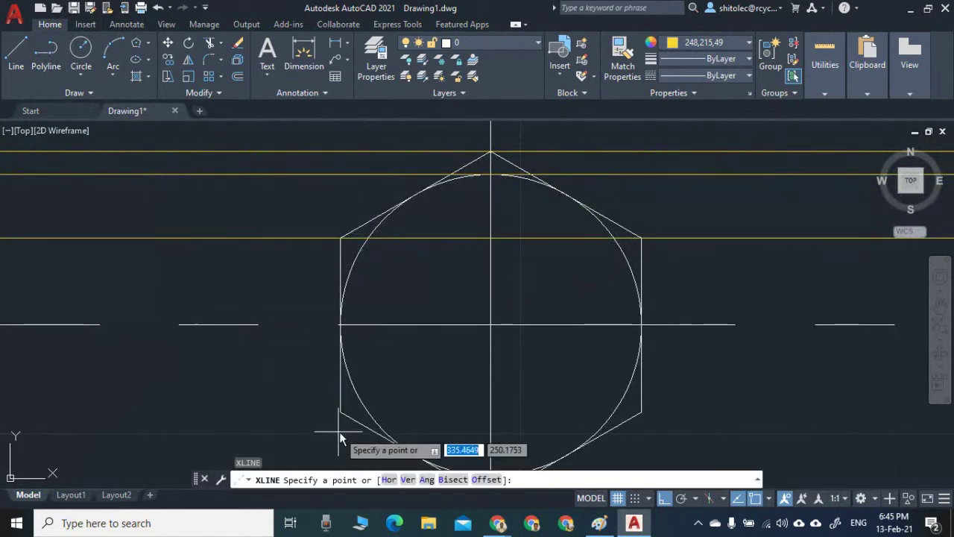
pyautogui.click(340, 411)
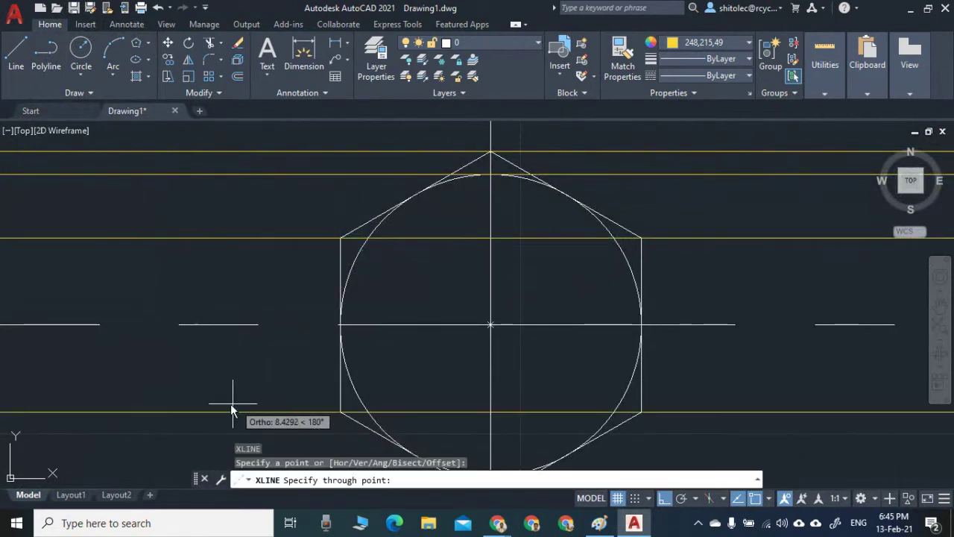
pyautogui.click(143, 398)
pyautogui.press('Return')
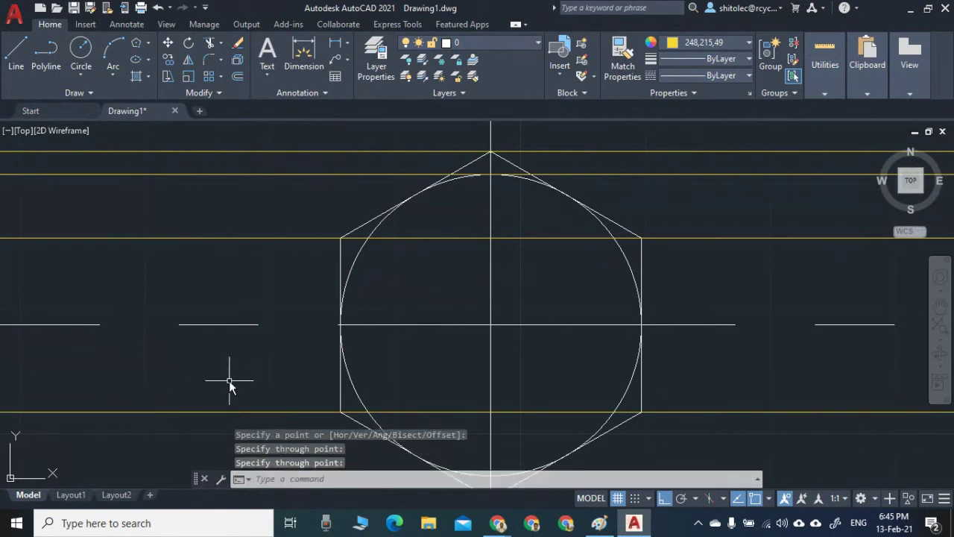
# Step: Add horizontal construction lines through the hexagon's bottom vertex and the circle's bottom point
pyautogui.scroll(-2, 229, 382)
pyautogui.scroll(5, 228, 179)
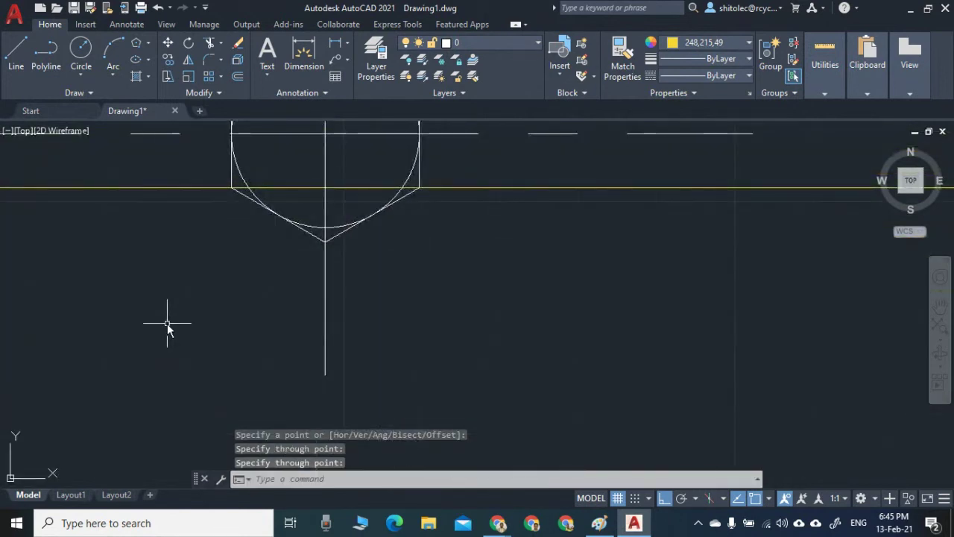
pyautogui.press('Return')
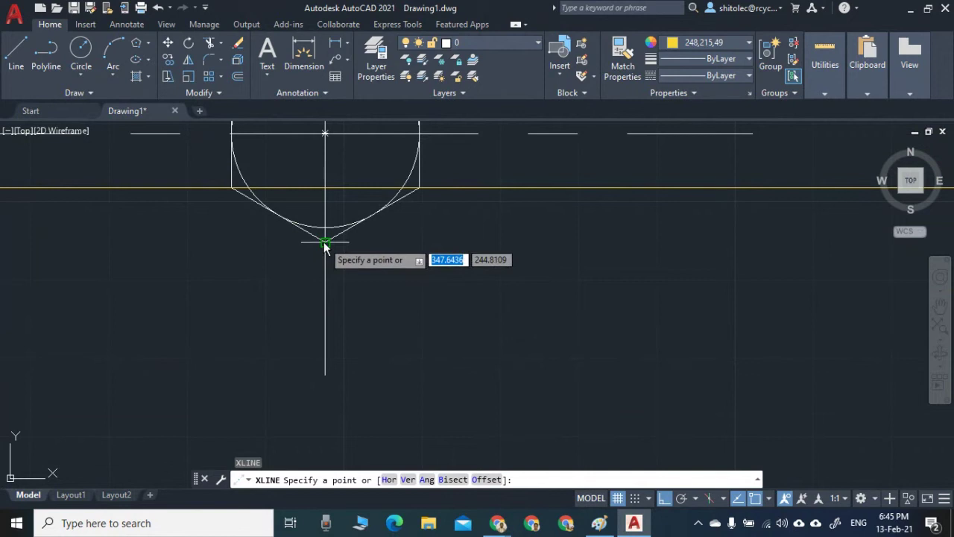
pyautogui.click(325, 242)
pyautogui.click(148, 259)
pyautogui.press('Return')
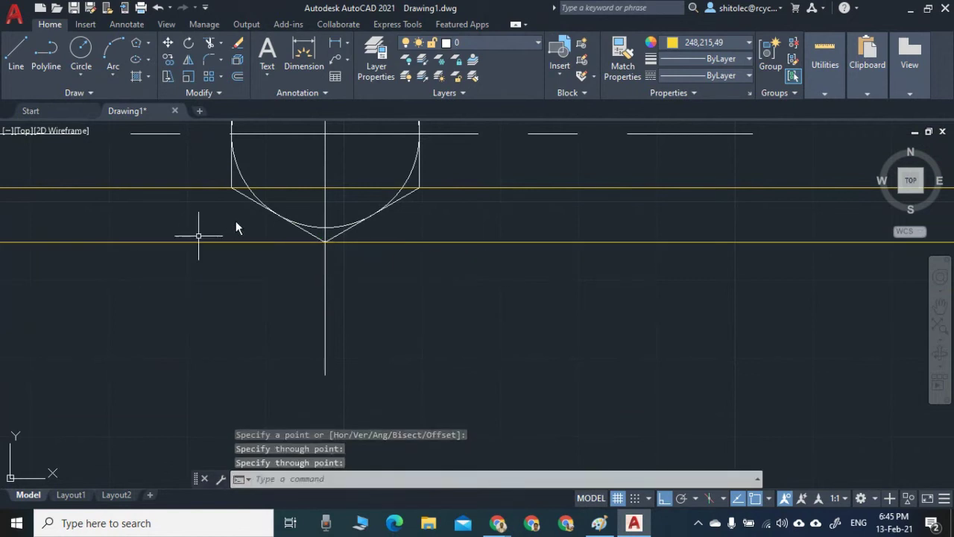
pyautogui.press('Return')
pyautogui.click(325, 227)
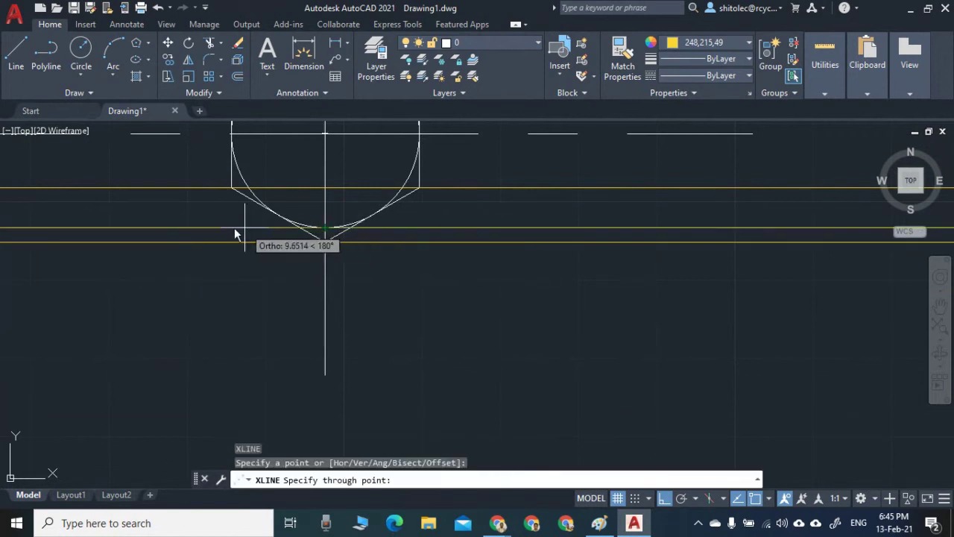
pyautogui.click(196, 231)
pyautogui.press('Return')
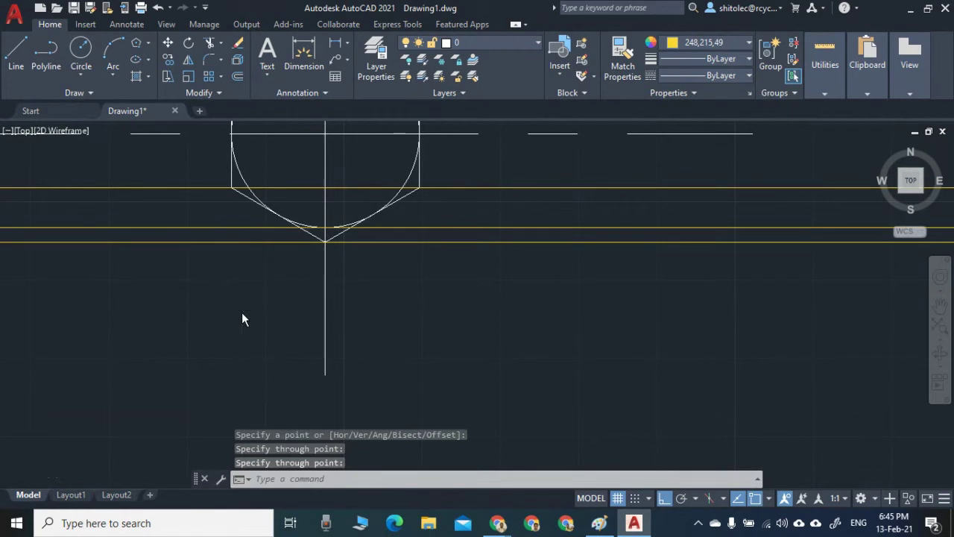
# Step: Pan to show the nut and bracket together, then switch to the Paint reference sheet
pyautogui.scroll(-2, 242, 319)
pyautogui.moveTo(254, 316)
pyautogui.mouseDown(button='middle')
pyautogui.moveTo(639, 411)
pyautogui.moveTo(696, 388)
pyautogui.mouseUp(button='middle')
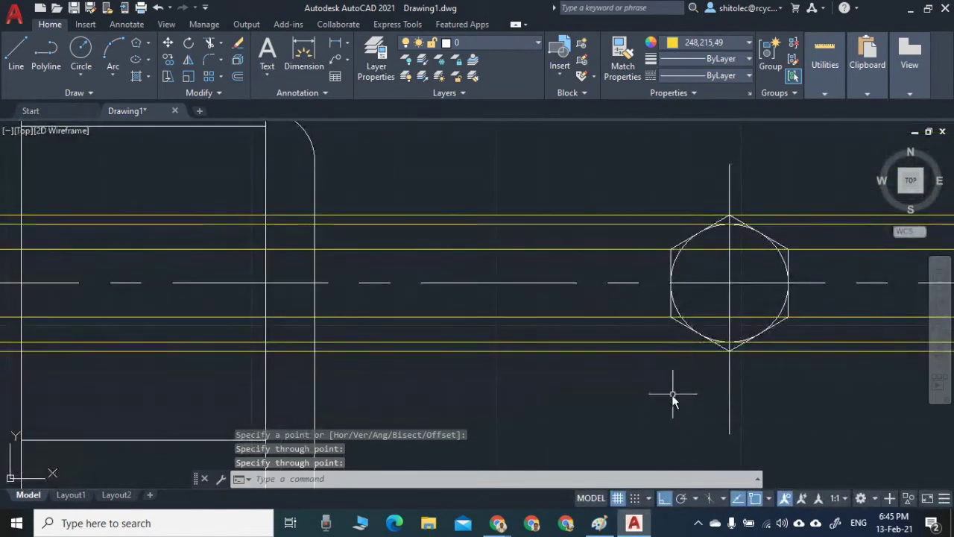
pyautogui.moveTo(553, 383)
pyautogui.mouseDown(button='middle')
pyautogui.moveTo(696, 373)
pyautogui.moveTo(682, 385)
pyautogui.moveTo(685, 399)
pyautogui.mouseUp(button='middle')
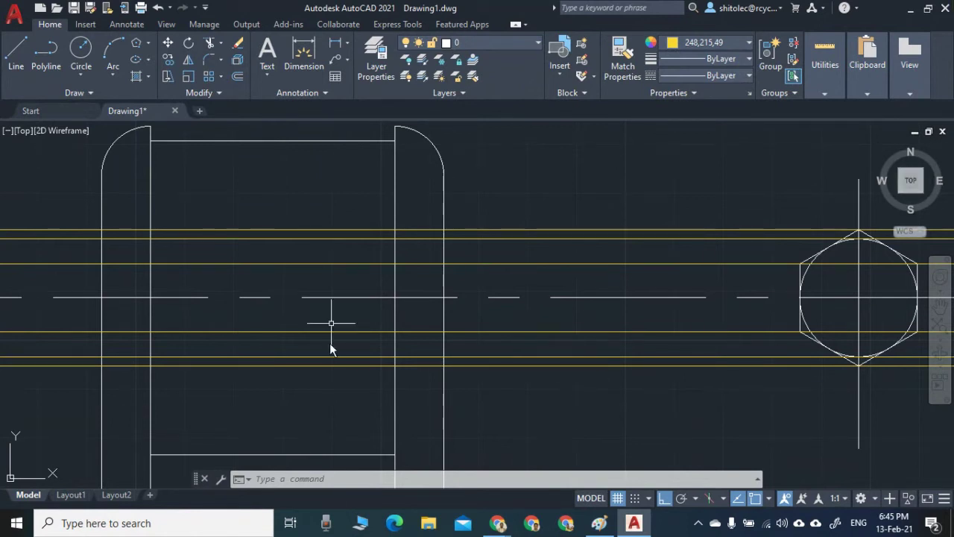
pyautogui.click(599, 522)
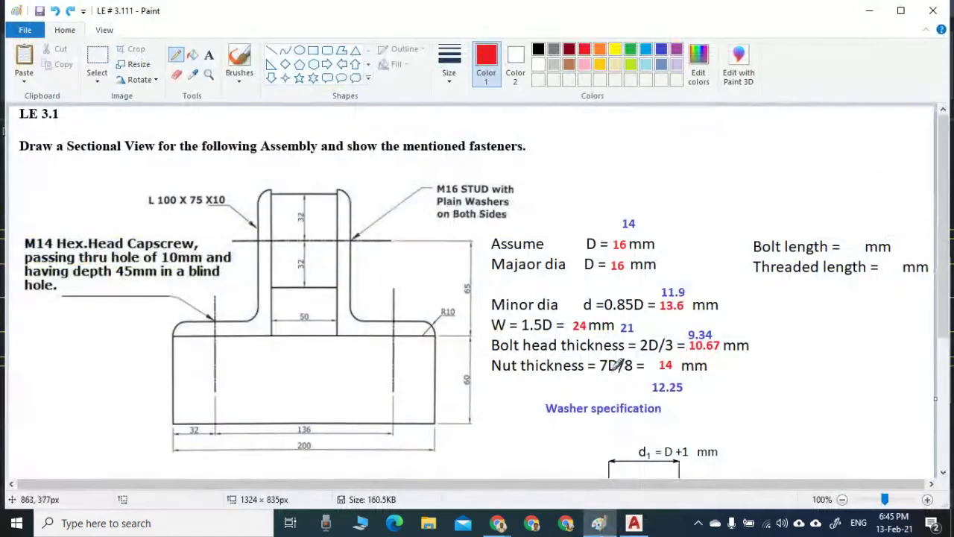
# Step: Scroll Paint's sheet down to the washer specification and pick the Text tool
pyautogui.scroll(-4, 944, 363)
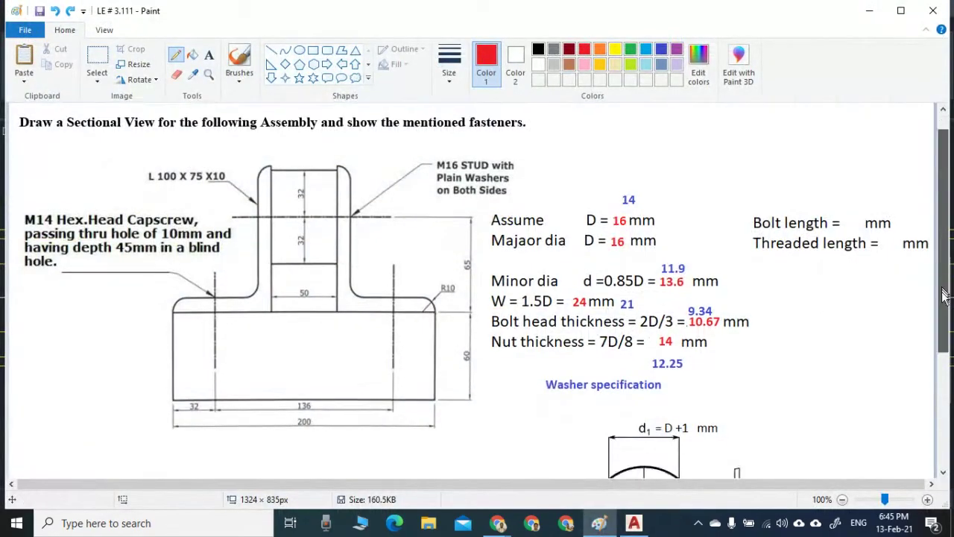
pyautogui.scroll(-1, 943, 364)
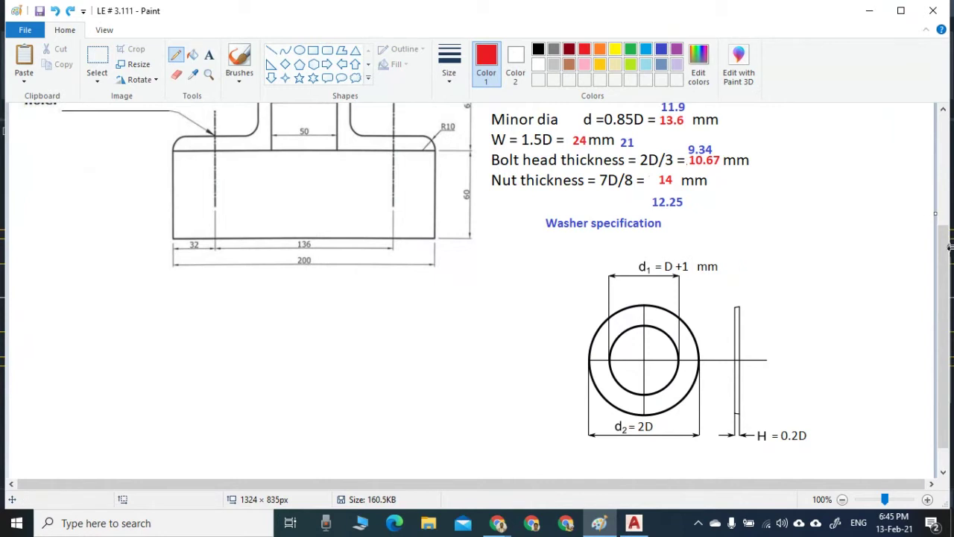
pyautogui.moveTo(948, 251)
pyautogui.mouseDown()
pyautogui.moveTo(940, 208)
pyautogui.moveTo(940, 224)
pyautogui.mouseUp()
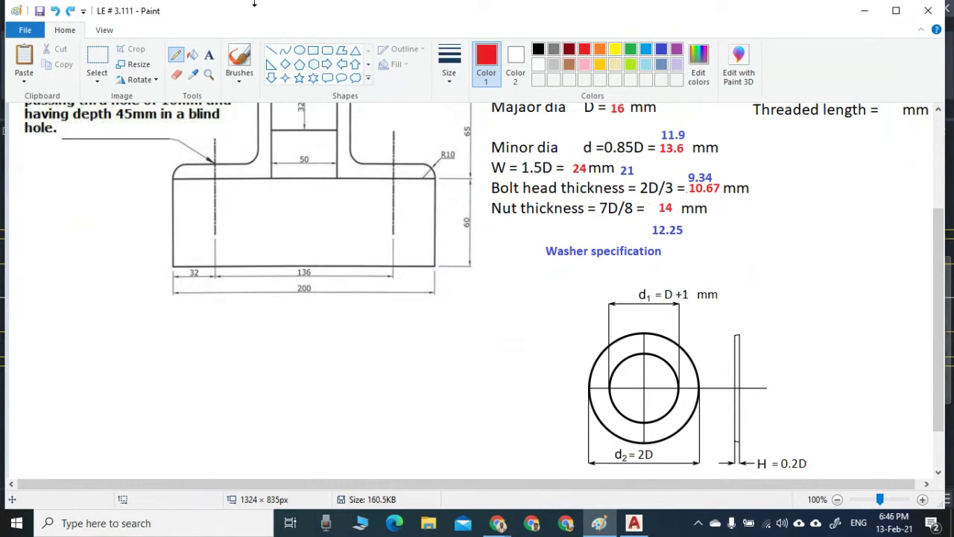
pyautogui.click(208, 57)
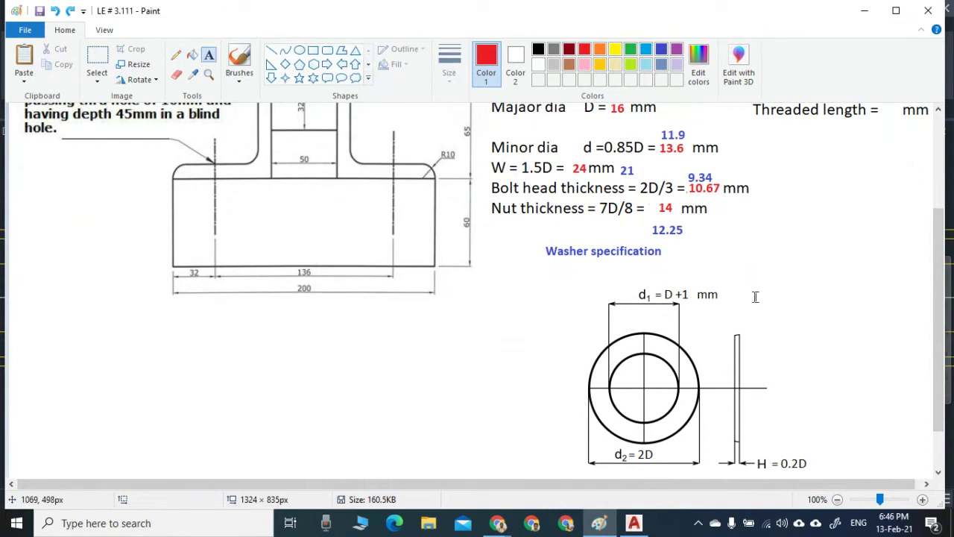
# Step: Write the red value 17 beside the d1 = D + 1 formula
pyautogui.click(690, 269)
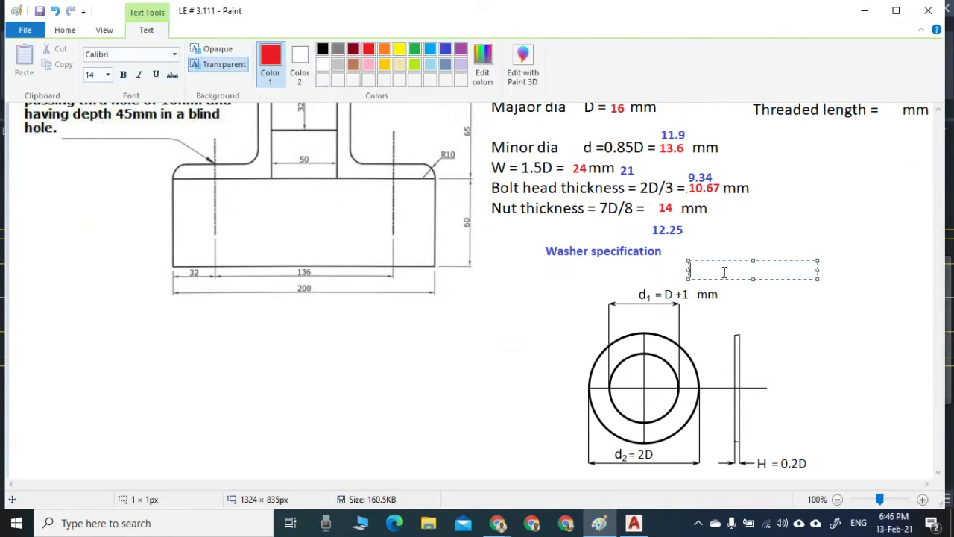
pyautogui.moveTo(726, 260); pyautogui.dragTo(701, 265)
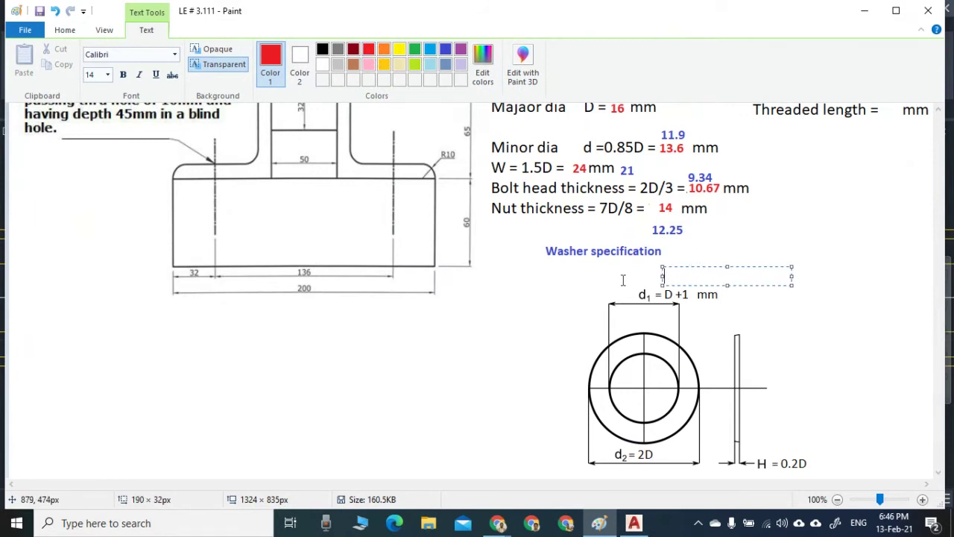
pyautogui.click(851, 352)
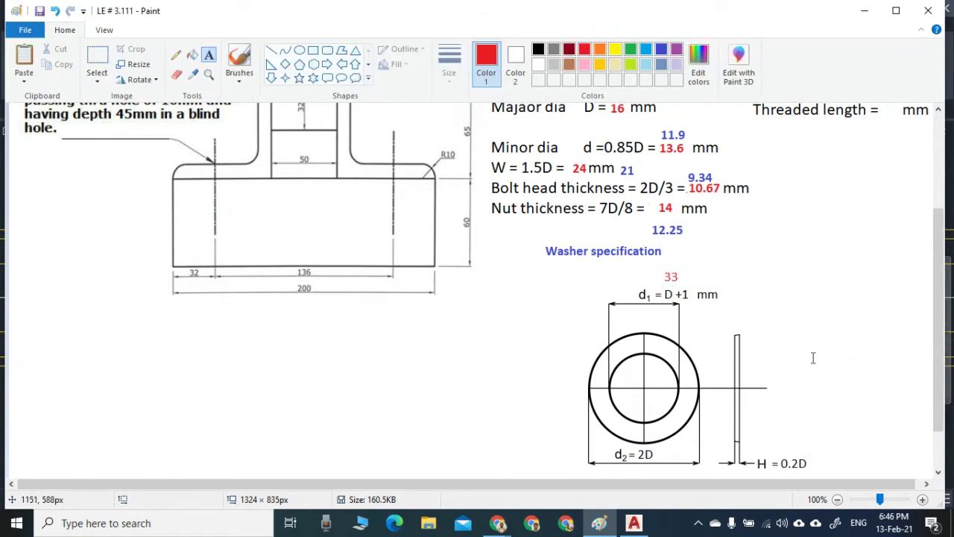
pyautogui.moveTo(940, 295); pyautogui.dragTo(943, 328)
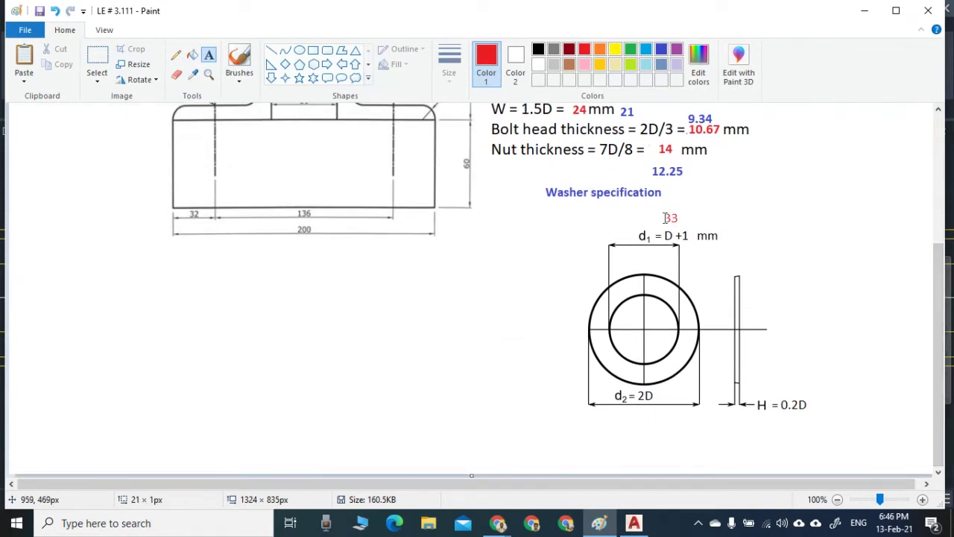
pyautogui.click(666, 218)
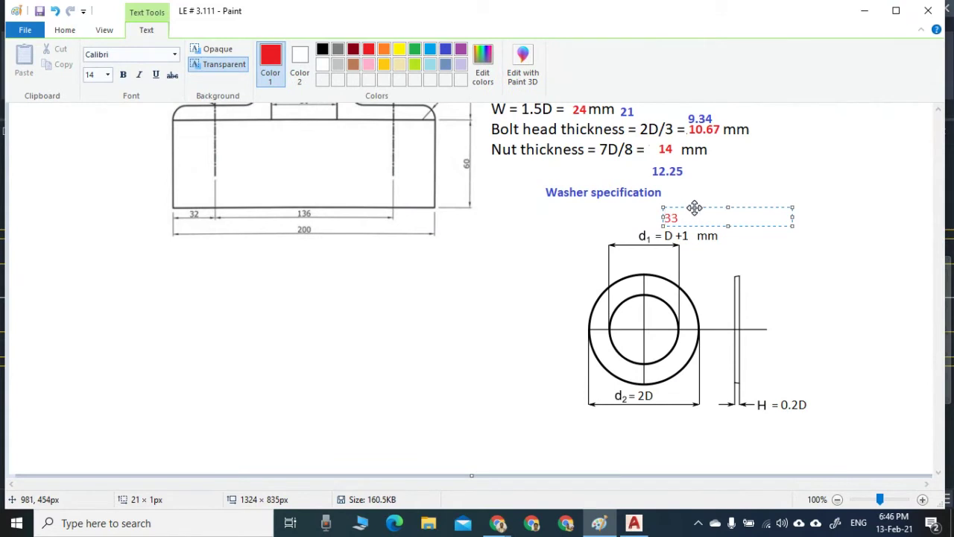
pyautogui.click(706, 193)
pyautogui.click(703, 191)
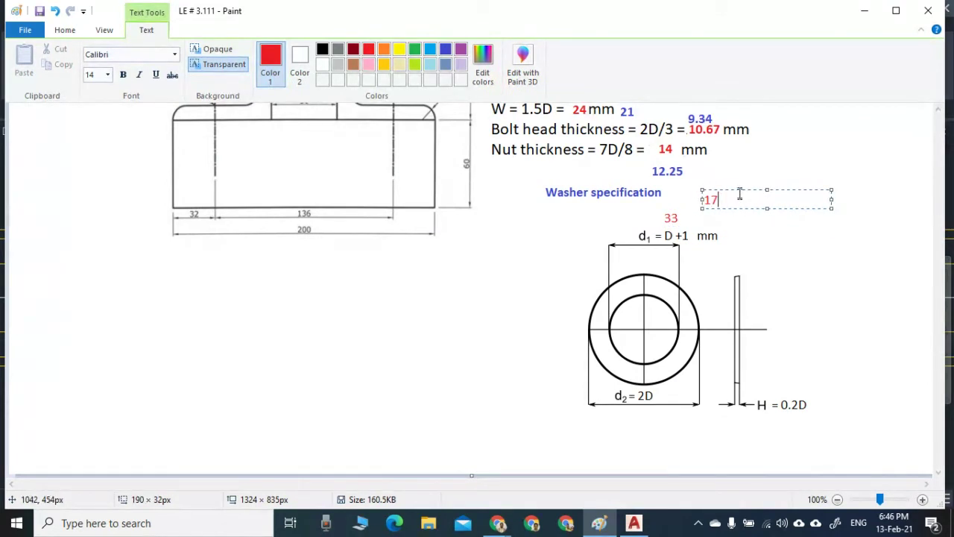
pyautogui.moveTo(738, 188); pyautogui.dragTo(721, 210)
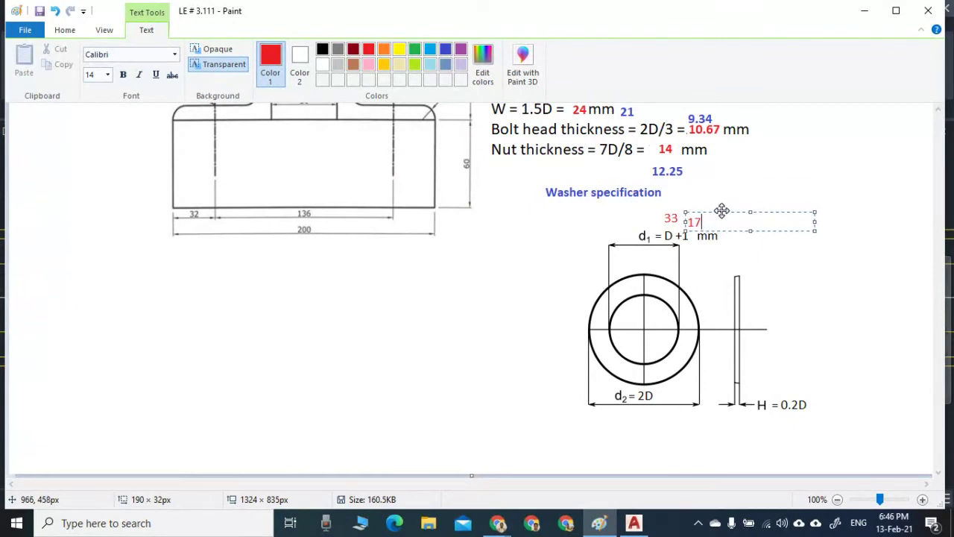
pyautogui.click(796, 277)
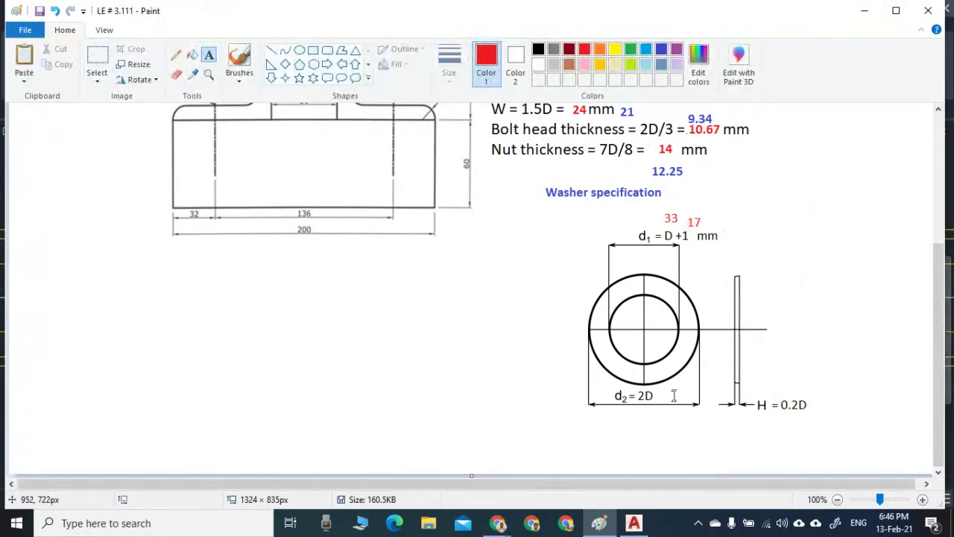
# Step: Add red 32 and 3.2 by the d2 and H formulas, erase the stray 33, return to AutoCAD
pyautogui.click(674, 388)
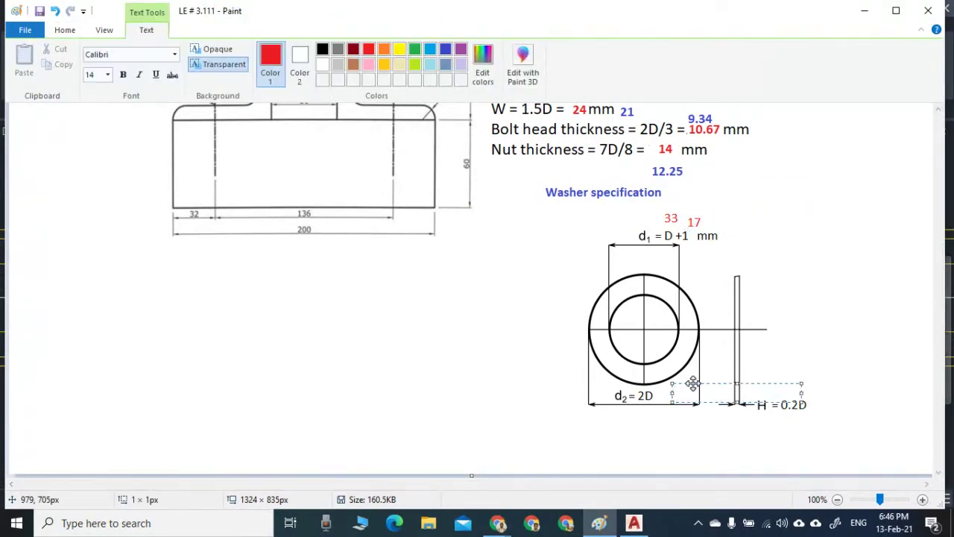
pyautogui.moveTo(693, 383); pyautogui.dragTo(682, 385)
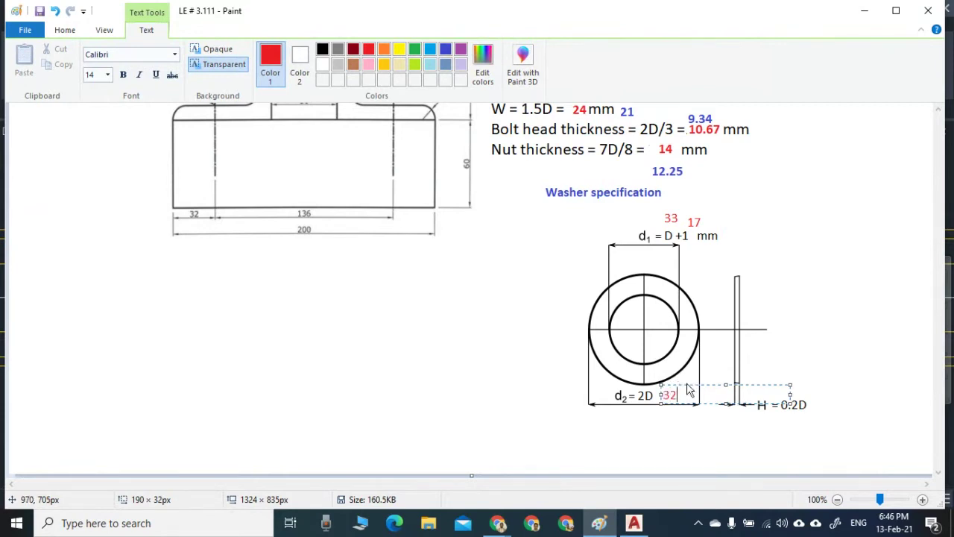
pyautogui.click(833, 336)
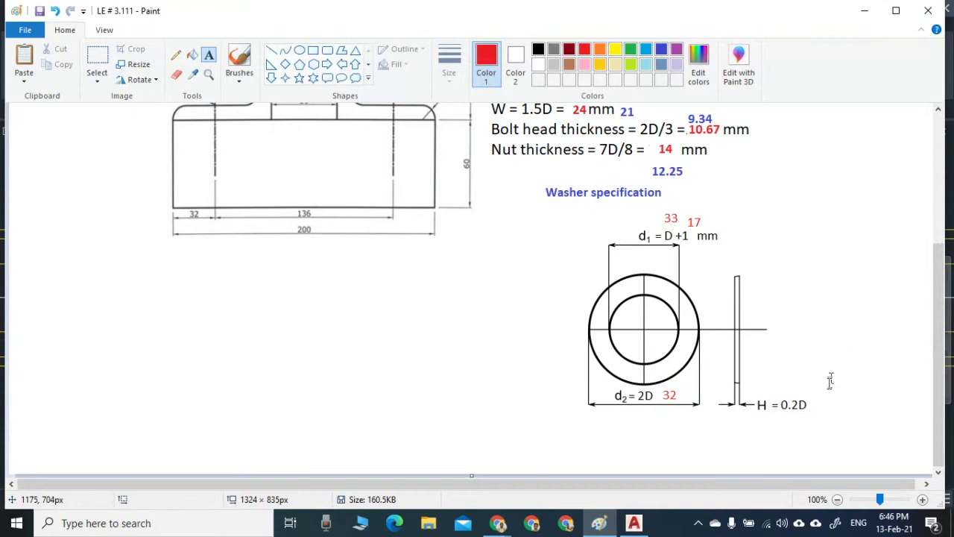
pyautogui.click(816, 406)
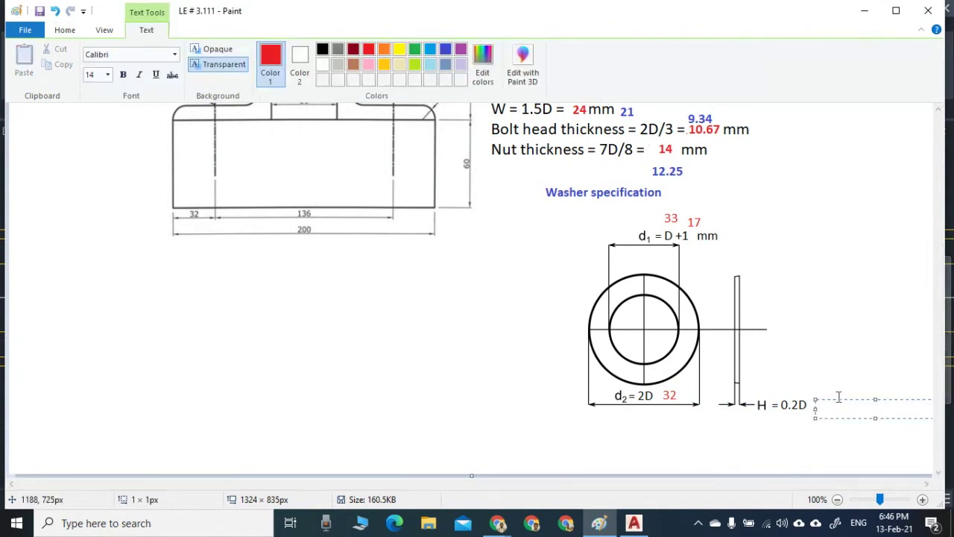
pyautogui.moveTo(839, 396); pyautogui.dragTo(835, 393)
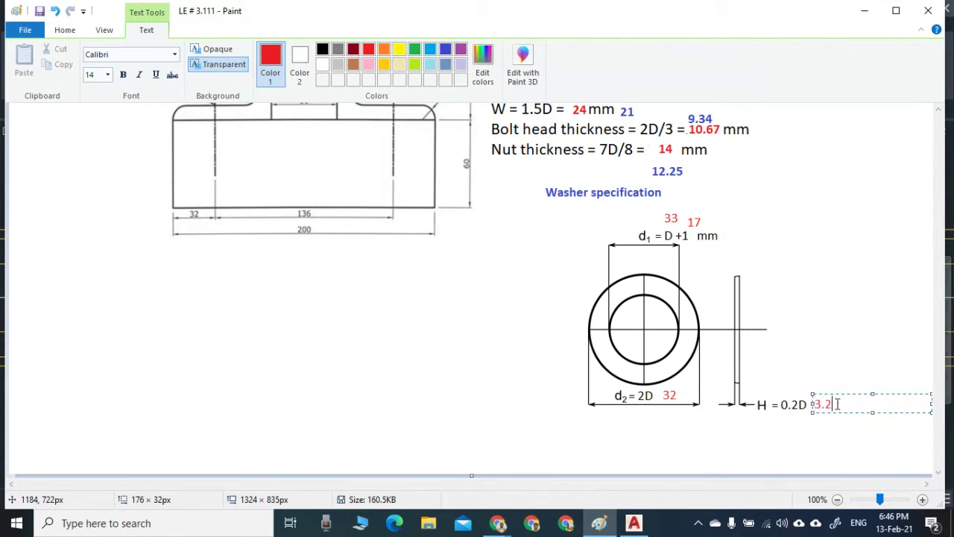
pyautogui.click(876, 306)
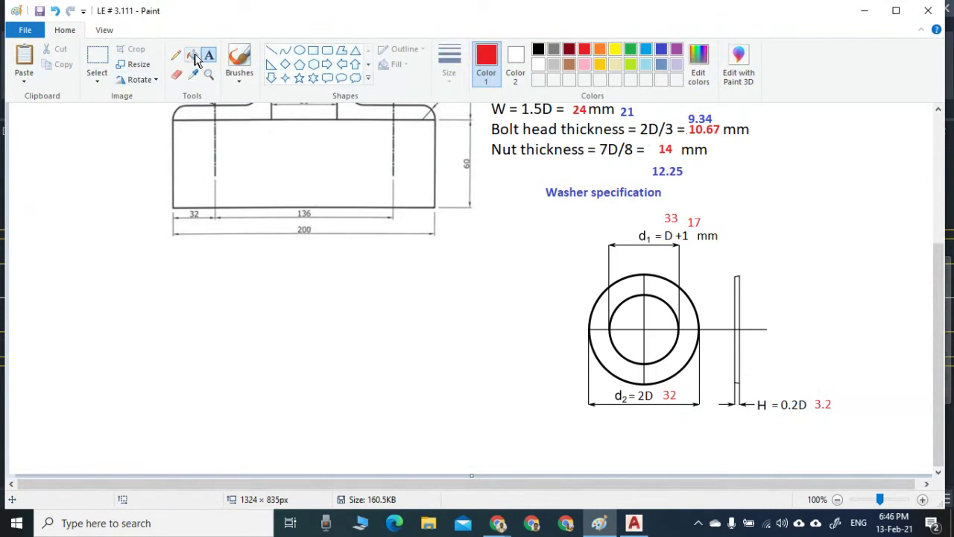
pyautogui.click(179, 74)
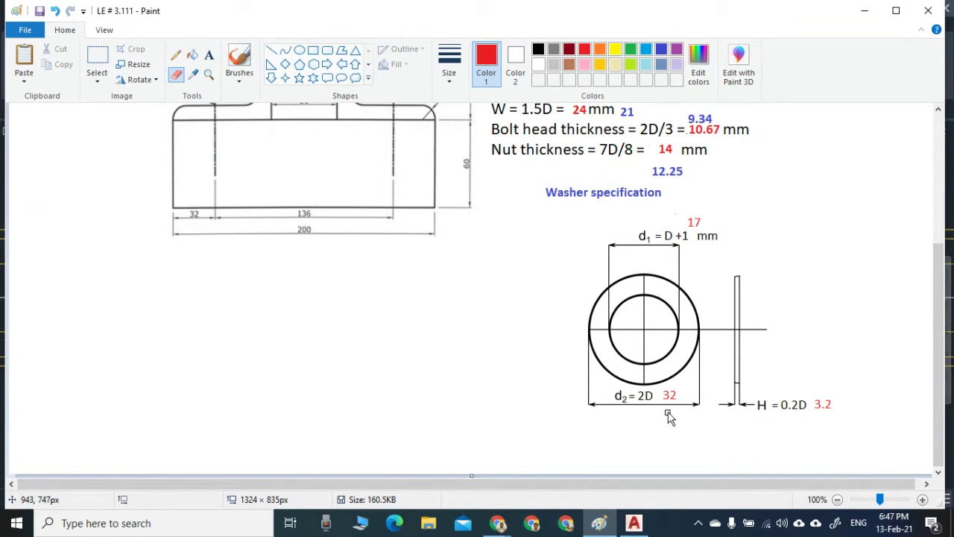
pyautogui.click(633, 522)
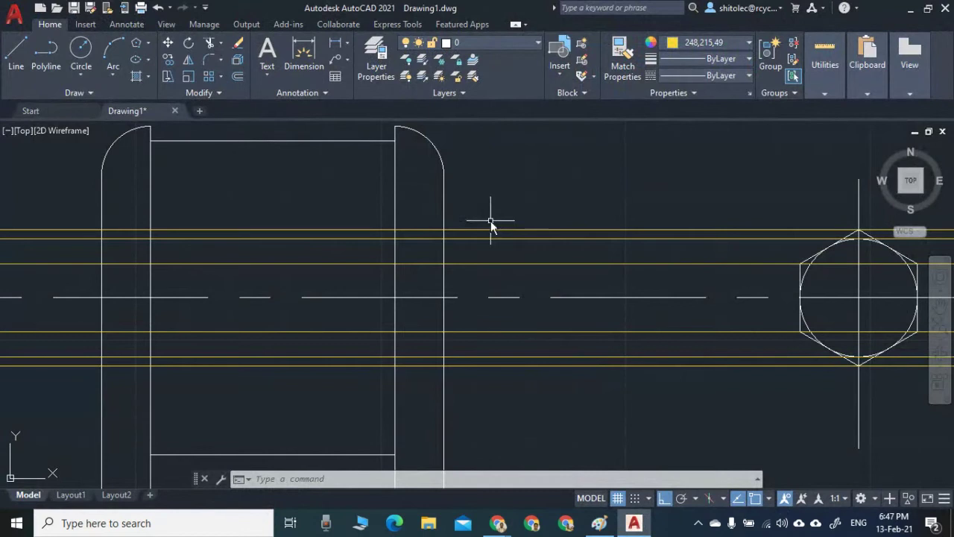
# Step: Offset the bracket's right vertical edge 3.2 to the right for the washer thickness
pyautogui.click(444, 281)
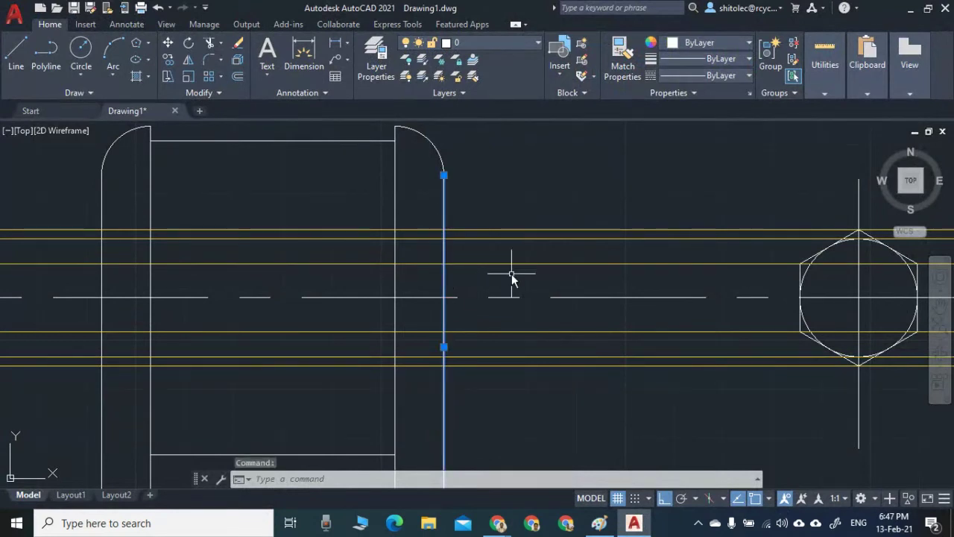
pyautogui.click(237, 78)
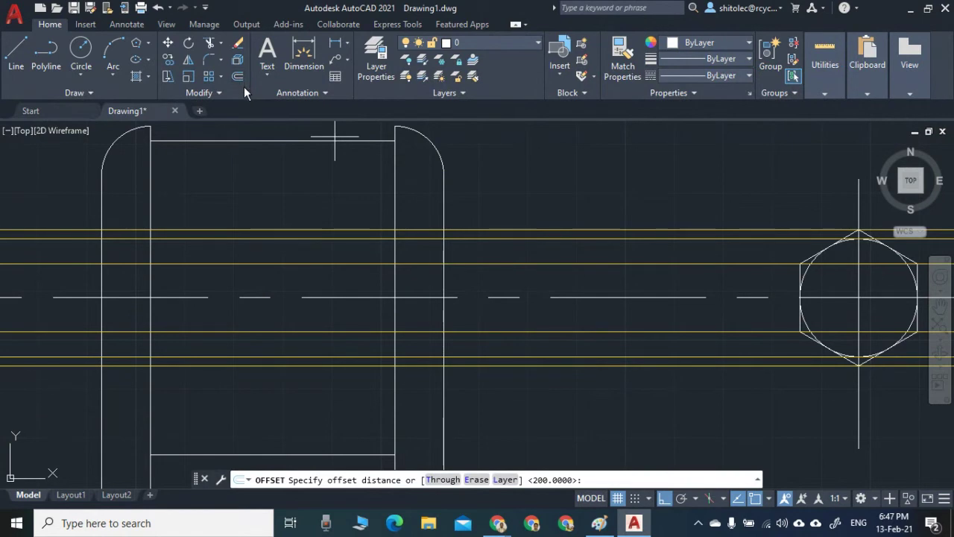
pyautogui.write('3.2')
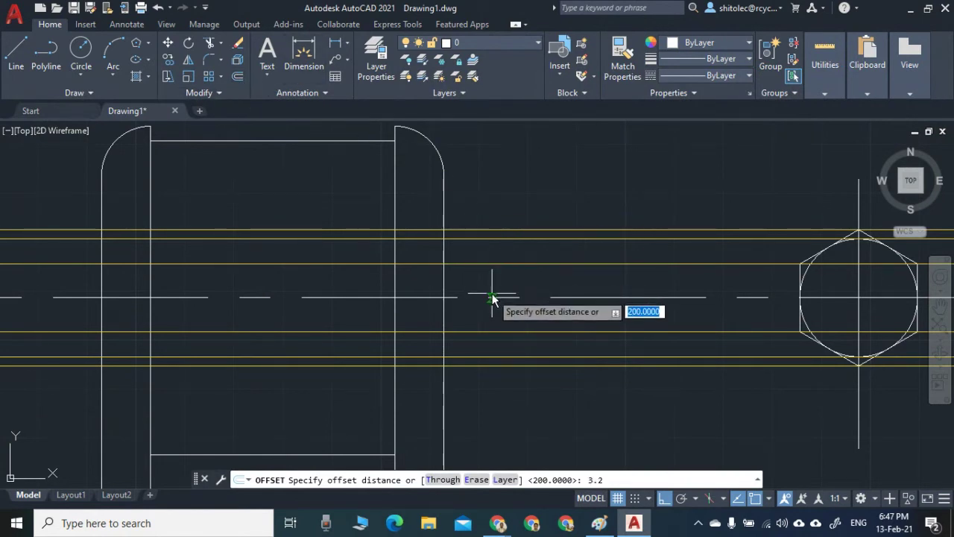
pyautogui.press('Return')
pyautogui.click(445, 311)
pyautogui.click(486, 320)
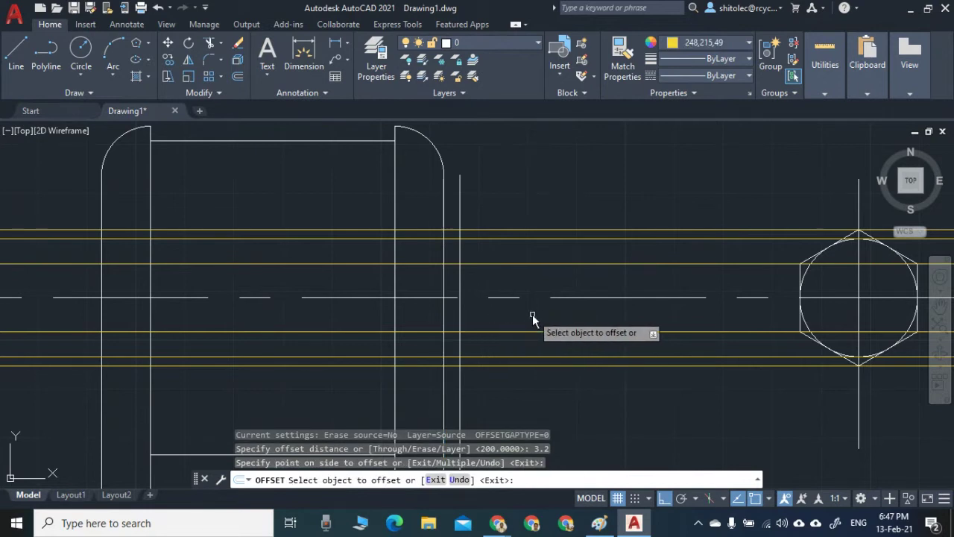
pyautogui.press('Escape')
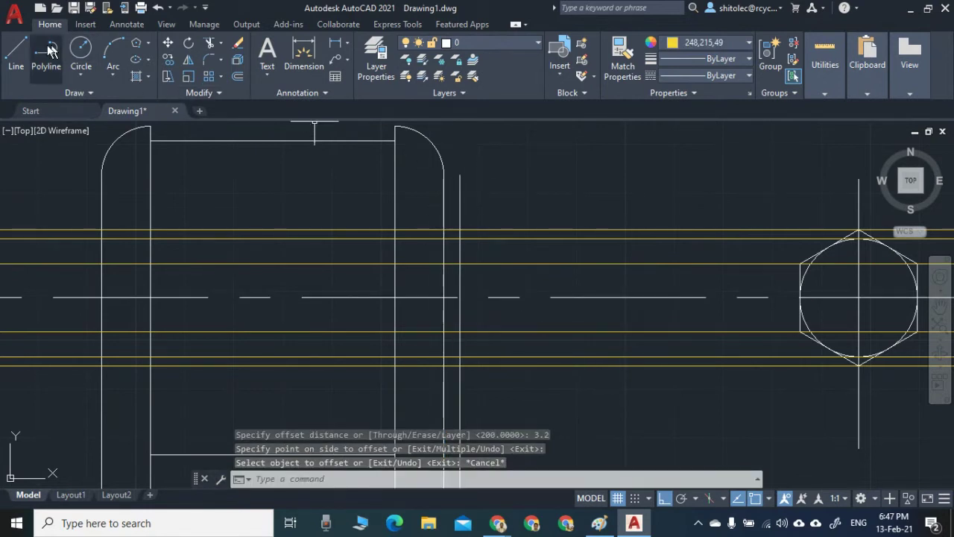
pyautogui.click(599, 298)
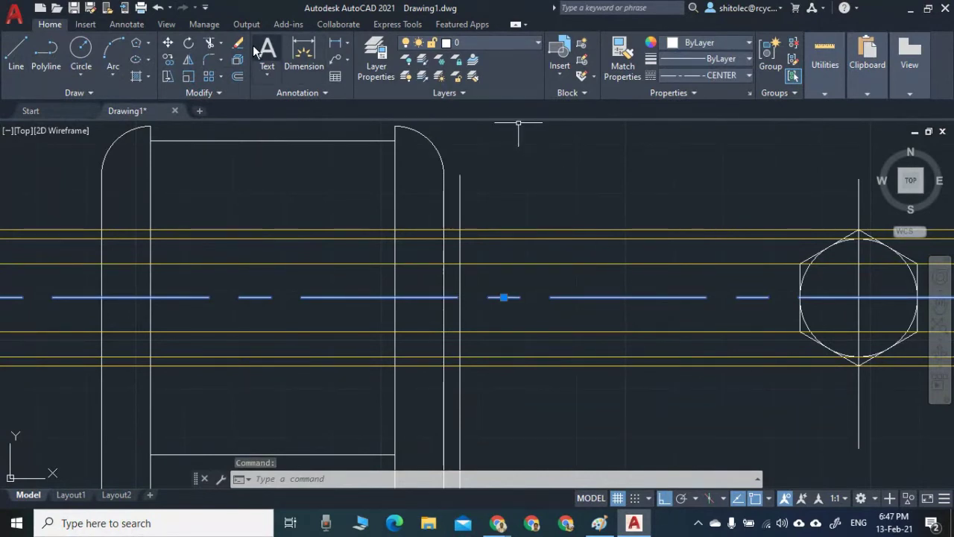
# Step: Offset the centre line 16 upward and 16 downward, then select the new lines
pyautogui.click(237, 77)
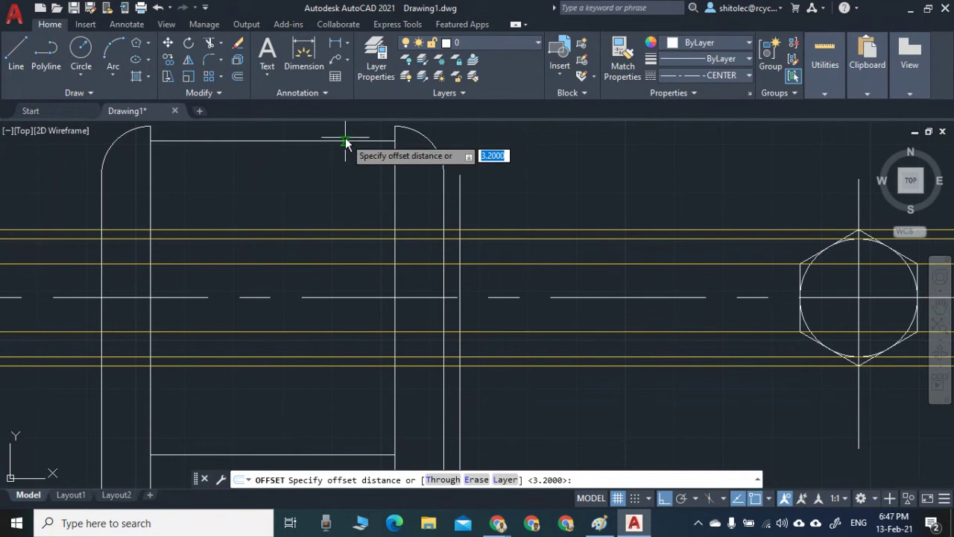
pyautogui.write('1')
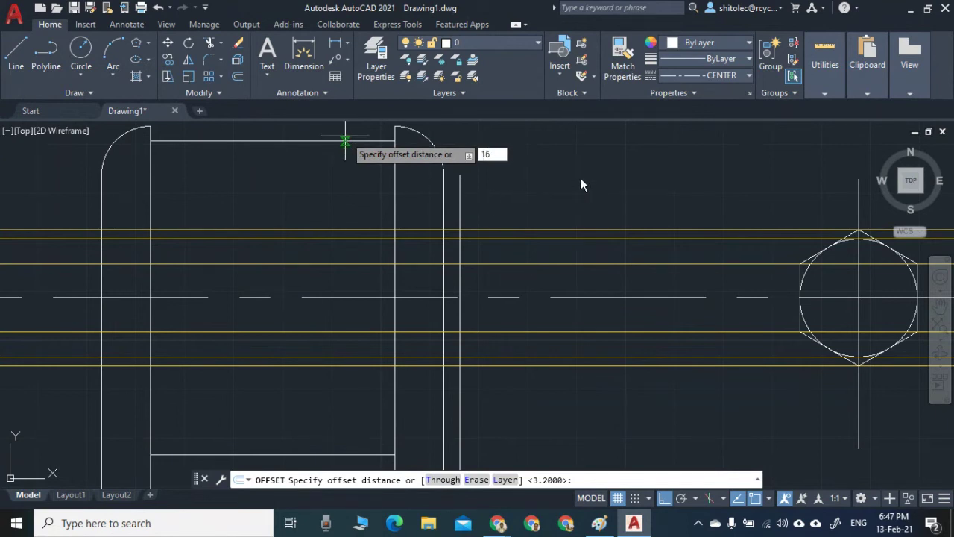
pyautogui.write('6')
pyautogui.press('Return')
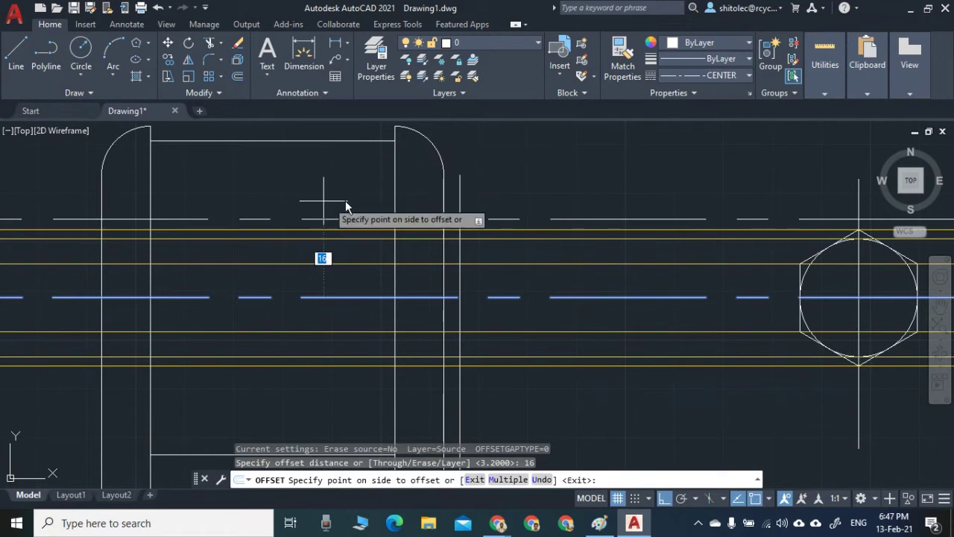
pyautogui.click(506, 173)
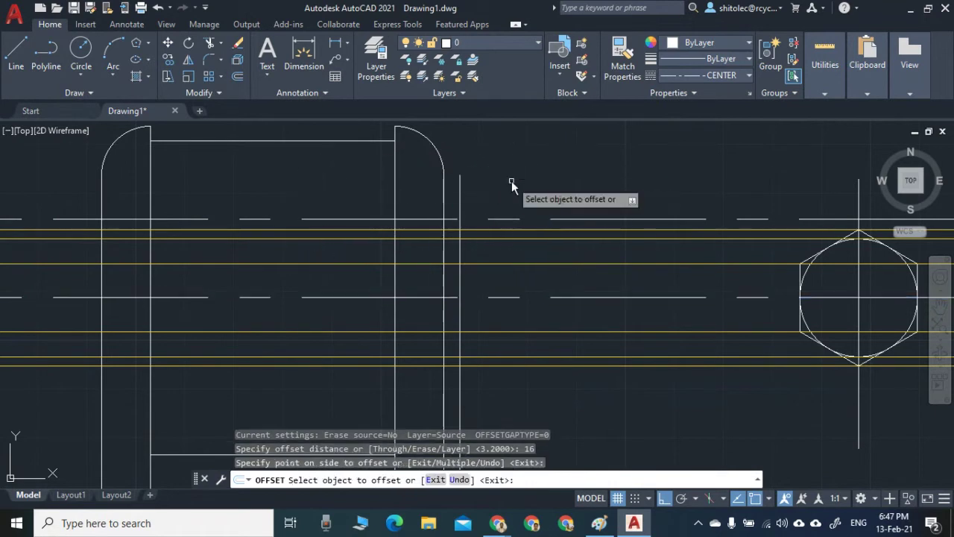
pyautogui.click(503, 298)
pyautogui.click(511, 378)
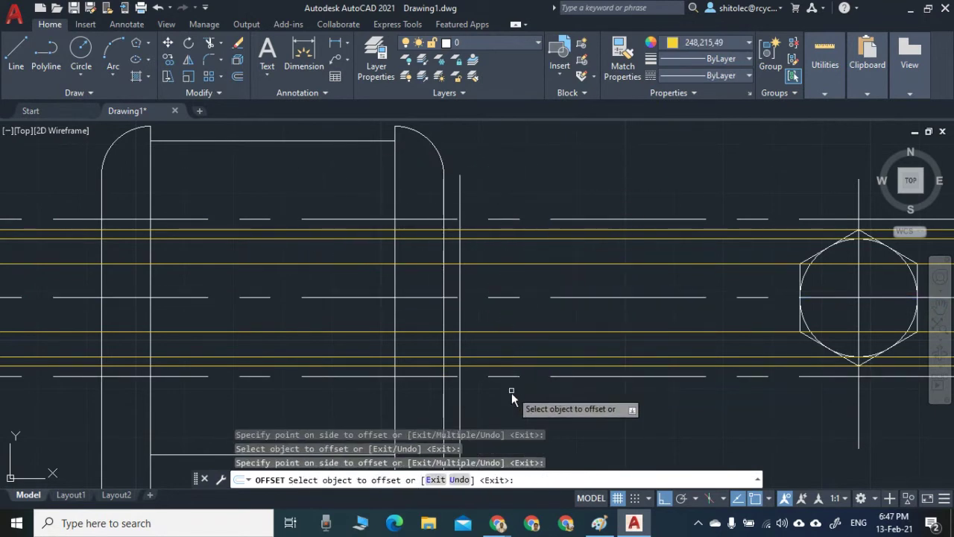
pyautogui.press('Escape')
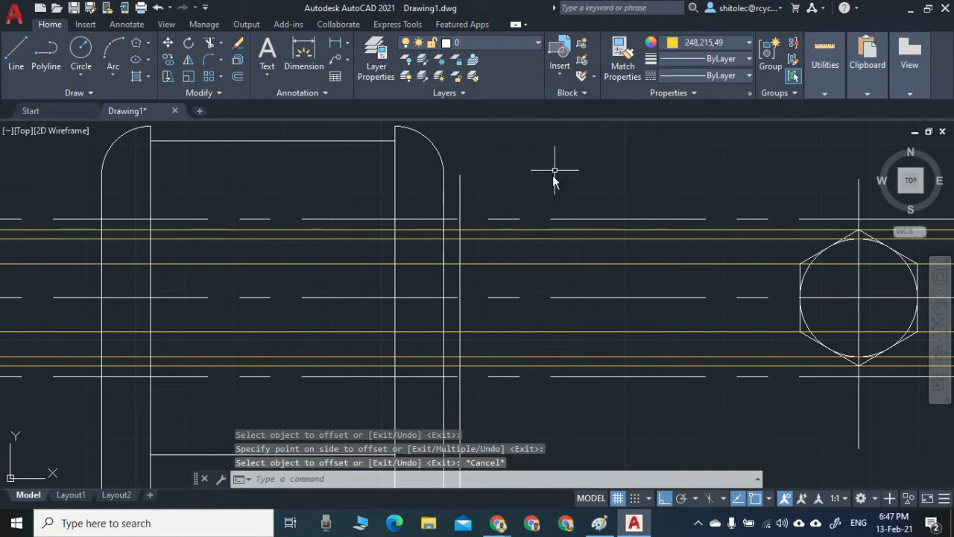
pyautogui.click(460, 200)
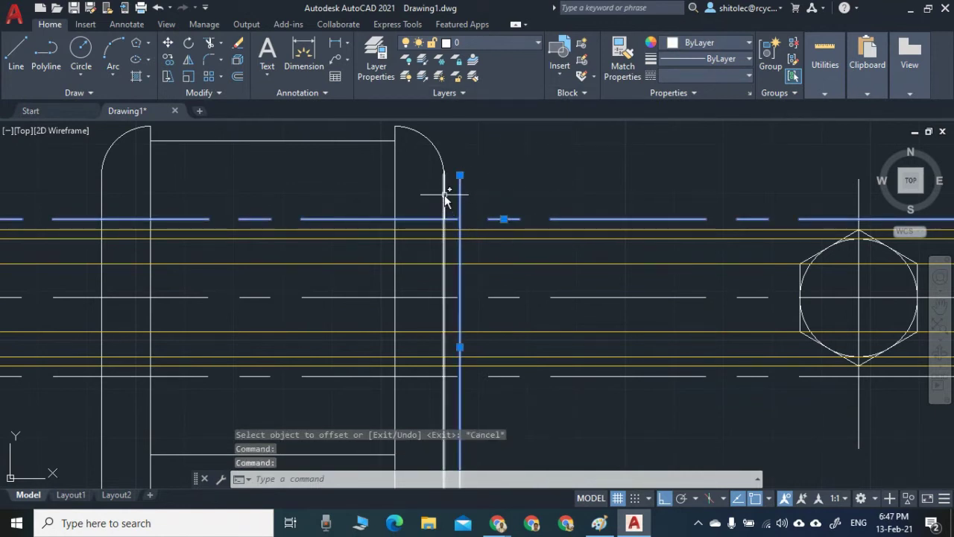
pyautogui.click(445, 198)
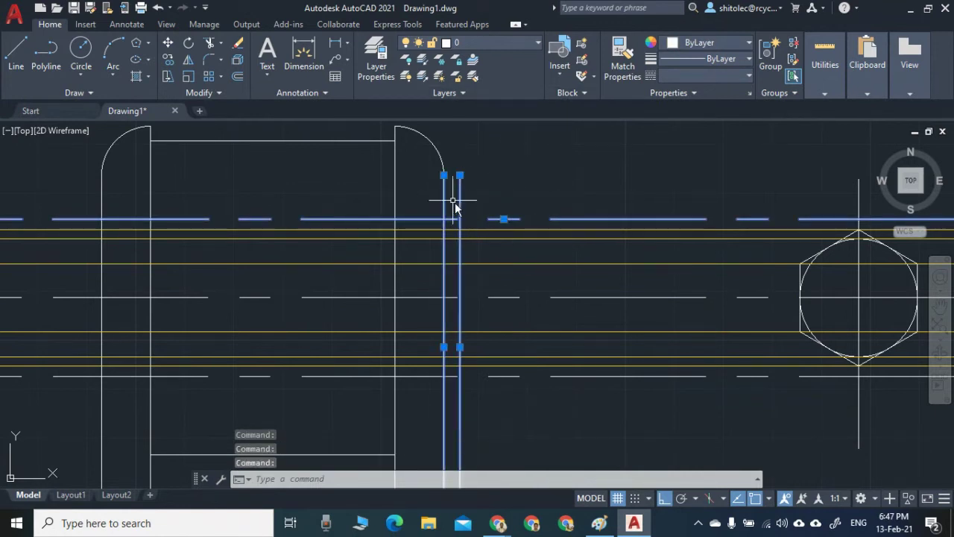
pyautogui.click(428, 377)
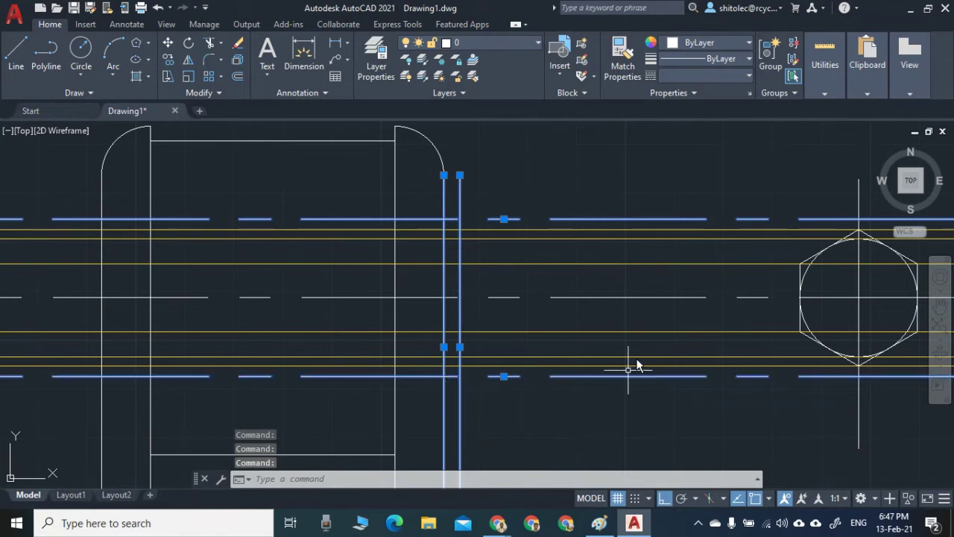
# Step: Trim the washer line's ends and the upper dashed line back to the washer
pyautogui.click(212, 44)
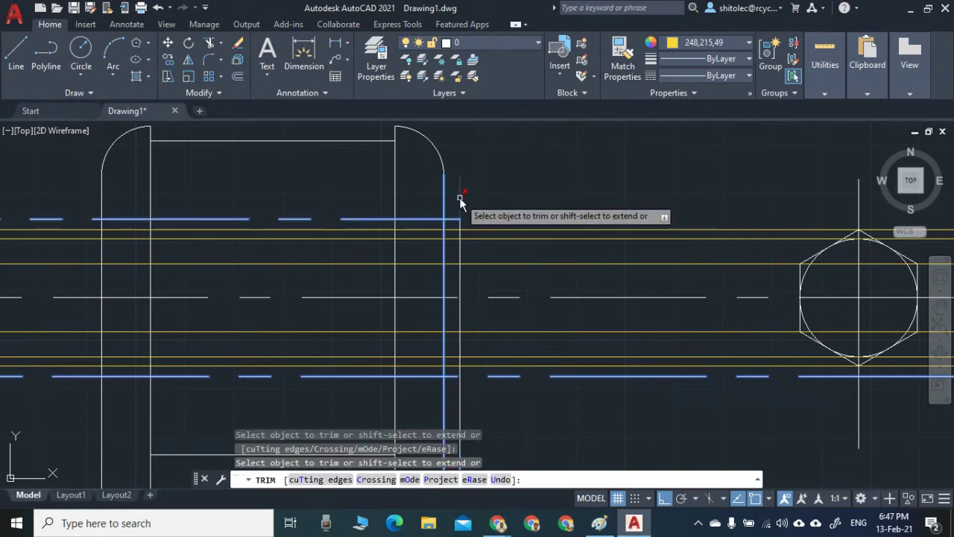
pyautogui.click(458, 195)
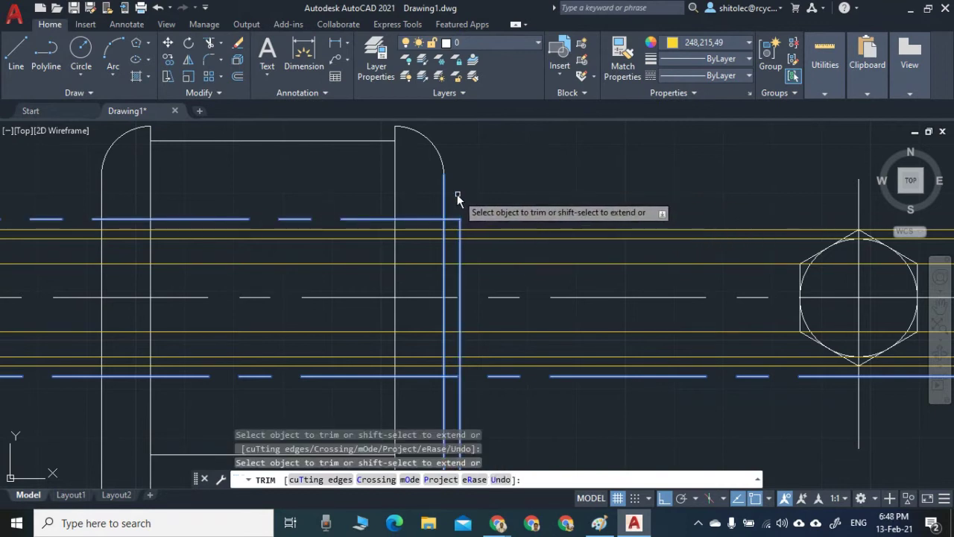
pyautogui.click(427, 223)
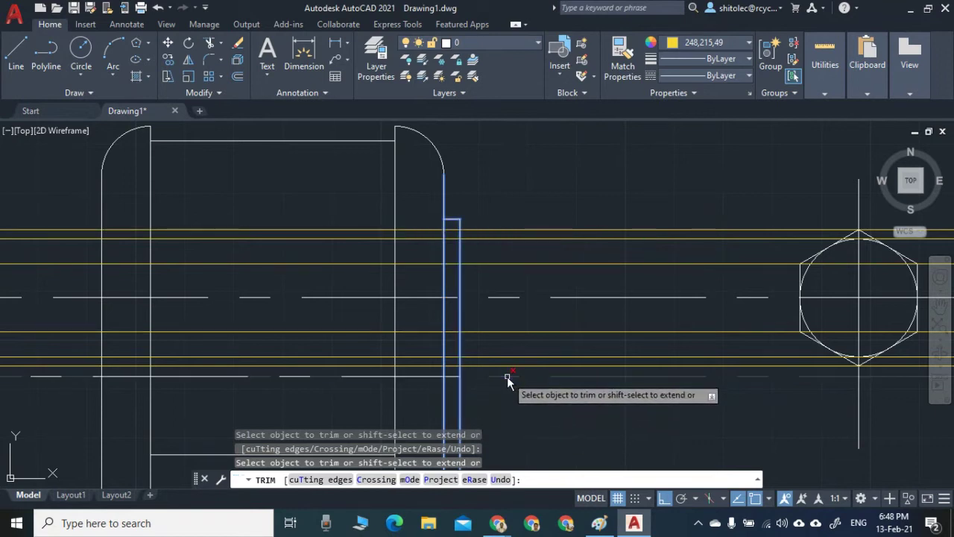
pyautogui.click(460, 395)
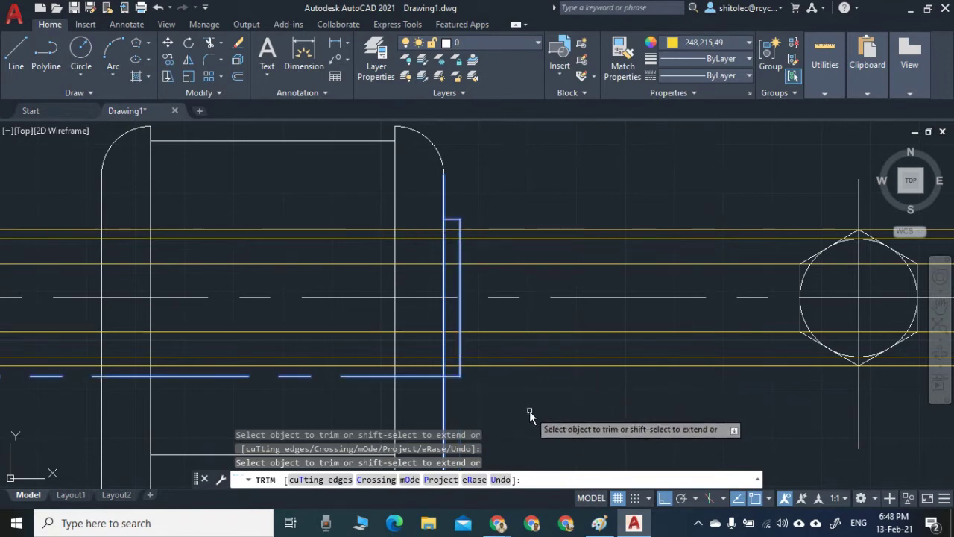
pyautogui.press('Escape')
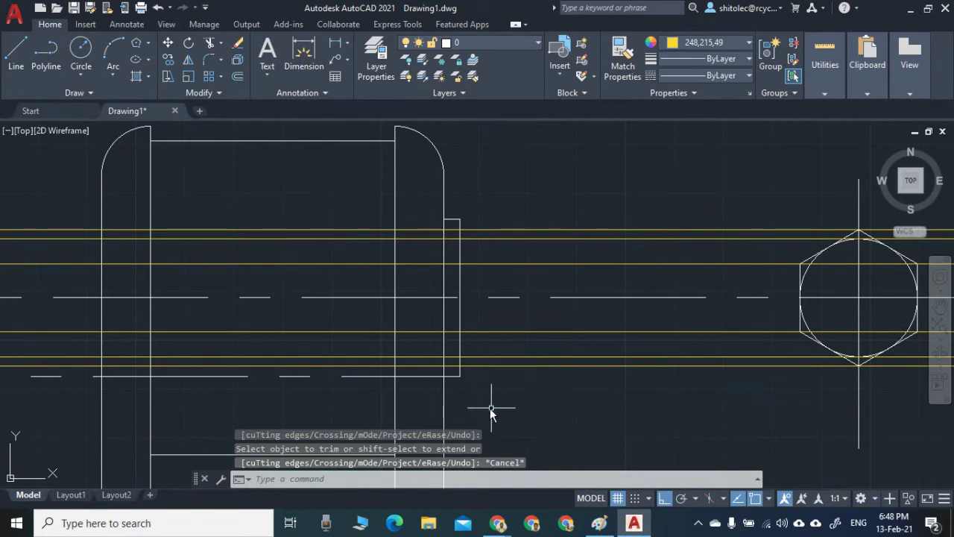
# Step: Trim away the leftover dashed line at the washer's bottom
pyautogui.click(461, 378)
pyautogui.press('Escape')
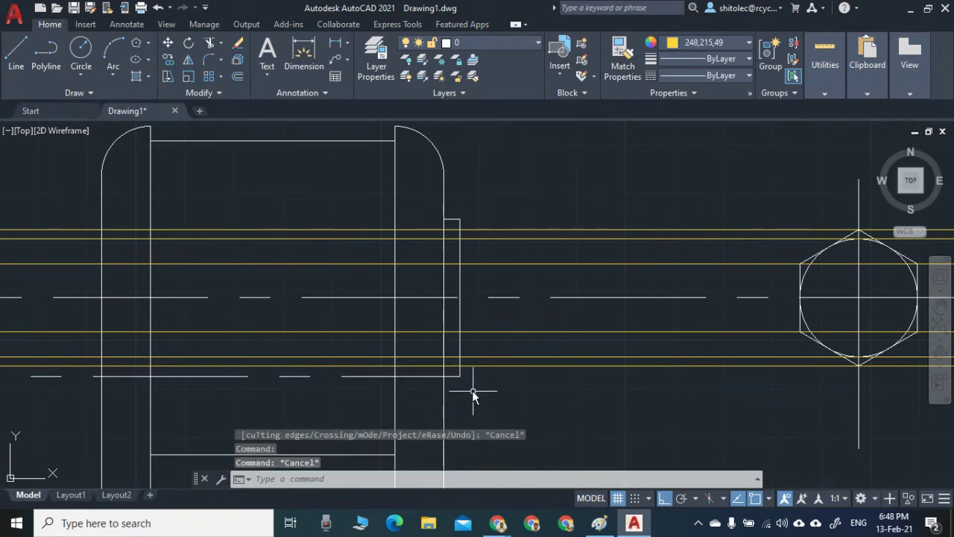
pyautogui.click(454, 376)
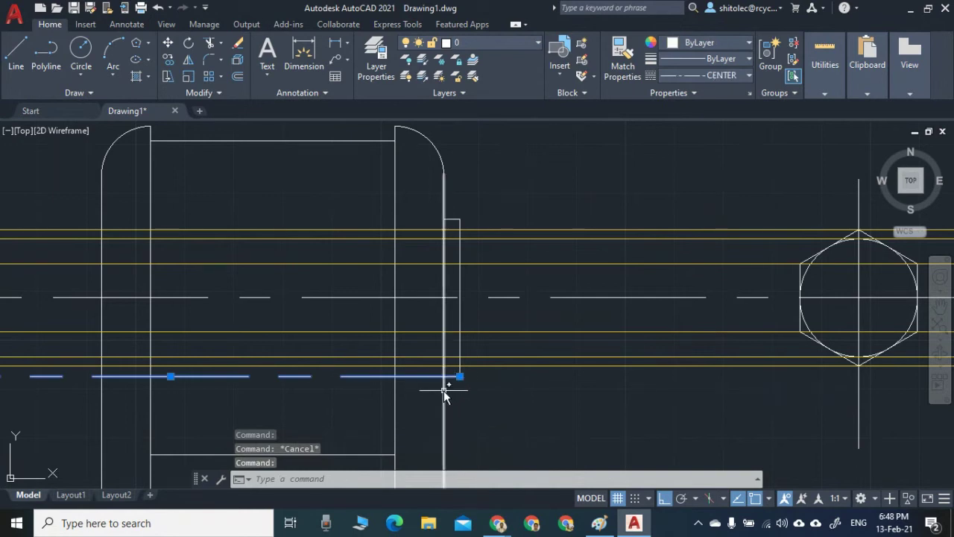
pyautogui.click(443, 384)
pyautogui.click(209, 43)
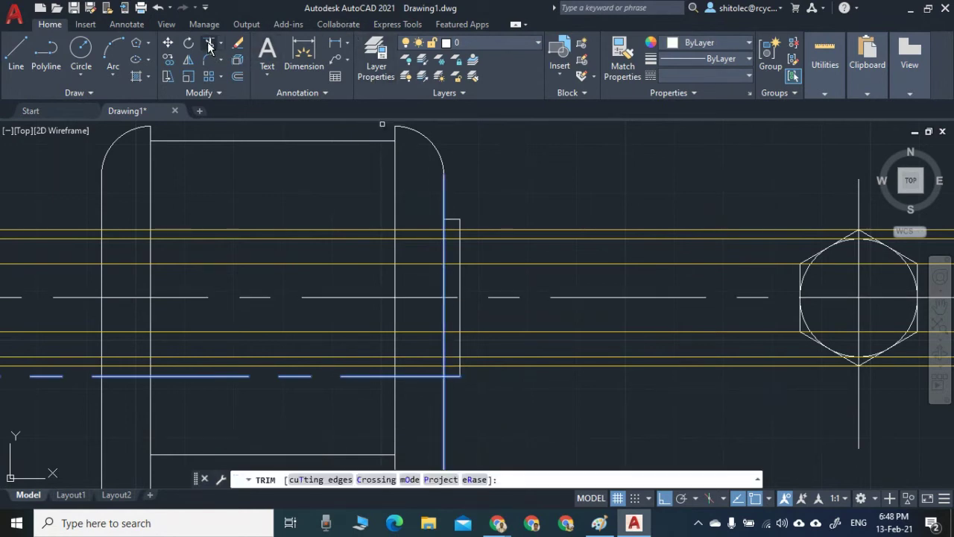
pyautogui.click(434, 375)
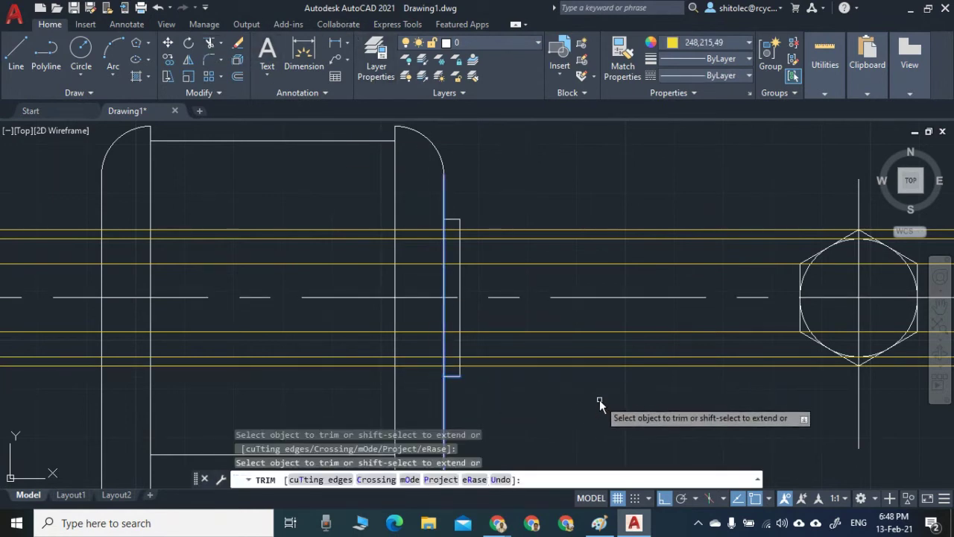
pyautogui.press('Escape')
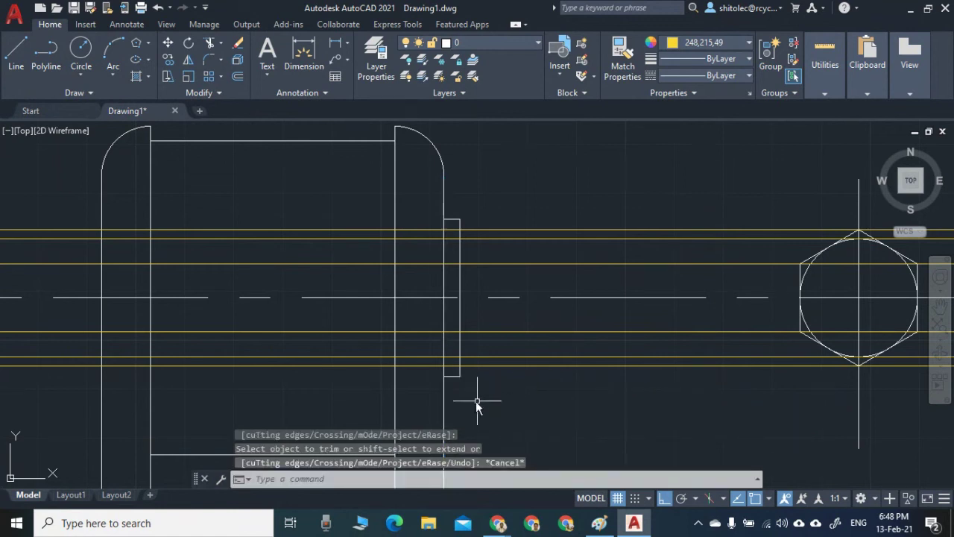
# Step: Set the washer's top and bottom edges to ByLayer linetype so they draw solid
pyautogui.click(453, 377)
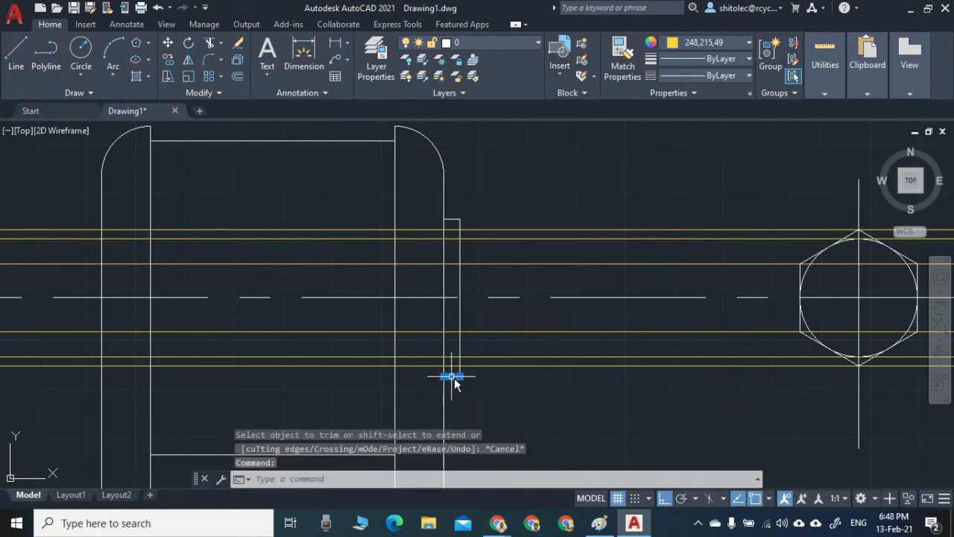
pyautogui.click(453, 220)
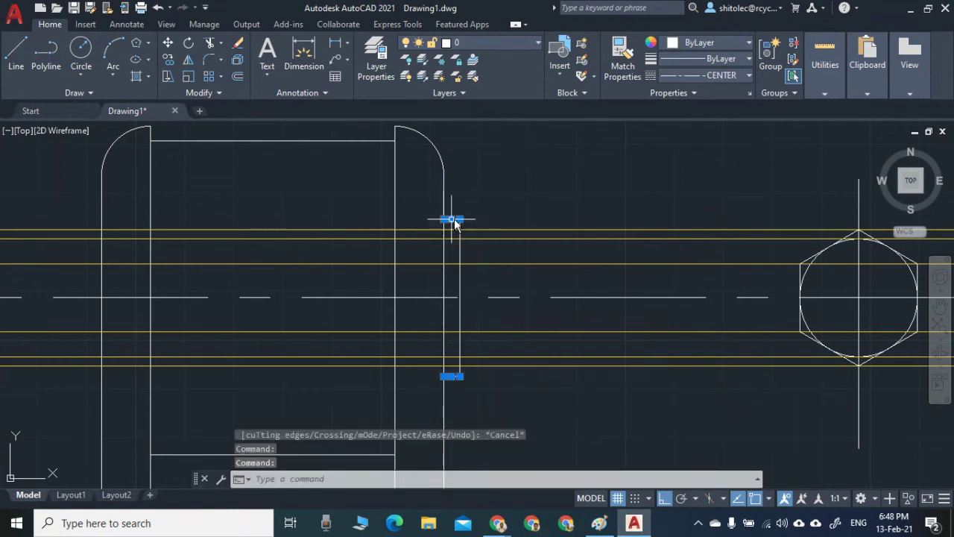
pyautogui.click(705, 76)
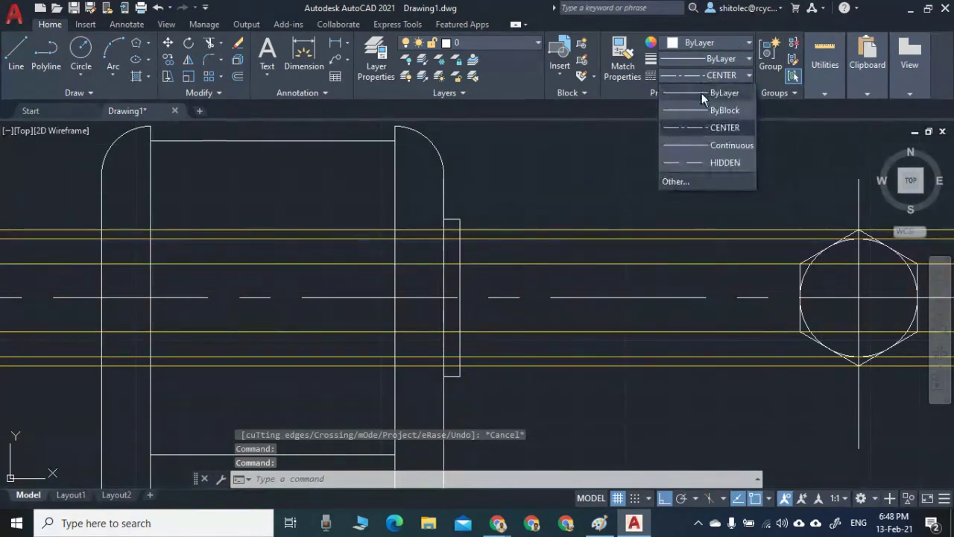
pyautogui.click(701, 93)
pyautogui.press('Escape')
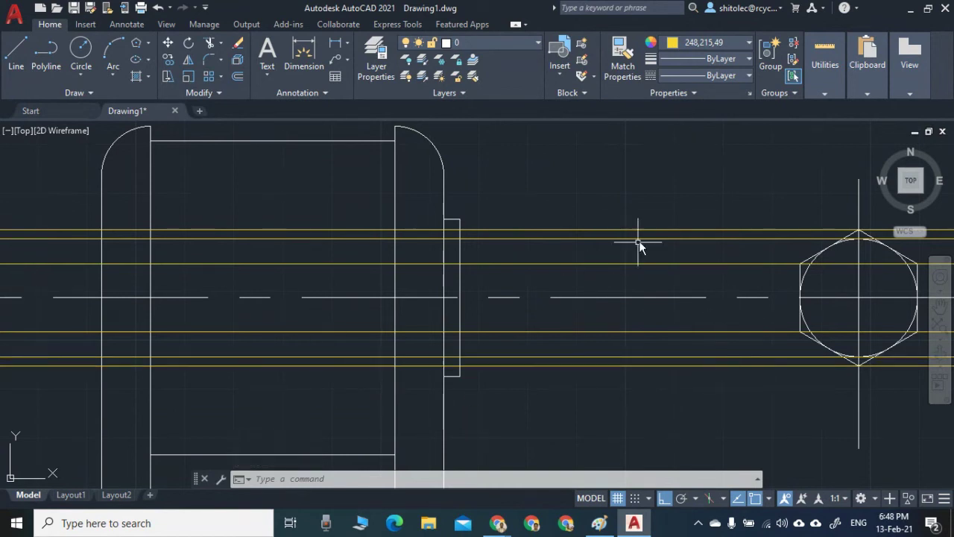
pyautogui.moveTo(646, 220)
pyautogui.mouseDown()
pyautogui.moveTo(635, 213)
pyautogui.moveTo(637, 284)
pyautogui.mouseUp()
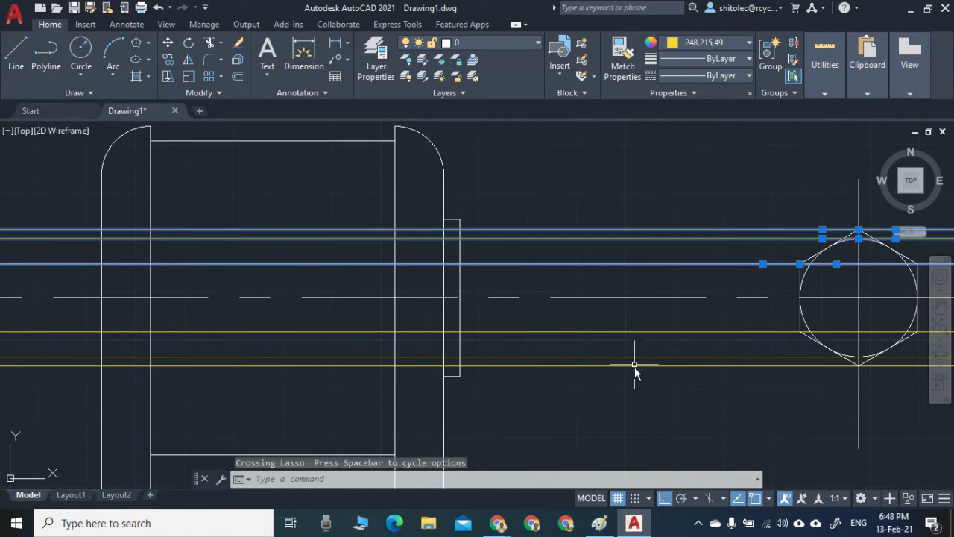
pyautogui.press('Escape')
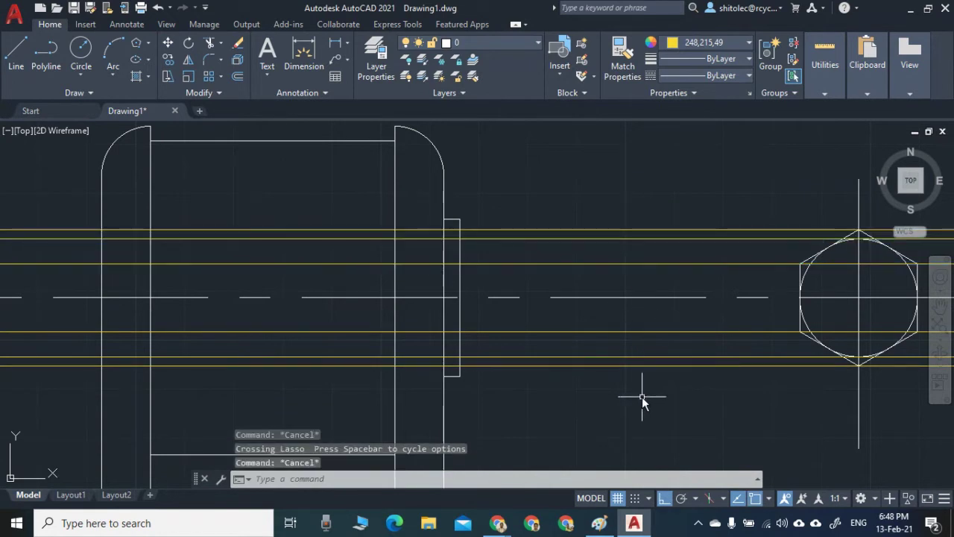
pyautogui.click(604, 526)
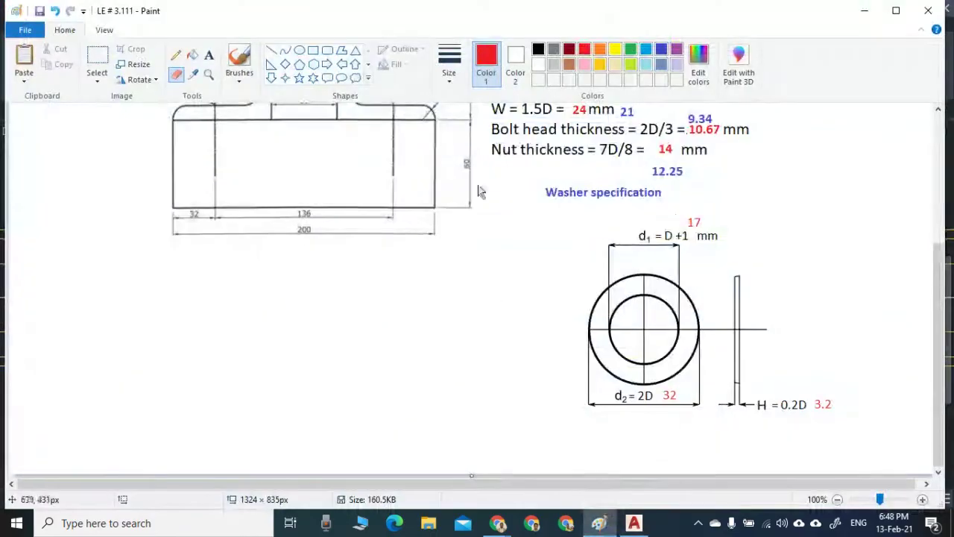
pyautogui.scroll(5, 540, 330)
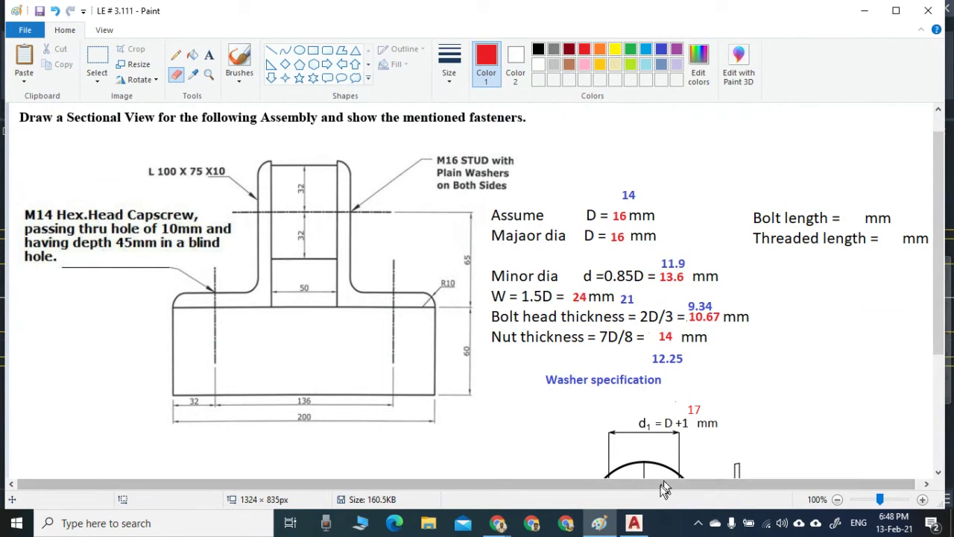
pyautogui.click(635, 522)
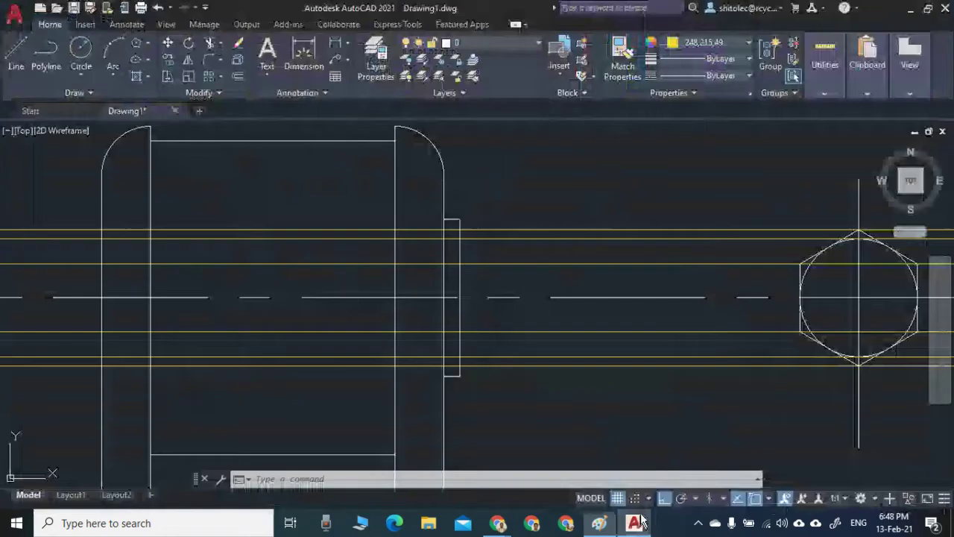
# Step: Offset the washer's outer edge 14 to the right for the nut thickness
pyautogui.click(460, 295)
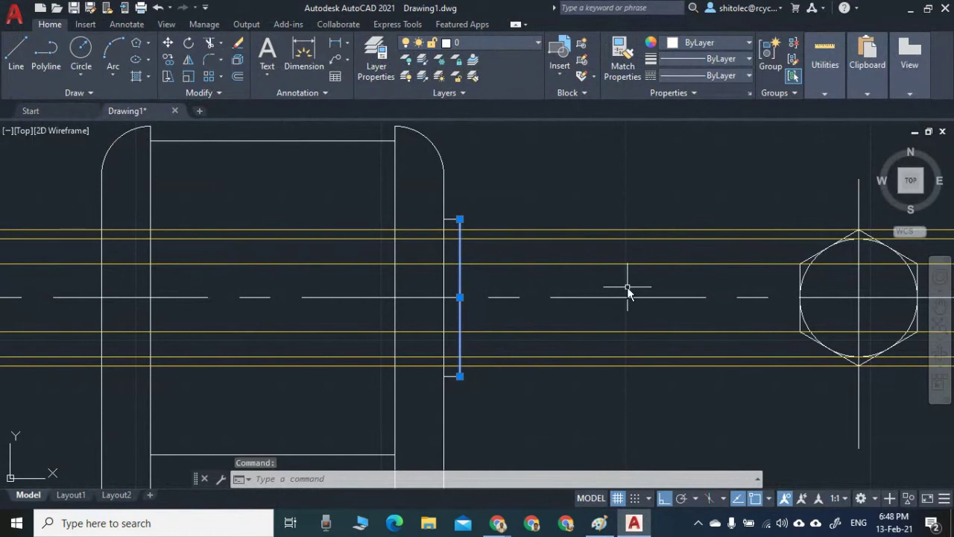
pyautogui.press('Escape')
pyautogui.press('Escape')
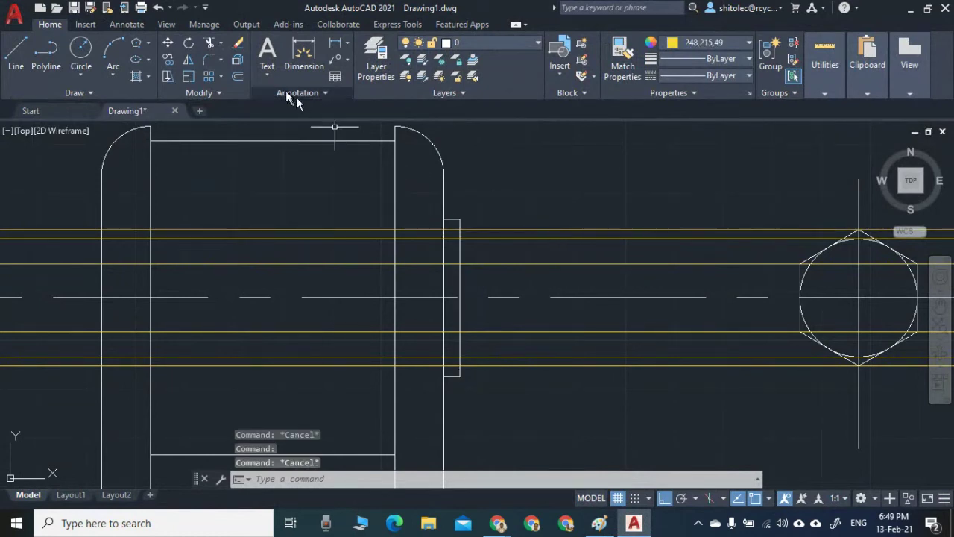
pyautogui.click(238, 76)
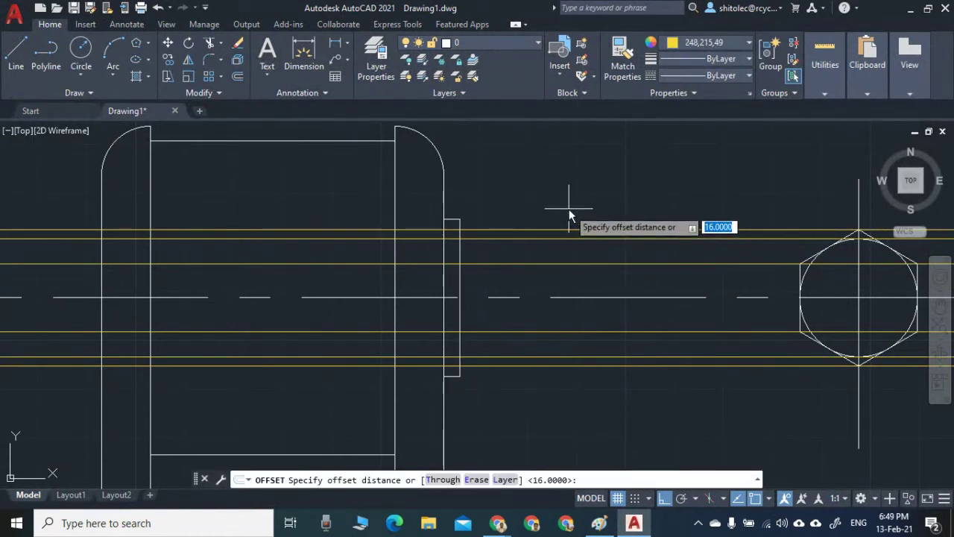
pyautogui.write('14')
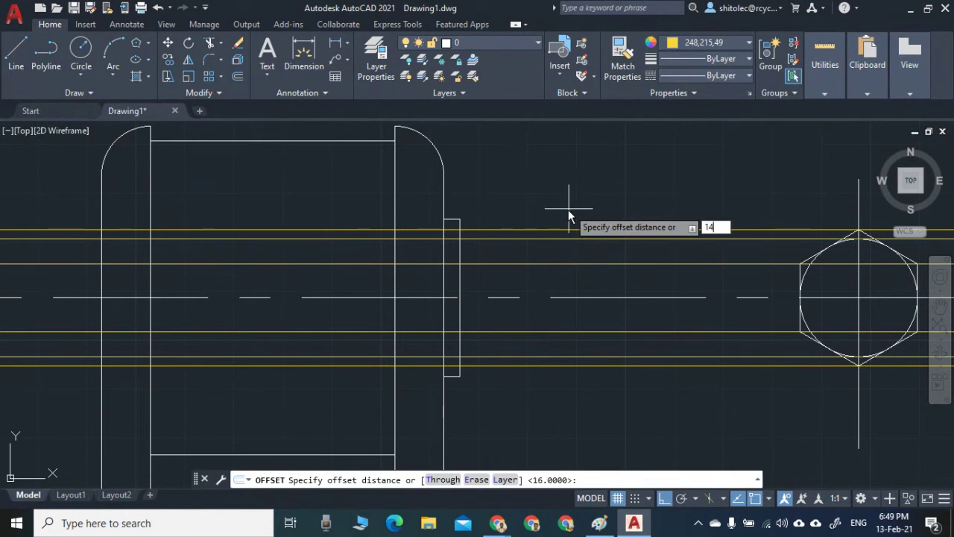
pyautogui.press('Return')
pyautogui.click(462, 257)
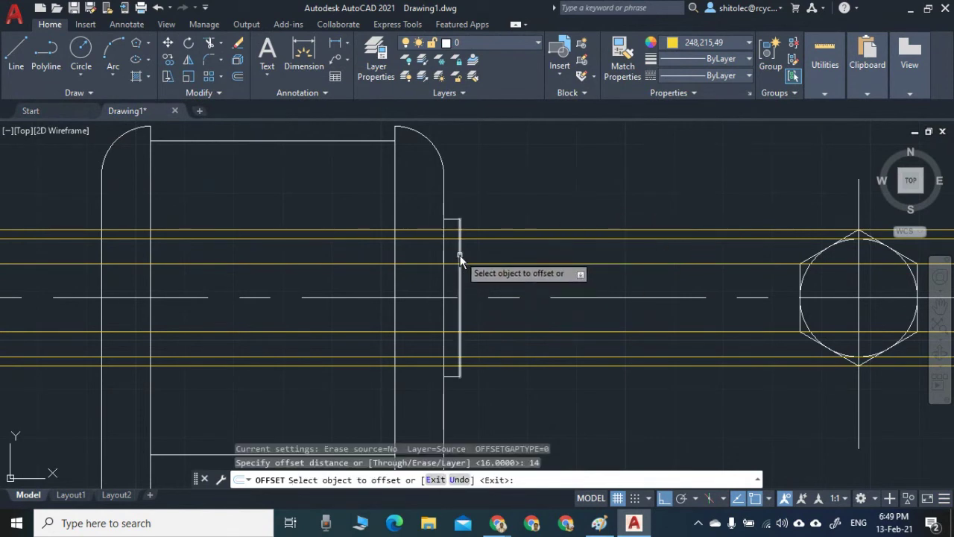
pyautogui.click(561, 253)
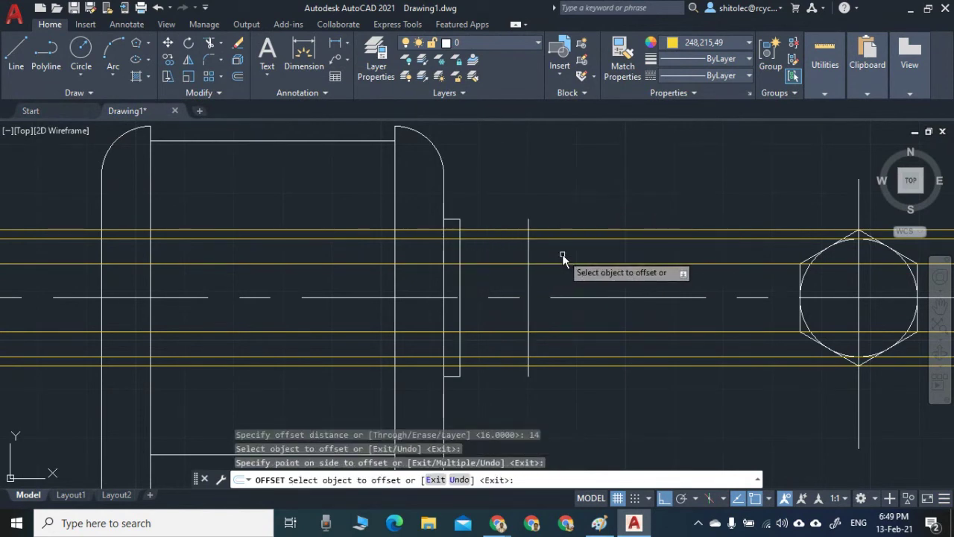
pyautogui.press('F1')
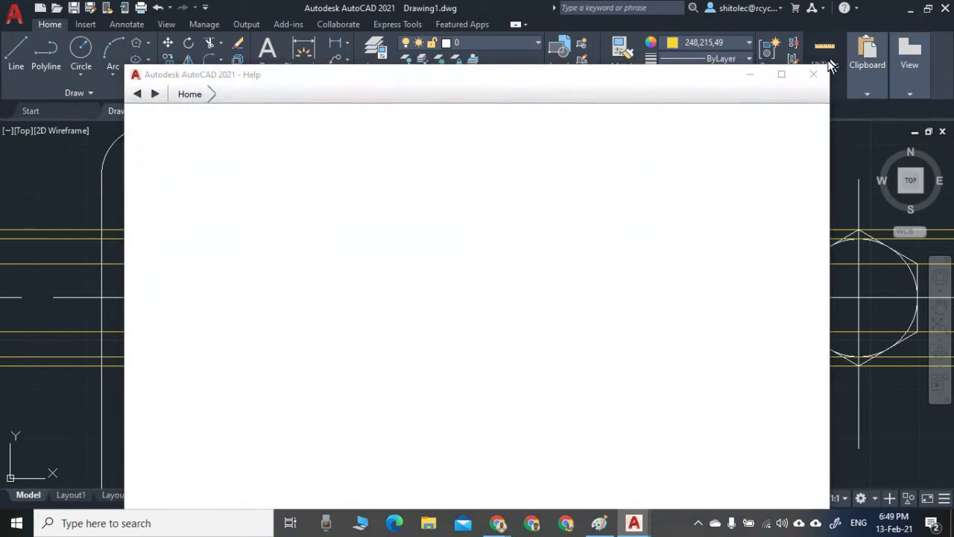
pyautogui.click(813, 73)
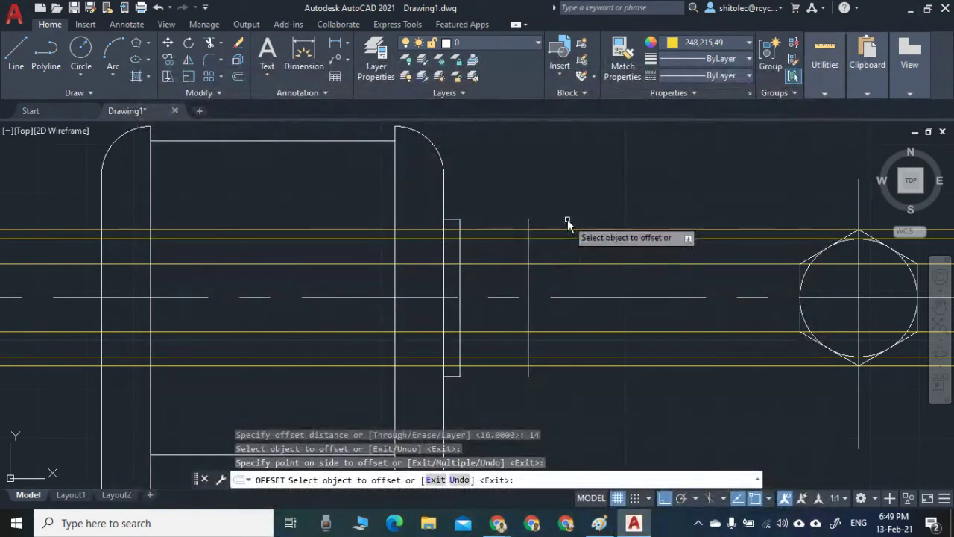
pyautogui.press('Escape')
# Step: Select the new line, washer edge and right-side horizontal lines as trim boundaries
pyautogui.click(528, 276)
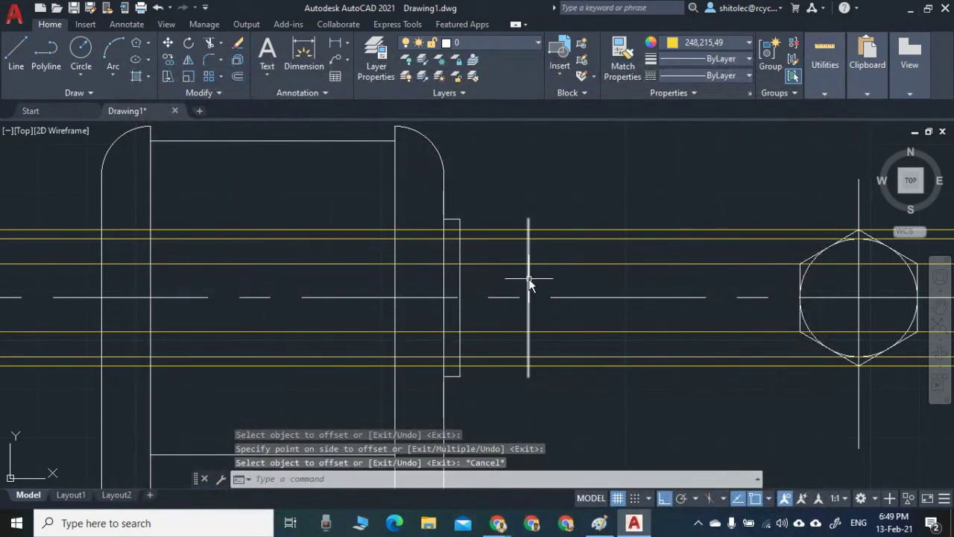
pyautogui.click(460, 283)
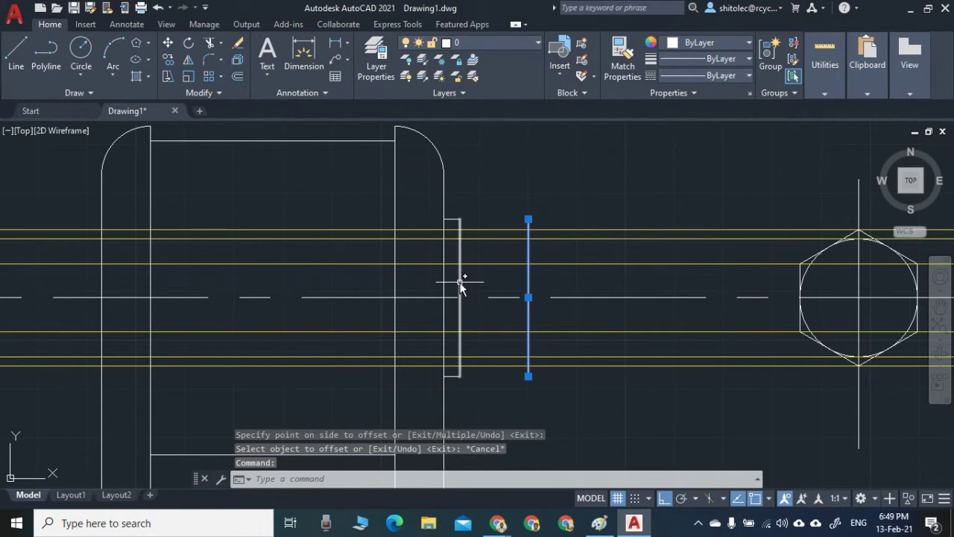
pyautogui.click(657, 389)
pyautogui.click(628, 331)
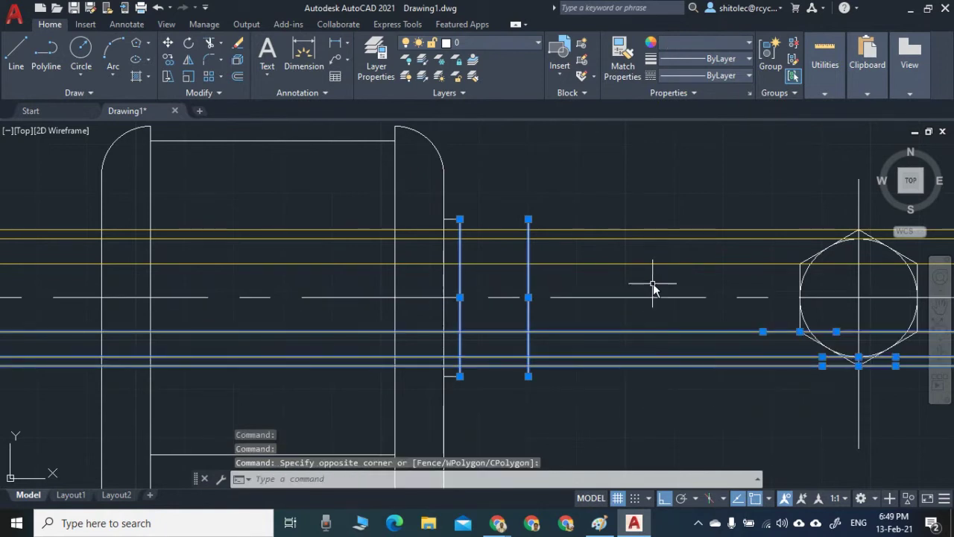
pyautogui.click(652, 284)
pyautogui.click(624, 201)
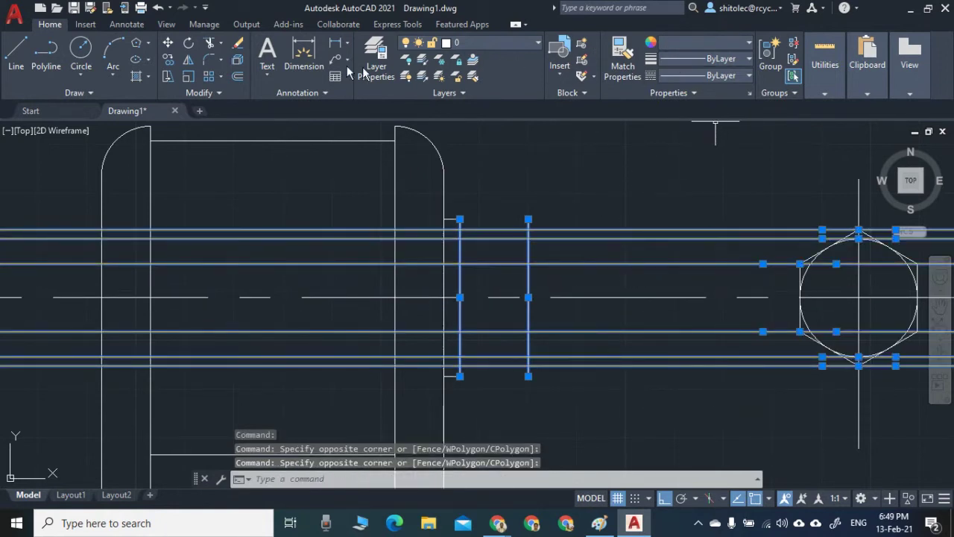
# Step: Trim the horizontal lines extending beyond the nut's new right edge
pyautogui.click(212, 44)
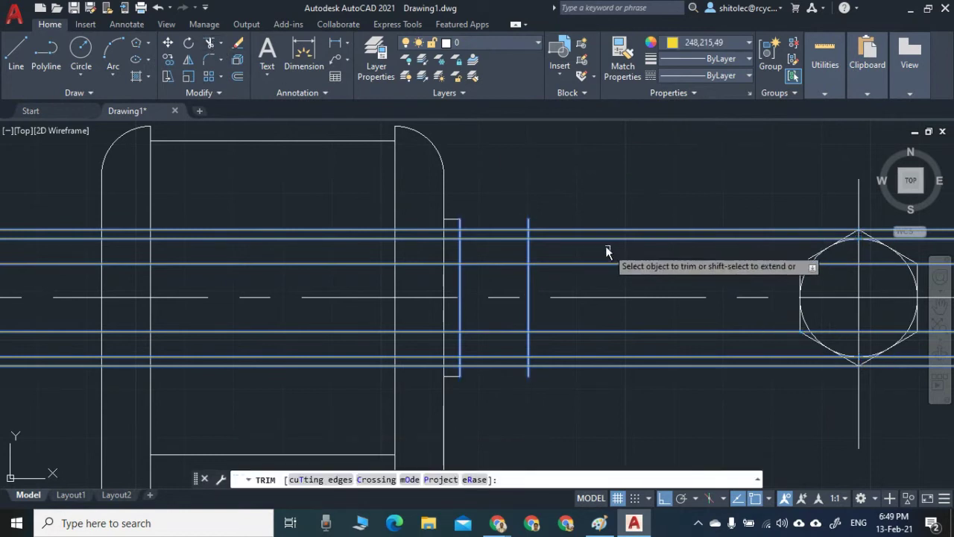
pyautogui.click(528, 222)
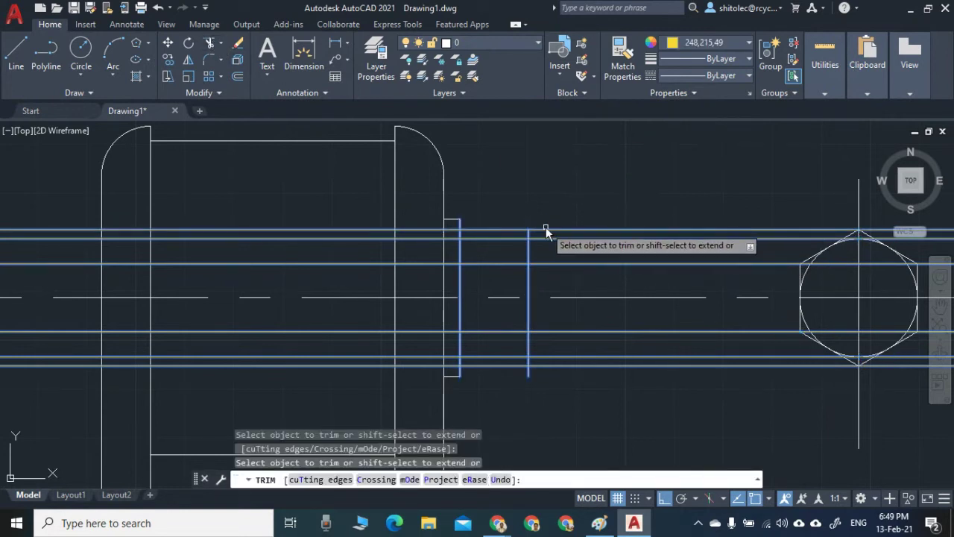
pyautogui.click(552, 240)
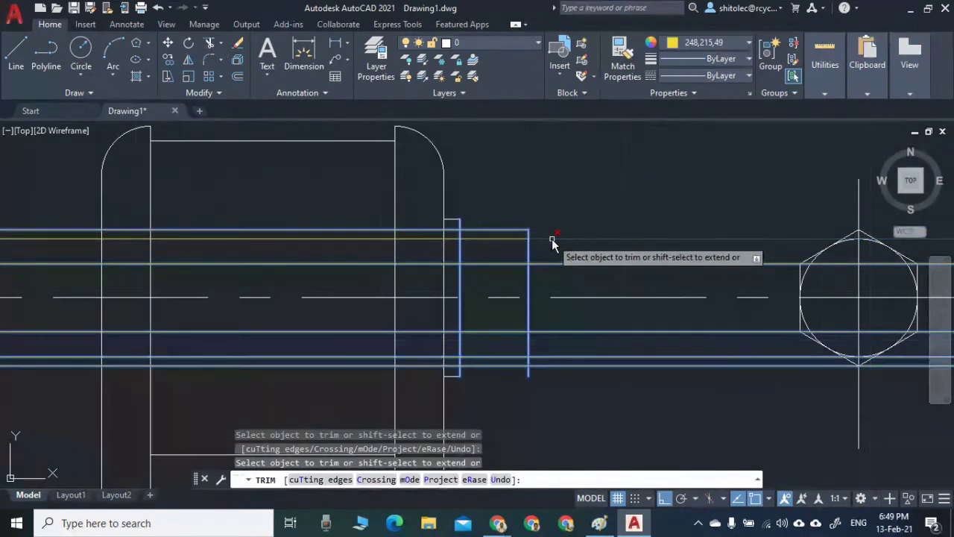
pyautogui.click(555, 332)
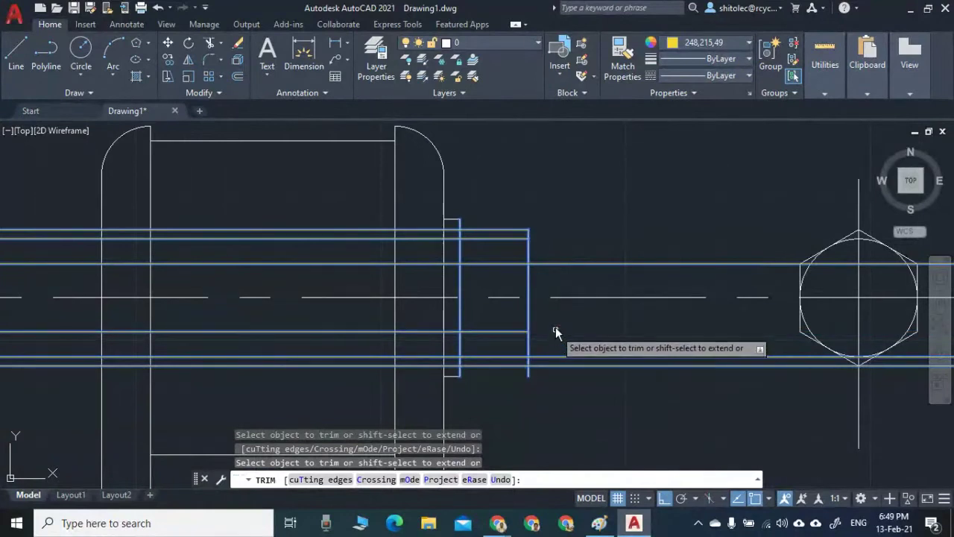
pyautogui.click(555, 265)
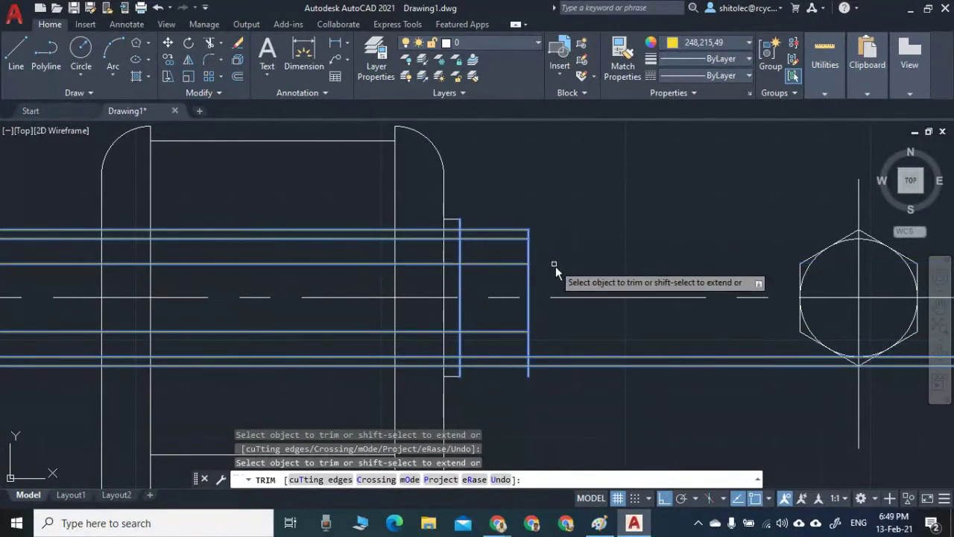
pyautogui.click(591, 386)
pyautogui.click(566, 341)
pyautogui.press('Return')
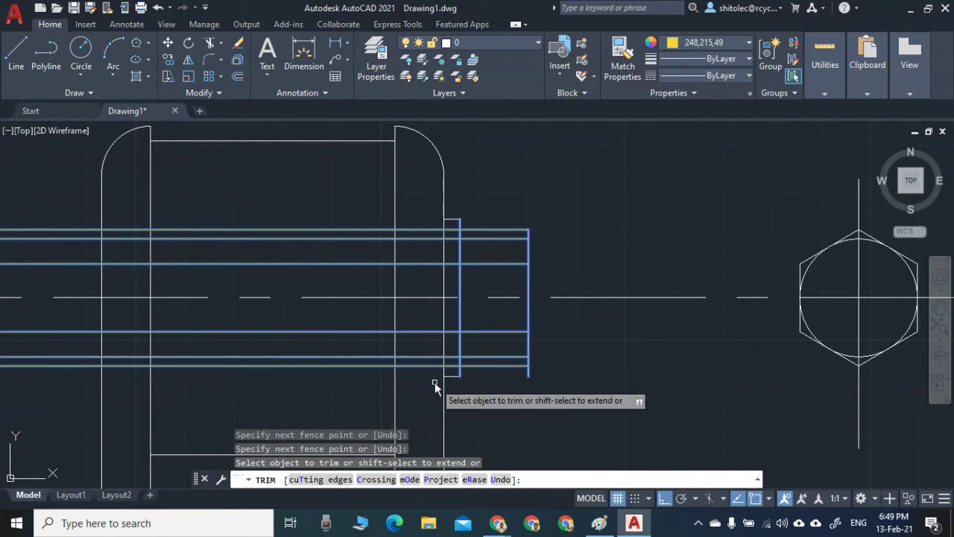
# Step: Fence-trim the horizontal line segments left of the nut rectangle
pyautogui.click(453, 371)
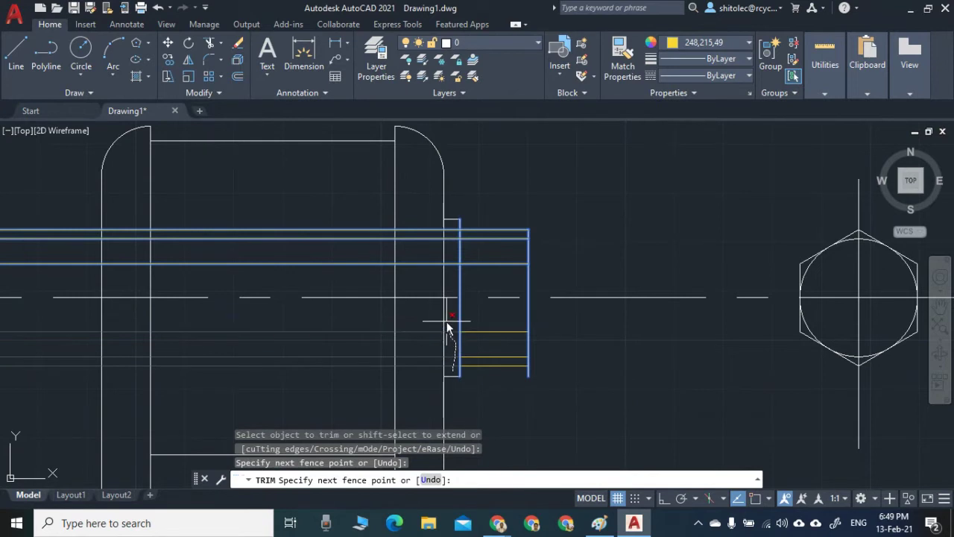
pyautogui.moveTo(450, 322); pyautogui.dragTo(453, 319)
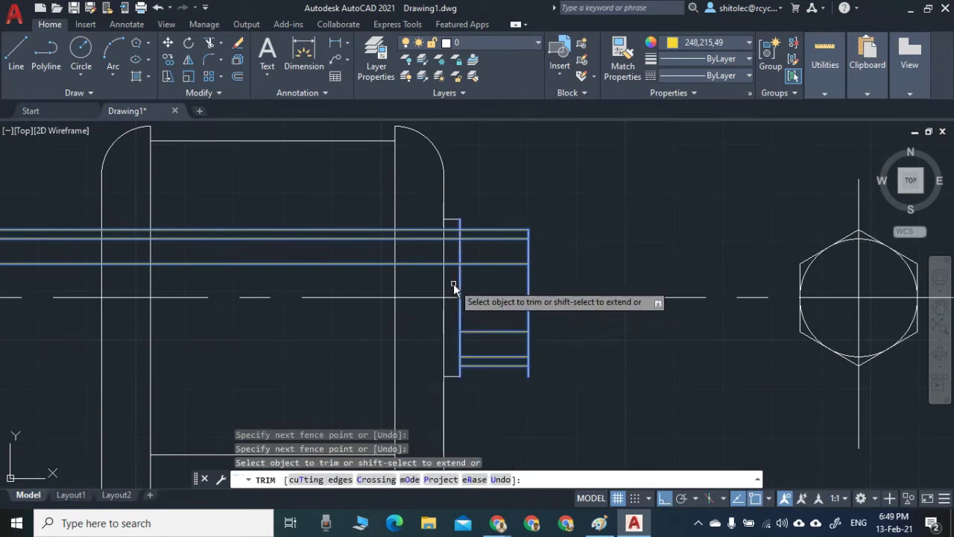
pyautogui.click(453, 284)
pyautogui.click(450, 224)
pyautogui.press('Return')
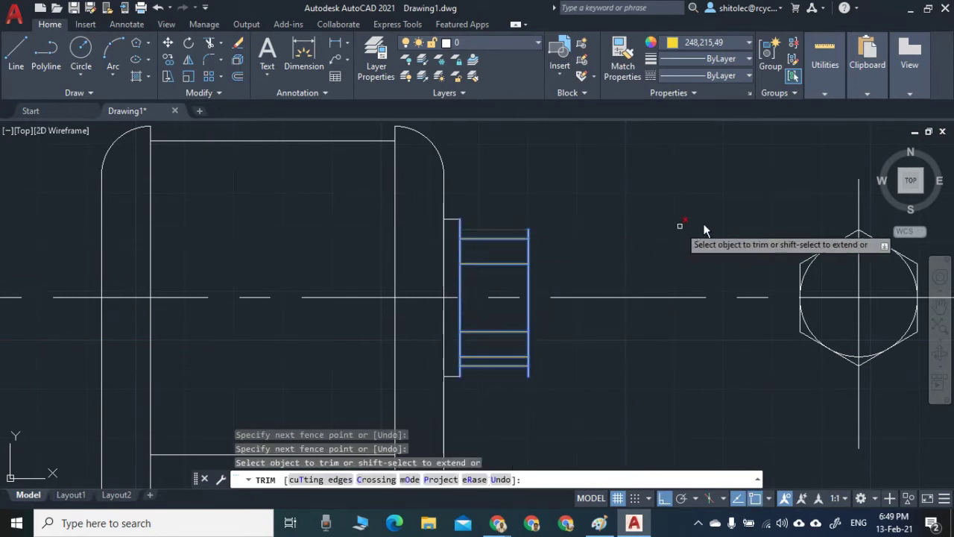
pyautogui.press('Escape')
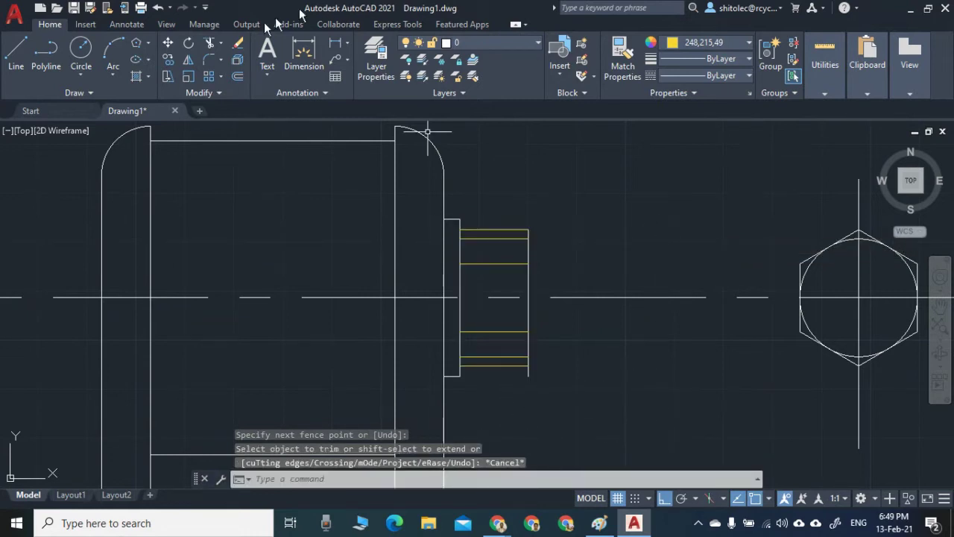
pyautogui.click(209, 45)
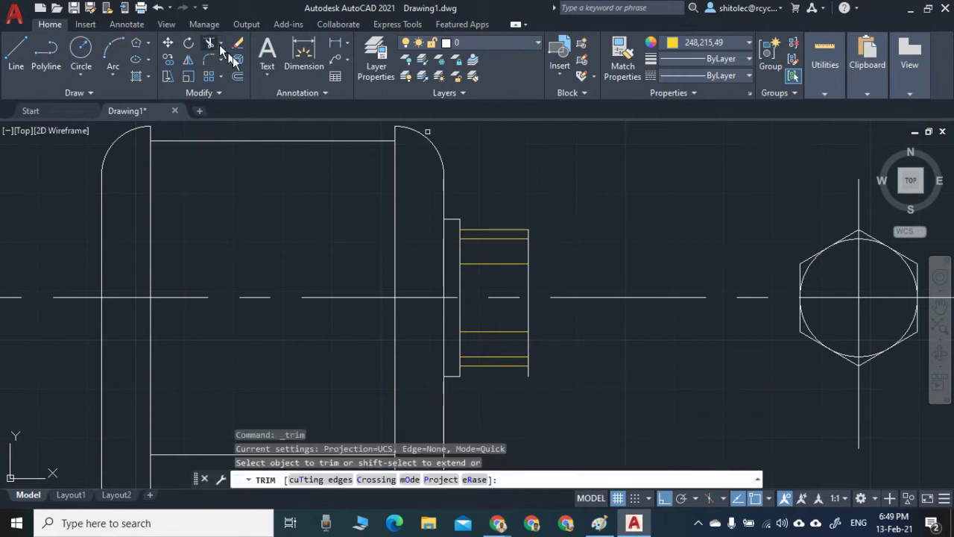
pyautogui.click(529, 373)
pyautogui.press('Escape')
# Step: Window-select the nut's three lower horizontal lines for recolouring
pyautogui.click(498, 408)
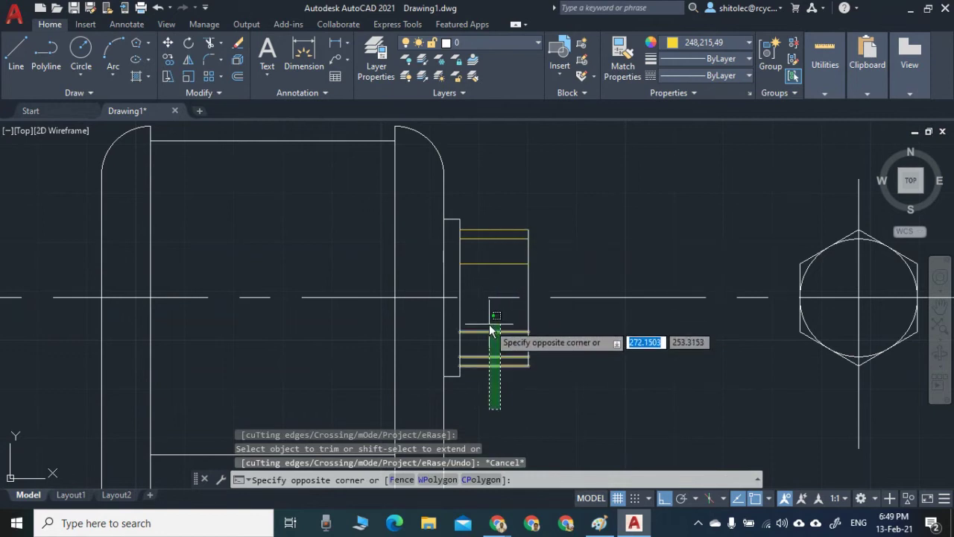
pyautogui.click(499, 314)
pyautogui.click(503, 277)
pyautogui.click(515, 195)
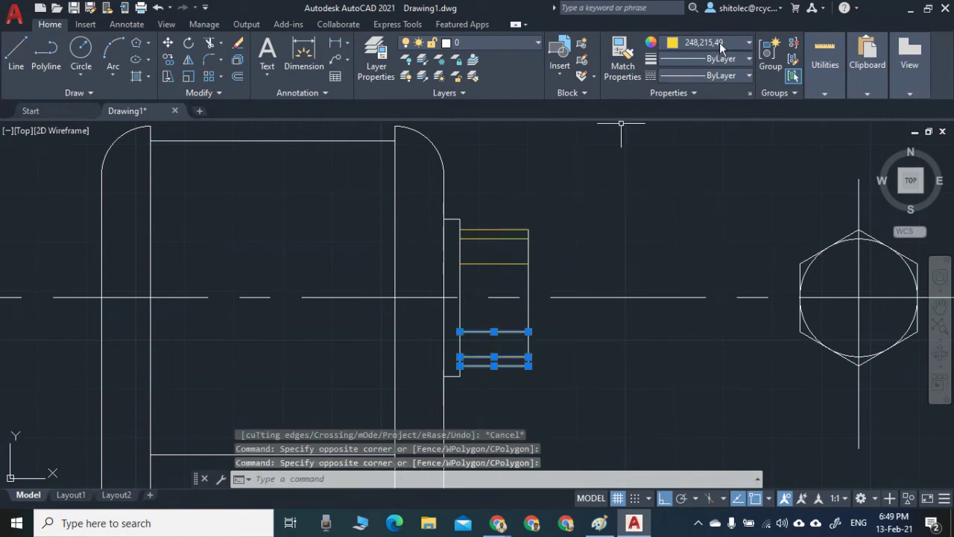
pyautogui.click(720, 47)
# Step: Recolour the lower and then the upper yellow nut lines to ByLayer
pyautogui.click(686, 62)
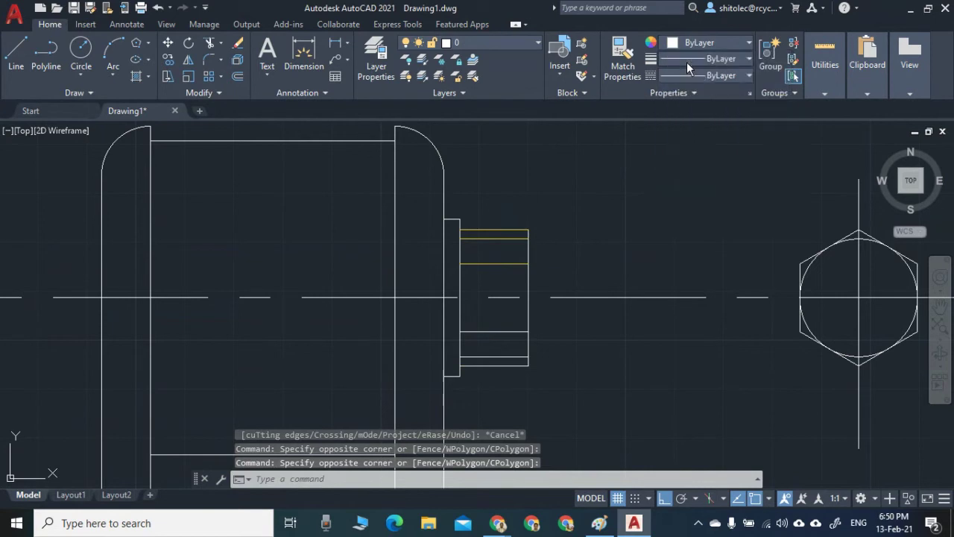
pyautogui.click(522, 373)
pyautogui.click(472, 328)
pyautogui.click(504, 282)
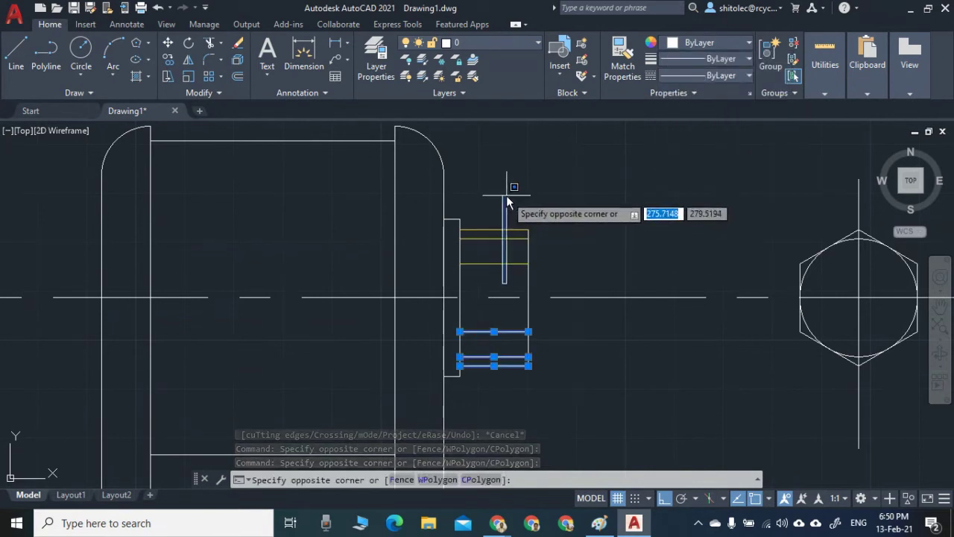
pyautogui.click(506, 195)
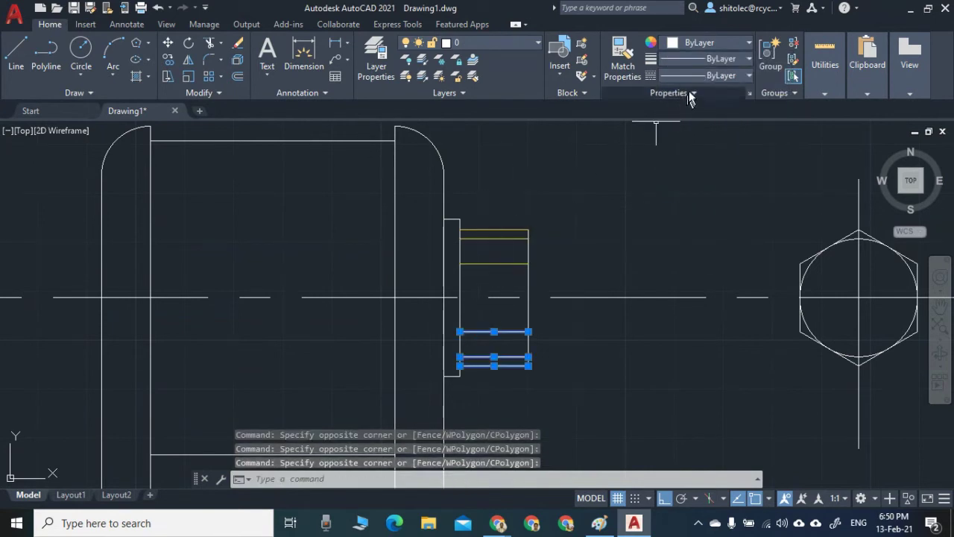
pyautogui.click(512, 283)
pyautogui.click(495, 193)
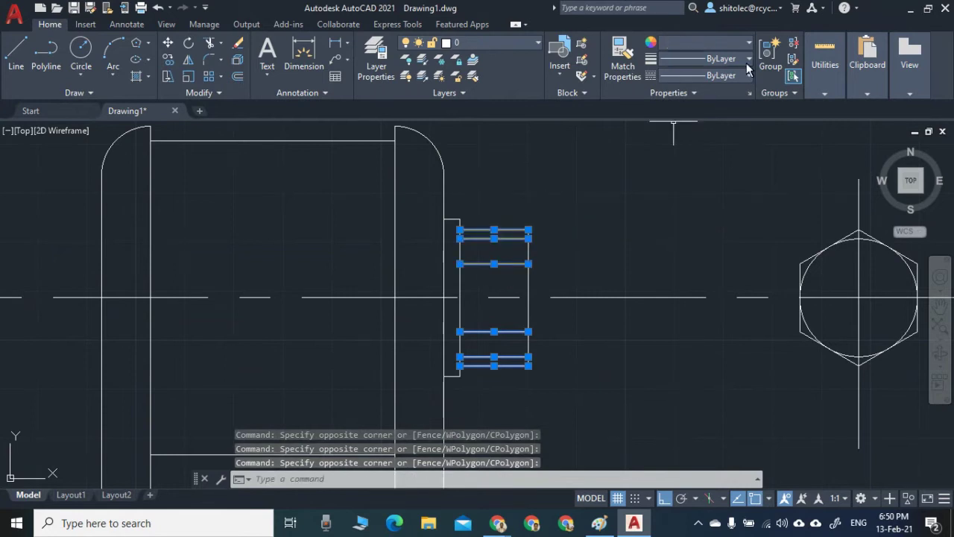
pyautogui.click(727, 47)
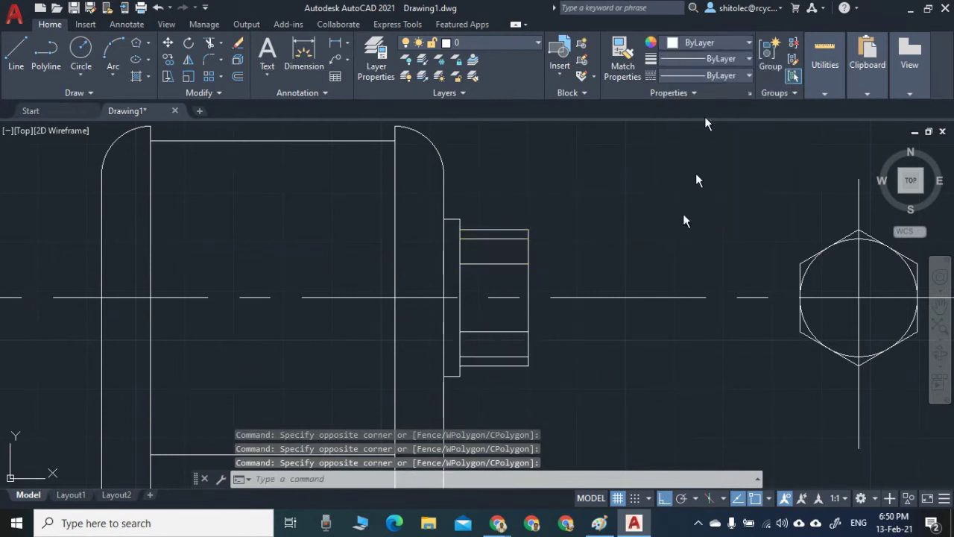
pyautogui.click(699, 63)
pyautogui.press('Escape')
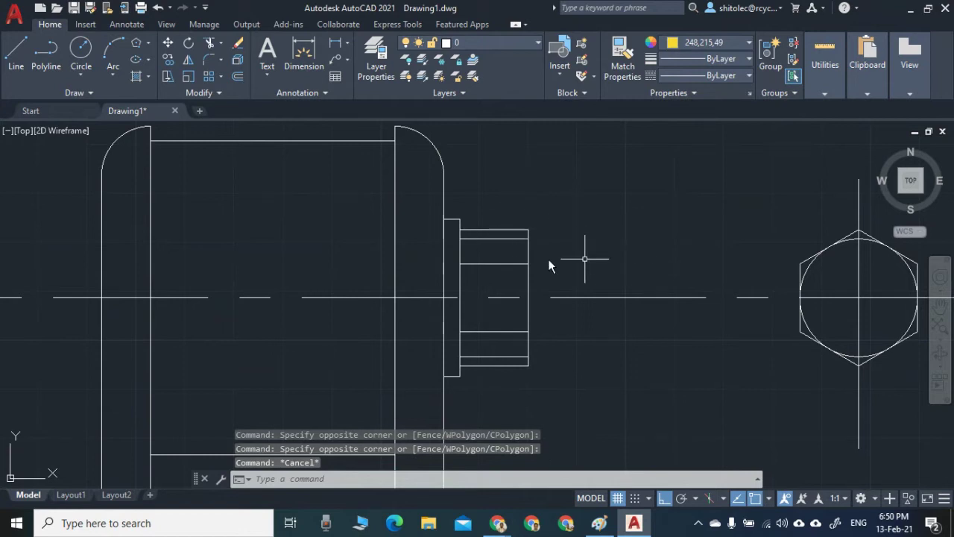
# Step: Turn Ortho off and set the current colour for new objects to ByLayer
pyautogui.click(15, 49)
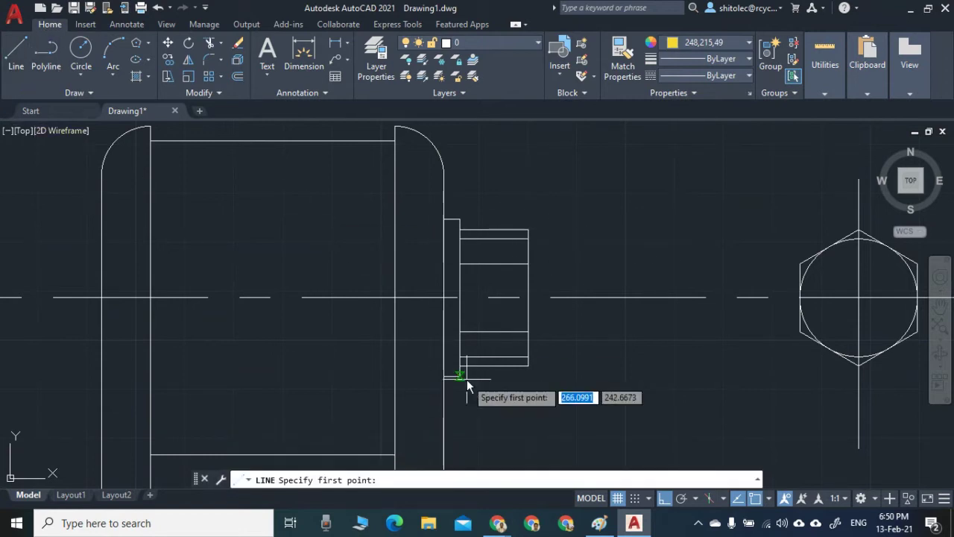
pyautogui.click(527, 357)
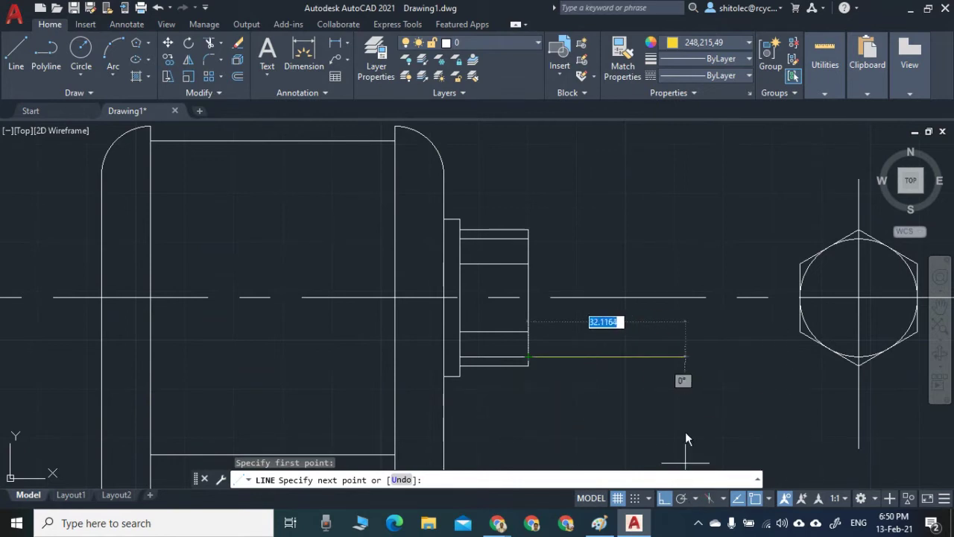
pyautogui.press('Escape')
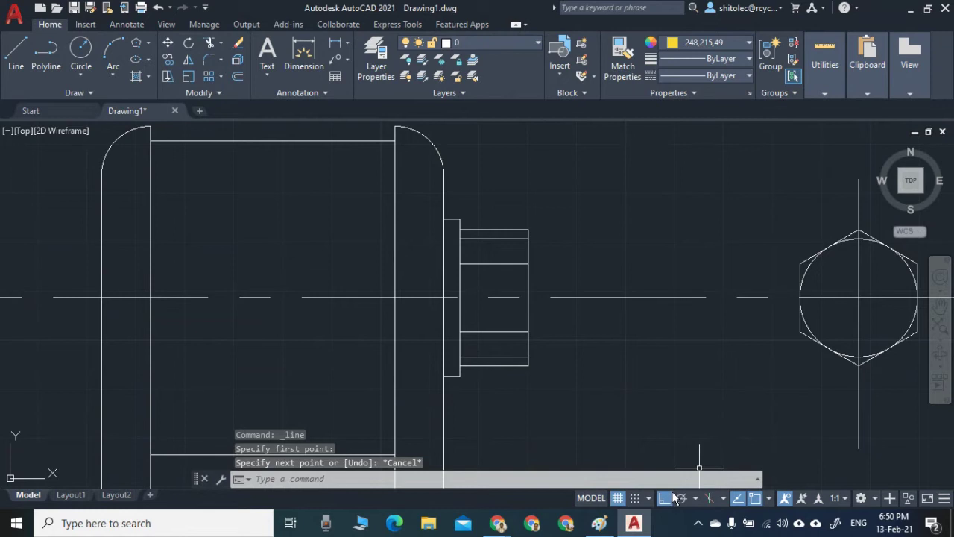
pyautogui.click(664, 495)
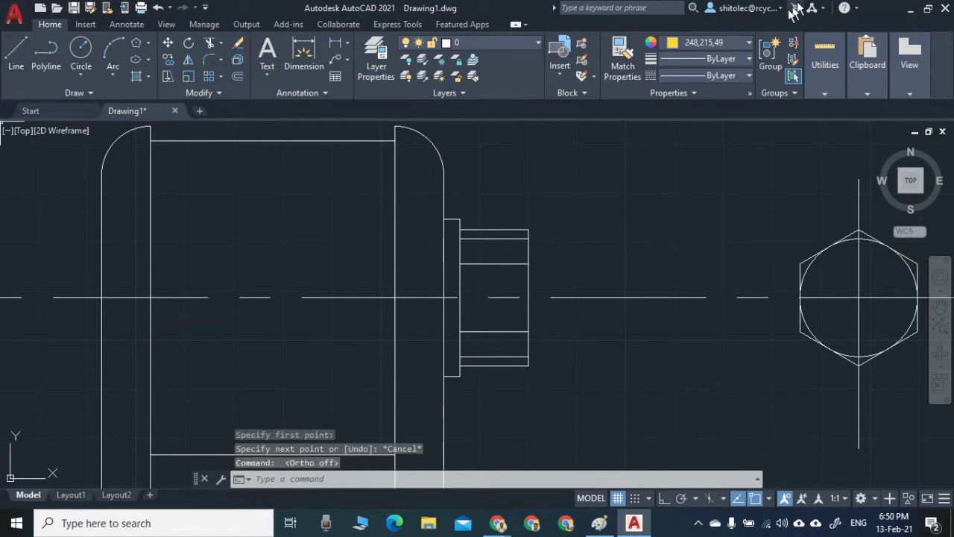
pyautogui.click(695, 46)
pyautogui.click(682, 53)
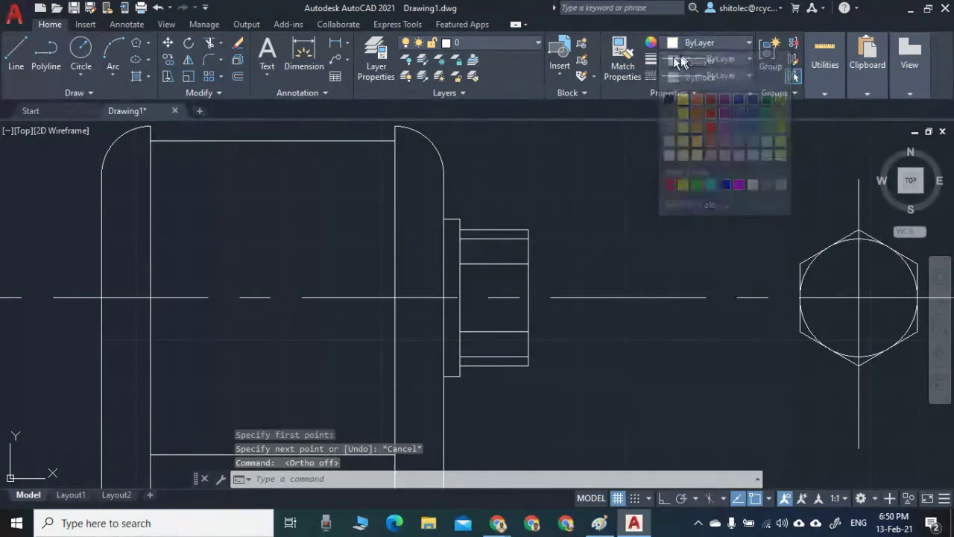
pyautogui.click(15, 50)
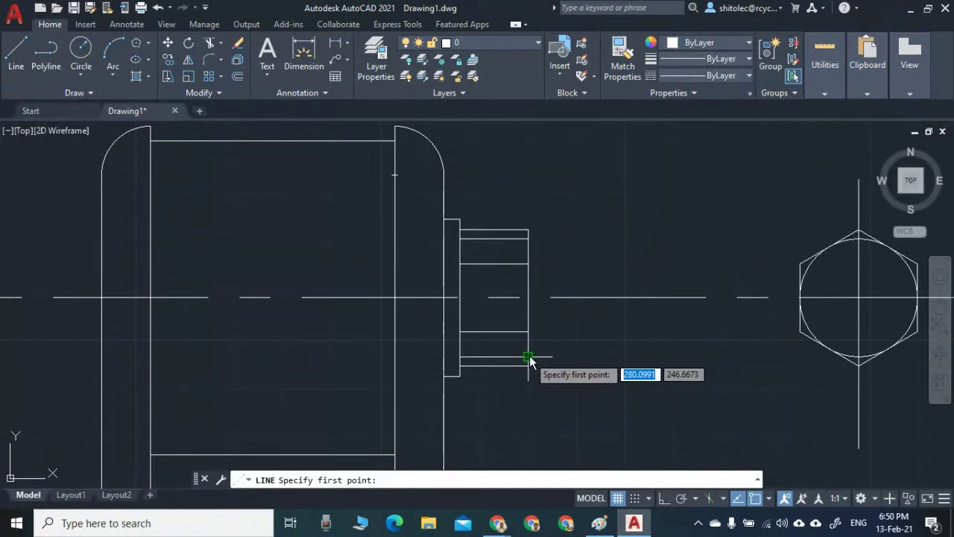
pyautogui.click(527, 238)
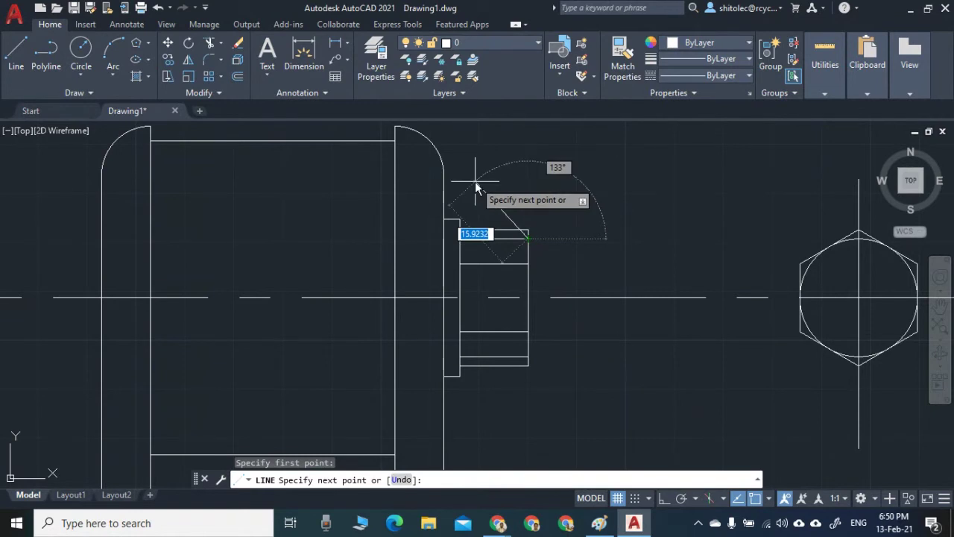
pyautogui.write('@10')
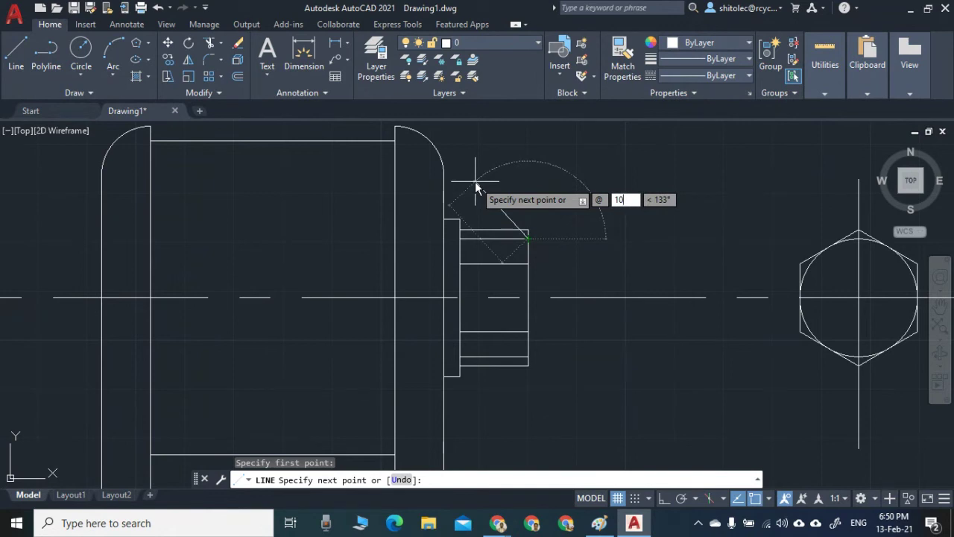
pyautogui.press('Tab')
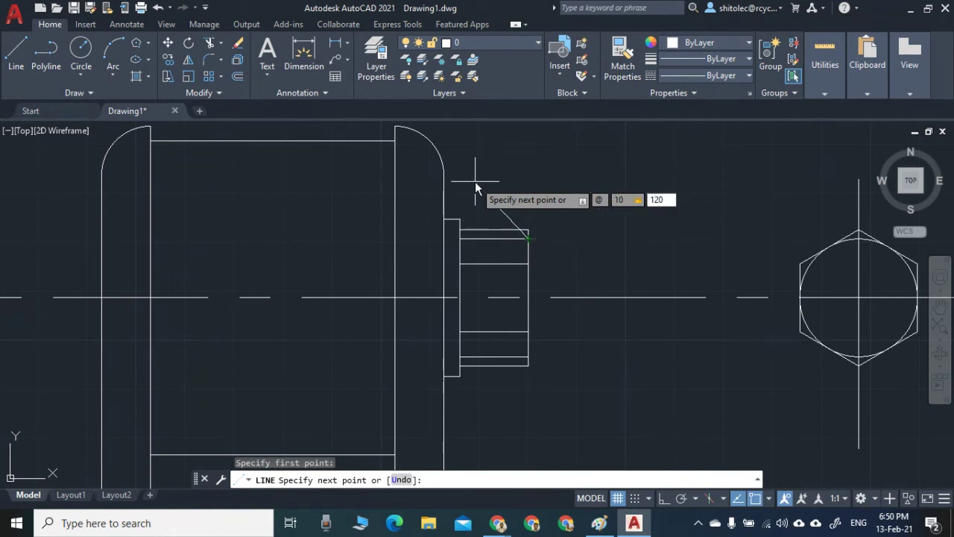
pyautogui.write('120')
pyautogui.press('Return')
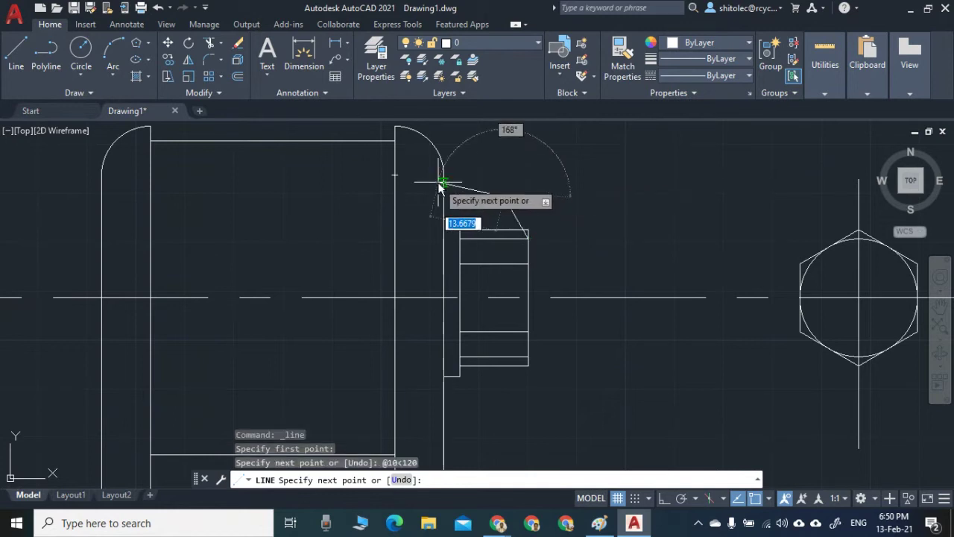
pyautogui.press('Escape')
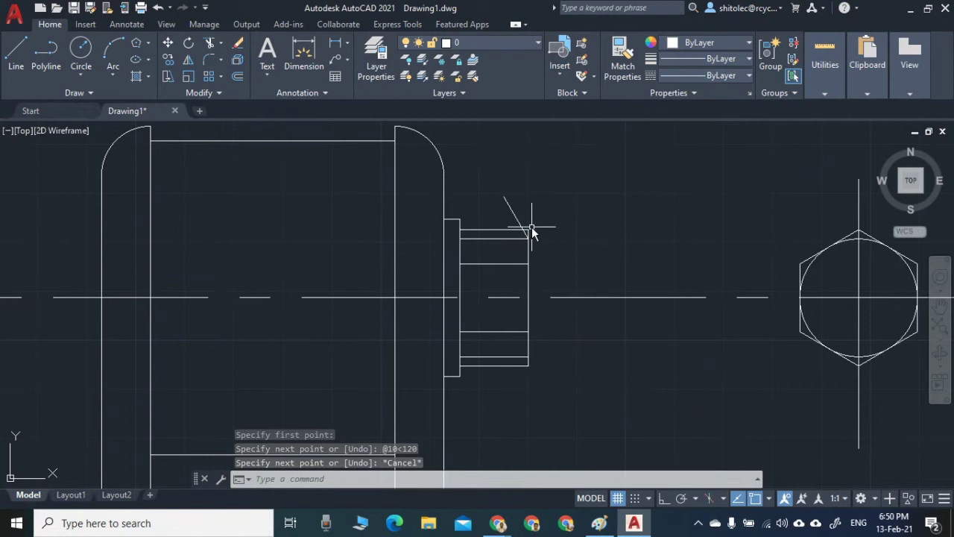
# Step: Zoom in and trim the chamfer line's part above the rectangle
pyautogui.scroll(2, 569, 211)
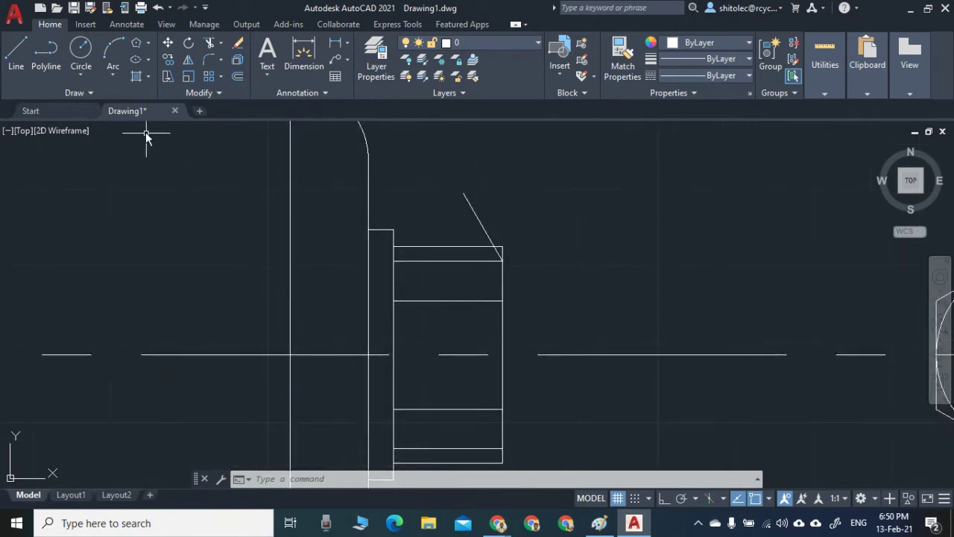
pyautogui.click(209, 45)
pyautogui.click(489, 237)
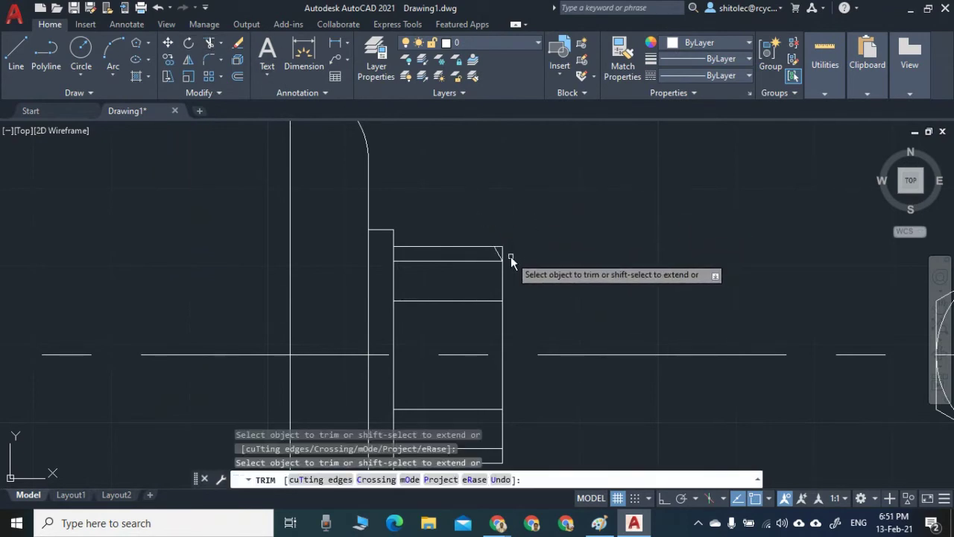
pyautogui.press('Escape')
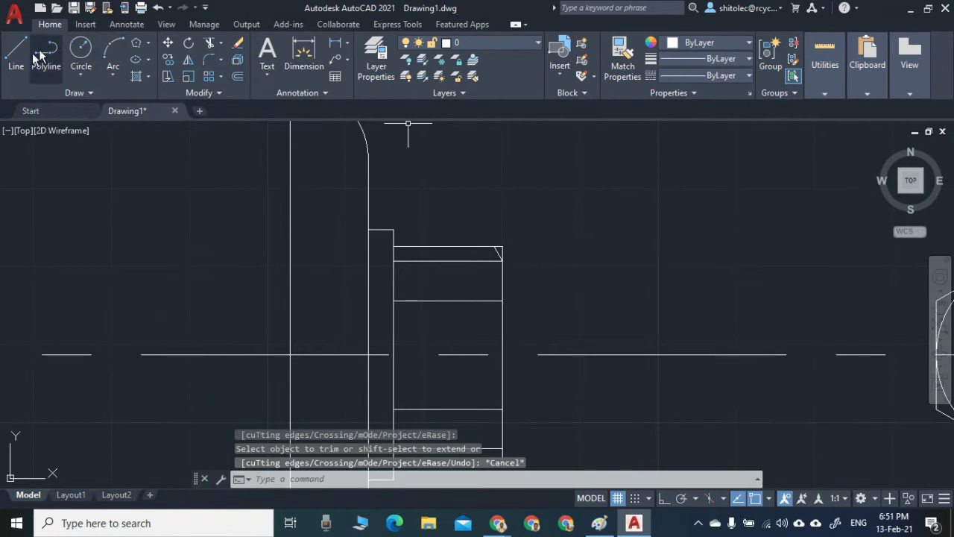
# Step: With Ortho on, draw the vertical line joining the chamfer ends at the nut's right end
pyautogui.click(16, 52)
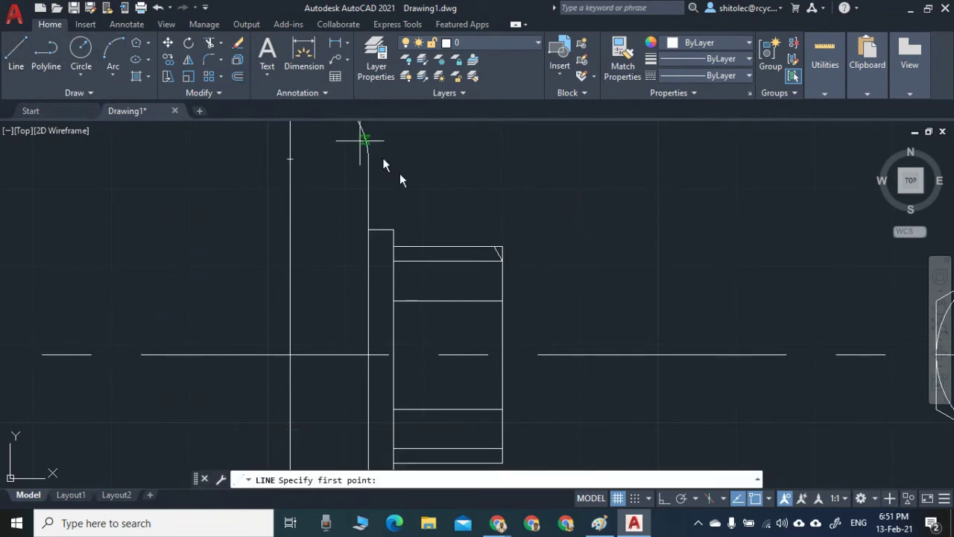
pyautogui.click(495, 247)
pyautogui.moveTo(504, 332); pyautogui.dragTo(500, 196, button='middle')
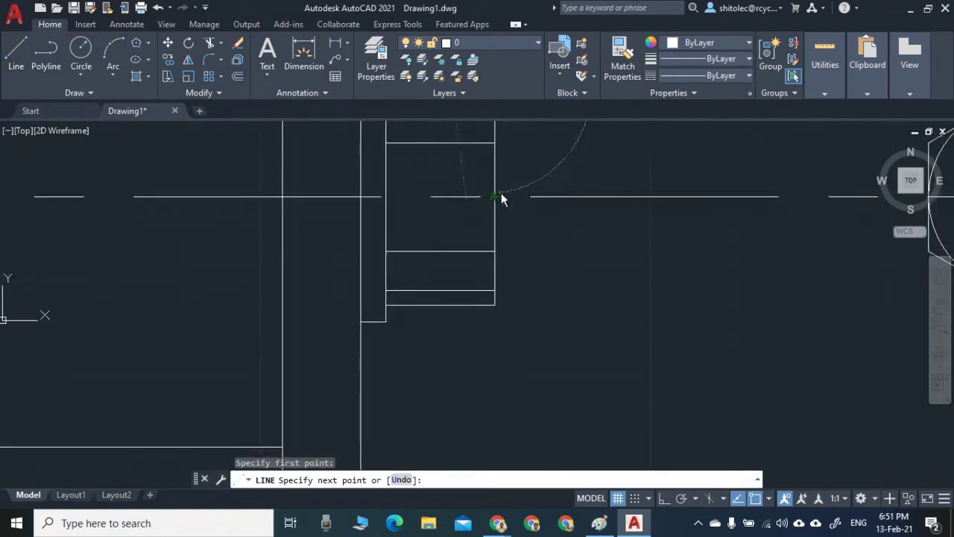
pyautogui.click(663, 497)
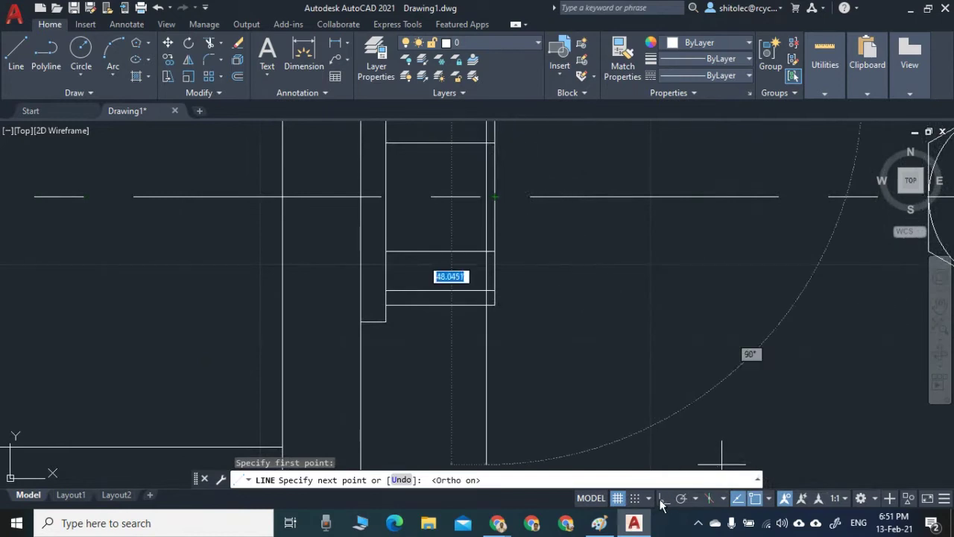
pyautogui.click(488, 303)
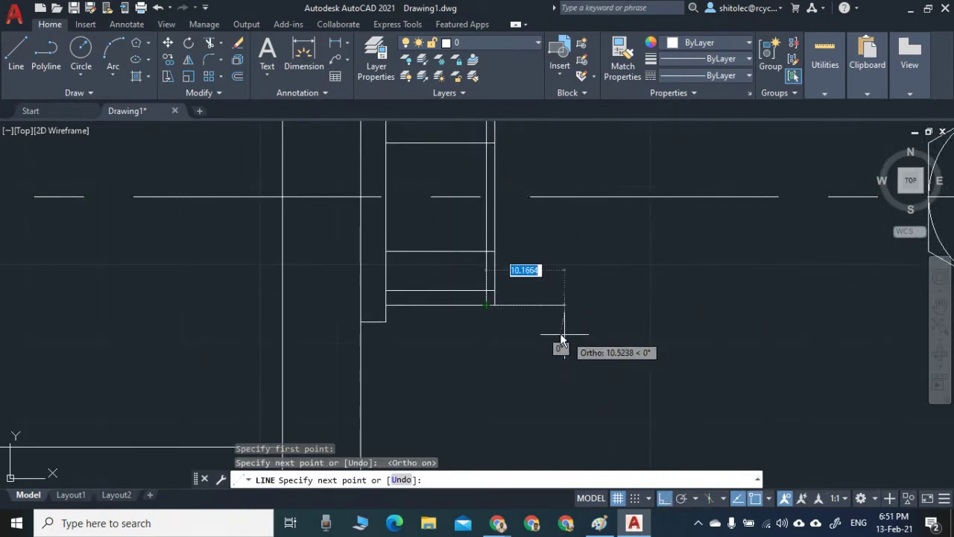
pyautogui.click(495, 295)
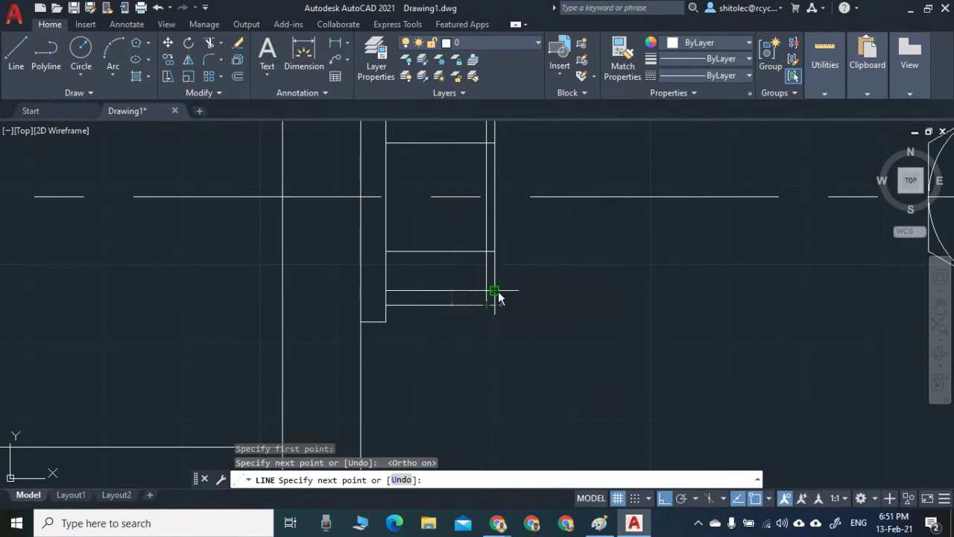
pyautogui.press('Escape')
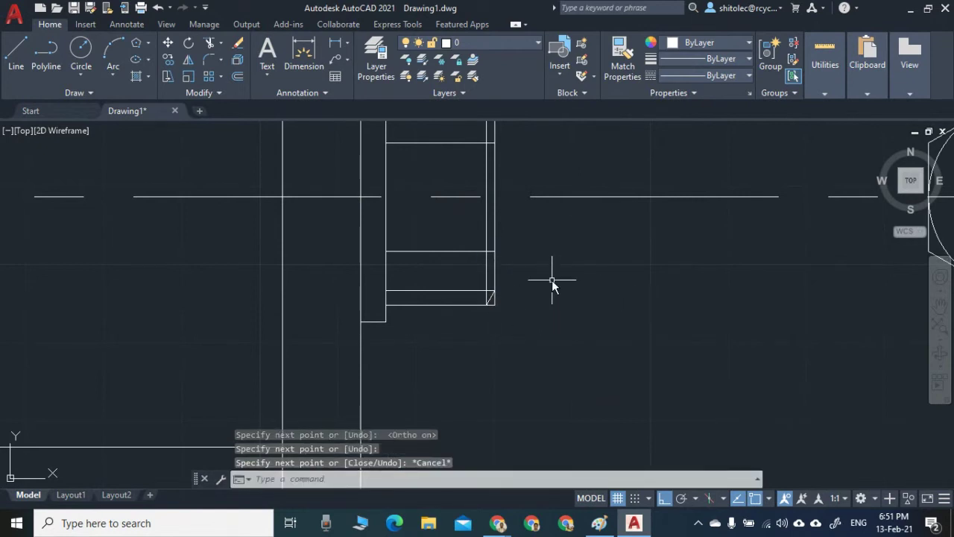
# Step: Pan to centre the nut and check the right edge lines and arc
pyautogui.moveTo(551, 279); pyautogui.dragTo(530, 376, button='middle')
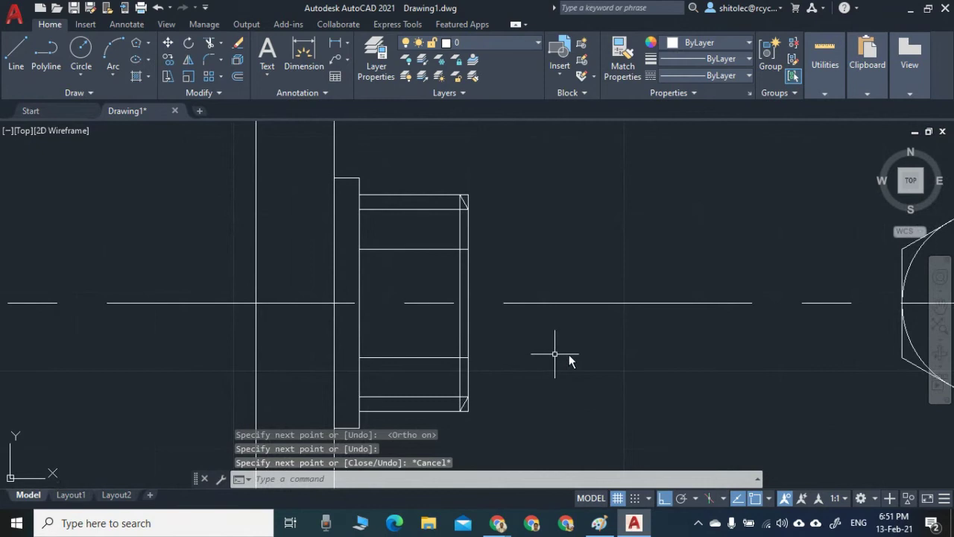
pyautogui.click(465, 339)
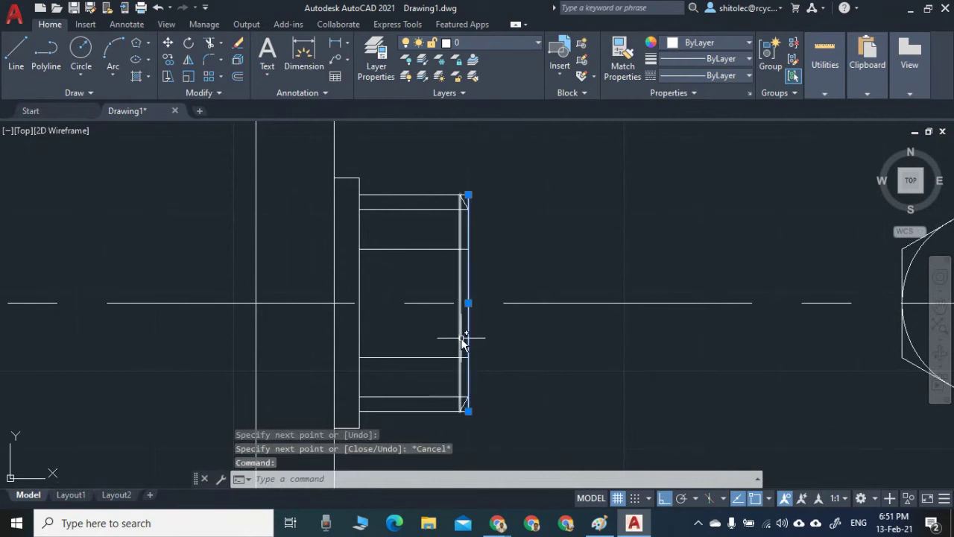
pyautogui.click(459, 336)
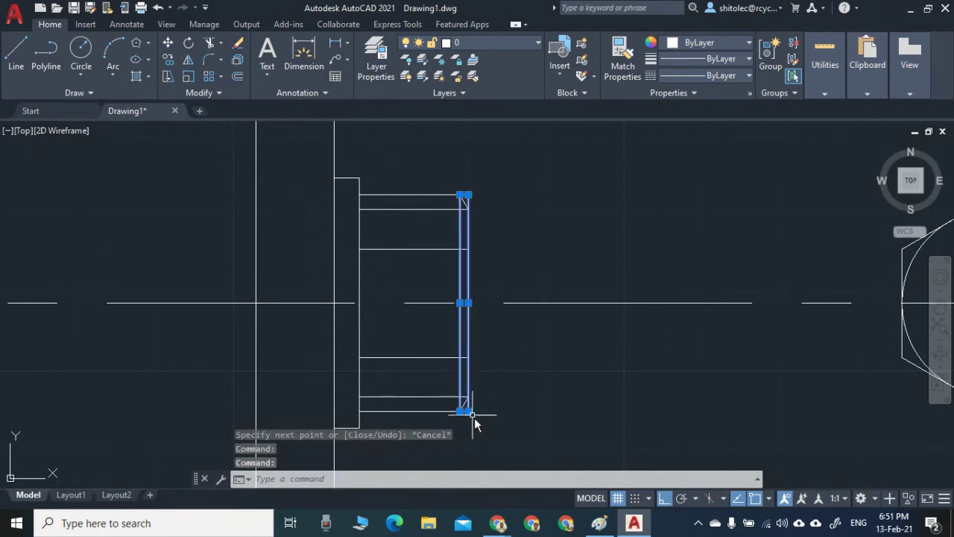
pyautogui.click(922, 372)
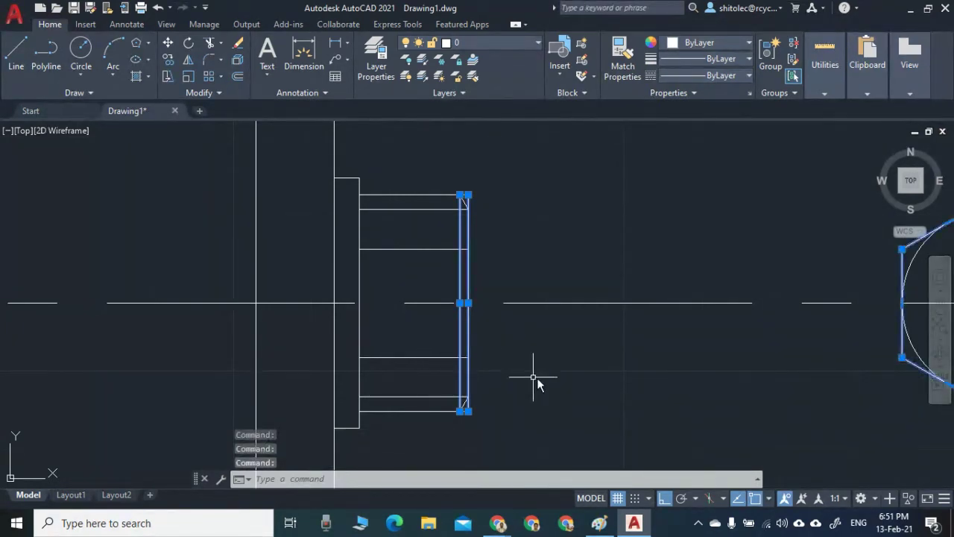
pyautogui.press('Escape')
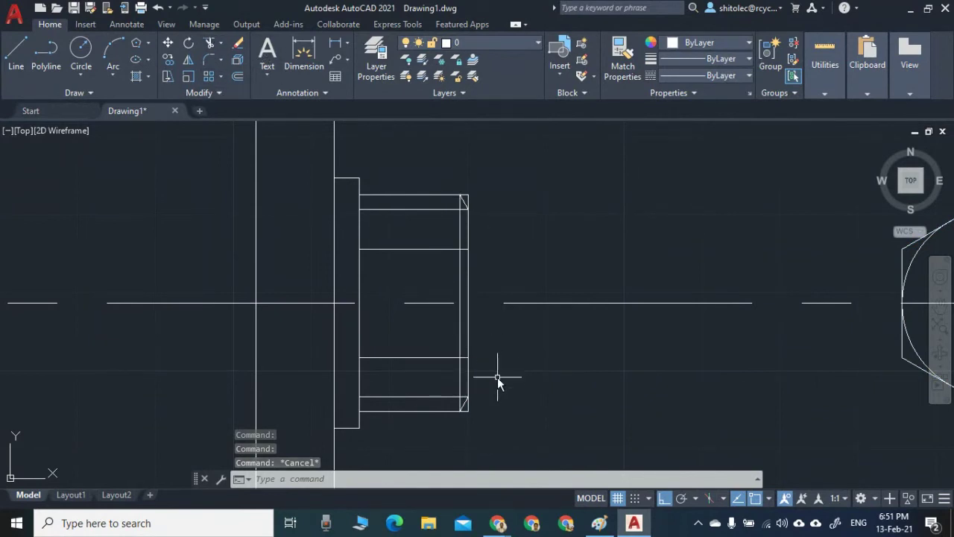
# Step: Break the nut's inner right vertical line at the lower and upper horizontal lines
pyautogui.click(462, 380)
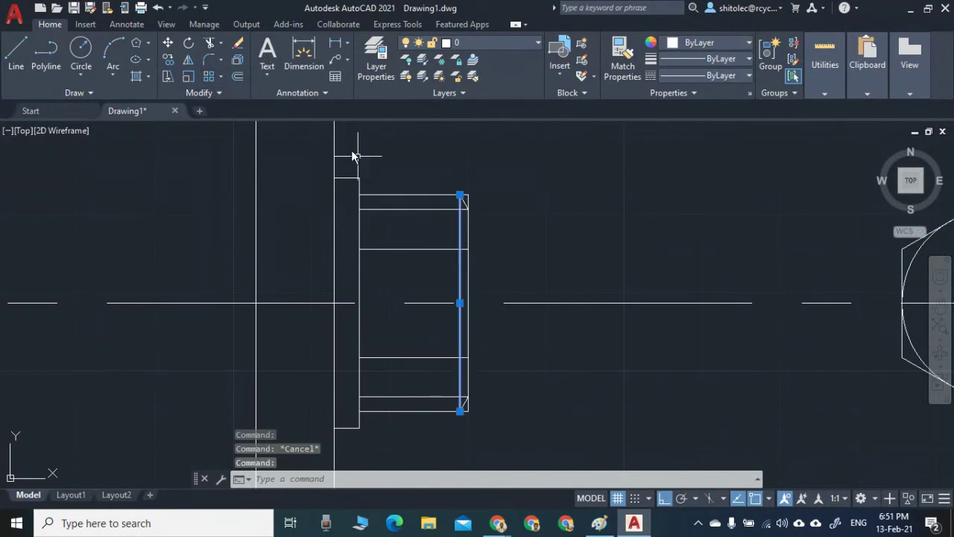
pyautogui.click(220, 92)
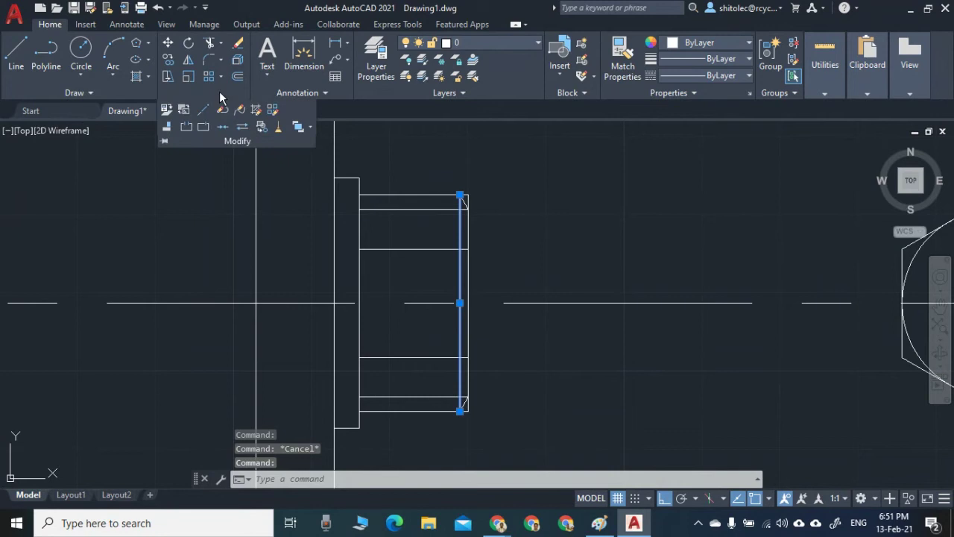
pyautogui.click(205, 128)
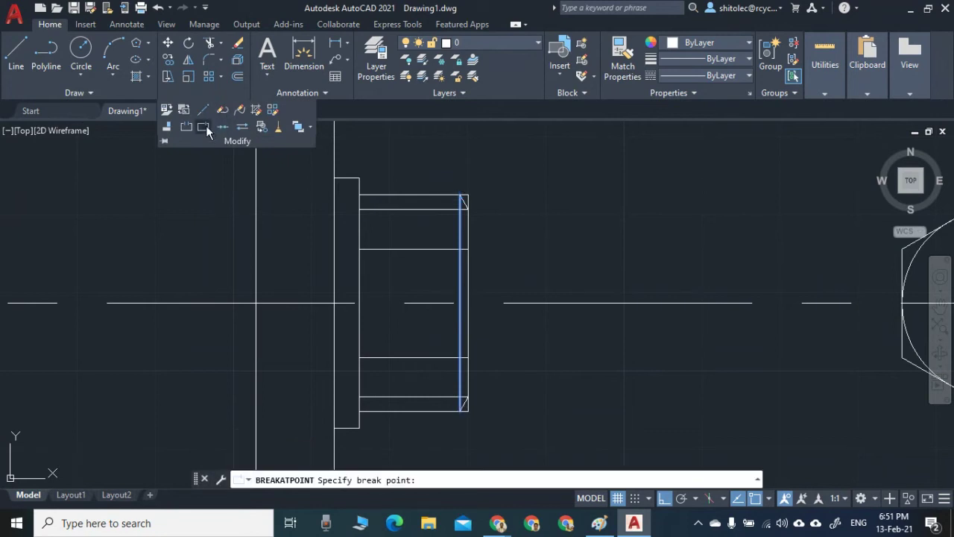
pyautogui.click(461, 362)
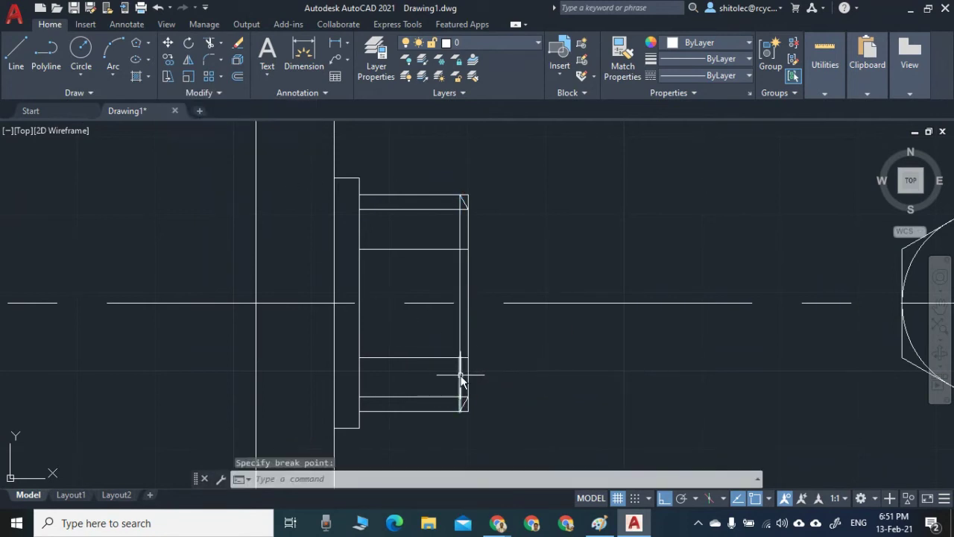
pyautogui.click(461, 380)
pyautogui.press('Escape')
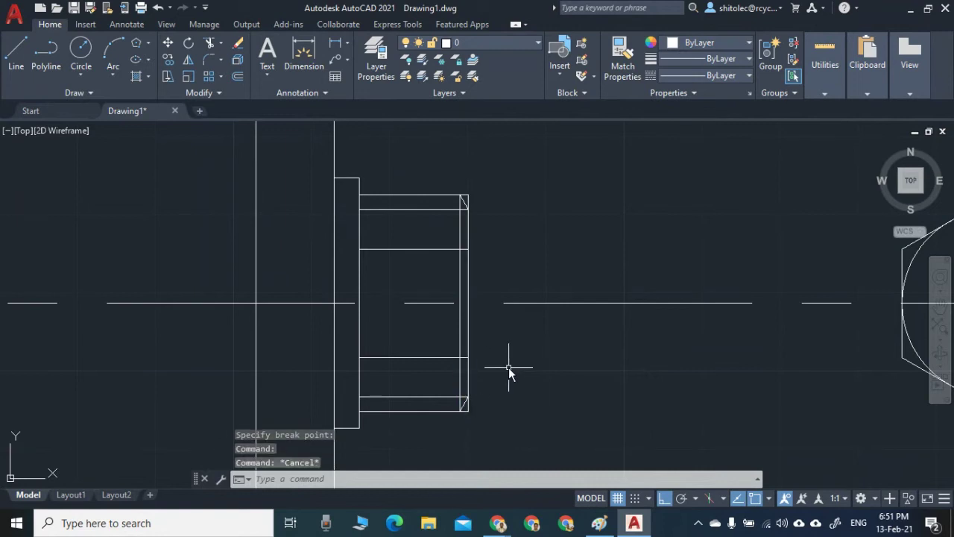
pyautogui.press('Return')
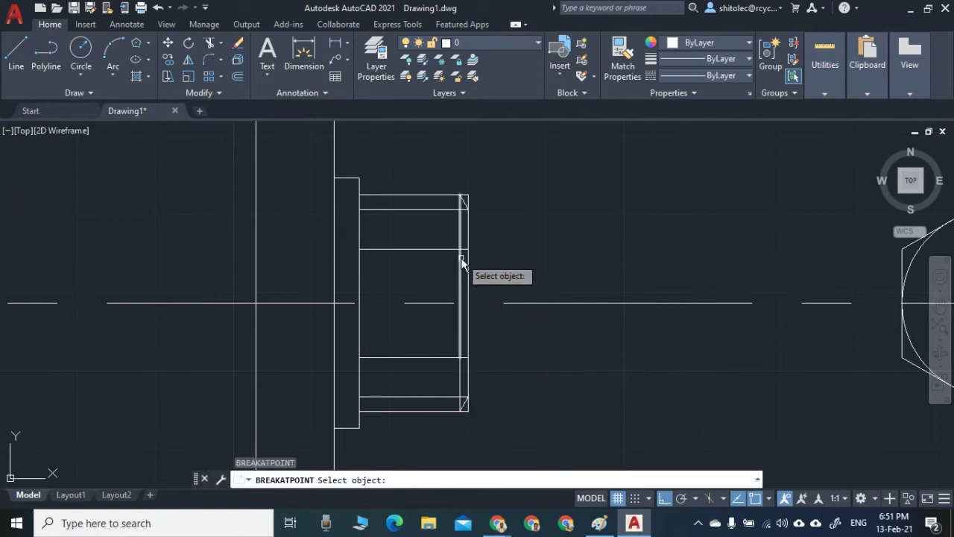
pyautogui.click(461, 258)
pyautogui.click(465, 251)
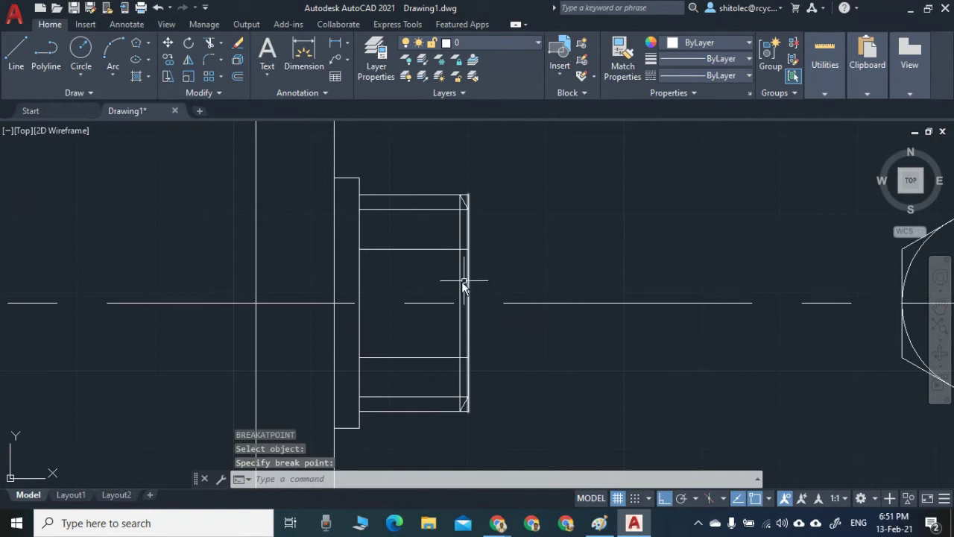
pyautogui.click(459, 287)
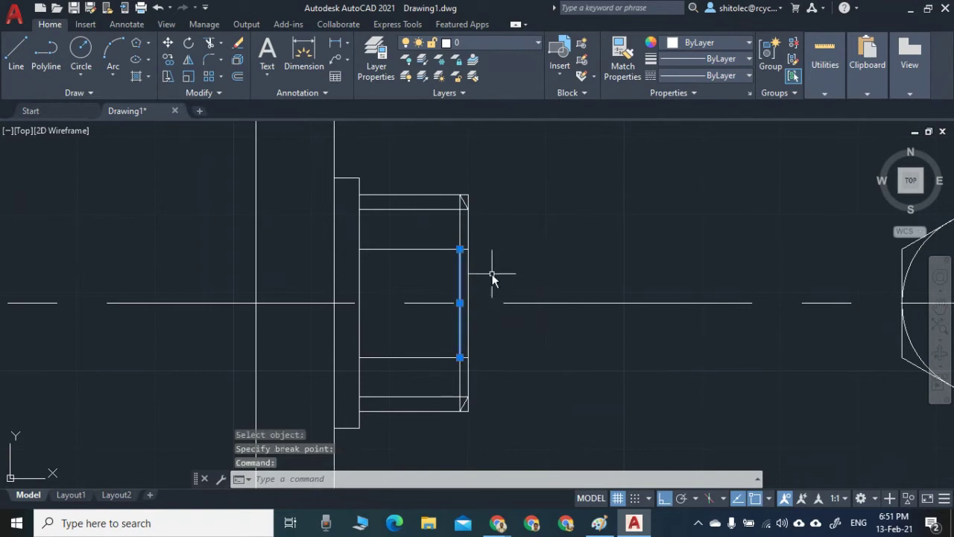
pyautogui.press('Escape')
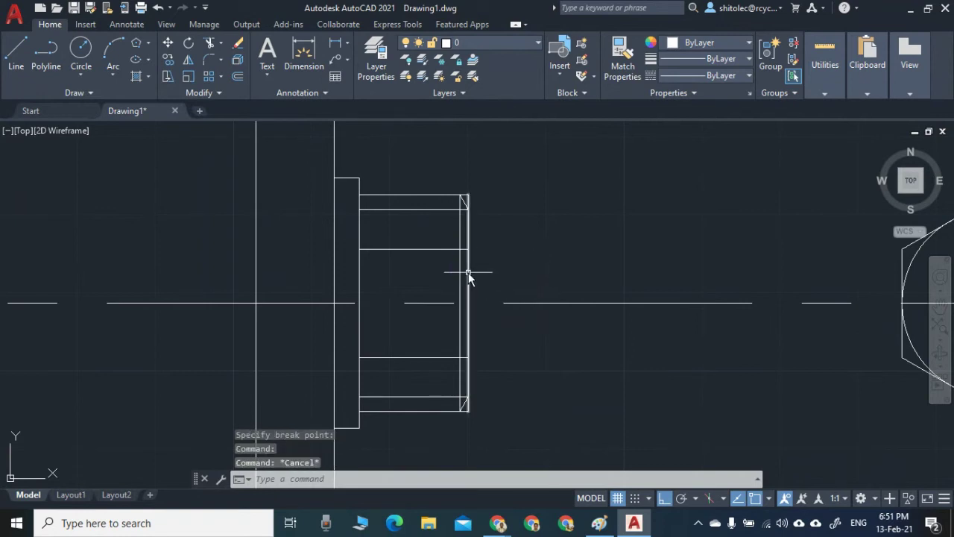
# Step: Break the nut's outer right edge at the lower and upper horizontal lines
pyautogui.press('Return')
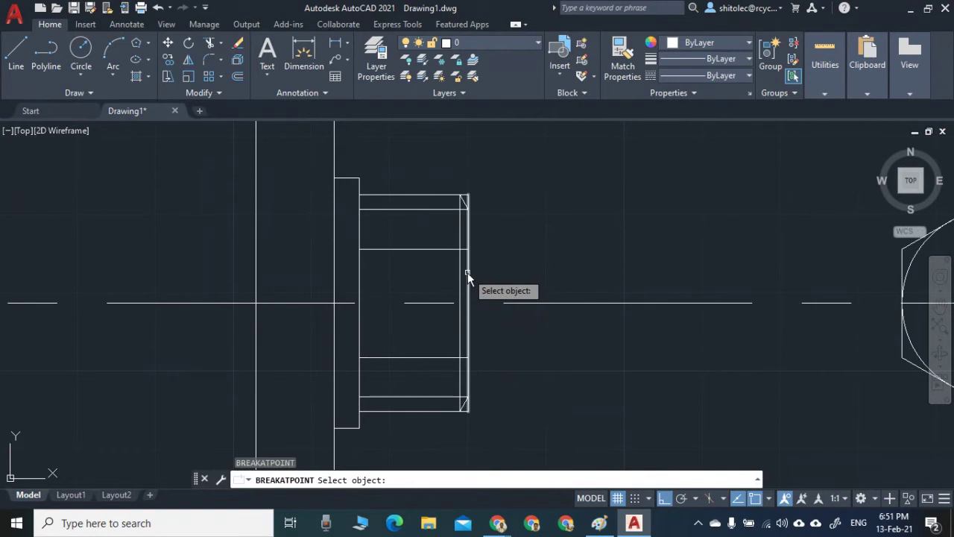
pyautogui.click(467, 272)
pyautogui.click(469, 363)
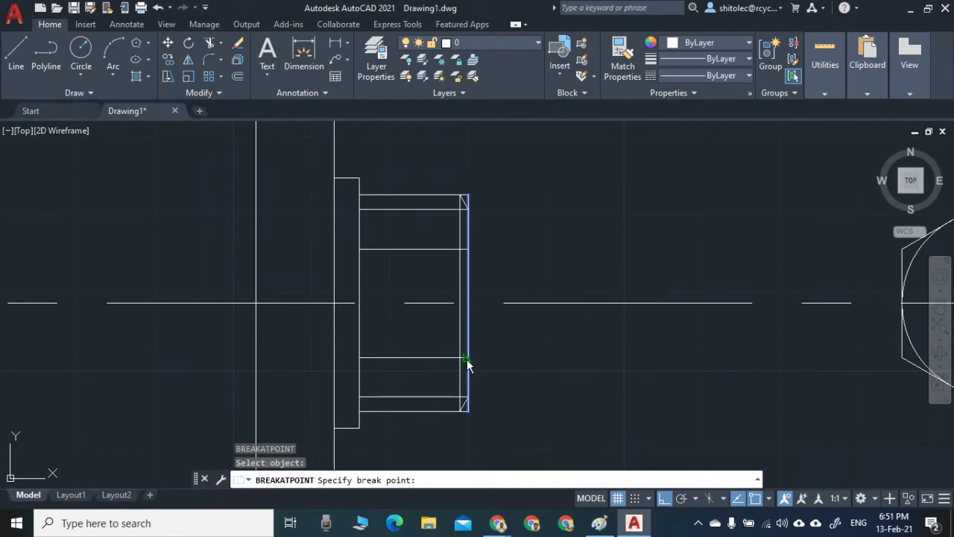
pyautogui.press('Return')
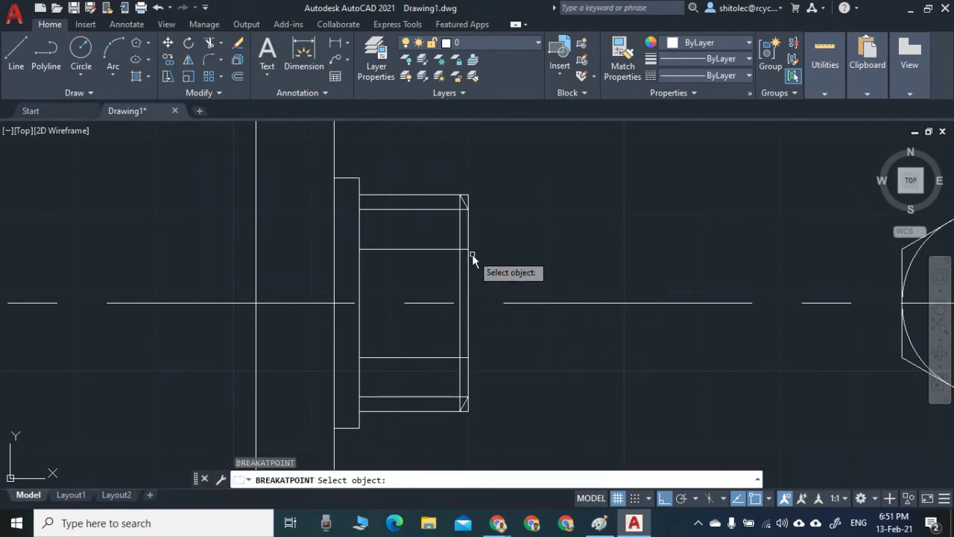
pyautogui.click(468, 240)
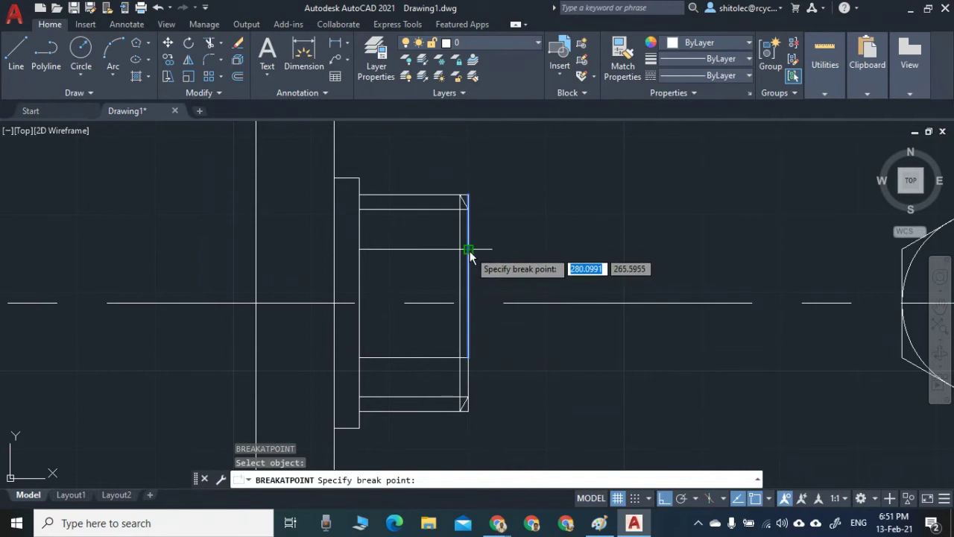
pyautogui.click(470, 252)
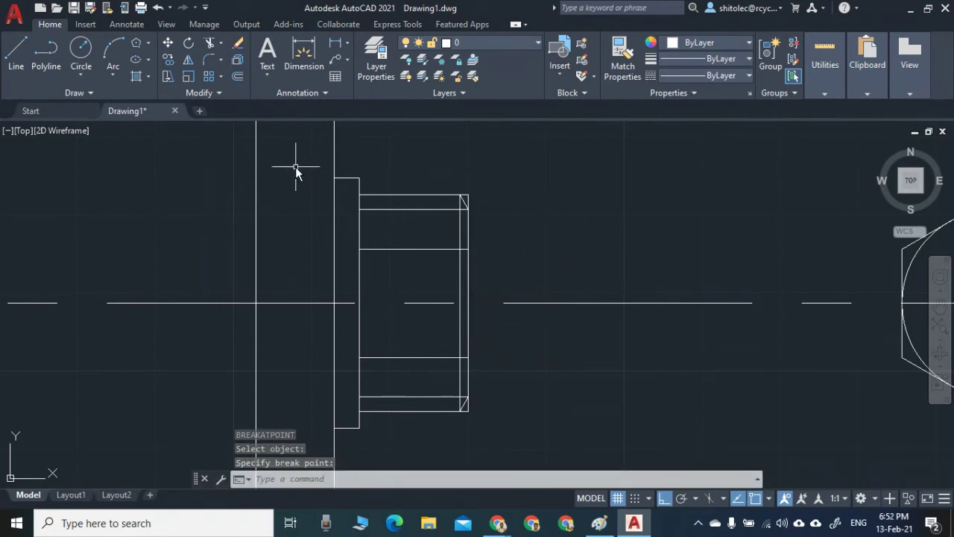
# Step: Draw a three-point chamfer arc from the lower corner through the edge to the upper corner
pyautogui.click(122, 78)
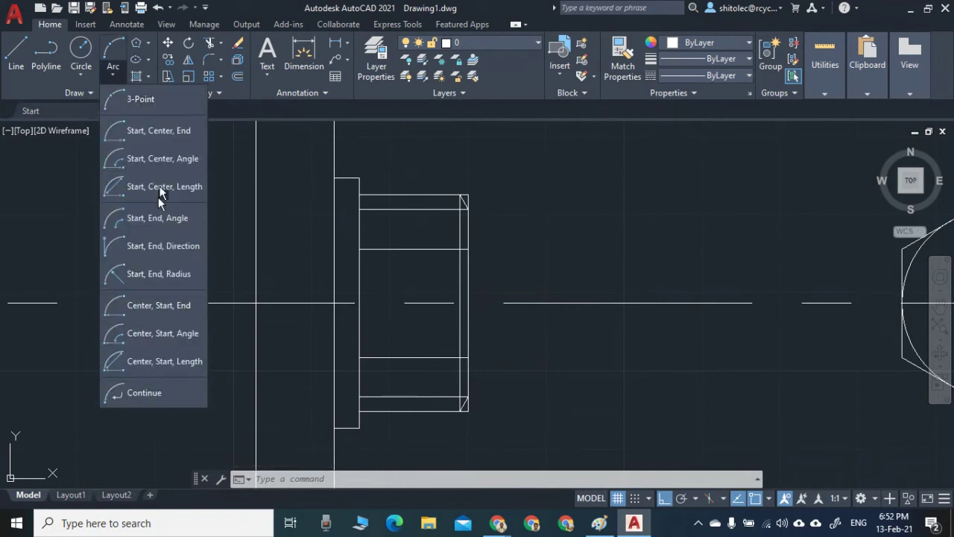
pyautogui.click(156, 103)
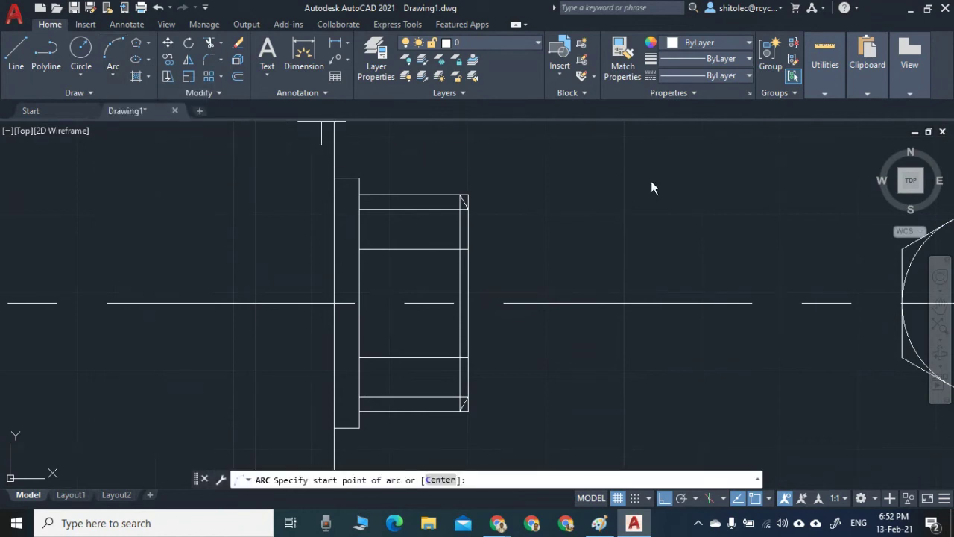
pyautogui.scroll(4, 457, 422)
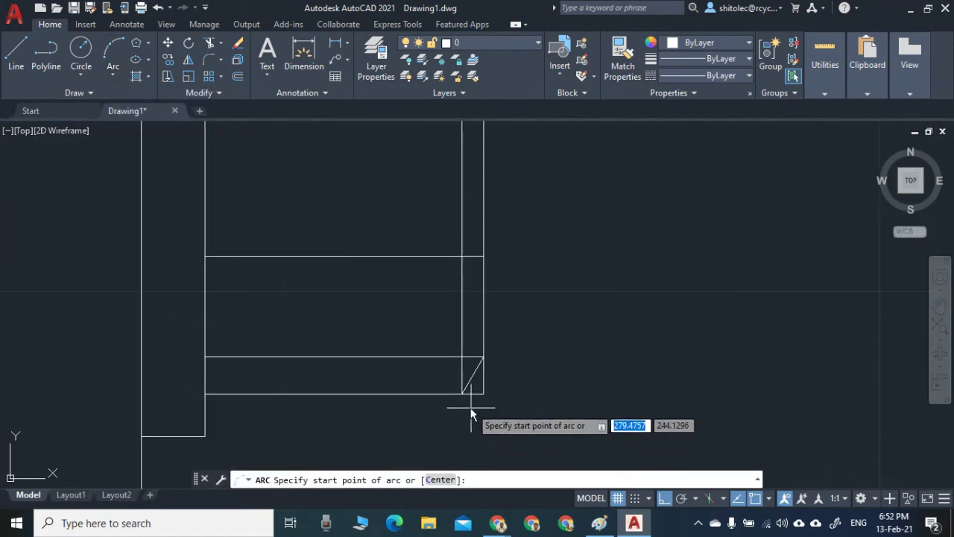
pyautogui.click(462, 393)
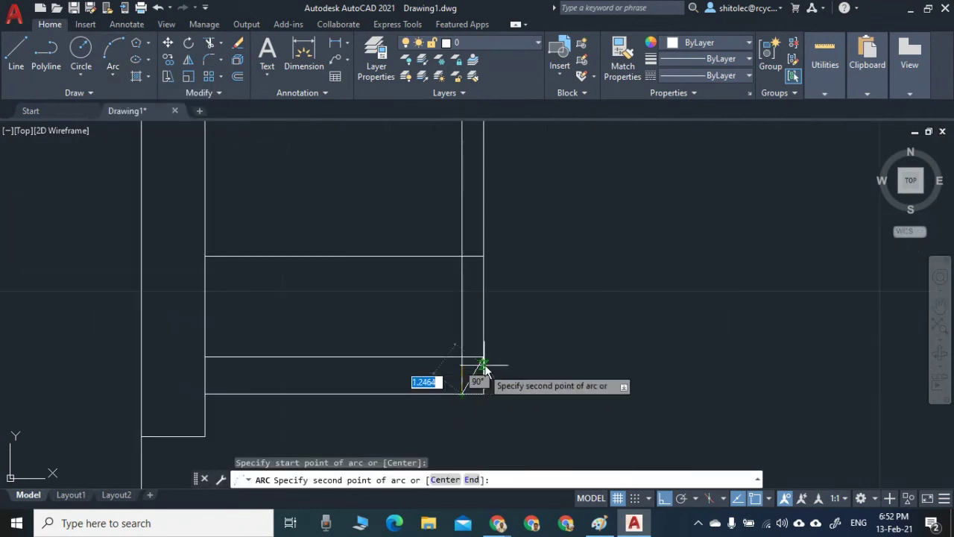
pyautogui.click(484, 325)
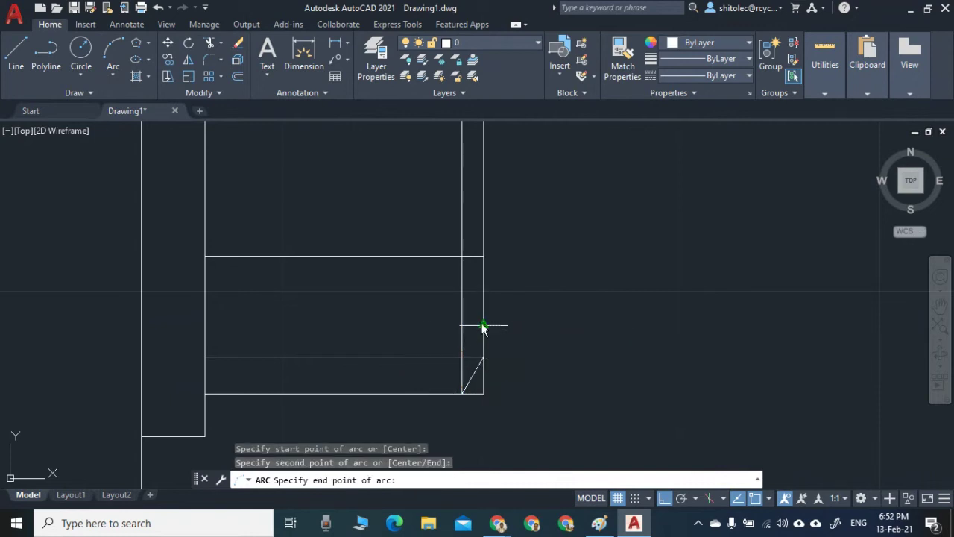
pyautogui.click(462, 257)
# Step: Draw a second three-point arc from that upper corner across the nut face to the top corner
pyautogui.press('Return')
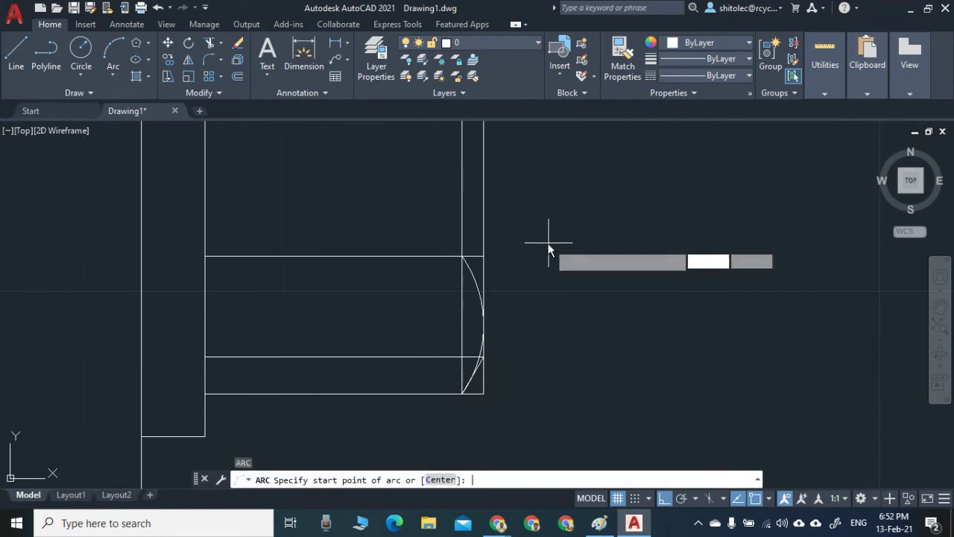
pyautogui.click(462, 257)
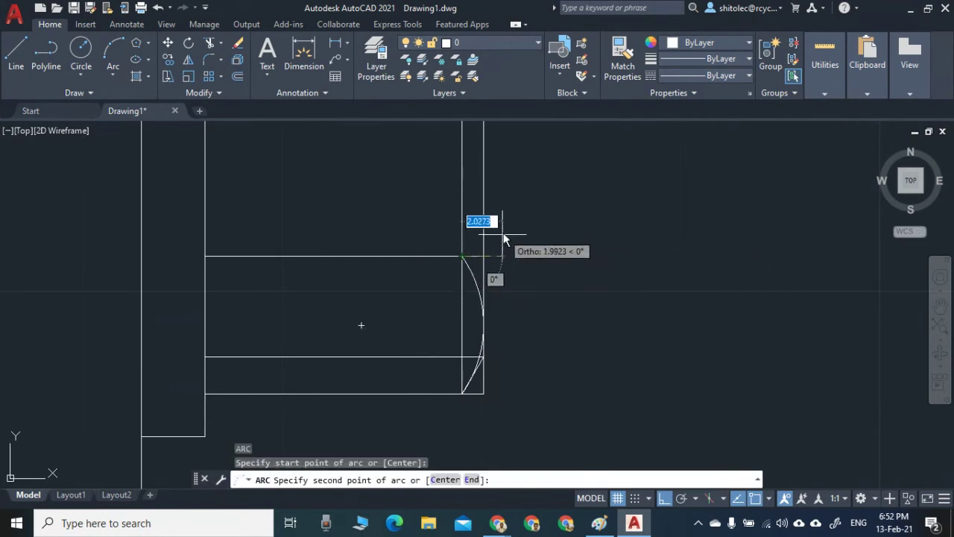
pyautogui.moveTo(496, 229); pyautogui.dragTo(451, 398, button='middle')
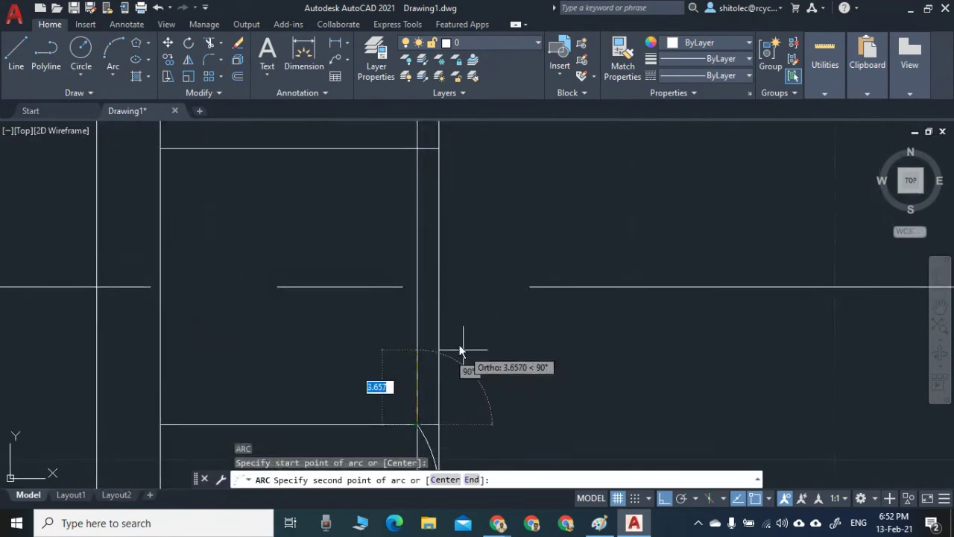
pyautogui.click(438, 287)
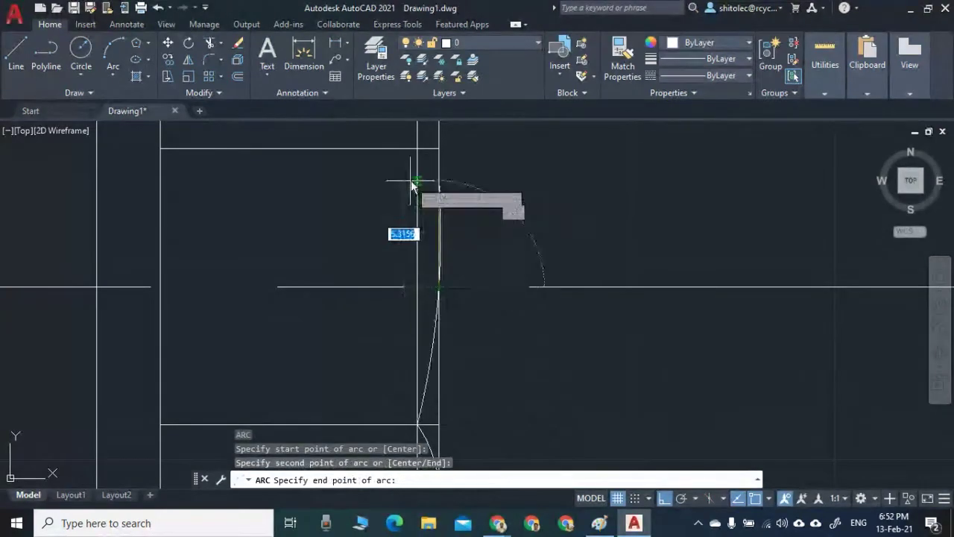
pyautogui.click(417, 148)
# Step: Draw a third three-point arc across the next nut face, corner to midpoint to corner
pyautogui.rightClick(496, 153)
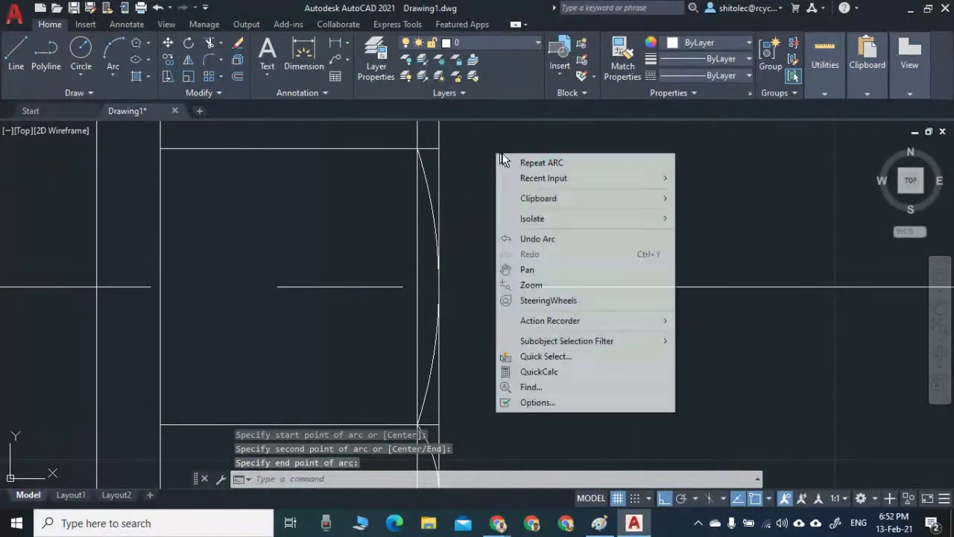
pyautogui.click(514, 160)
pyautogui.moveTo(530, 181); pyautogui.dragTo(511, 351, button='middle')
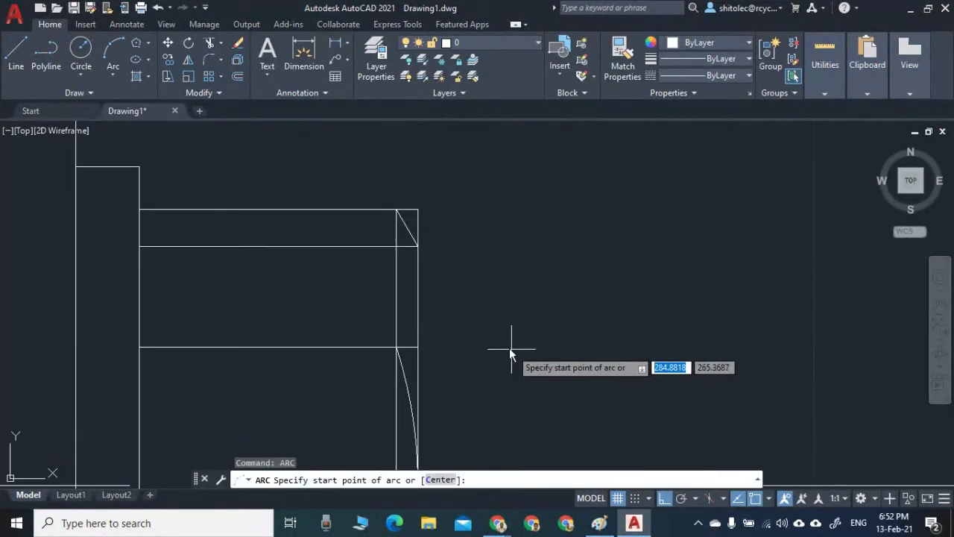
pyautogui.click(396, 348)
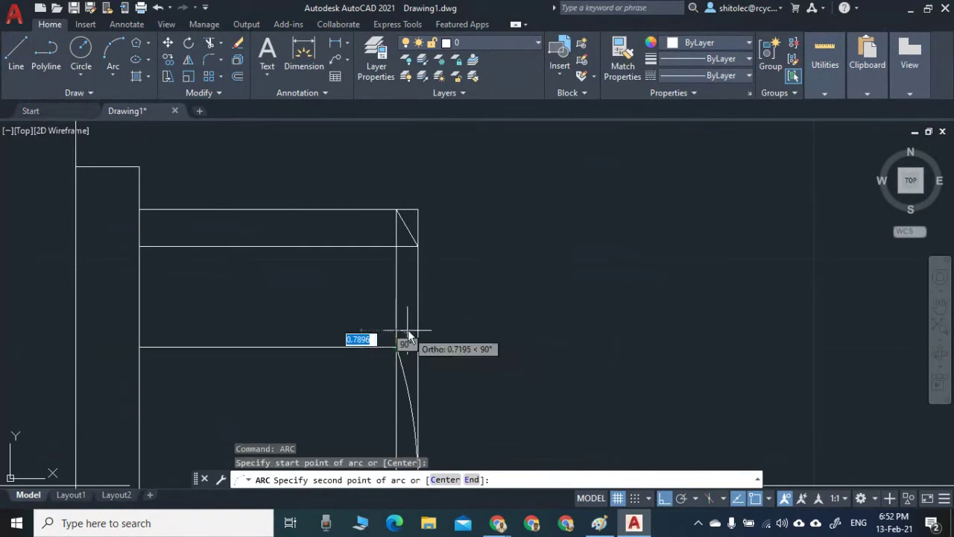
pyautogui.click(418, 280)
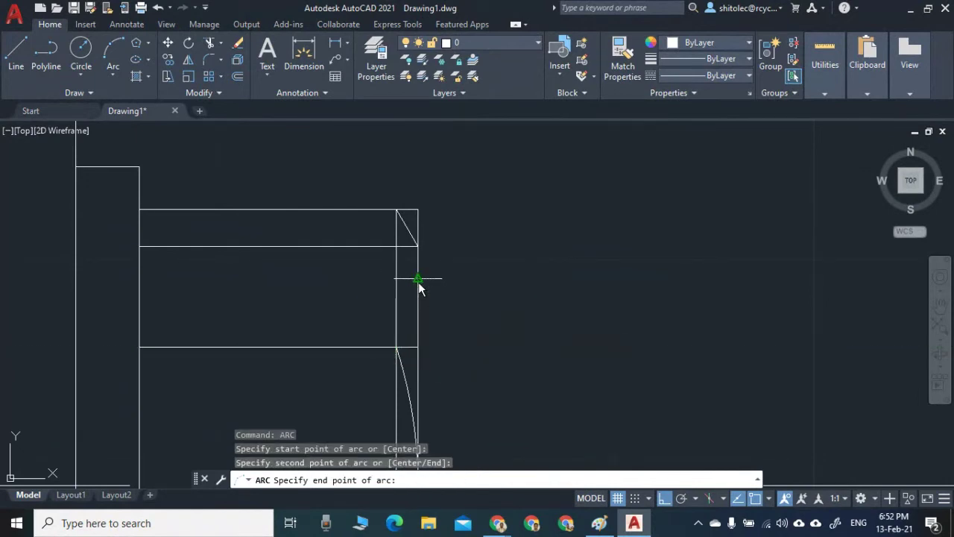
pyautogui.click(397, 211)
pyautogui.press('Escape')
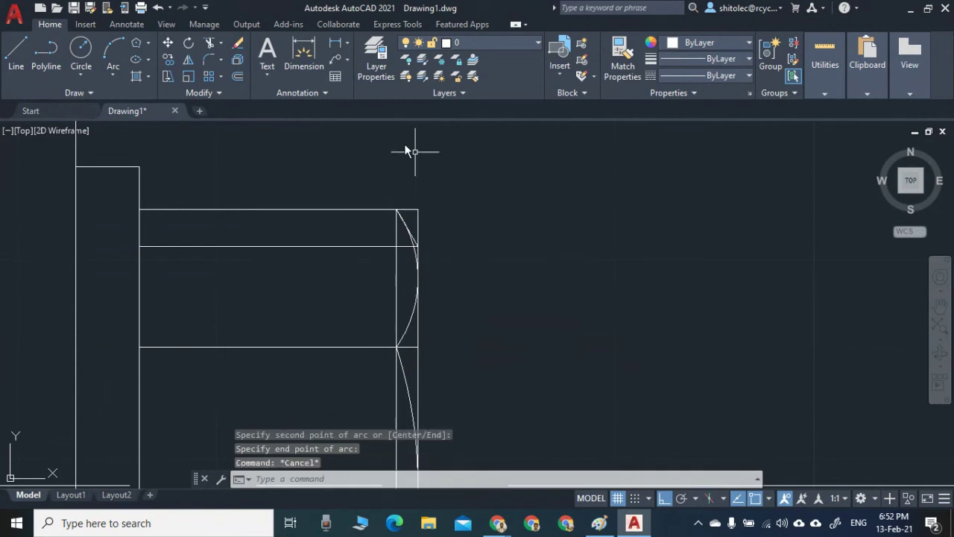
pyautogui.click(210, 44)
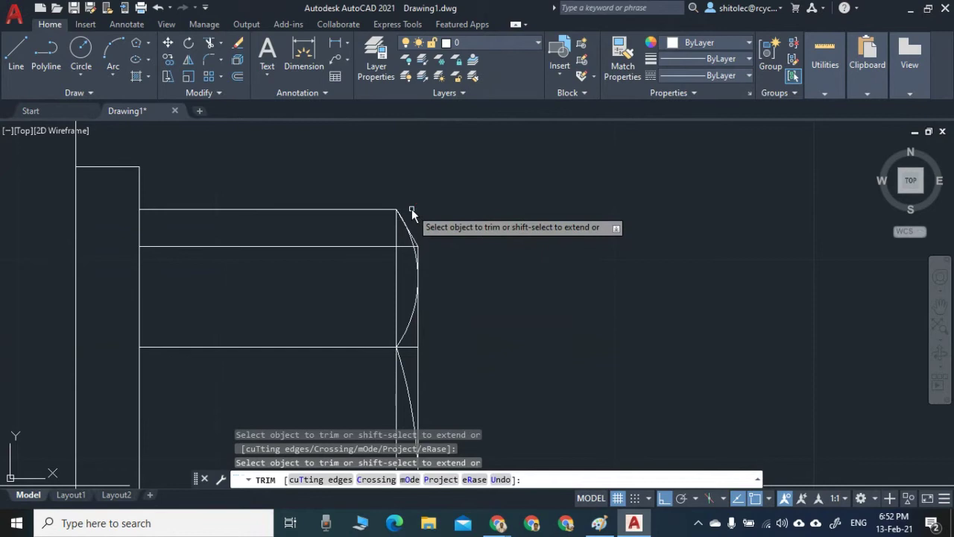
pyautogui.scroll(-2, 462, 222)
pyautogui.moveTo(568, 349); pyautogui.dragTo(531, 64, button='middle')
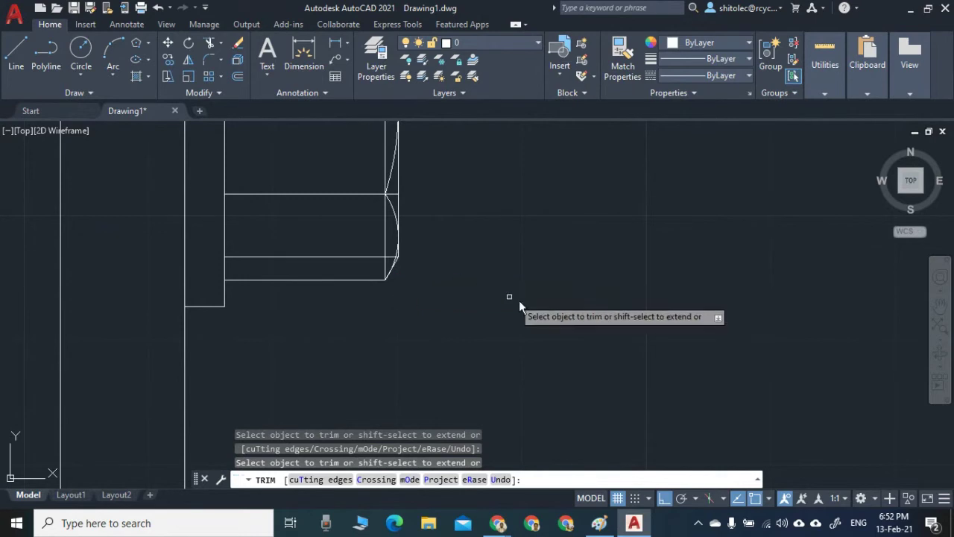
pyautogui.press('Escape')
pyautogui.scroll(-3, 495, 281)
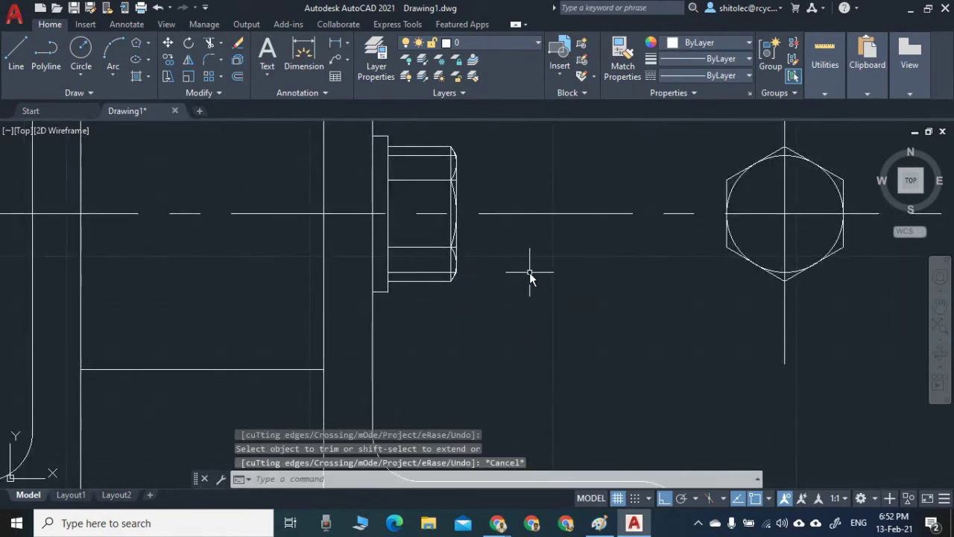
pyautogui.moveTo(529, 276)
pyautogui.mouseDown(button='middle')
pyautogui.moveTo(541, 390)
pyautogui.moveTo(630, 315)
pyautogui.mouseUp(button='middle')
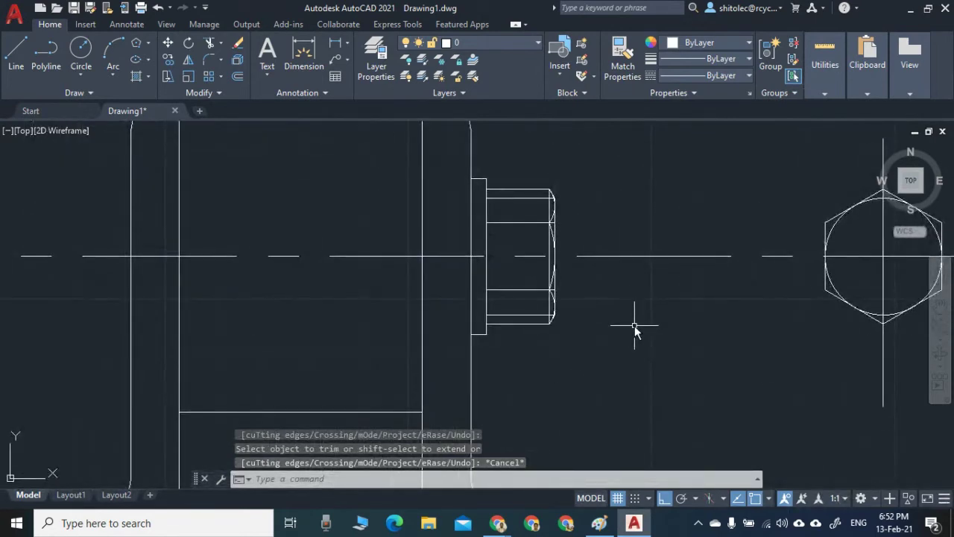
pyautogui.scroll(-2, 634, 325)
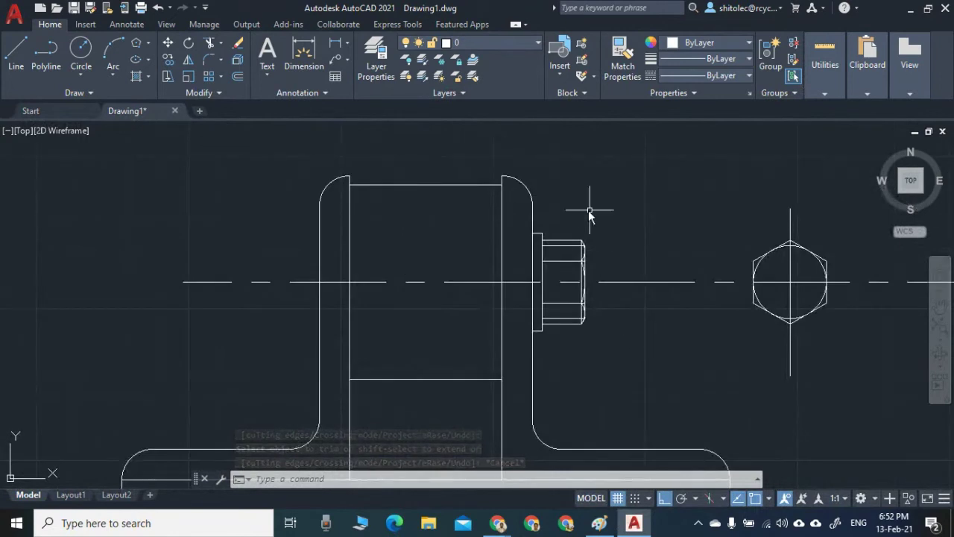
pyautogui.click(421, 182)
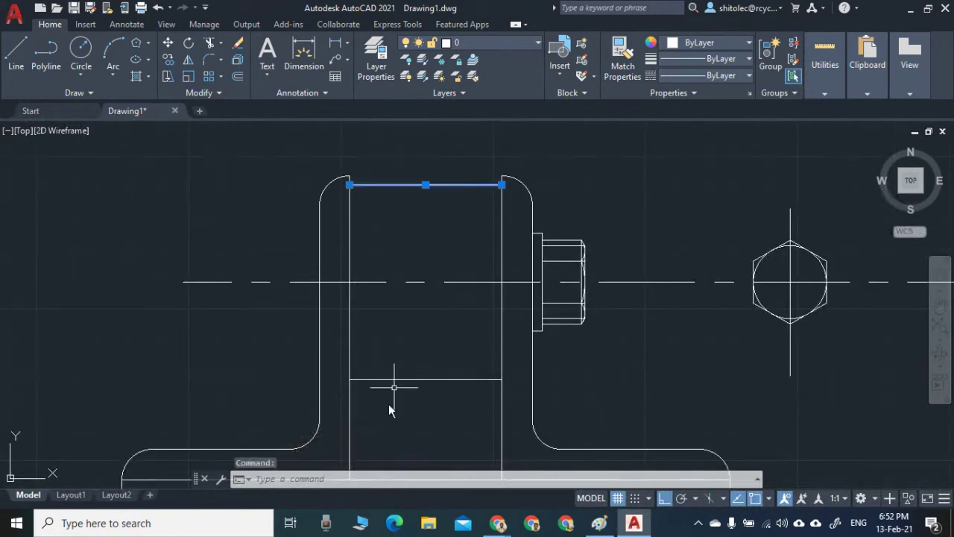
pyautogui.click(415, 378)
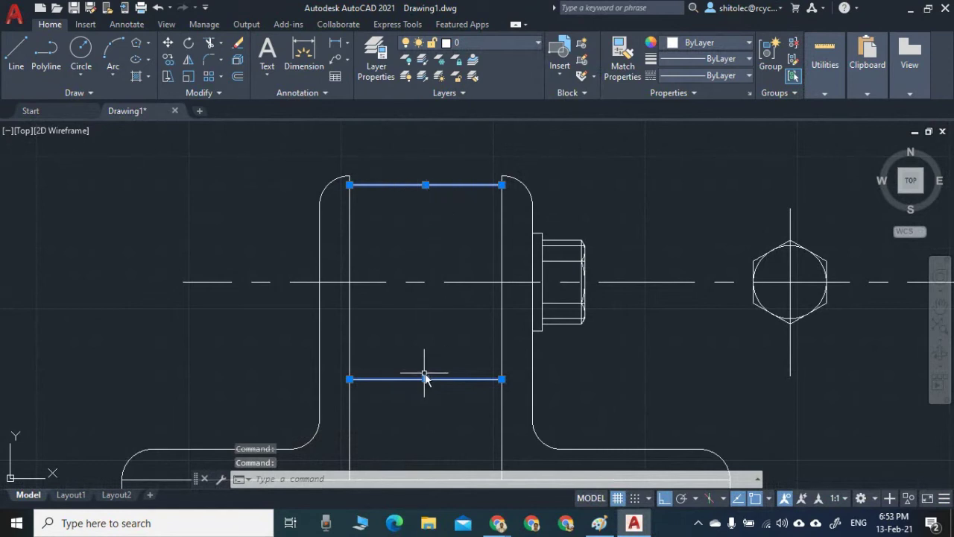
pyautogui.press('Escape')
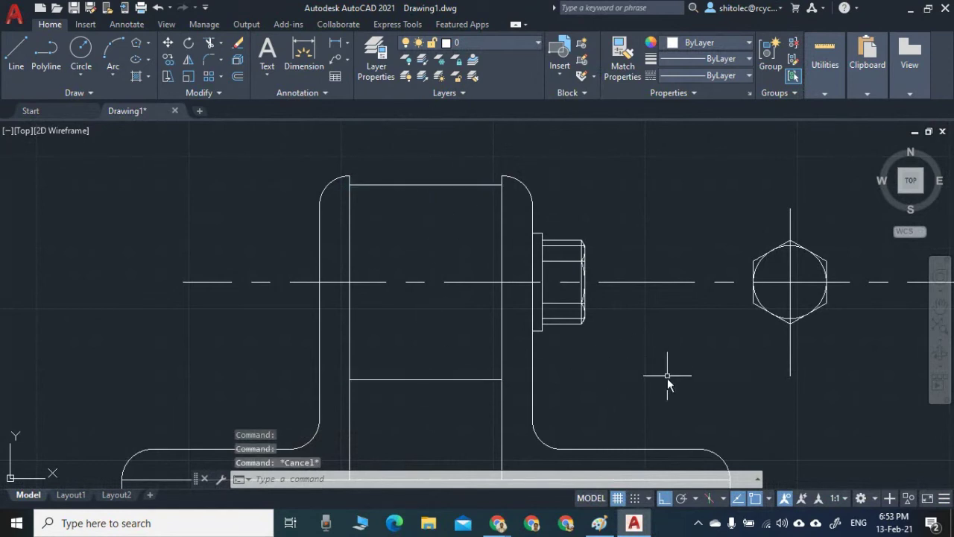
# Step: Mirror the selected right nut and washer about the bracket's vertical centre line, keeping the originals
pyautogui.click(640, 368)
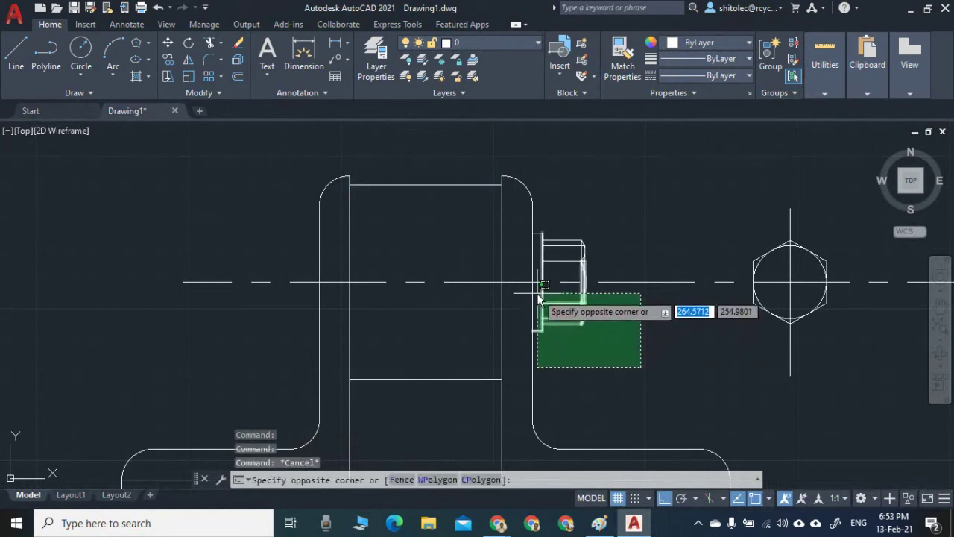
pyautogui.click(537, 293)
pyautogui.click(627, 264)
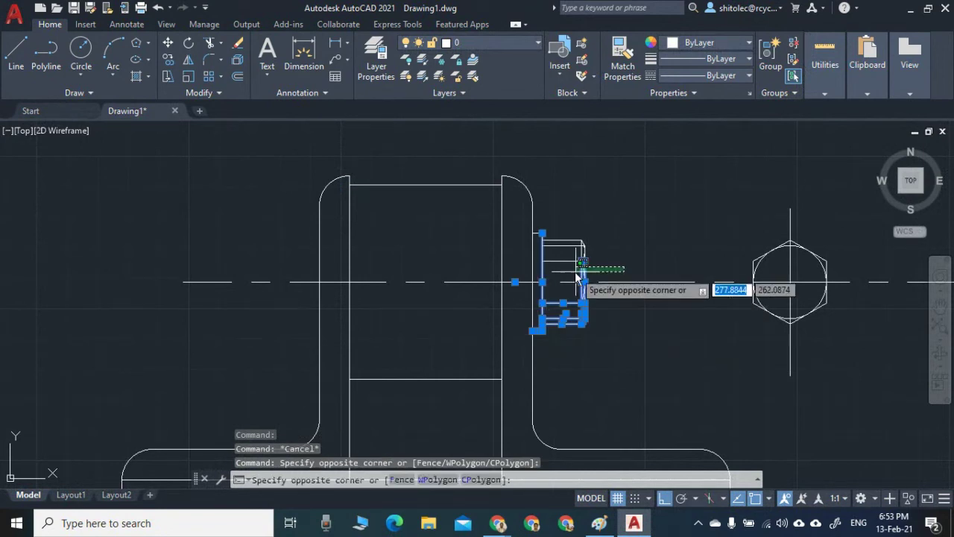
pyautogui.click(549, 226)
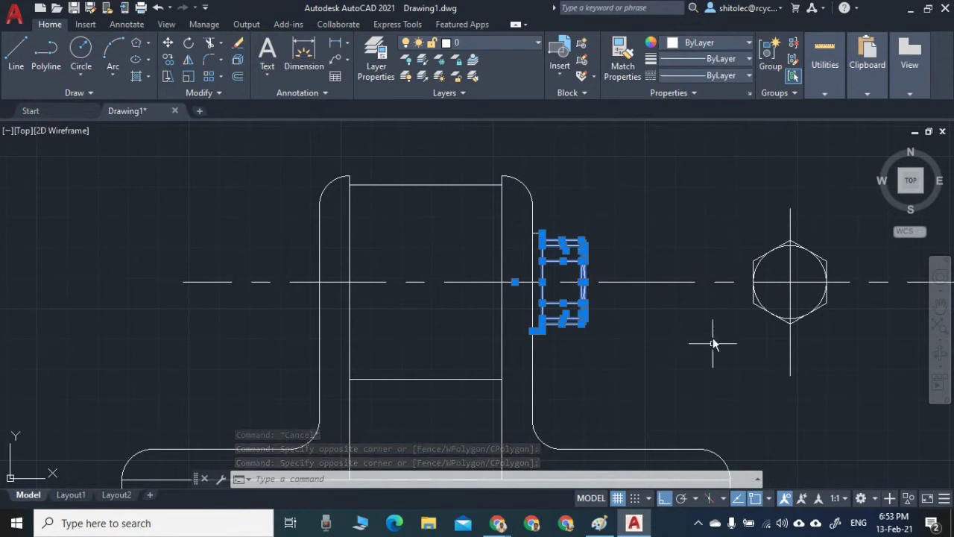
pyautogui.click(188, 60)
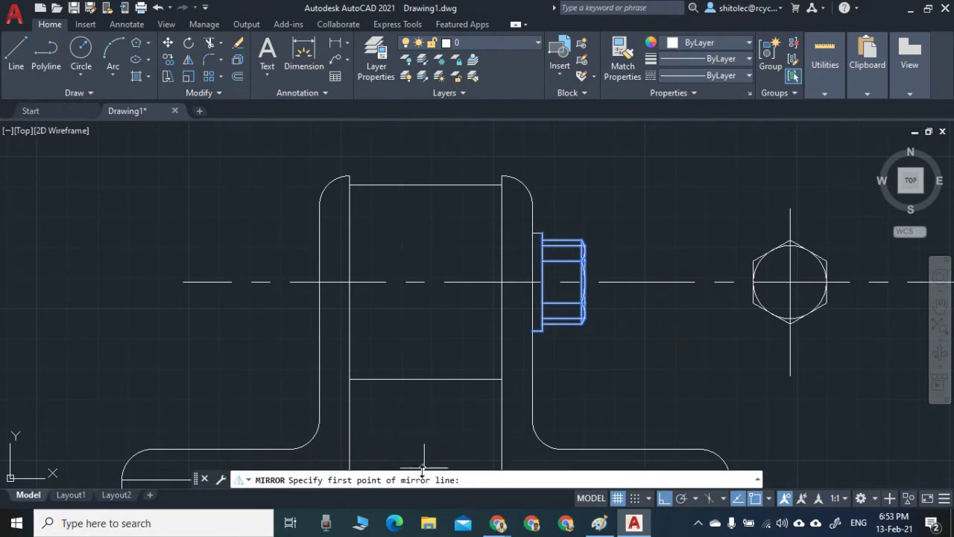
pyautogui.click(427, 185)
pyautogui.click(426, 380)
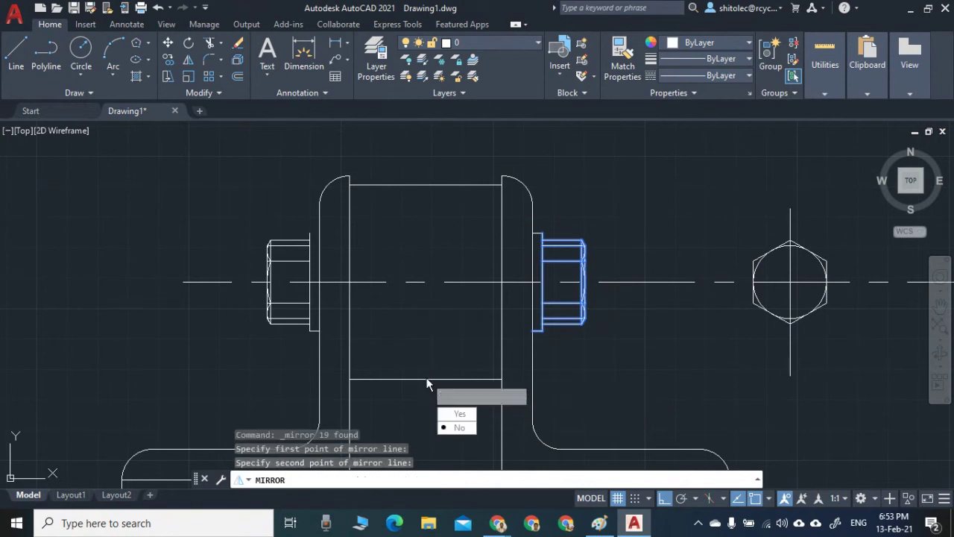
pyautogui.click(463, 427)
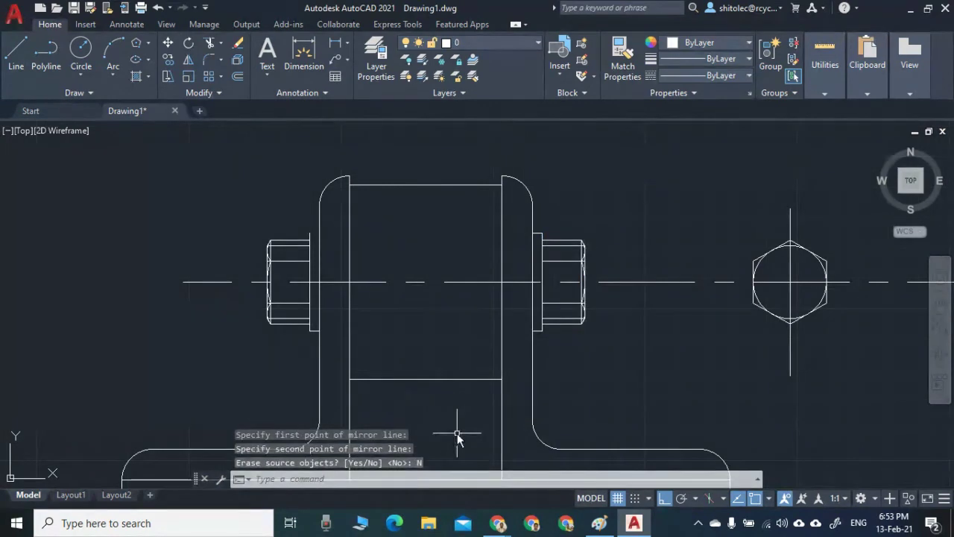
pyautogui.moveTo(714, 361)
pyautogui.mouseDown(button='middle')
pyautogui.moveTo(582, 367)
pyautogui.moveTo(601, 355)
pyautogui.mouseUp(button='middle')
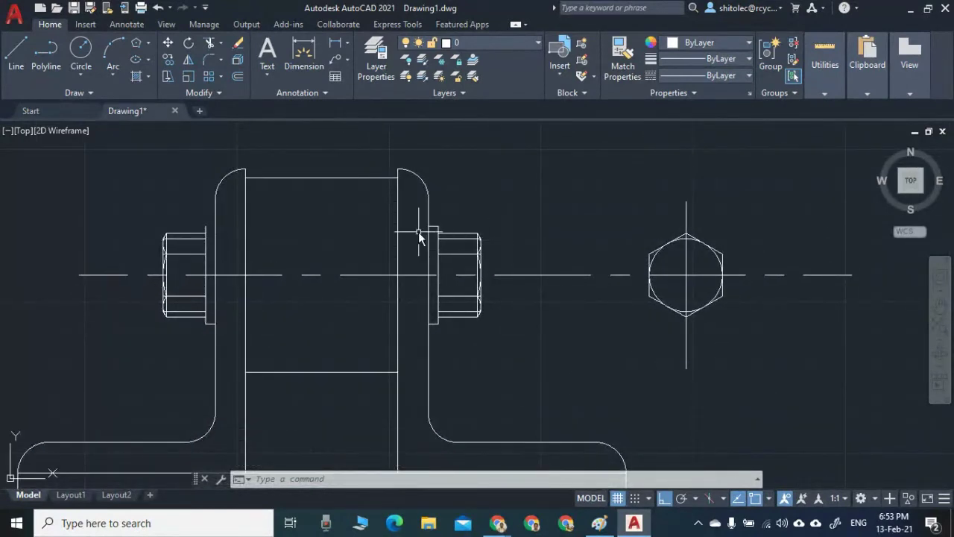
# Step: Draw a short horizontal line from the left washer's top corner to the bracket edge
pyautogui.scroll(4, 161, 211)
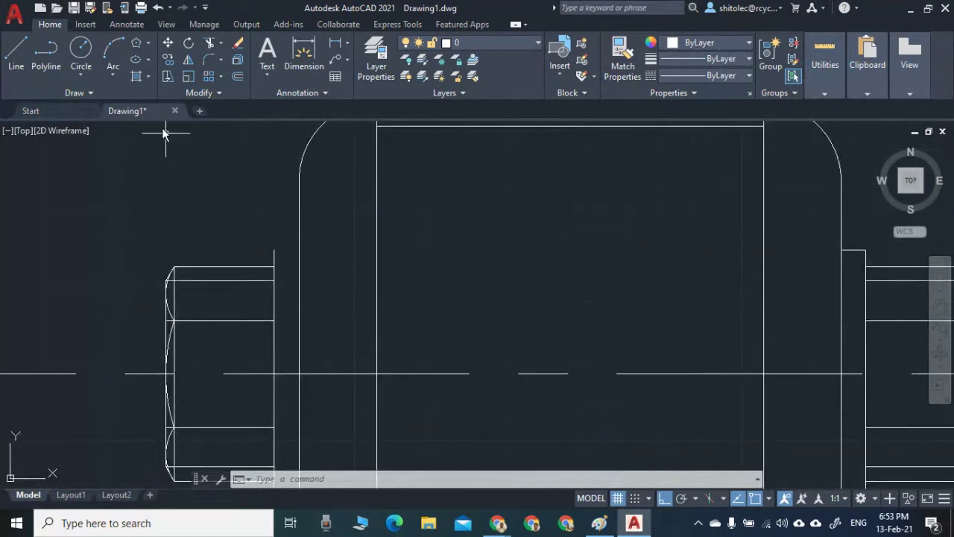
pyautogui.click(15, 49)
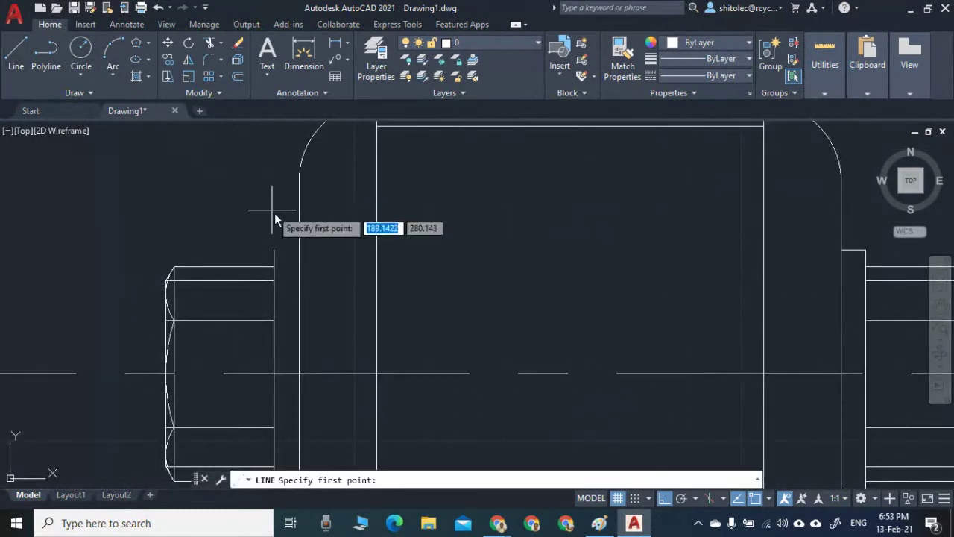
pyautogui.click(273, 250)
pyautogui.click(298, 251)
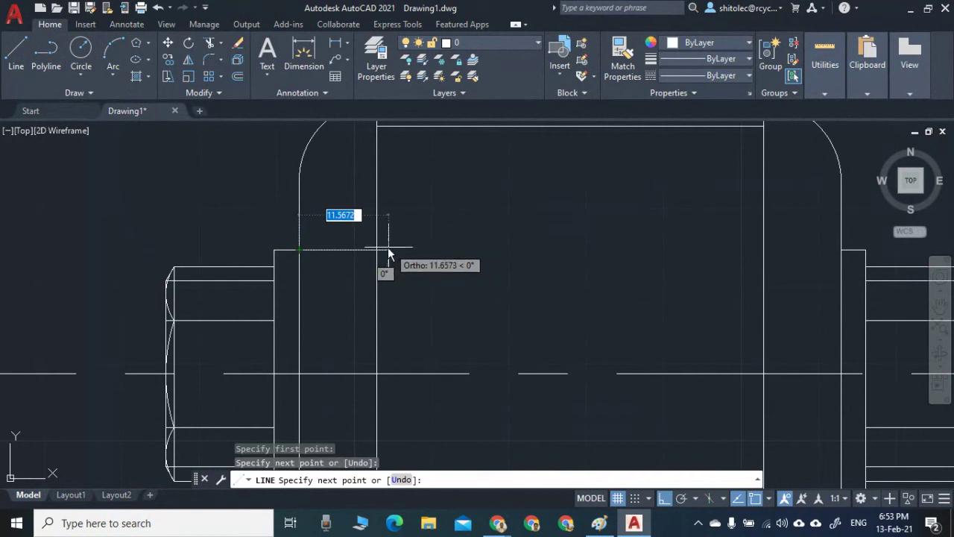
pyautogui.press('Return')
pyautogui.scroll(-3, 462, 255)
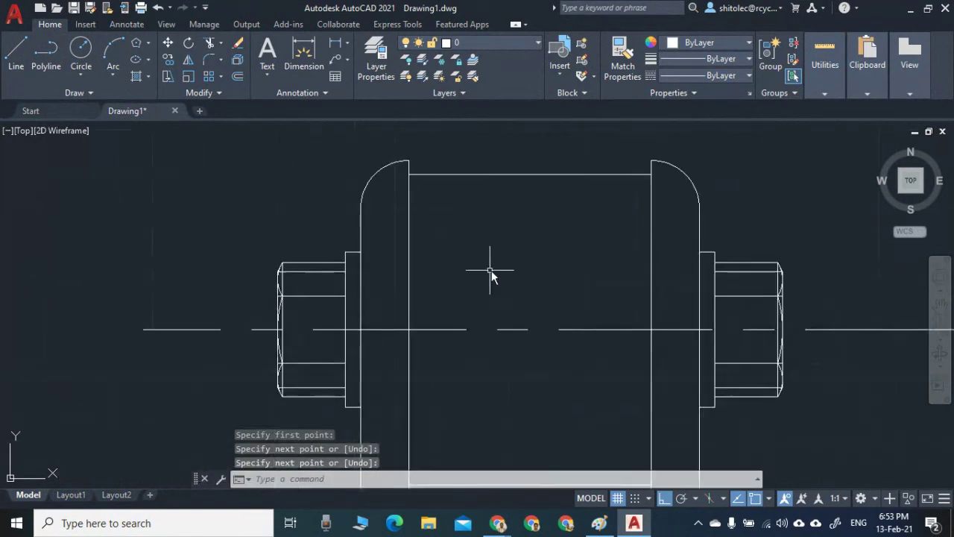
pyautogui.scroll(1, 445, 212)
pyautogui.scroll(-3, 469, 246)
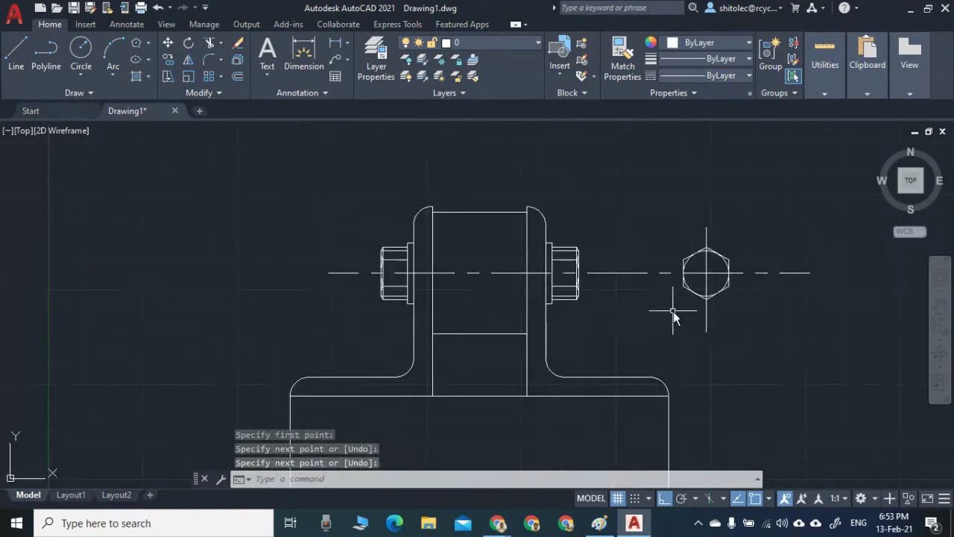
pyautogui.scroll(-1, 597, 301)
pyautogui.scroll(2, 559, 265)
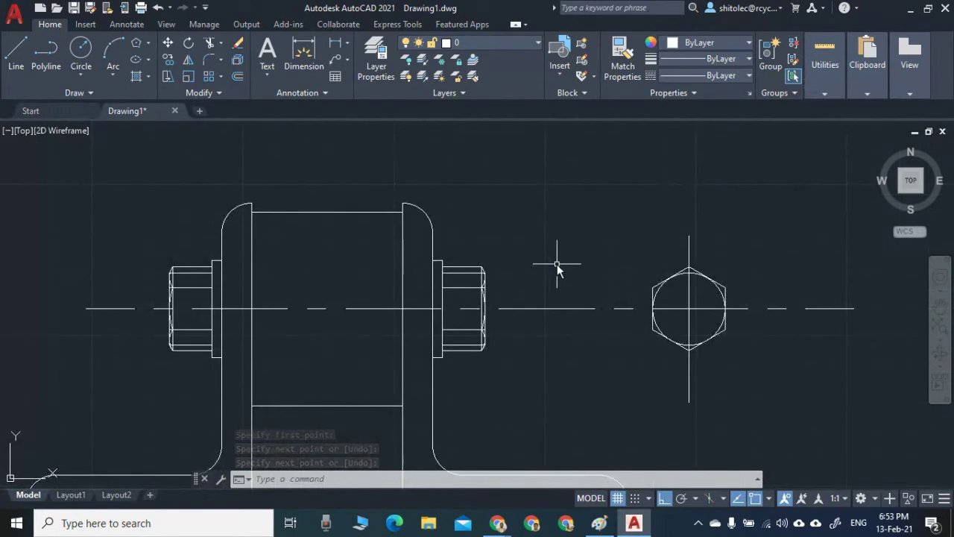
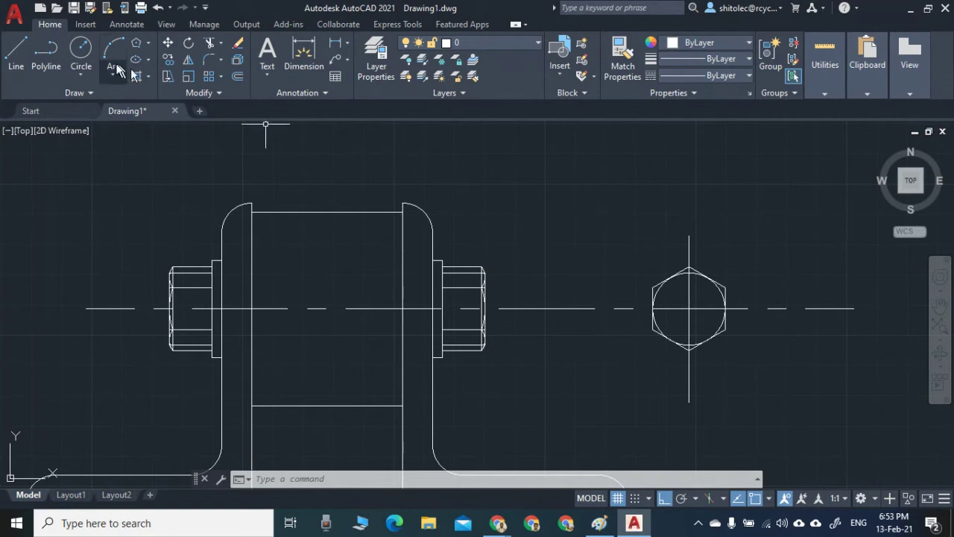
# Step: Draw a radius-8 circle at the hexagon's centre, then check the assignment sheet in Paint
pyautogui.click(87, 47)
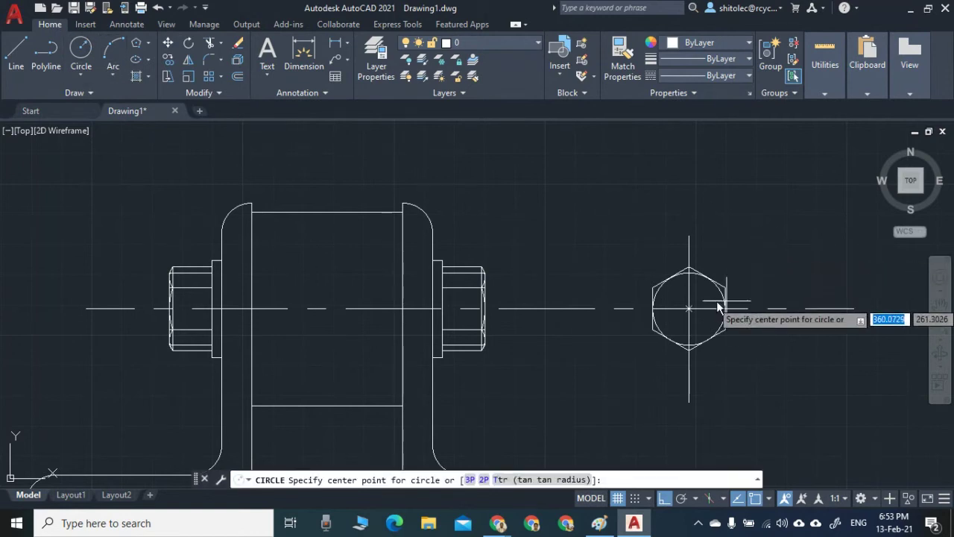
pyautogui.click(688, 309)
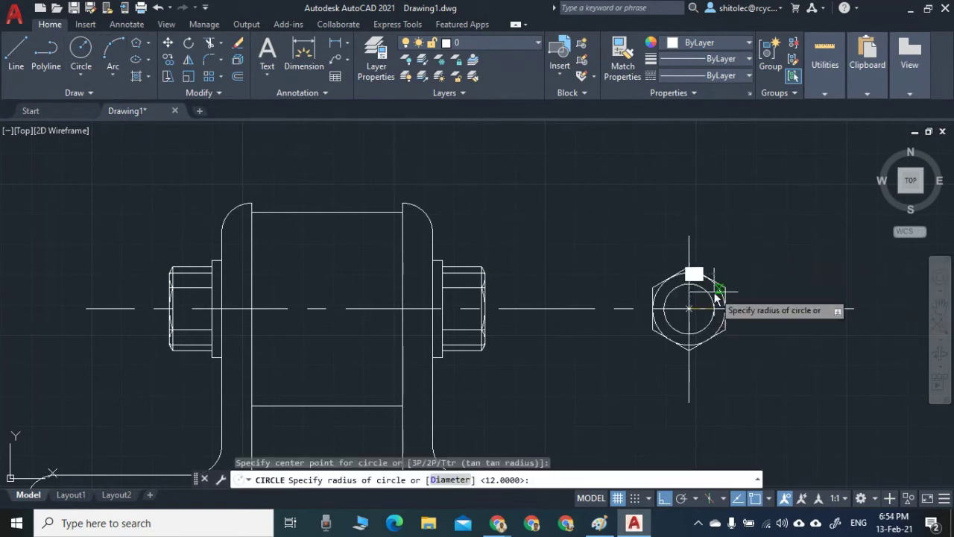
pyautogui.write('8')
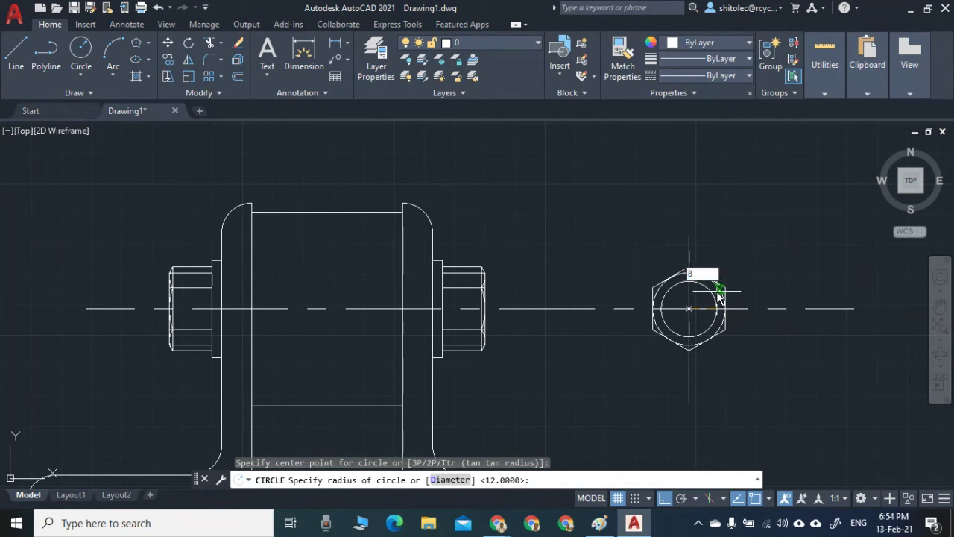
pyautogui.press('Return')
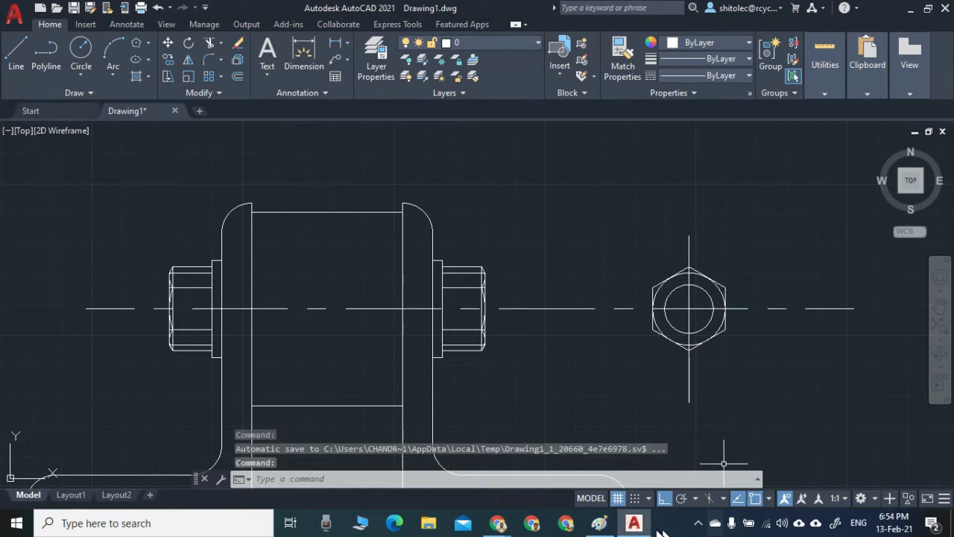
pyautogui.click(600, 522)
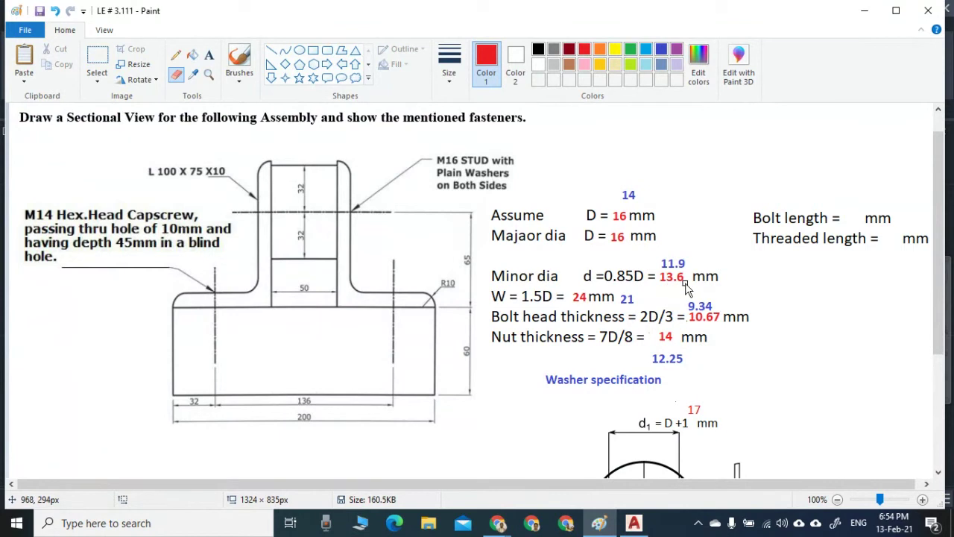
pyautogui.click(634, 523)
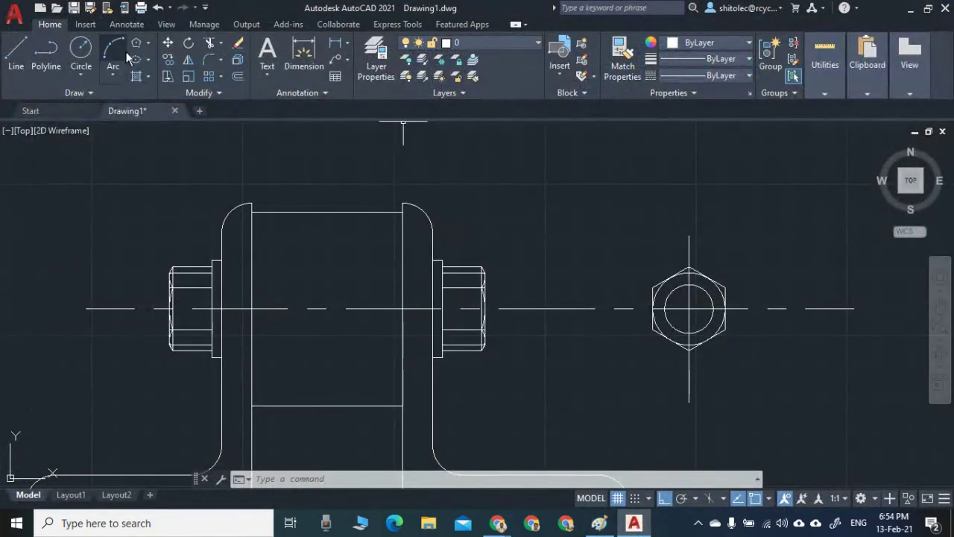
# Step: Draw a 13.6-diameter circle concentric with the nut's centre using the Diameter option
pyautogui.click(88, 51)
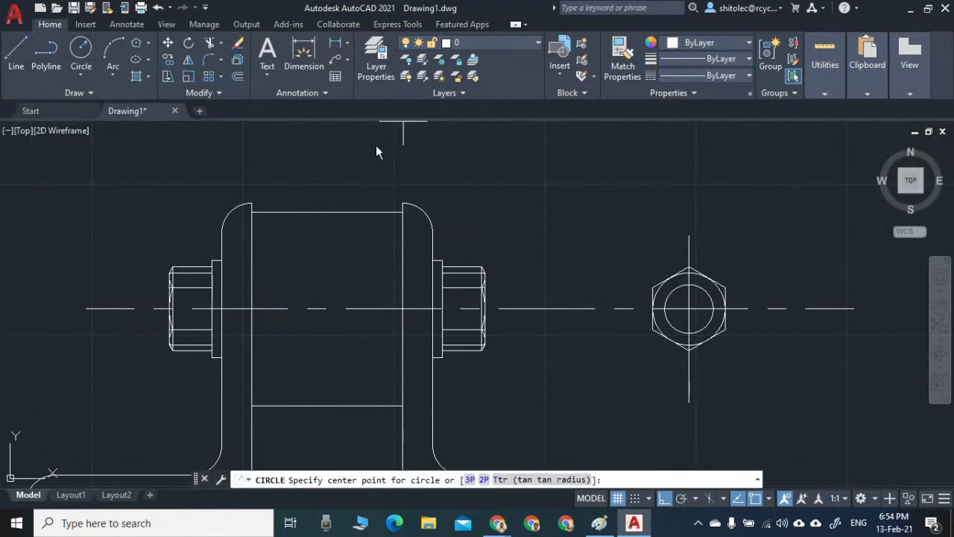
pyautogui.click(688, 310)
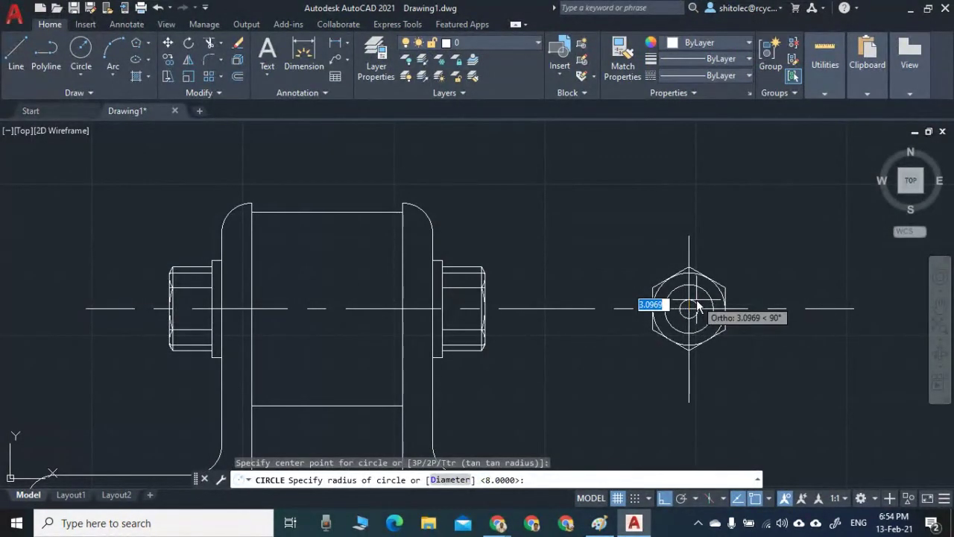
pyautogui.write('d')
pyautogui.press('Return')
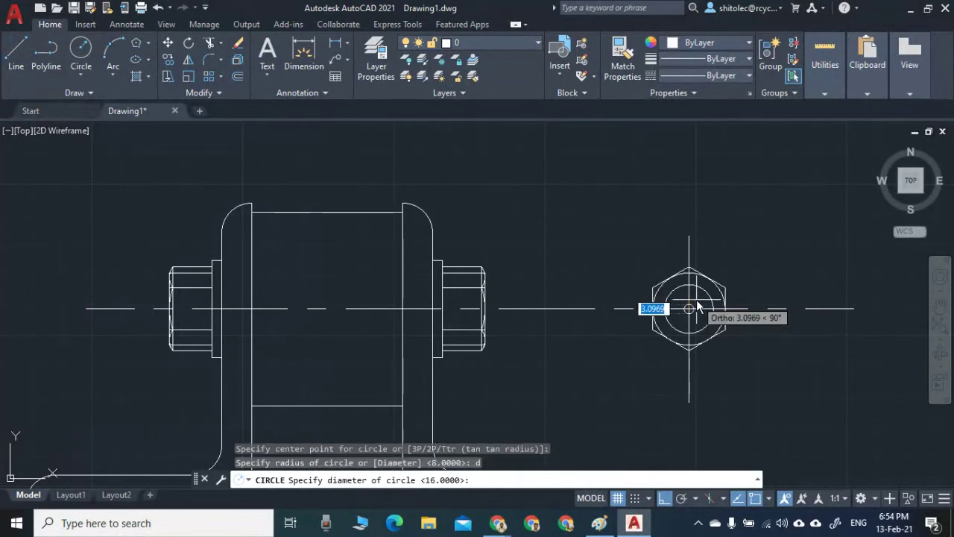
pyautogui.write('1')
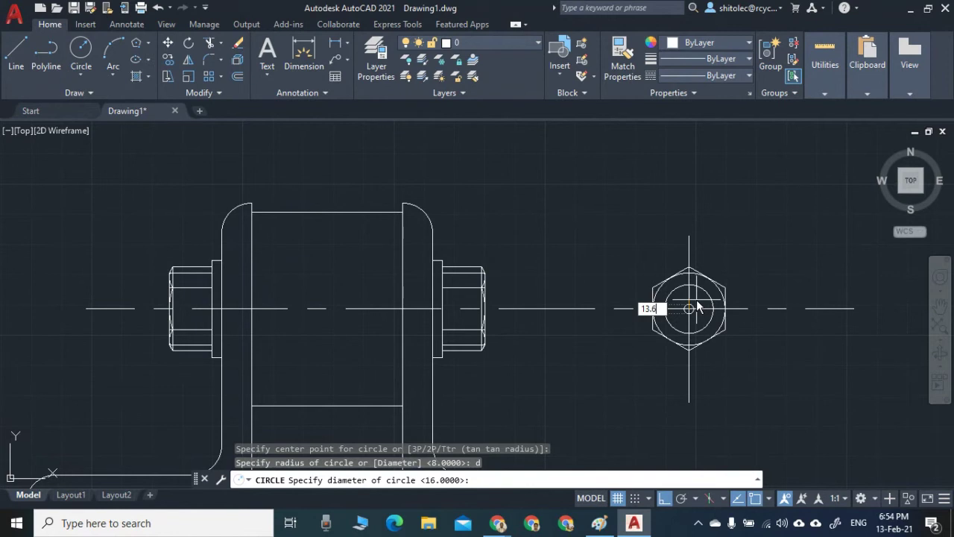
pyautogui.press('Return')
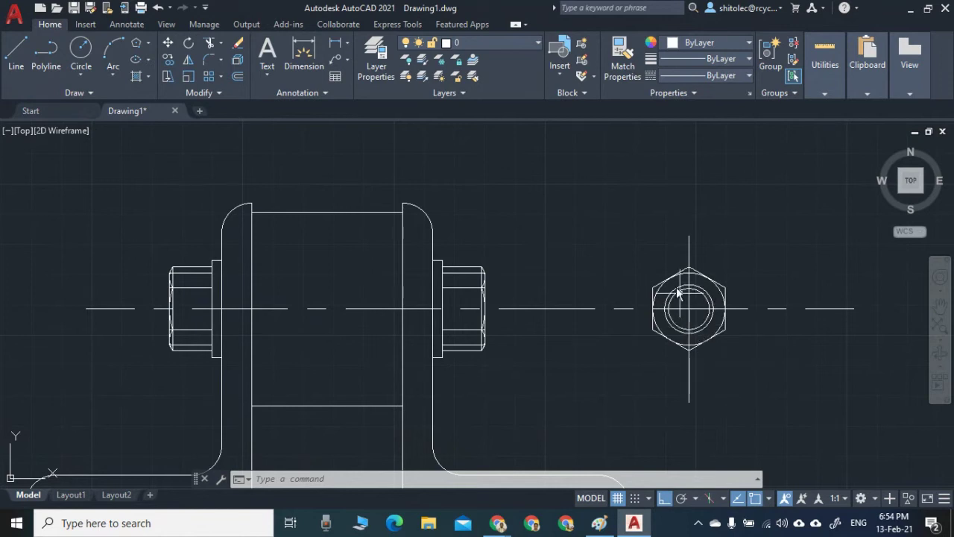
pyautogui.click(348, 43)
pyautogui.click(358, 207)
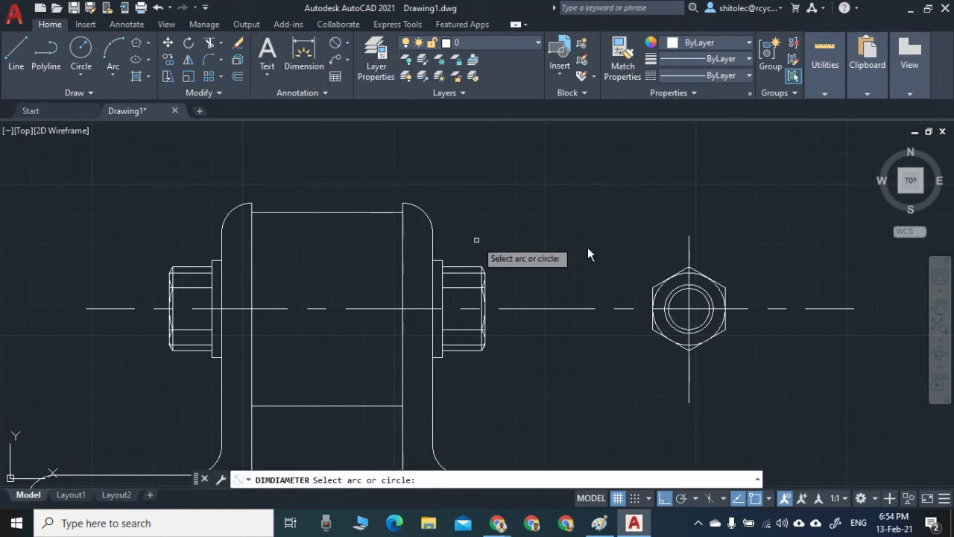
pyautogui.click(709, 296)
pyautogui.click(779, 222)
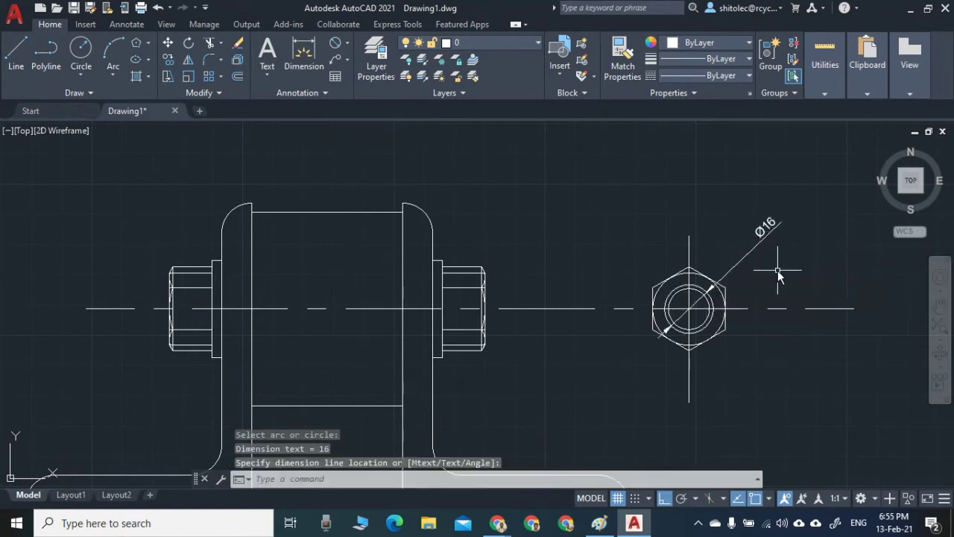
pyautogui.press('Return')
pyautogui.click(706, 317)
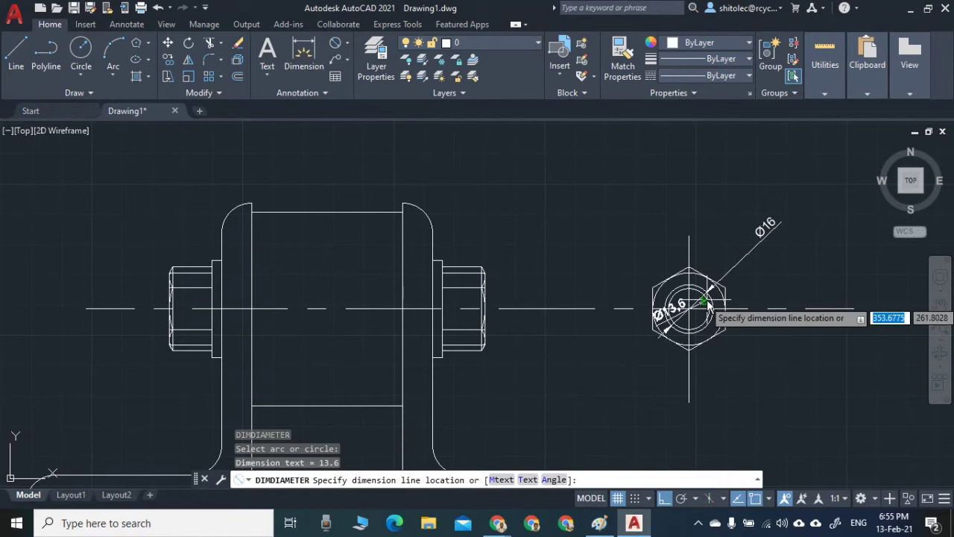
pyautogui.click(790, 276)
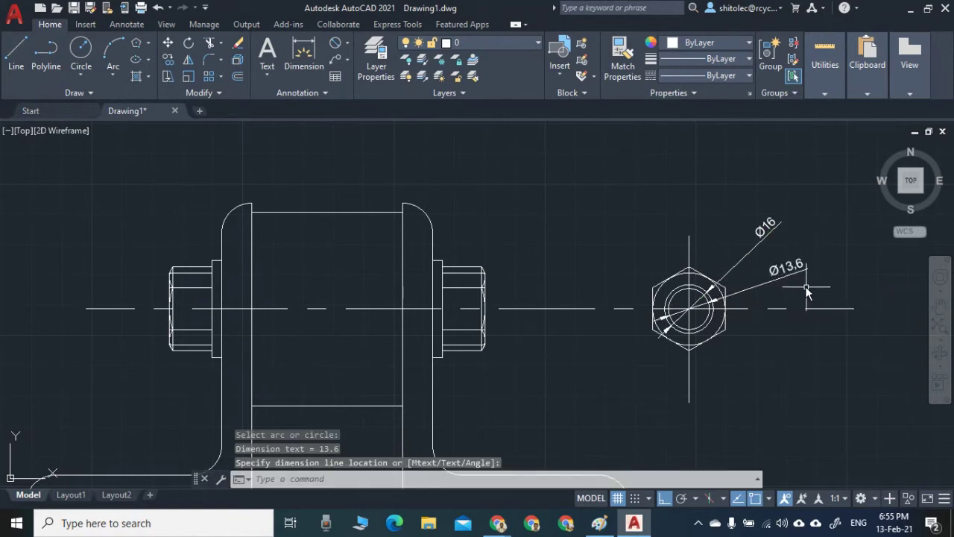
pyautogui.press('Escape')
pyautogui.click(808, 294)
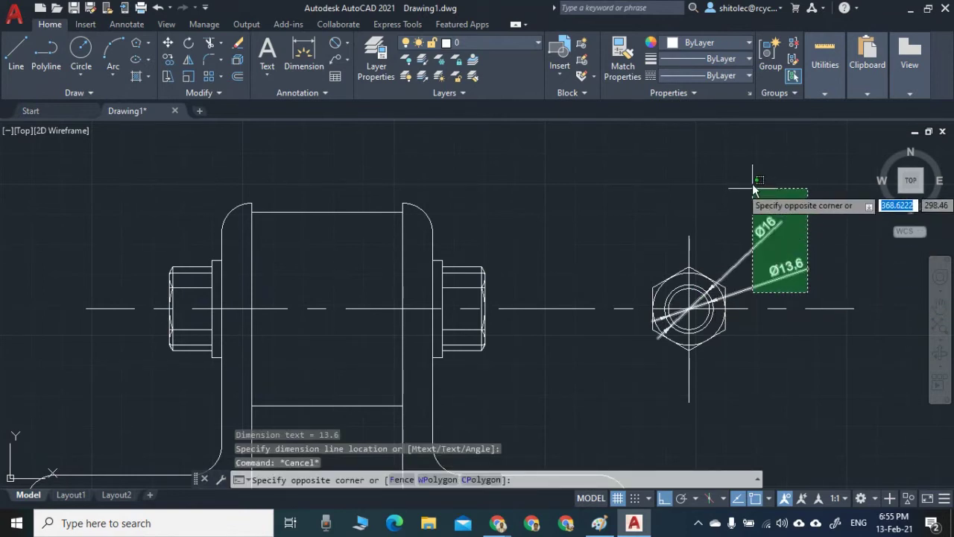
pyautogui.click(770, 180)
pyautogui.press('Delete')
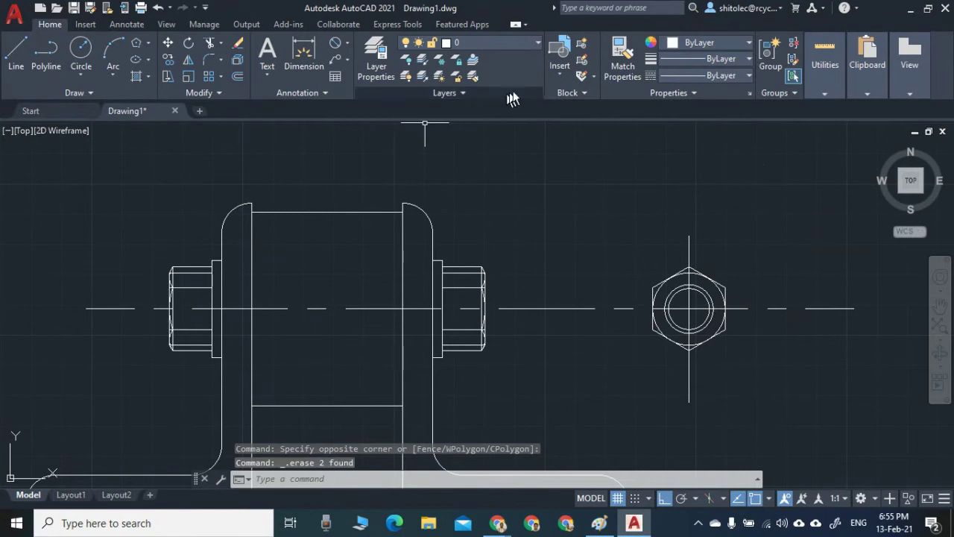
# Step: Switch to yellow and draw horizontal construction lines through the top points of both circles
pyautogui.click(727, 43)
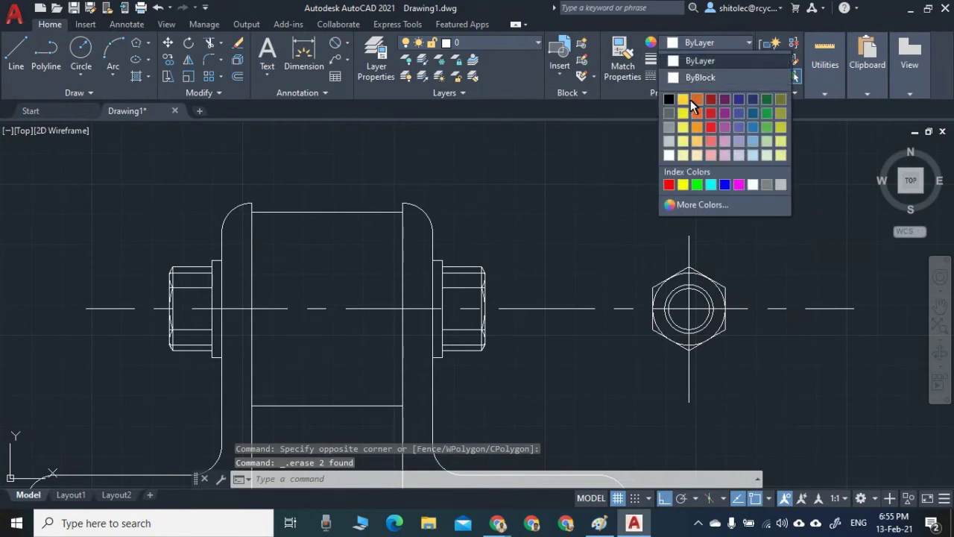
pyautogui.click(690, 100)
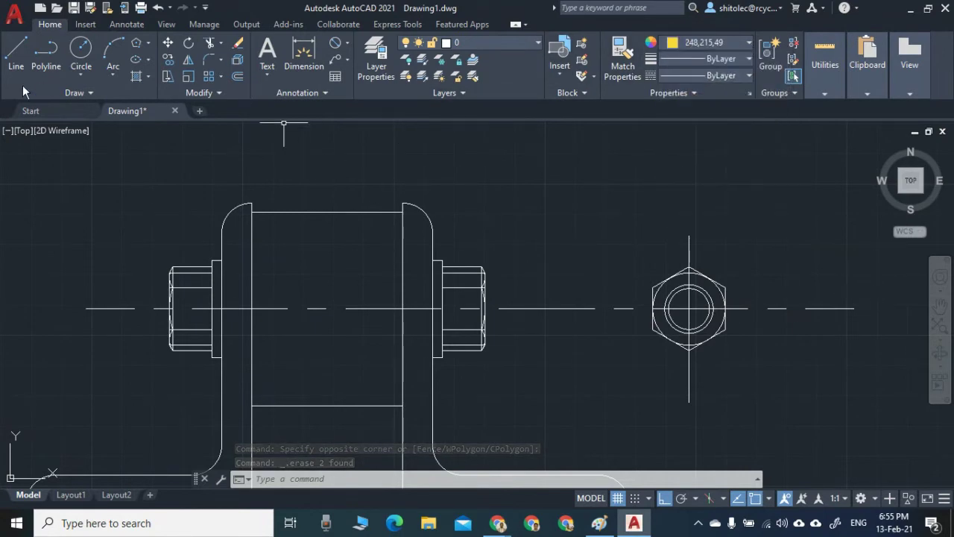
pyautogui.click(106, 92)
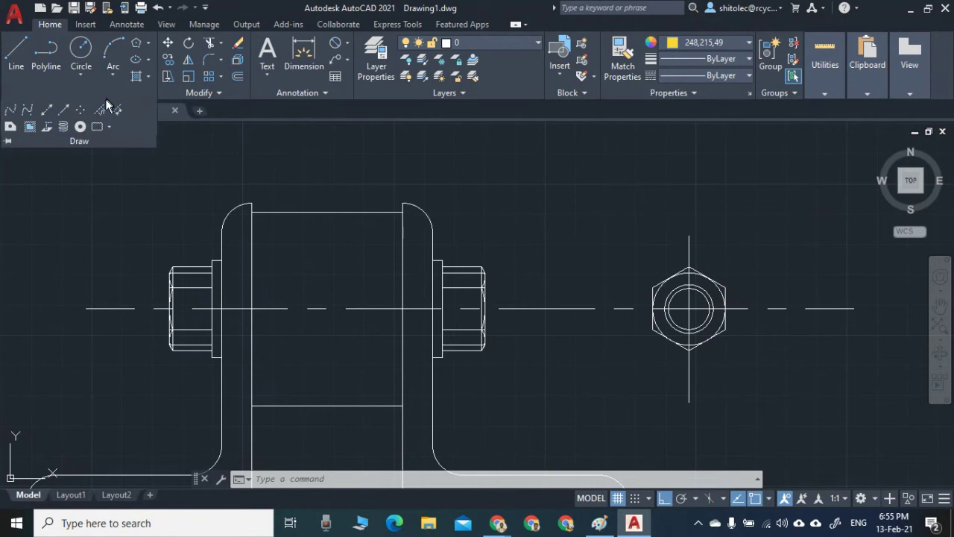
pyautogui.click(46, 110)
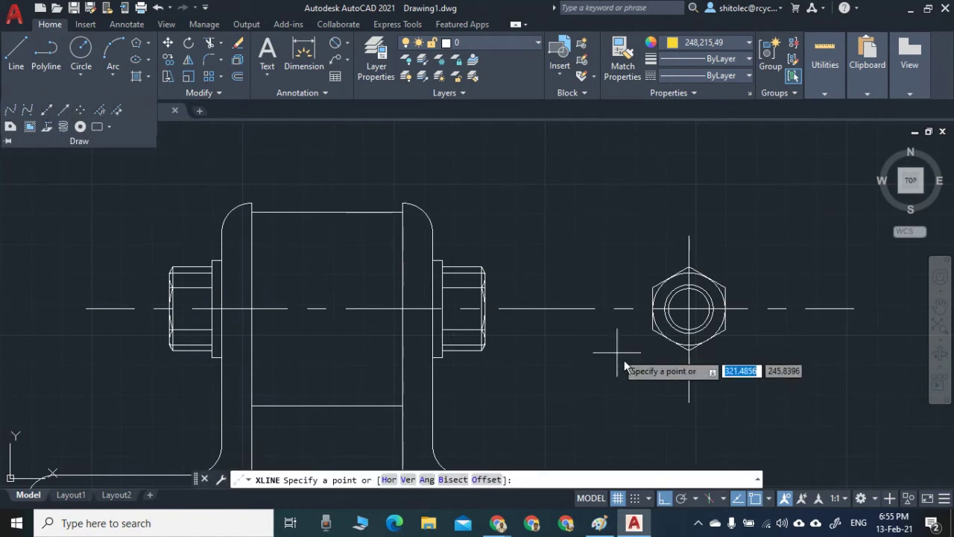
pyautogui.scroll(4, 697, 335)
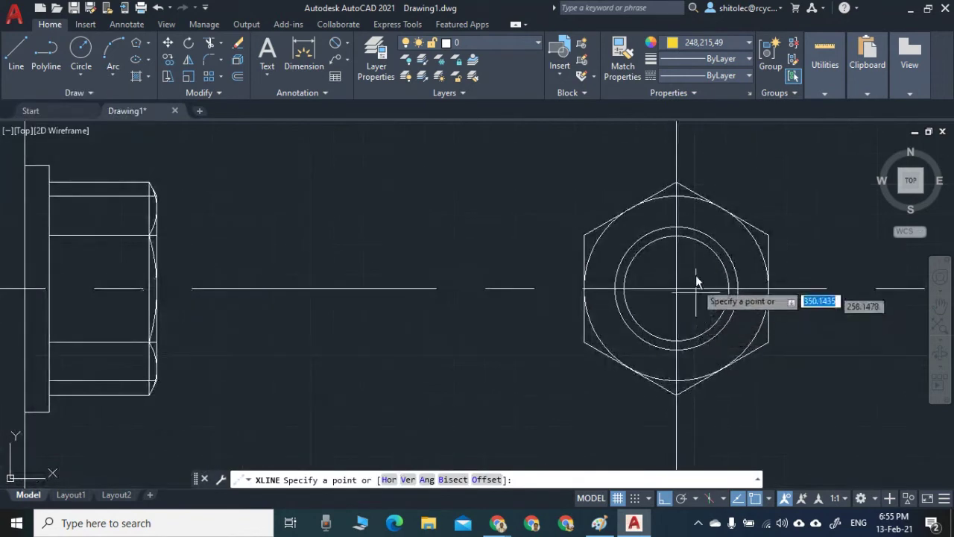
pyautogui.click(676, 231)
pyautogui.click(374, 228)
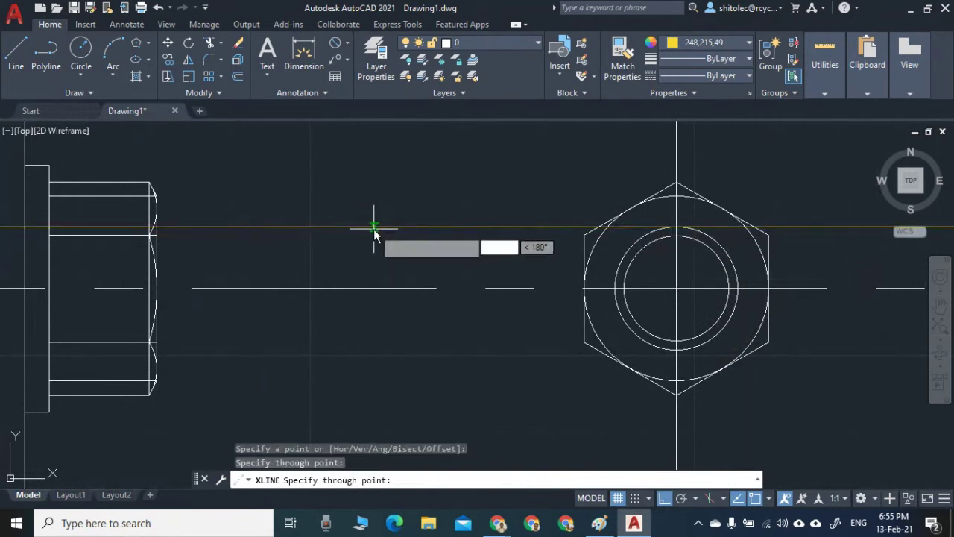
pyautogui.press('Return')
pyautogui.press('Return')
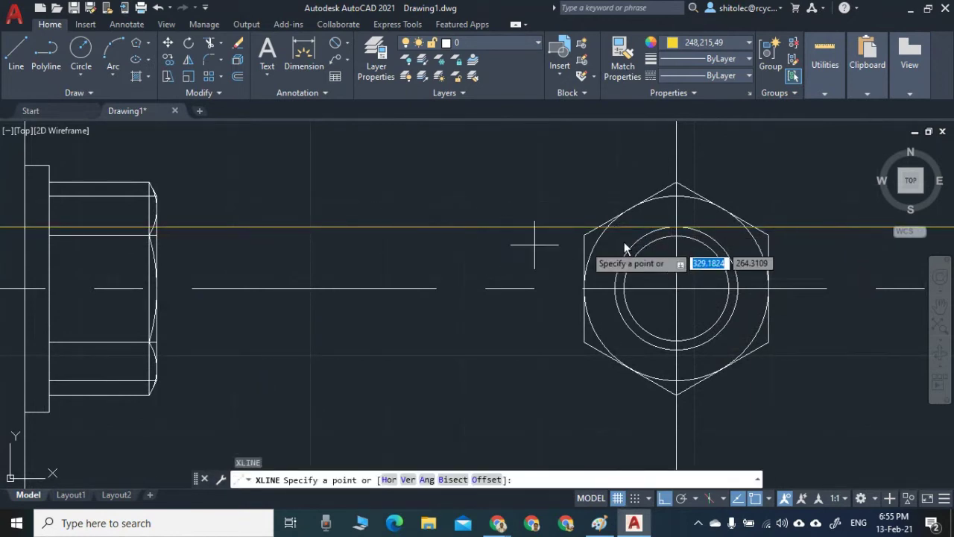
pyautogui.click(678, 235)
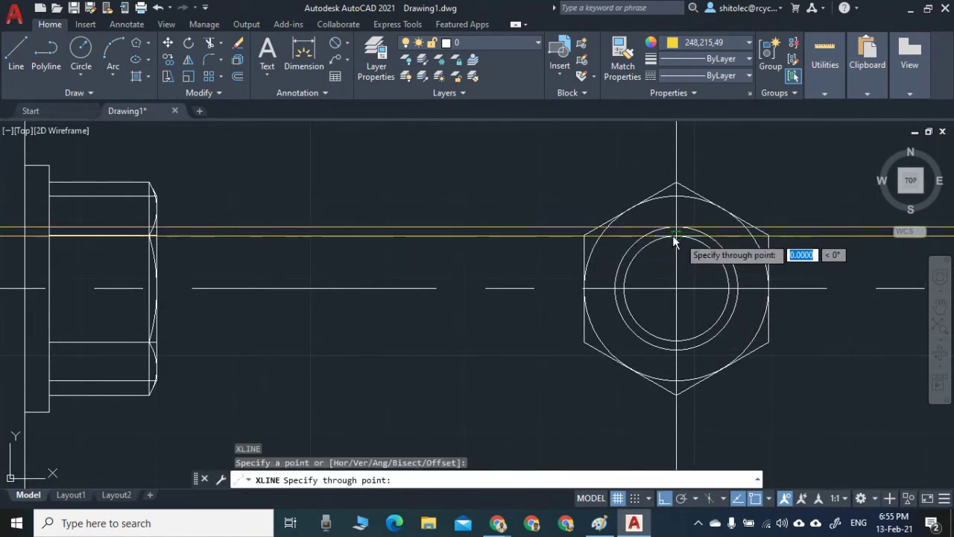
pyautogui.click(409, 259)
pyautogui.press('Return')
pyautogui.press('Return')
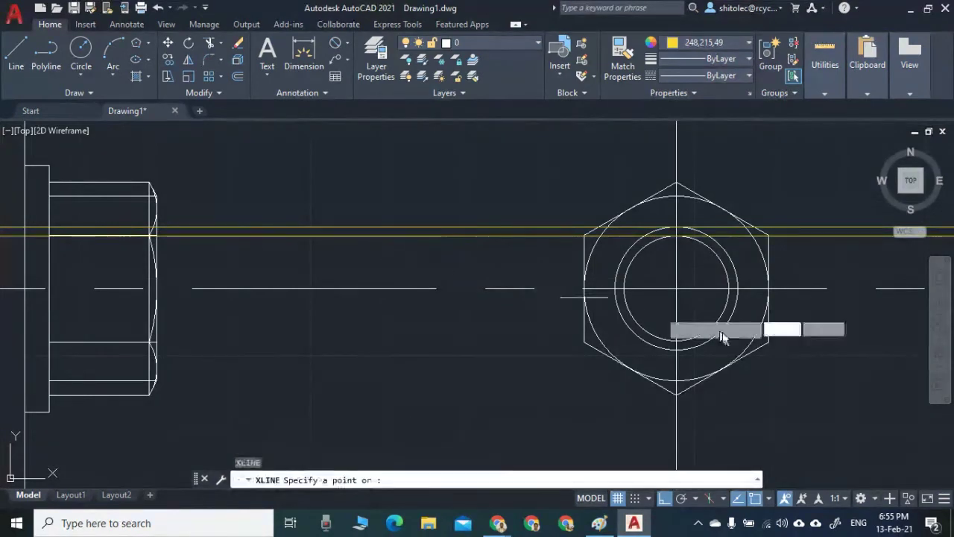
# Step: Add horizontal construction lines through the bottom points of both circles
pyautogui.click(676, 342)
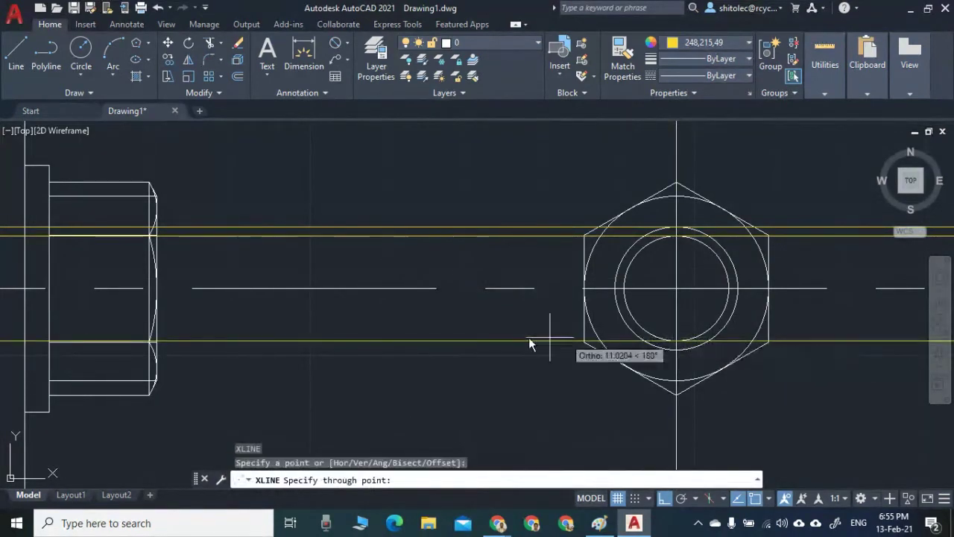
pyautogui.click(451, 340)
pyautogui.press('Return')
pyautogui.press('Return')
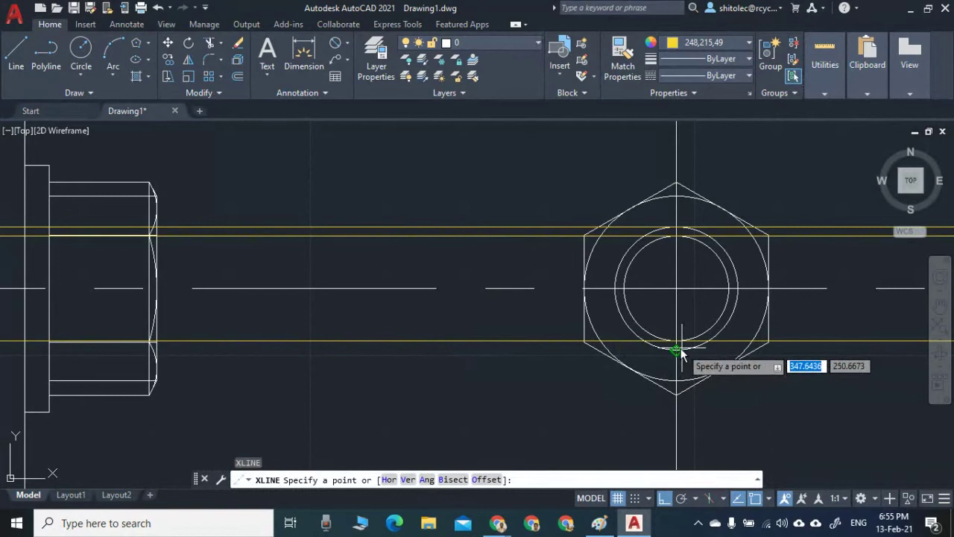
pyautogui.click(676, 350)
pyautogui.click(432, 360)
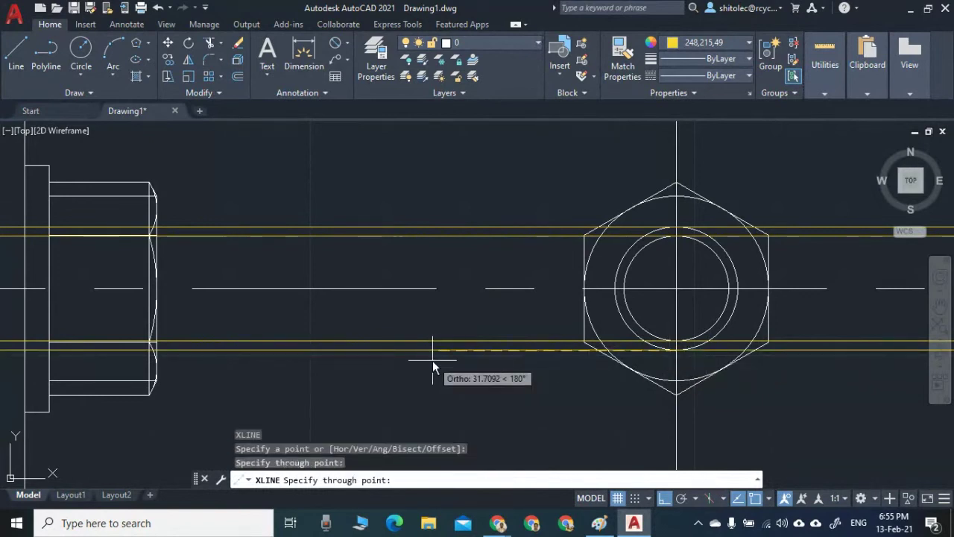
pyautogui.press('Return')
pyautogui.scroll(-3, 797, 389)
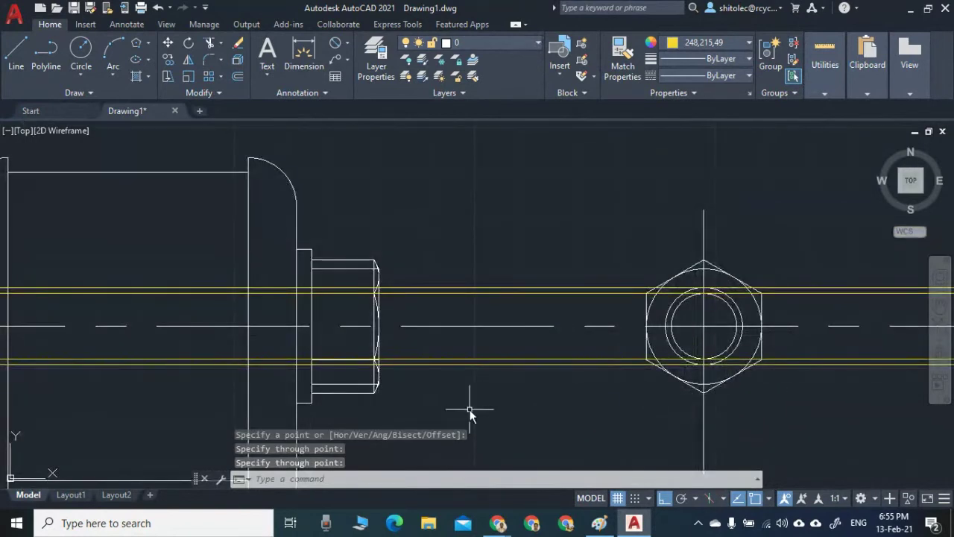
pyautogui.scroll(4, 645, 376)
pyautogui.scroll(2, 728, 344)
pyautogui.scroll(-2, 730, 346)
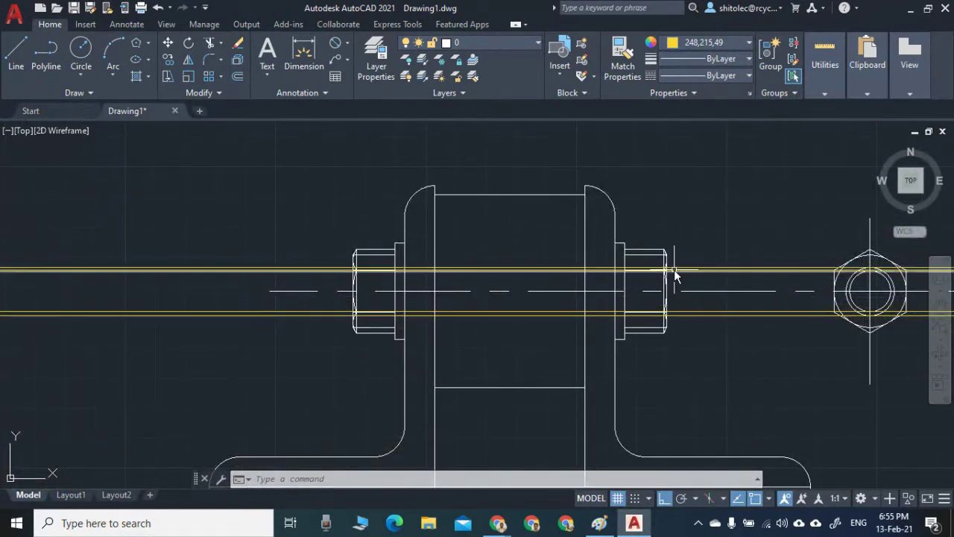
# Step: Reset the colour to ByLayer and draw a vertical line at the stud's right end
pyautogui.click(717, 43)
pyautogui.click(696, 63)
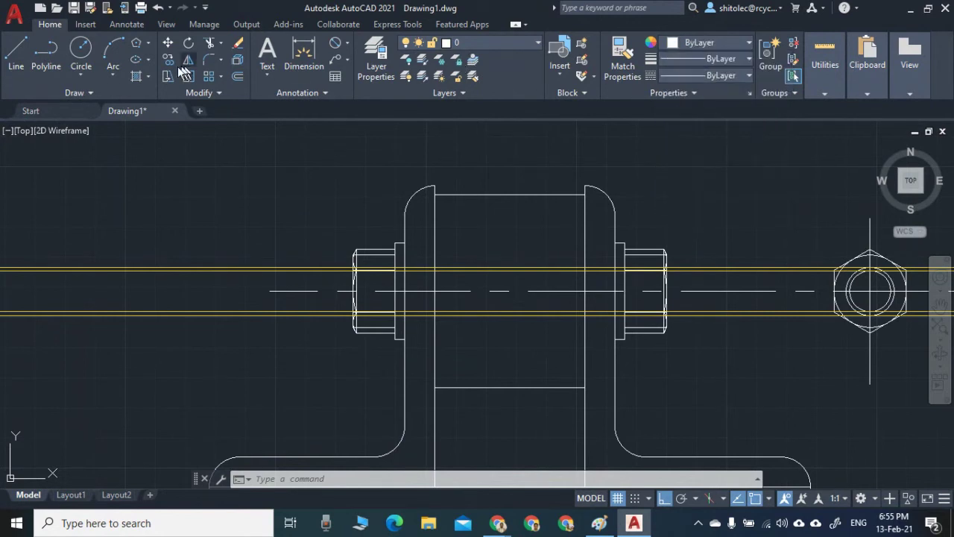
pyautogui.click(15, 51)
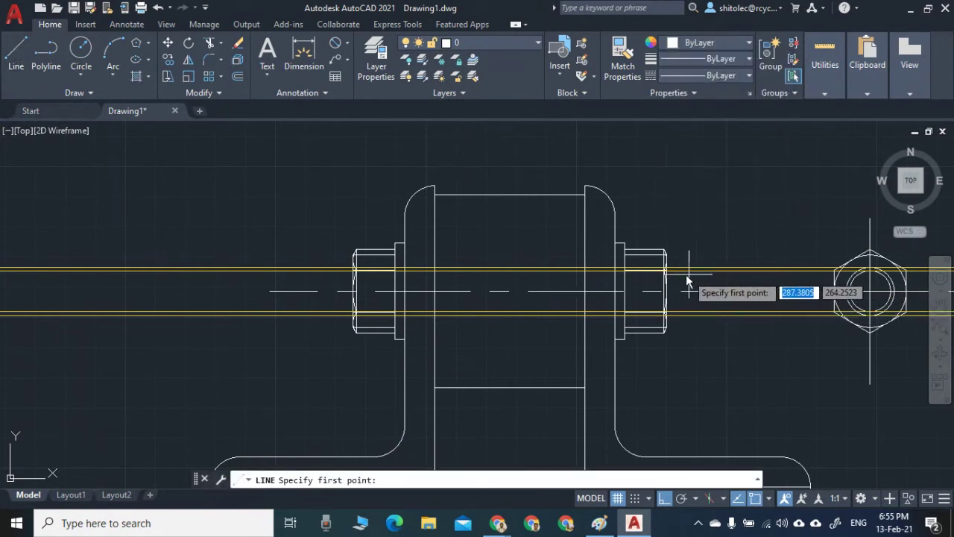
pyautogui.click(707, 253)
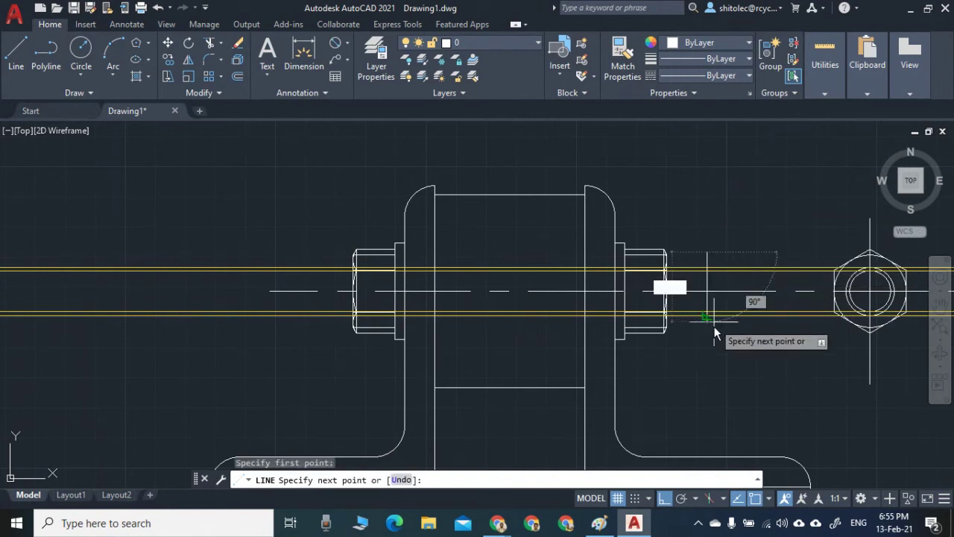
pyautogui.click(718, 334)
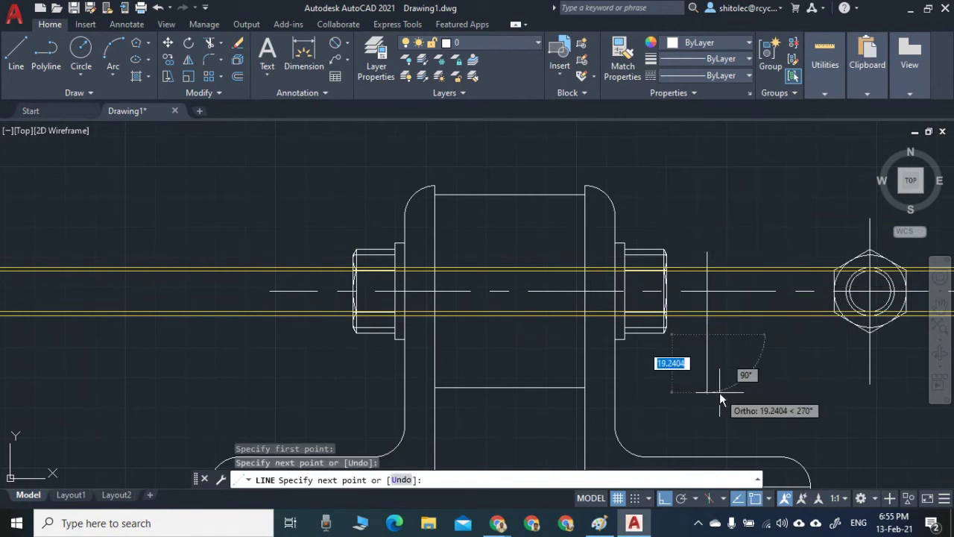
pyautogui.press('Return')
pyautogui.scroll(5, 571, 362)
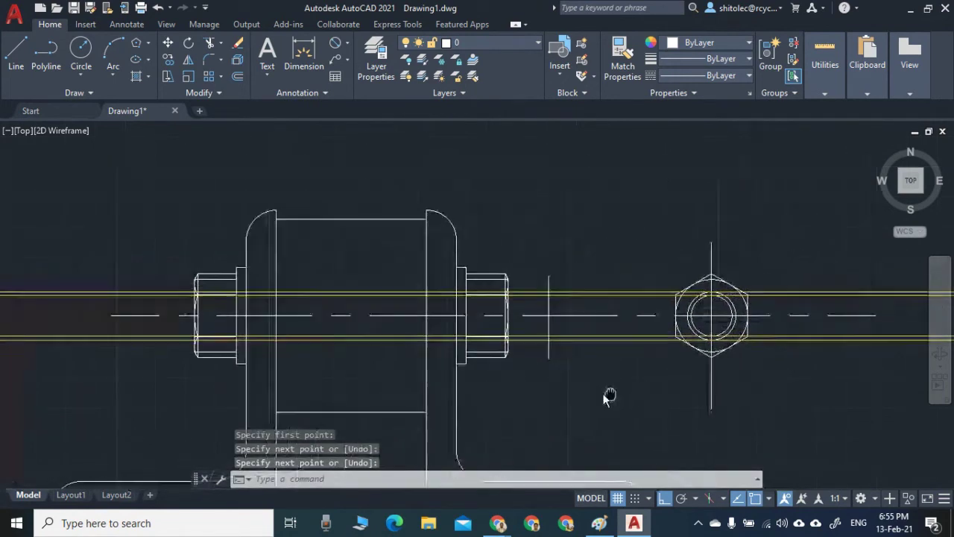
pyautogui.moveTo(571, 356); pyautogui.dragTo(608, 388, button='middle')
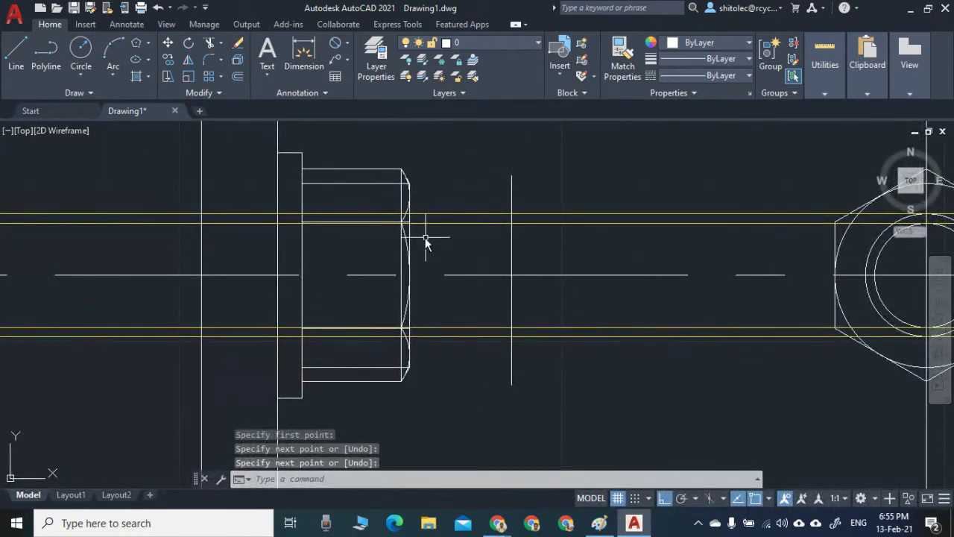
pyautogui.press('Escape')
pyautogui.click(442, 214)
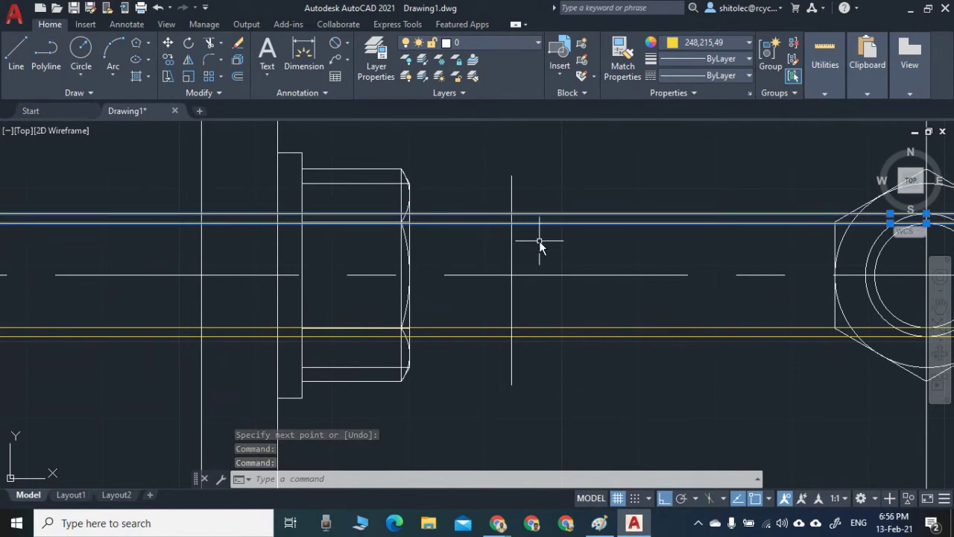
pyautogui.press('Escape')
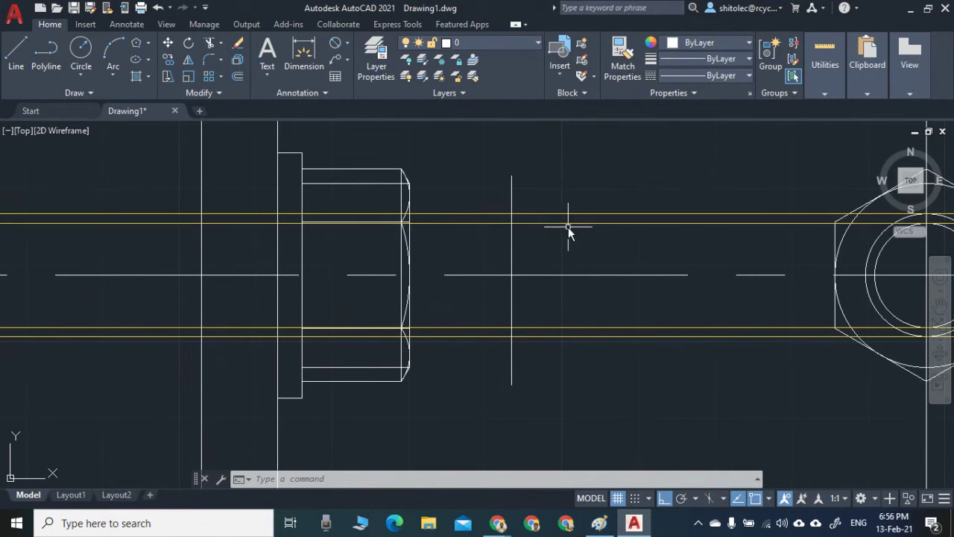
# Step: Trim the stud and thread lines overhanging beyond the new vertical end line
pyautogui.click(211, 44)
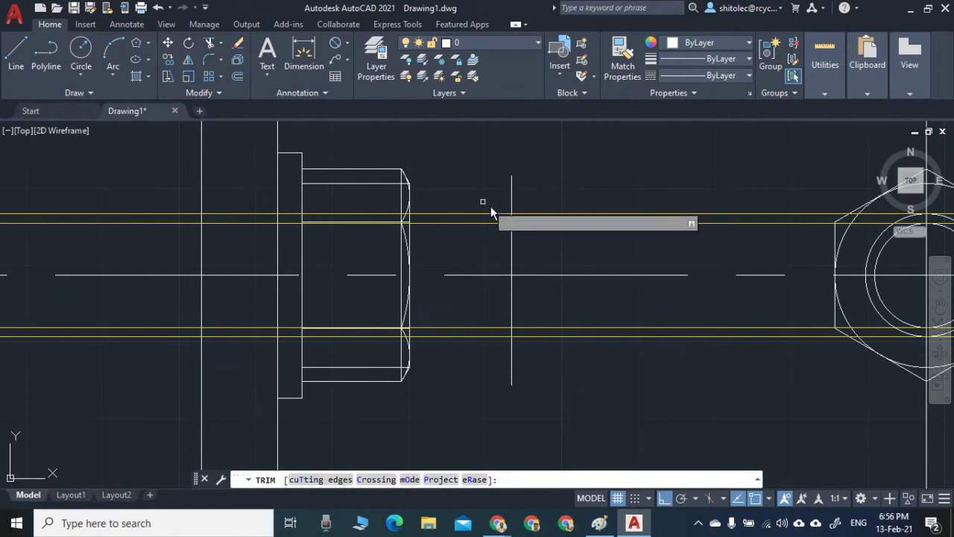
pyautogui.press('Escape')
pyautogui.click(535, 246)
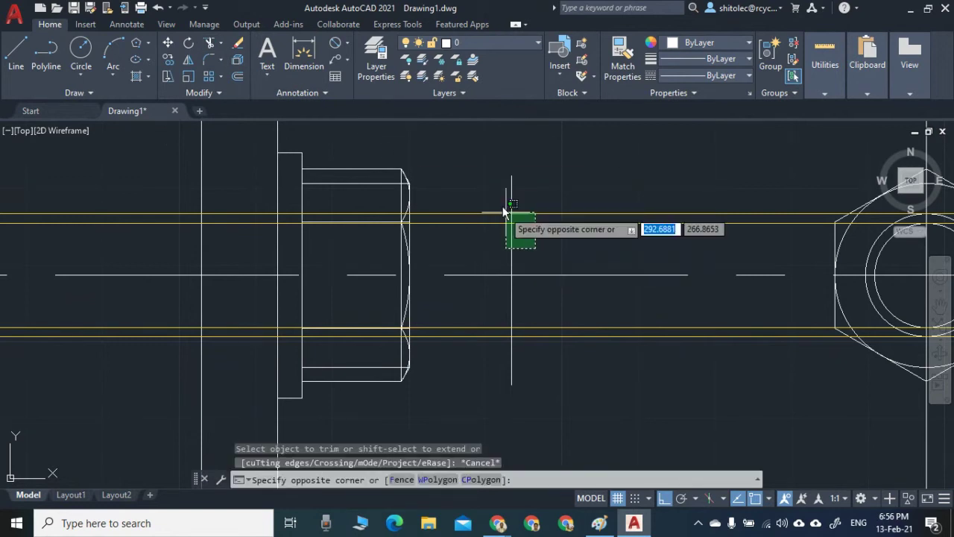
pyautogui.click(488, 184)
pyautogui.click(546, 366)
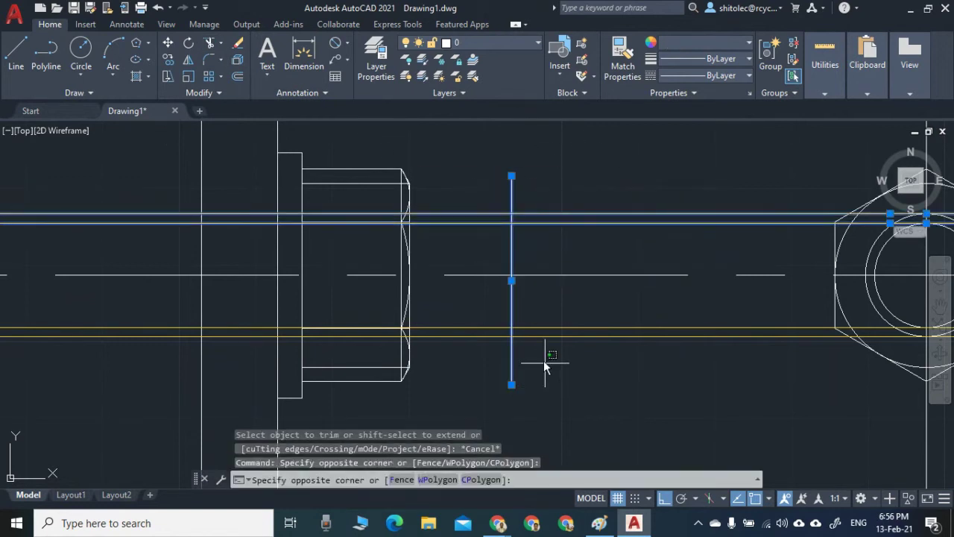
pyautogui.click(486, 314)
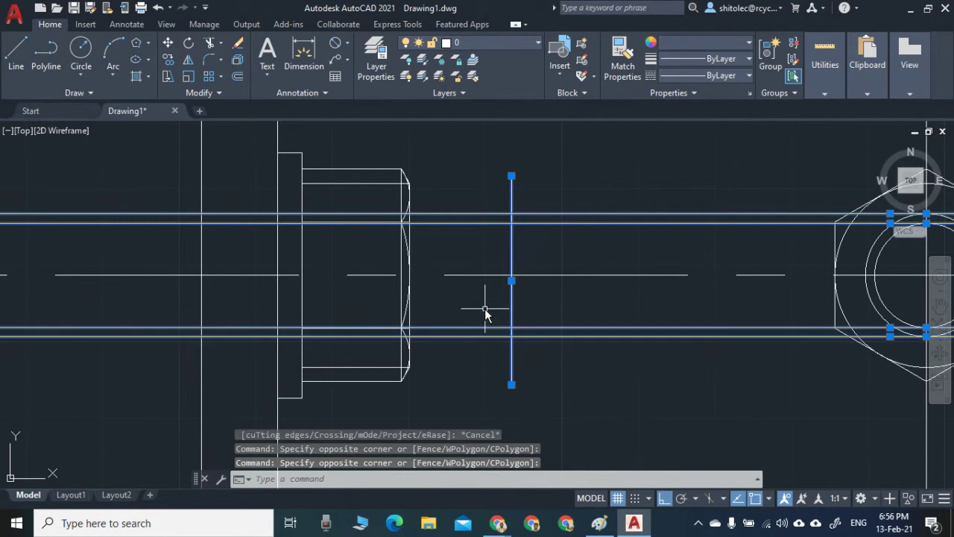
pyautogui.click(210, 42)
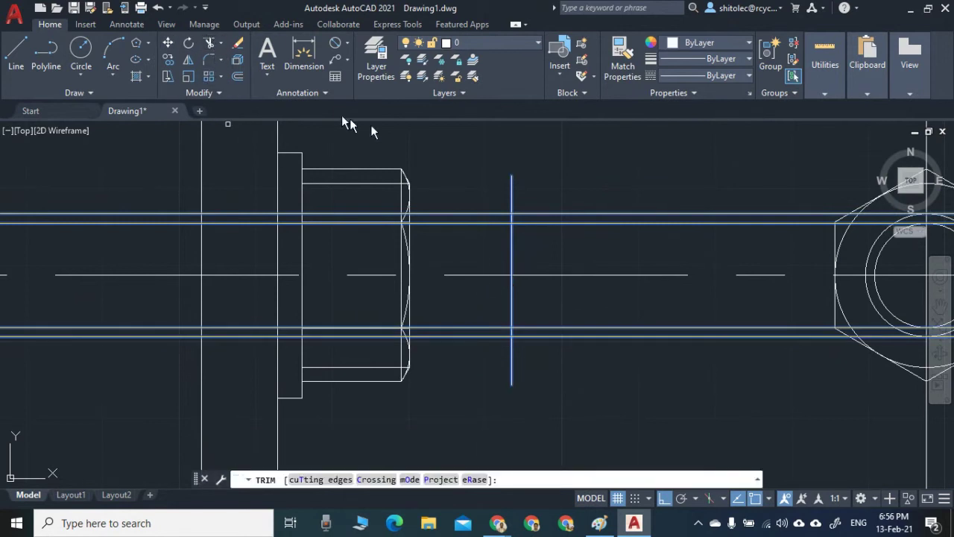
pyautogui.click(532, 216)
pyautogui.click(511, 195)
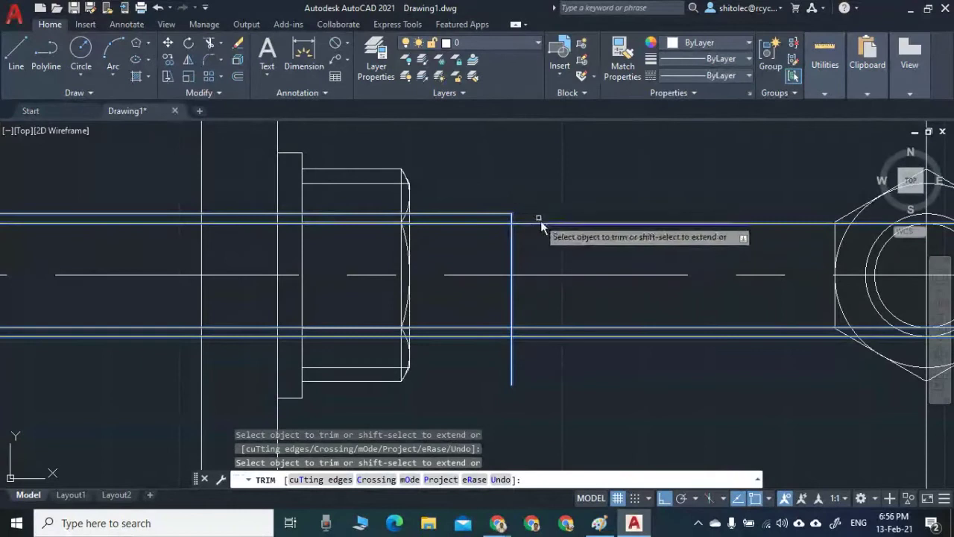
pyautogui.click(536, 222)
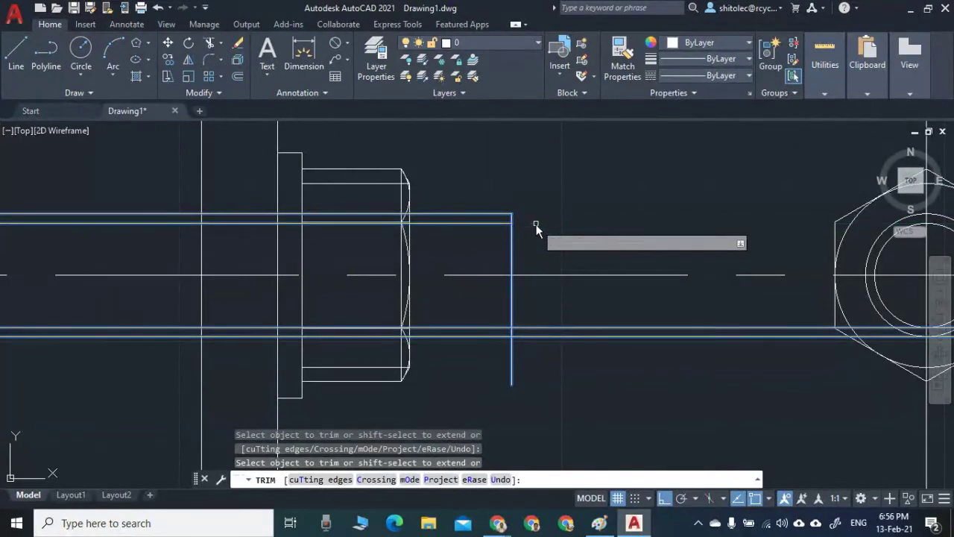
pyautogui.click(550, 328)
pyautogui.click(547, 337)
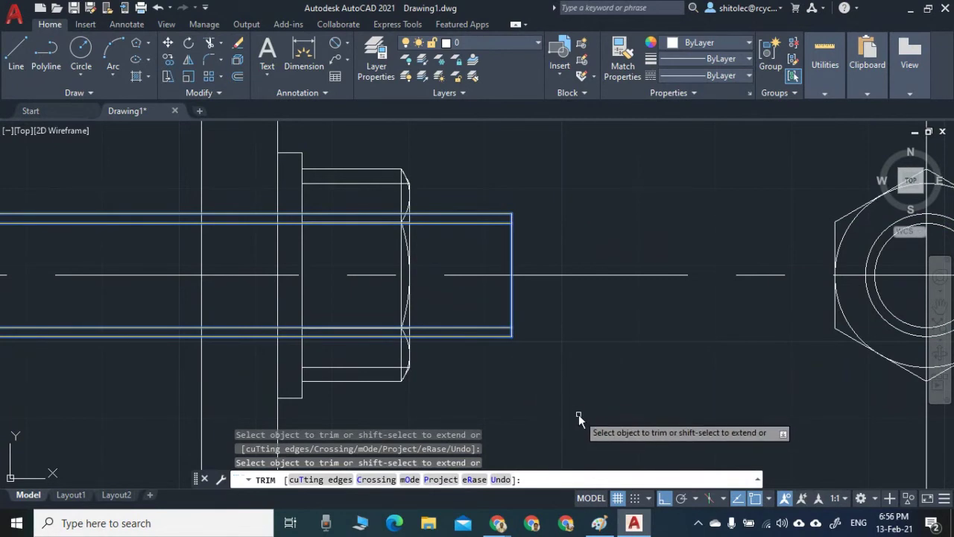
pyautogui.press('Escape')
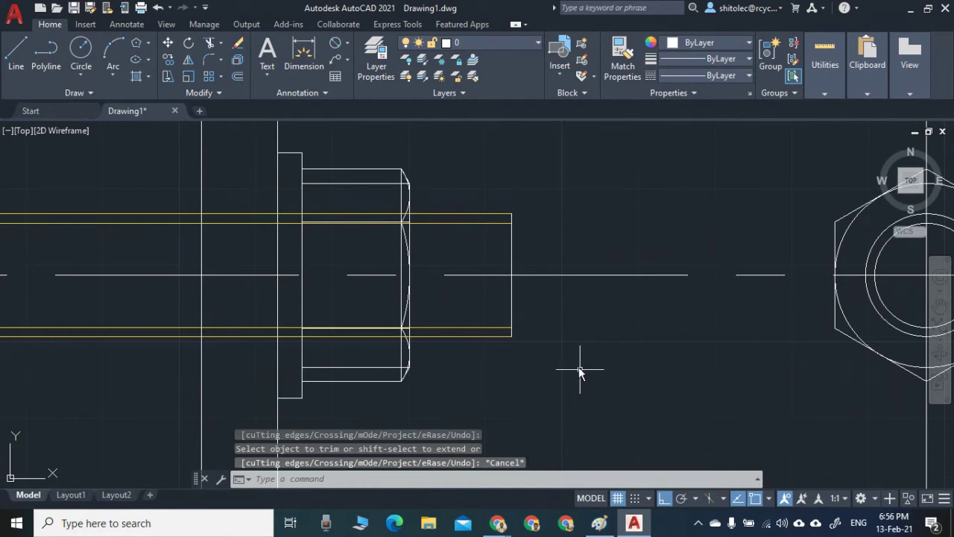
# Step: Set up a Chamfer using the Angle option with length 1.2 and 45° angle
pyautogui.click(17, 51)
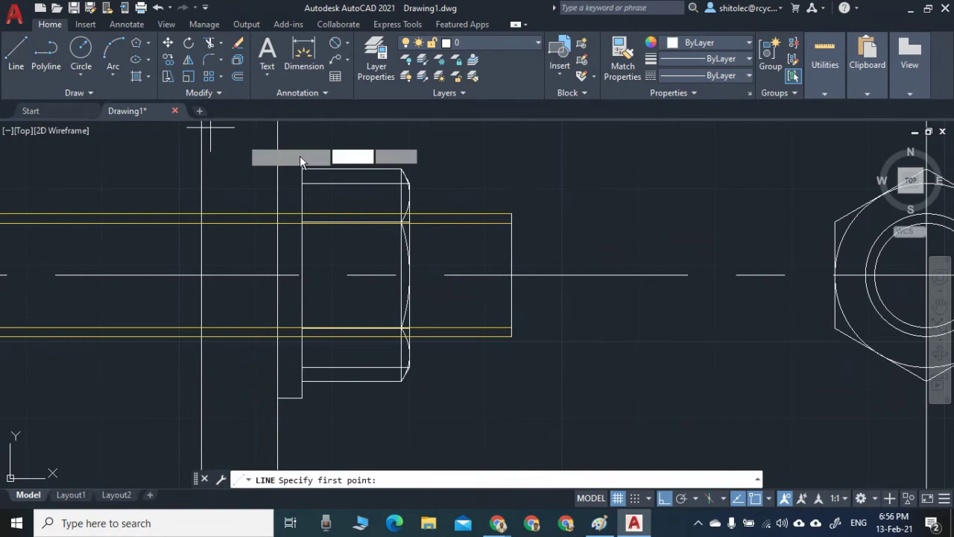
pyautogui.click(511, 223)
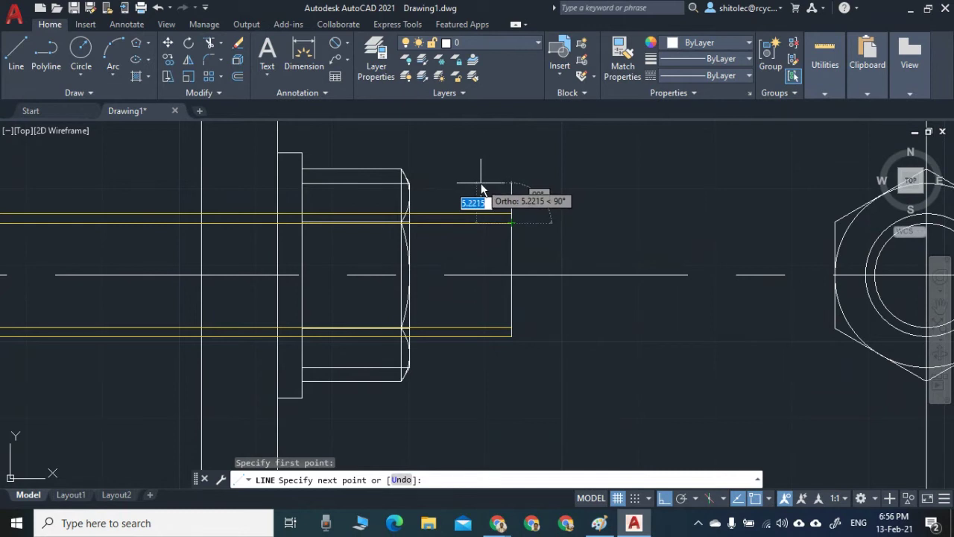
pyautogui.press('Escape')
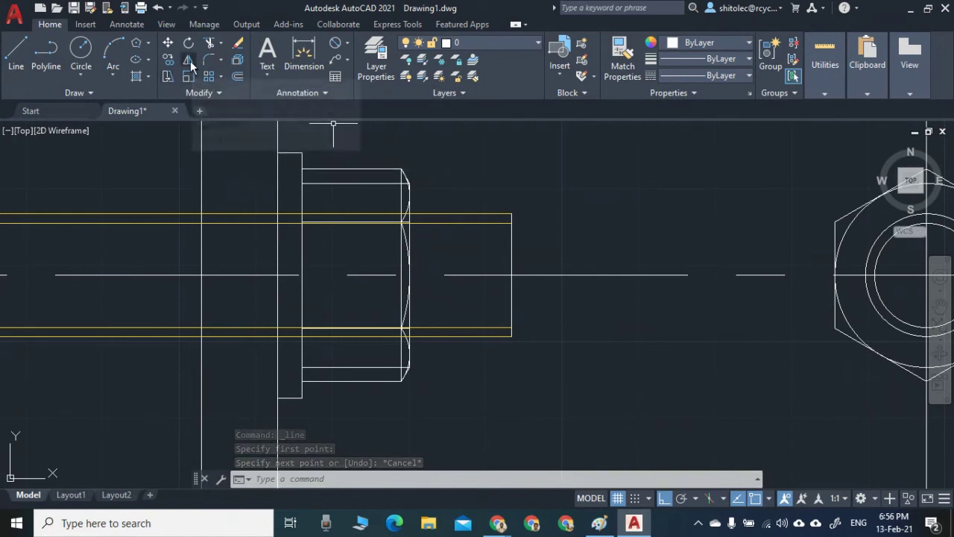
pyautogui.click(220, 92)
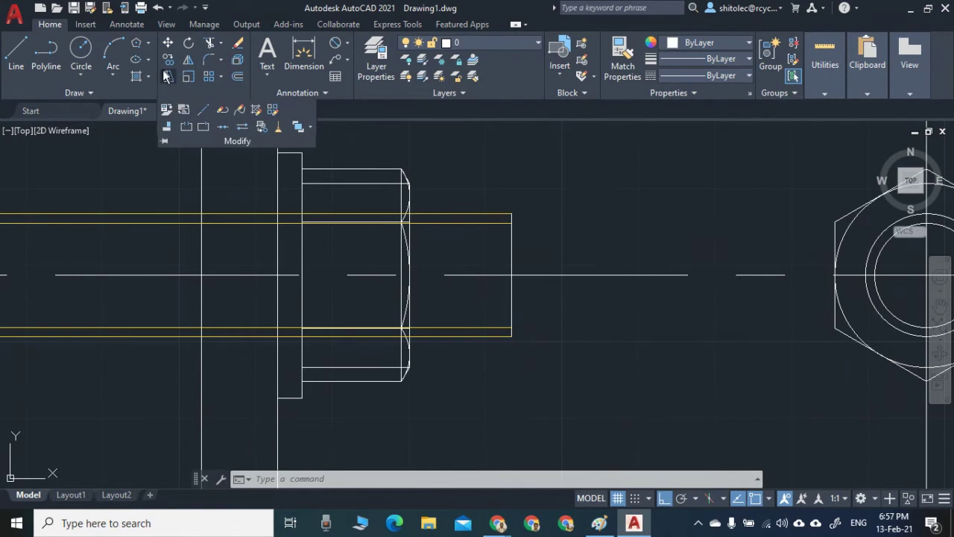
pyautogui.click(220, 58)
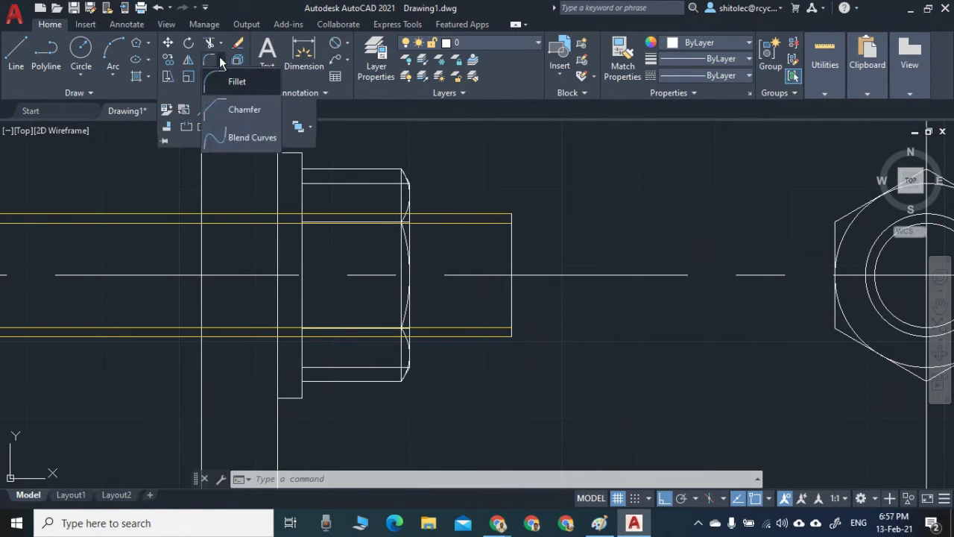
pyautogui.click(240, 109)
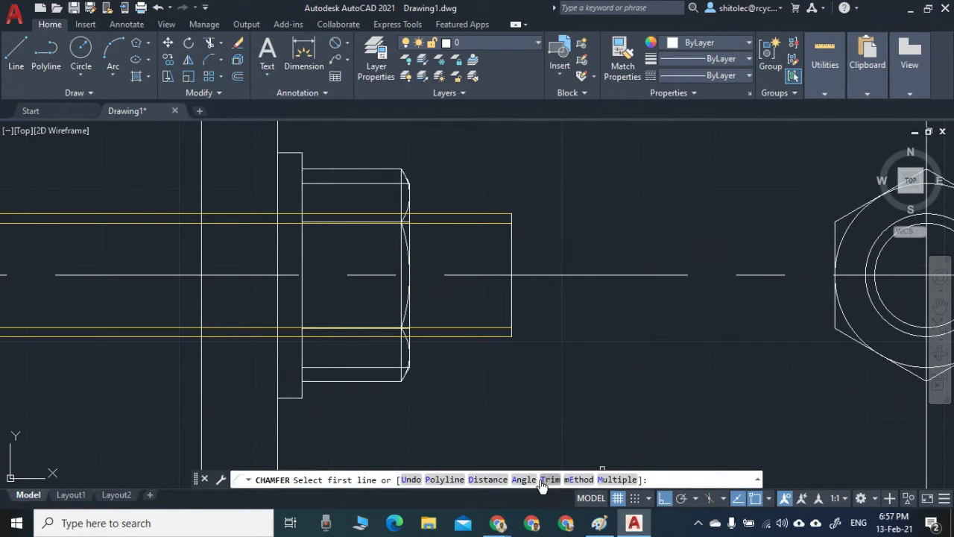
pyautogui.write('a')
pyautogui.press('Return')
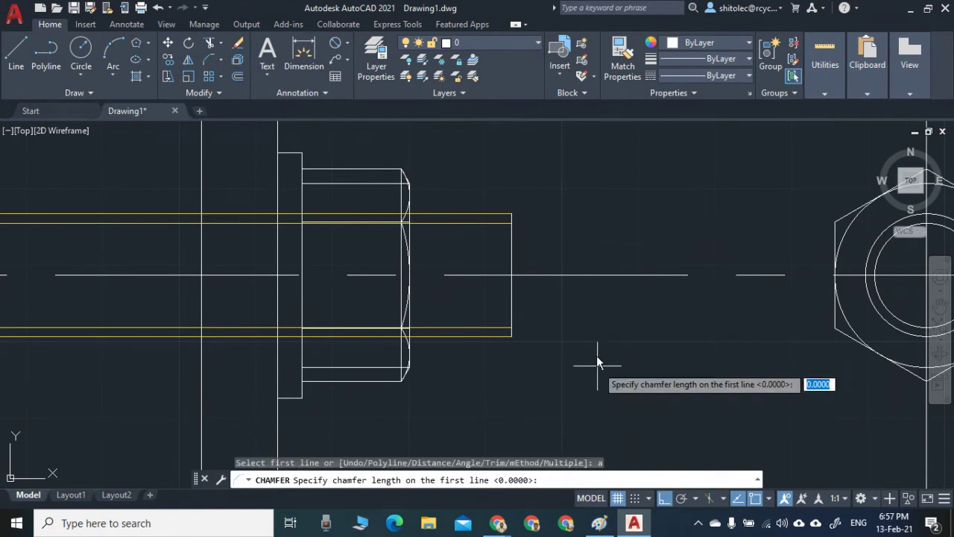
pyautogui.click(512, 215)
pyautogui.click(522, 216)
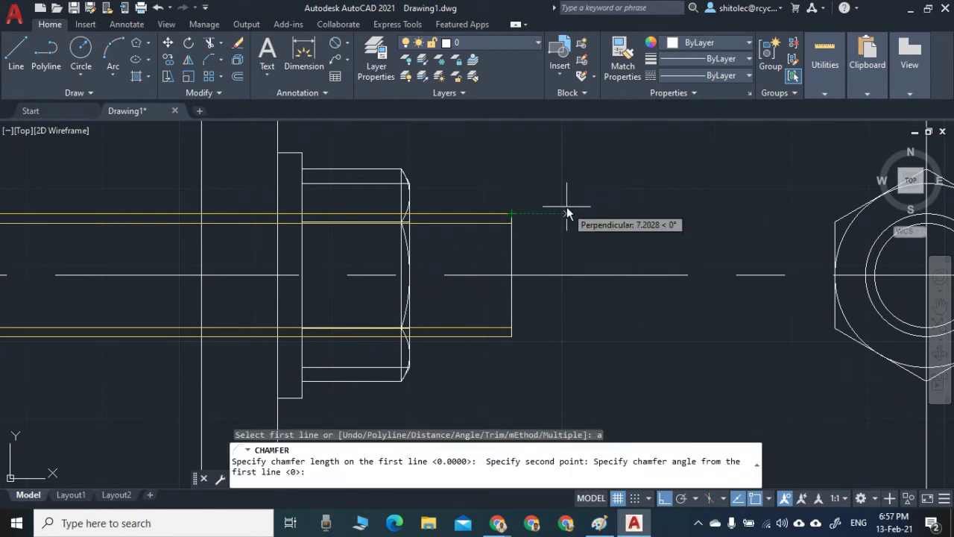
pyautogui.write('45')
pyautogui.press('Return')
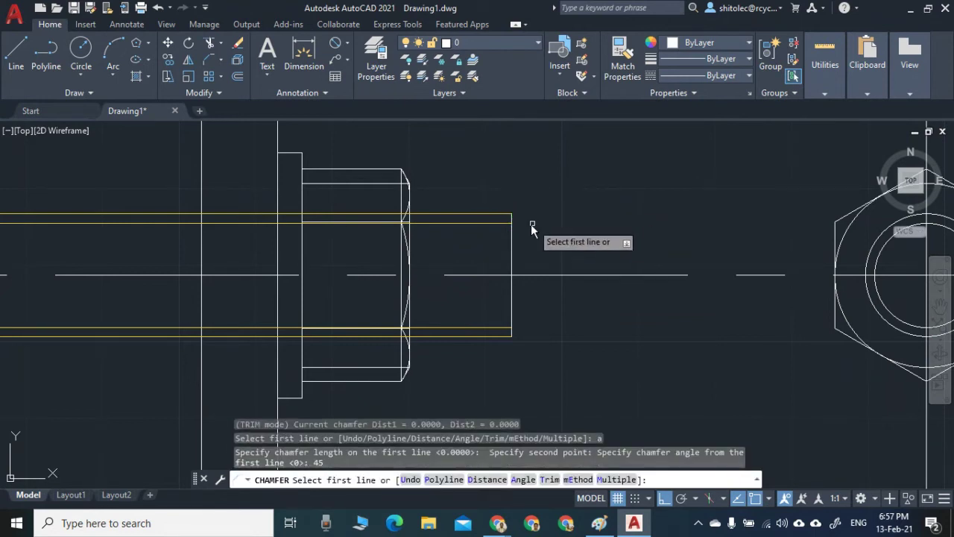
# Step: Chamfer the top-right and bottom-right corners of the stud's end
pyautogui.click(512, 219)
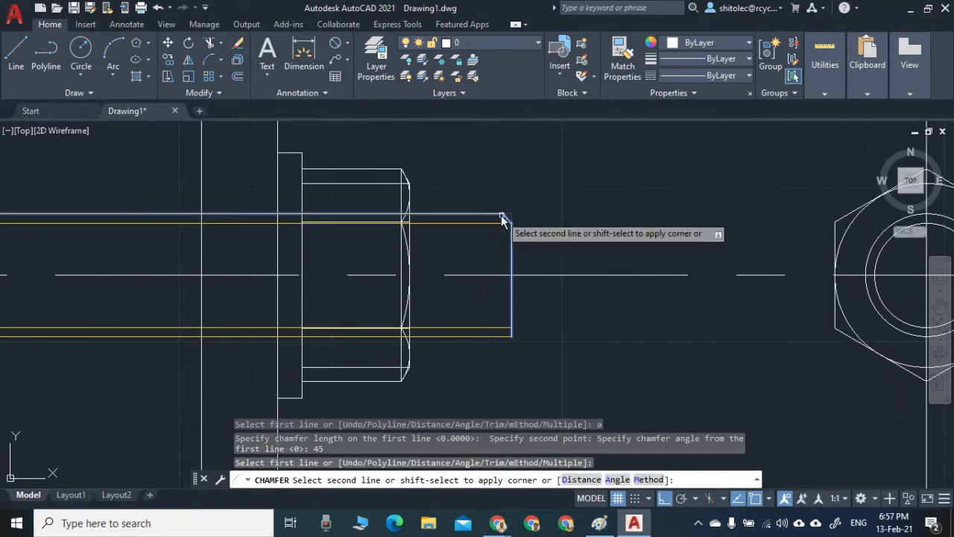
pyautogui.click(502, 219)
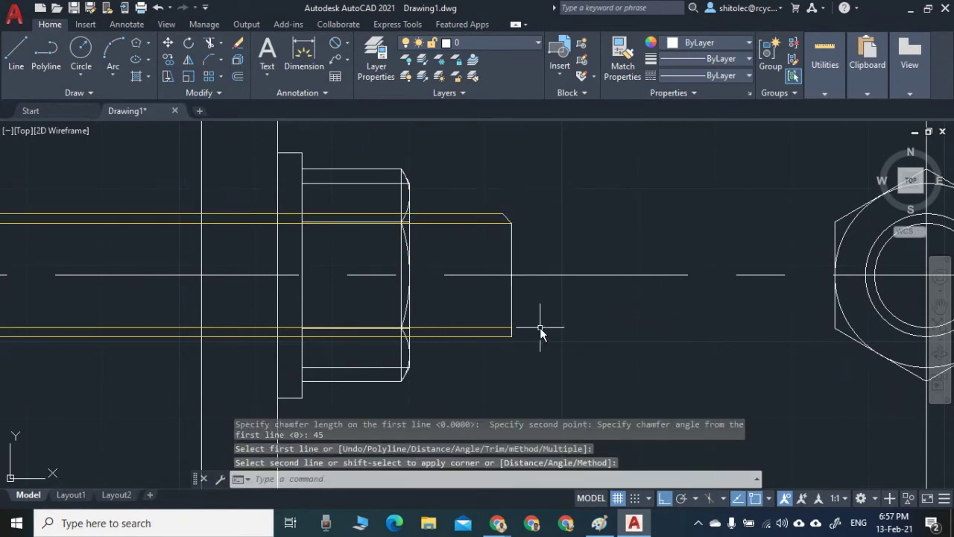
pyautogui.press('Return')
pyautogui.click(511, 330)
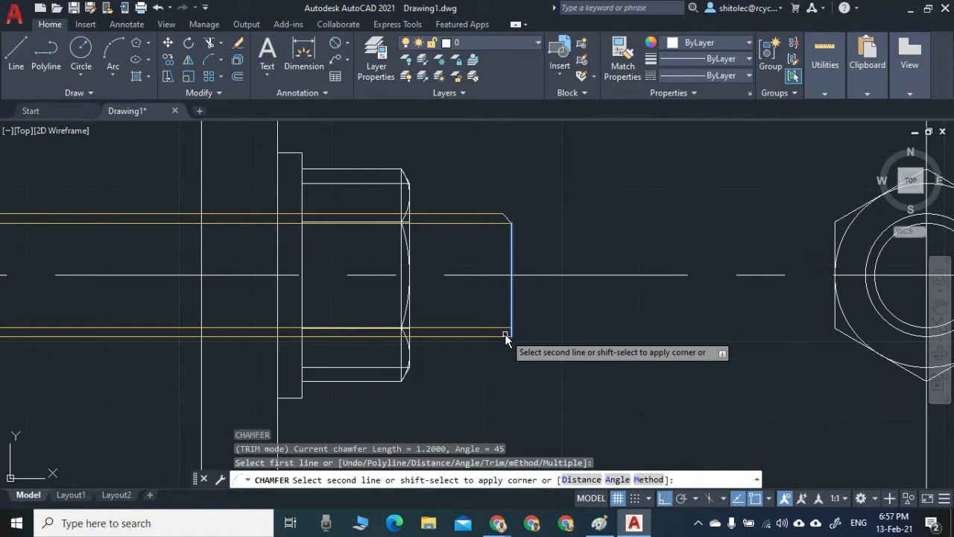
pyautogui.click(505, 335)
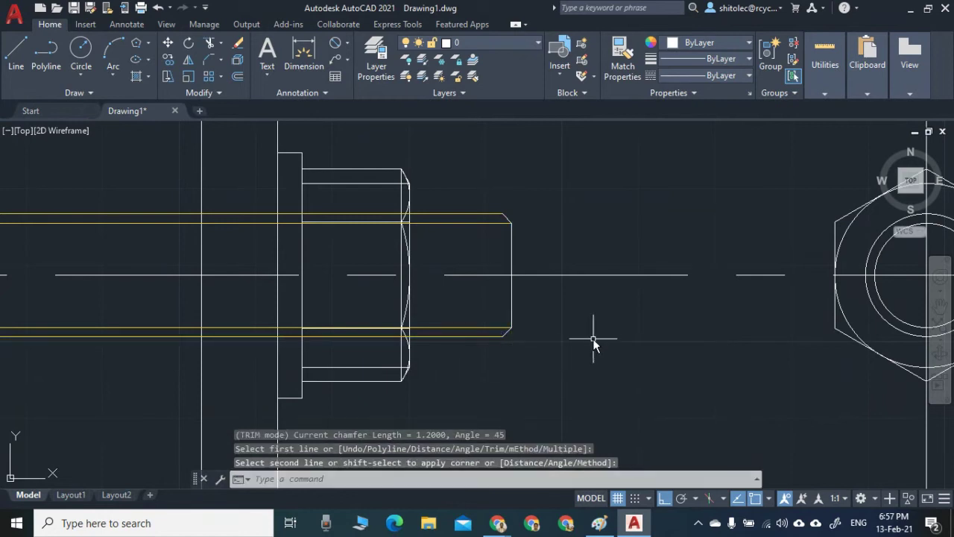
pyautogui.press('Escape')
# Step: Close the stud's chamfered right end with a vertical line between the chamfer corners
pyautogui.click(19, 52)
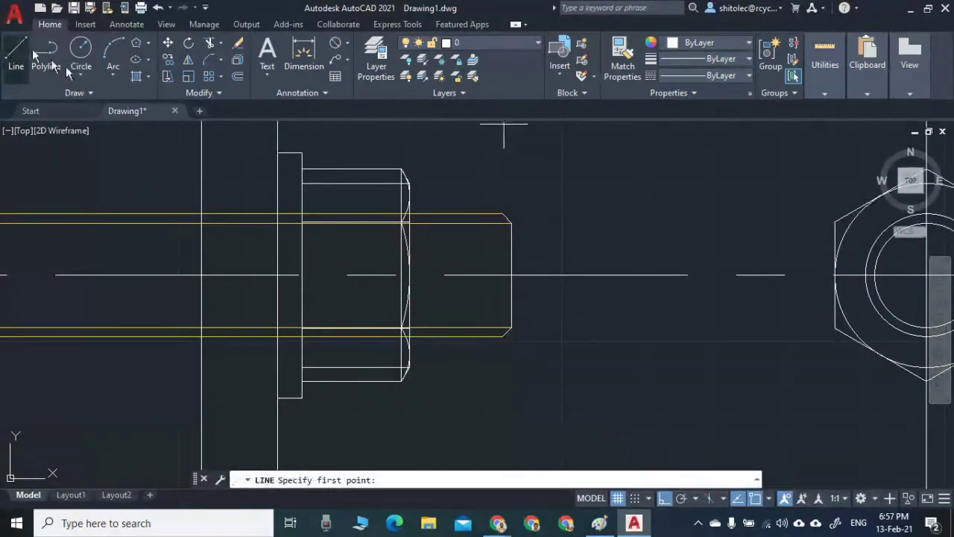
pyautogui.click(503, 214)
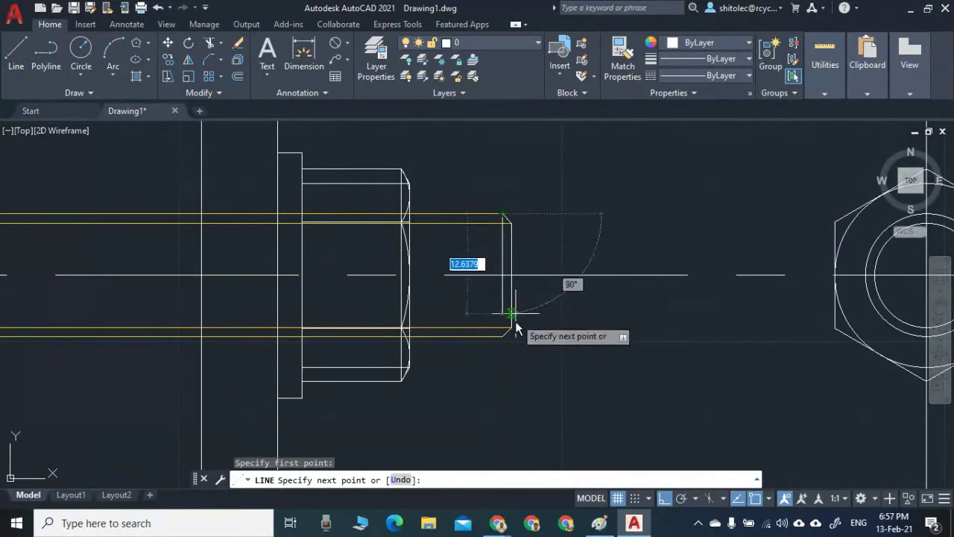
pyautogui.click(503, 336)
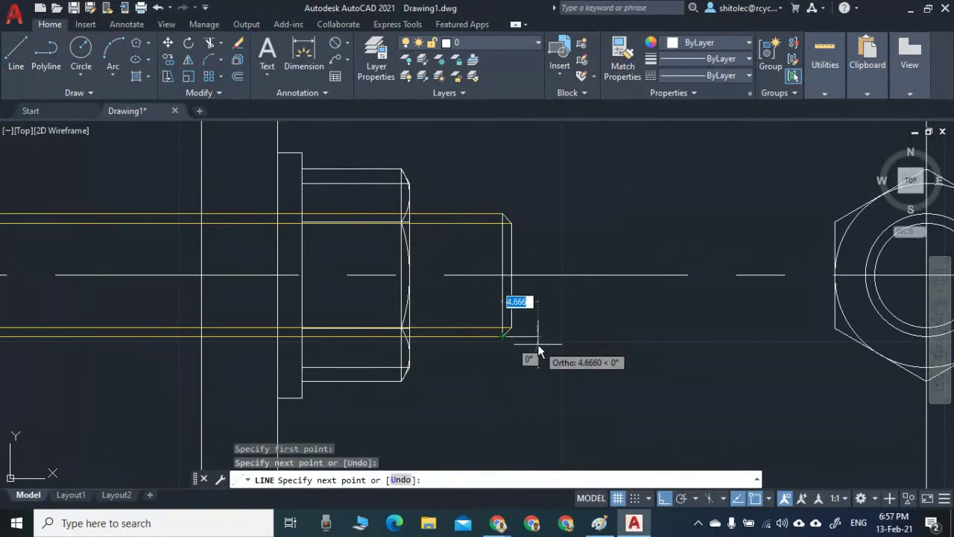
pyautogui.press('Return')
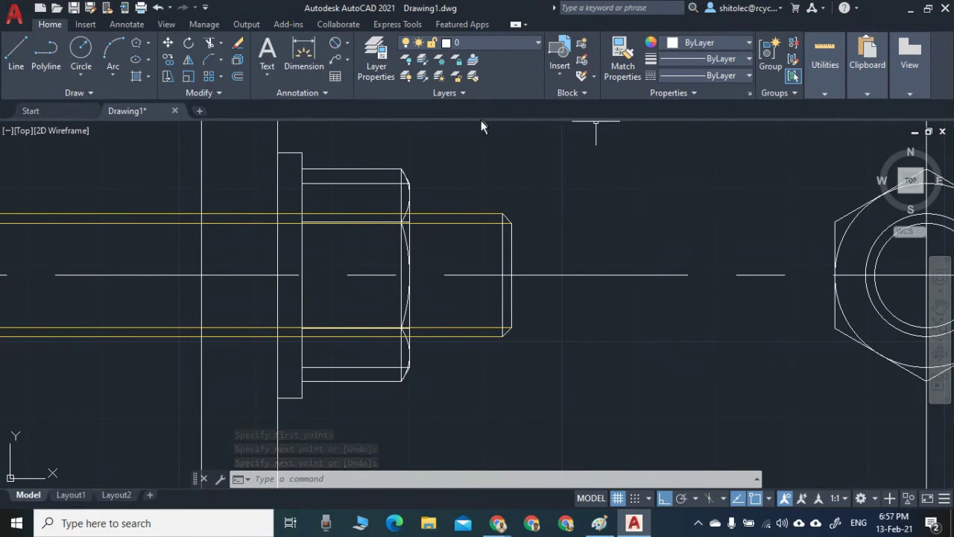
# Step: Draw a vertical line crossing the stud to the left of the washer
pyautogui.moveTo(474, 173); pyautogui.dragTo(607, 190, button='middle')
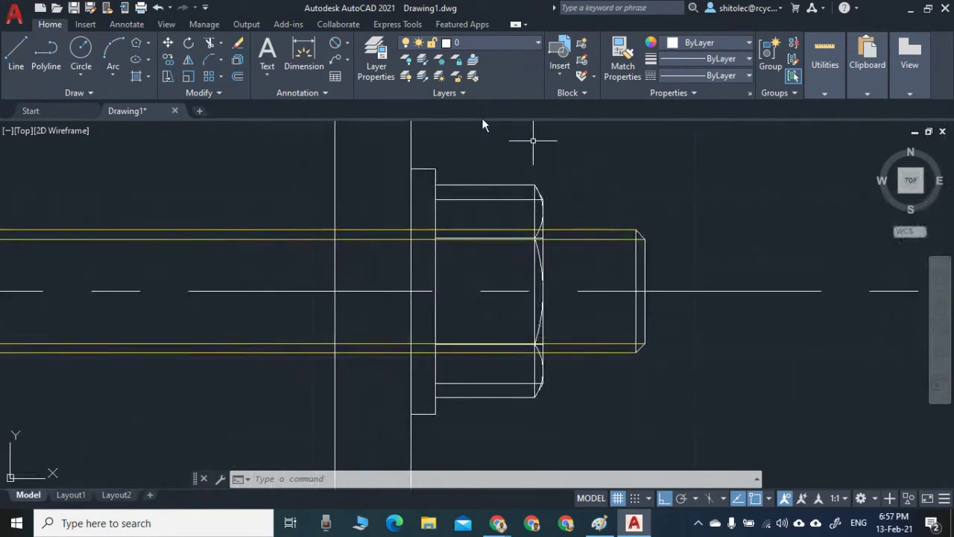
pyautogui.click(16, 52)
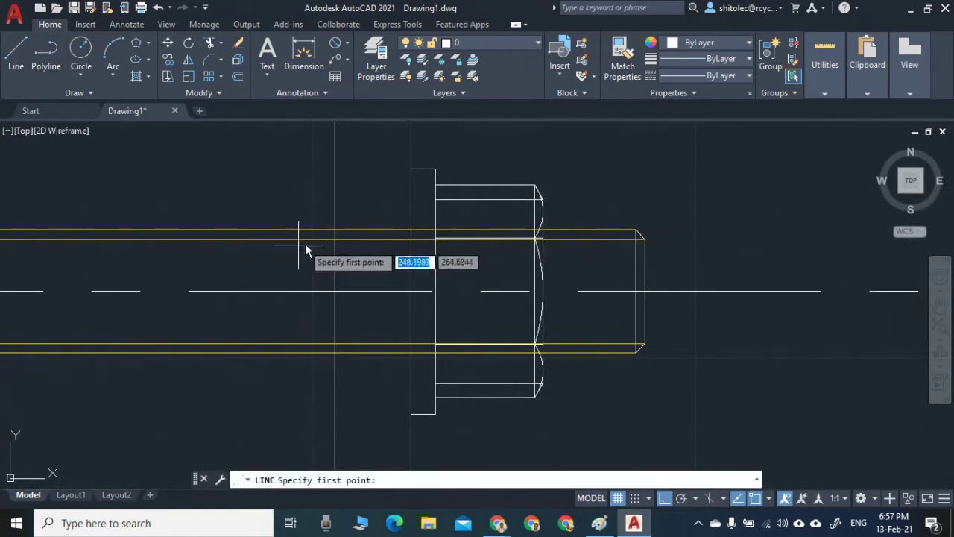
pyautogui.click(284, 211)
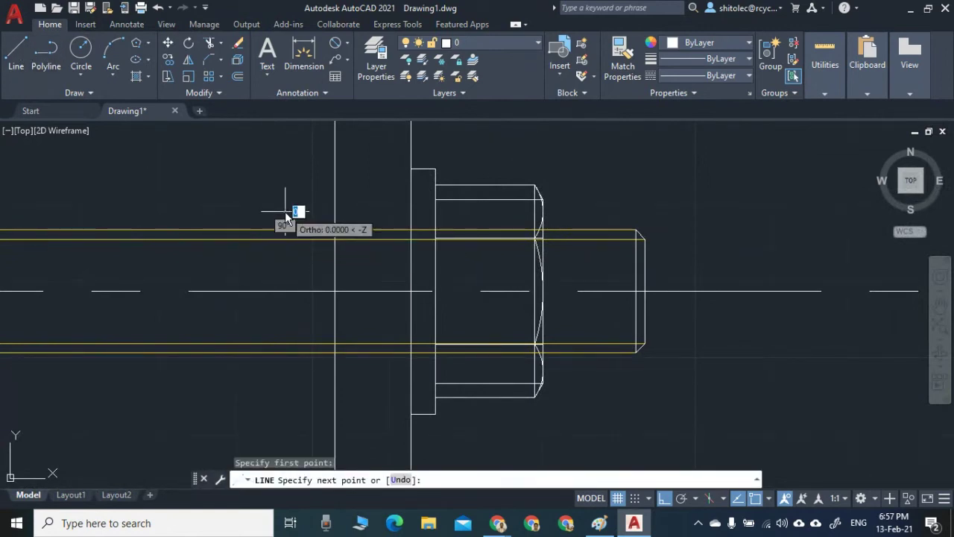
pyautogui.click(277, 384)
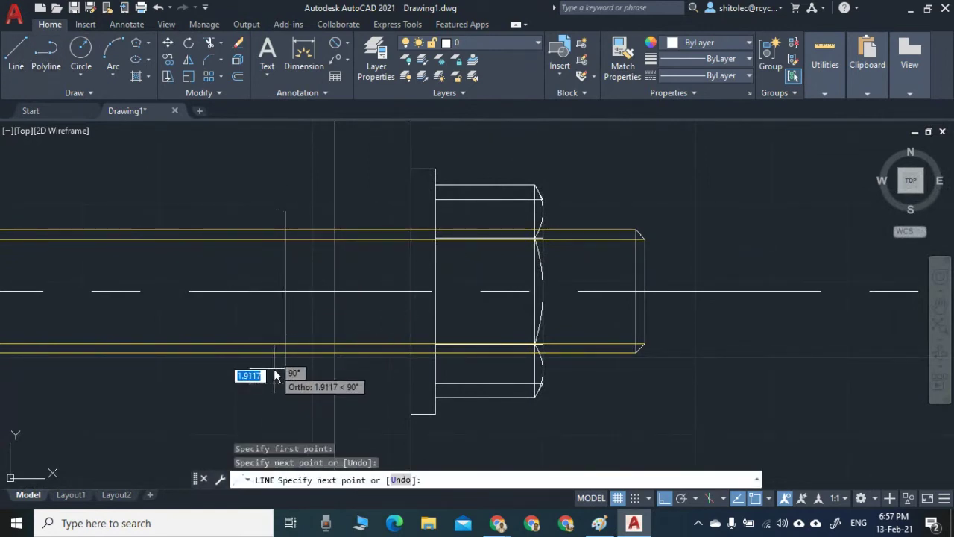
pyautogui.press('Return')
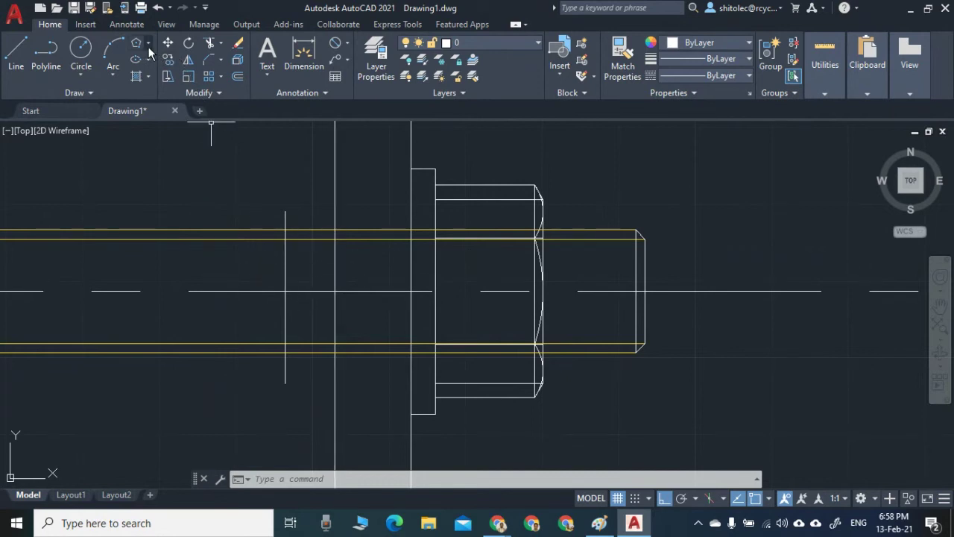
# Step: With Ortho off, draw a 10-unit line at 150° from the vertical line's top endpoint
pyautogui.click(17, 48)
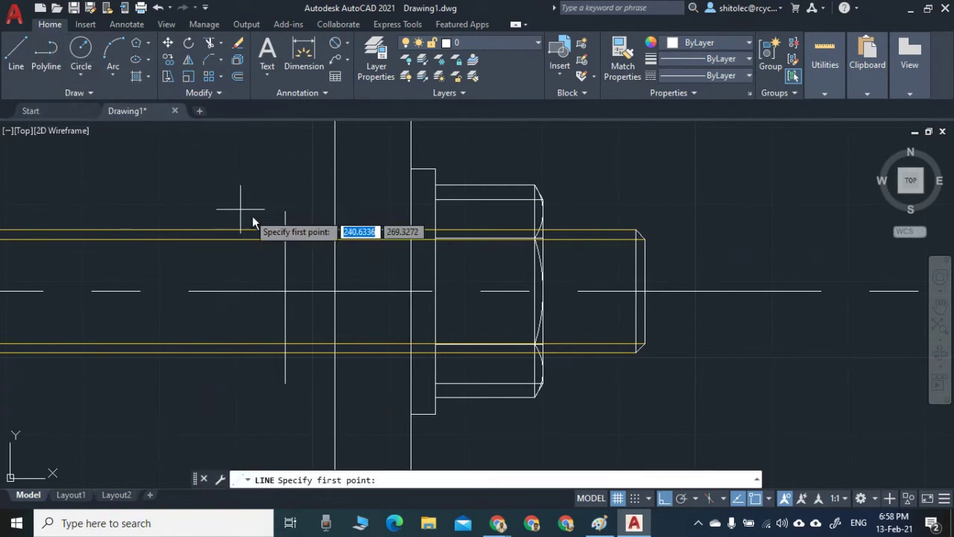
pyautogui.click(285, 216)
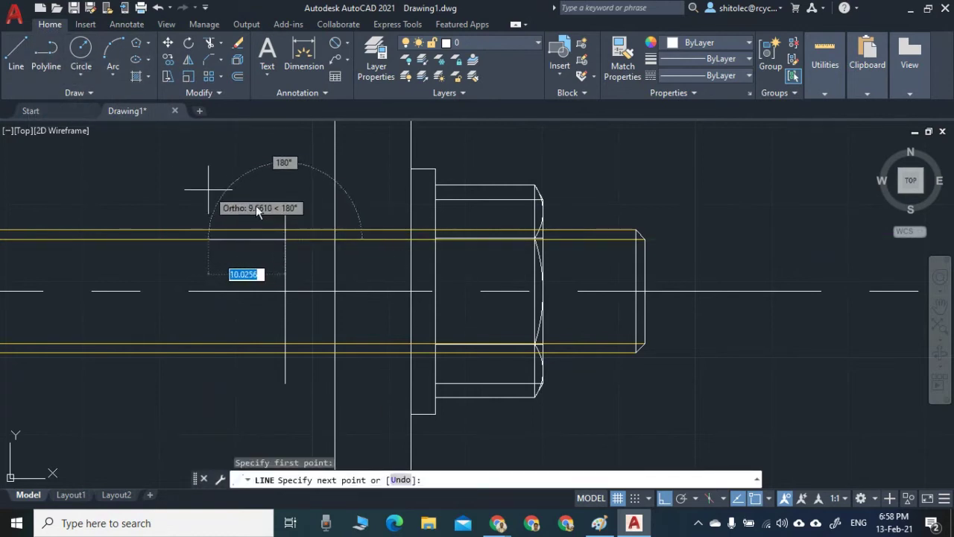
pyautogui.click(670, 498)
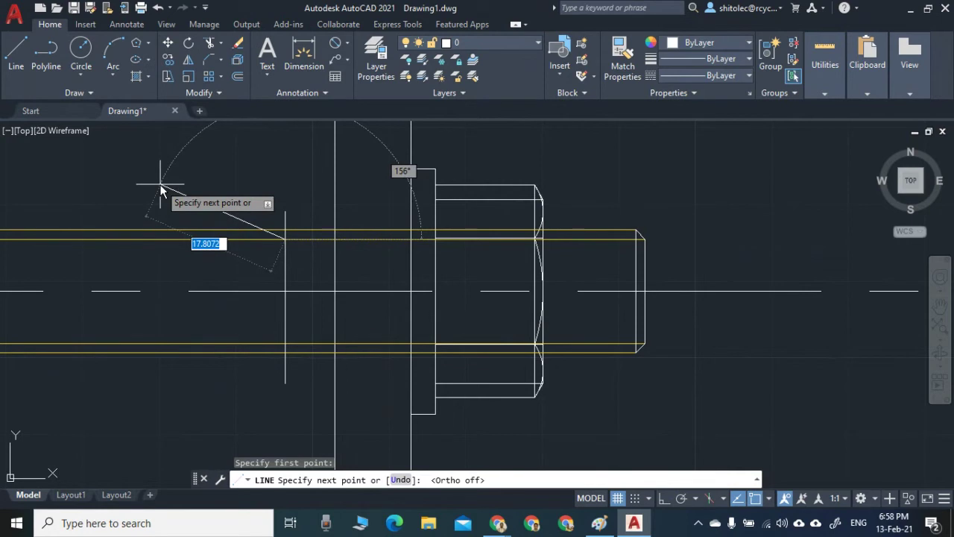
pyautogui.write('10')
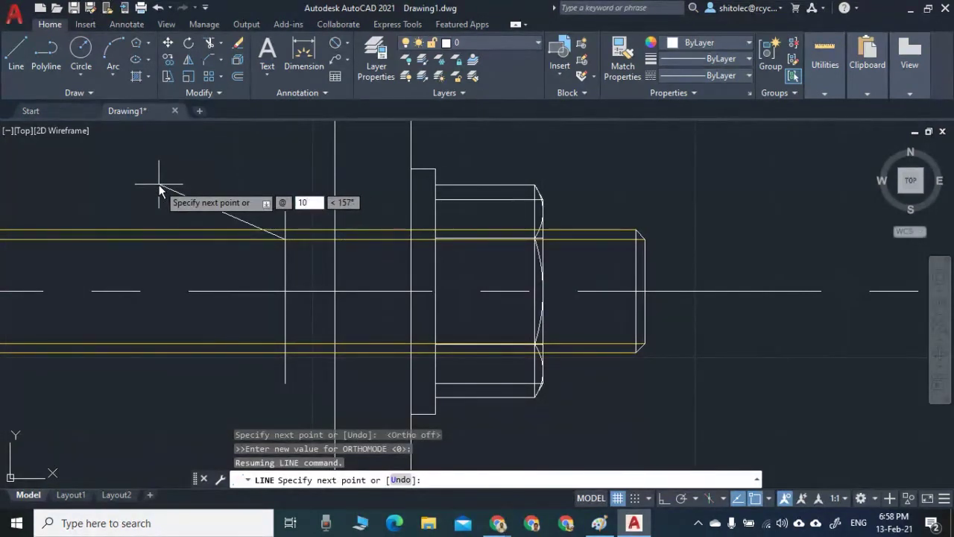
pyautogui.press('Tab')
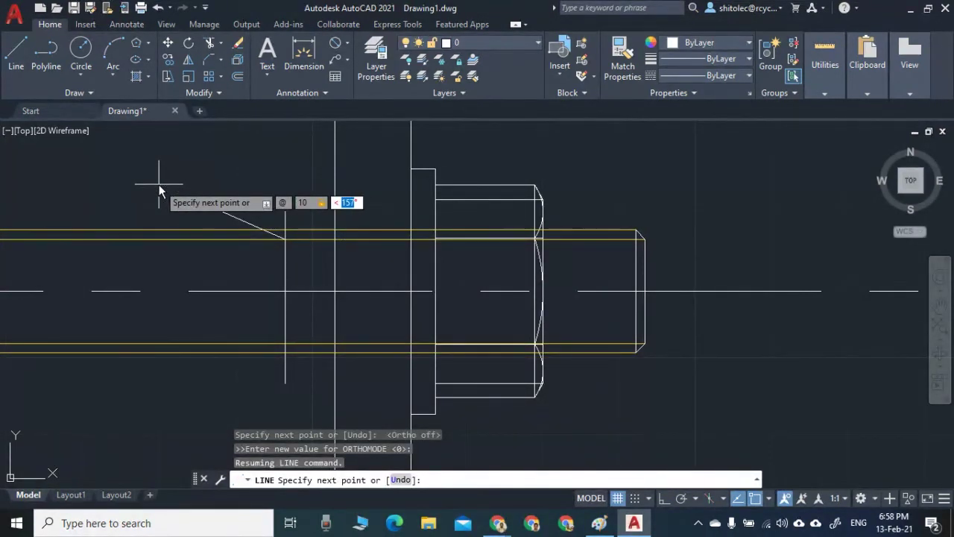
pyautogui.write('150')
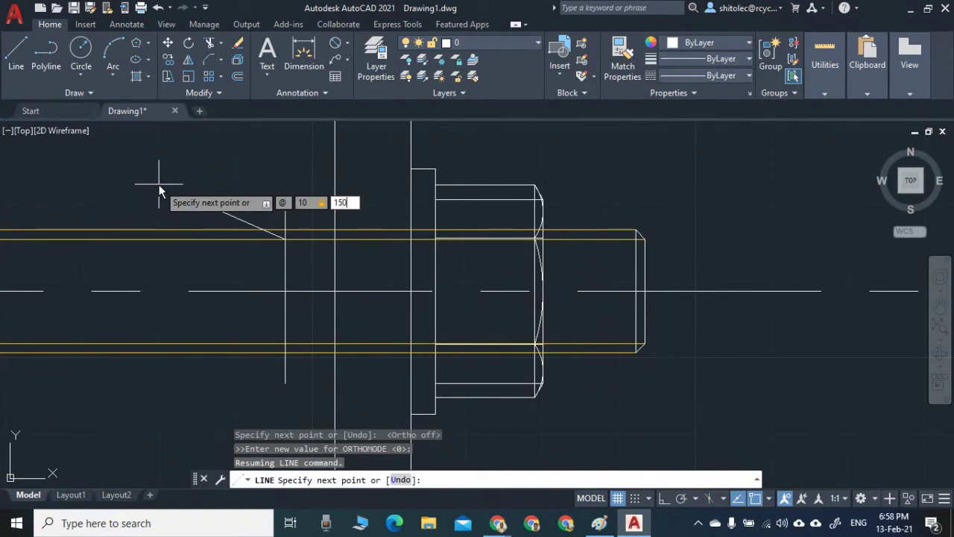
pyautogui.press('Return')
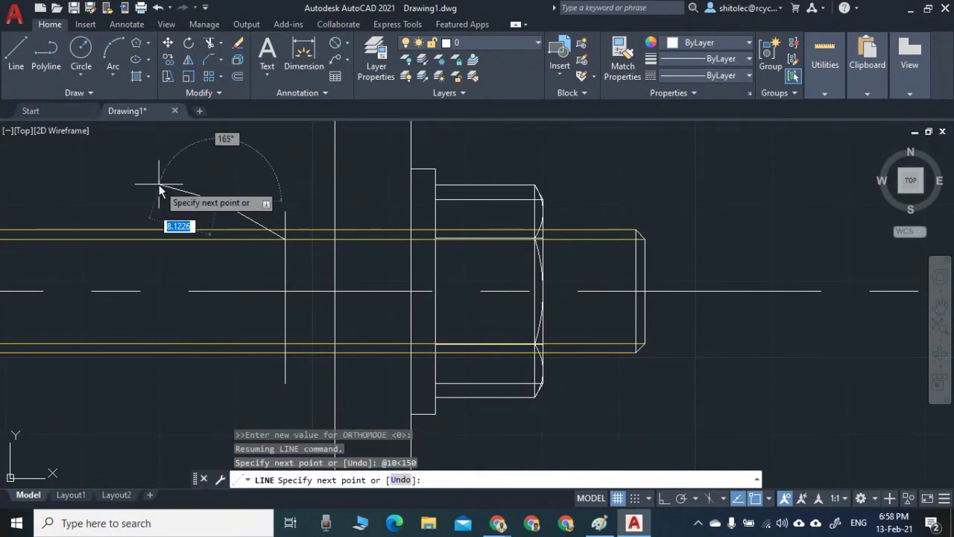
pyautogui.press('Escape')
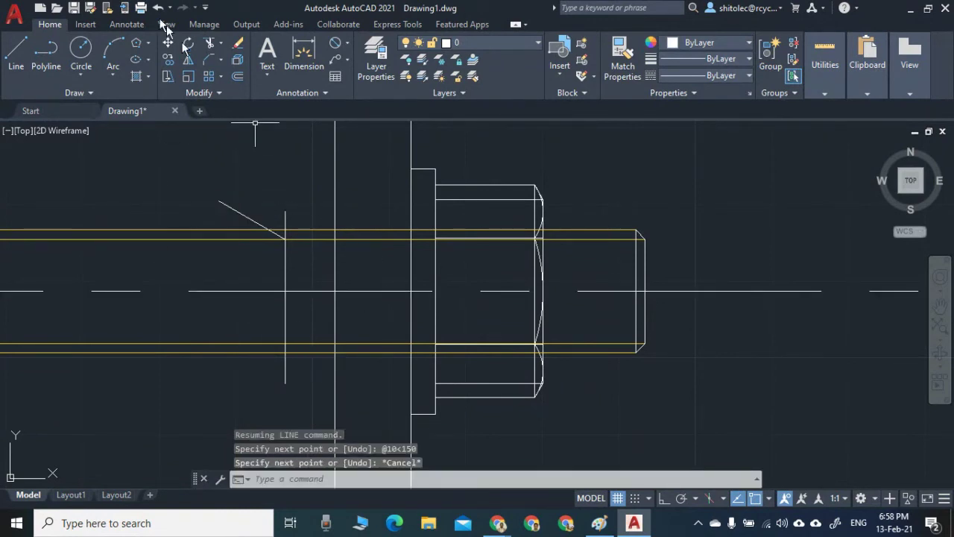
# Step: Trim away the angled guide line and the vertical line's ends above and below the stud
pyautogui.click(209, 42)
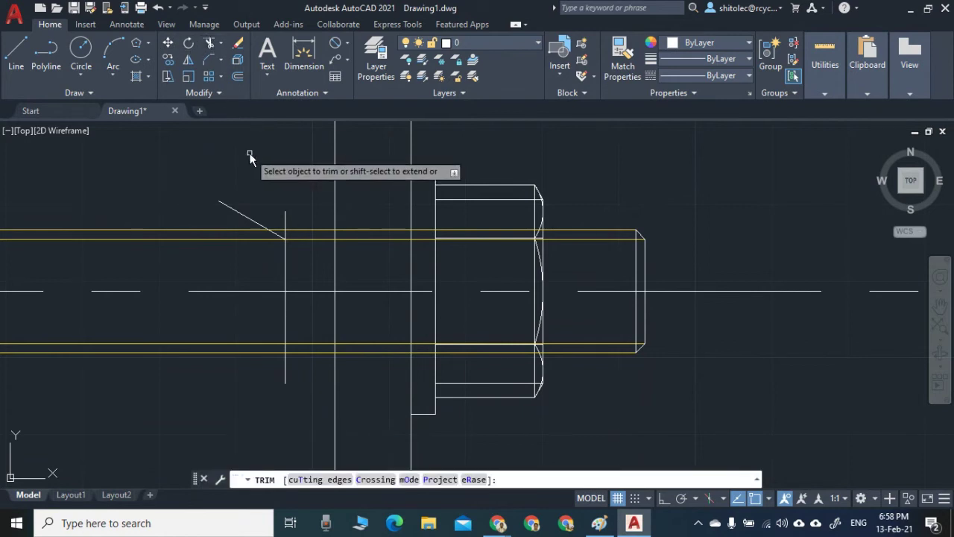
pyautogui.click(241, 214)
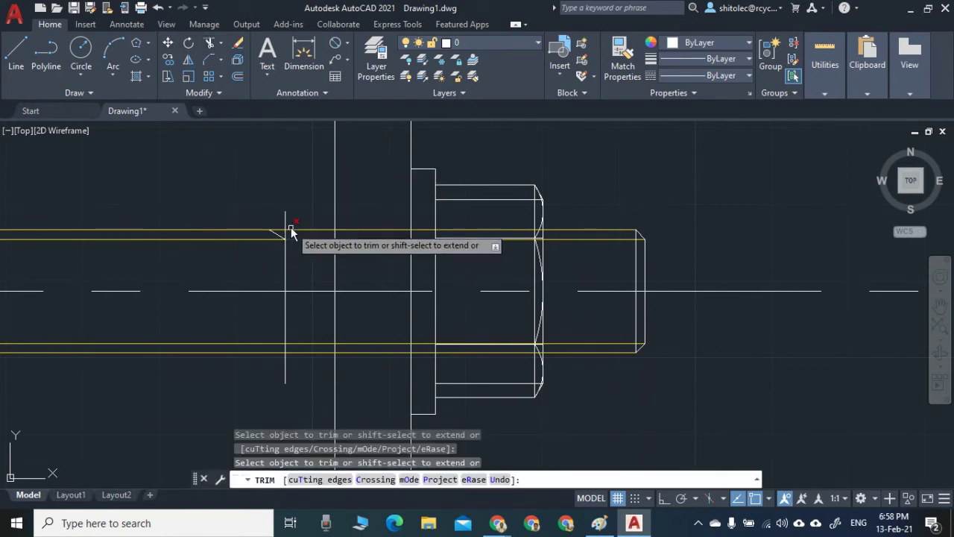
pyautogui.click(284, 220)
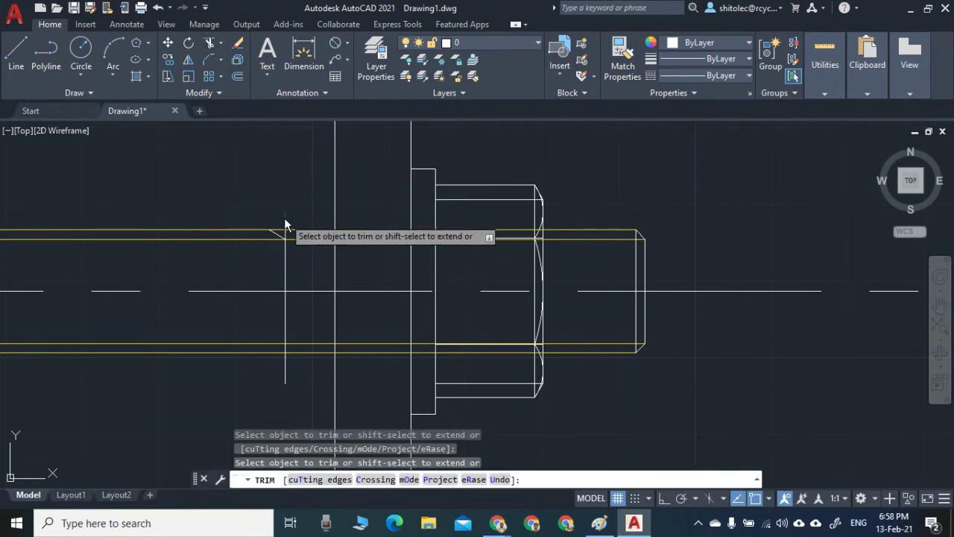
pyautogui.click(285, 367)
pyautogui.press('Escape')
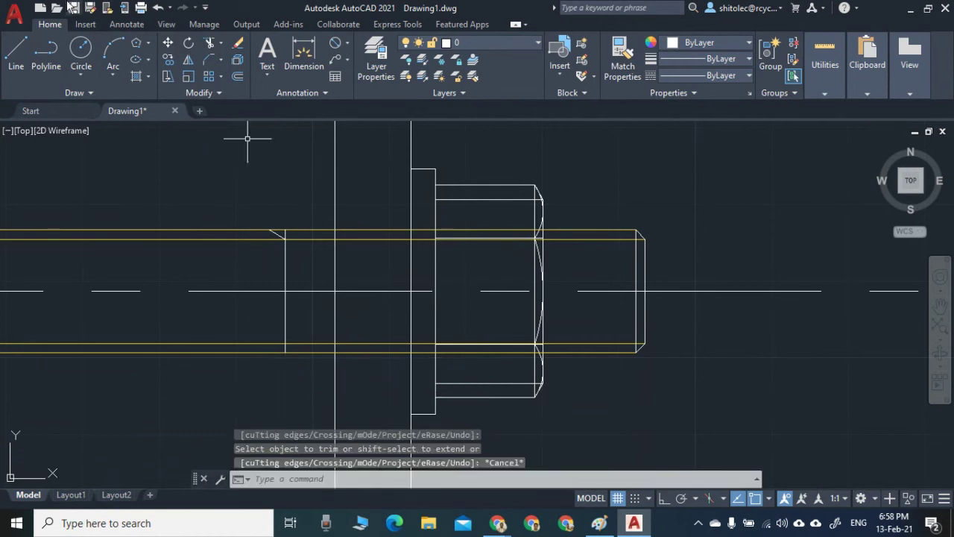
# Step: Draw the stud's left end line between the outer thread lines plus the lower chamfer diagonal
pyautogui.click(16, 49)
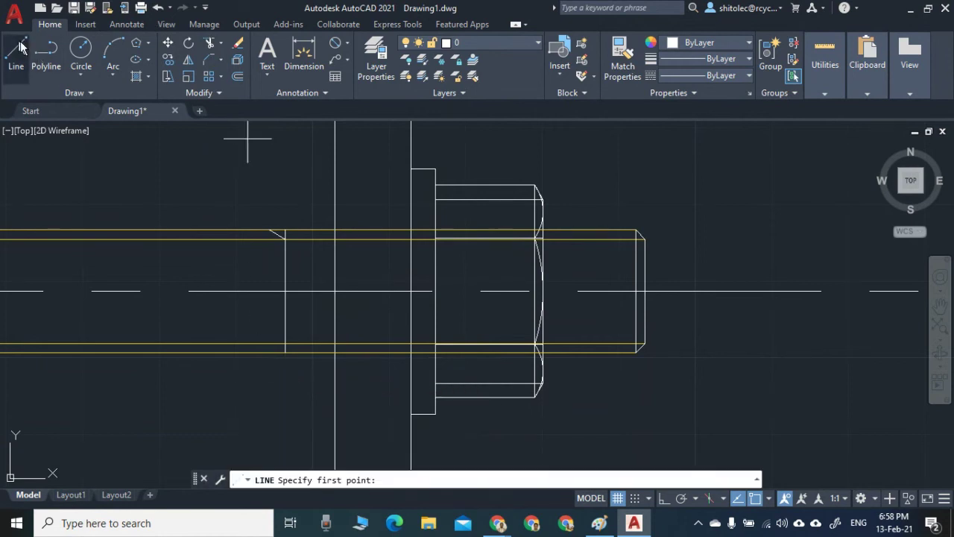
pyautogui.click(271, 231)
pyautogui.click(268, 353)
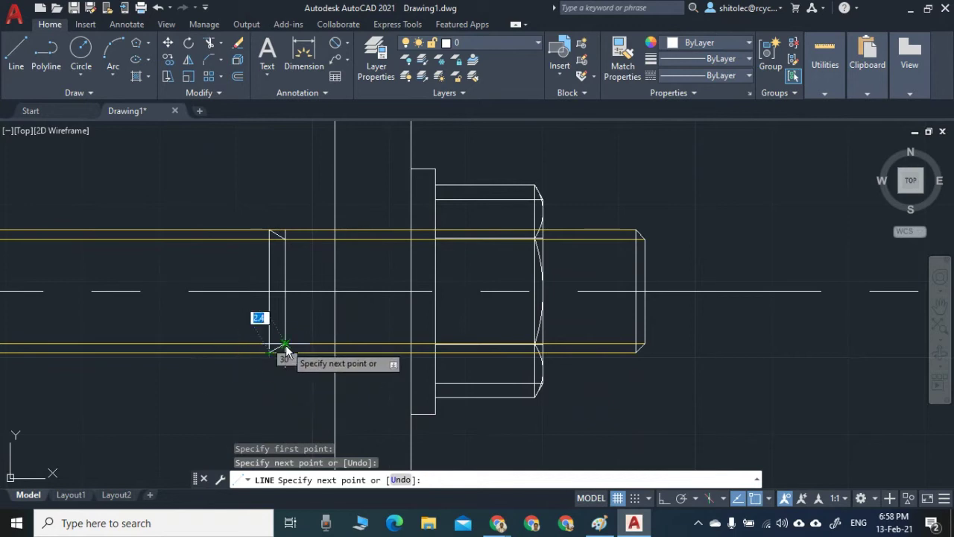
pyautogui.click(285, 344)
pyautogui.press('Return')
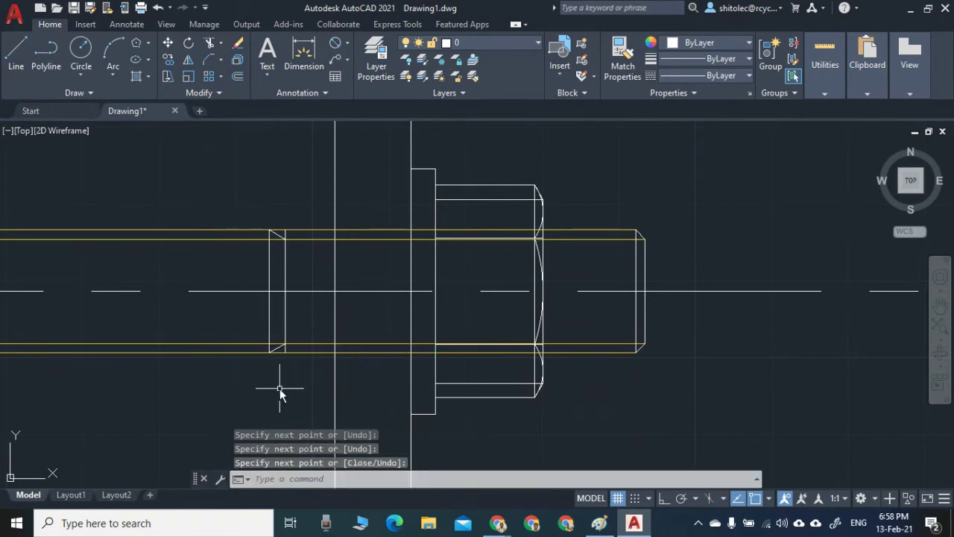
# Step: Trim the upper and lower inner thread lines left of the chamfer
pyautogui.click(209, 42)
pyautogui.click(244, 237)
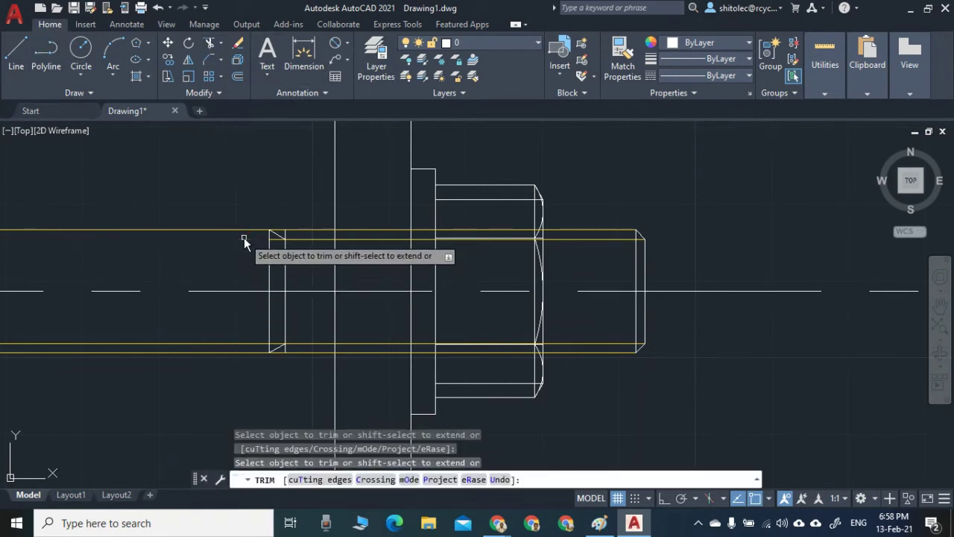
pyautogui.click(273, 239)
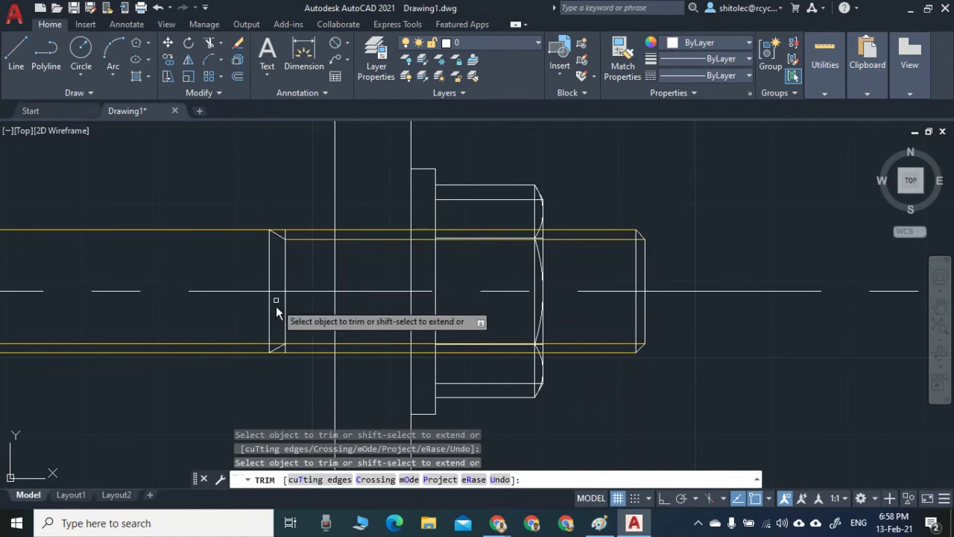
pyautogui.click(258, 345)
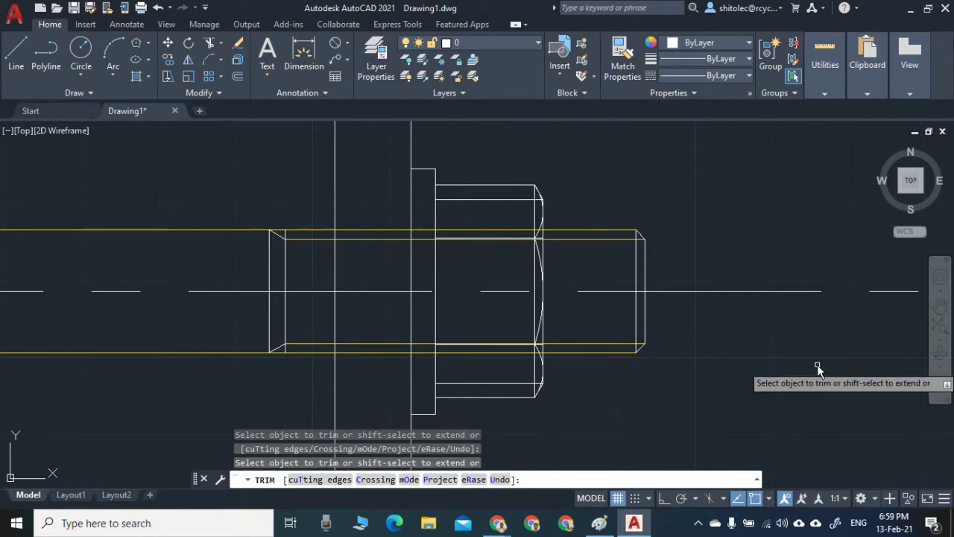
pyautogui.press('Escape')
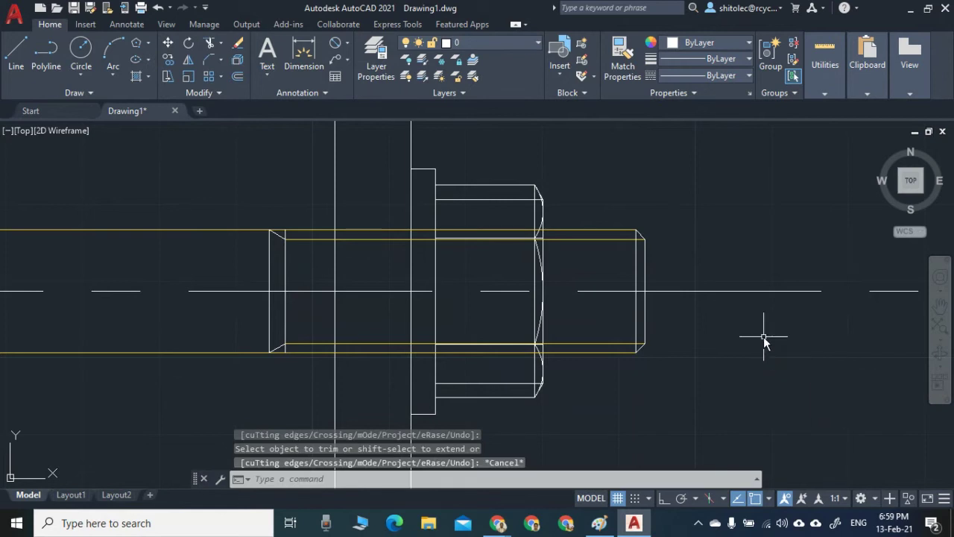
pyautogui.scroll(-4, 760, 339)
# Step: Pan and zoom onto the right-hand nut and the stud end running through it
pyautogui.moveTo(772, 372); pyautogui.dragTo(502, 411, button='middle')
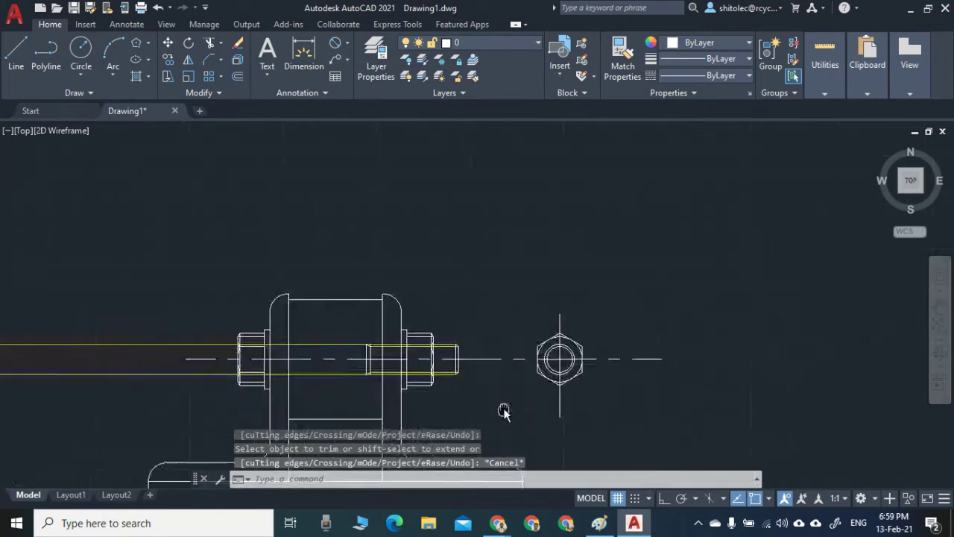
pyautogui.scroll(4, 481, 388)
pyautogui.moveTo(462, 372); pyautogui.dragTo(570, 369, button='middle')
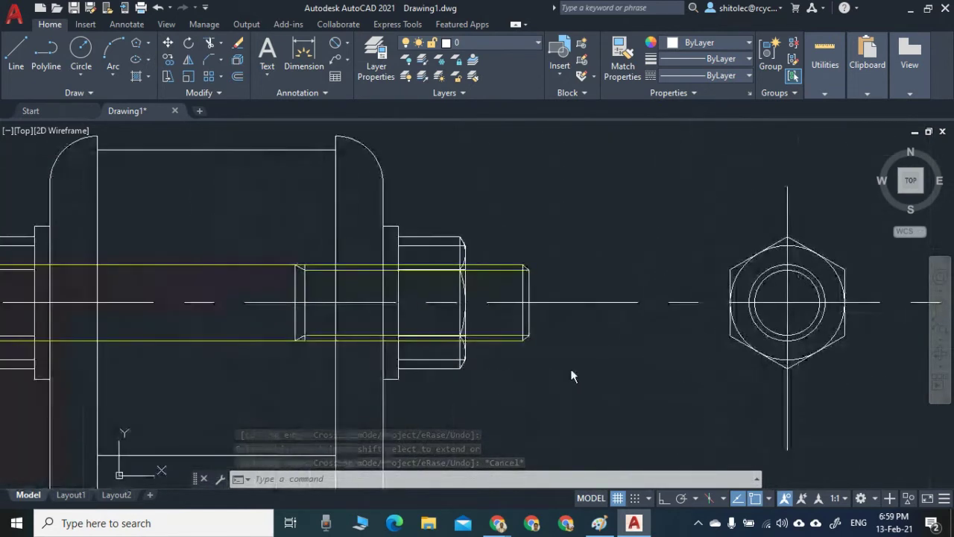
pyautogui.click(430, 264)
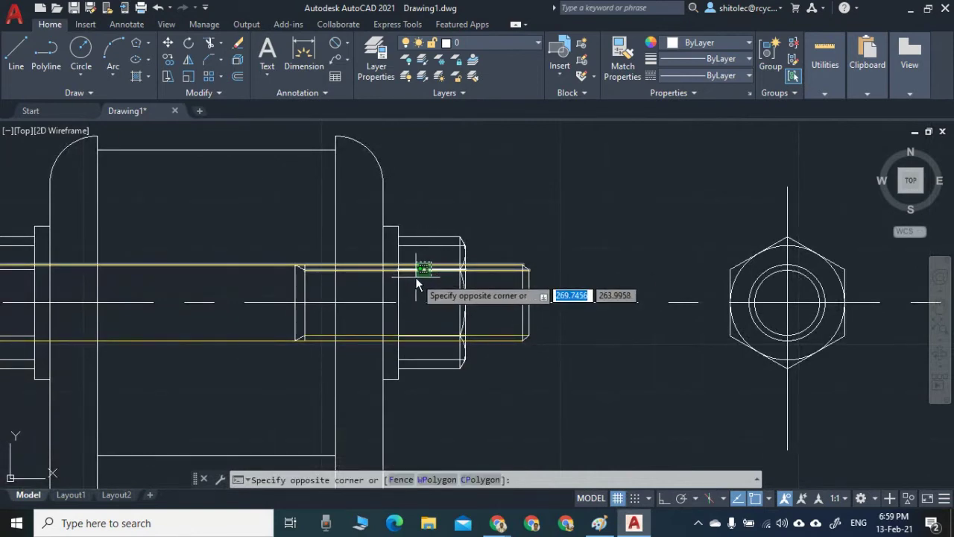
pyautogui.press('Escape')
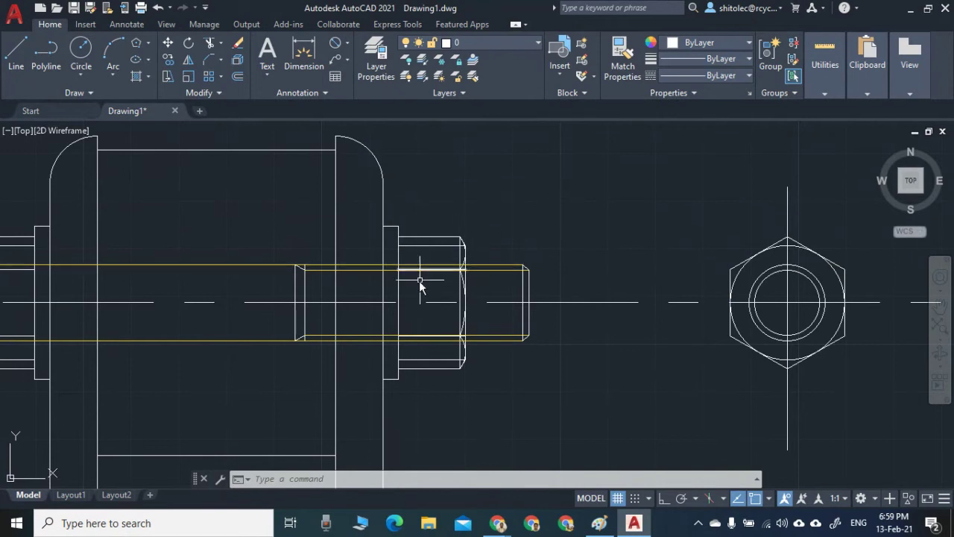
pyautogui.scroll(5, 419, 293)
pyautogui.scroll(-2, 418, 294)
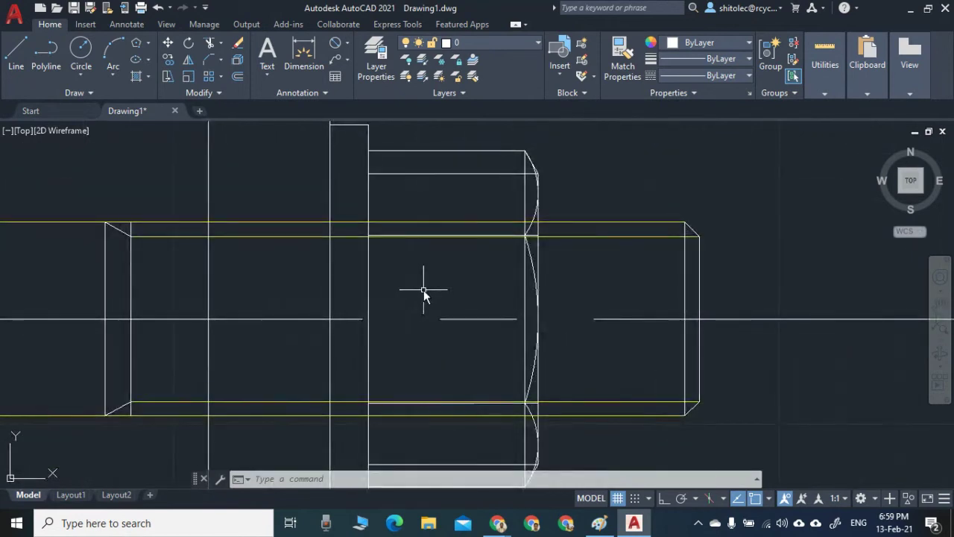
# Step: Select the nut's vertical line and arcs, stud outlines and thread lines as cutting edges
pyautogui.click(328, 267)
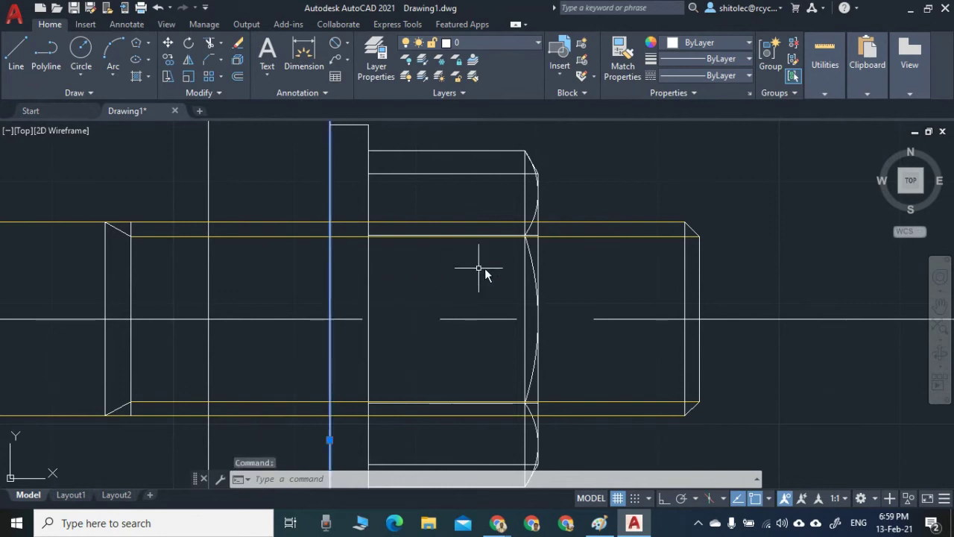
pyautogui.click(537, 250)
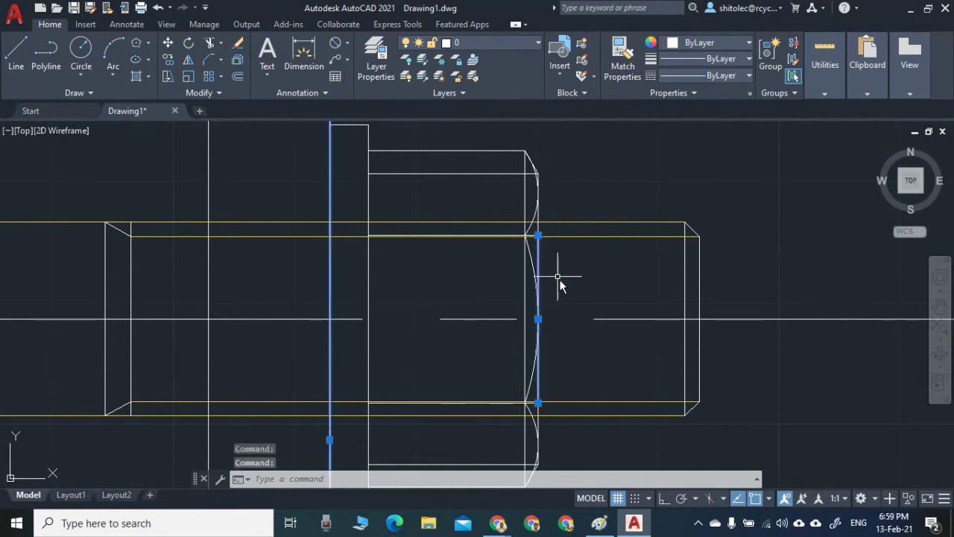
pyautogui.click(540, 234)
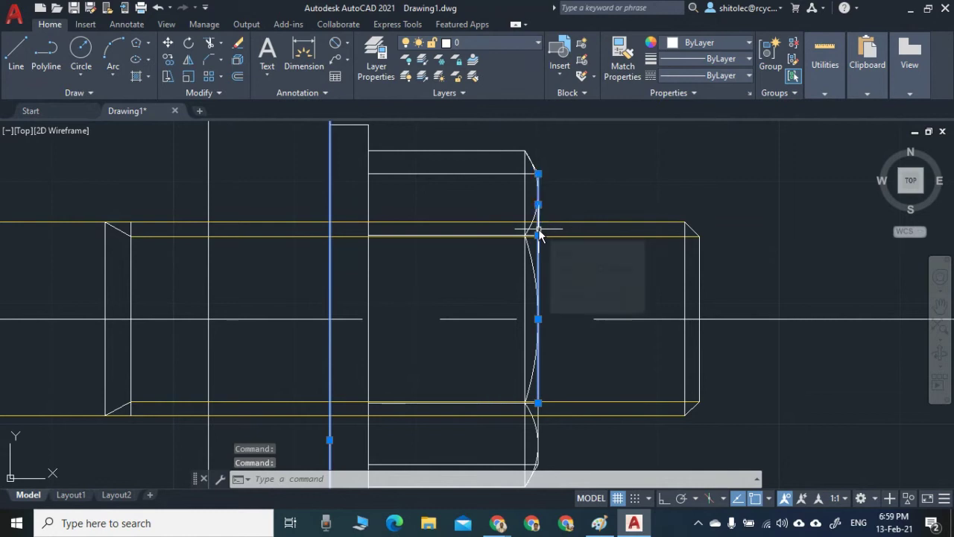
pyautogui.click(549, 416)
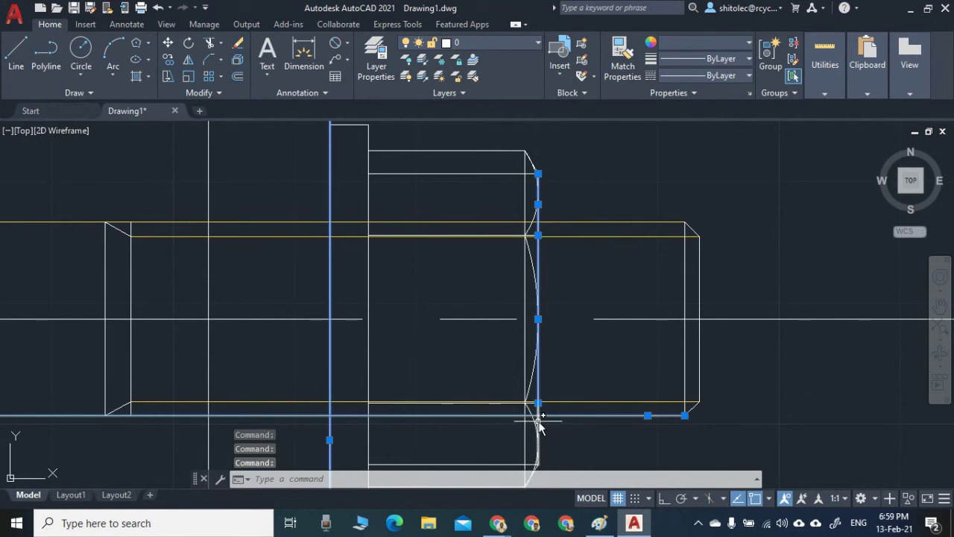
pyautogui.click(540, 426)
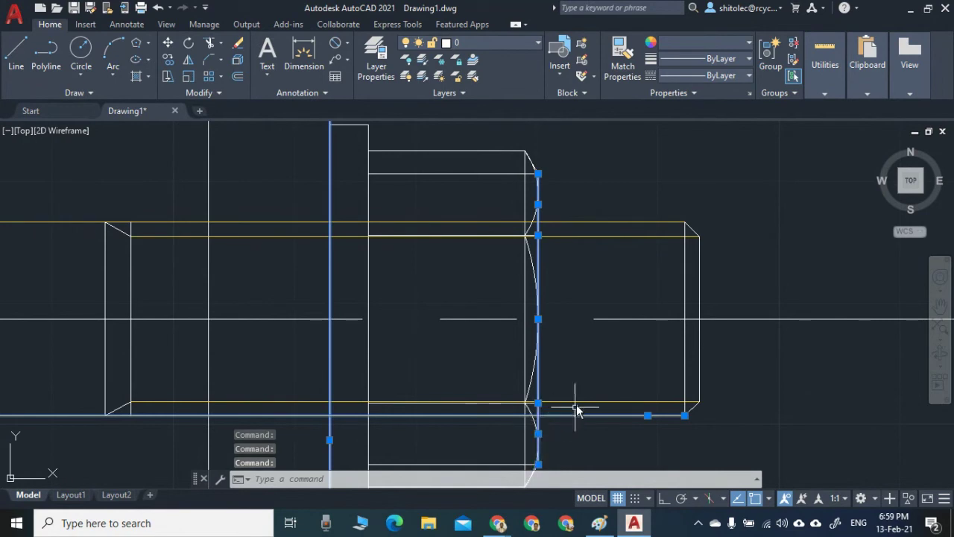
pyautogui.click(513, 222)
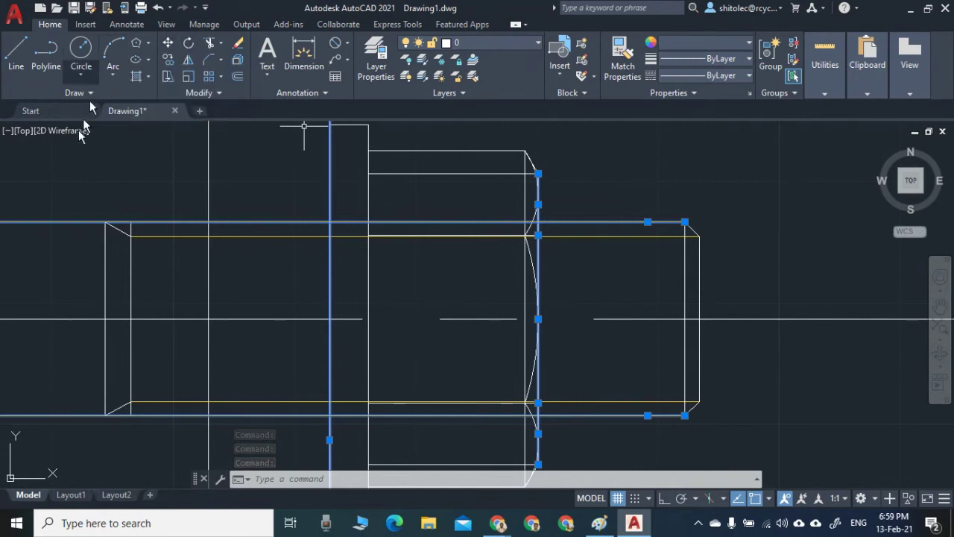
pyautogui.click(595, 237)
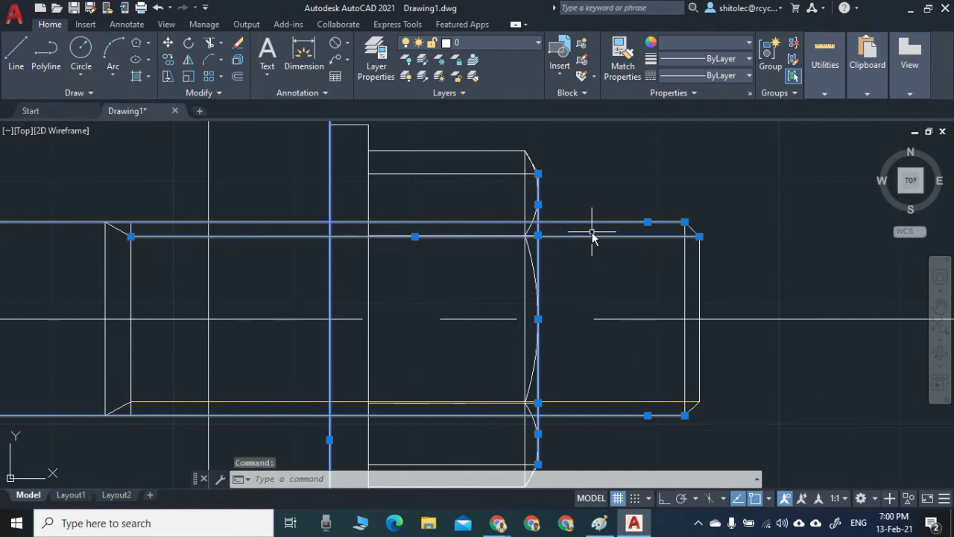
pyautogui.click(609, 403)
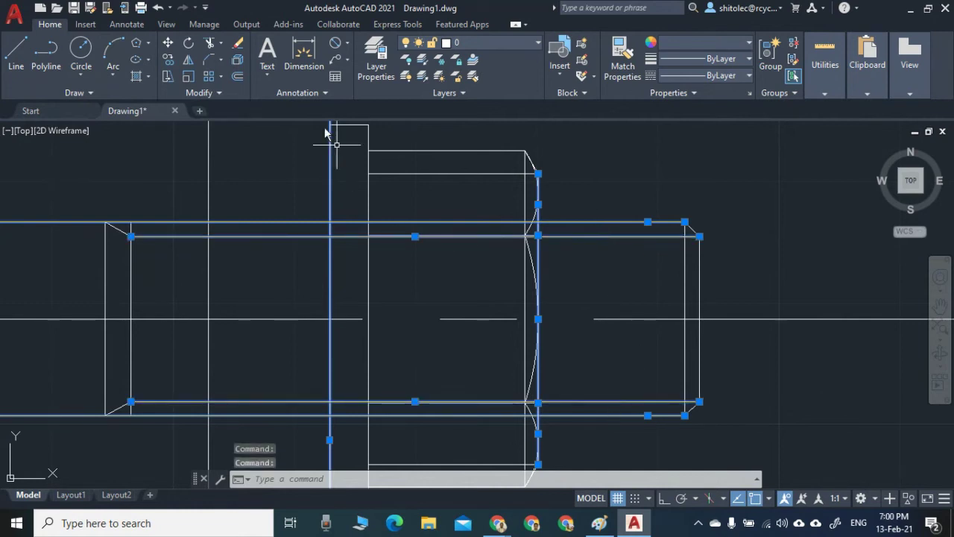
# Step: Trim the top outline, upper thread line and bottom outline inside the washer and nut
pyautogui.click(210, 45)
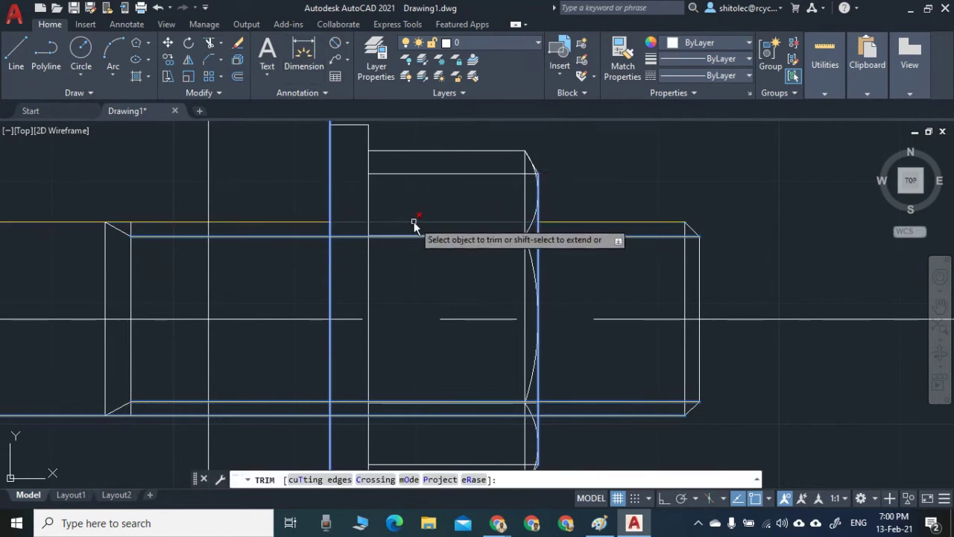
pyautogui.click(415, 223)
pyautogui.click(417, 238)
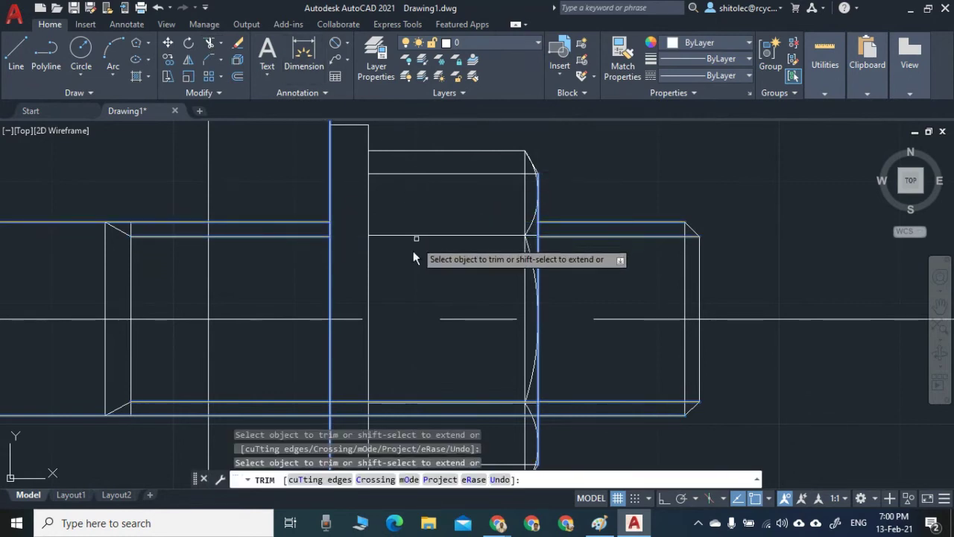
pyautogui.click(438, 414)
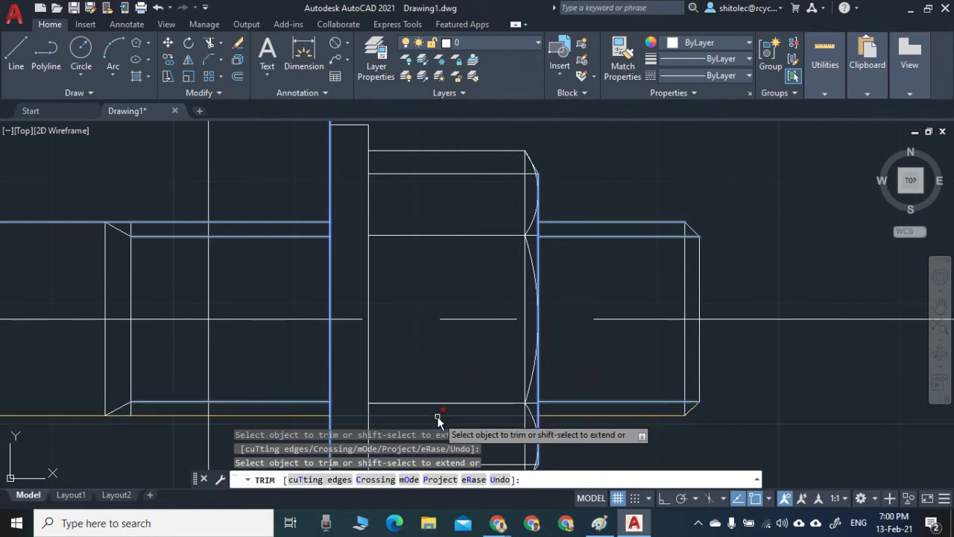
pyautogui.press('Escape')
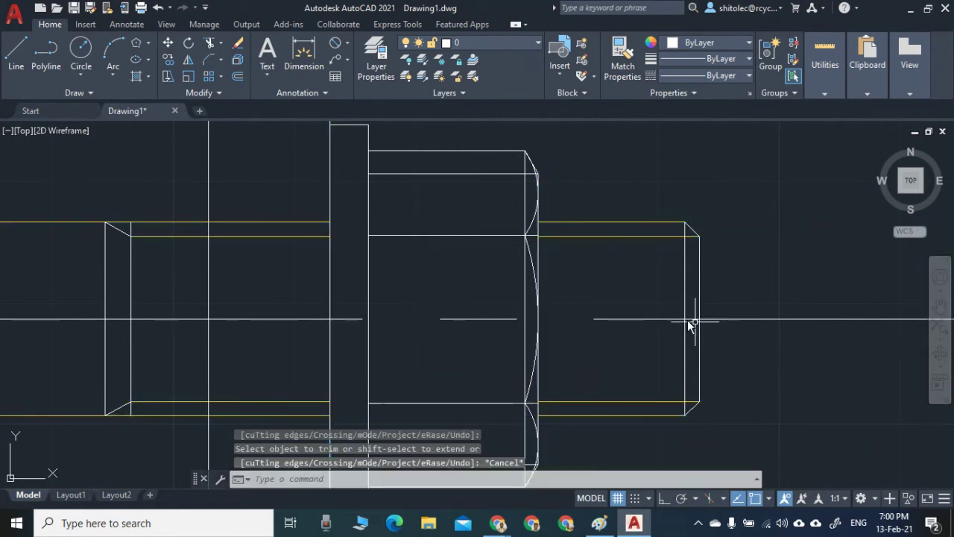
pyautogui.scroll(-3, 652, 317)
pyautogui.moveTo(770, 365); pyautogui.dragTo(778, 302, button='middle')
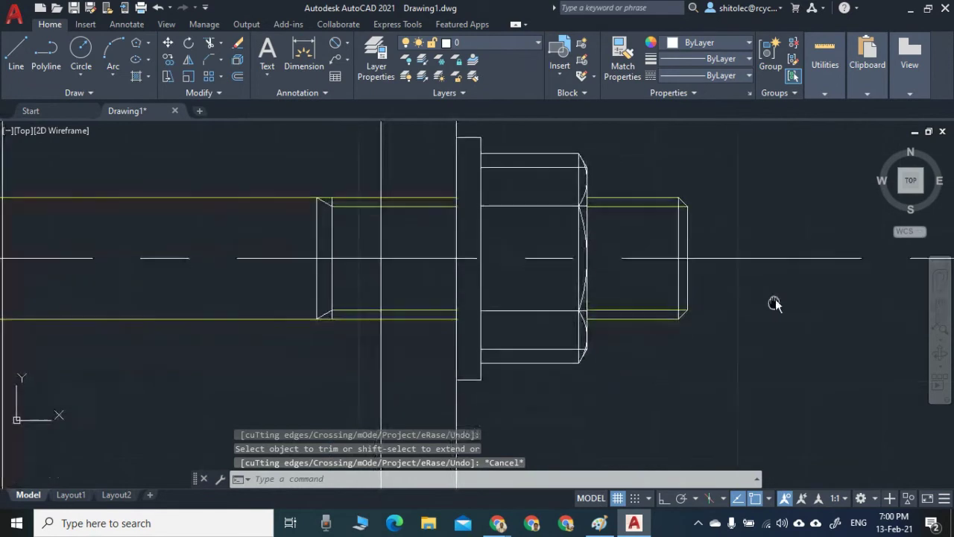
pyautogui.scroll(2, 548, 193)
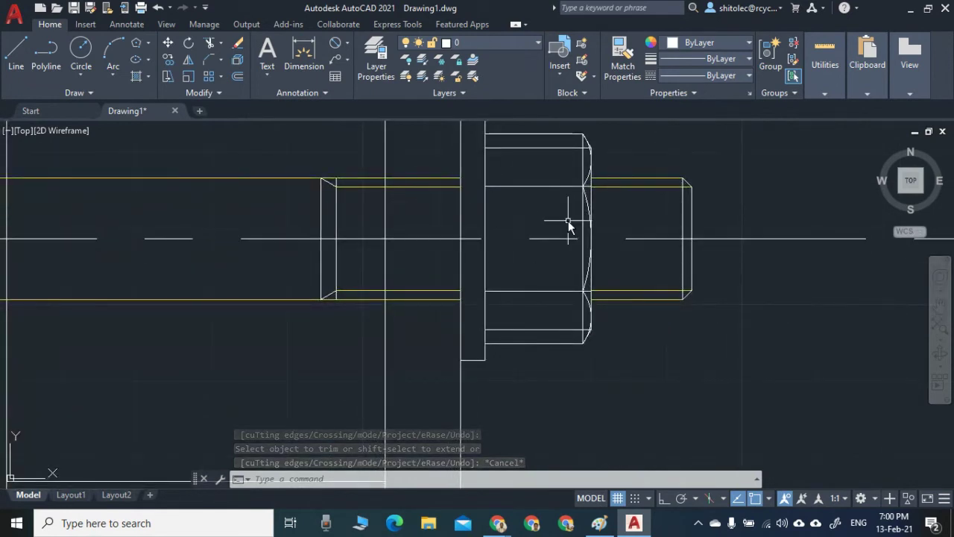
pyautogui.moveTo(566, 223); pyautogui.dragTo(566, 309, button='middle')
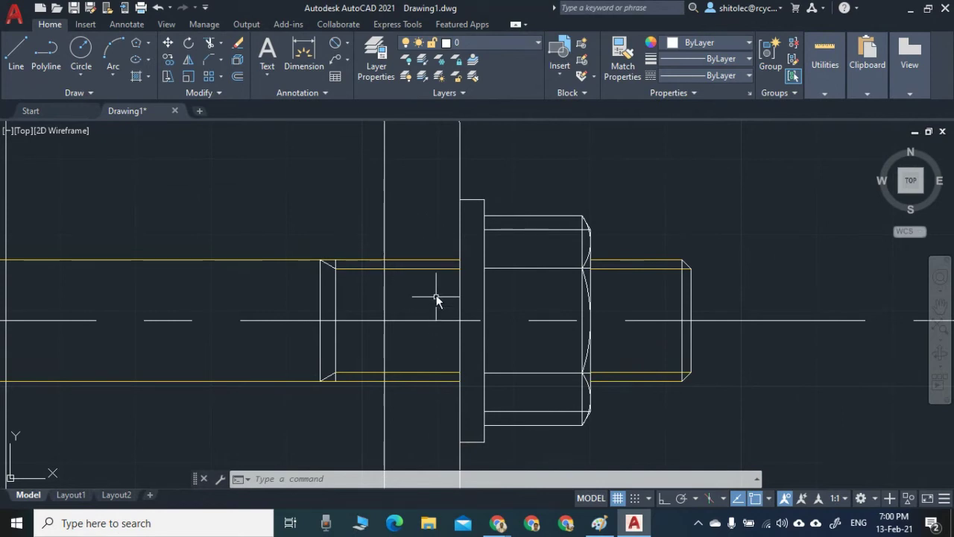
pyautogui.click(438, 269)
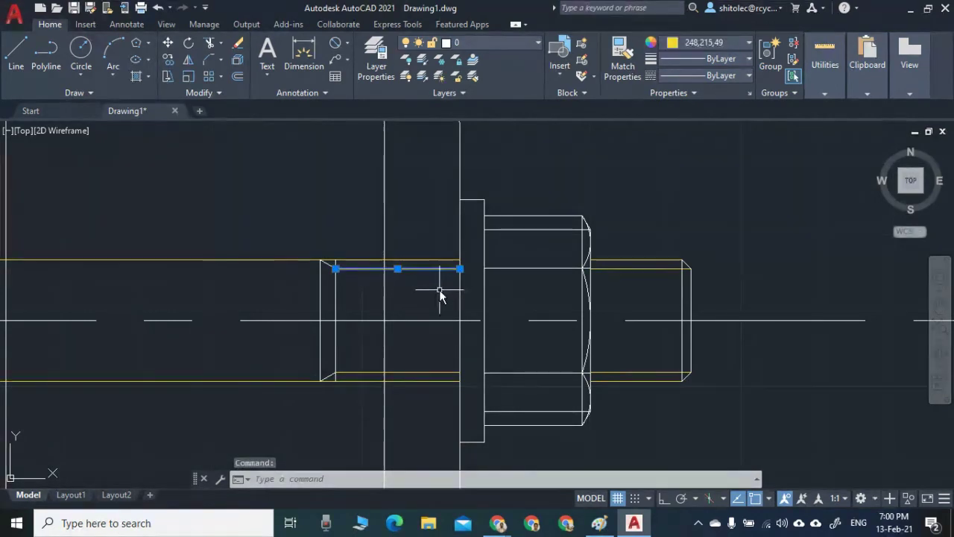
pyautogui.press('Escape')
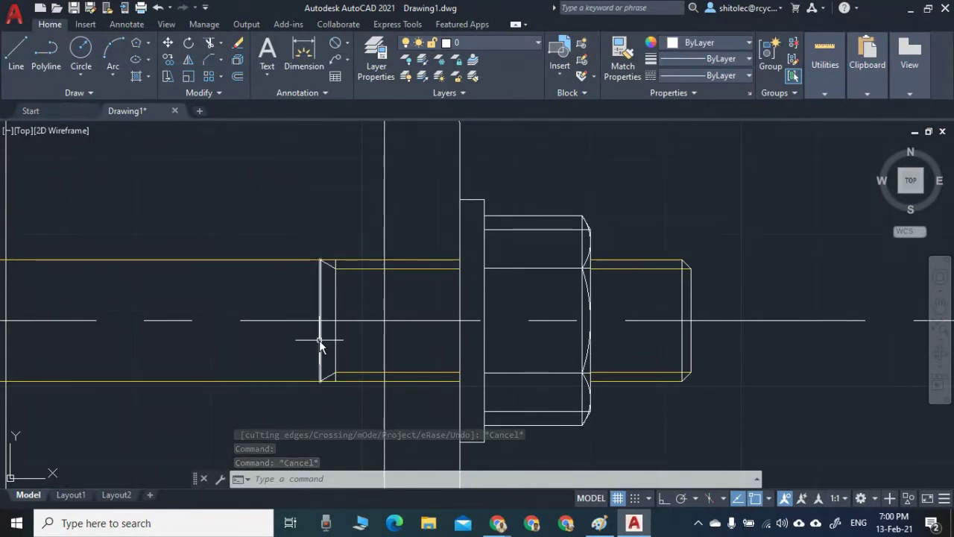
pyautogui.scroll(-4, 775, 382)
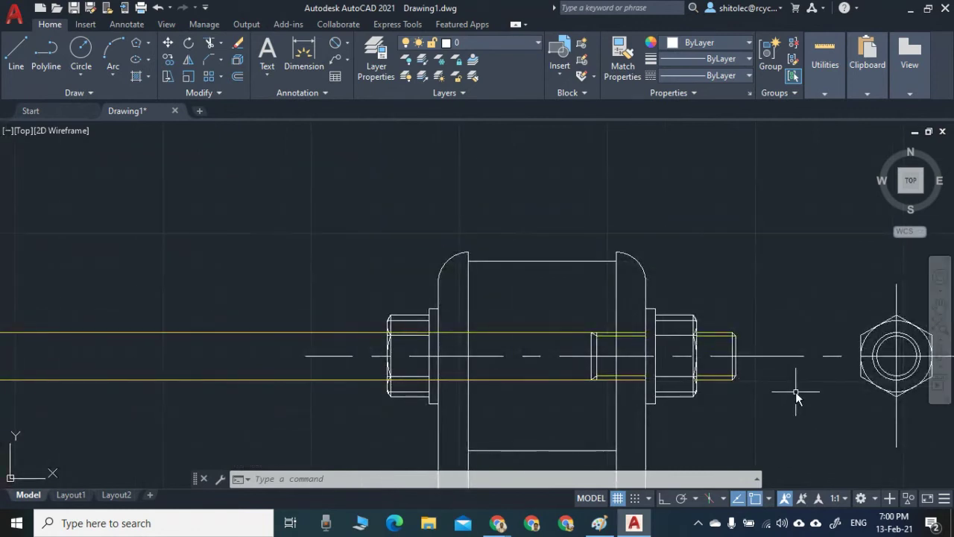
pyautogui.moveTo(794, 394)
pyautogui.mouseDown(button='middle')
pyautogui.moveTo(677, 410)
pyautogui.moveTo(575, 358)
pyautogui.mouseUp(button='middle')
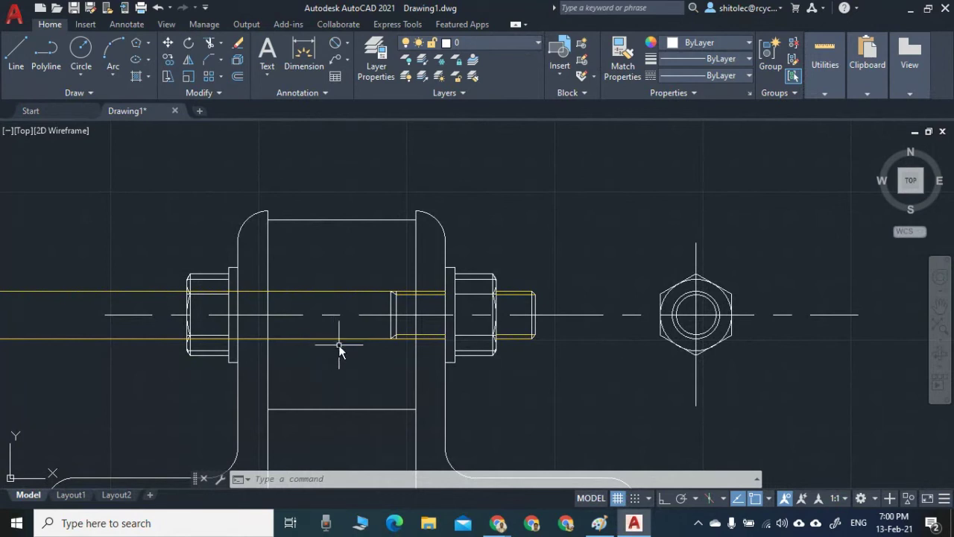
# Step: Select the stud's right-end lines and its upper and lower yellow thread lines
pyautogui.click(553, 351)
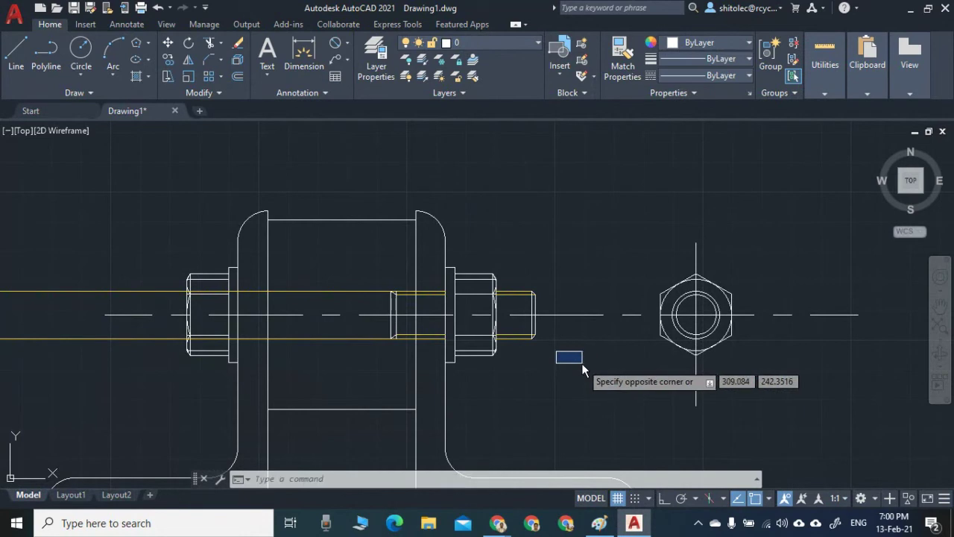
pyautogui.press('Escape')
pyautogui.click(544, 352)
pyautogui.click(523, 316)
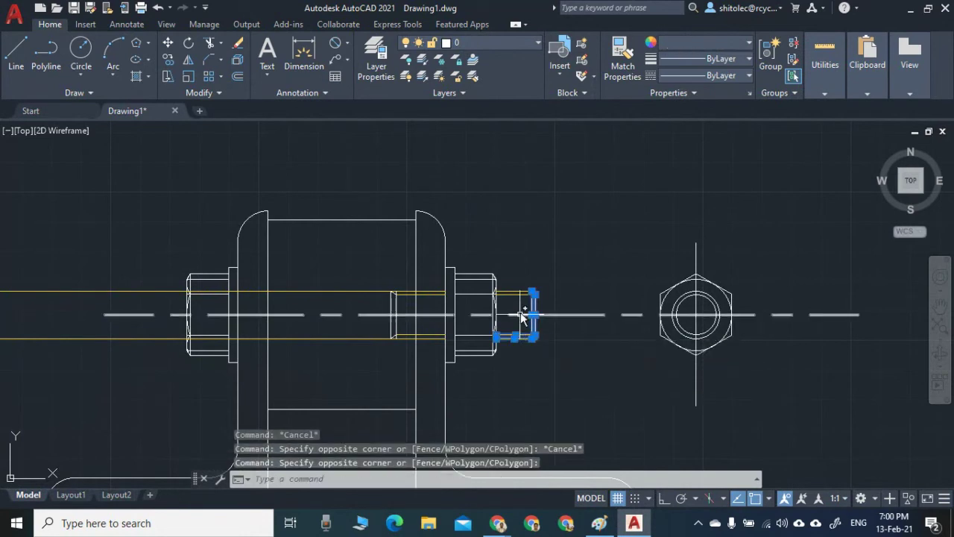
pyautogui.click(520, 274)
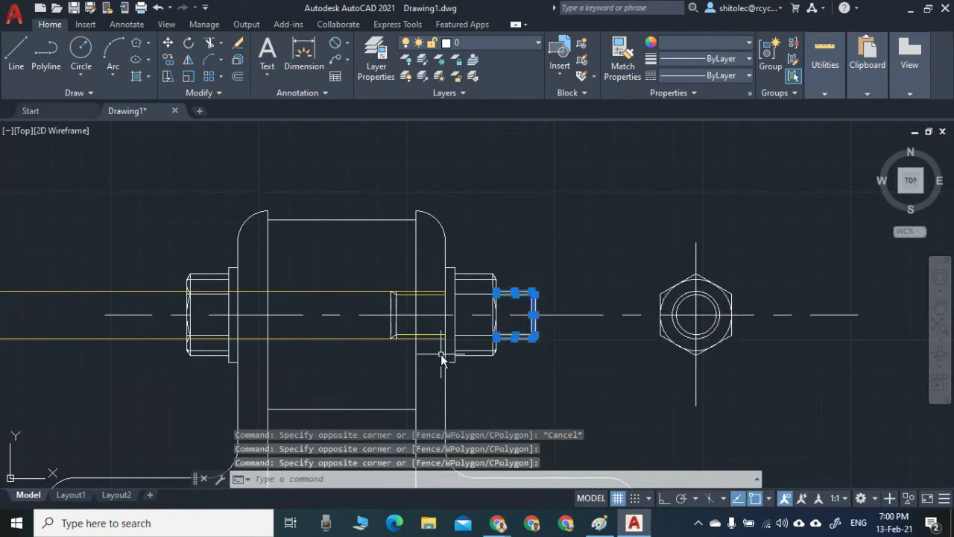
pyautogui.click(441, 359)
pyautogui.click(433, 333)
pyautogui.click(436, 313)
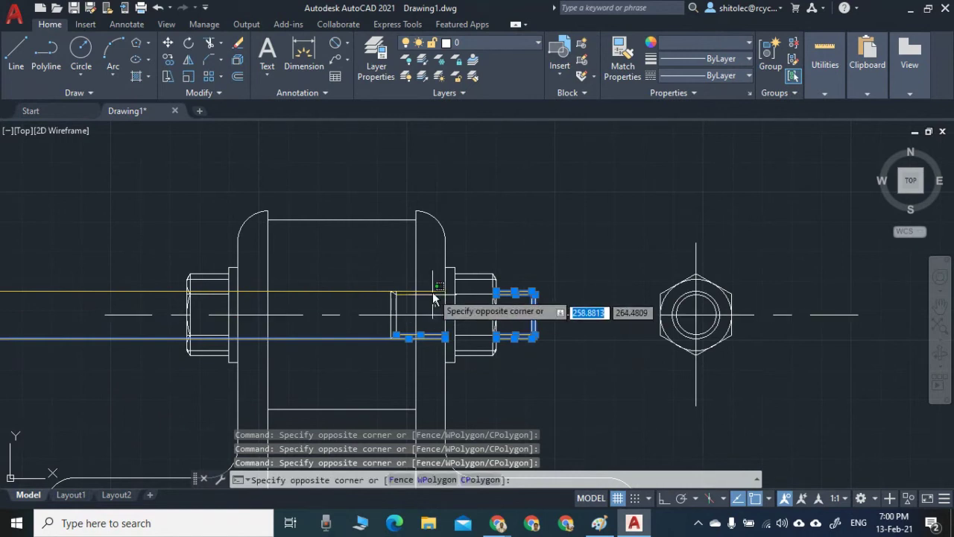
pyautogui.click(432, 280)
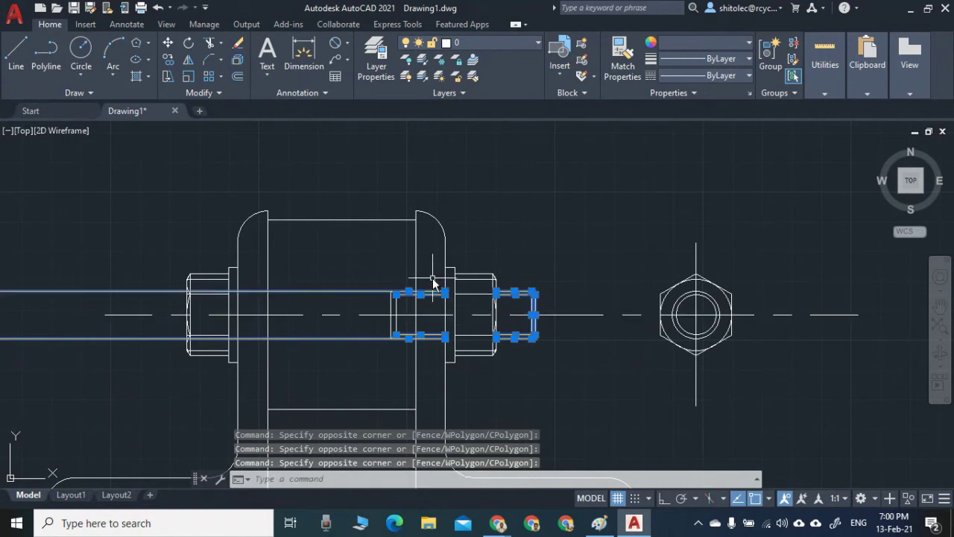
# Step: Change the selected lines' colour to ByLayer so they display white
pyautogui.click(706, 38)
pyautogui.click(707, 55)
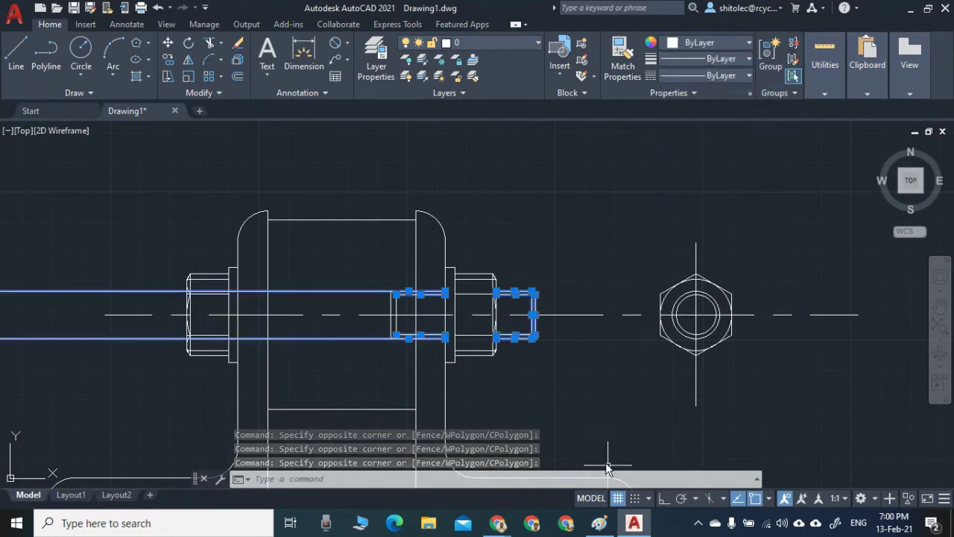
pyautogui.press('Escape')
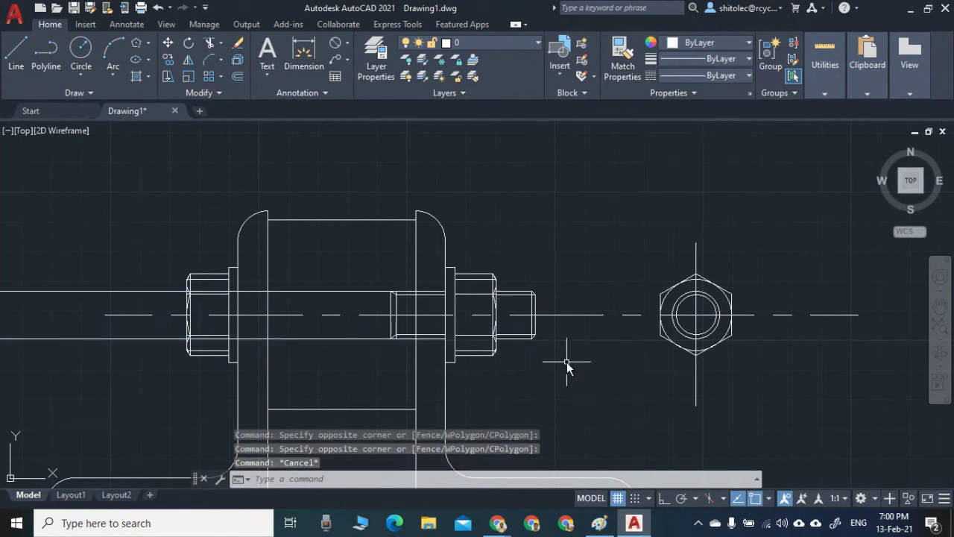
pyautogui.scroll(2, 571, 364)
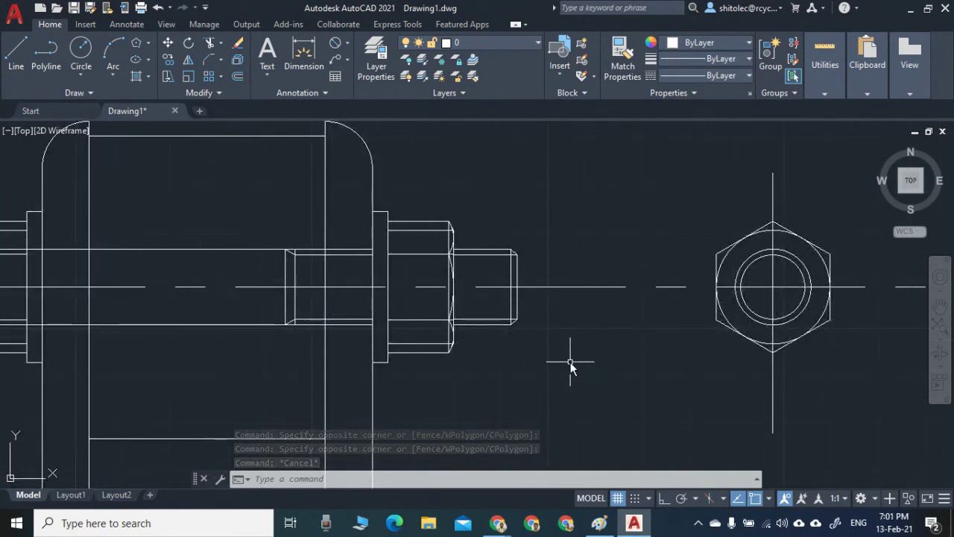
# Step: Select the stud's upper and lower long outlines on the left side of the bracket
pyautogui.moveTo(579, 375); pyautogui.dragTo(706, 378, button='middle')
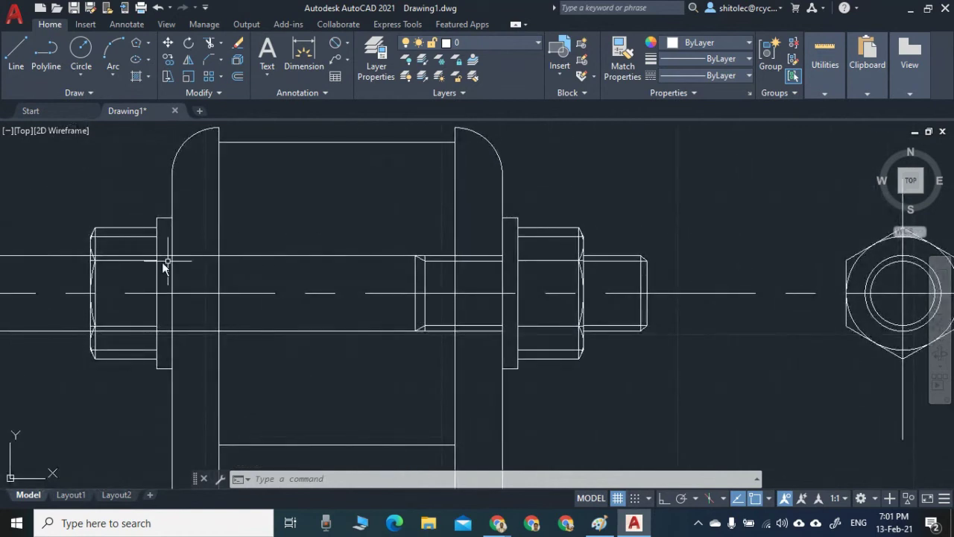
pyautogui.click(38, 257)
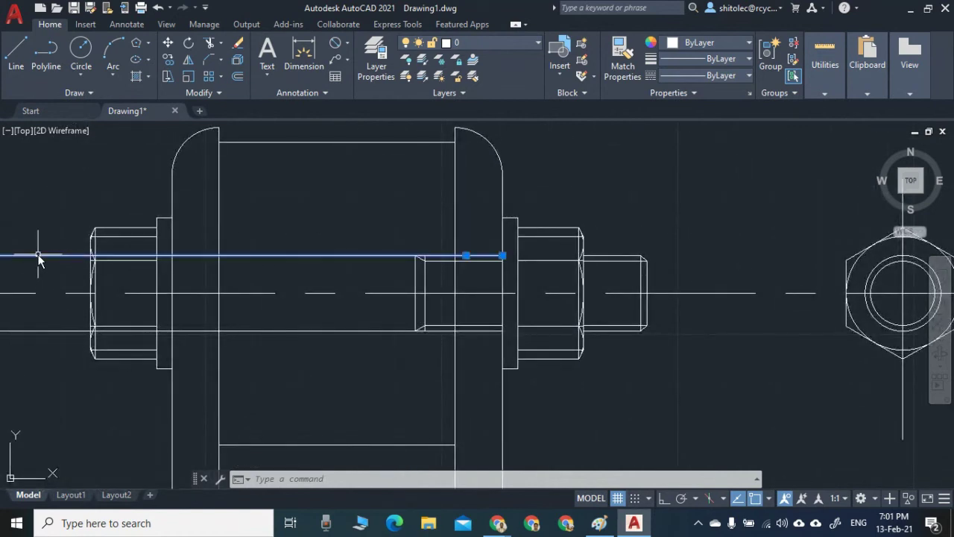
pyautogui.click(31, 332)
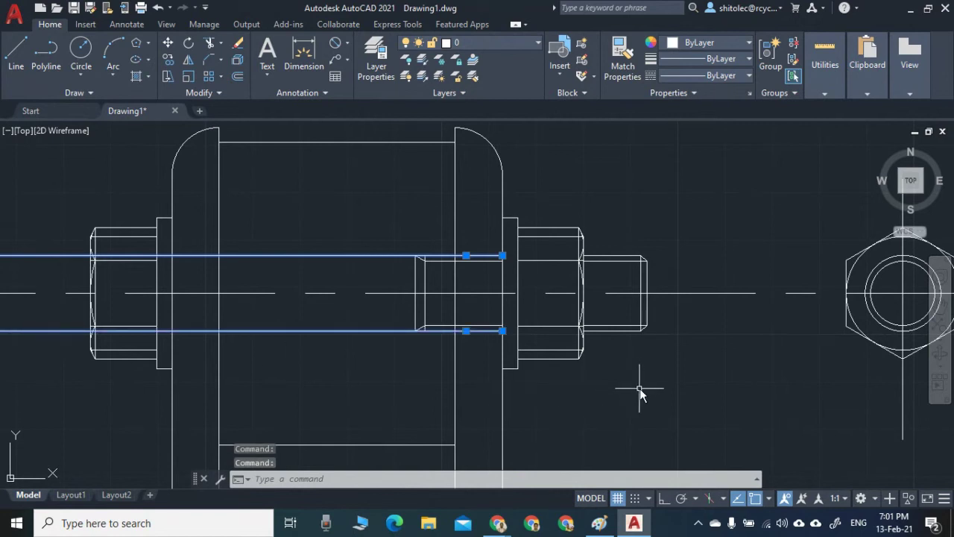
pyautogui.scroll(2, 640, 388)
pyautogui.moveTo(639, 389); pyautogui.dragTo(832, 410, button='middle')
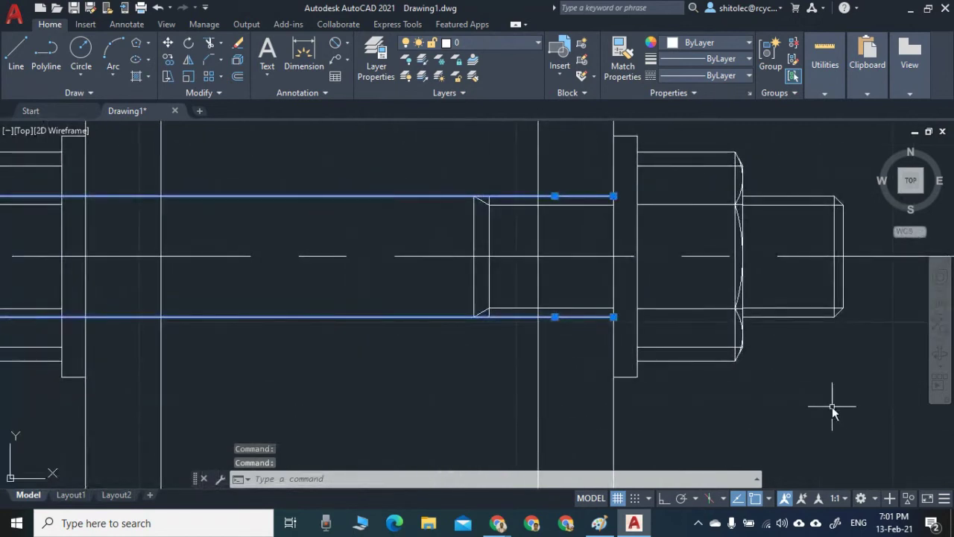
pyautogui.scroll(-2, 831, 406)
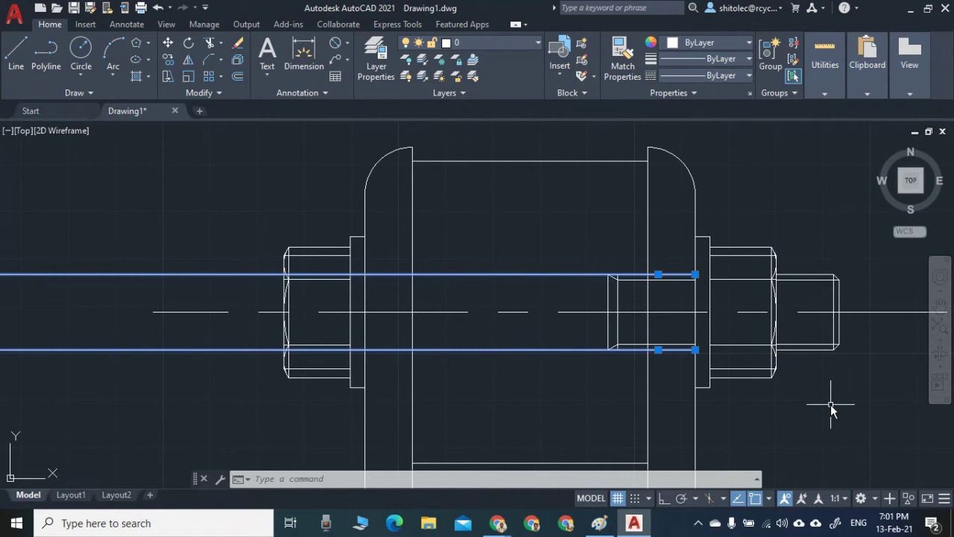
# Step: Window-select the stud's right-end thread lines, end line, and long top and bottom edges
pyautogui.press('Escape')
pyautogui.click(873, 398)
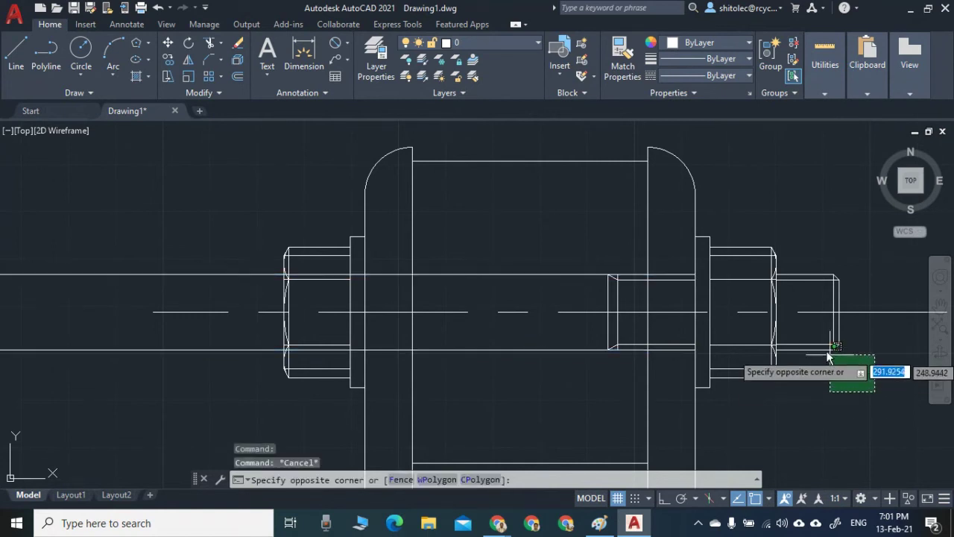
pyautogui.click(824, 330)
pyautogui.click(862, 280)
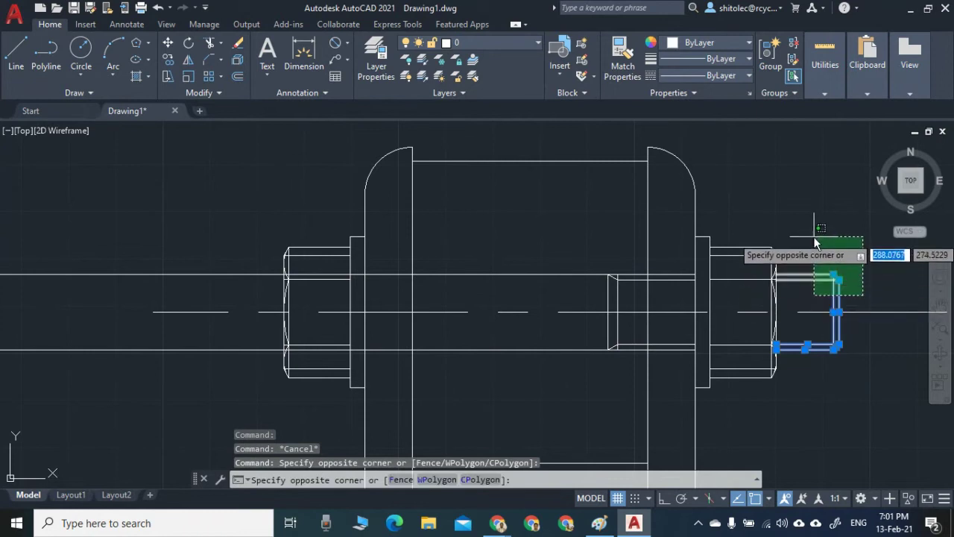
pyautogui.click(817, 219)
pyautogui.click(685, 375)
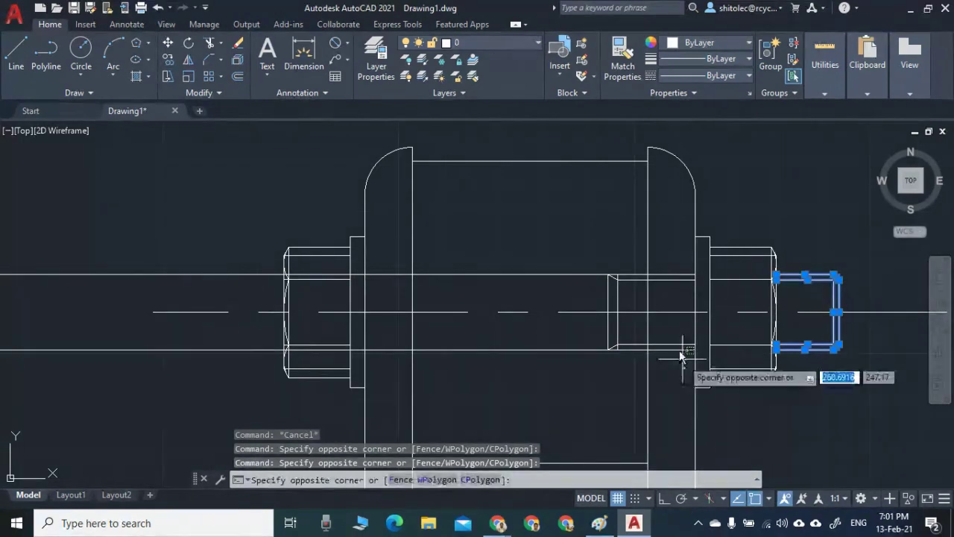
pyautogui.click(680, 332)
pyautogui.click(891, 311)
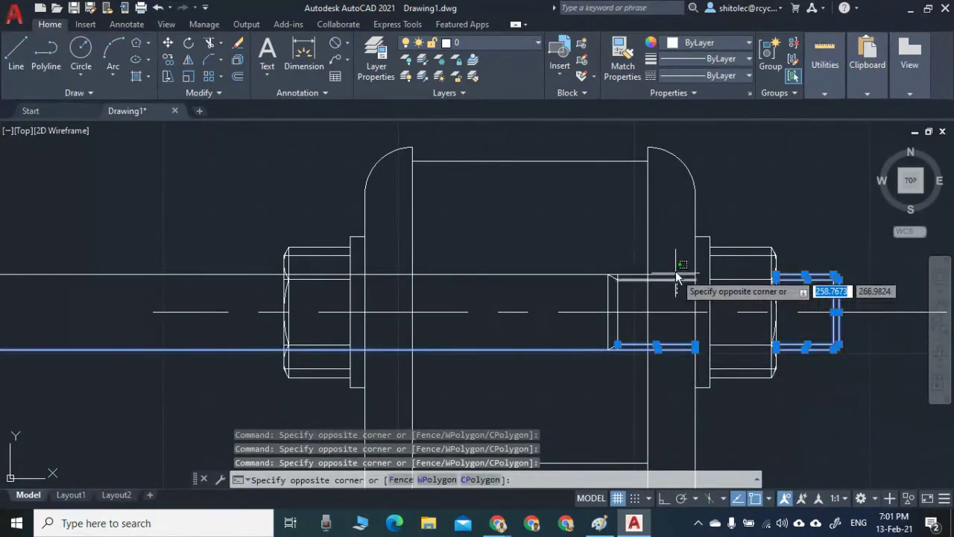
pyautogui.click(675, 267)
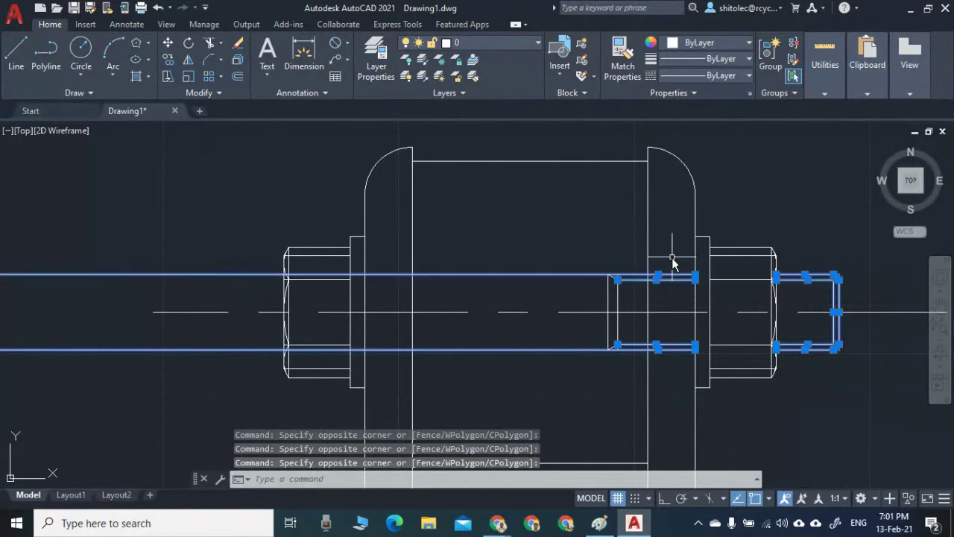
pyautogui.click(629, 311)
pyautogui.click(604, 283)
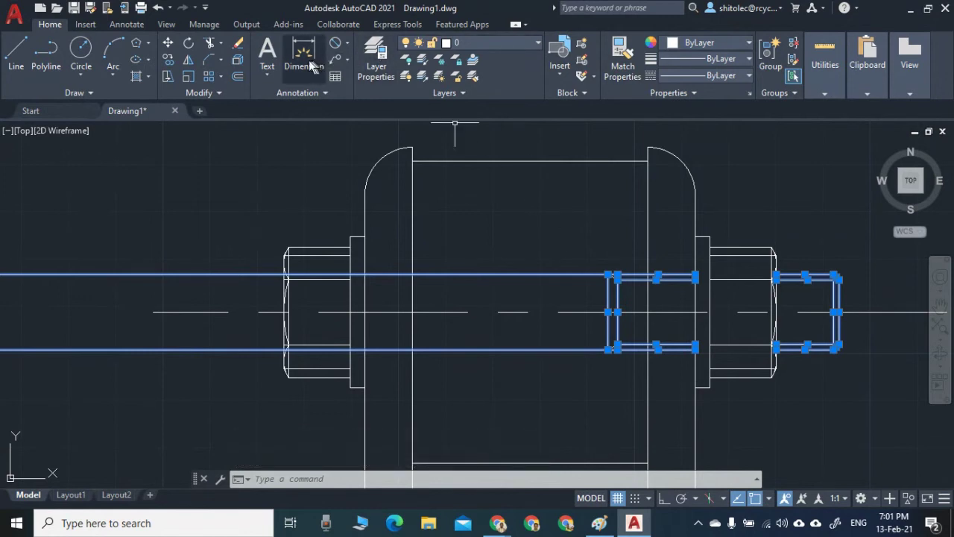
# Step: Mirror the selected right stud end about the bracket's vertical centreline, keeping the originals
pyautogui.click(188, 63)
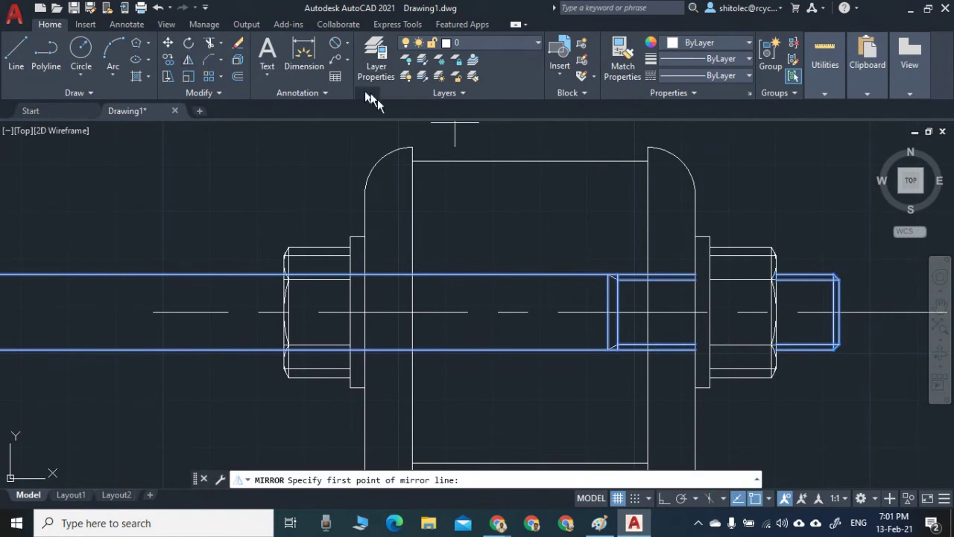
pyautogui.click(530, 160)
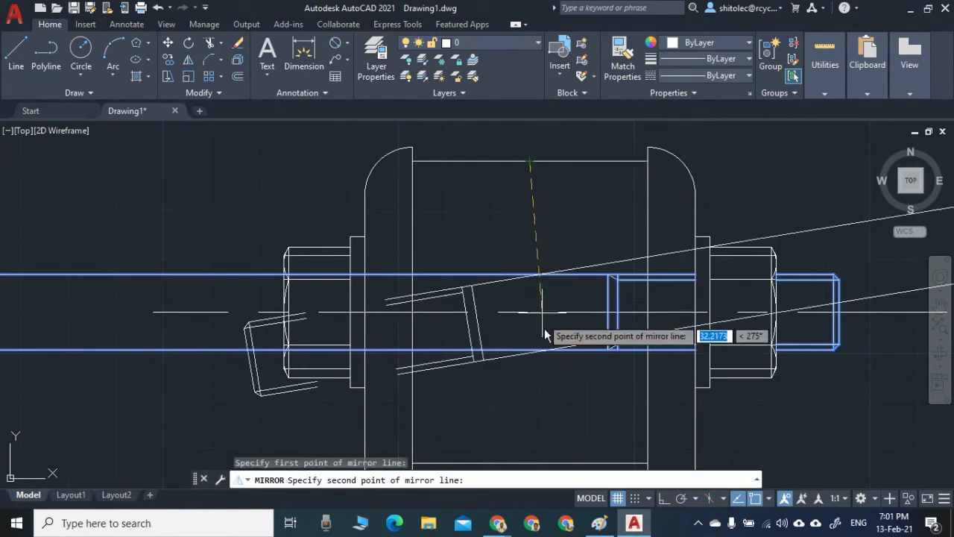
pyautogui.click(536, 463)
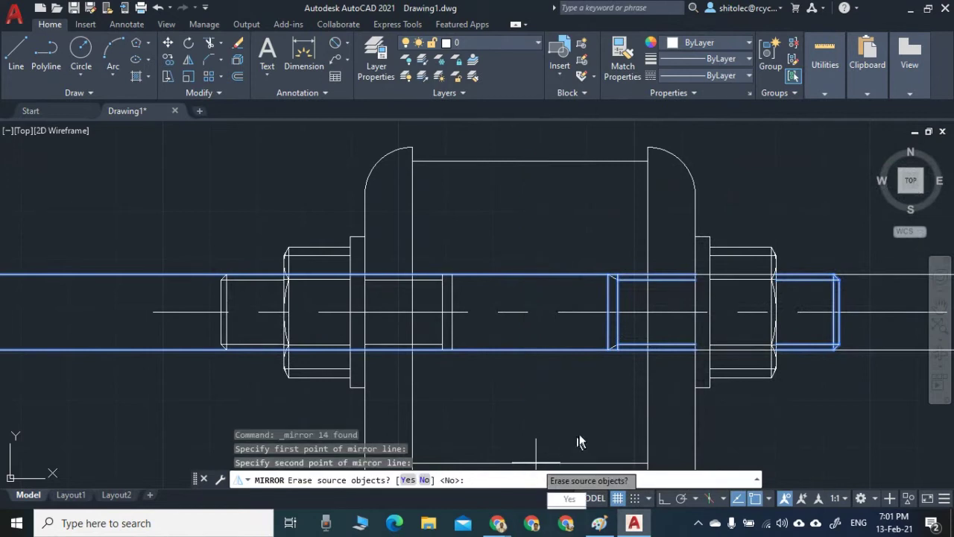
pyautogui.press('Return')
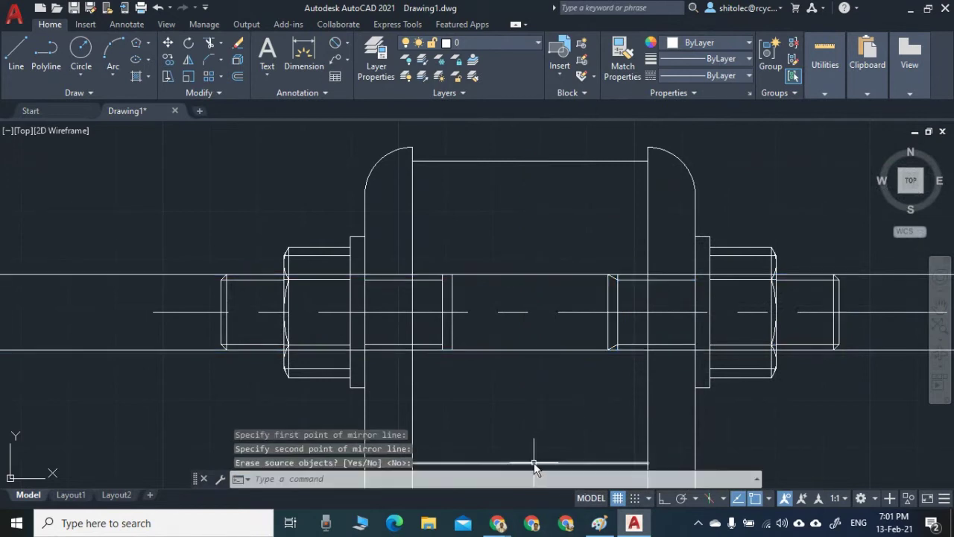
pyautogui.click(47, 274)
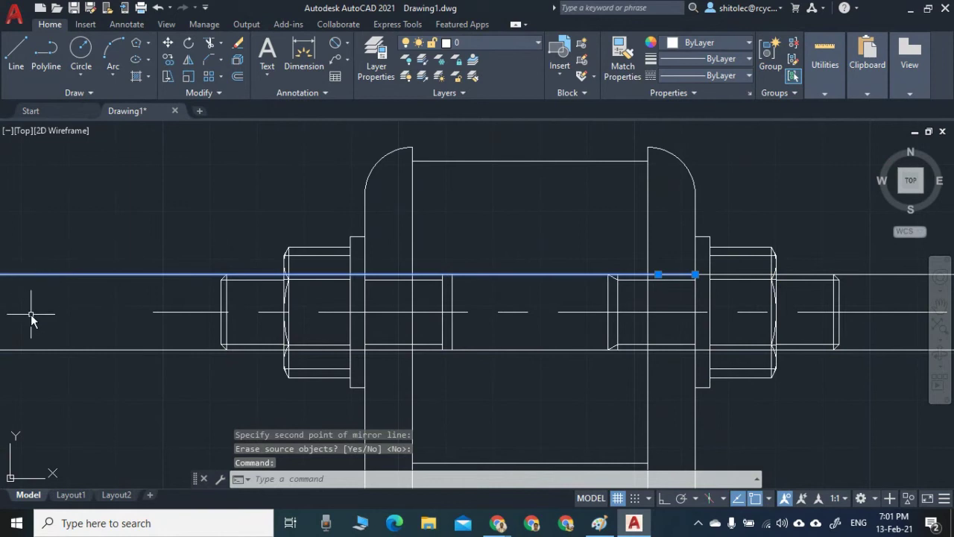
# Step: Delete the leftover long top and bottom horizontal lines
pyautogui.press('Delete')
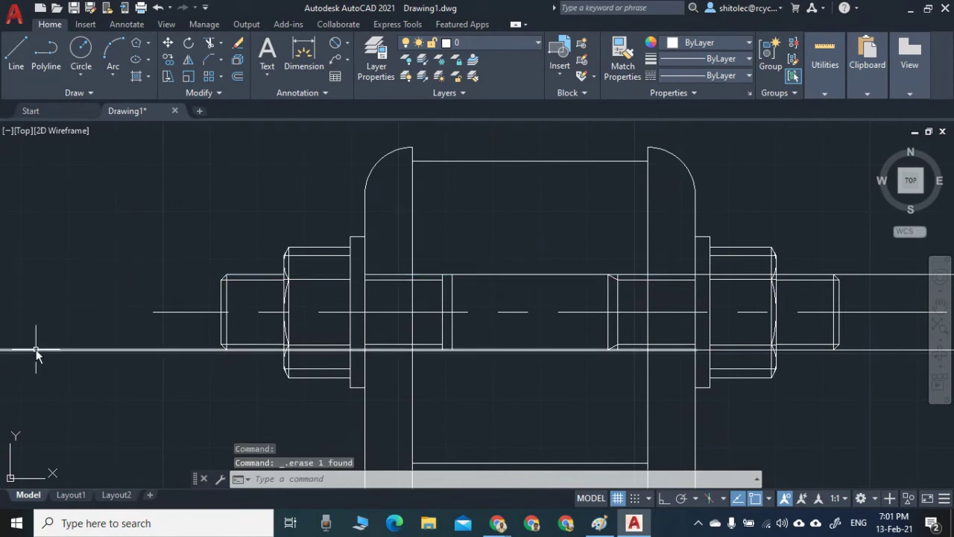
pyautogui.click(35, 349)
pyautogui.press('Delete')
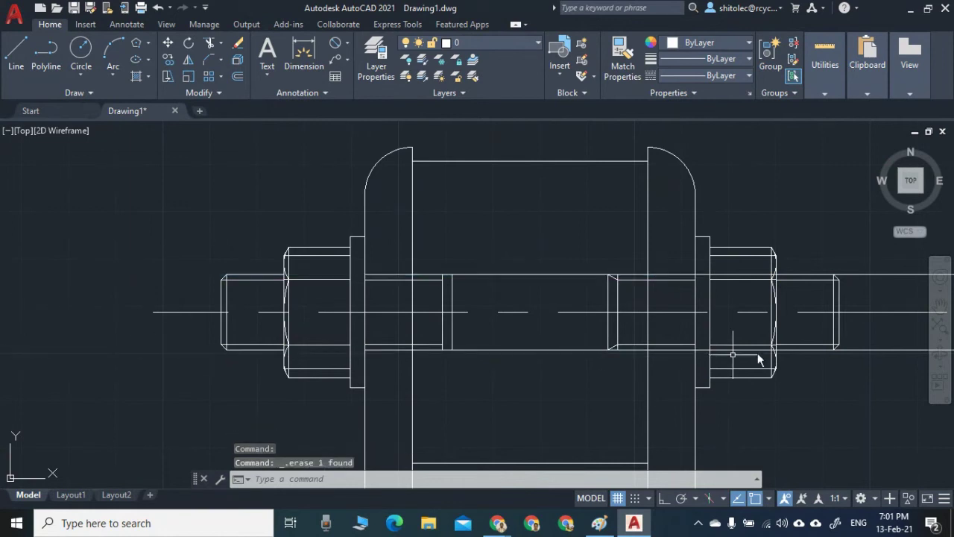
# Step: Select the stud's long top and bottom edges and its right-end vertical line
pyautogui.click(920, 275)
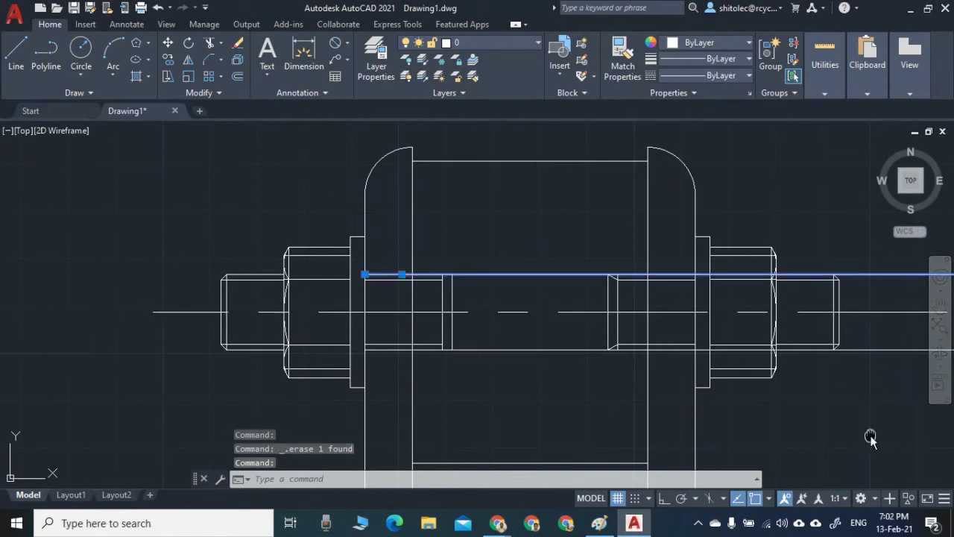
pyautogui.moveTo(870, 438); pyautogui.dragTo(622, 436, button='middle')
pyautogui.click(650, 348)
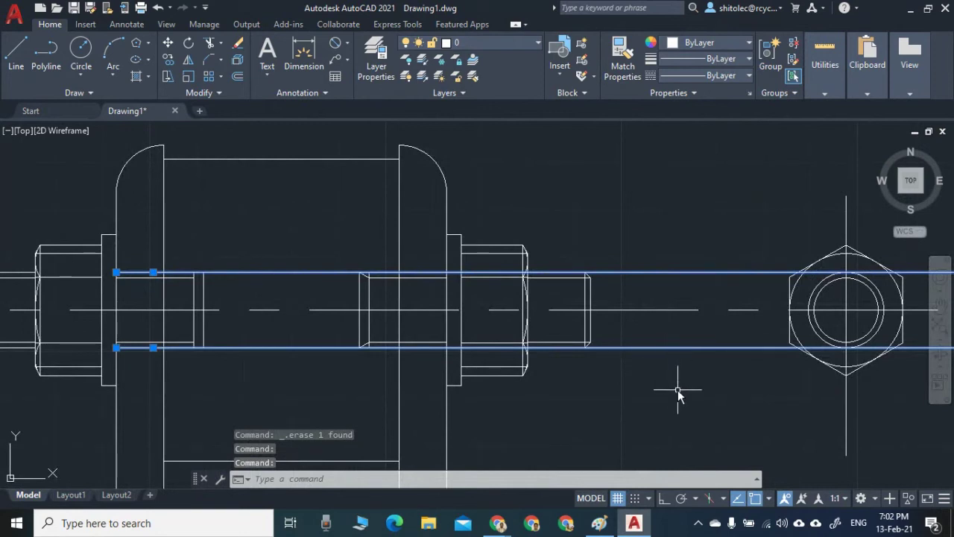
pyautogui.click(586, 298)
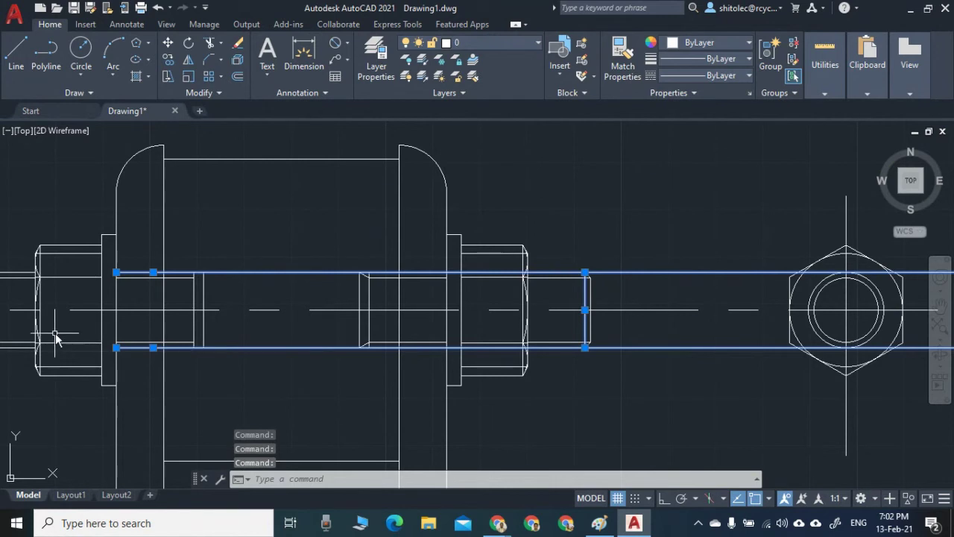
pyautogui.moveTo(289, 401)
pyautogui.mouseDown(button='middle')
pyautogui.moveTo(405, 405)
pyautogui.moveTo(434, 395)
pyautogui.mouseUp(button='middle')
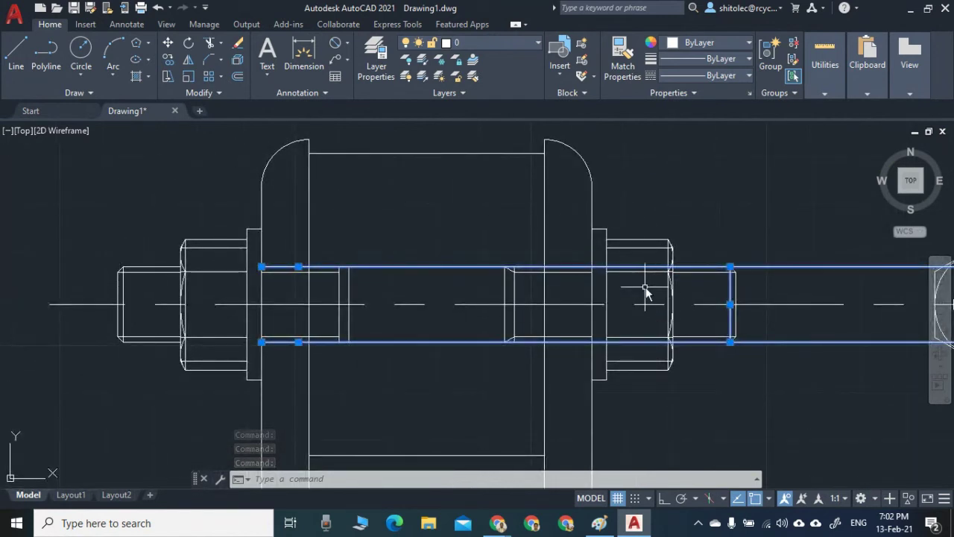
# Step: Trim the stud's top and bottom edge lines back to its right-hand end
pyautogui.click(210, 43)
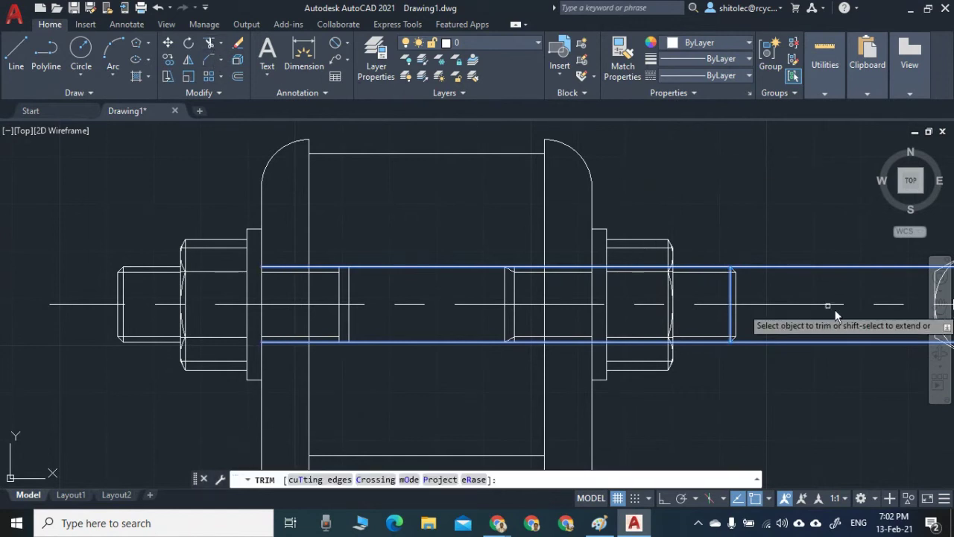
pyautogui.click(852, 270)
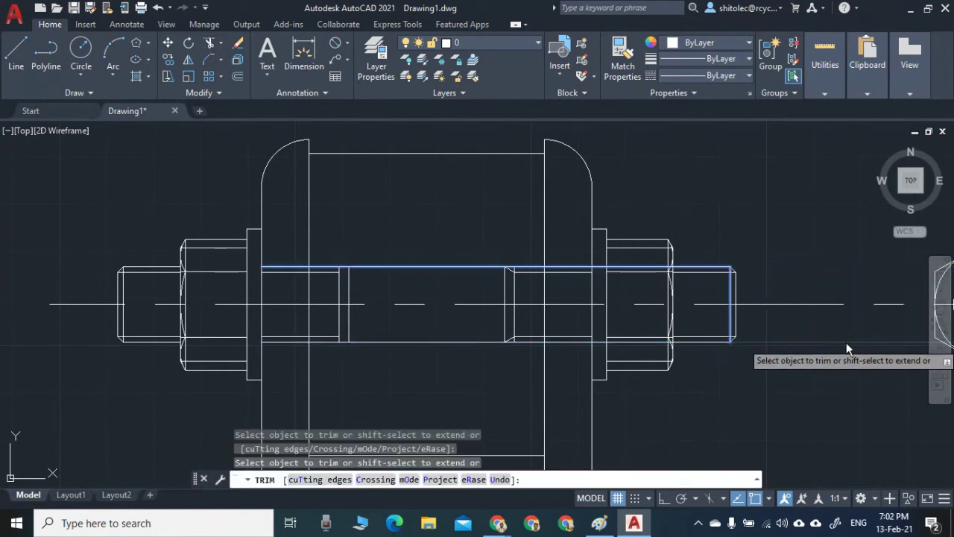
pyautogui.click(846, 343)
pyautogui.press('Escape')
pyautogui.scroll(-2, 798, 411)
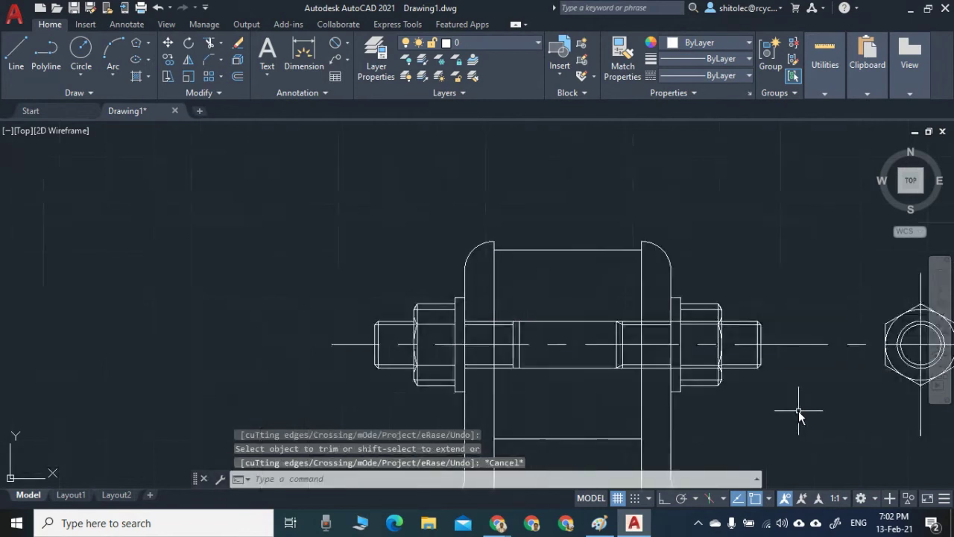
pyautogui.moveTo(812, 424)
pyautogui.mouseDown(button='middle')
pyautogui.moveTo(705, 340)
pyautogui.moveTo(692, 276)
pyautogui.mouseUp(button='middle')
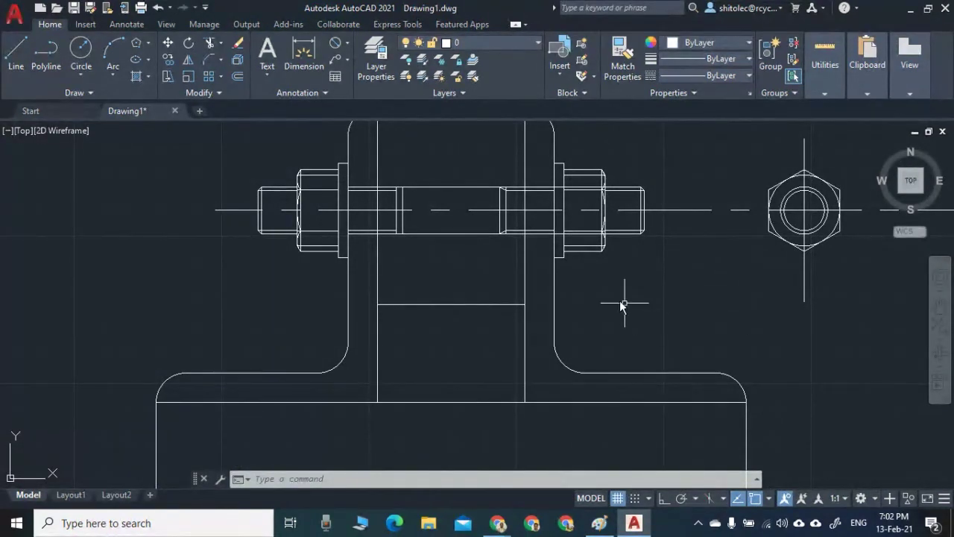
pyautogui.scroll(2, 423, 280)
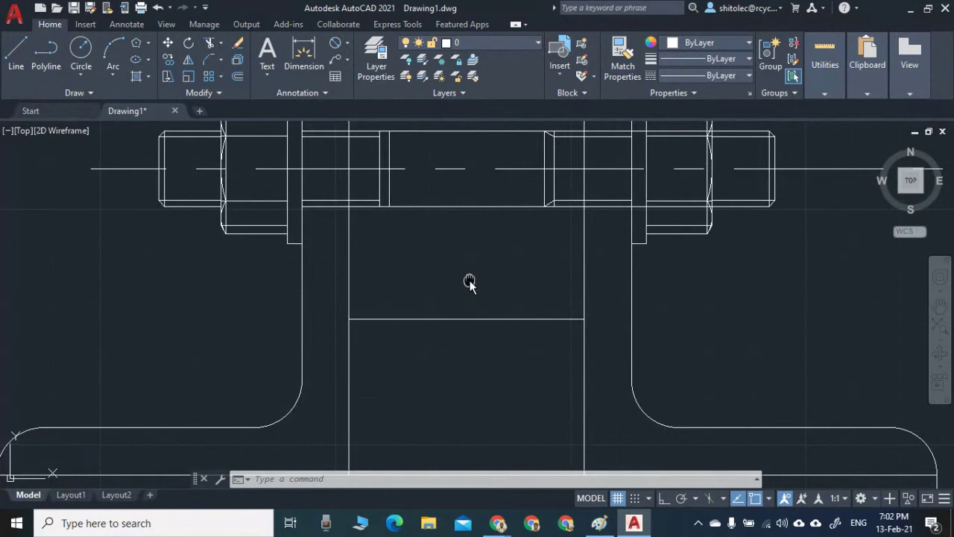
pyautogui.moveTo(469, 281); pyautogui.dragTo(485, 389, button='middle')
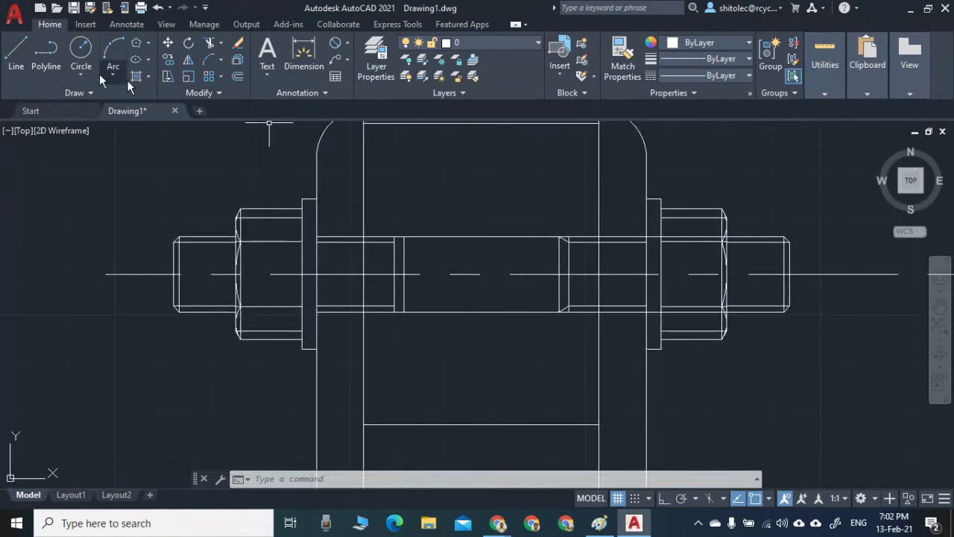
# Step: Draw two short angled run-out lines at the upper and lower corners of the left thread step
pyautogui.click(16, 51)
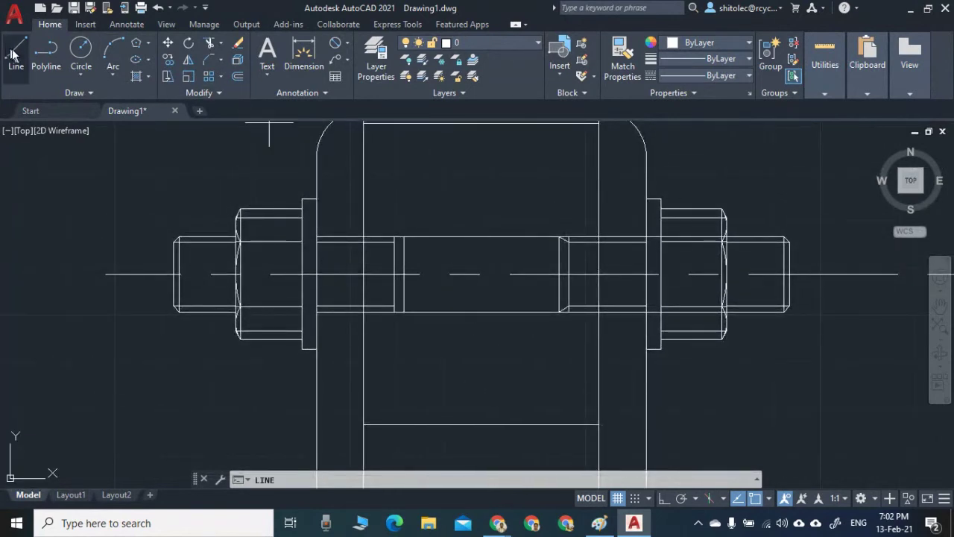
pyautogui.click(394, 237)
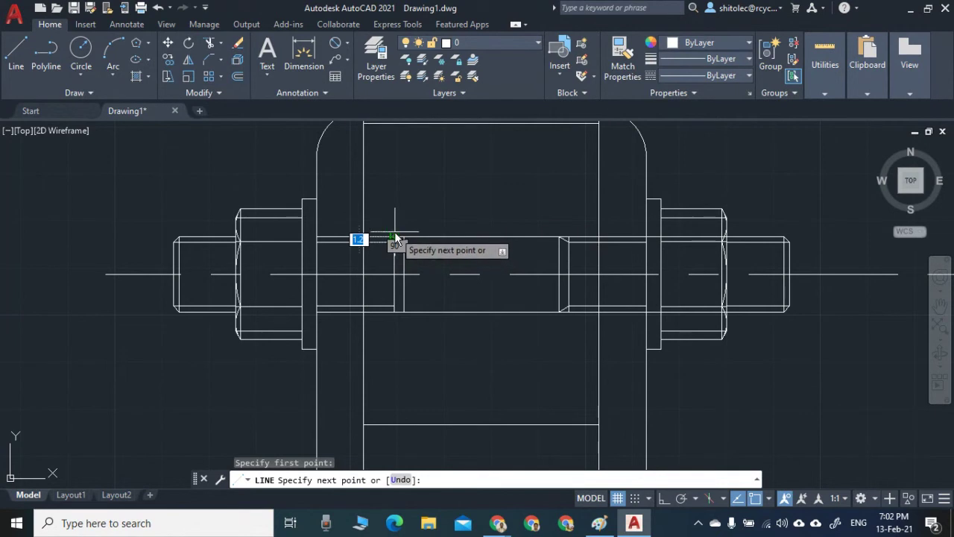
pyautogui.scroll(5, 394, 241)
pyautogui.click(424, 252)
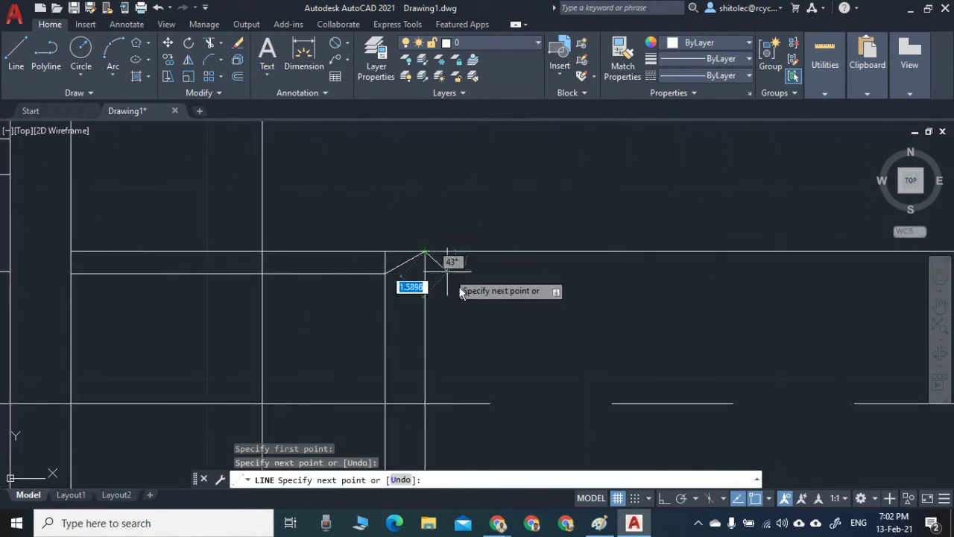
pyautogui.press('Return')
pyautogui.press('Return')
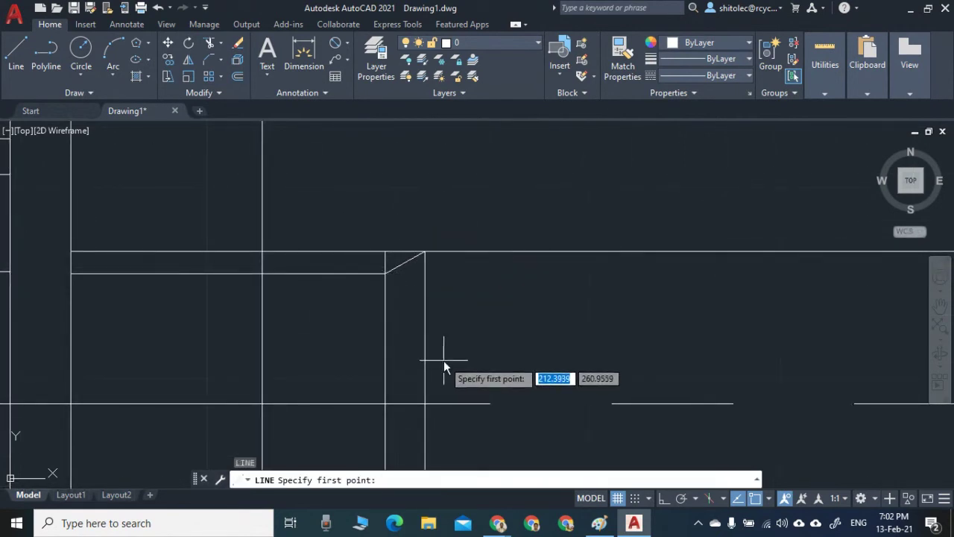
pyautogui.moveTo(445, 366); pyautogui.dragTo(483, 415, button='middle')
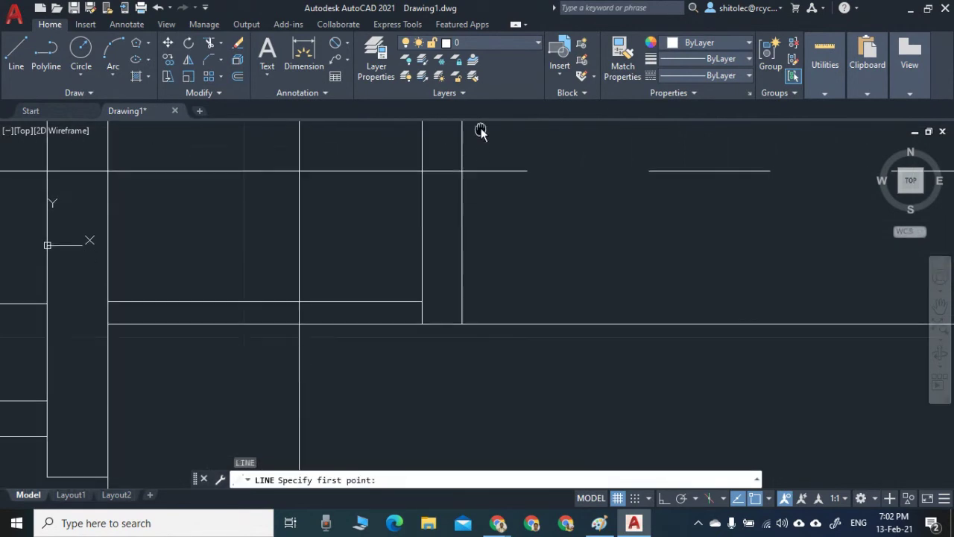
pyautogui.click(422, 303)
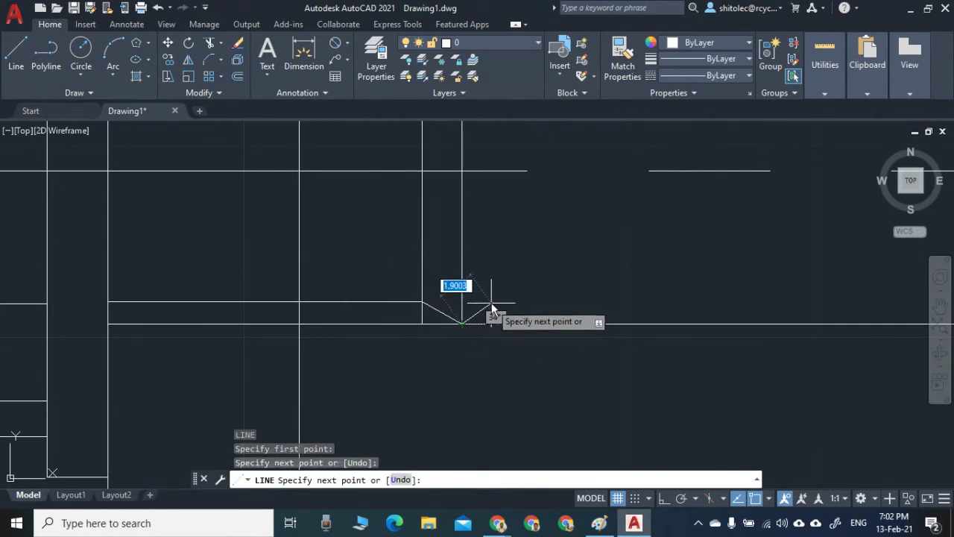
pyautogui.click(462, 325)
pyautogui.press('Return')
pyautogui.scroll(-3, 532, 270)
pyautogui.scroll(-2, 628, 364)
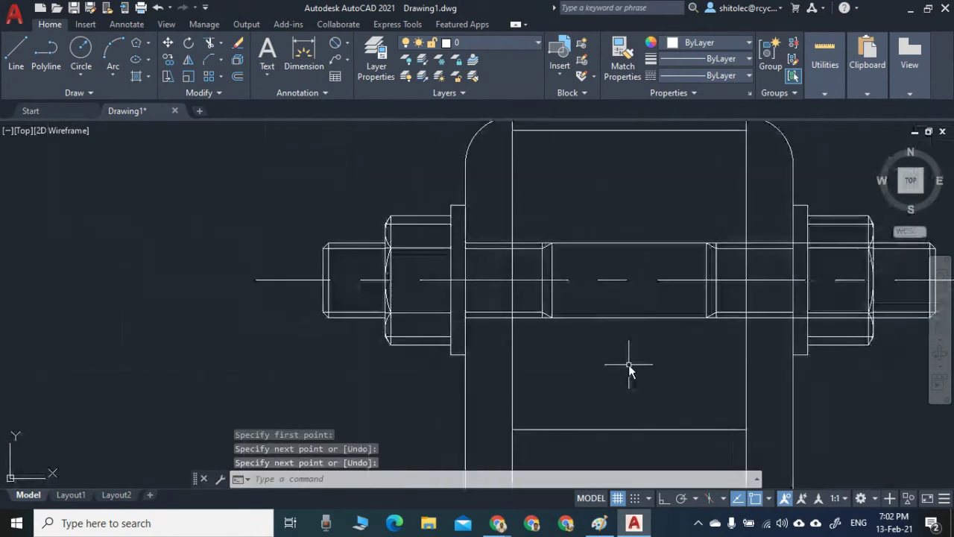
pyautogui.moveTo(660, 370); pyautogui.dragTo(443, 355, button='middle')
pyautogui.scroll(1, 450, 347)
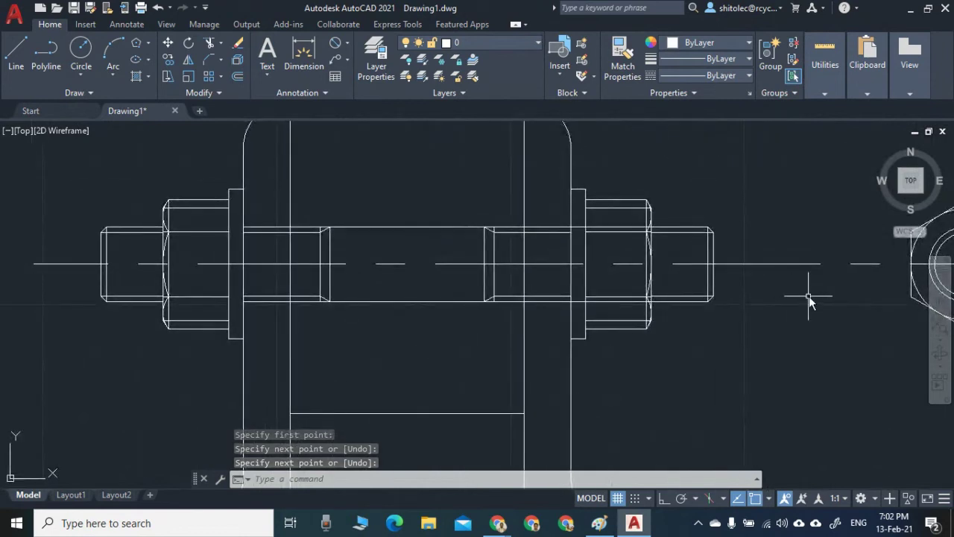
pyautogui.scroll(-2, 807, 301)
pyautogui.moveTo(760, 340)
pyautogui.mouseDown(button='middle')
pyautogui.moveTo(718, 292)
pyautogui.moveTo(683, 215)
pyautogui.mouseUp(button='middle')
pyautogui.scroll(-5, 712, 237)
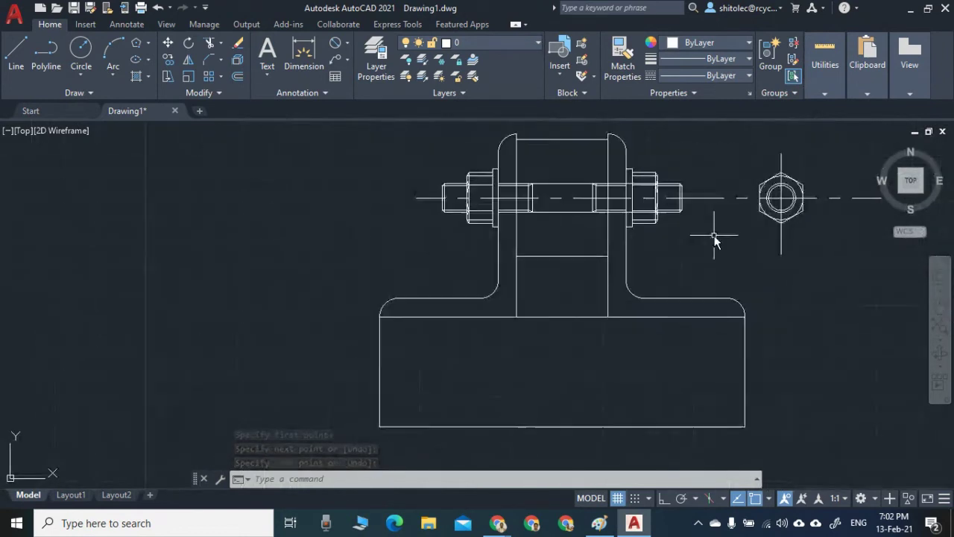
pyautogui.moveTo(775, 296); pyautogui.dragTo(539, 253, button='middle')
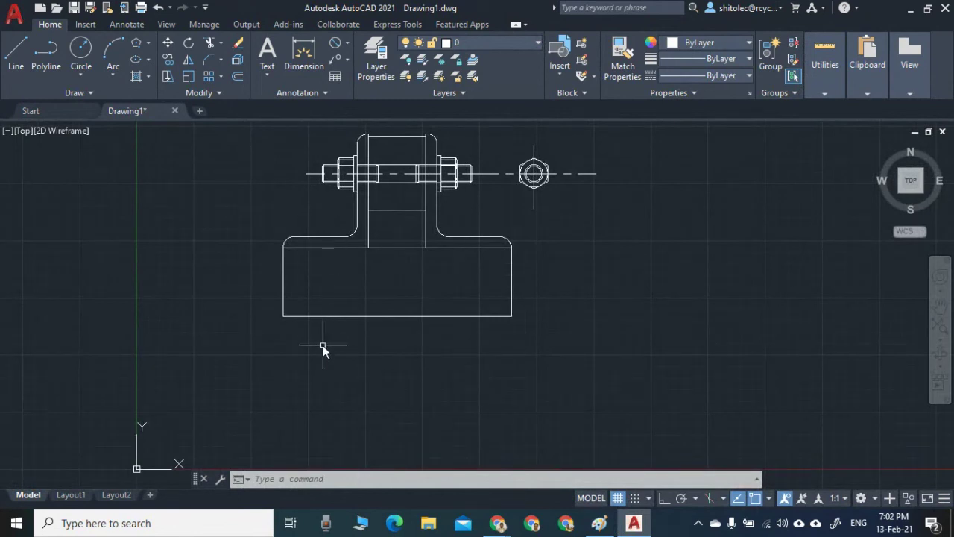
pyautogui.scroll(4, 325, 355)
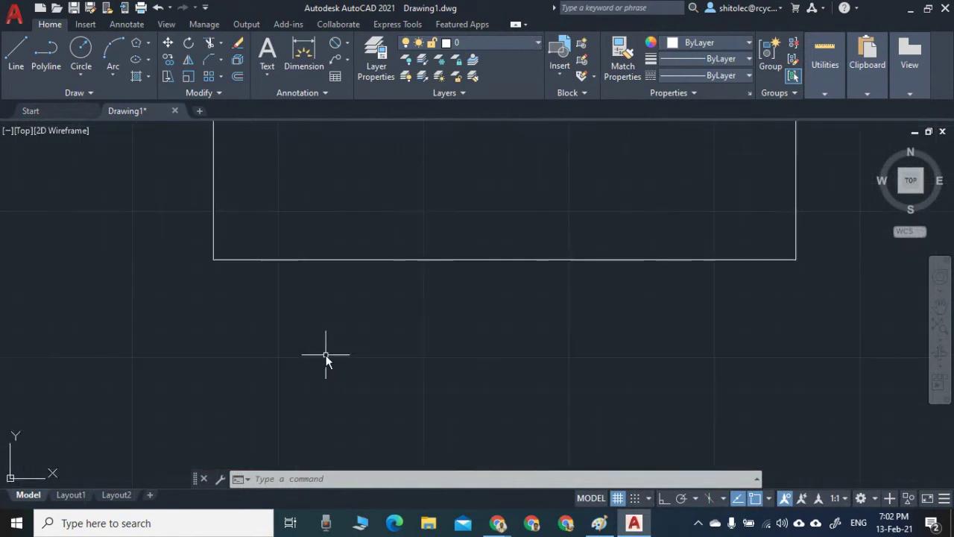
pyautogui.moveTo(410, 351); pyautogui.dragTo(365, 526, button='middle')
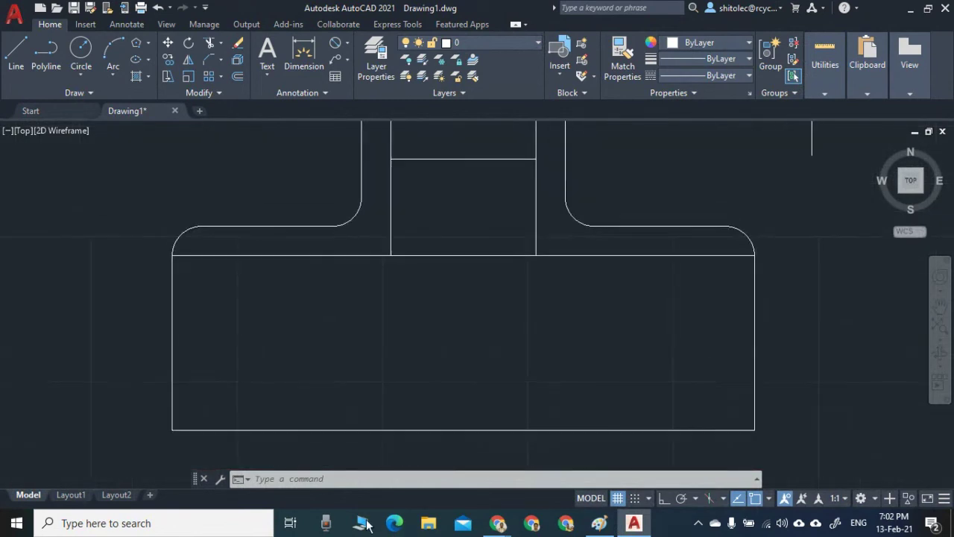
pyautogui.click(308, 252)
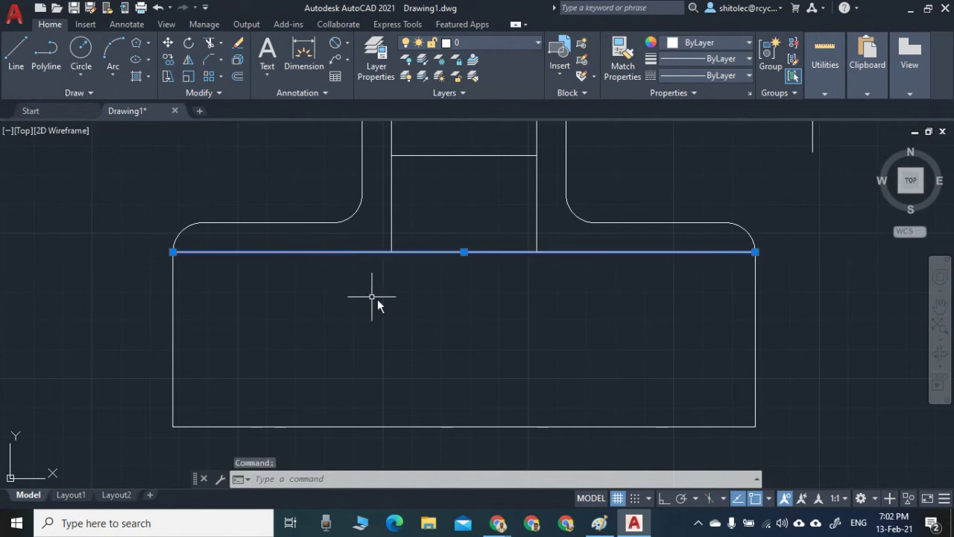
pyautogui.click(294, 222)
pyautogui.click(286, 236)
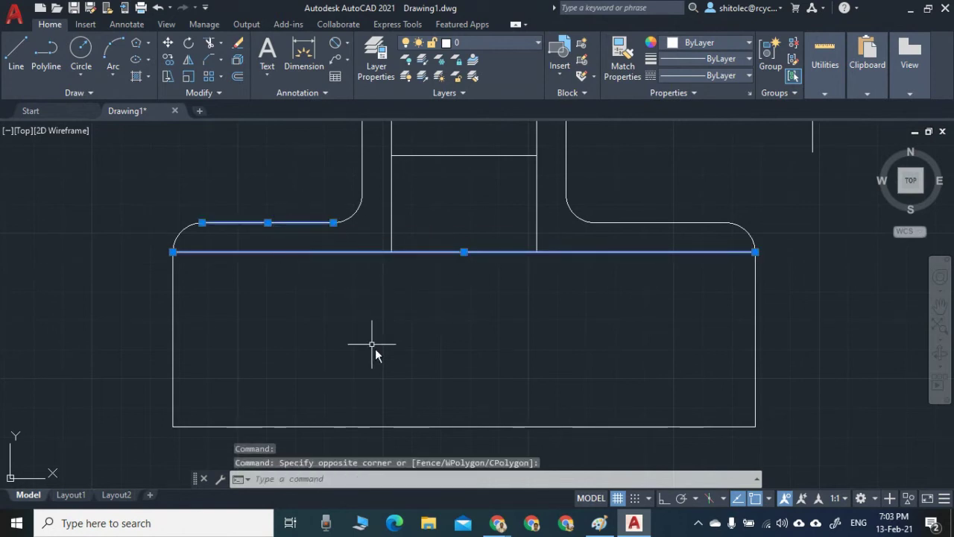
pyautogui.press('Escape')
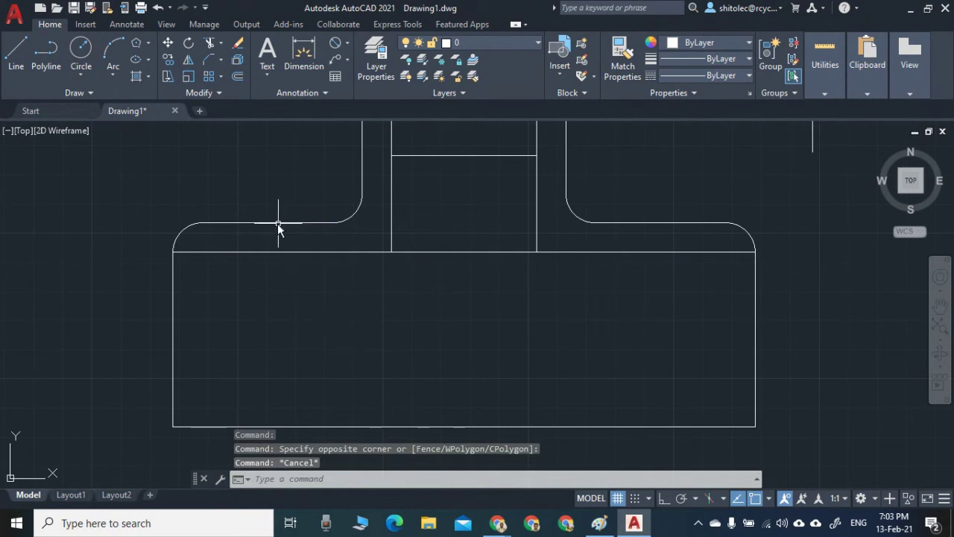
pyautogui.click(277, 224)
pyautogui.press('Escape')
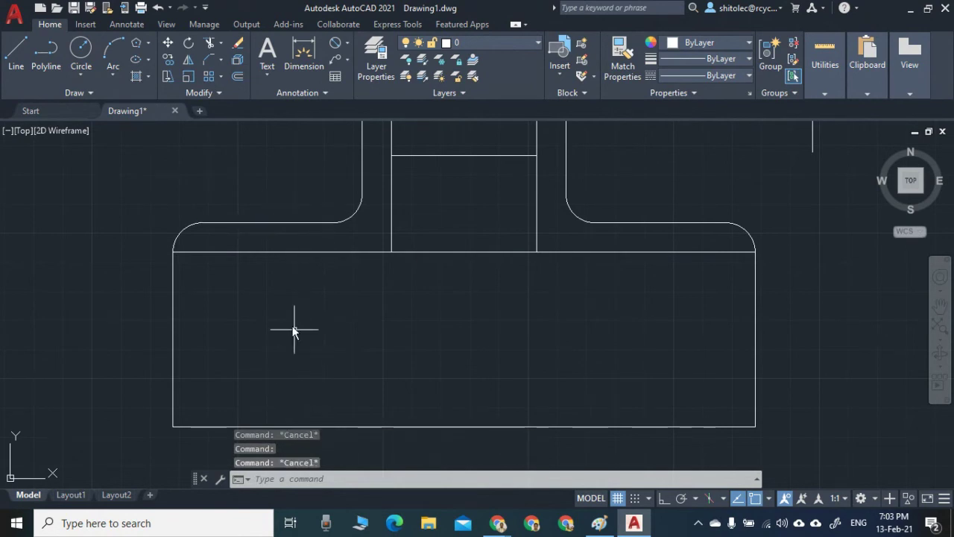
# Step: Draw a vertical line down from the base's upper edge with Ortho turned on
pyautogui.click(16, 64)
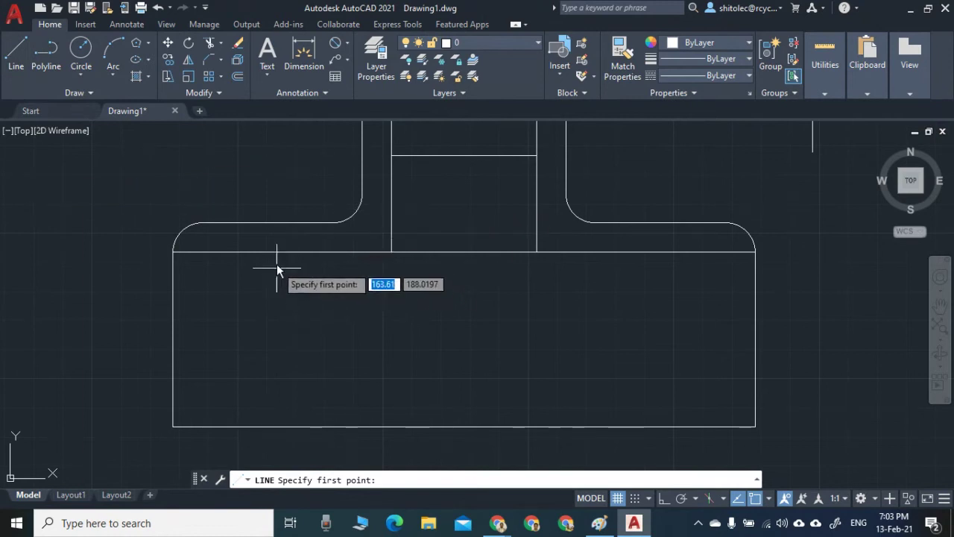
pyautogui.click(267, 224)
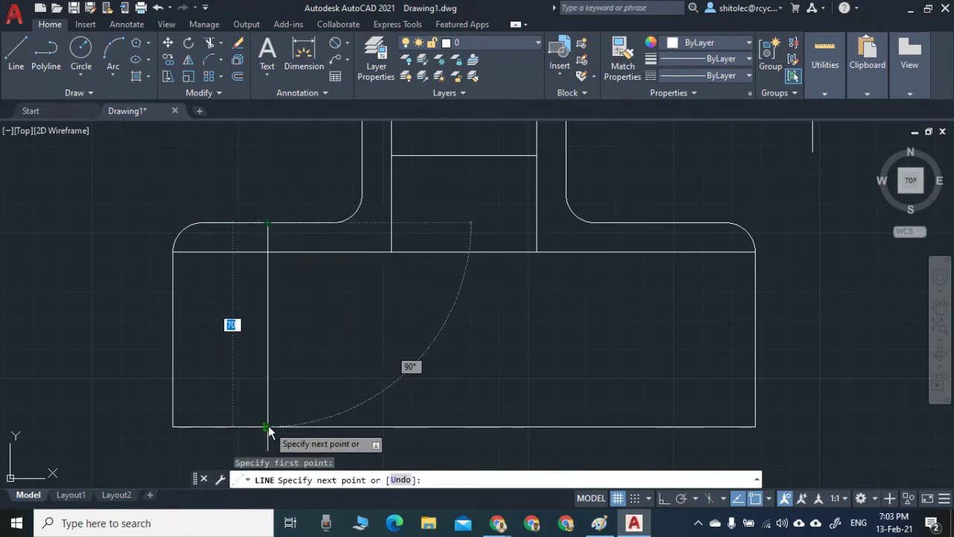
pyautogui.scroll(-4, 268, 432)
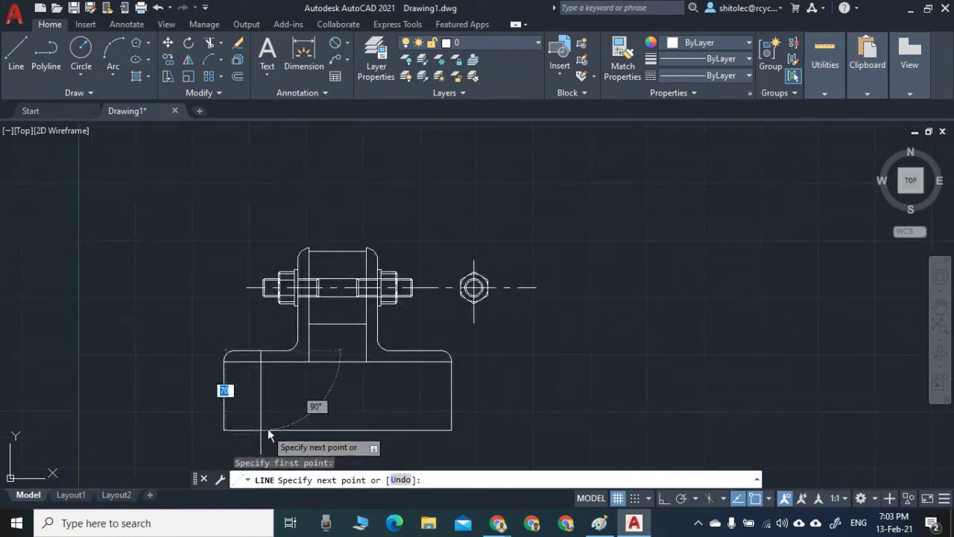
pyautogui.moveTo(267, 427); pyautogui.dragTo(302, 165, button='middle')
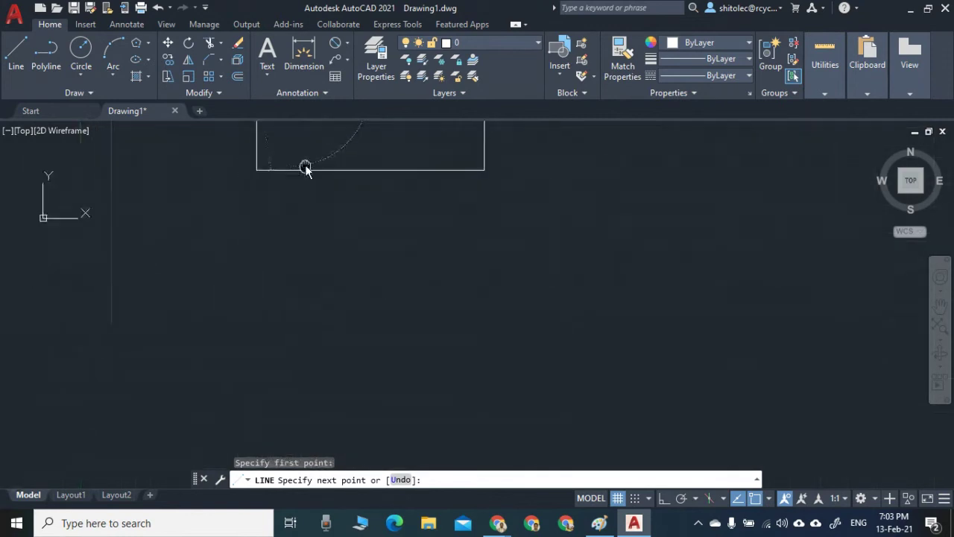
pyautogui.click(664, 498)
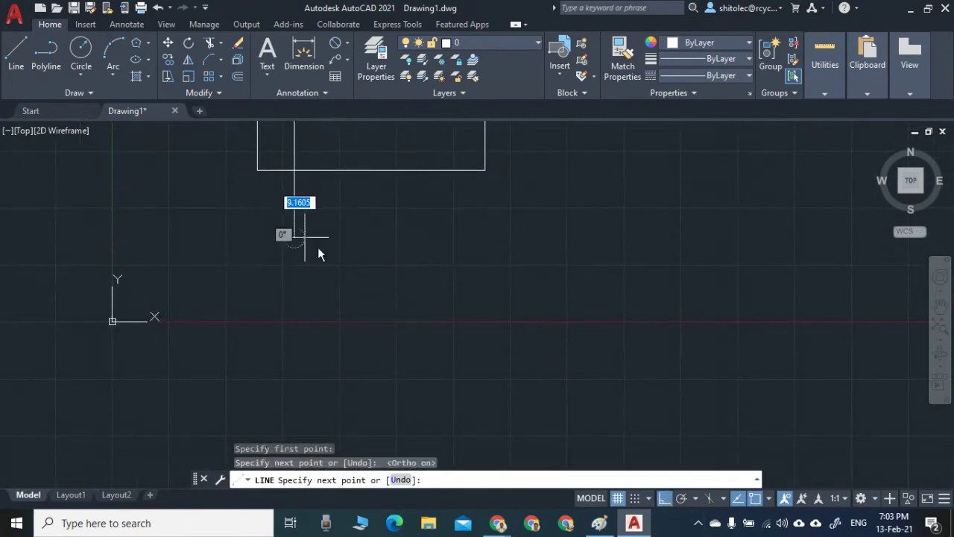
pyautogui.press('Escape')
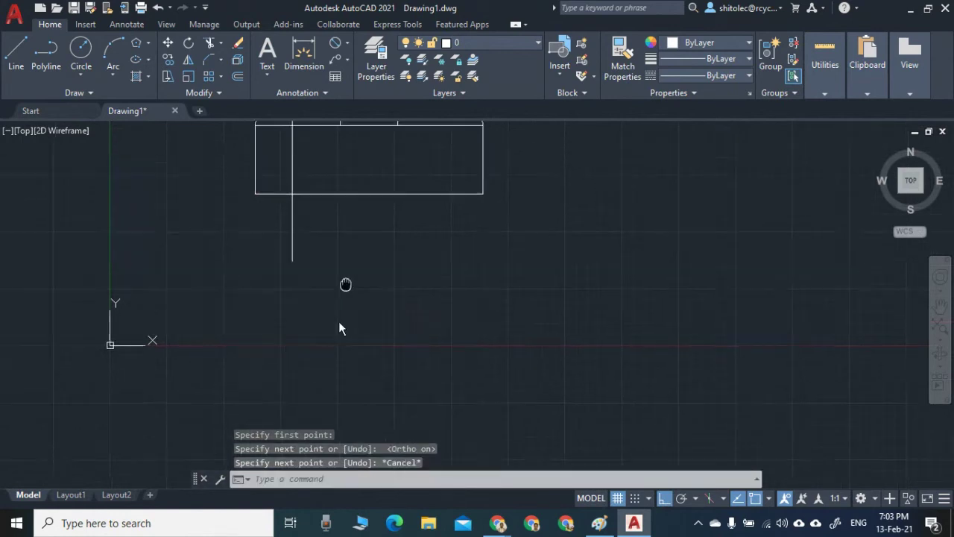
pyautogui.scroll(-1, 345, 284)
pyautogui.scroll(5, 327, 327)
pyautogui.scroll(-2, 329, 309)
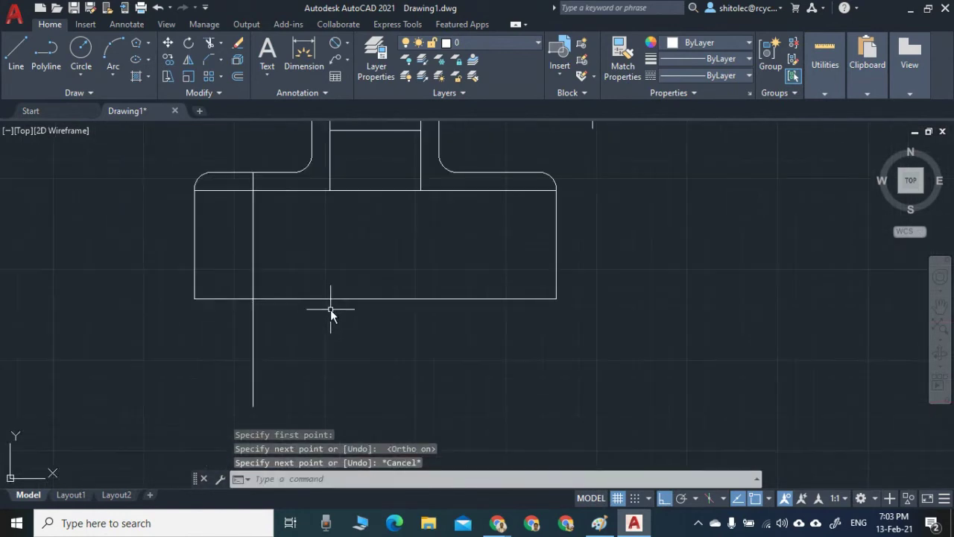
# Step: Draw a short horizontal line crossing the vertical line below the base
pyautogui.click(16, 49)
pyautogui.click(197, 348)
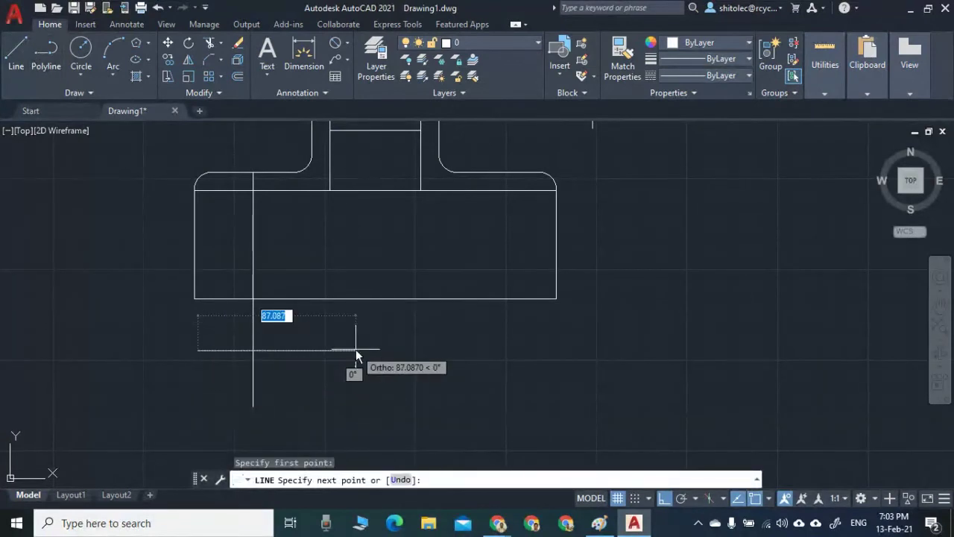
pyautogui.click(294, 358)
pyautogui.press('Return')
pyautogui.scroll(2, 313, 334)
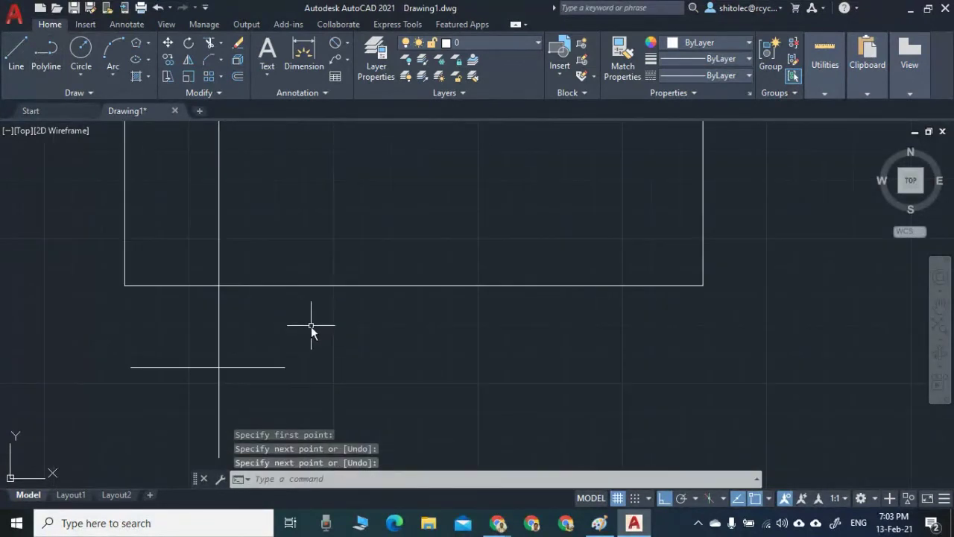
pyautogui.moveTo(318, 337); pyautogui.dragTo(570, 333, button='middle')
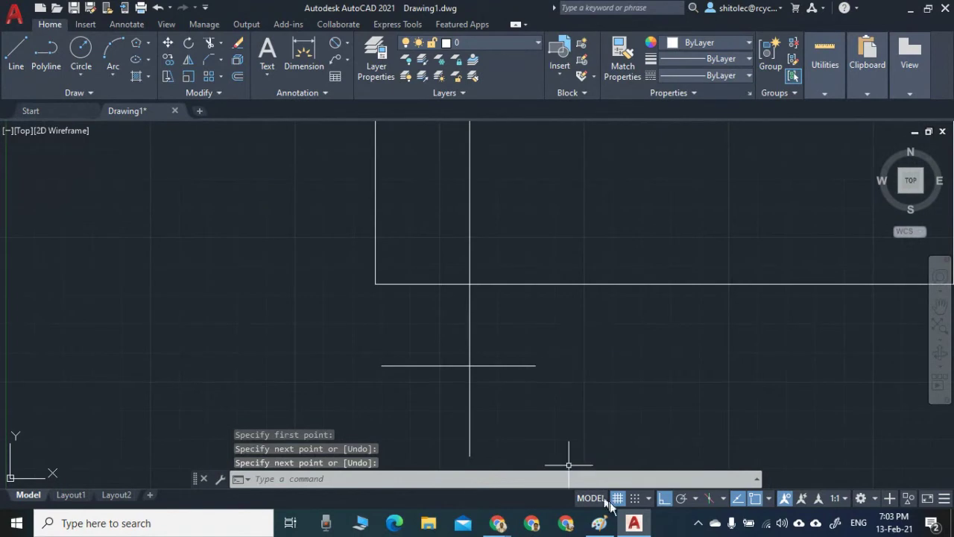
pyautogui.click(600, 523)
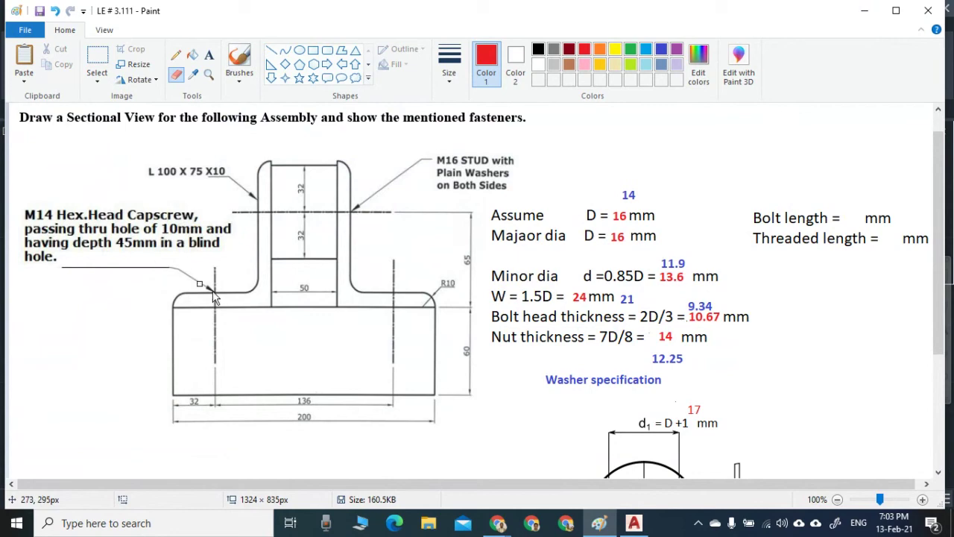
pyautogui.click(634, 522)
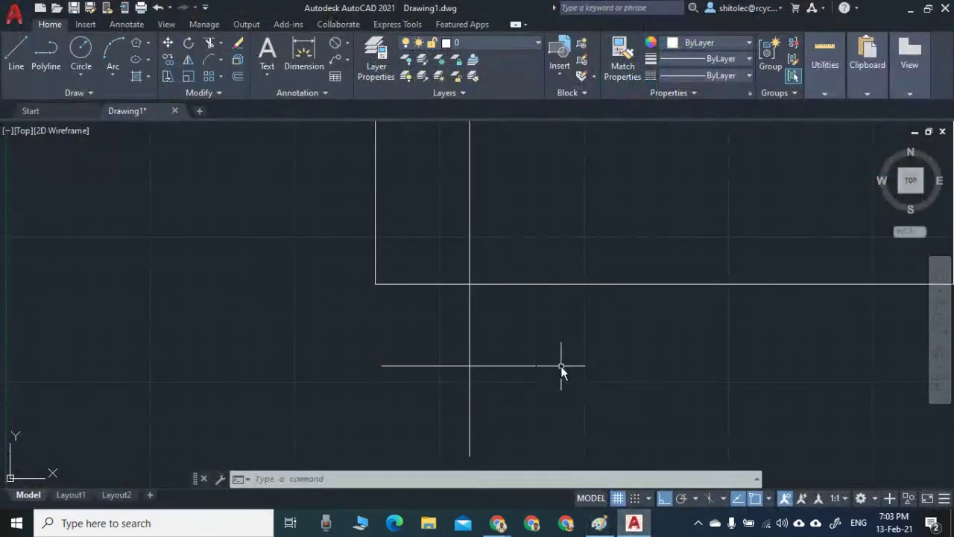
# Step: Offset the base's upper left edge 45 units downward across the vertical line
pyautogui.scroll(2, 537, 334)
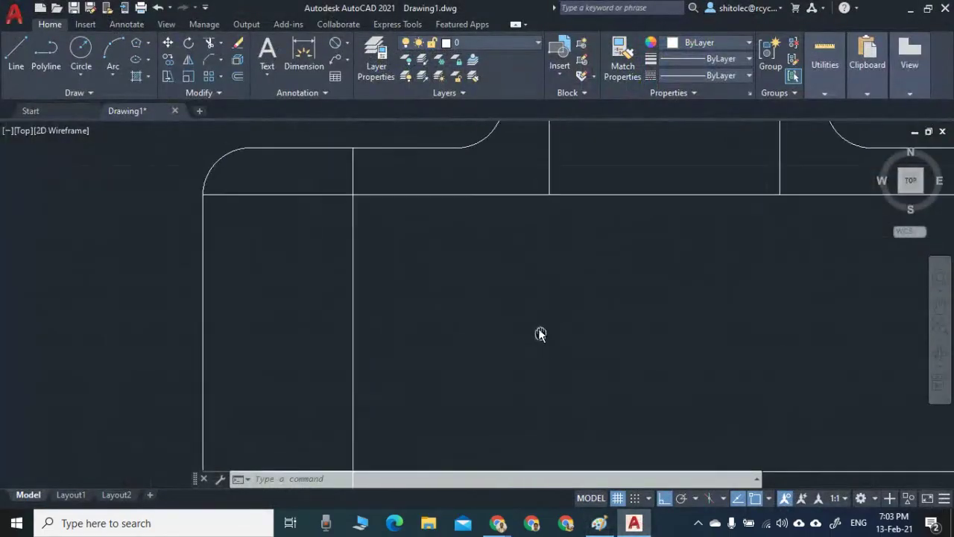
pyautogui.click(392, 144)
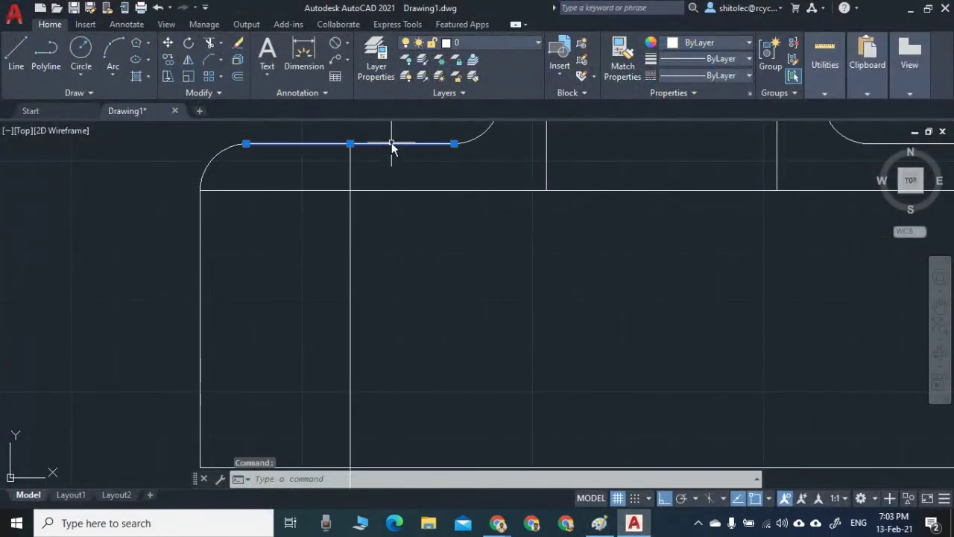
pyautogui.click(236, 77)
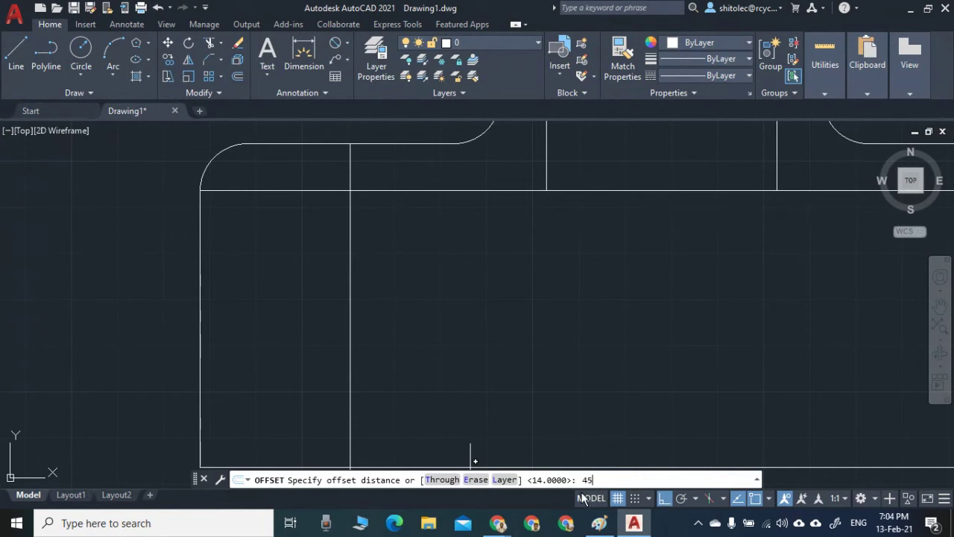
pyautogui.press('Return')
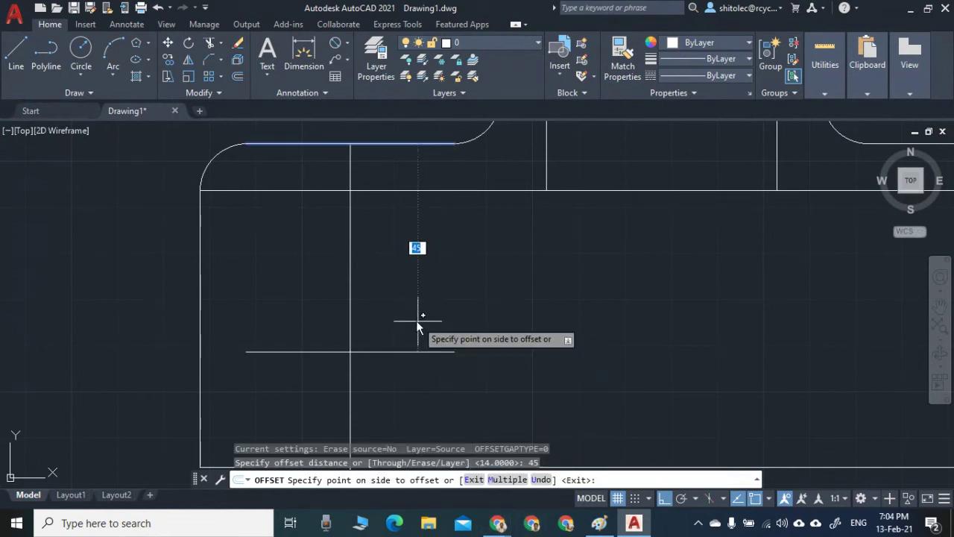
pyautogui.click(420, 320)
pyautogui.press('Escape')
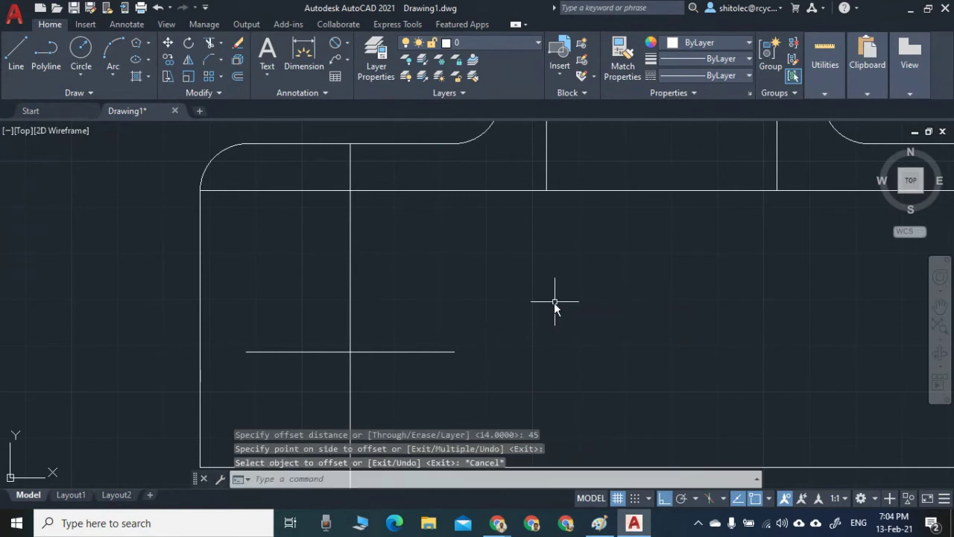
pyautogui.scroll(-1, 547, 307)
pyautogui.moveTo(574, 315)
pyautogui.mouseDown(button='middle')
pyautogui.moveTo(475, 240)
pyautogui.moveTo(483, 237)
pyautogui.mouseUp(button='middle')
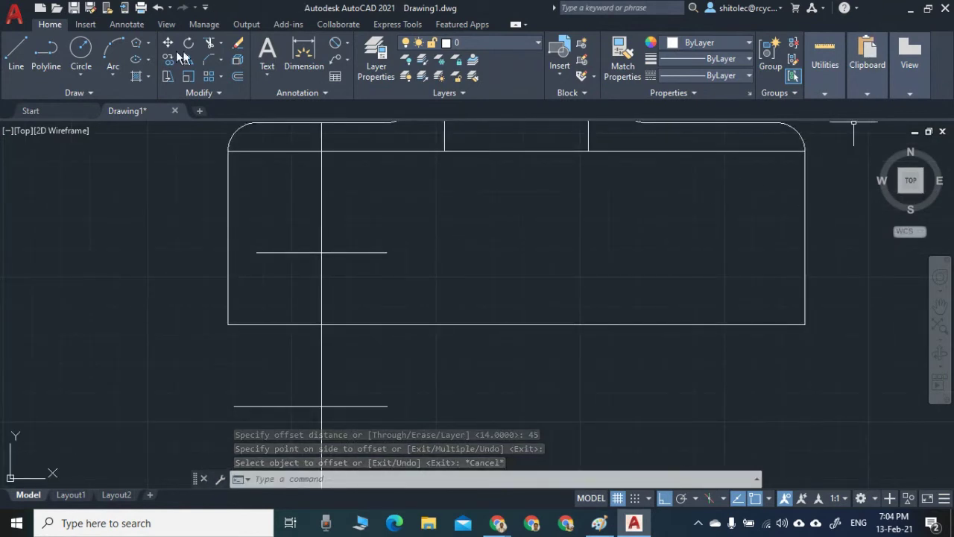
# Step: Draw the outer circle, radius 10.5, at the centre-line crossing below the base
pyautogui.click(81, 48)
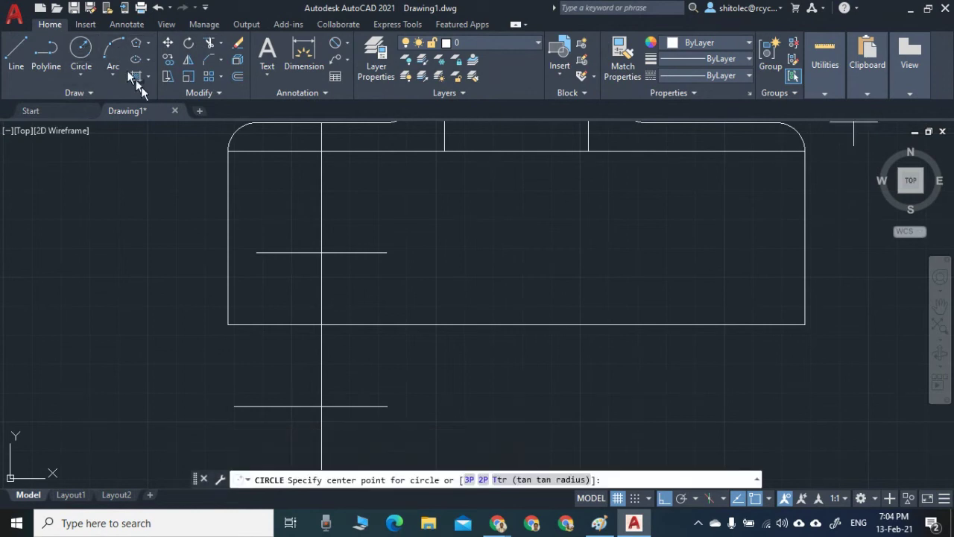
pyautogui.click(321, 407)
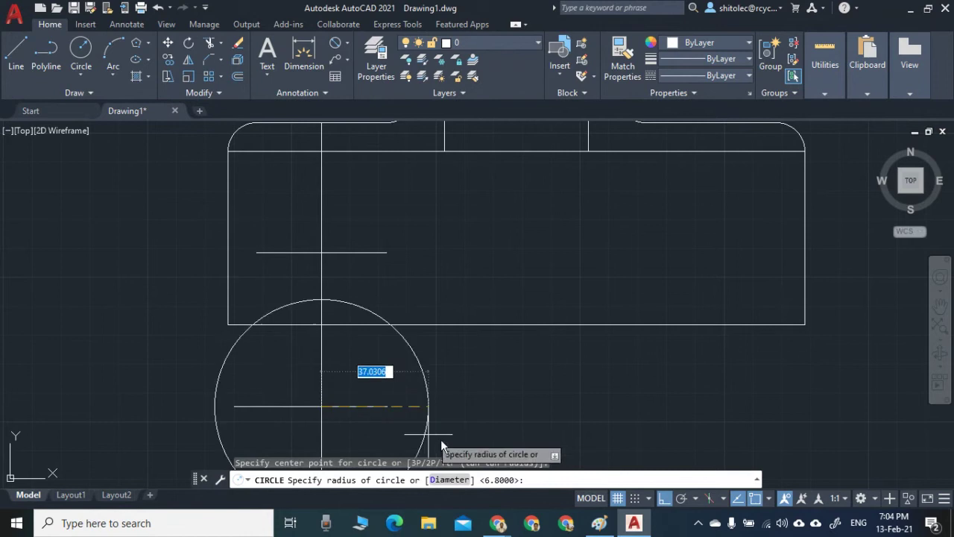
pyautogui.click(599, 524)
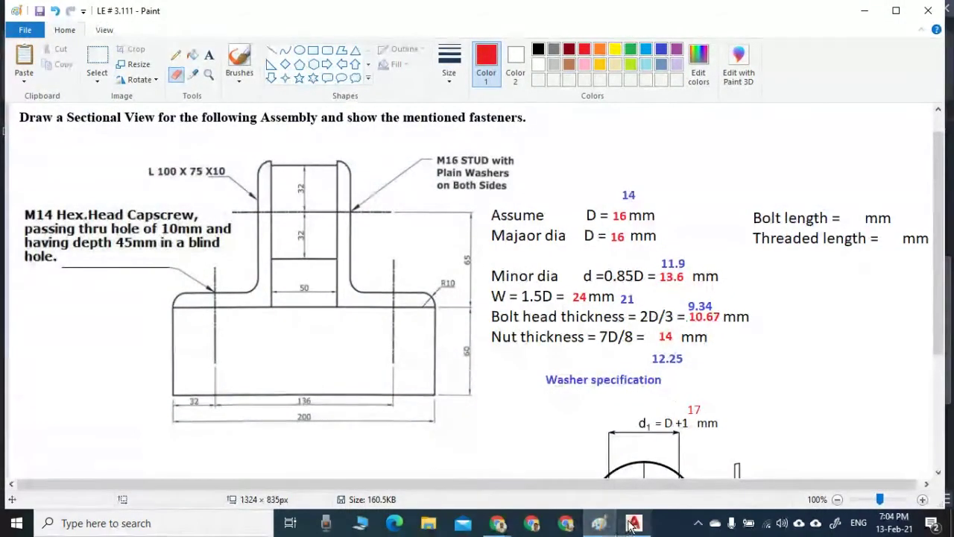
pyautogui.click(600, 524)
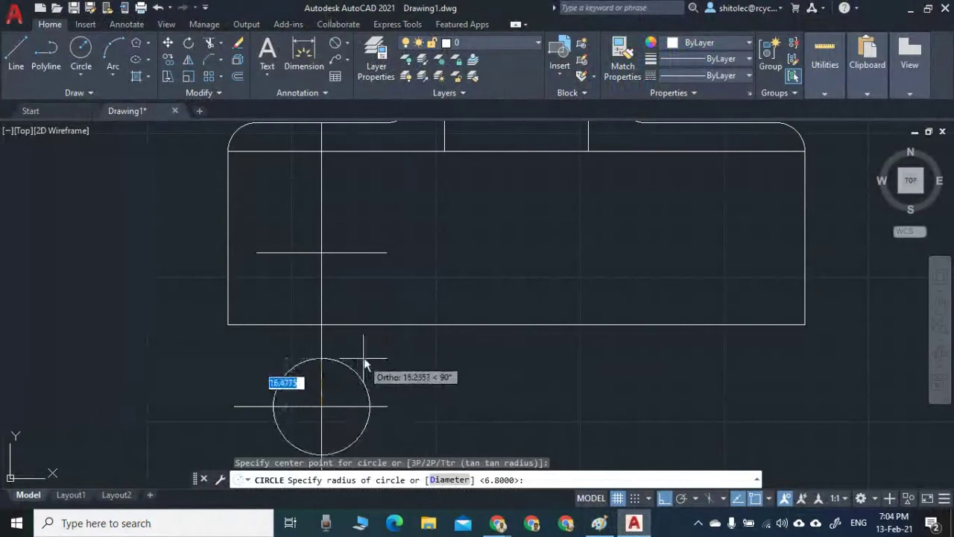
pyautogui.write('10.5')
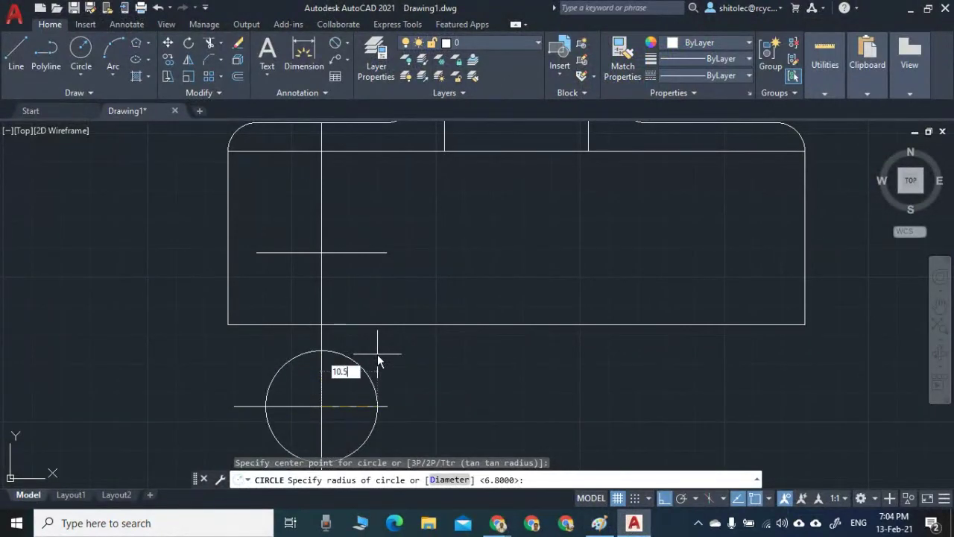
pyautogui.press('Return')
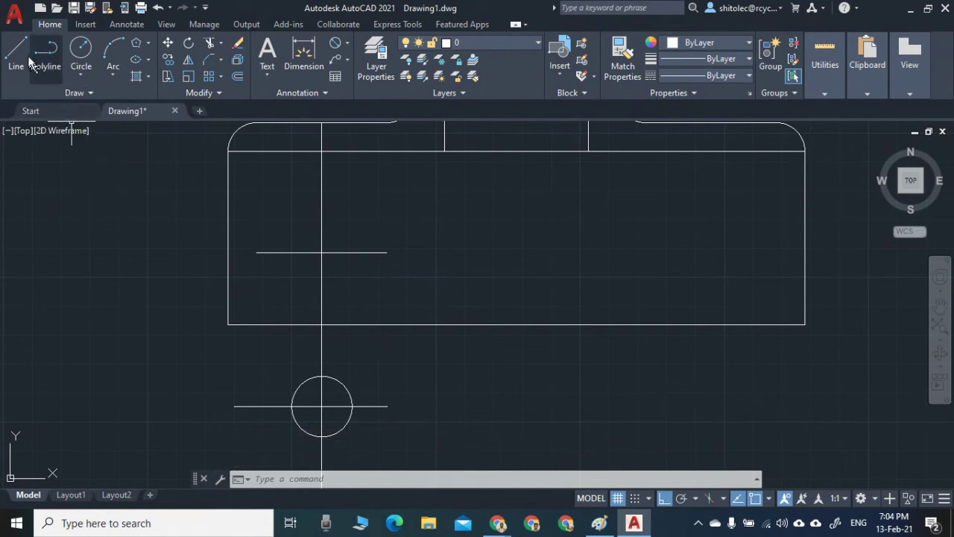
# Step: Add a concentric radius 5 circle at the same centre
pyautogui.click(81, 47)
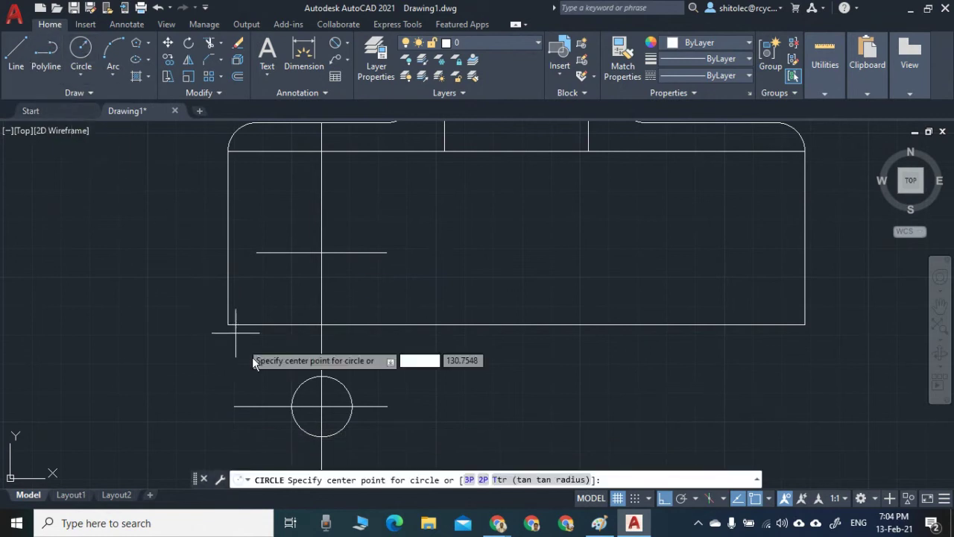
pyautogui.click(322, 406)
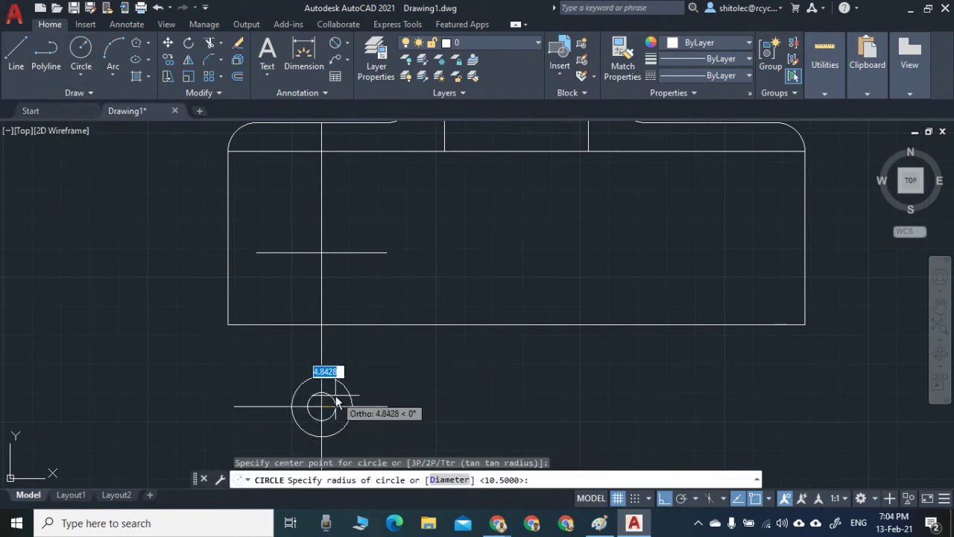
pyautogui.write('5')
pyautogui.press('Return')
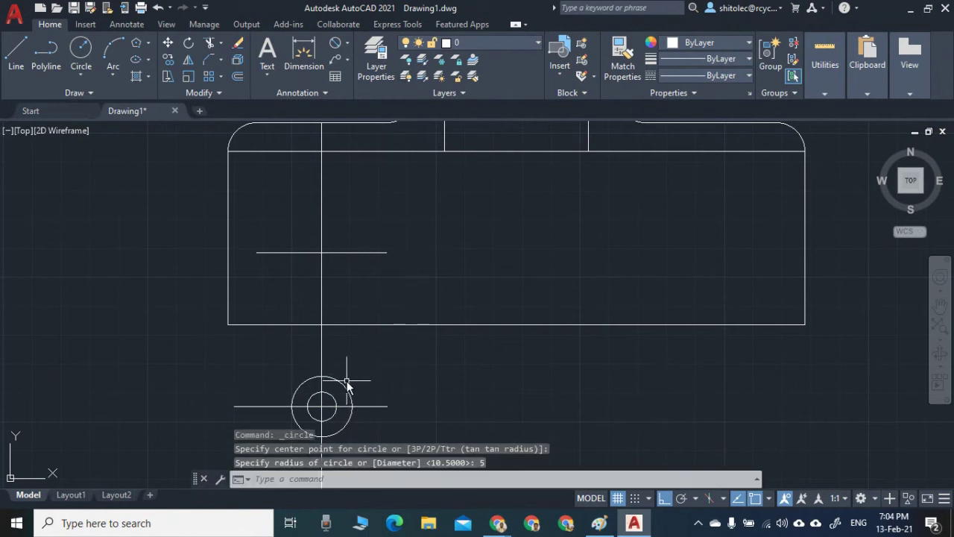
pyautogui.click(344, 386)
pyautogui.scroll(-1, 402, 369)
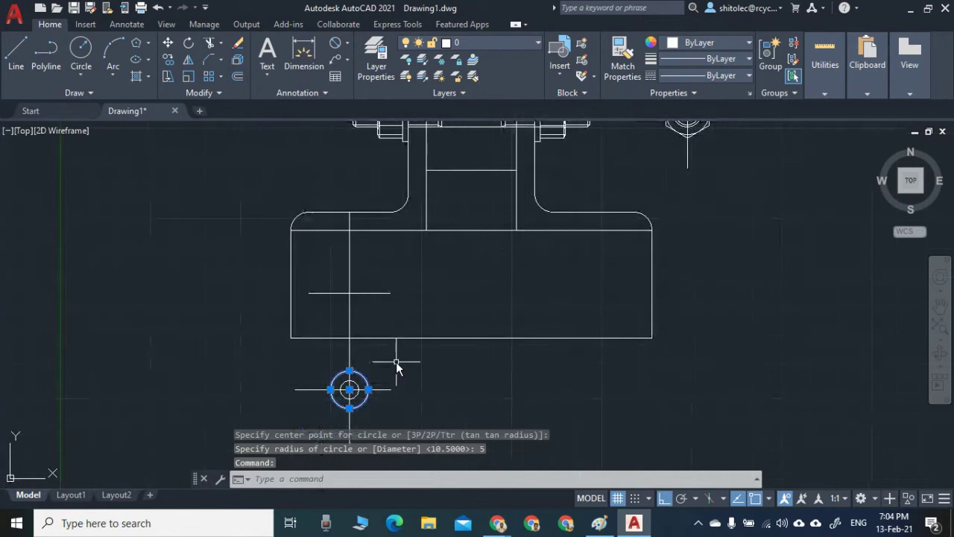
pyautogui.scroll(1, 397, 363)
pyautogui.scroll(1, 396, 362)
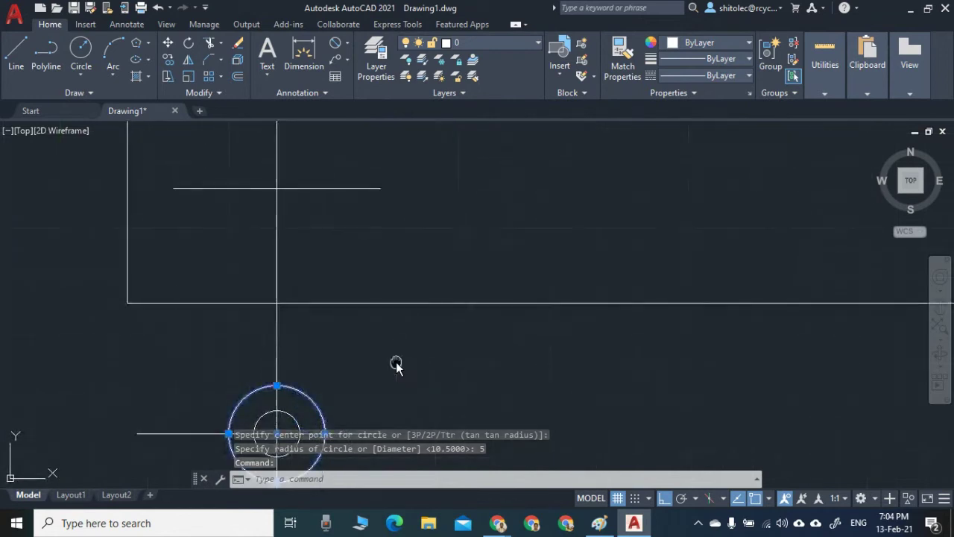
pyautogui.moveTo(394, 365)
pyautogui.mouseDown(button='middle')
pyautogui.moveTo(481, 273)
pyautogui.moveTo(481, 292)
pyautogui.mouseUp(button='middle')
pyautogui.press('Escape')
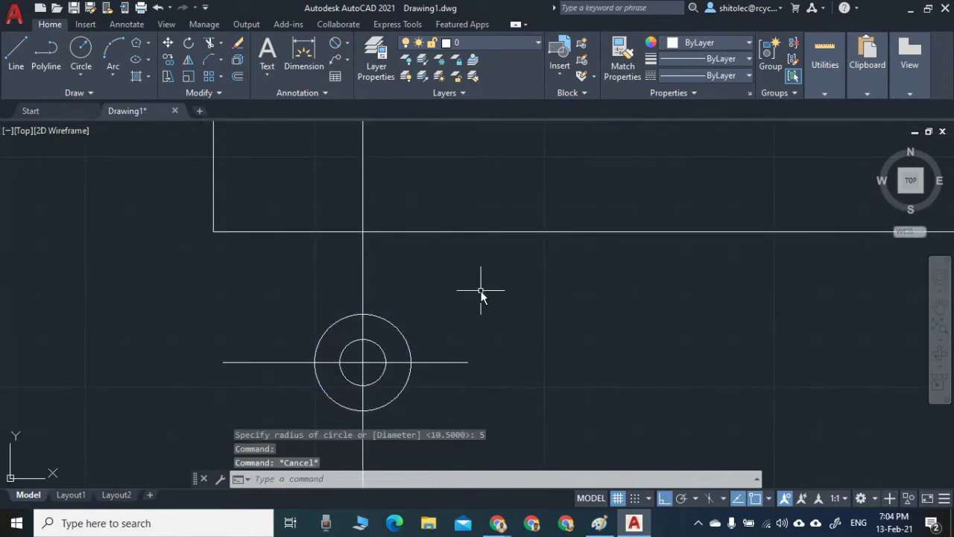
# Step: Draw a 6-sided polygon centred on the circles, circumscribed, sized to the outer circle's top quadrant
pyautogui.click(137, 43)
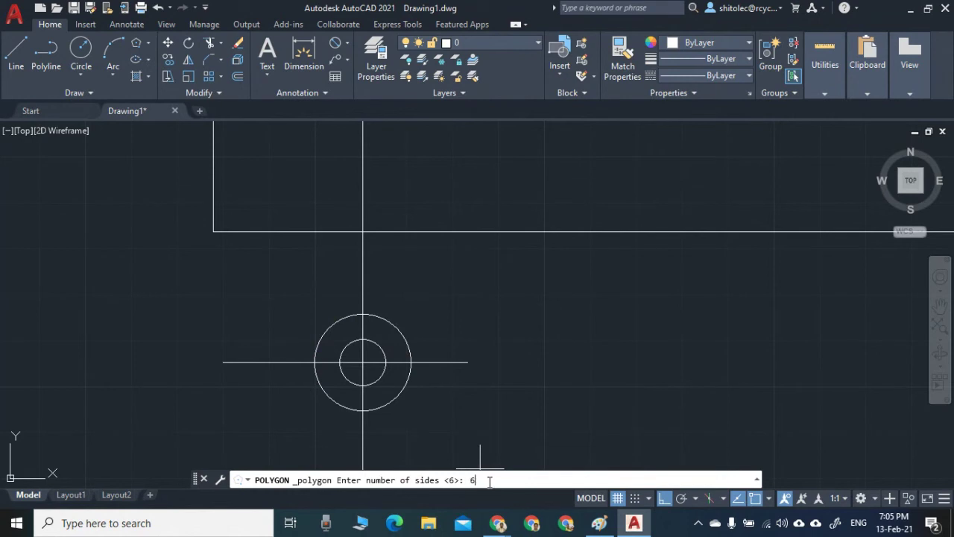
pyautogui.press('Return')
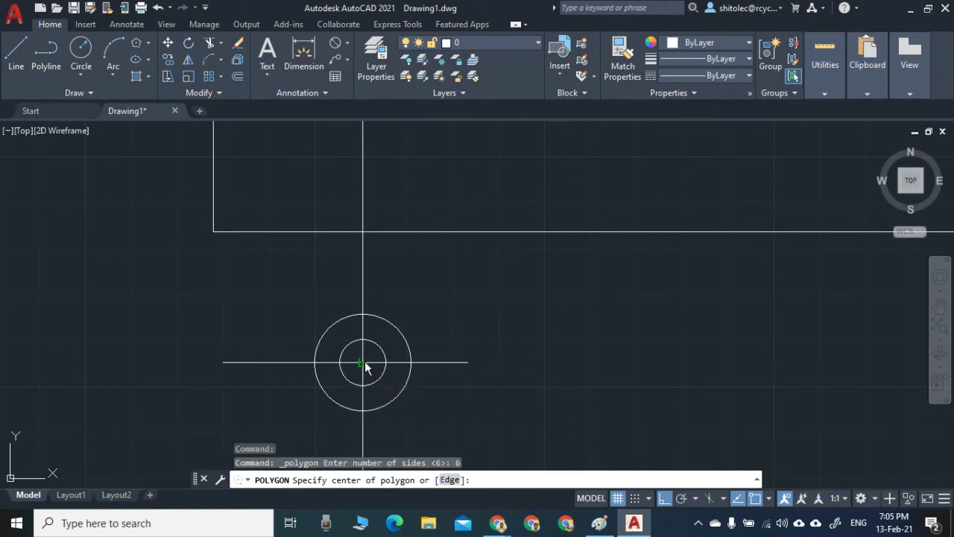
pyautogui.click(363, 364)
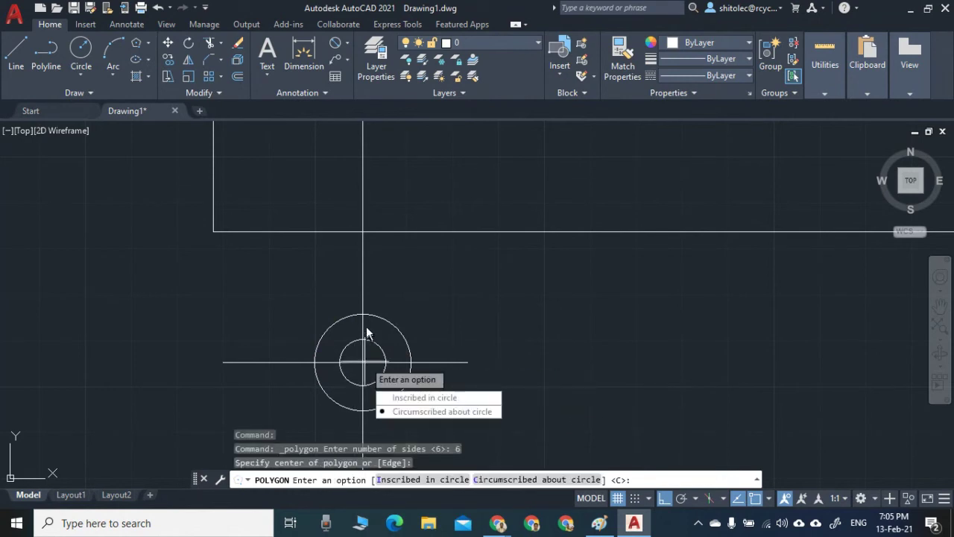
pyautogui.click(427, 411)
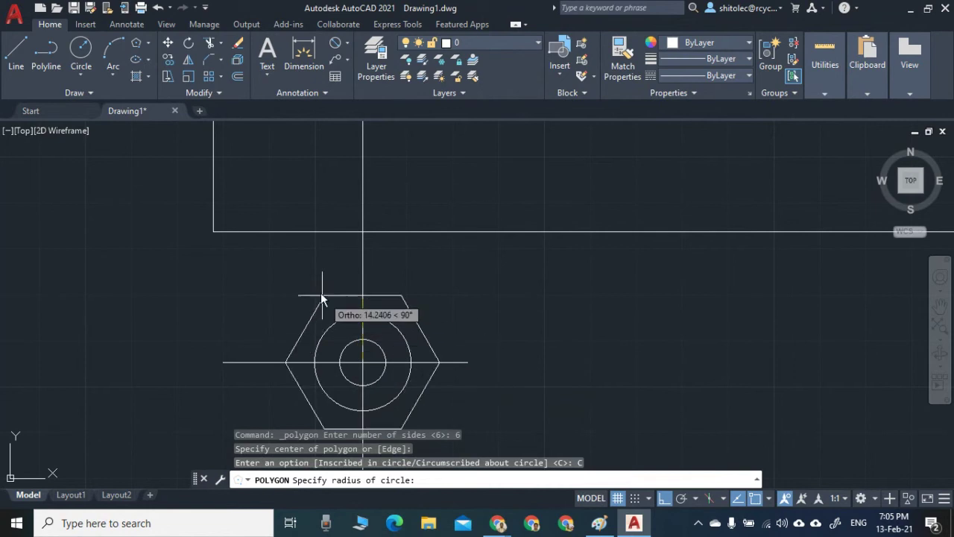
pyautogui.click(363, 315)
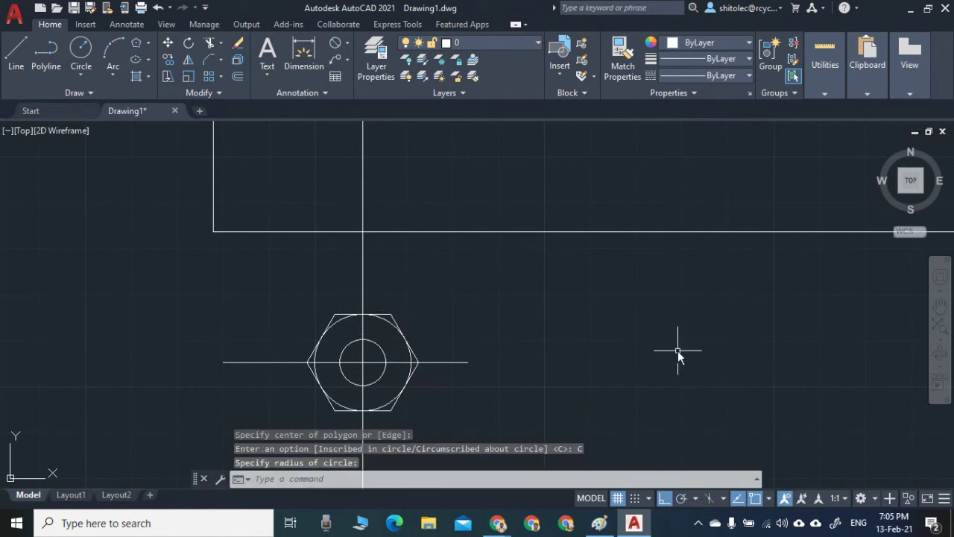
# Step: Select the inner circle, clear the selection, and bring the bracket base back into view above the nut
pyautogui.press('Escape')
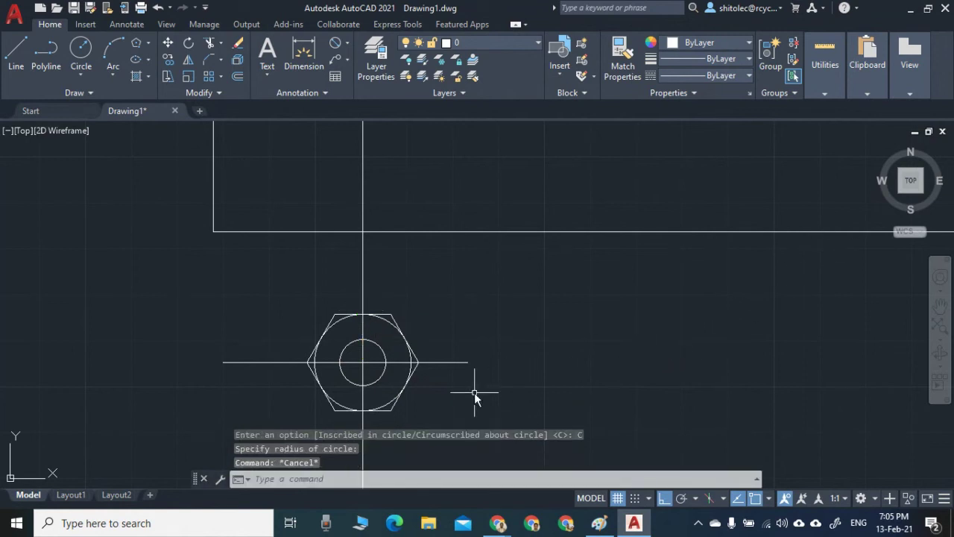
pyautogui.click(386, 364)
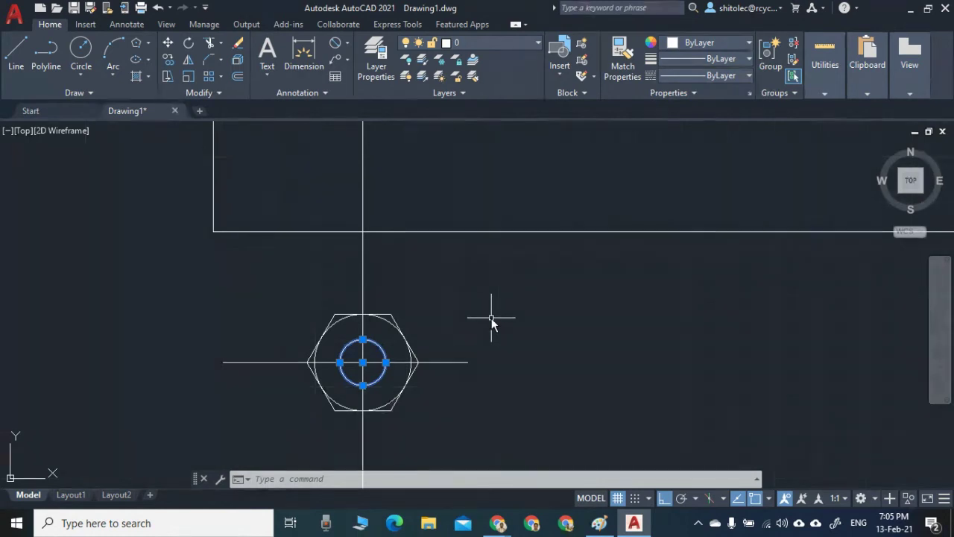
pyautogui.scroll(-2, 491, 317)
pyautogui.press('Escape')
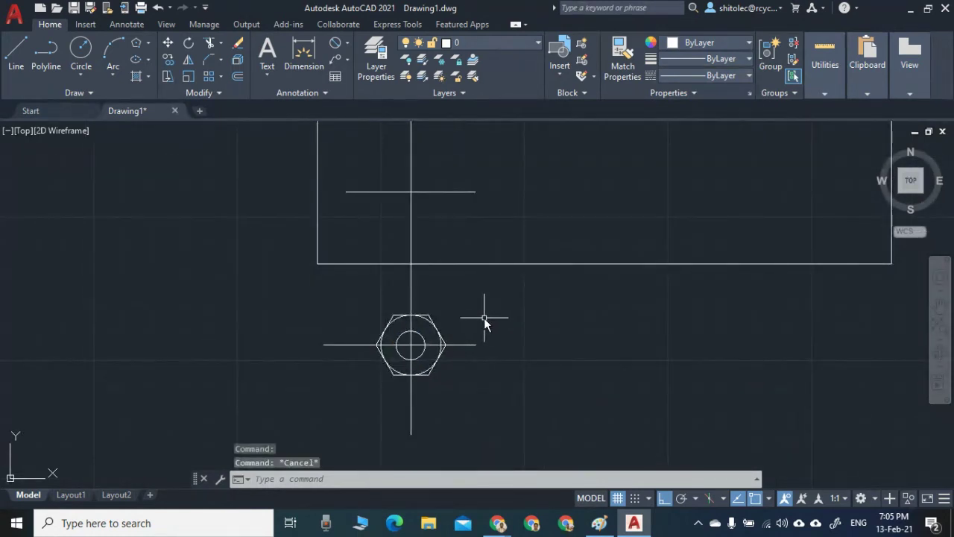
pyautogui.moveTo(498, 306)
pyautogui.mouseDown(button='middle')
pyautogui.moveTo(485, 365)
pyautogui.moveTo(514, 396)
pyautogui.mouseUp(button='middle')
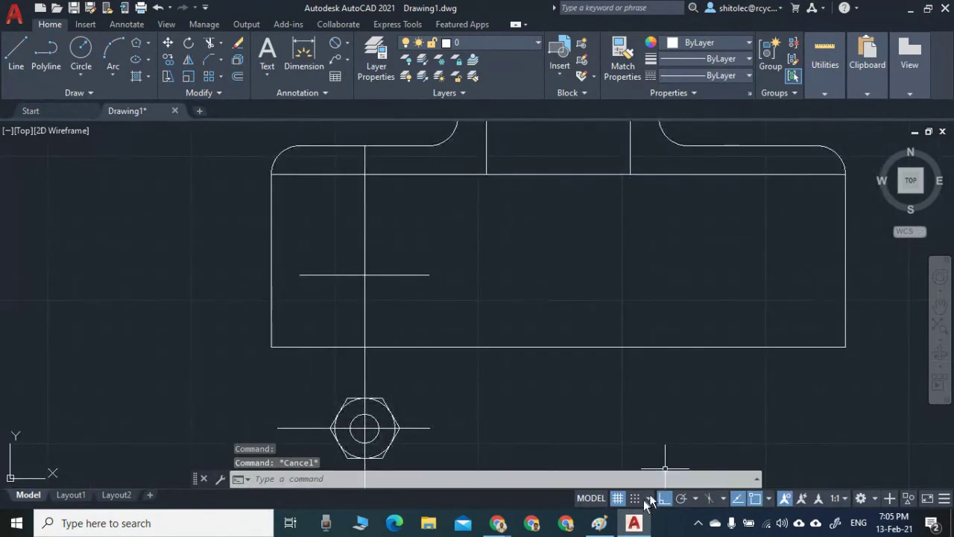
pyautogui.click(598, 524)
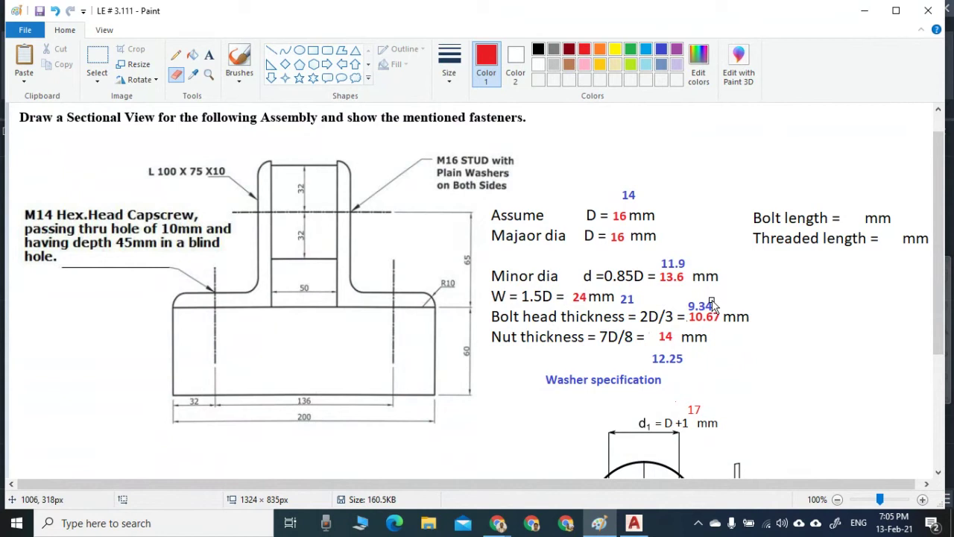
pyautogui.click(634, 522)
pyautogui.moveTo(444, 278); pyautogui.dragTo(457, 353, button='middle')
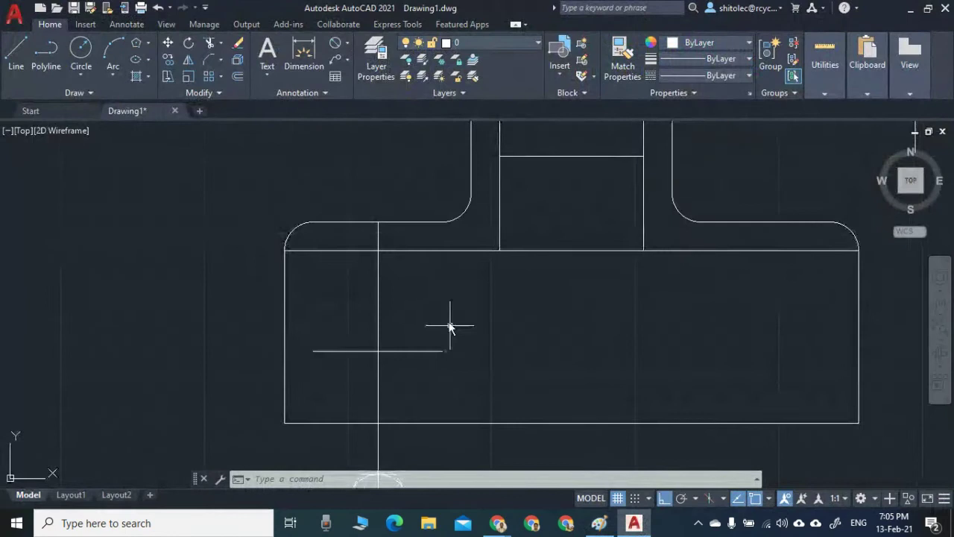
# Step: Offset the base's top edge left of the upright 9.34 upward with the O command
pyautogui.click(406, 222)
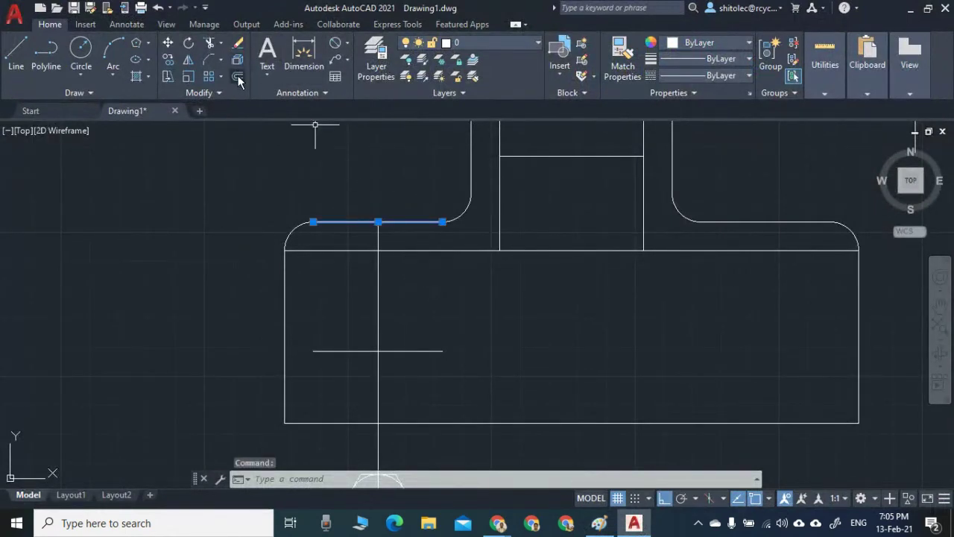
pyautogui.write('o')
pyautogui.press('Return')
pyautogui.write('9')
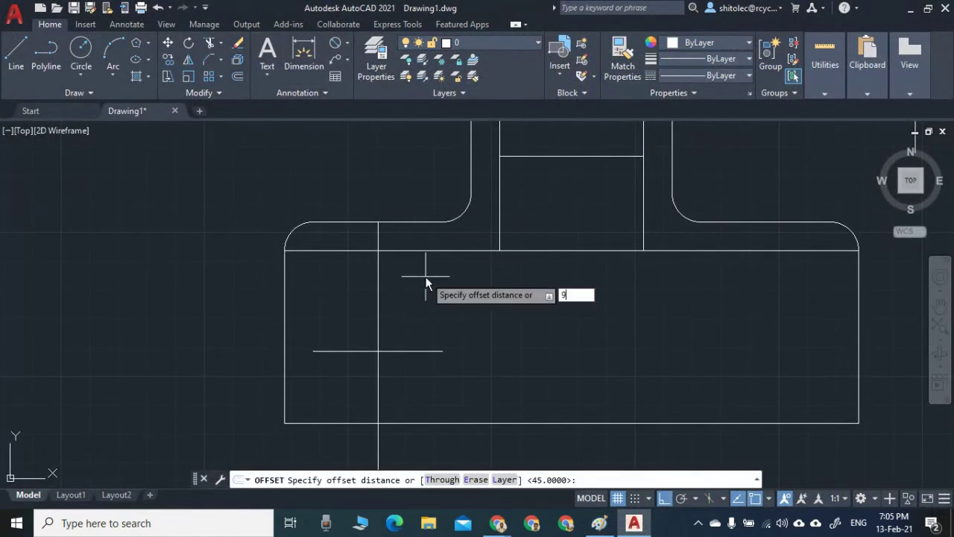
pyautogui.write('.34')
pyautogui.press('Return')
pyautogui.click(426, 223)
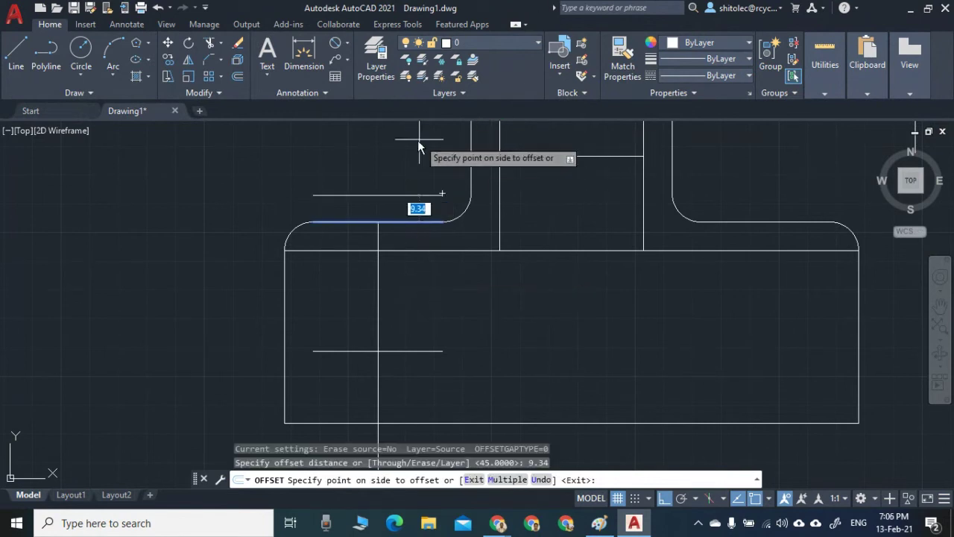
pyautogui.click(391, 166)
pyautogui.press('Escape')
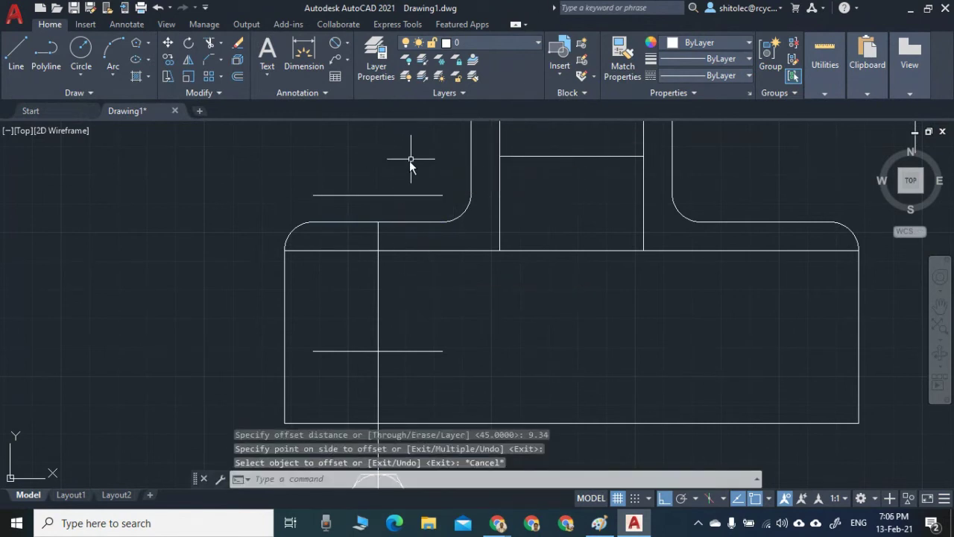
pyautogui.moveTo(406, 164)
pyautogui.mouseDown(button='middle')
pyautogui.moveTo(385, 158)
pyautogui.moveTo(383, 112)
pyautogui.mouseUp(button='middle')
pyautogui.scroll(-2, 436, 250)
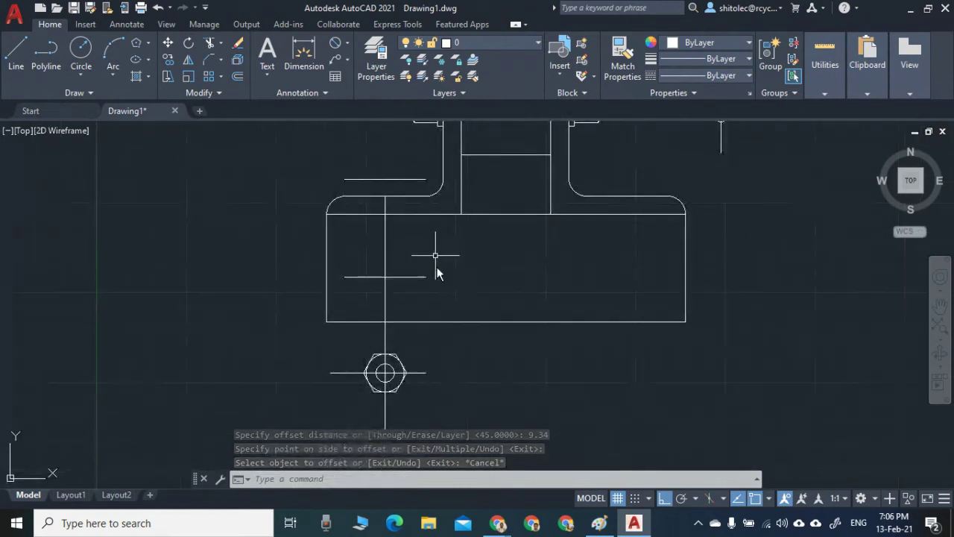
pyautogui.scroll(5, 406, 364)
pyautogui.scroll(2, 408, 357)
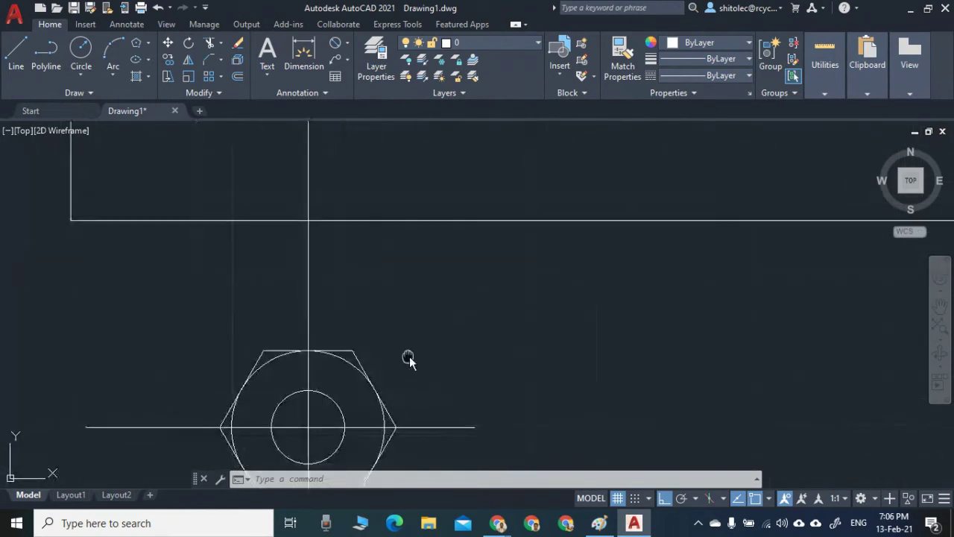
pyautogui.moveTo(407, 358); pyautogui.dragTo(538, 279, button='middle')
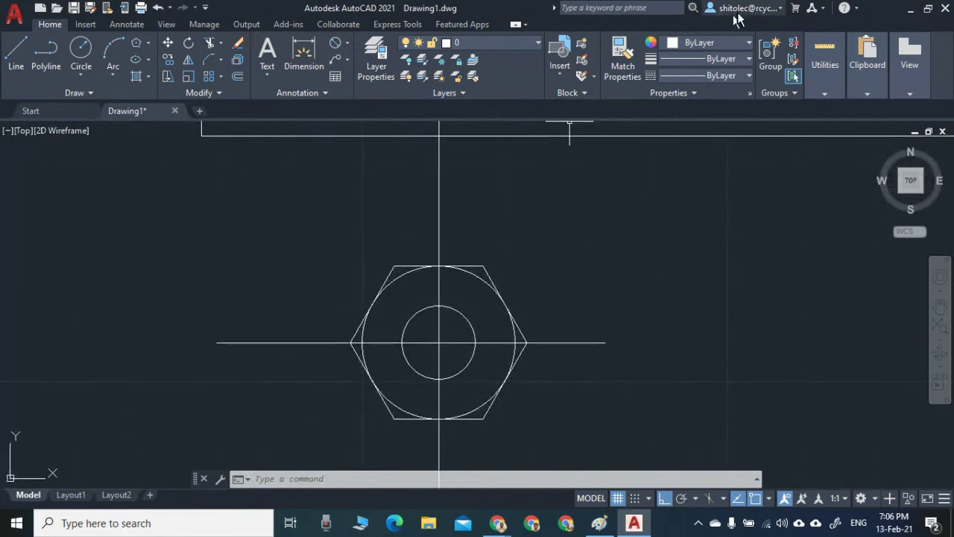
# Step: Make new objects yellow and draw a vertical construction line through the hexagon's right corner
pyautogui.click(714, 42)
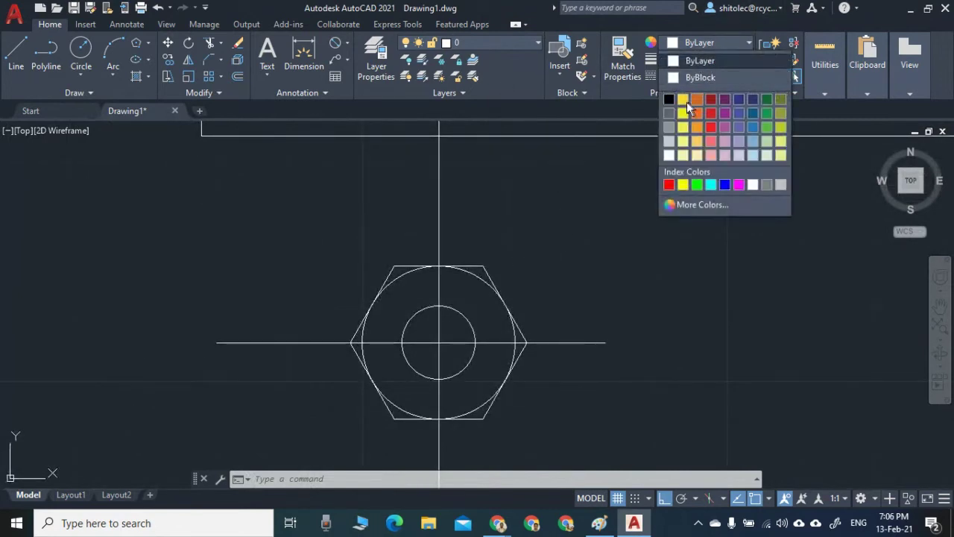
pyautogui.click(683, 99)
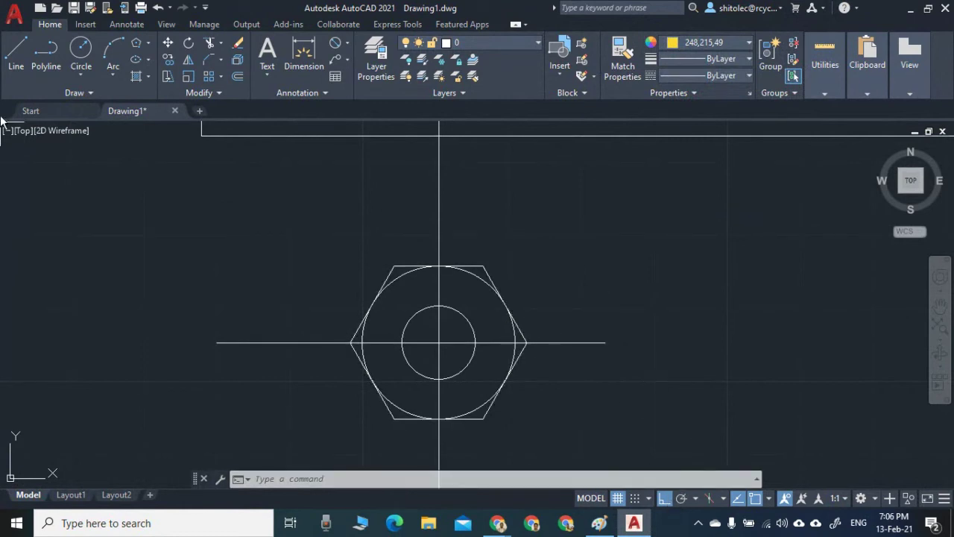
pyautogui.click(78, 92)
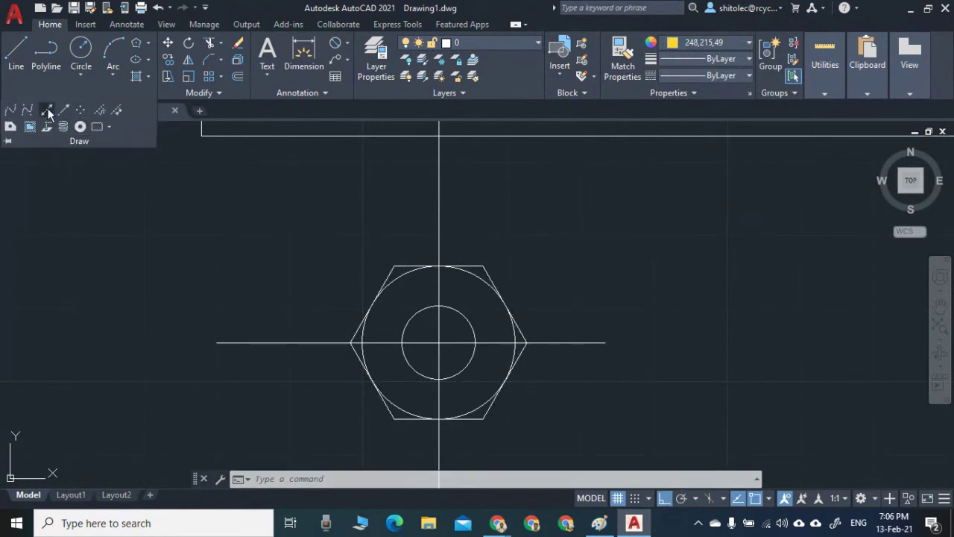
pyautogui.click(47, 110)
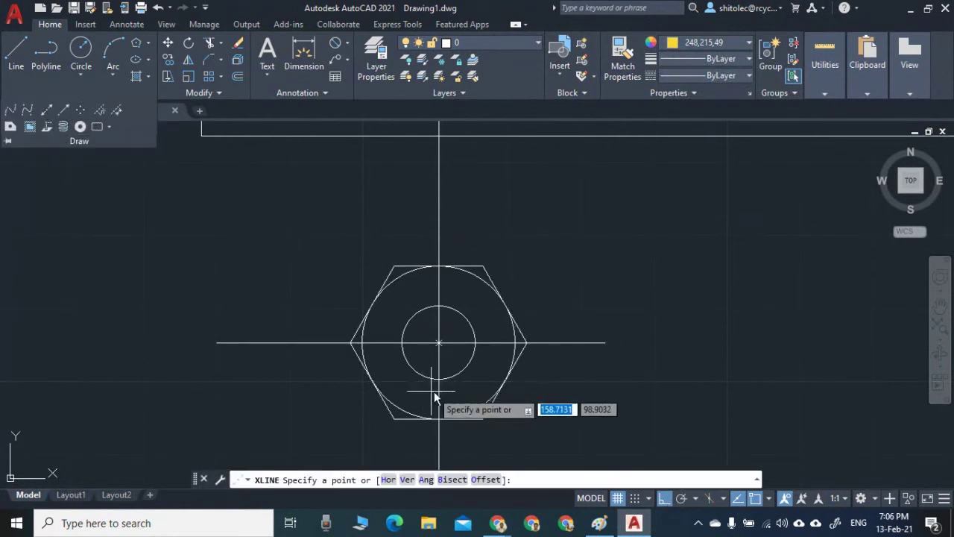
pyautogui.click(527, 343)
pyautogui.click(549, 215)
pyautogui.press('Return')
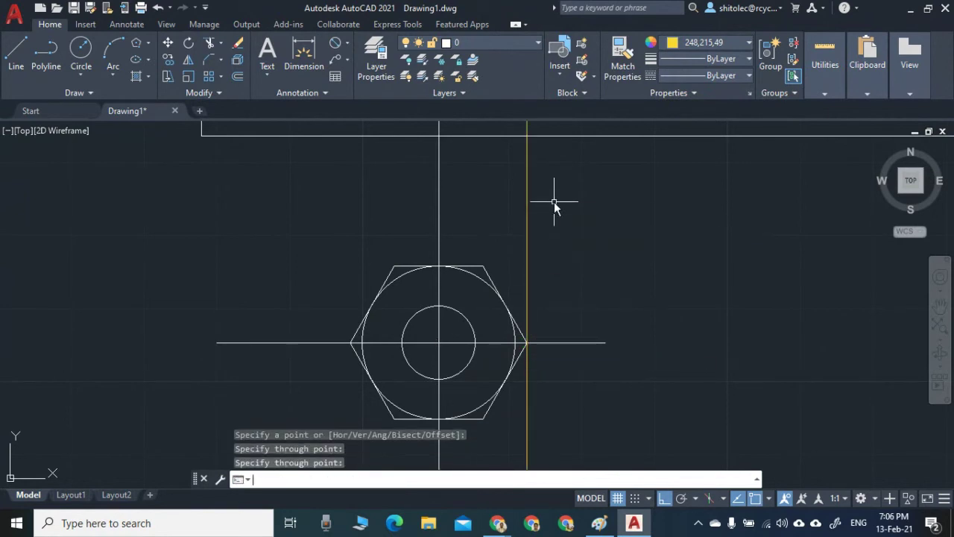
# Step: Add vertical construction lines through the circle's right edge and the hexagon's top-right corner
pyautogui.press('Return')
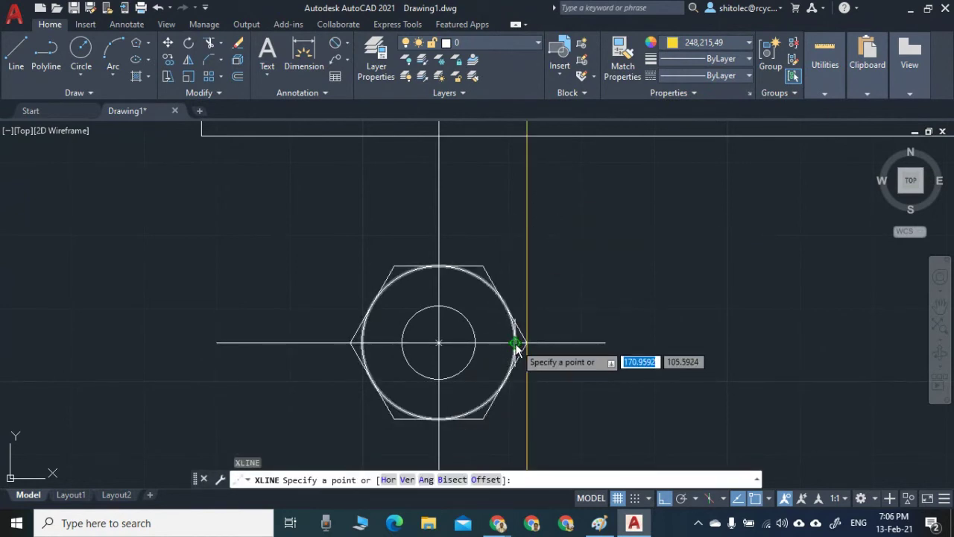
pyautogui.click(515, 343)
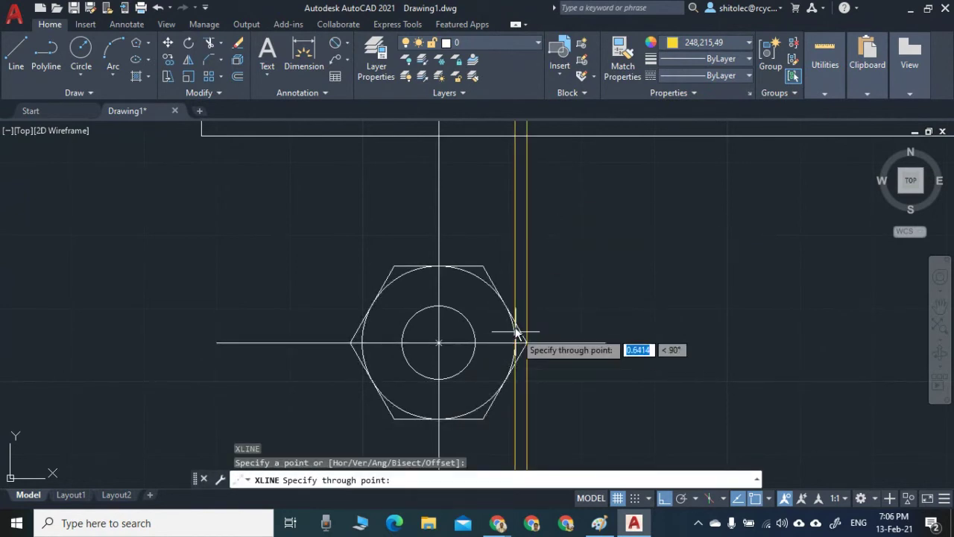
pyautogui.click(505, 178)
pyautogui.press('Return')
pyautogui.press('Return')
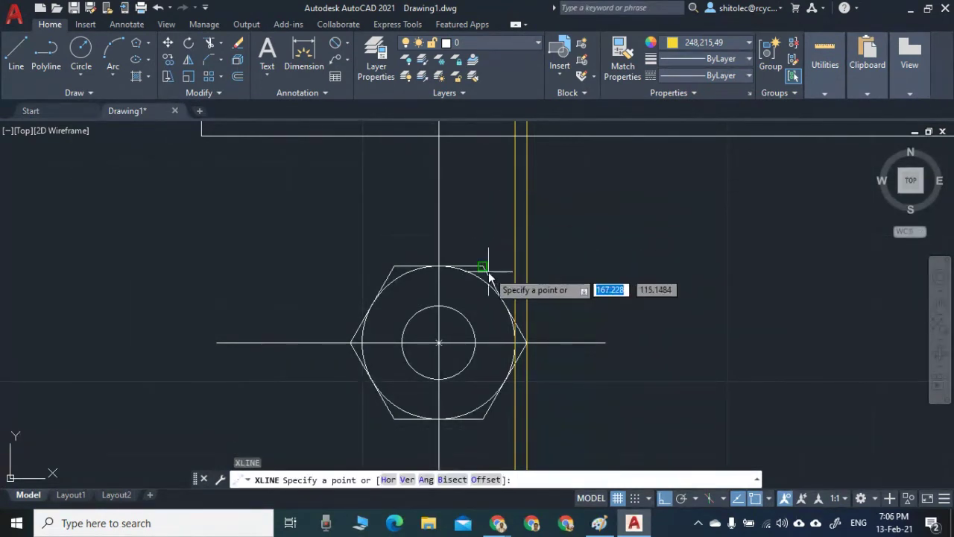
pyautogui.click(485, 267)
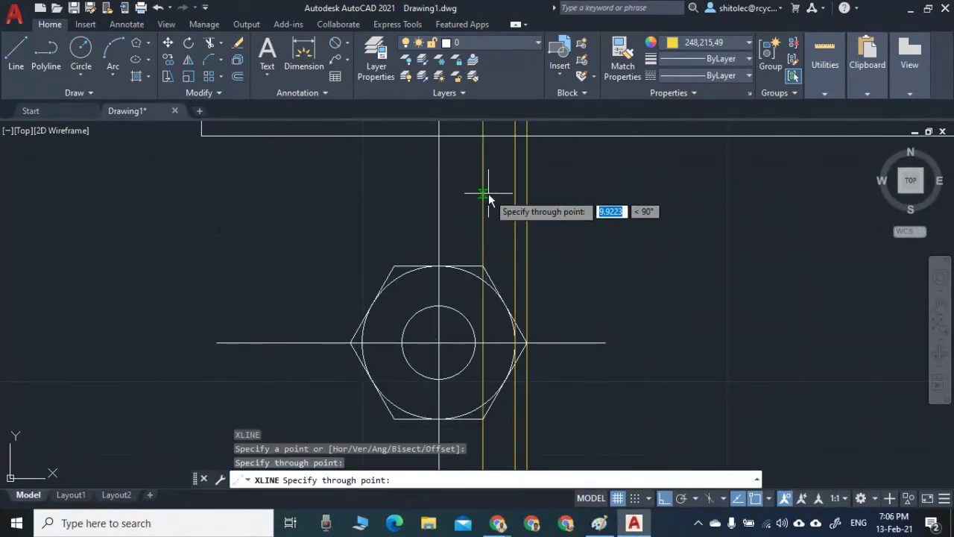
pyautogui.click(488, 198)
pyautogui.press('Return')
pyautogui.press('Return')
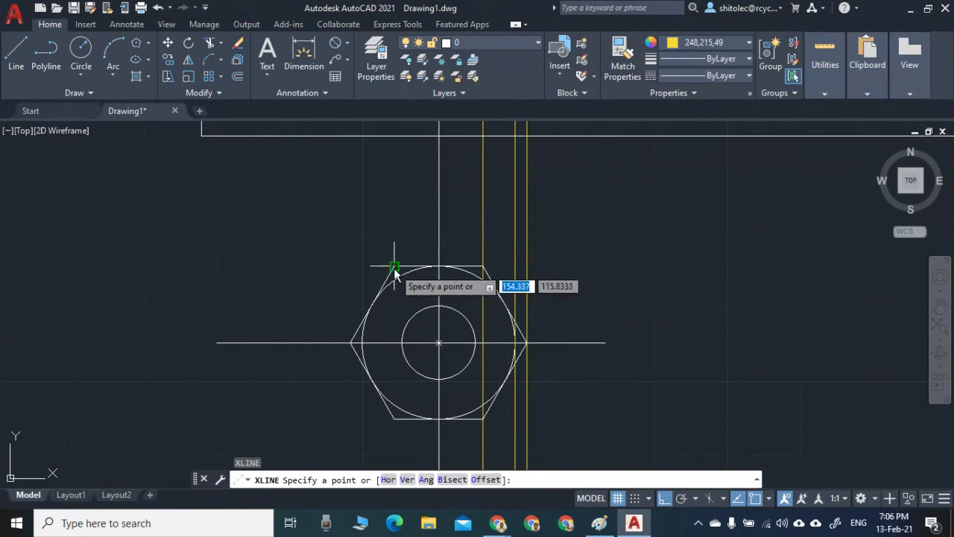
# Step: Add vertical construction lines through the hexagon's top-left corner and its left vertices
pyautogui.click(395, 273)
pyautogui.click(401, 211)
pyautogui.press('Return')
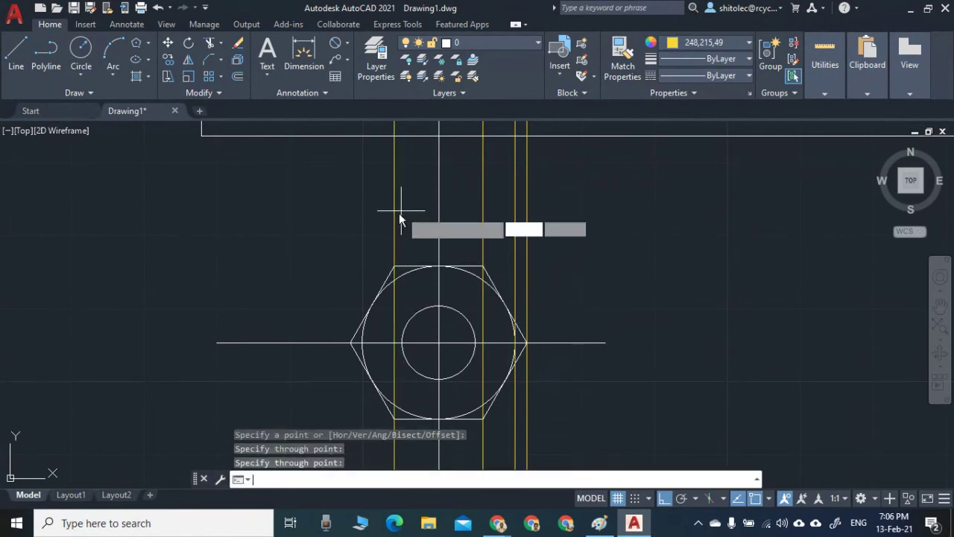
pyautogui.press('Return')
pyautogui.click(361, 343)
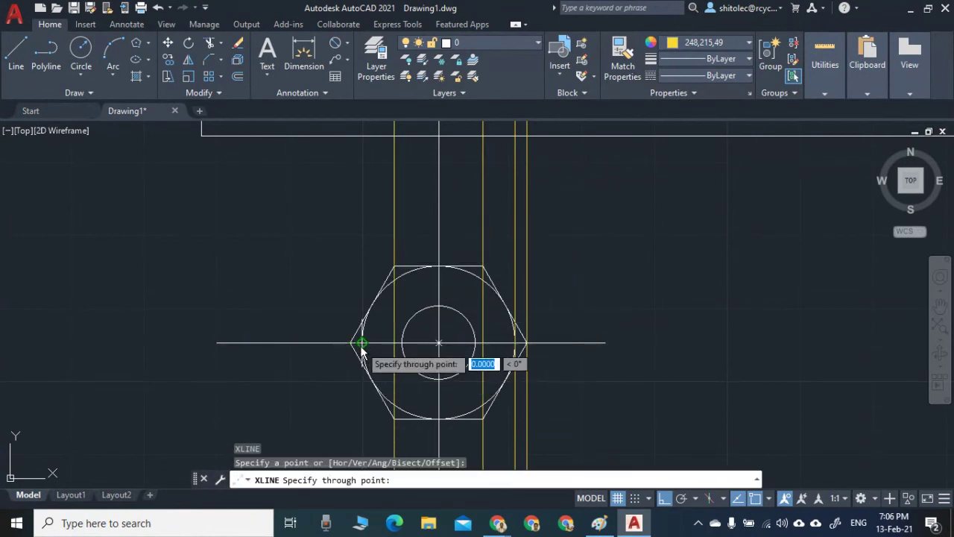
pyautogui.click(341, 188)
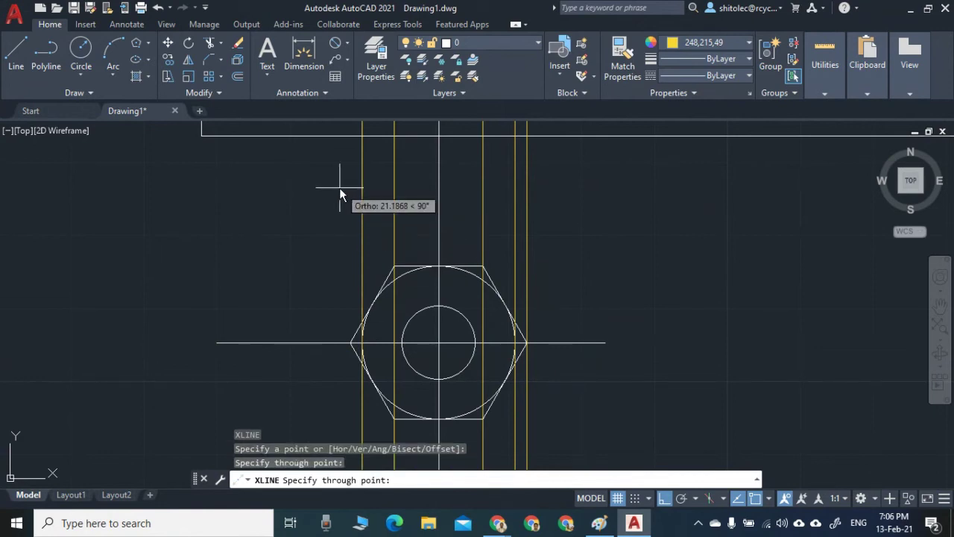
pyautogui.press('Return')
pyautogui.press('Return')
pyautogui.click(350, 344)
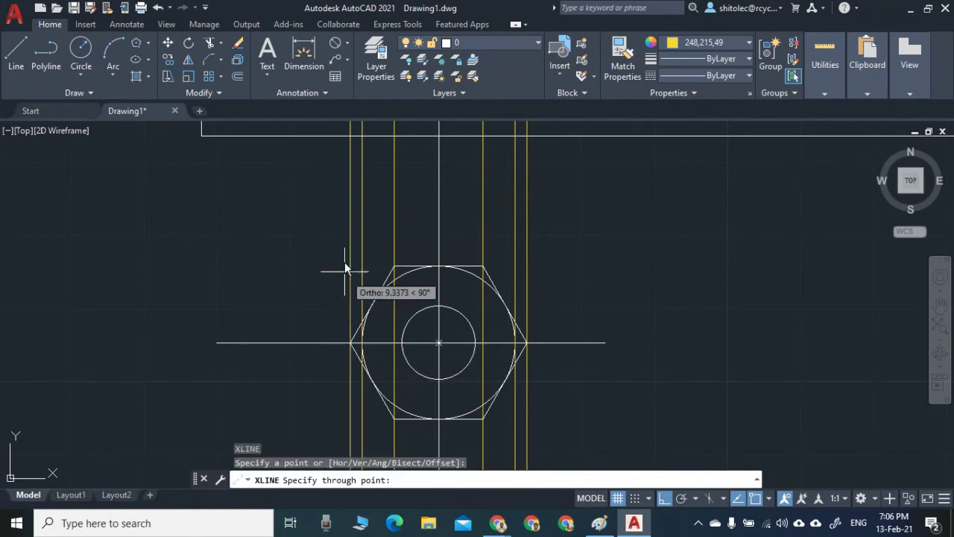
pyautogui.click(337, 180)
pyautogui.press('Return')
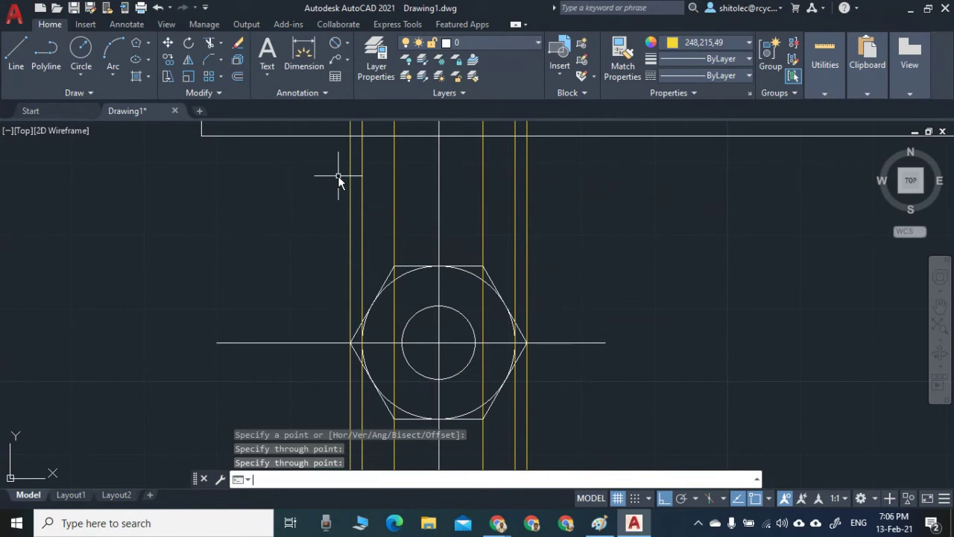
pyautogui.scroll(-4, 614, 330)
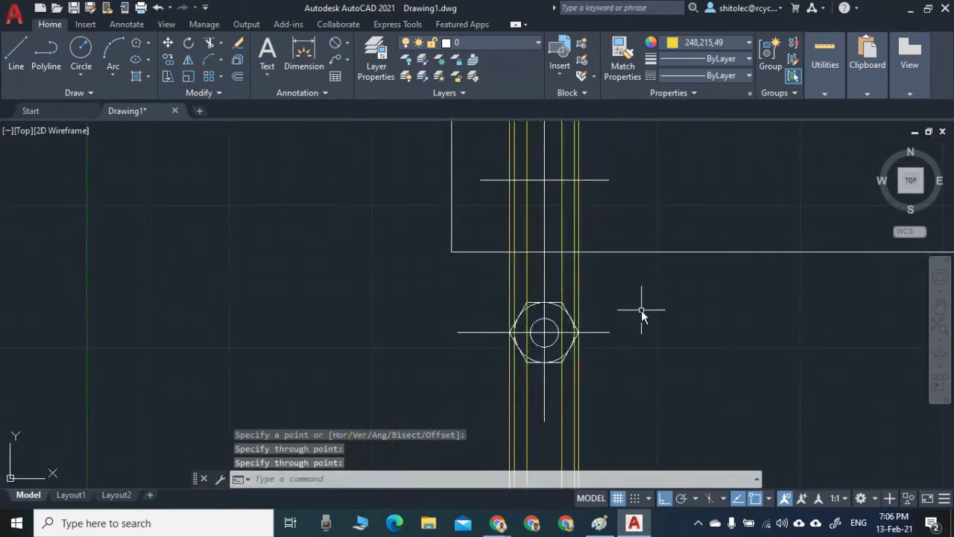
# Step: Offset the bracket-top line just above itself and window-select the six vertical projection lines
pyautogui.moveTo(641, 311); pyautogui.dragTo(567, 450, button='middle')
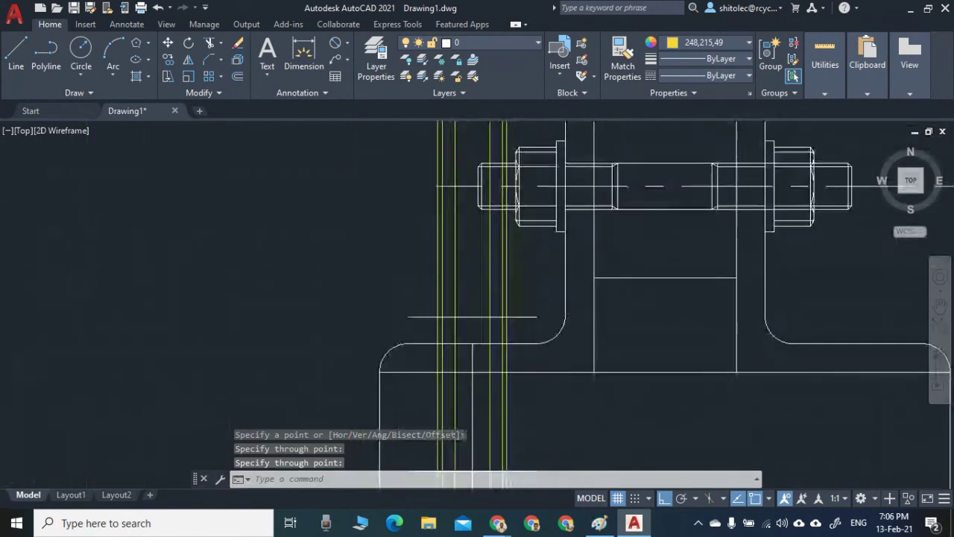
pyautogui.click(516, 346)
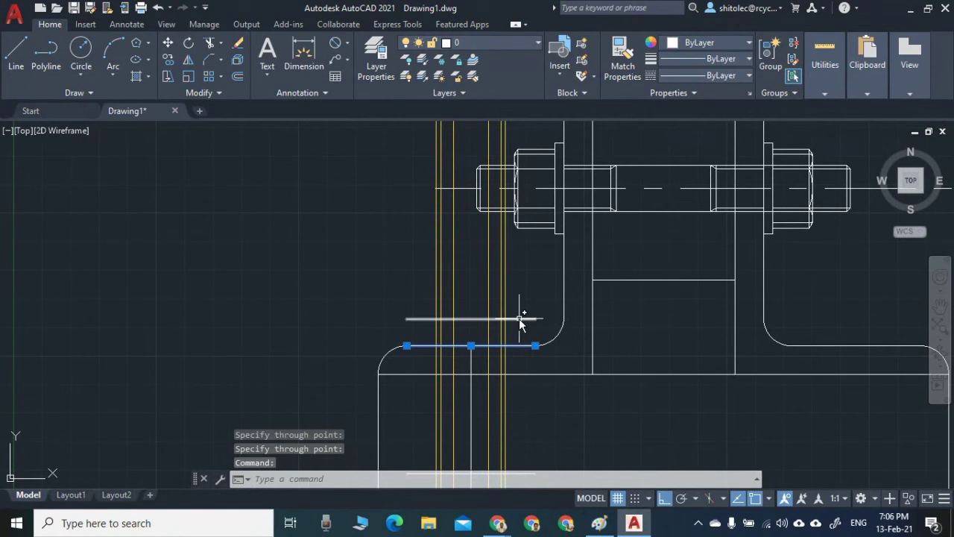
pyautogui.click(519, 318)
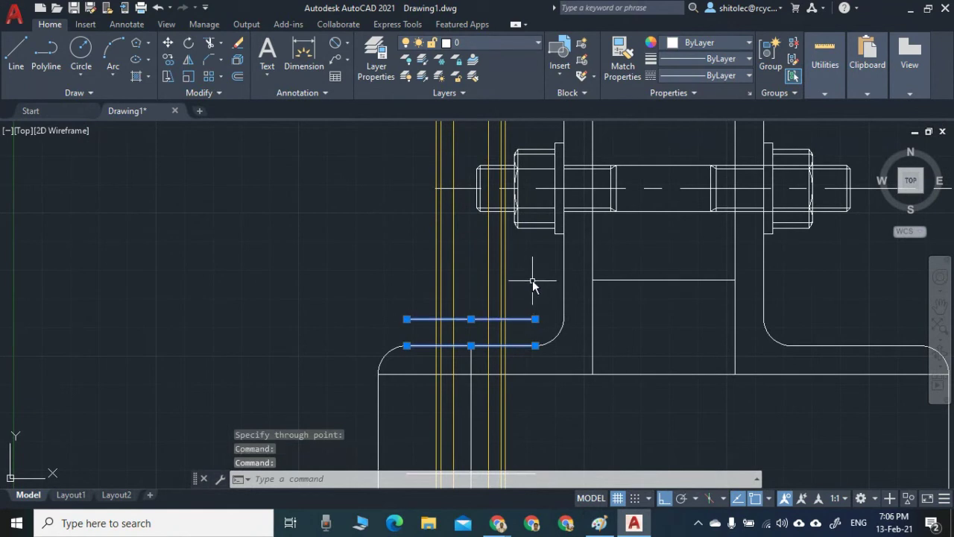
pyautogui.click(529, 279)
pyautogui.click(410, 258)
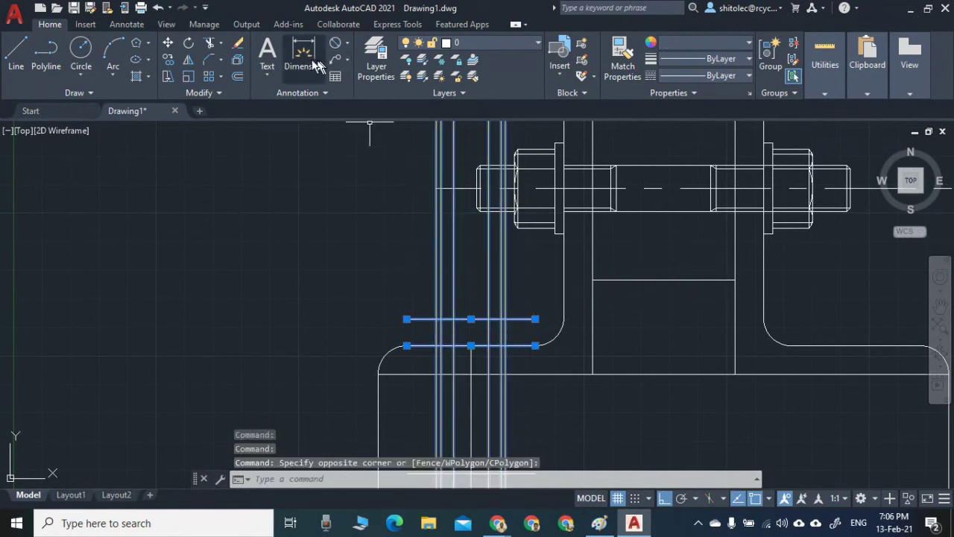
# Step: Trim the vertical projection lines above and below the band between the two horizontals
pyautogui.click(219, 42)
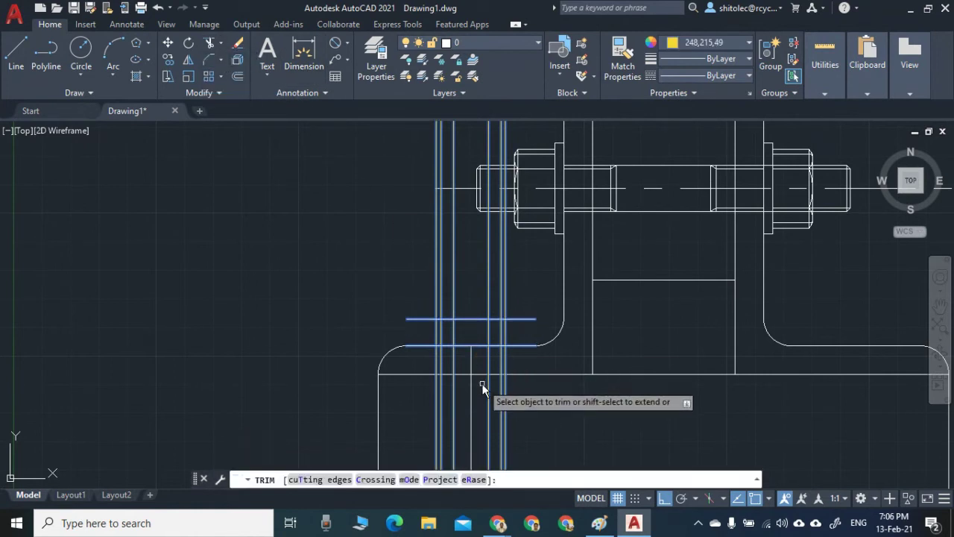
pyautogui.click(537, 298)
pyautogui.click(372, 271)
pyautogui.press('Return')
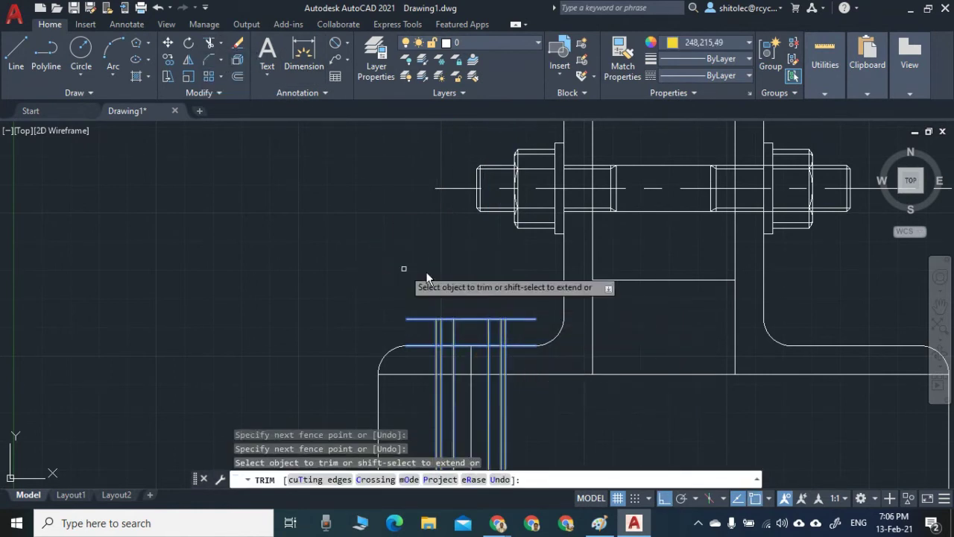
pyautogui.click(509, 360)
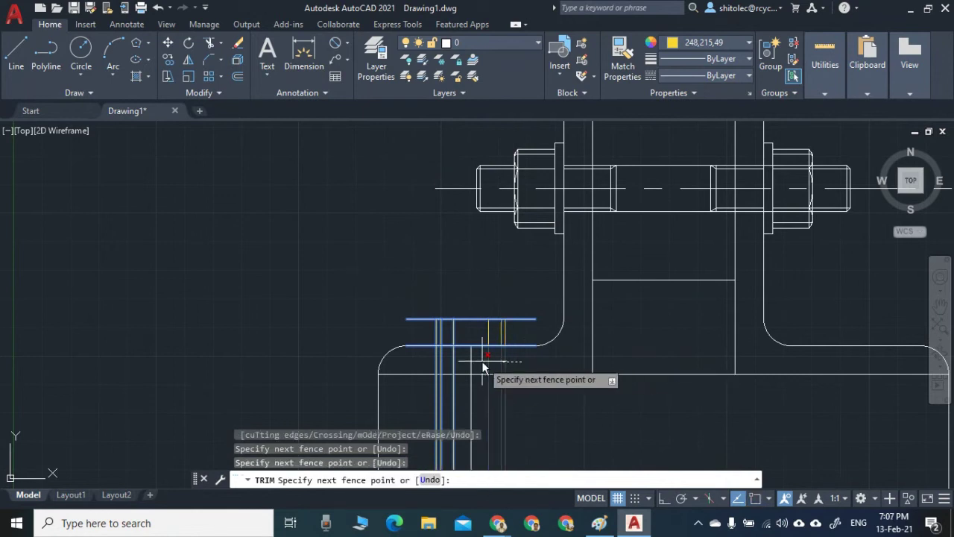
pyautogui.click(482, 361)
pyautogui.press('Return')
pyautogui.click(446, 363)
pyautogui.click(428, 366)
pyautogui.press('Return')
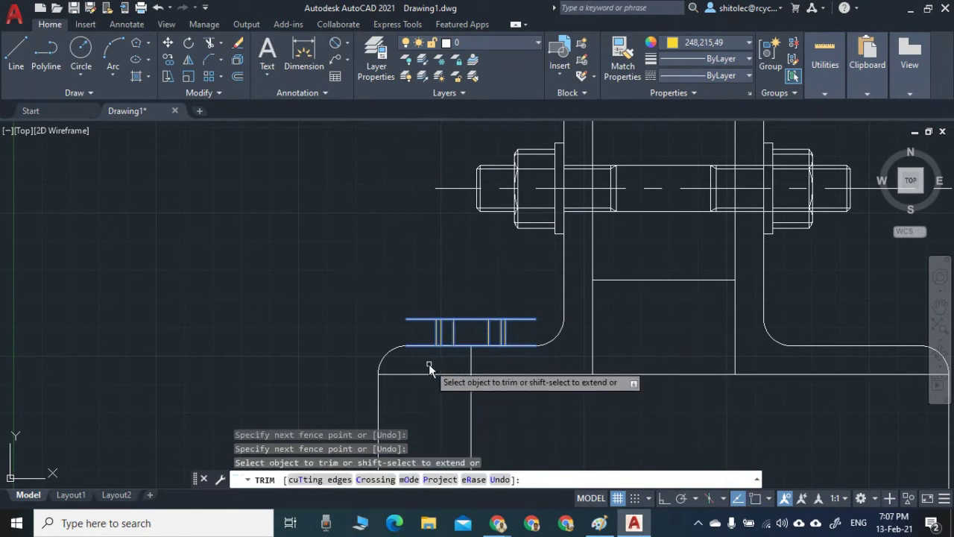
# Step: Trim away the overhanging right end of the upper horizontal line
pyautogui.click(425, 321)
pyautogui.press('Return')
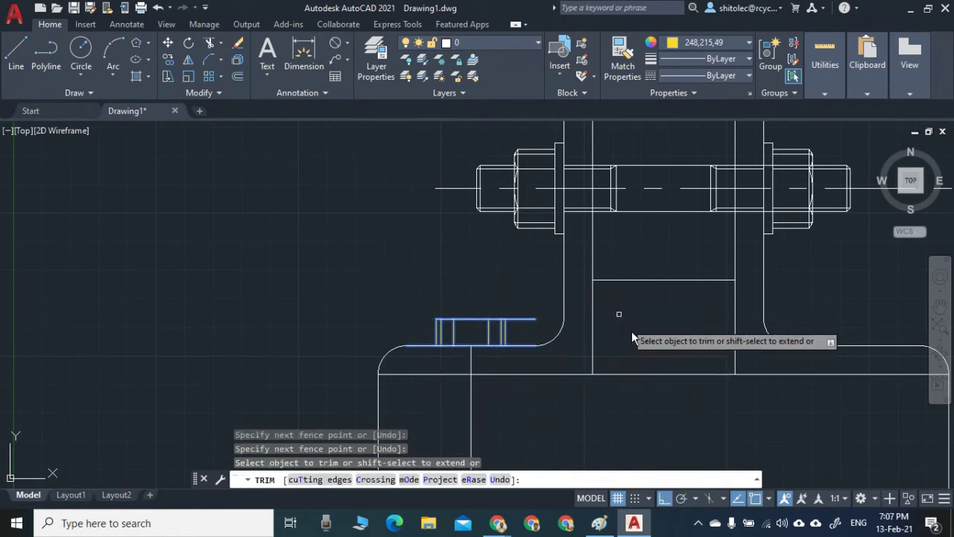
pyautogui.click(532, 334)
pyautogui.click(521, 308)
pyautogui.press('Return')
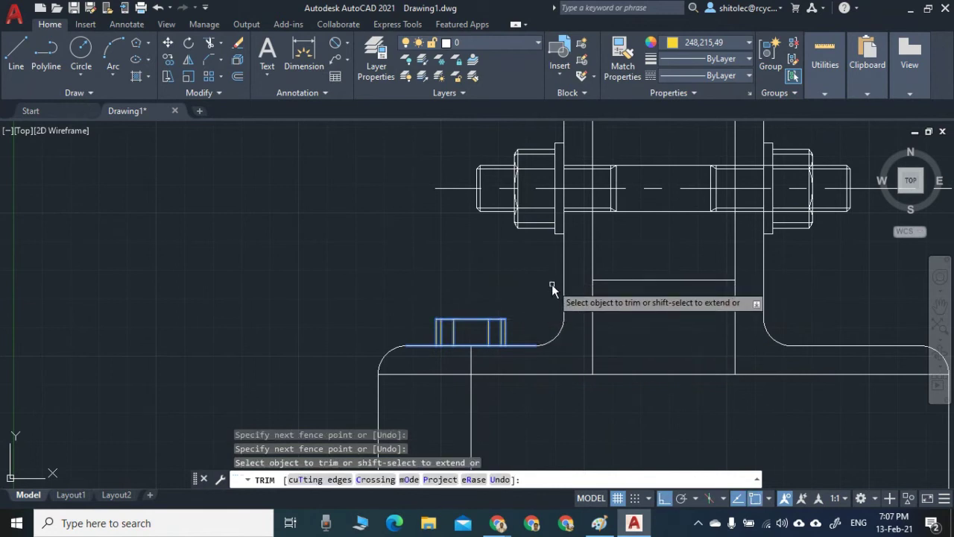
pyautogui.press('Escape')
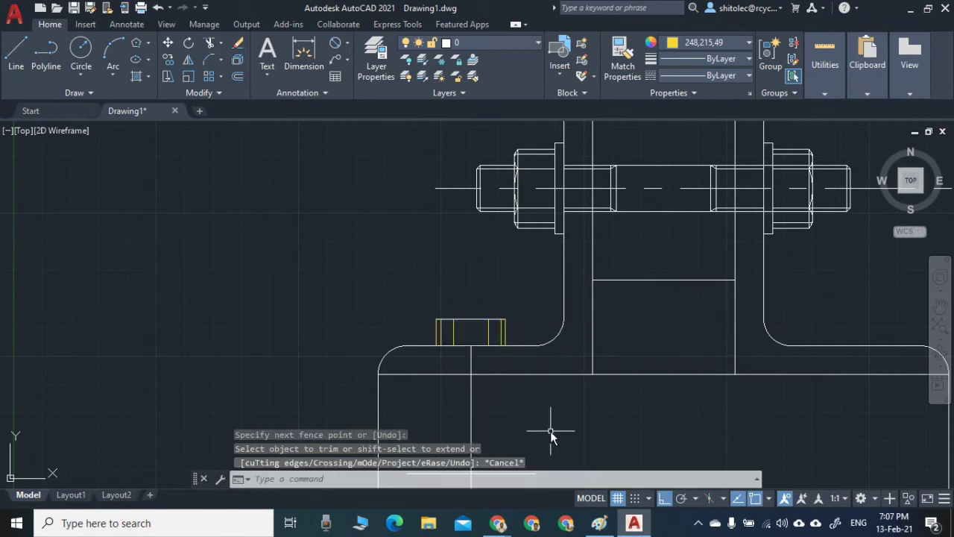
# Step: Change the four short vertical lines' colour to ByLayer
pyautogui.click(532, 343)
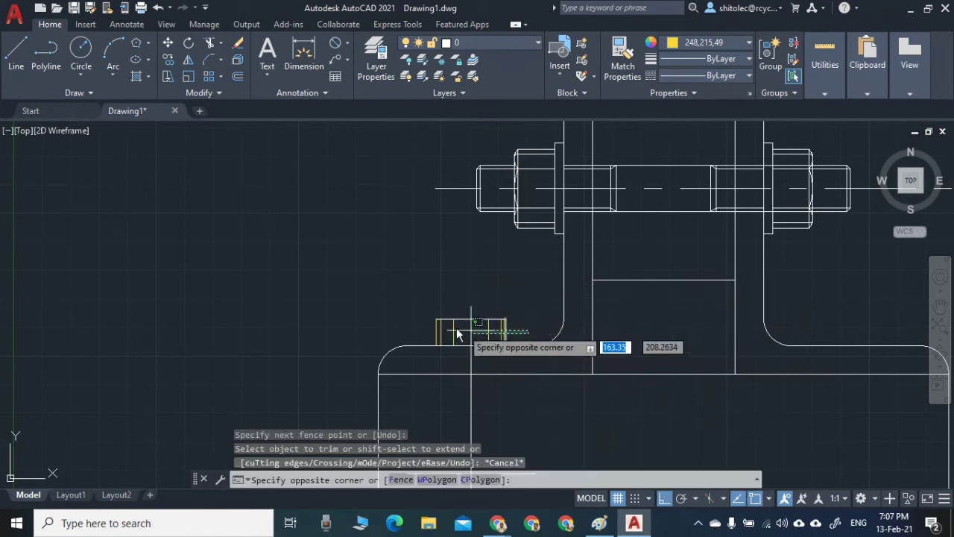
pyautogui.click(404, 328)
pyautogui.click(709, 45)
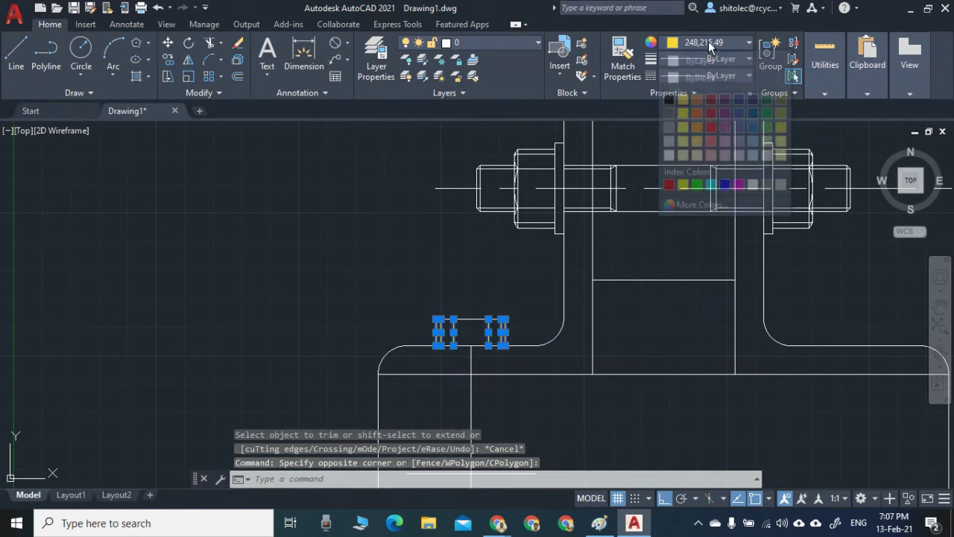
pyautogui.click(694, 61)
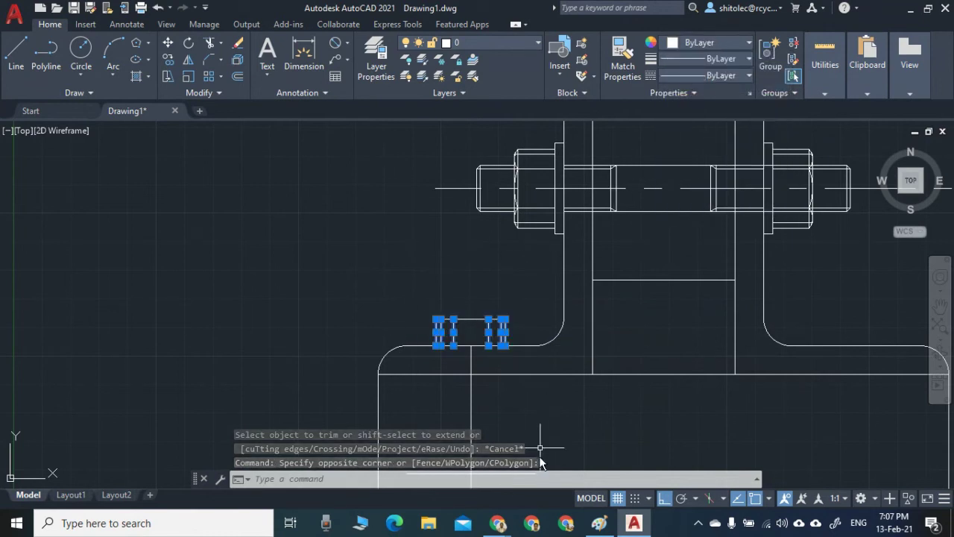
pyautogui.press('Escape')
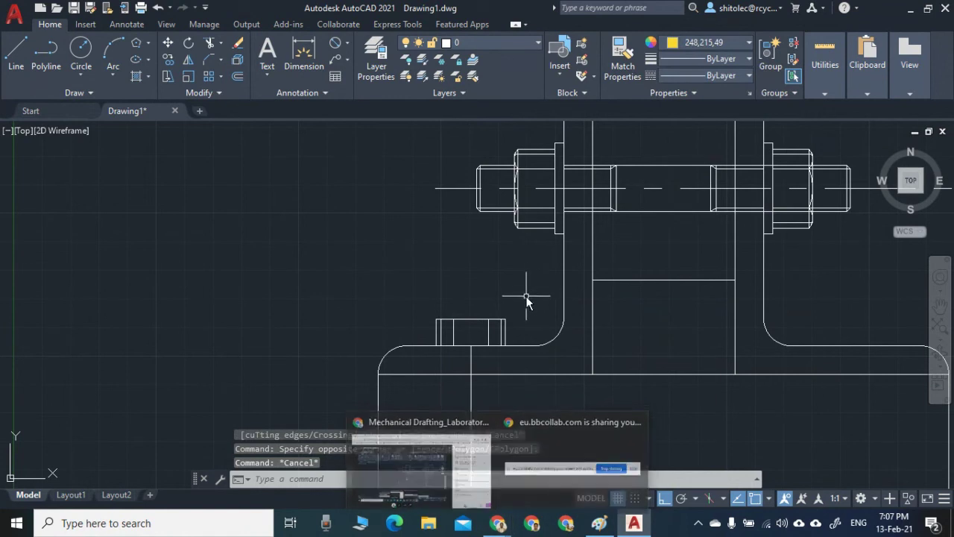
pyautogui.click(528, 287)
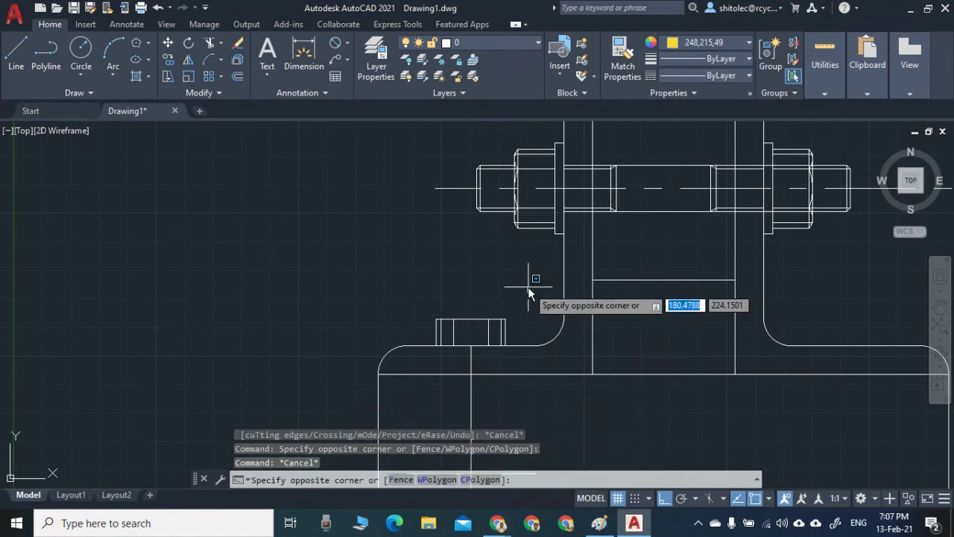
pyautogui.press('Escape')
pyautogui.scroll(3, 508, 295)
pyautogui.scroll(2, 515, 337)
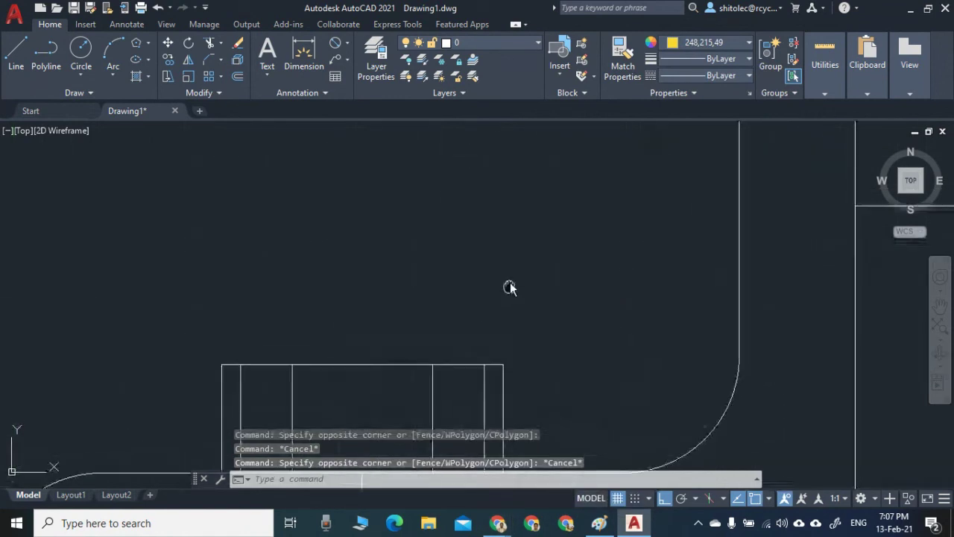
# Step: Start a line at the capscrew head rectangle's top-right corner
pyautogui.click(16, 54)
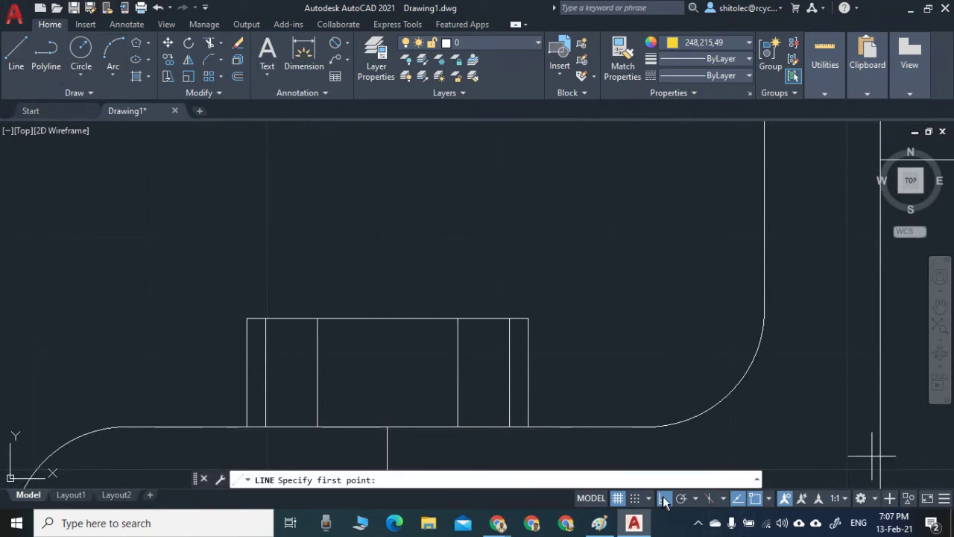
pyautogui.click(509, 319)
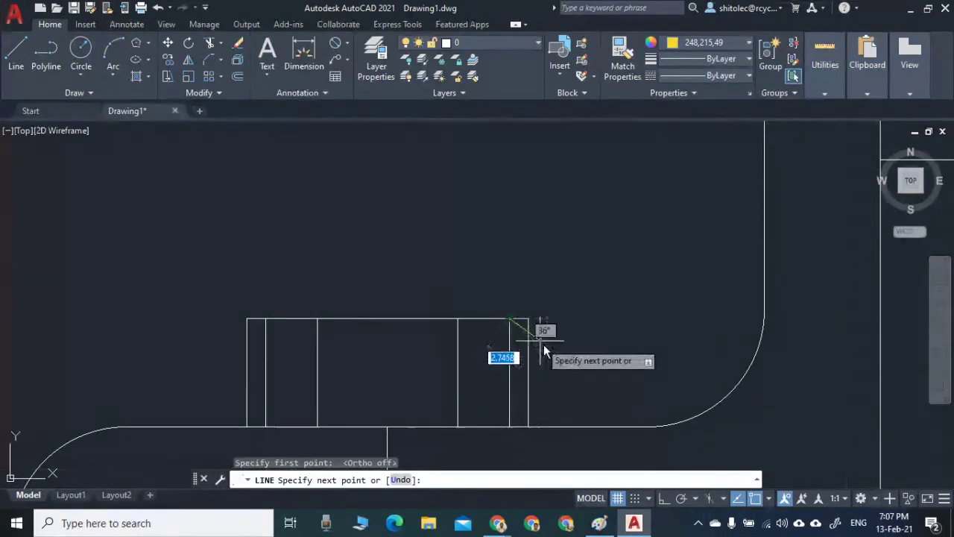
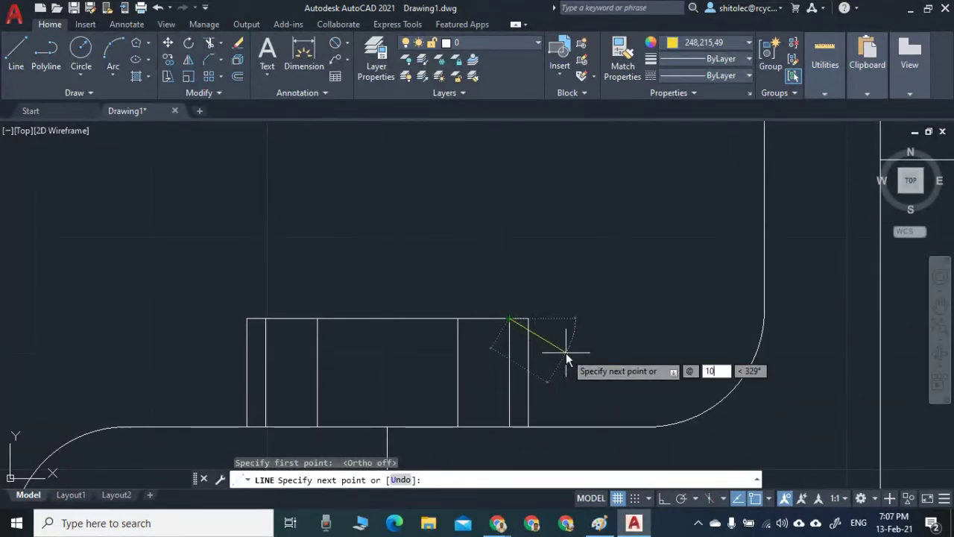
# Step: Finish the yellow 10-unit line at −30°, then reset the object colour to ByLayer
pyautogui.press('Tab')
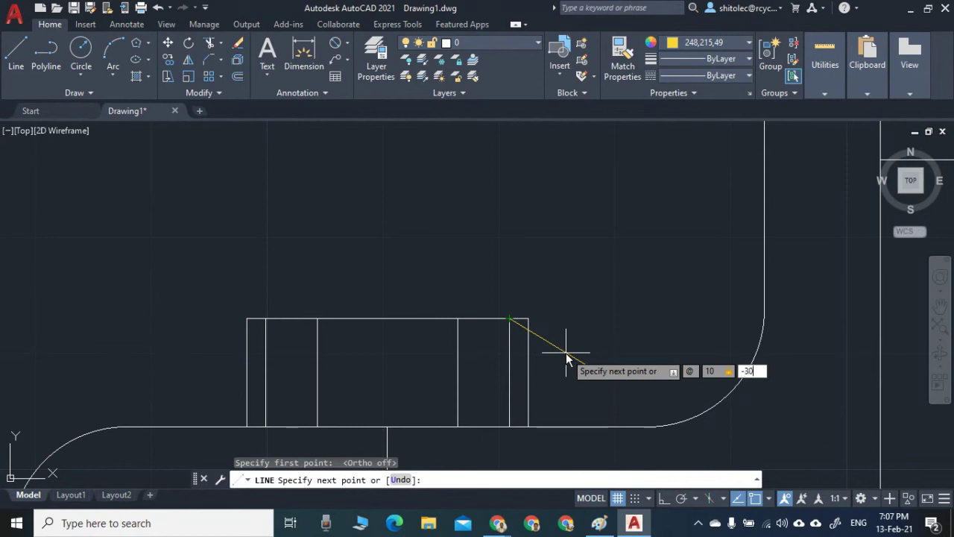
pyautogui.press('Return')
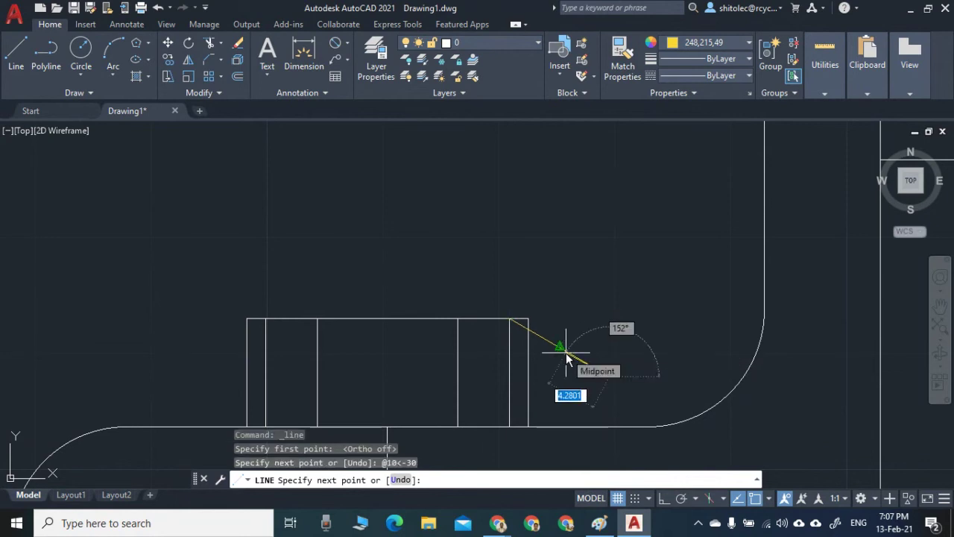
pyautogui.press('Escape')
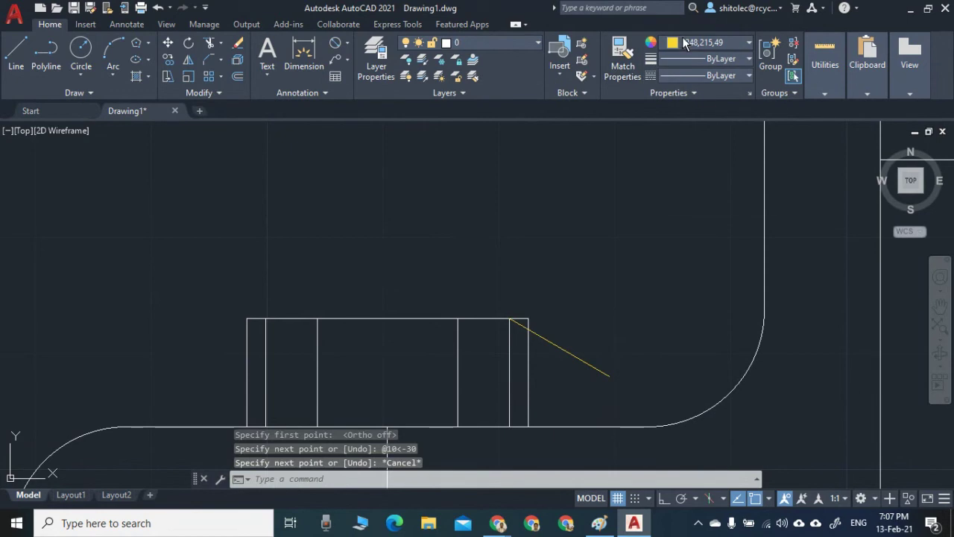
pyautogui.click(682, 42)
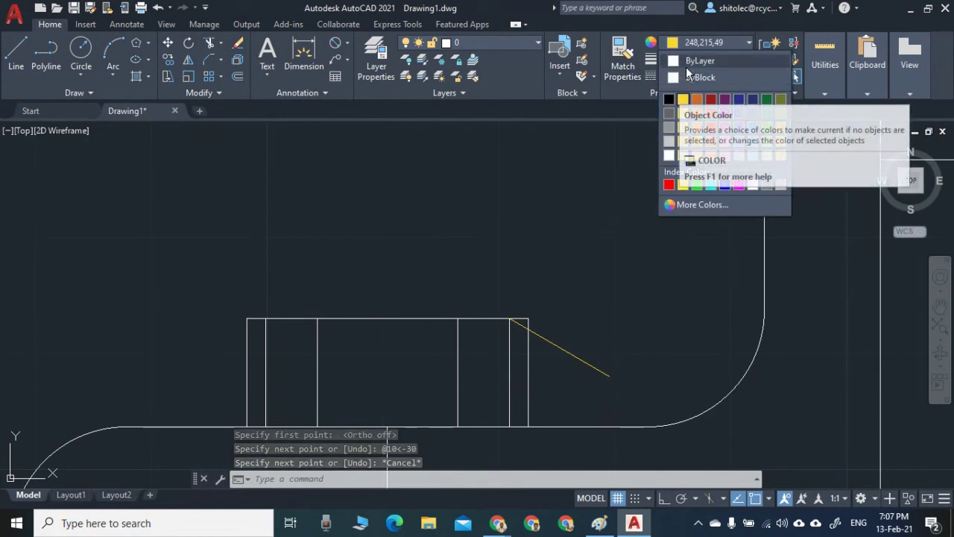
pyautogui.click(699, 61)
# Step: With Ortho on, draw a horizontal line just under the block's top edge across its full width
pyautogui.click(12, 58)
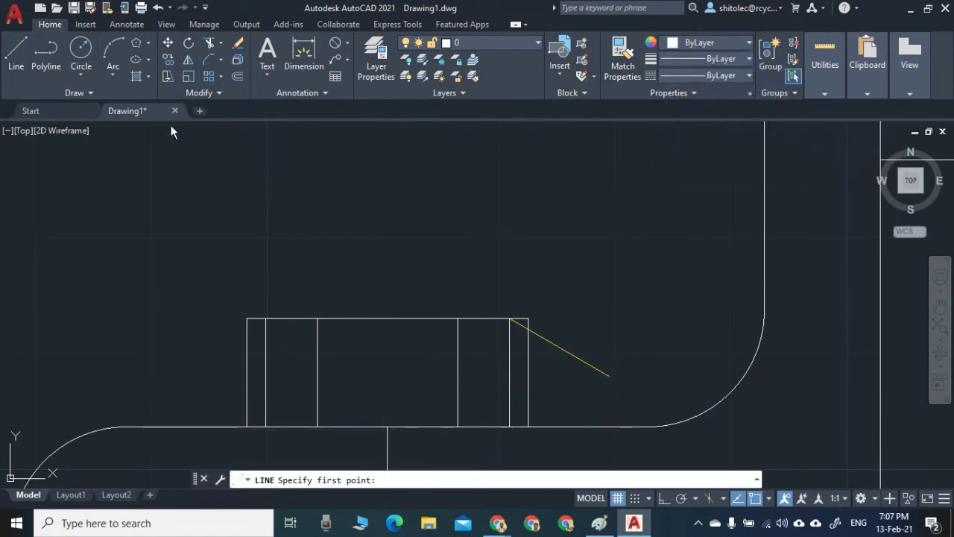
pyautogui.click(528, 328)
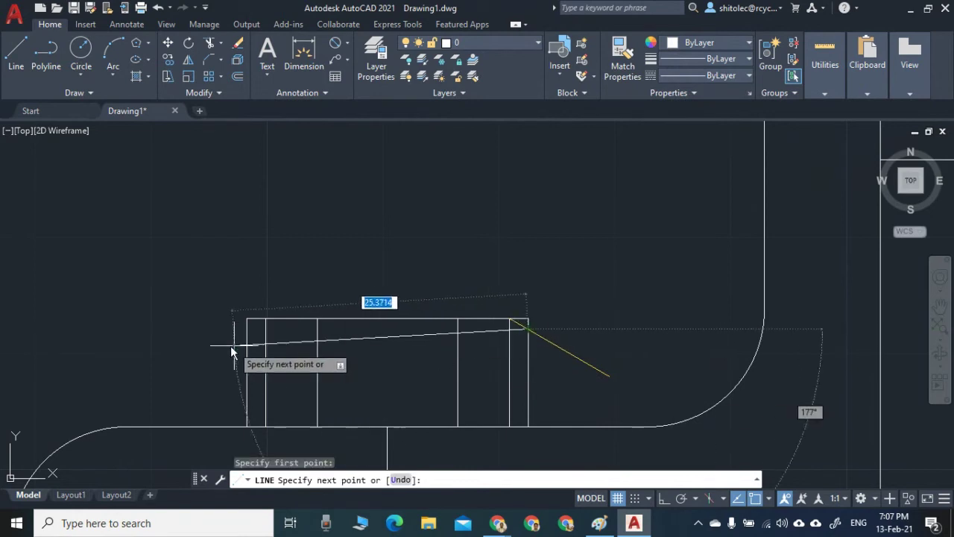
pyautogui.click(663, 500)
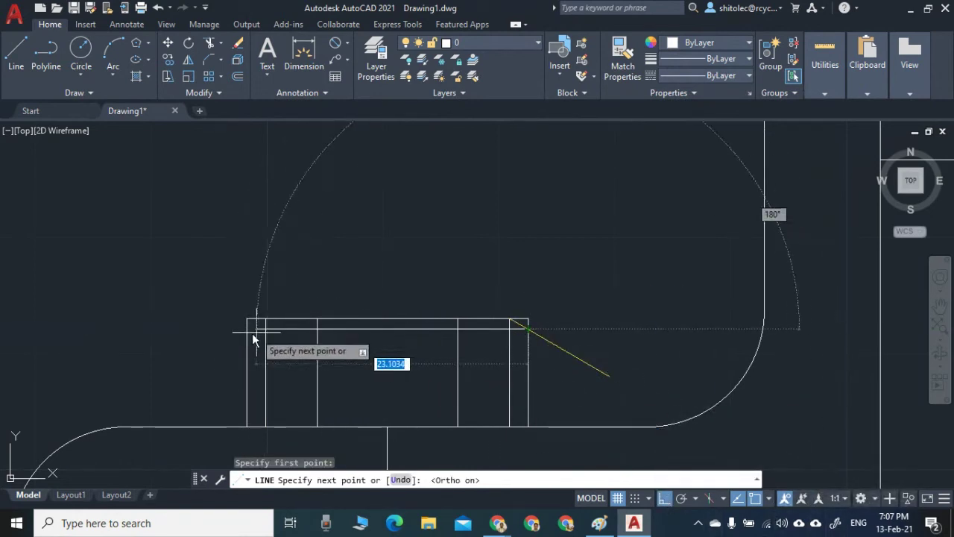
pyautogui.press('Down')
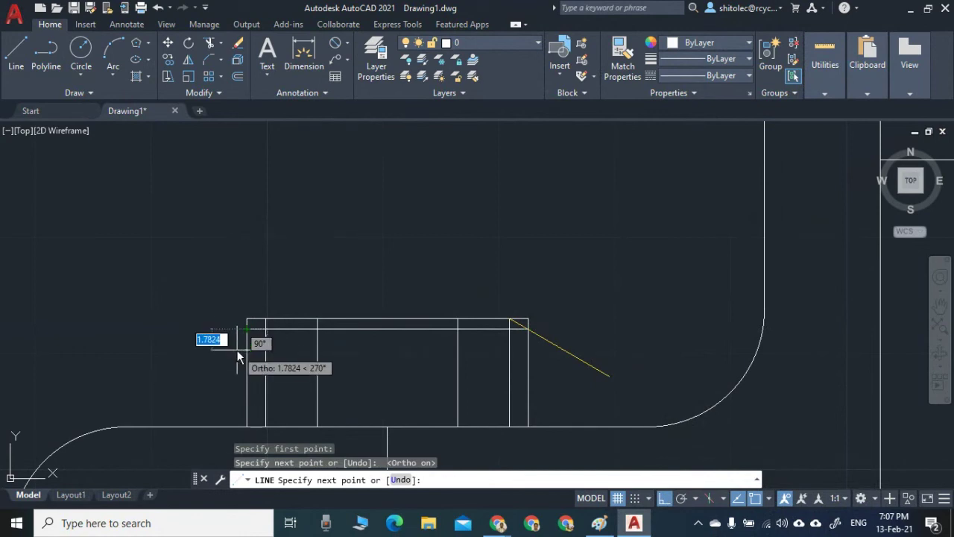
pyautogui.press('Return')
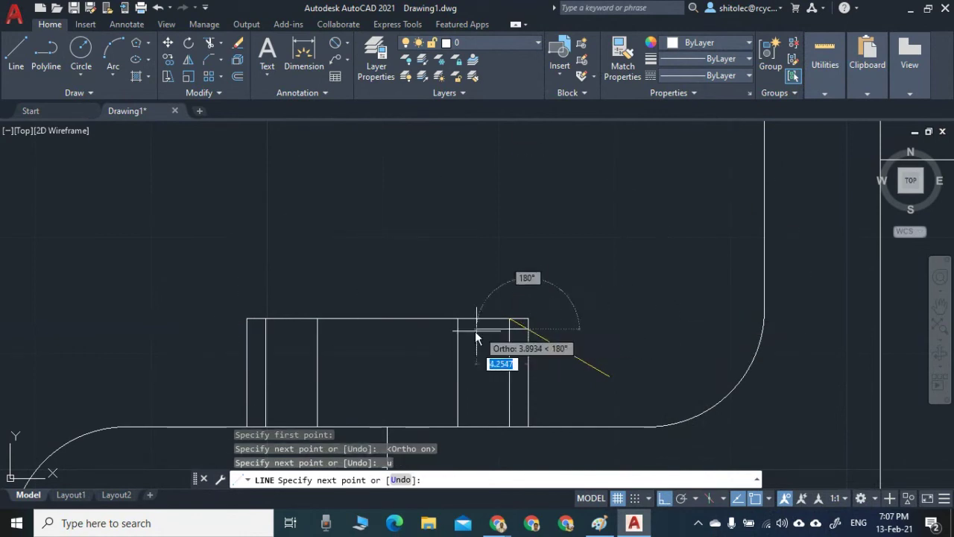
pyautogui.click(457, 328)
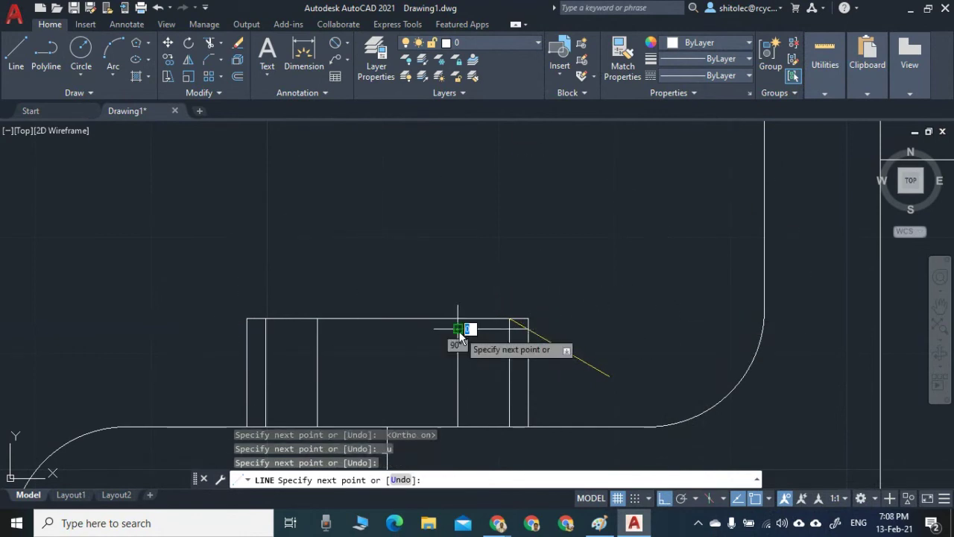
pyautogui.click(317, 329)
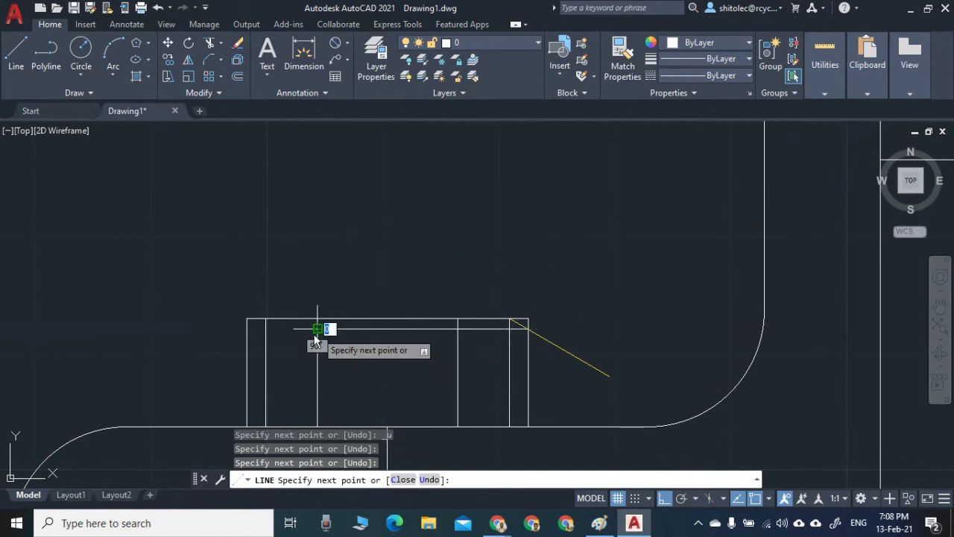
pyautogui.click(247, 327)
pyautogui.press('Escape')
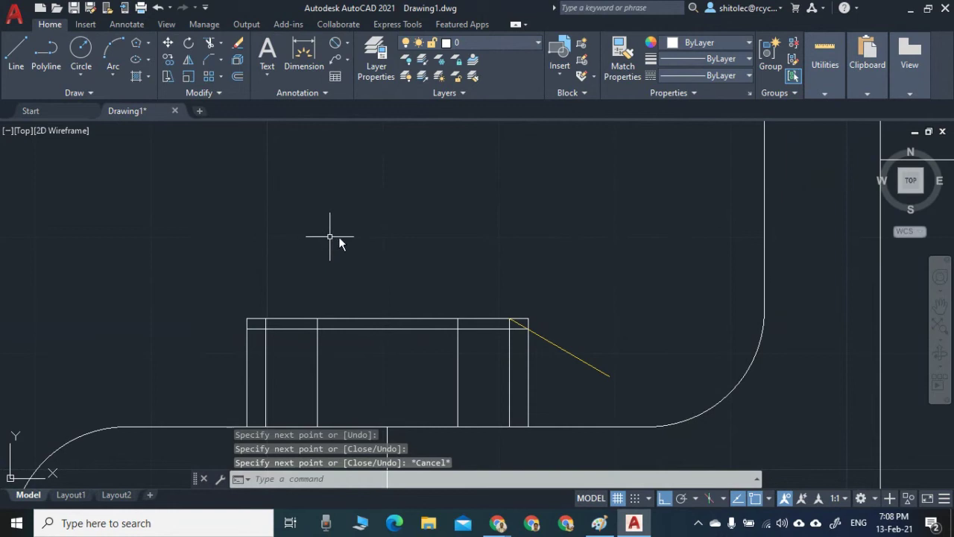
pyautogui.click(481, 319)
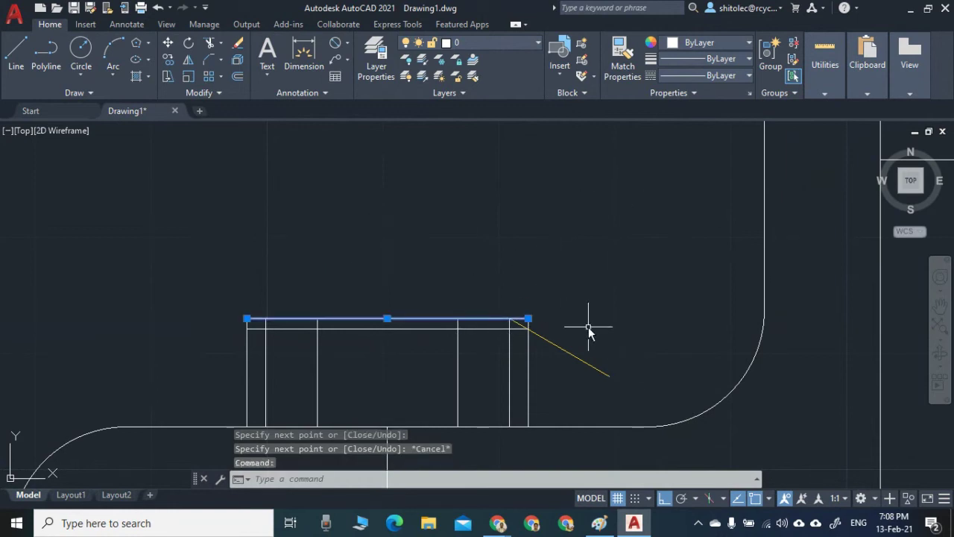
# Step: Break the block's top edge at the right and left inner verticals to isolate its middle piece
pyautogui.click(224, 95)
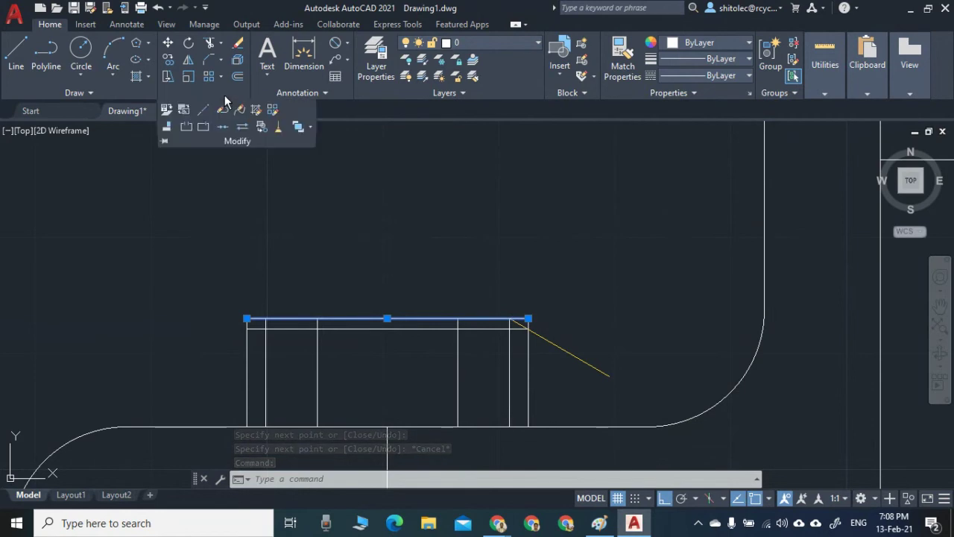
pyautogui.click(204, 130)
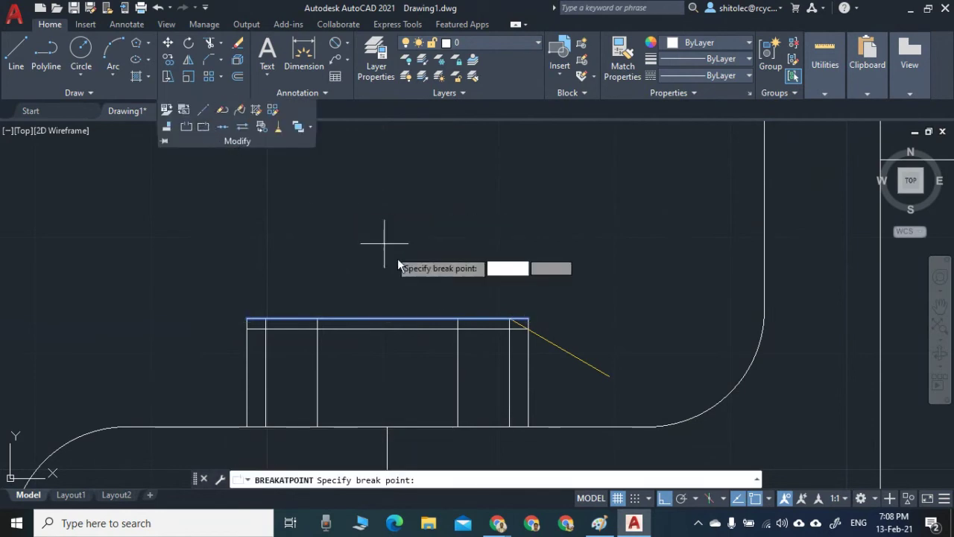
pyautogui.click(459, 319)
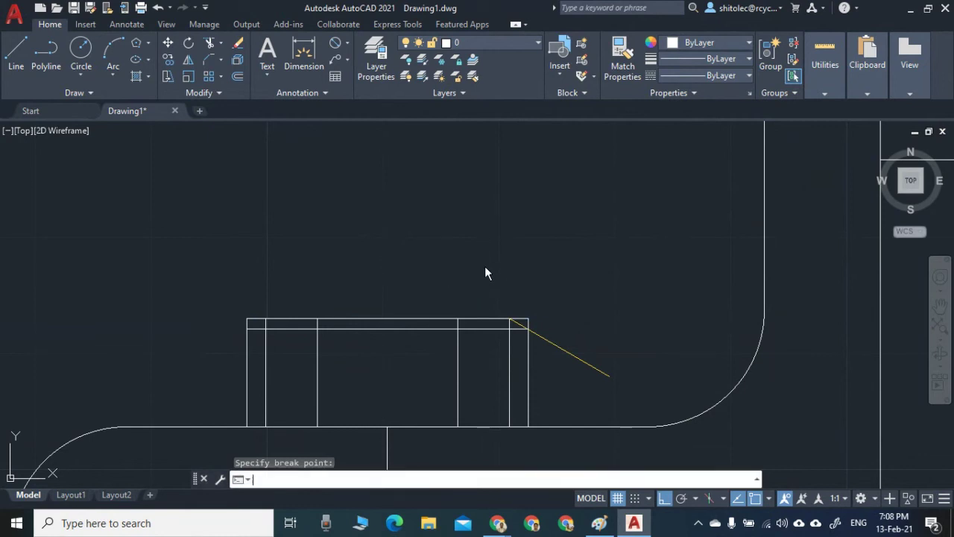
pyautogui.press('Return')
pyautogui.click(416, 319)
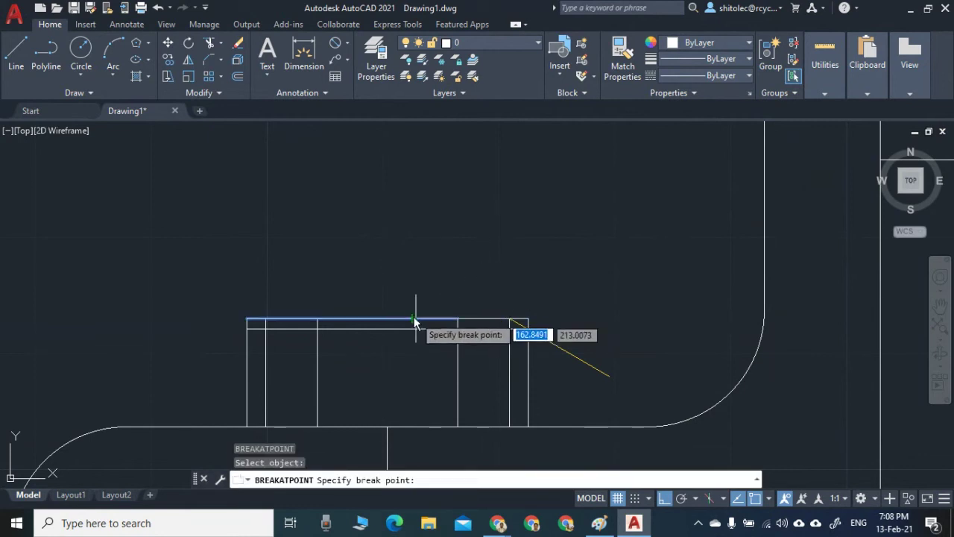
pyautogui.click(324, 314)
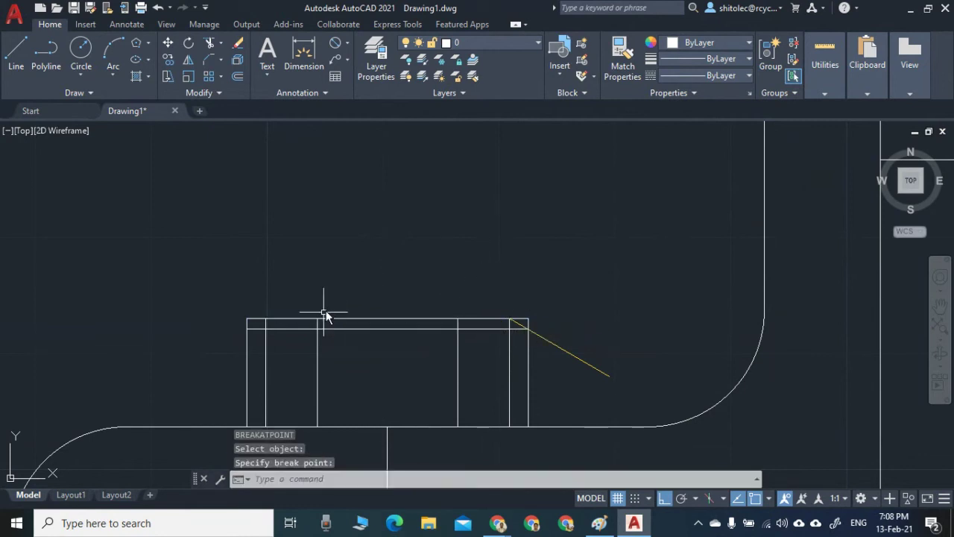
pyautogui.click(388, 319)
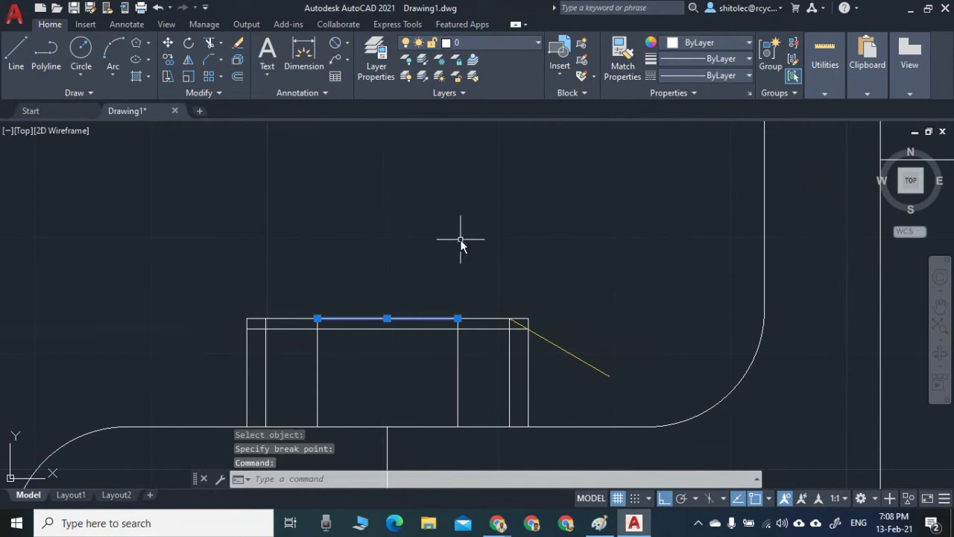
pyautogui.press('Escape')
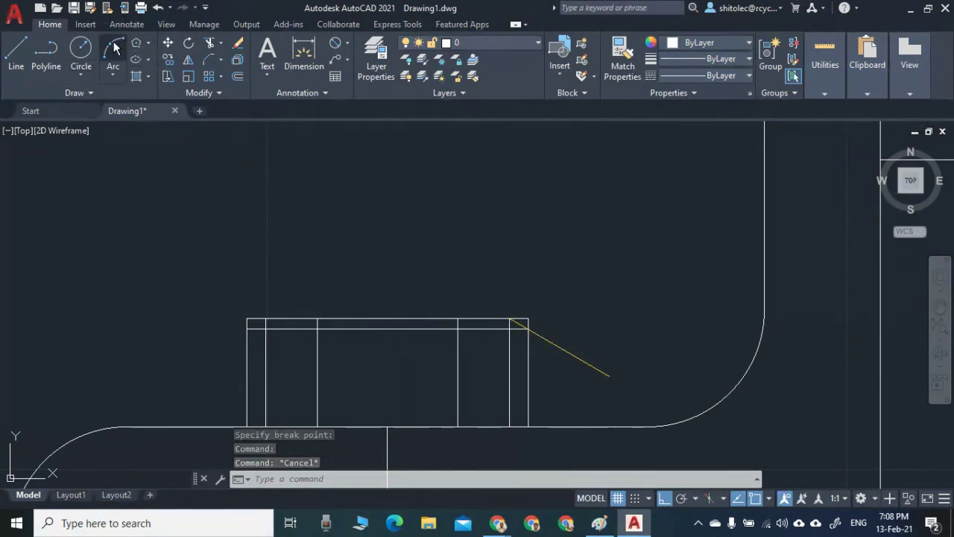
# Step: Draw a 3-point chamfer arc from the block's top-right corner to the right inner vertical
pyautogui.click(113, 47)
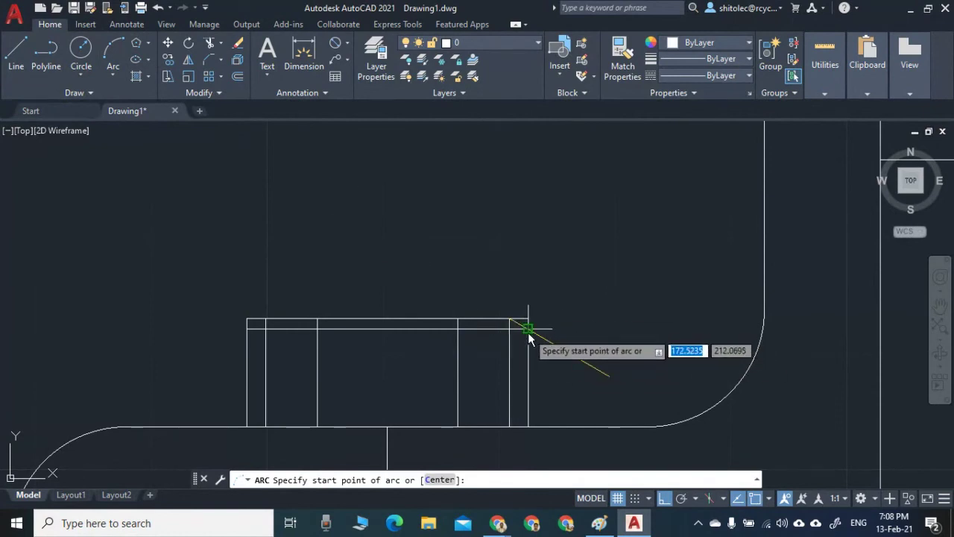
pyautogui.scroll(3, 527, 336)
pyautogui.click(527, 329)
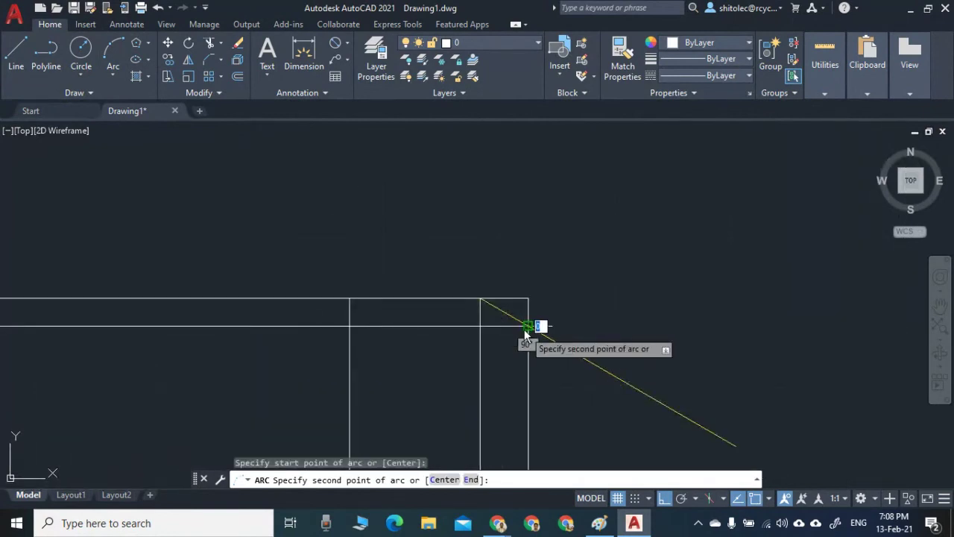
pyautogui.click(439, 298)
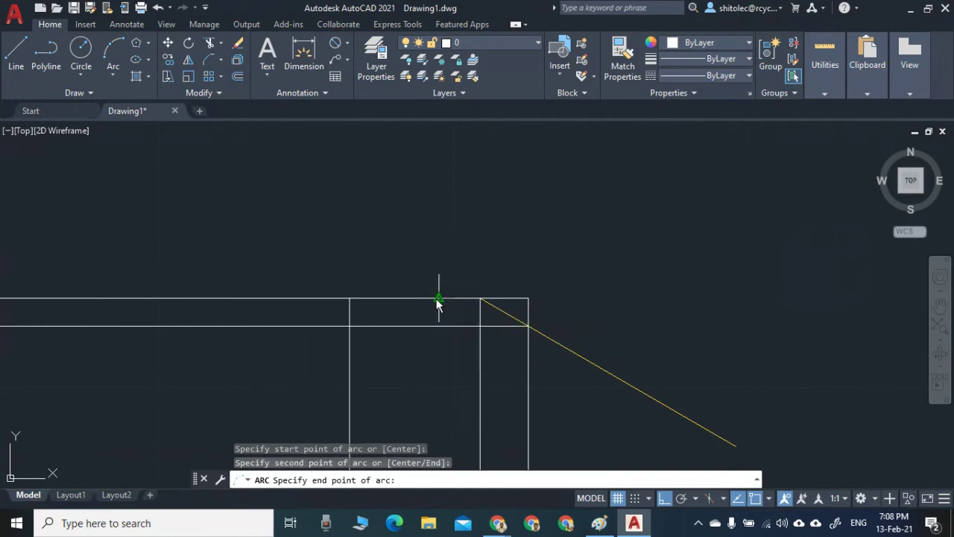
pyautogui.click(356, 314)
pyautogui.rightClick(371, 262)
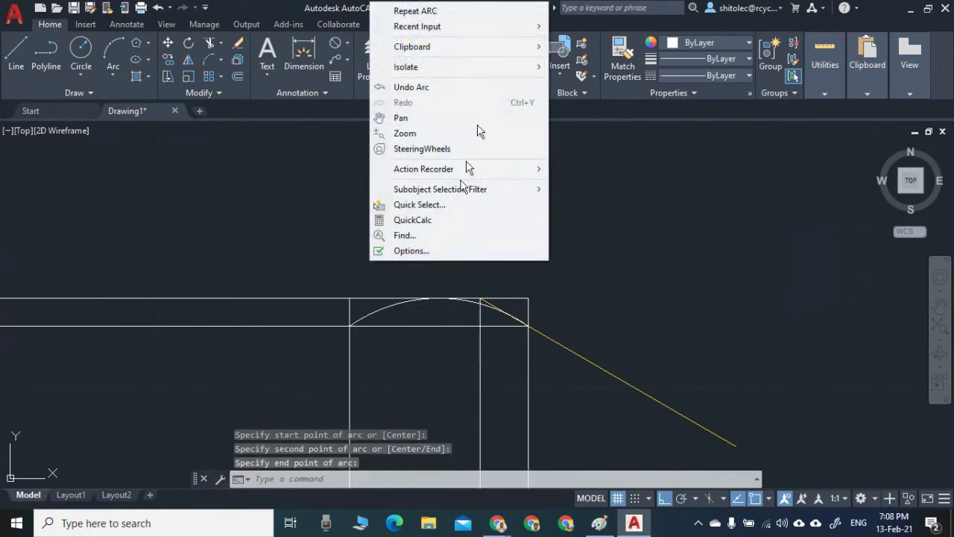
pyautogui.click(467, 10)
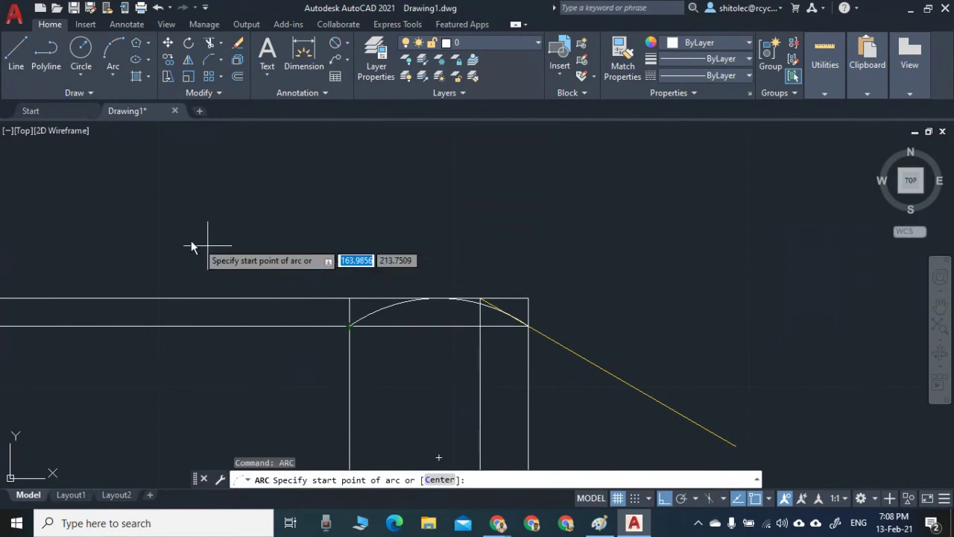
# Step: Draw a second 3-point chamfer arc across the middle bay of the top strip
pyautogui.scroll(-1, 170, 227)
pyautogui.scroll(1, 207, 241)
pyautogui.moveTo(208, 241); pyautogui.dragTo(541, 261, button='middle')
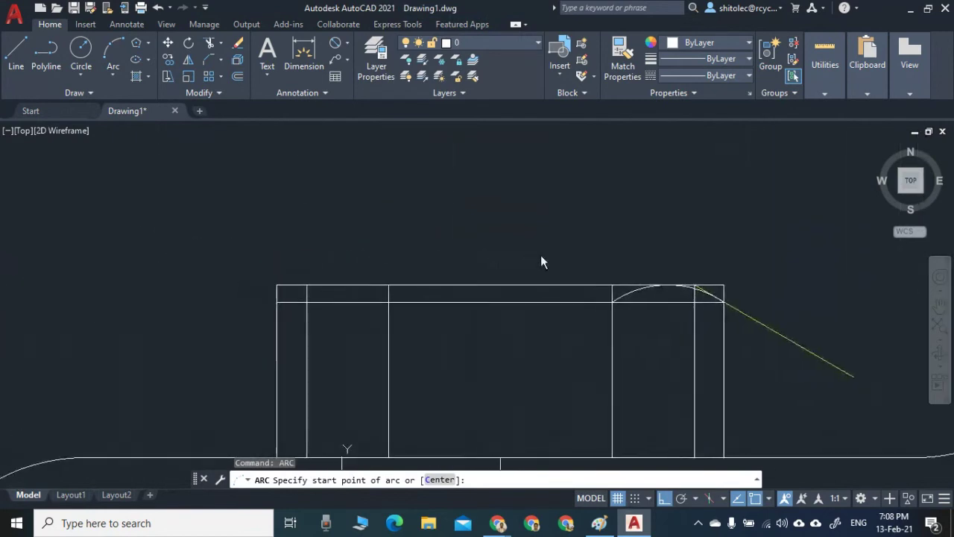
pyautogui.click(612, 302)
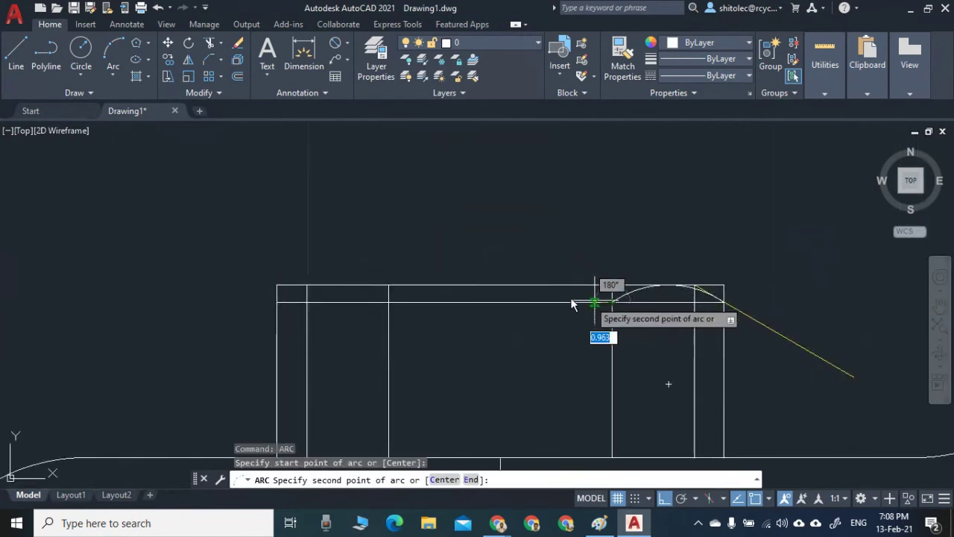
pyautogui.click(500, 285)
pyautogui.click(389, 304)
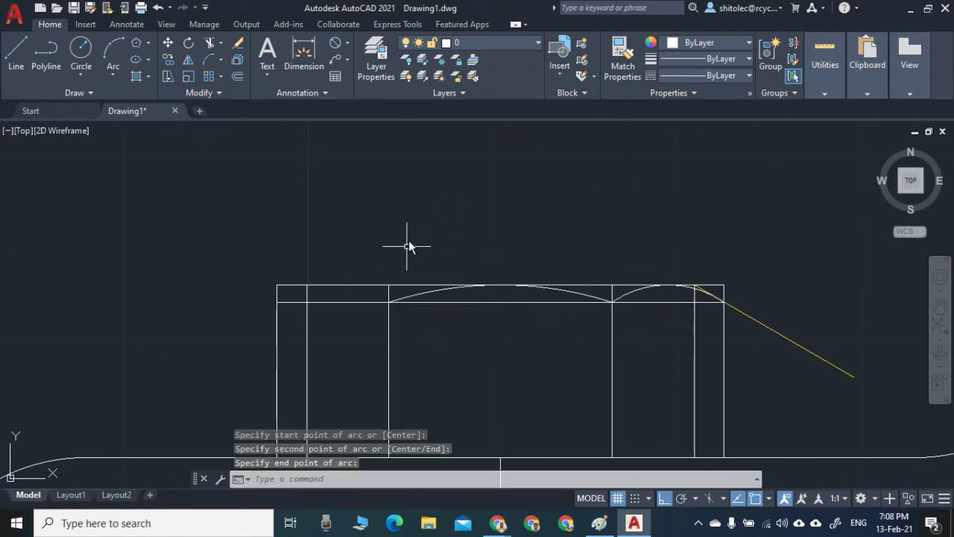
pyautogui.rightClick(419, 222)
pyautogui.click(462, 227)
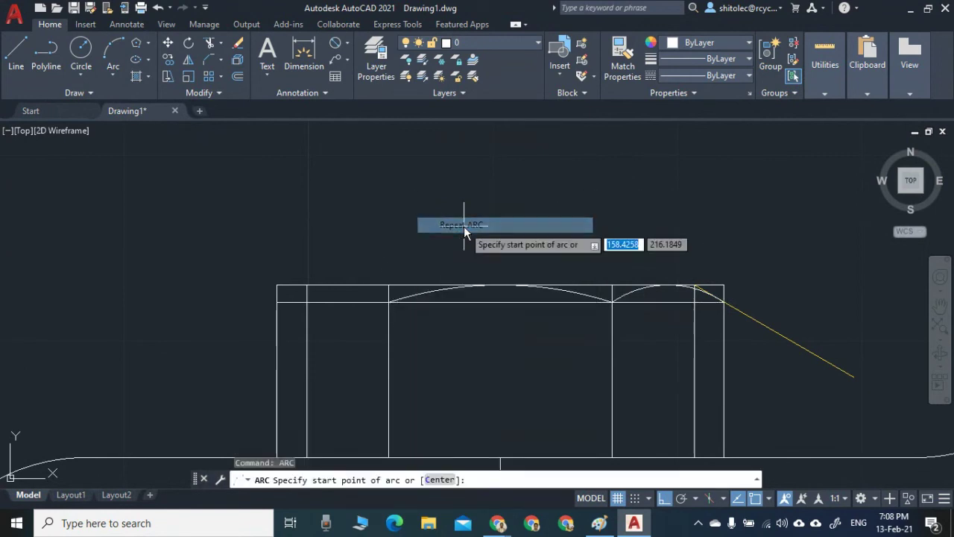
# Step: Draw the third chamfer arc across the left bay, ending at the nut's top-left corner
pyautogui.click(389, 305)
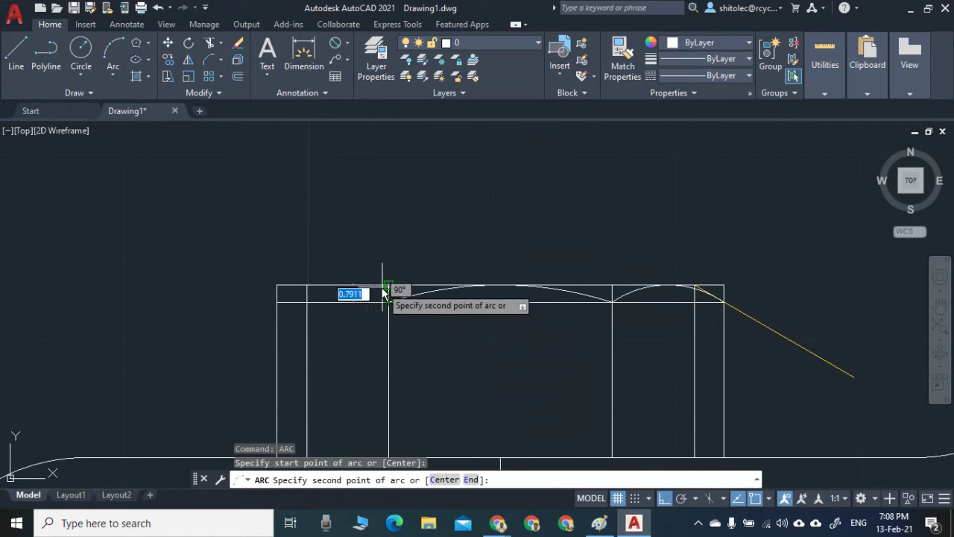
pyautogui.click(334, 285)
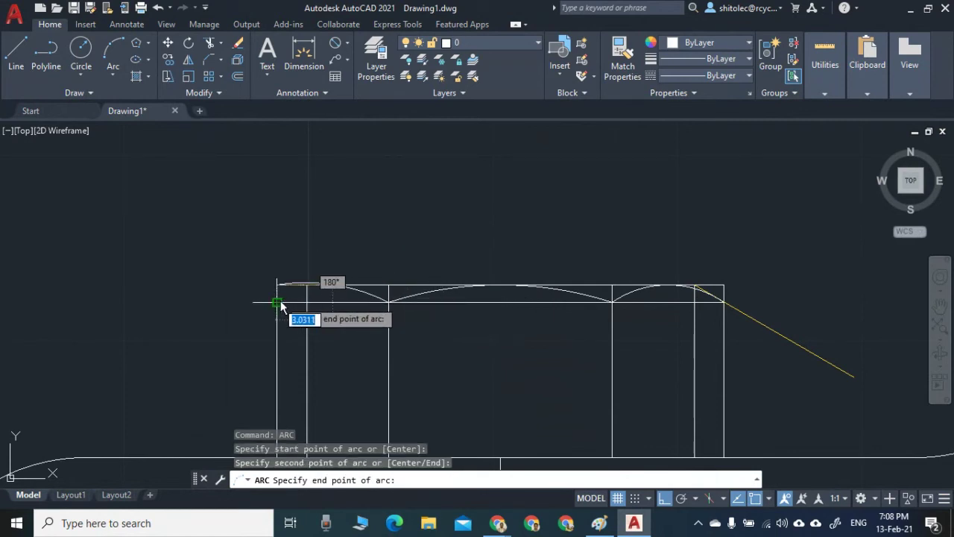
pyautogui.click(279, 303)
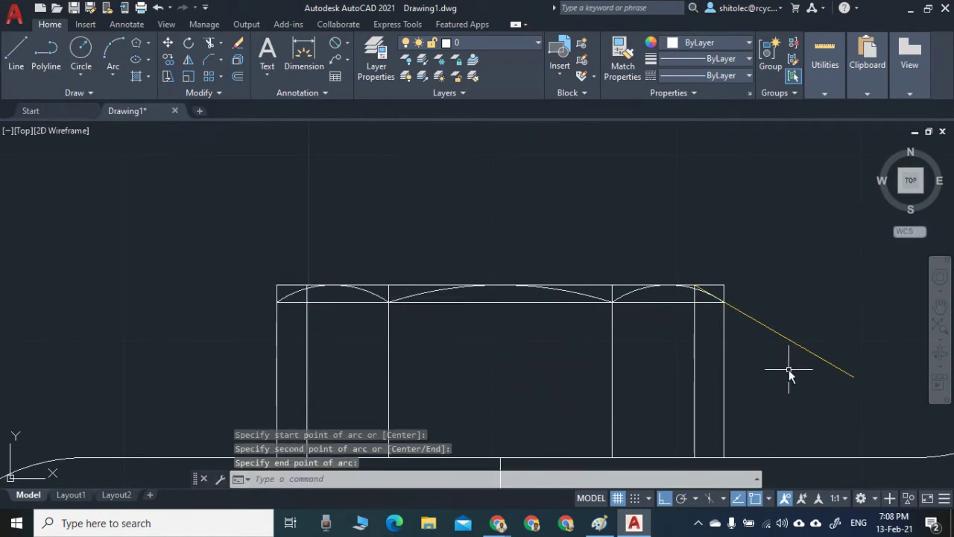
pyautogui.click(16, 48)
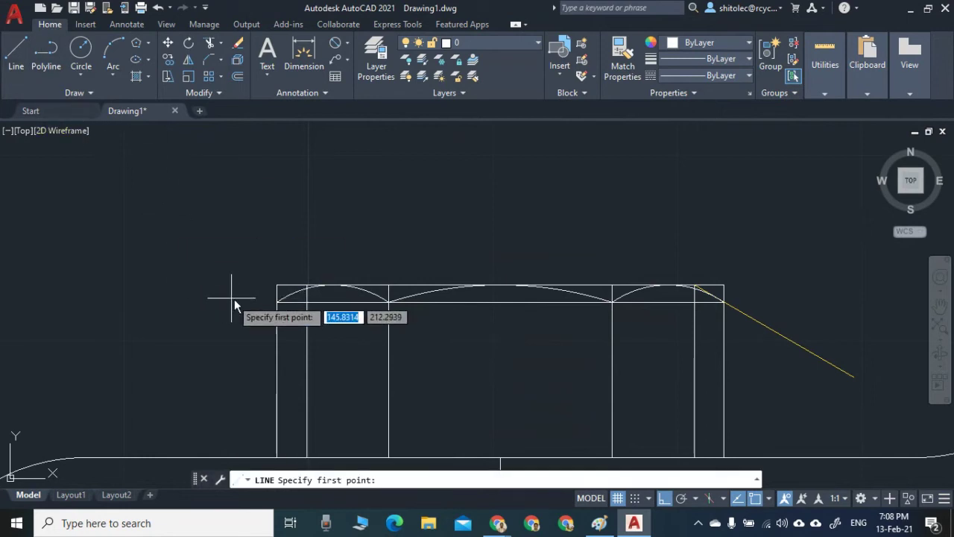
# Step: Trim away the long construction line with a fence selection
pyautogui.click(277, 302)
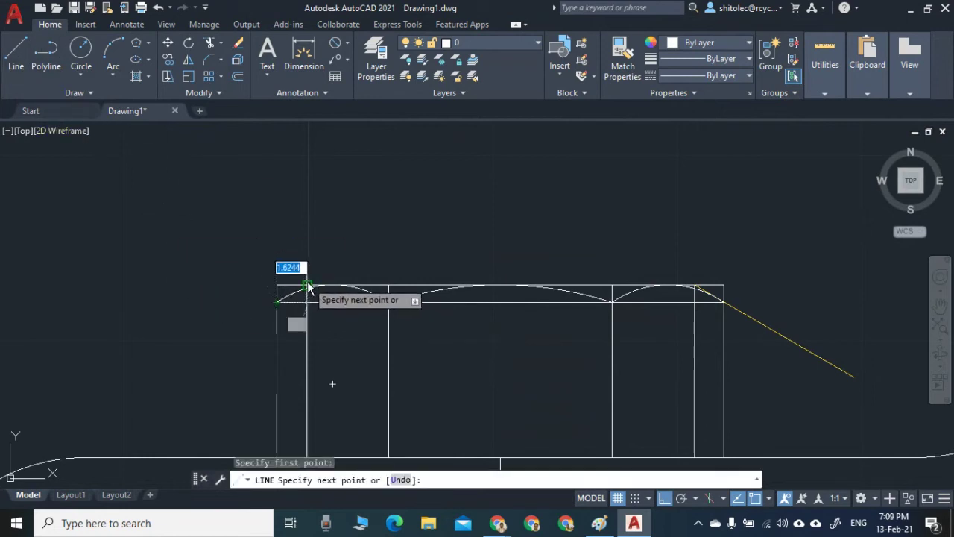
pyautogui.click(308, 286)
pyautogui.press('Escape')
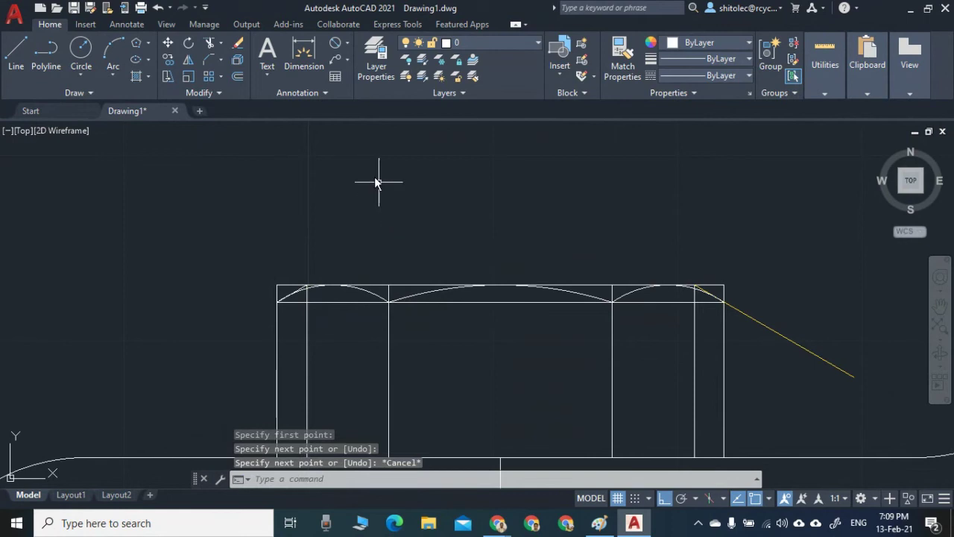
pyautogui.click(211, 44)
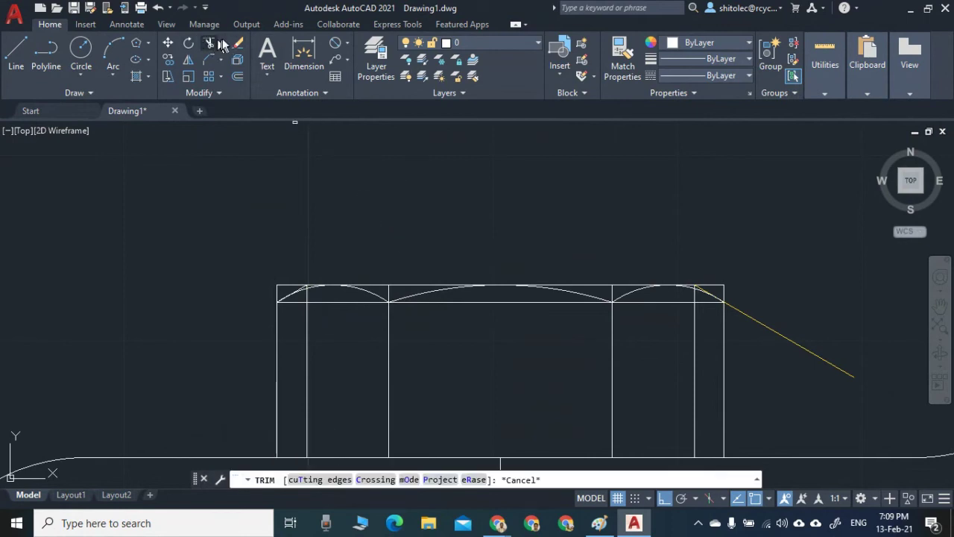
pyautogui.click(787, 387)
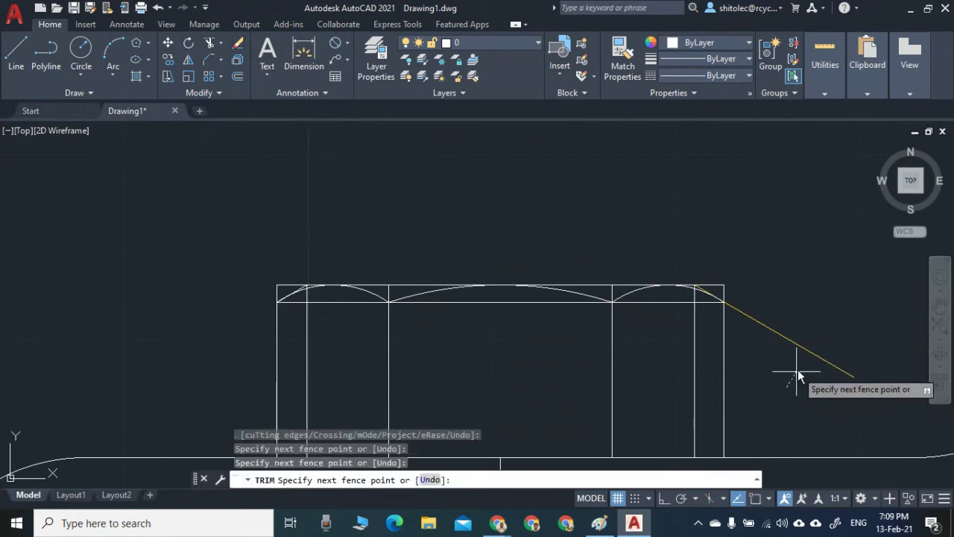
pyautogui.press('Return')
# Step: Trim the excess lines at the nut's right and left top corners to leave neat chamfers
pyautogui.click(749, 295)
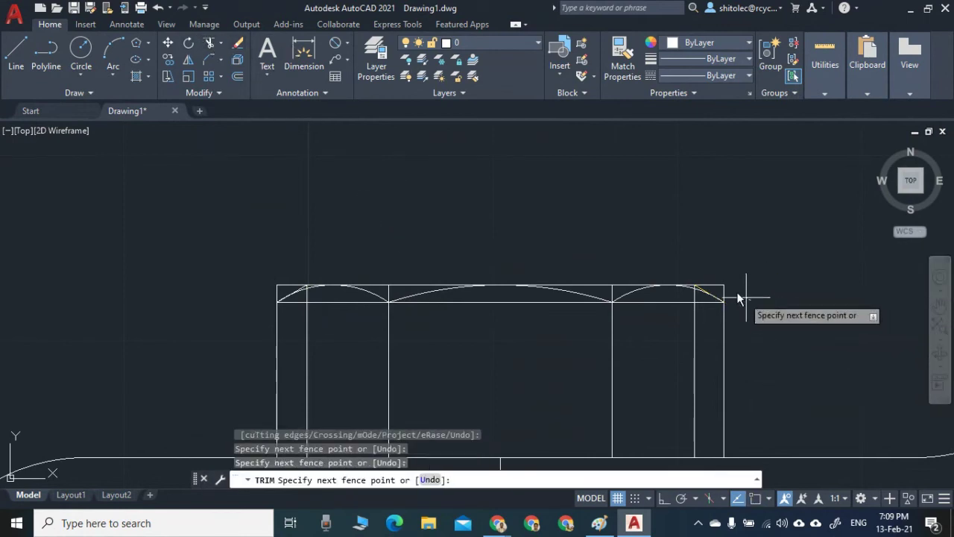
pyautogui.click(698, 286)
pyautogui.press('Return')
pyautogui.click(295, 272)
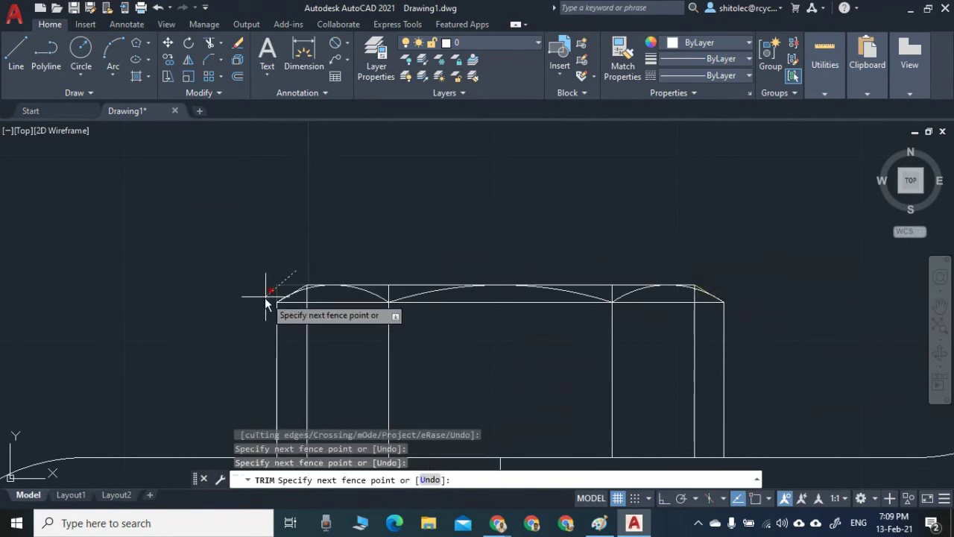
pyautogui.press('Return')
pyautogui.press('Escape')
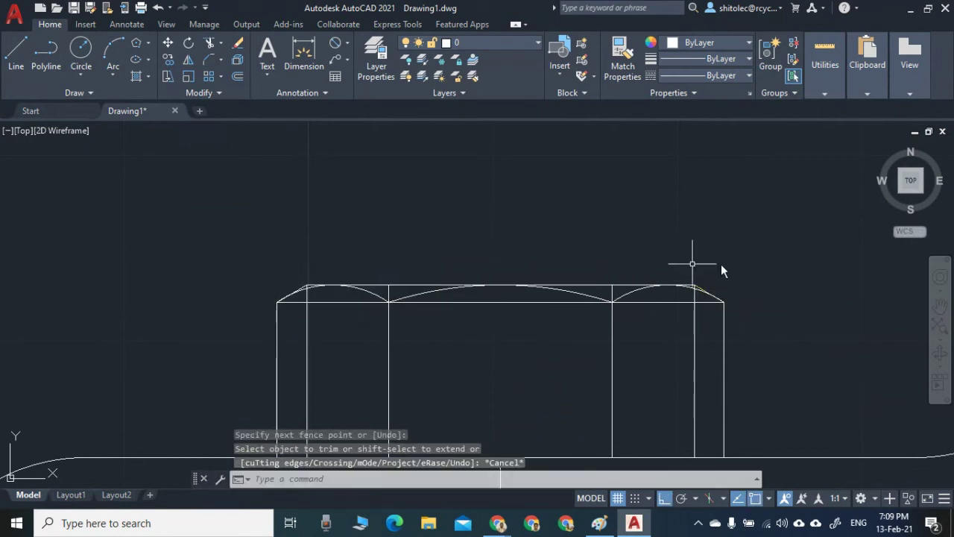
pyautogui.scroll(-3, 847, 347)
pyautogui.moveTo(847, 347); pyautogui.dragTo(636, 276, button='middle')
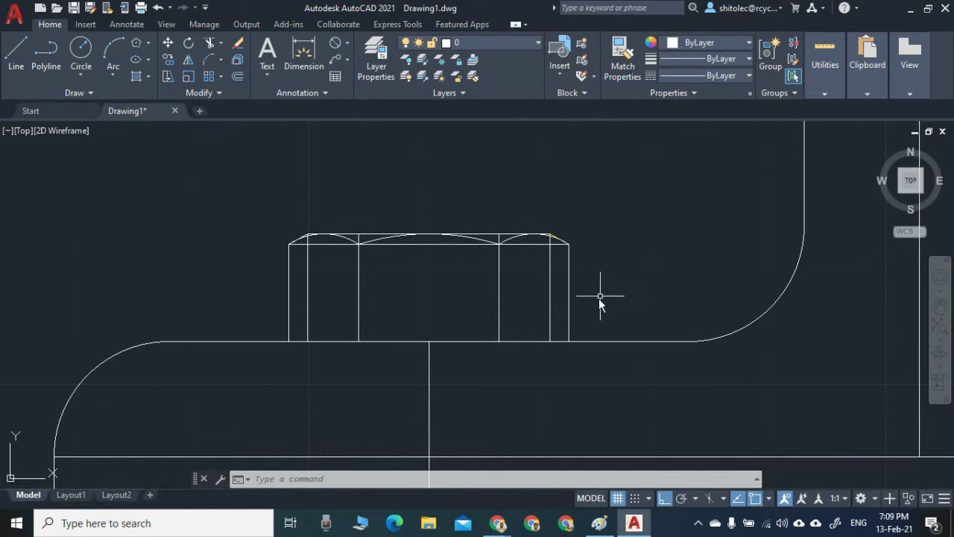
# Step: Pan down to the base block under the nut and inspect the centre lines, selecting the vertical one
pyautogui.scroll(-2, 688, 247)
pyautogui.moveTo(662, 323); pyautogui.dragTo(634, 187, button='middle')
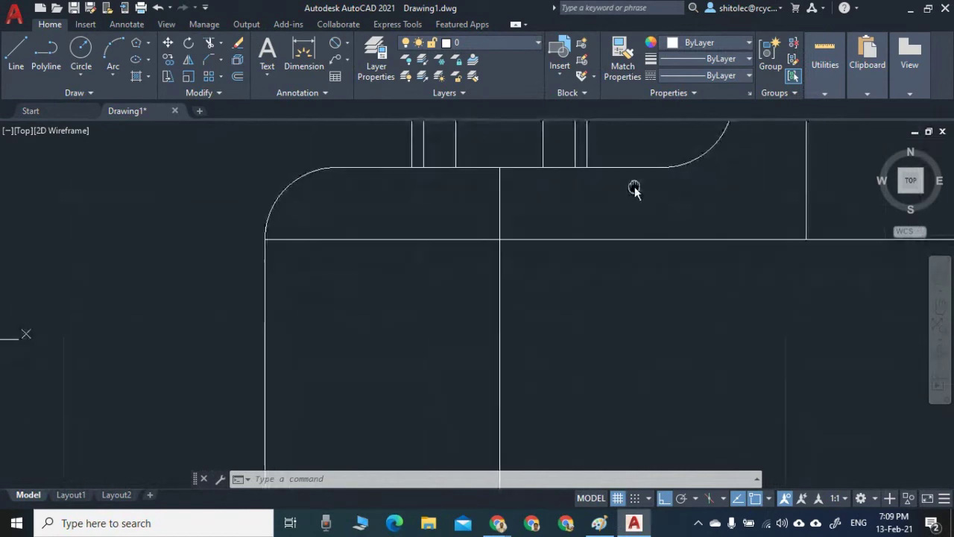
pyautogui.click(625, 166)
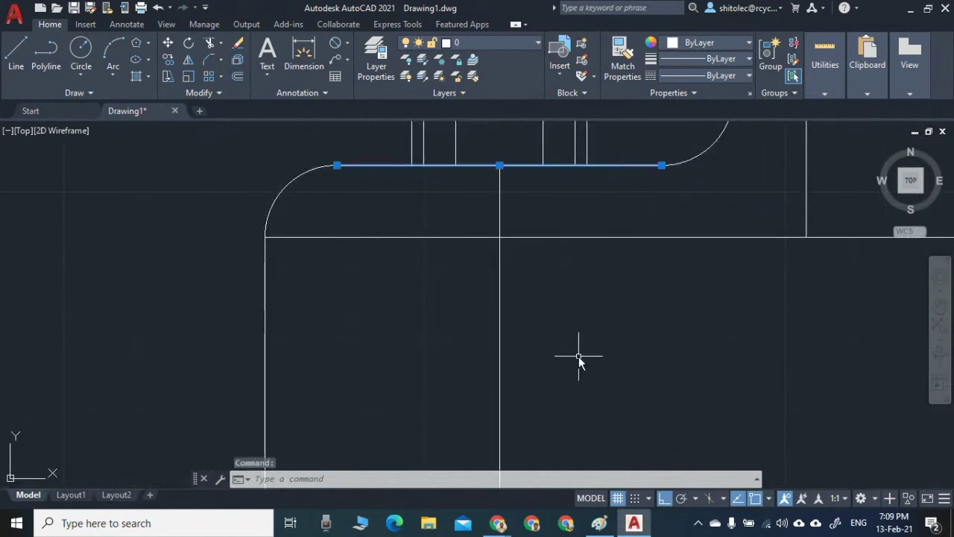
pyautogui.scroll(-4, 578, 357)
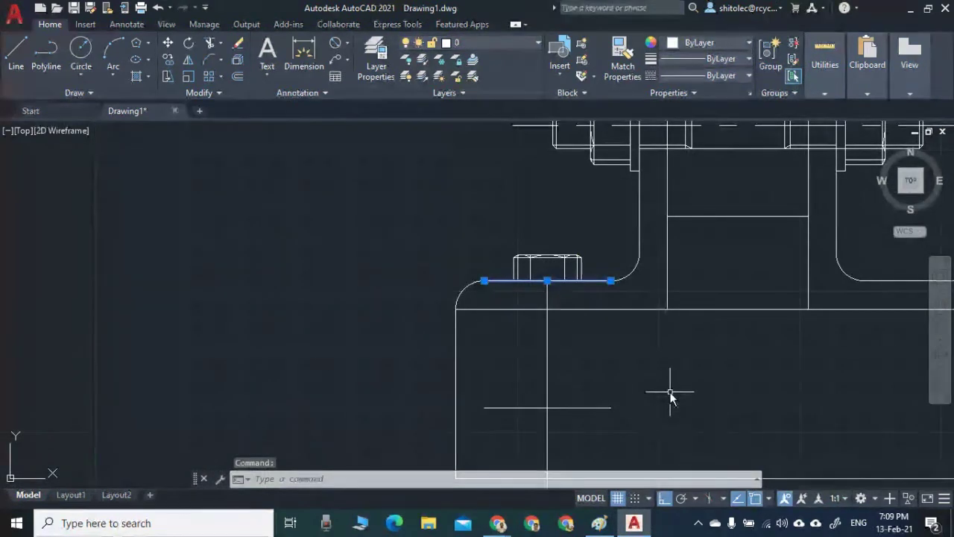
pyautogui.press('Escape')
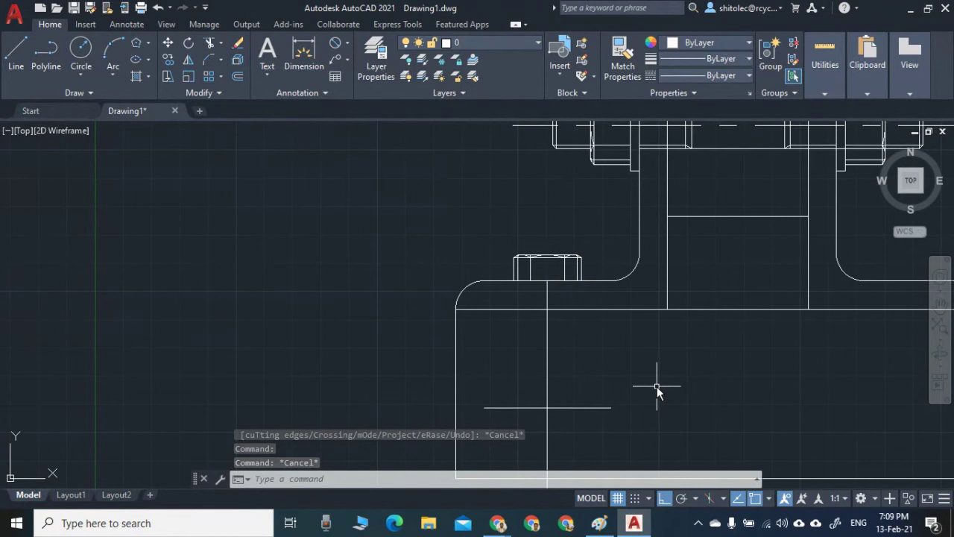
pyautogui.moveTo(656, 384)
pyautogui.mouseDown(button='middle')
pyautogui.moveTo(456, 276)
pyautogui.moveTo(474, 258)
pyautogui.mouseUp(button='middle')
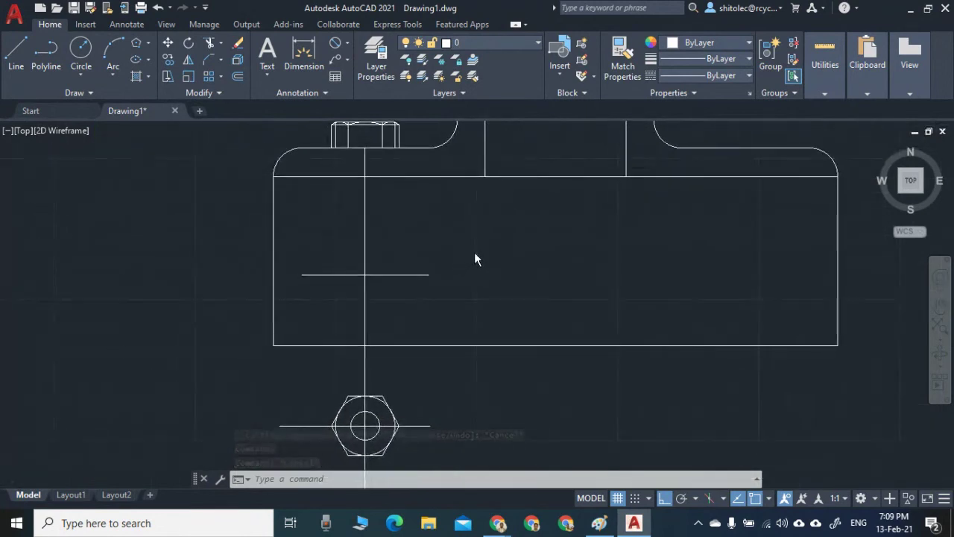
pyautogui.click(365, 237)
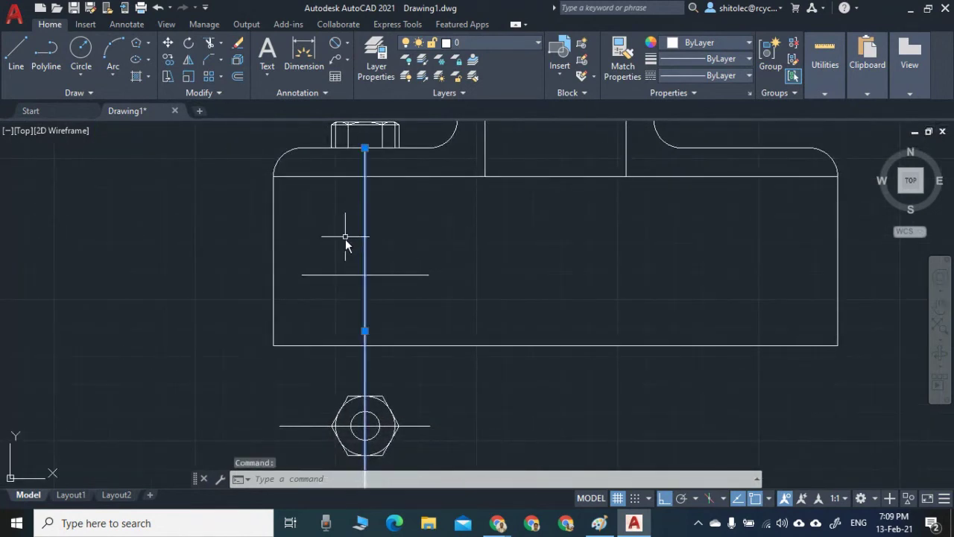
pyautogui.click(339, 275)
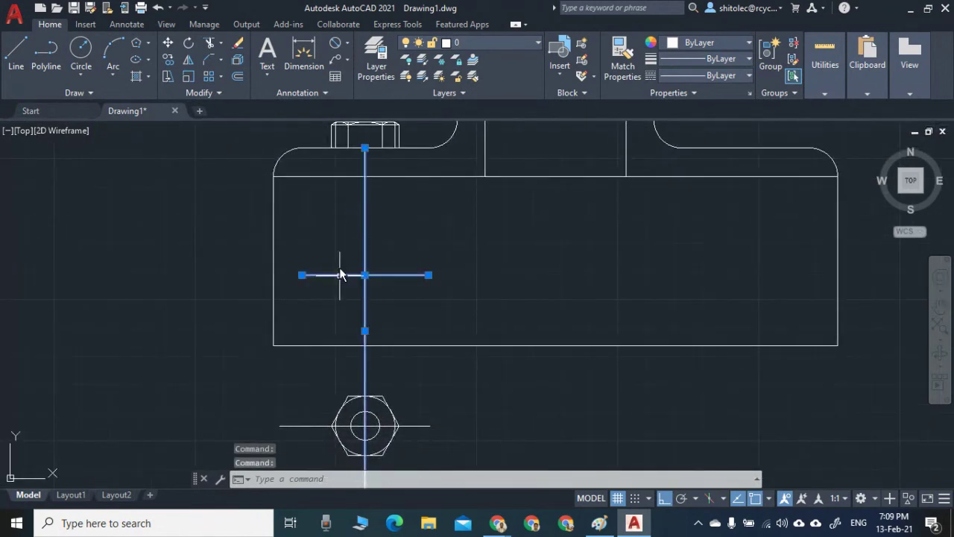
pyautogui.click(319, 149)
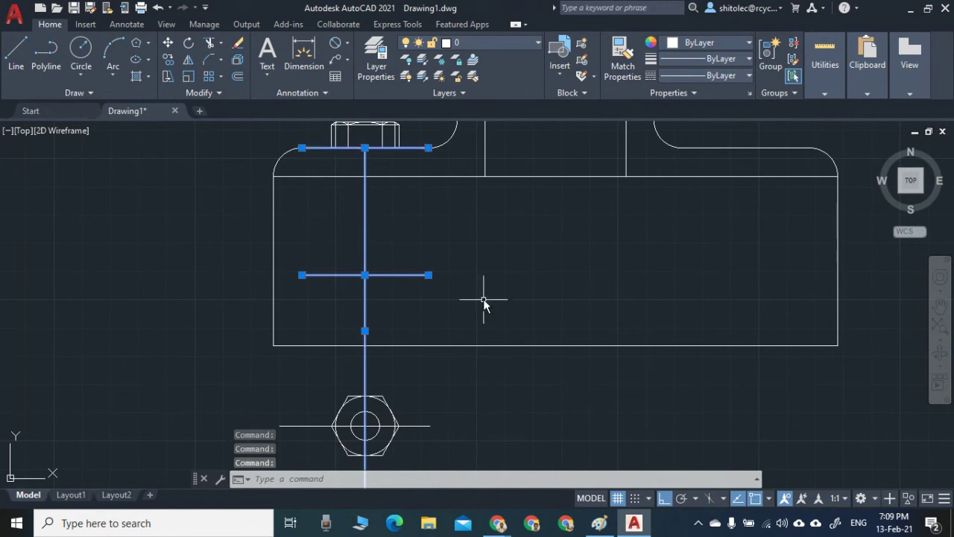
pyautogui.press('Escape')
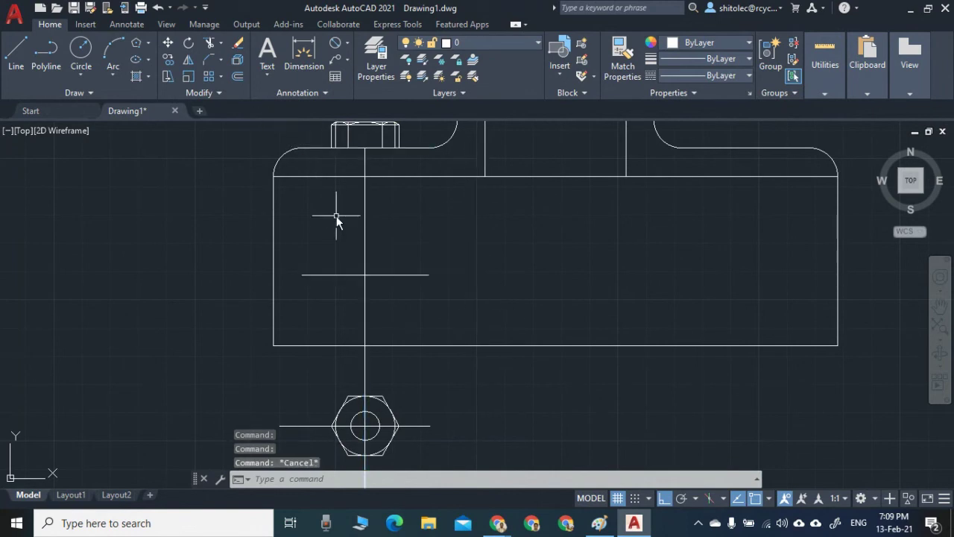
pyautogui.click(365, 242)
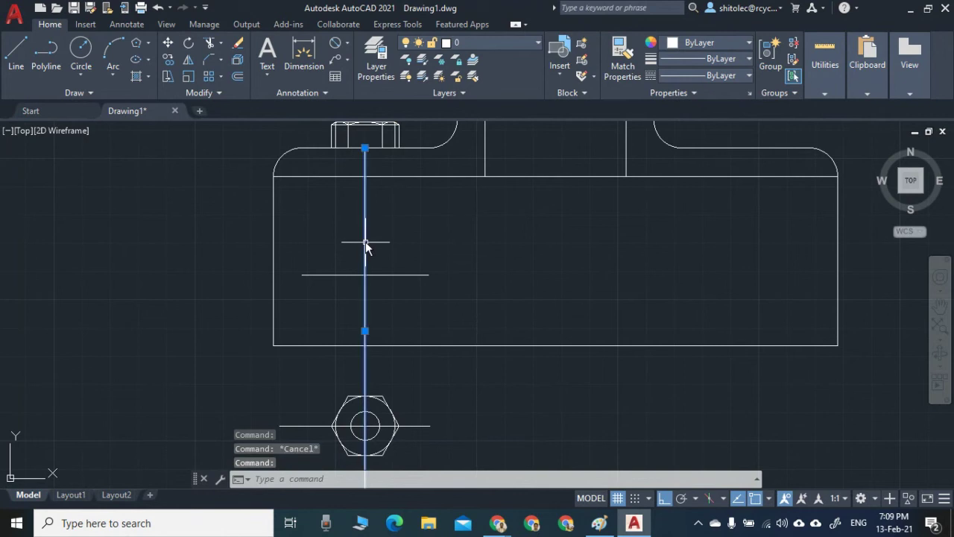
# Step: Offset the vertical centre line 5 units to each side for the capscrew's edges
pyautogui.click(239, 74)
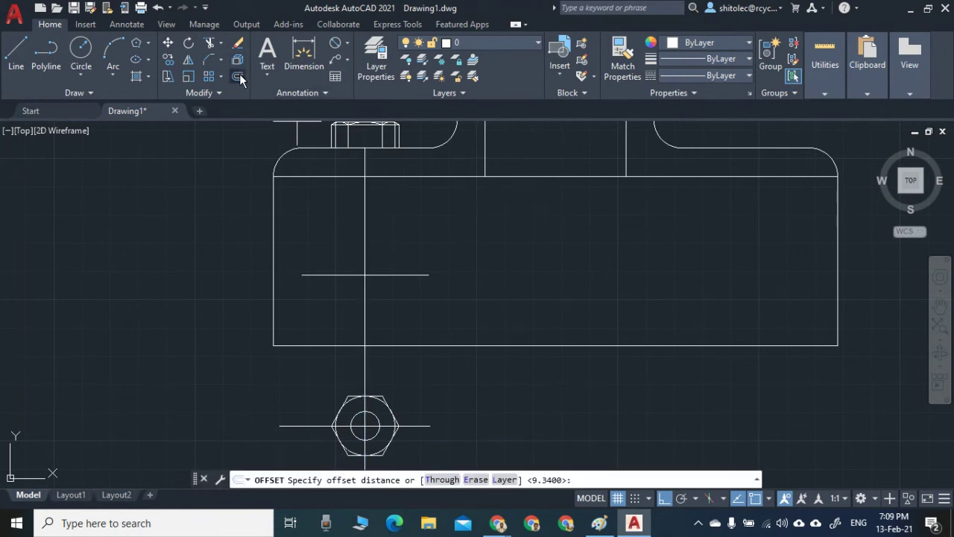
pyautogui.write('5')
pyautogui.press('Return')
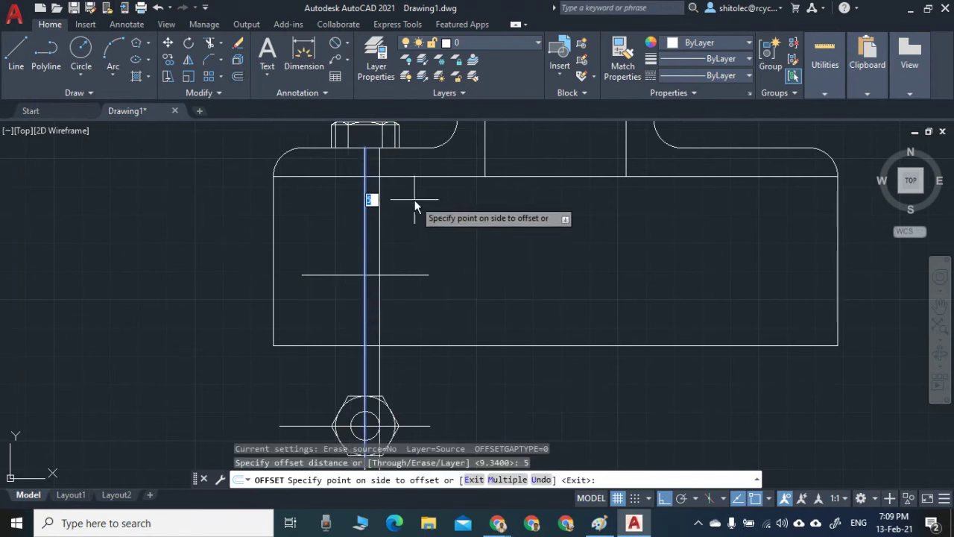
pyautogui.click(427, 218)
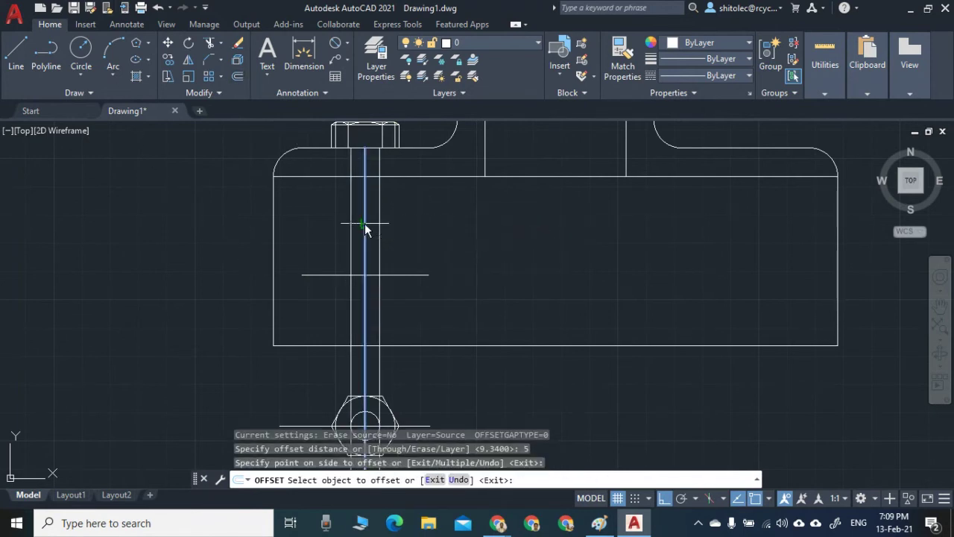
pyautogui.click(366, 225)
pyautogui.click(317, 222)
pyautogui.press('Escape')
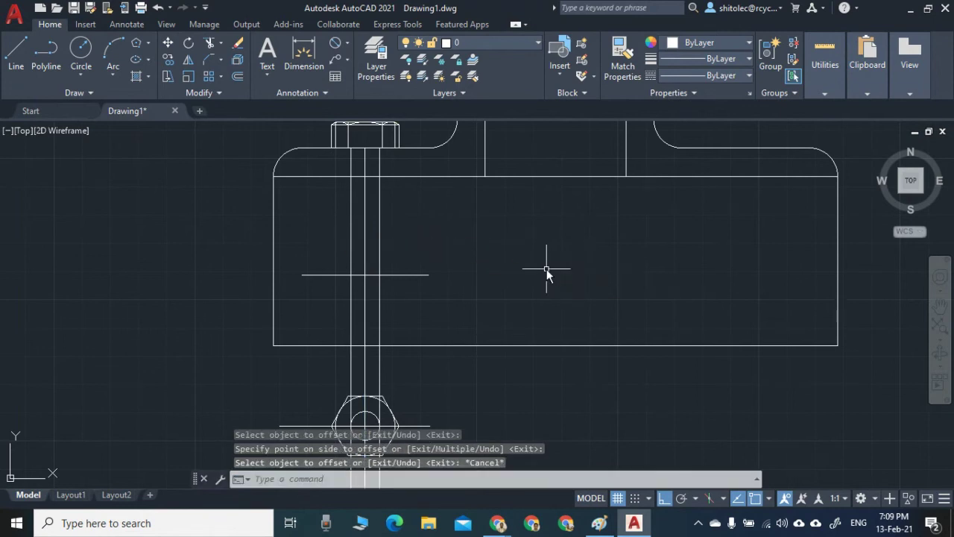
# Step: Select the stud's cross line, the nut-base line and the stud's vertical lines as cutting edges
pyautogui.click(16, 48)
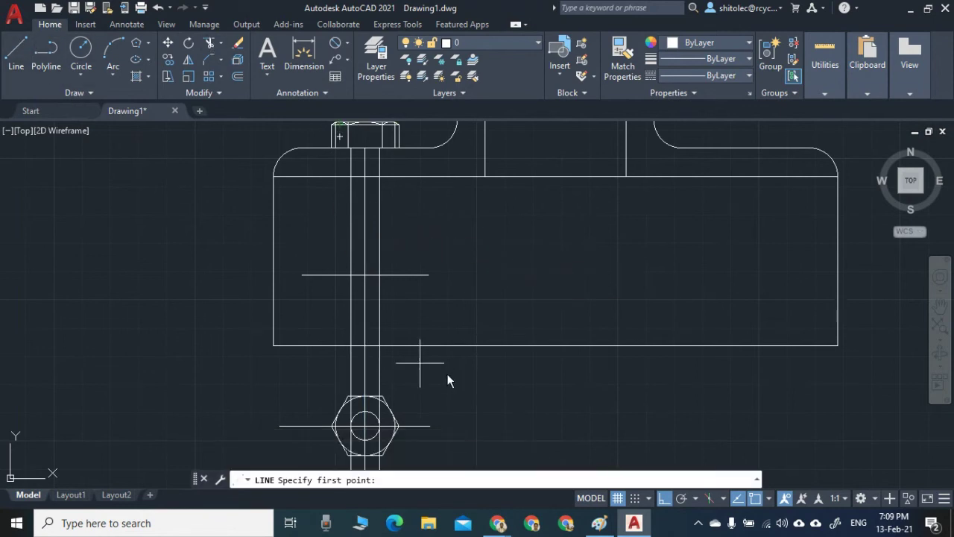
pyautogui.click(351, 298)
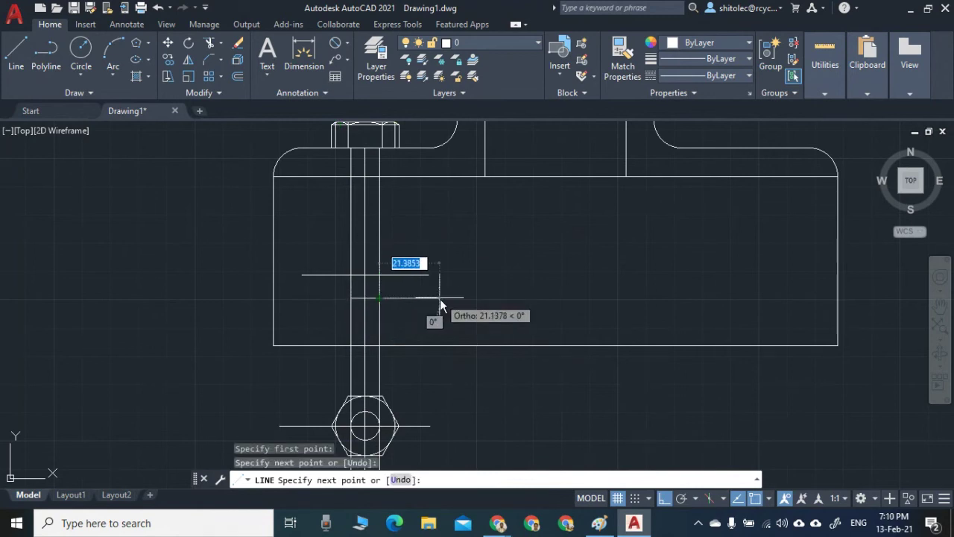
pyautogui.press('Escape')
pyautogui.click(370, 299)
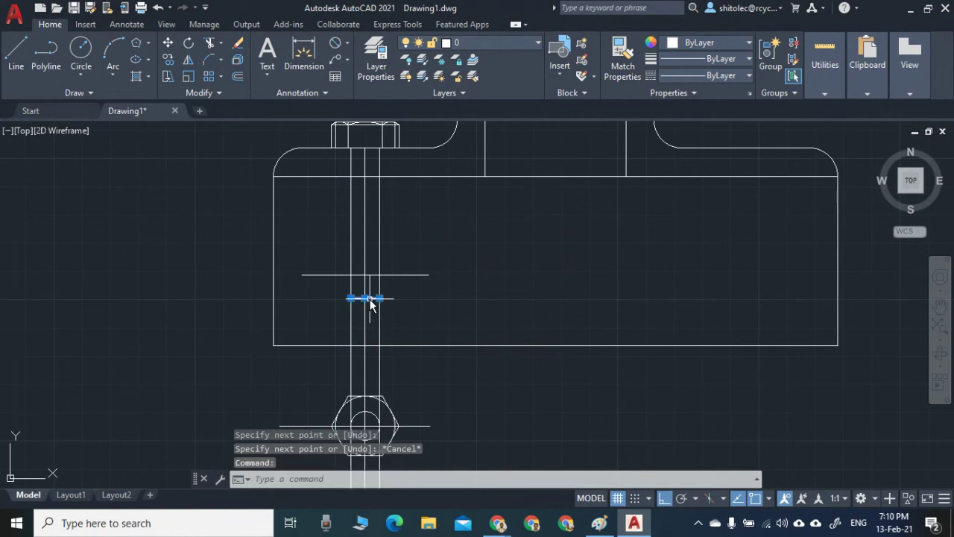
pyautogui.click(371, 148)
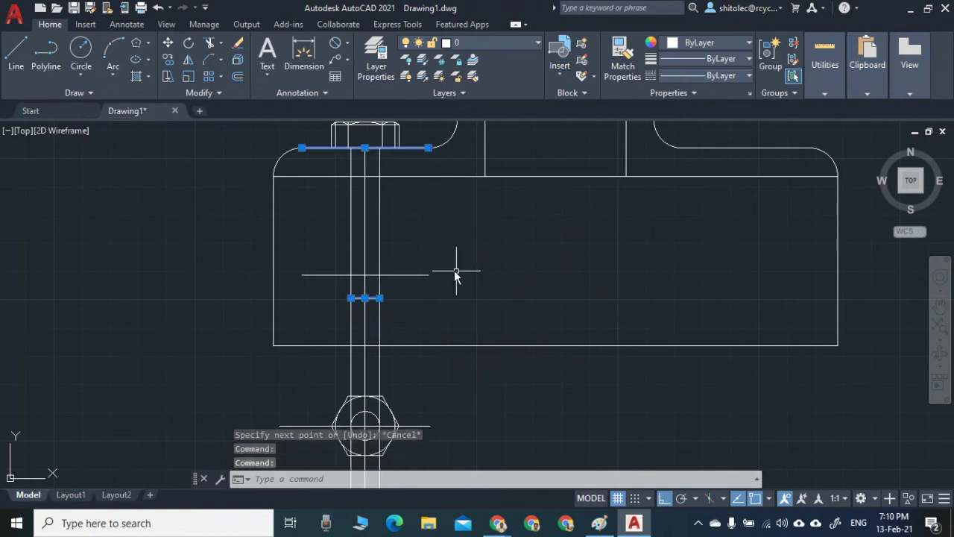
pyautogui.click(404, 328)
pyautogui.click(337, 325)
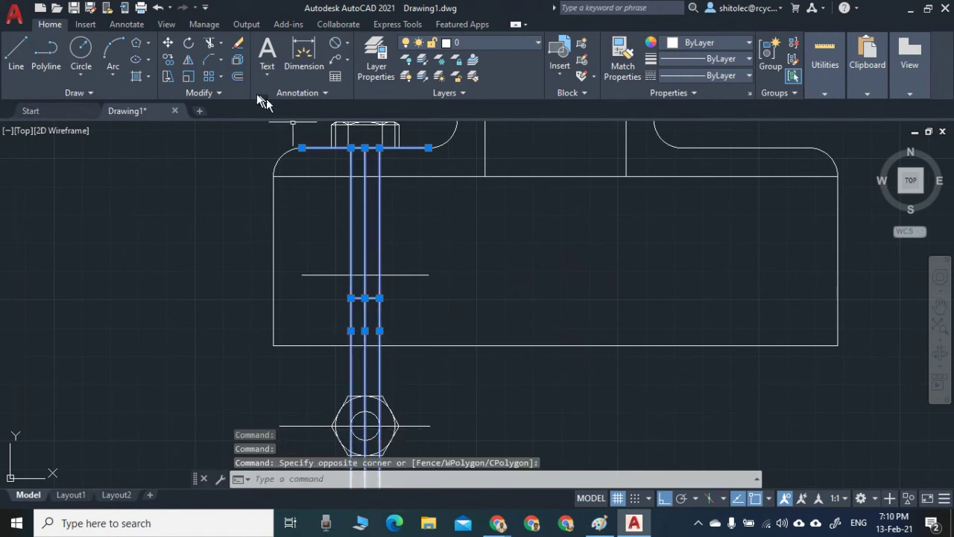
# Step: Trim the capscrew's left and right edges below its end inside the block
pyautogui.click(212, 43)
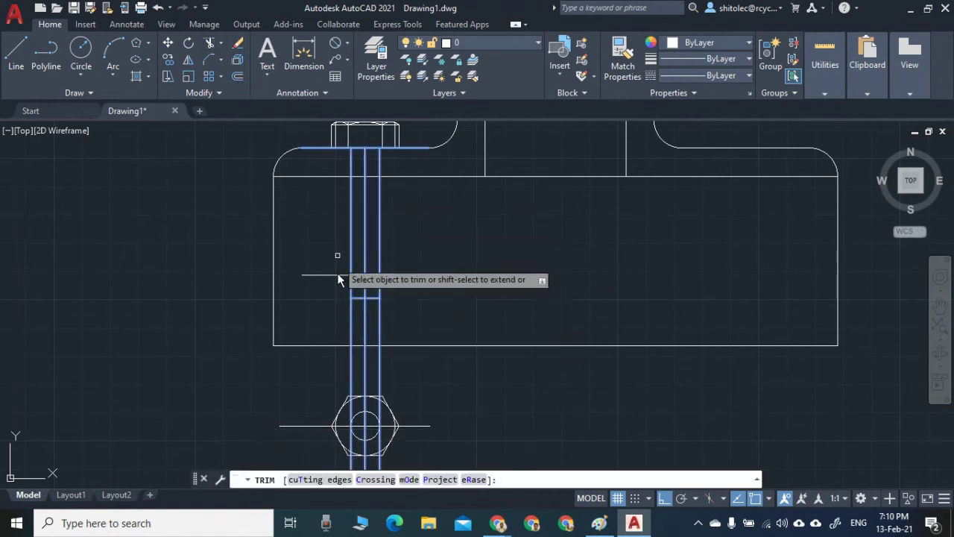
pyautogui.click(351, 317)
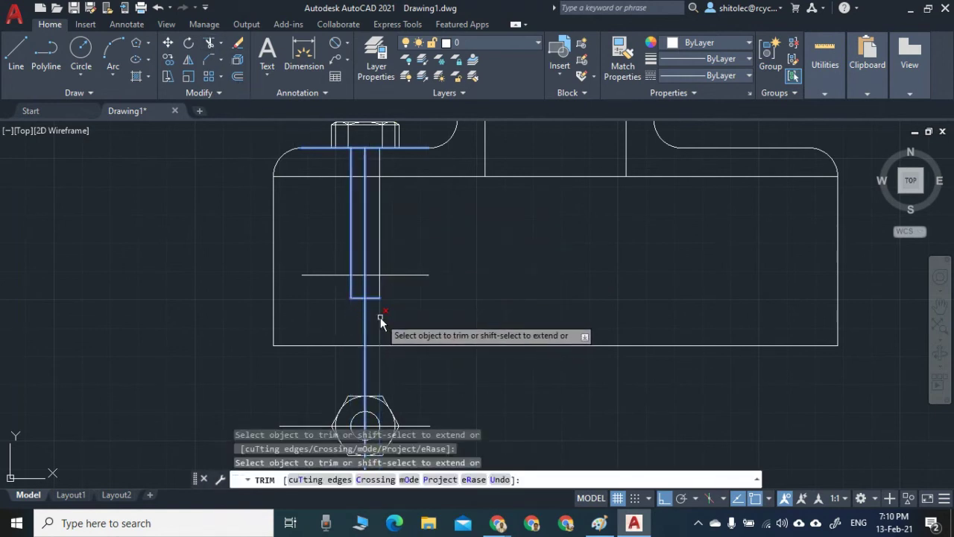
pyautogui.click(380, 317)
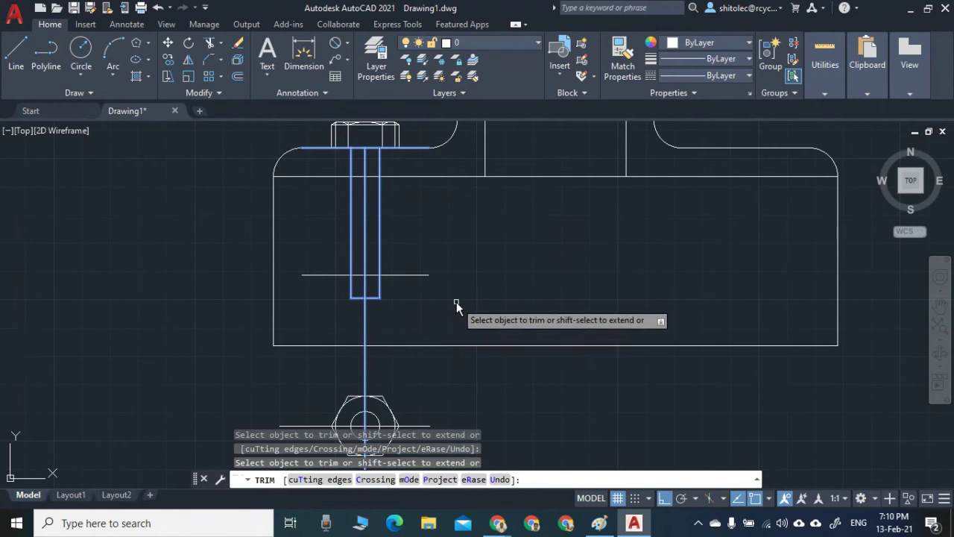
pyautogui.press('Escape')
pyautogui.click(378, 415)
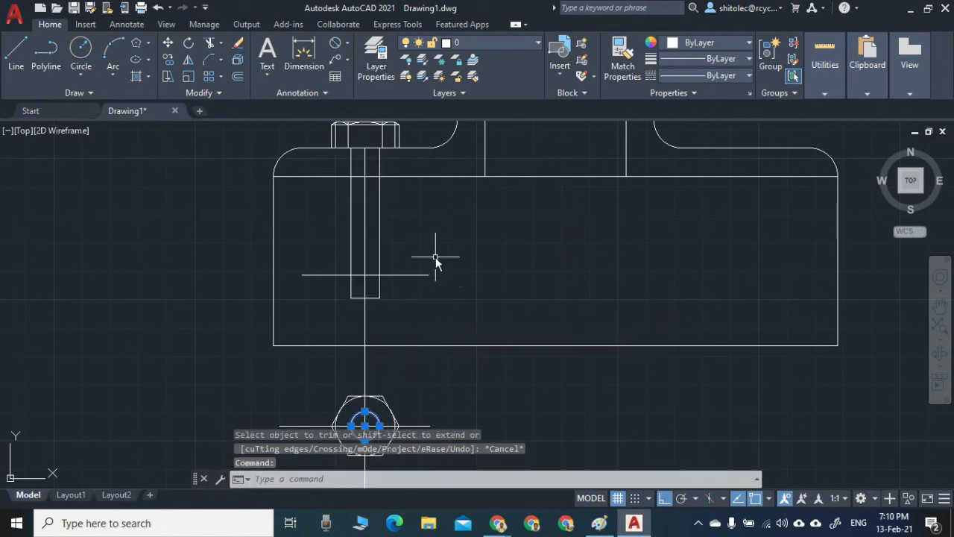
pyautogui.press('Escape')
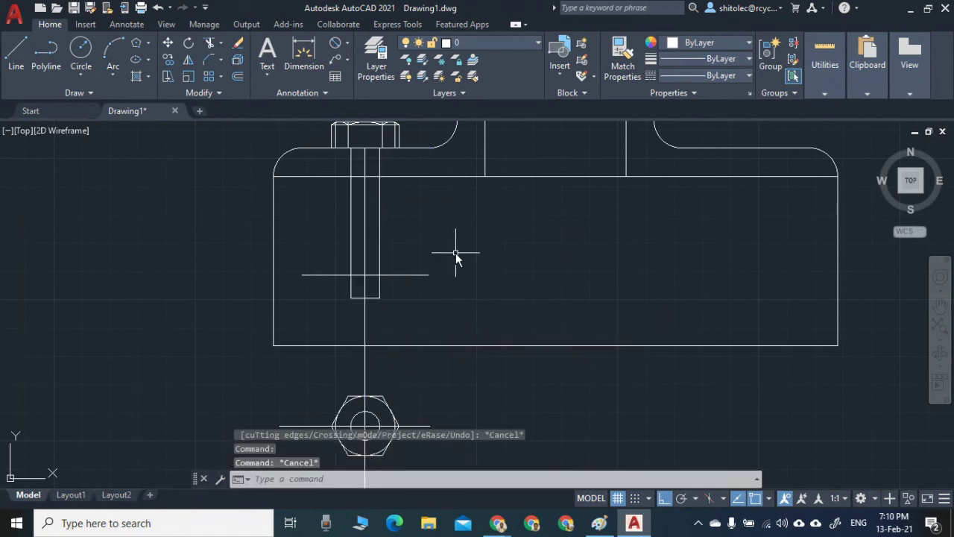
# Step: Offset the lower centre line 7 units to both sides to outline the stud
pyautogui.click(421, 275)
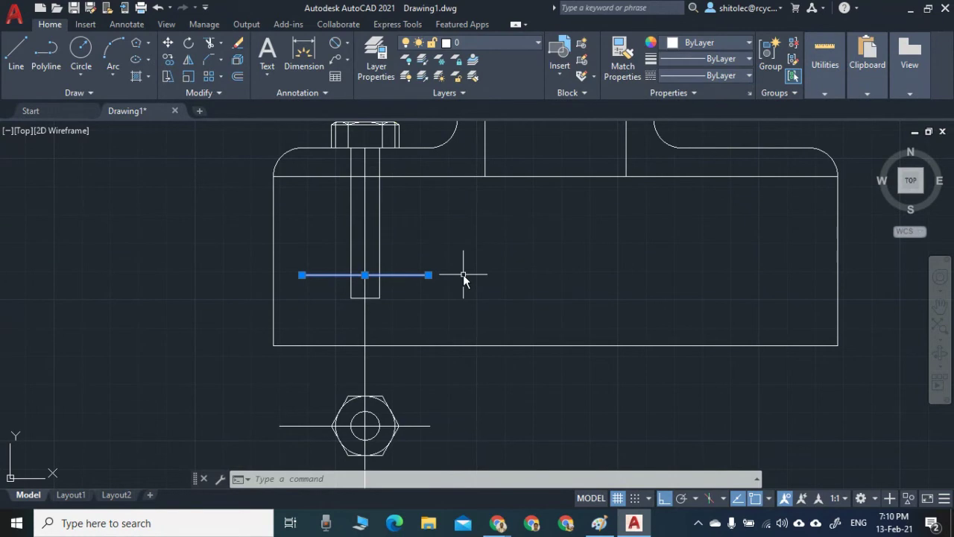
pyautogui.press('Escape')
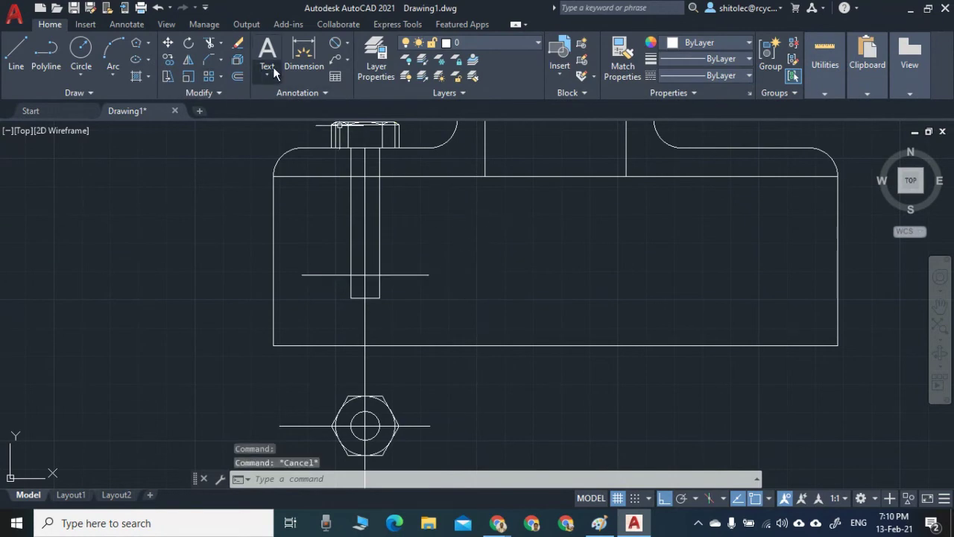
pyautogui.click(237, 76)
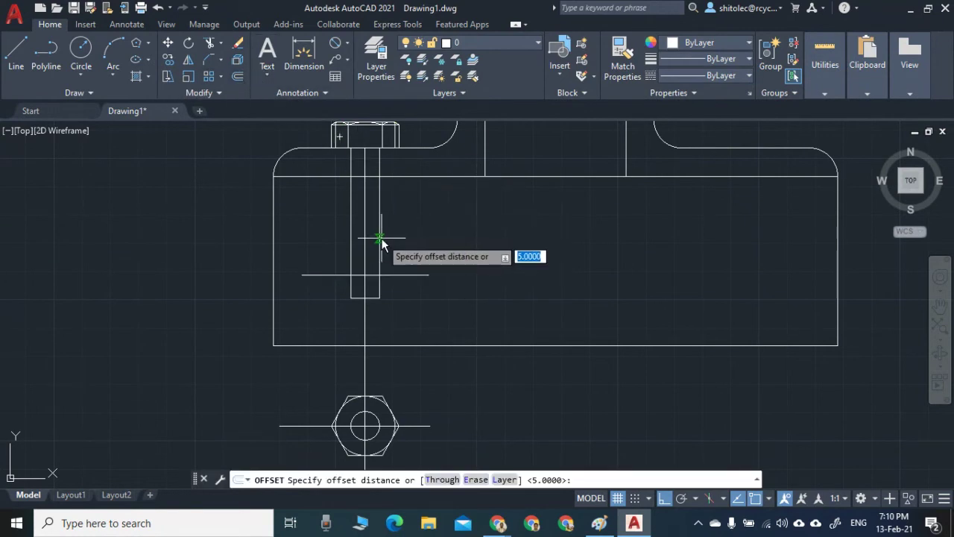
pyautogui.write('7')
pyautogui.press('Return')
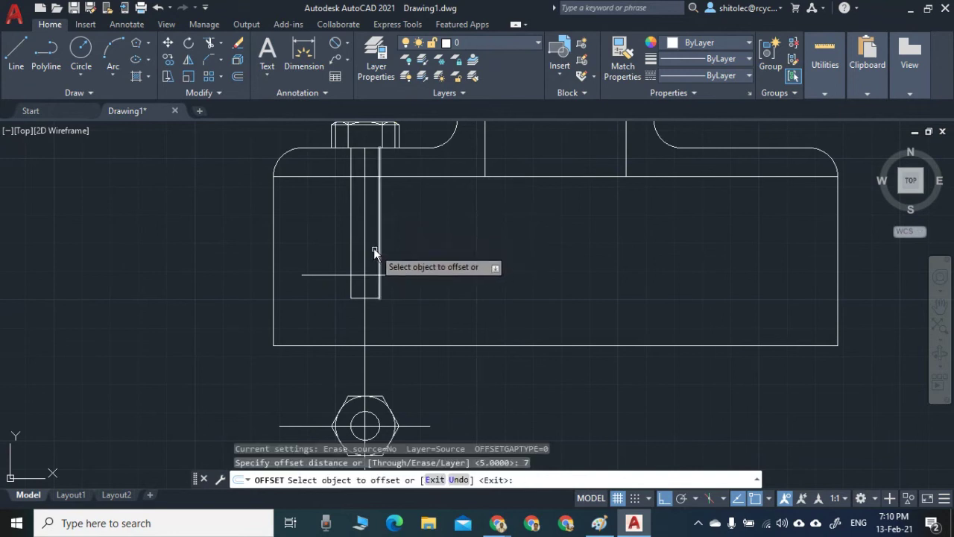
pyautogui.click(365, 235)
pyautogui.click(389, 241)
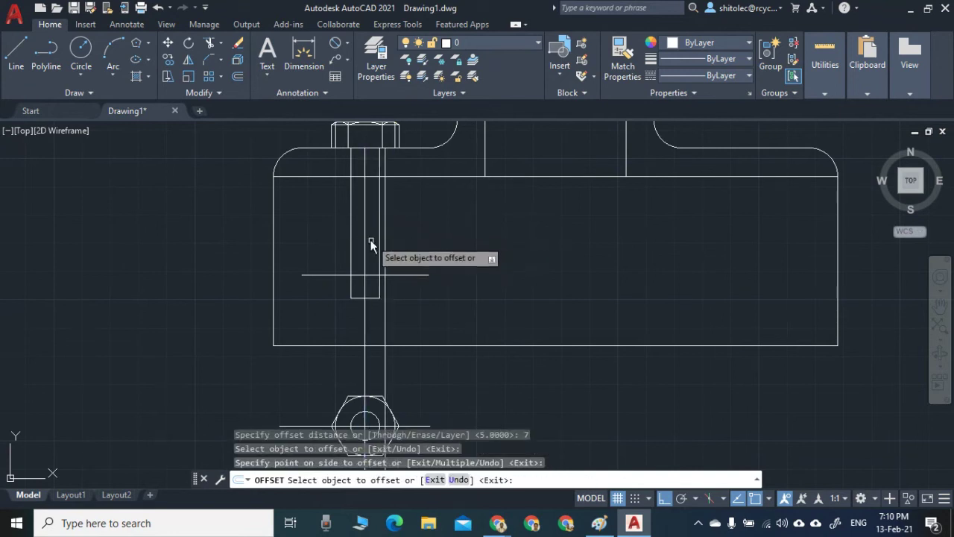
pyautogui.click(365, 233)
pyautogui.click(335, 232)
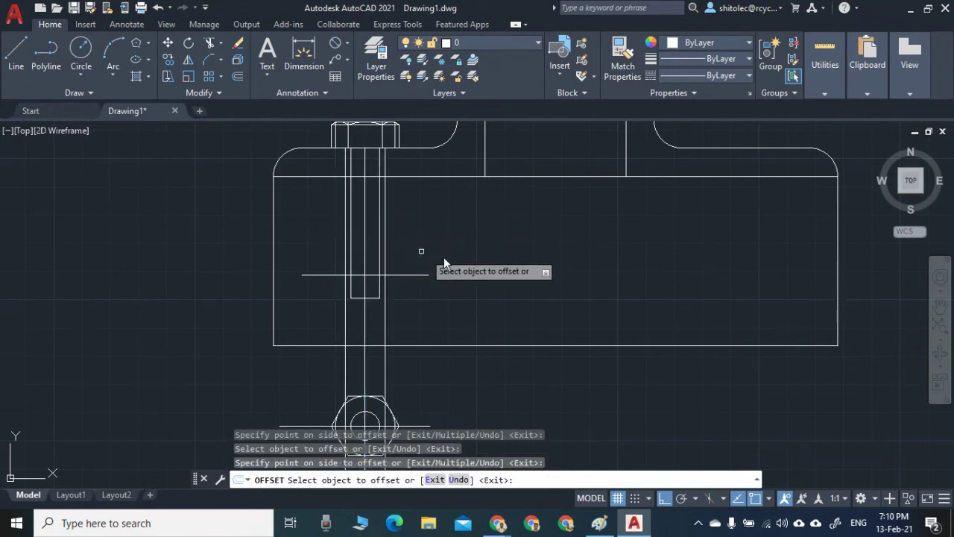
pyautogui.press('Escape')
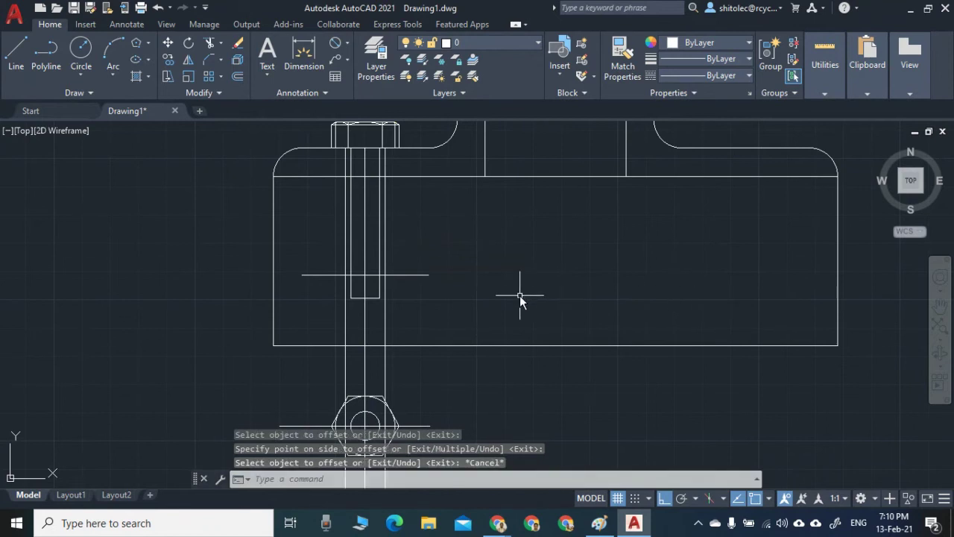
pyautogui.click(600, 522)
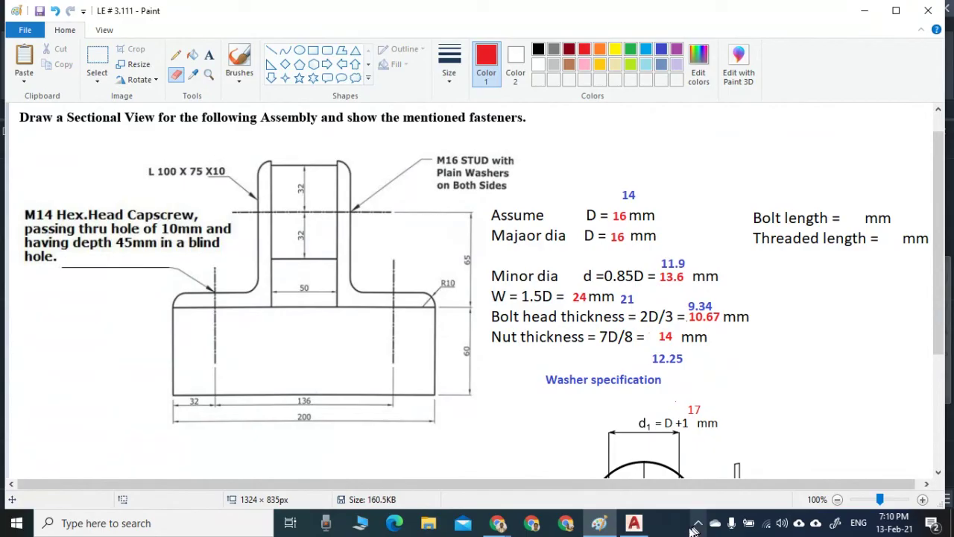
# Step: Check the reference sheet sizes in Paint, such as the 11.9 minor diameter, then return to AutoCAD
pyautogui.click(634, 523)
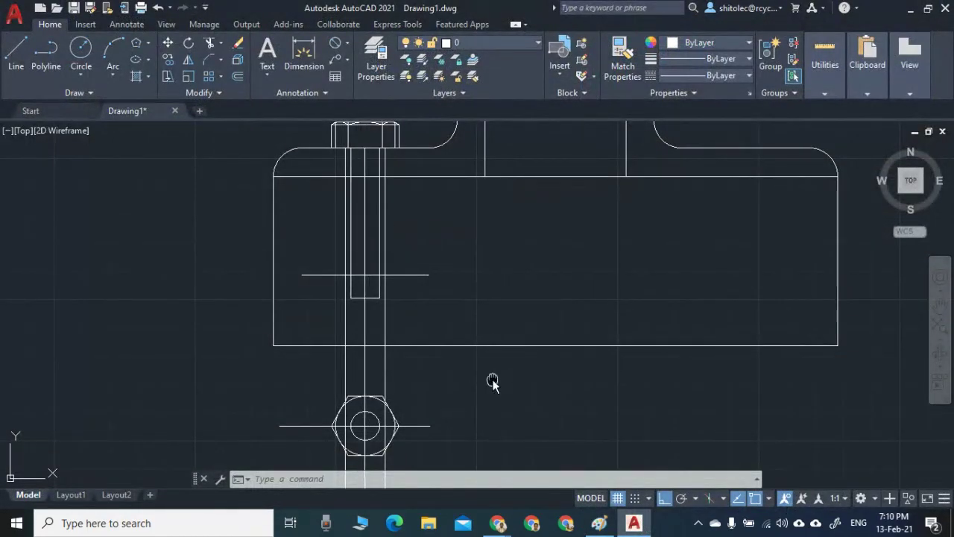
# Step: Draw an 11.9-diameter circle centred on the hexagon's centre
pyautogui.moveTo(493, 381); pyautogui.dragTo(493, 293, button='middle')
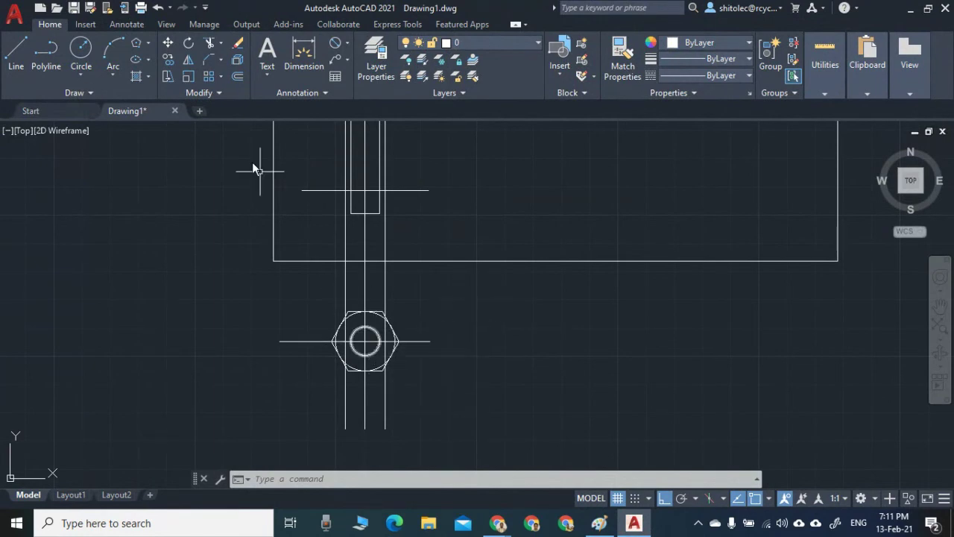
pyautogui.click(82, 46)
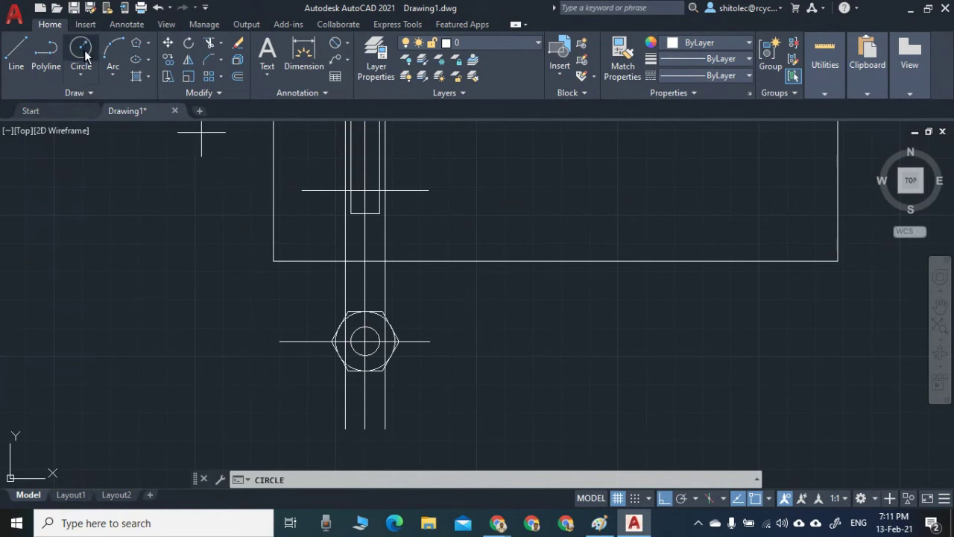
pyautogui.click(366, 344)
pyautogui.write('d')
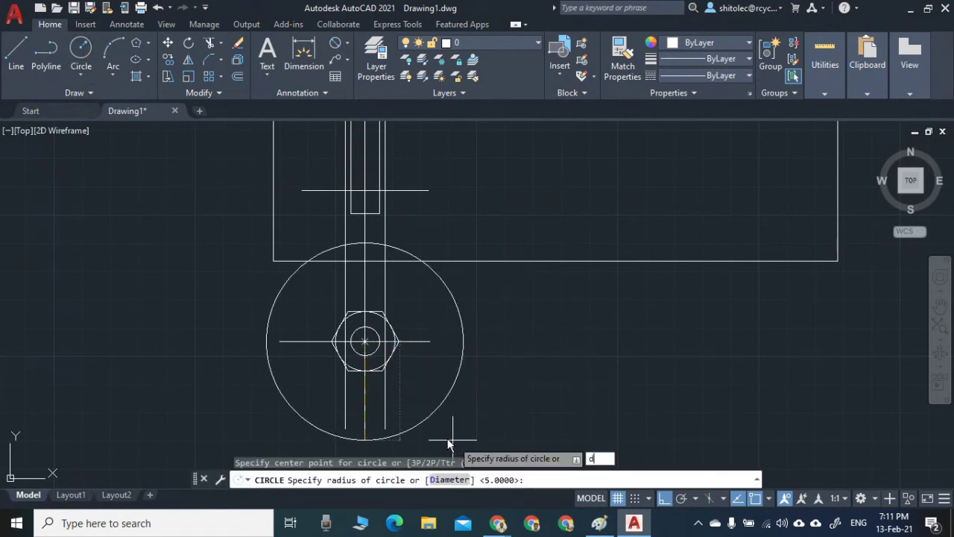
pyautogui.press('Return')
pyautogui.write('11')
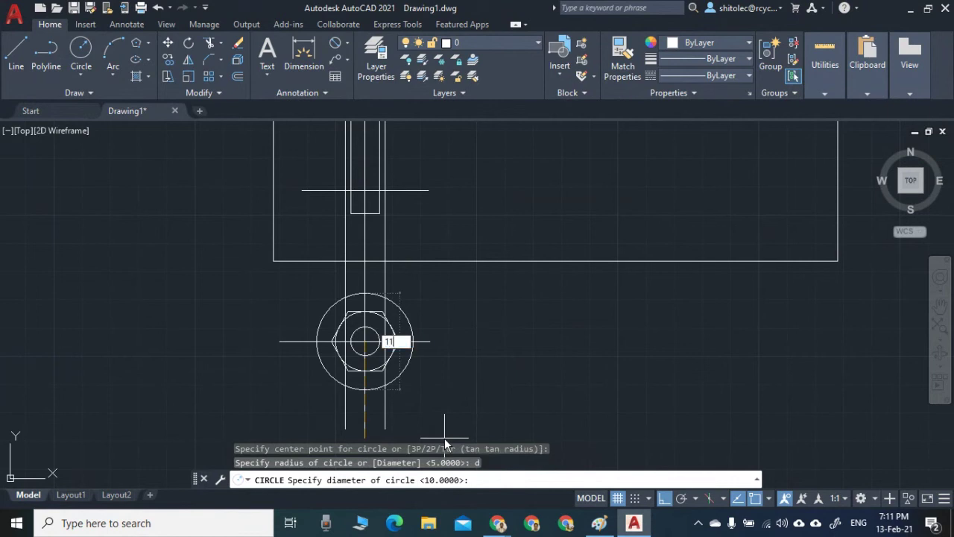
pyautogui.write('.9')
pyautogui.press('Return')
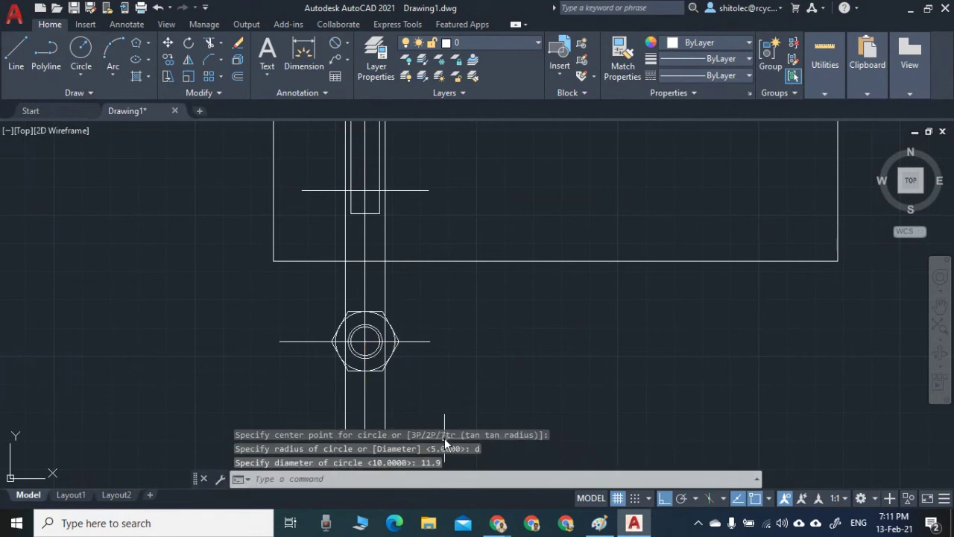
# Step: Delete the smaller original circle inside the nut's hexagon
pyautogui.scroll(2, 384, 362)
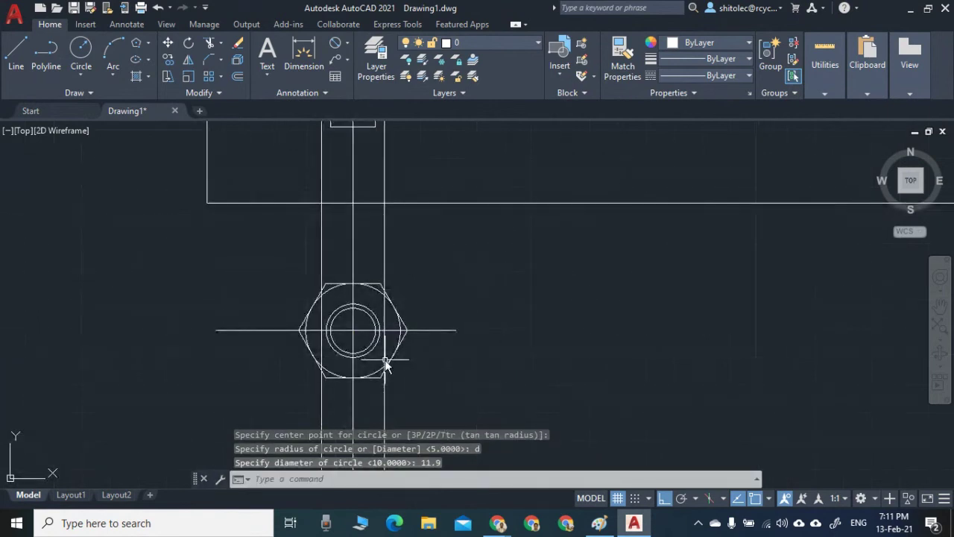
pyautogui.click(380, 321)
pyautogui.press('Escape')
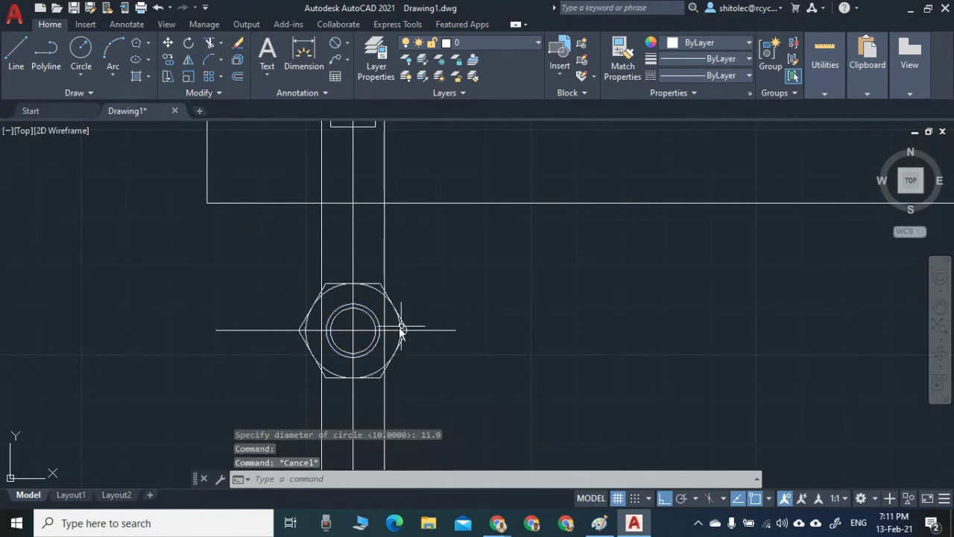
pyautogui.click(369, 320)
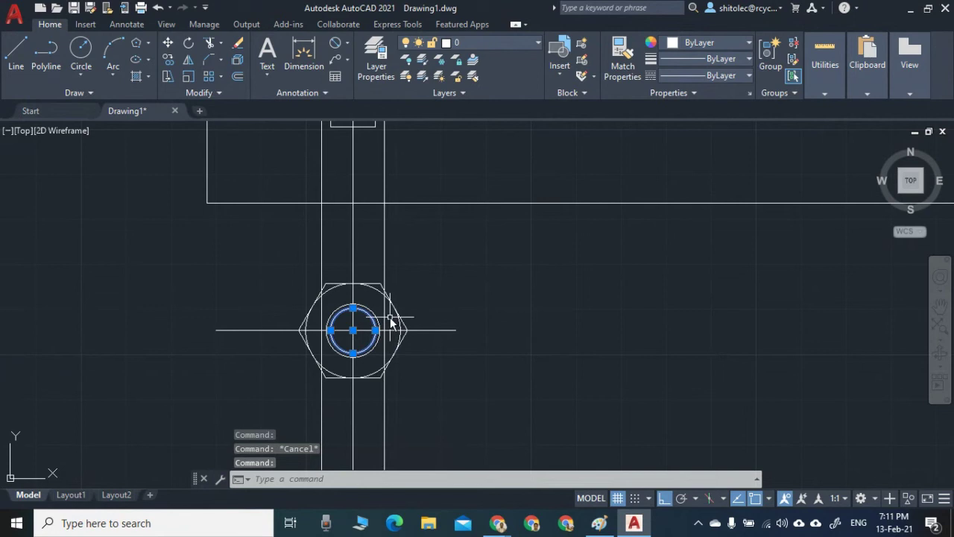
pyautogui.press('Delete')
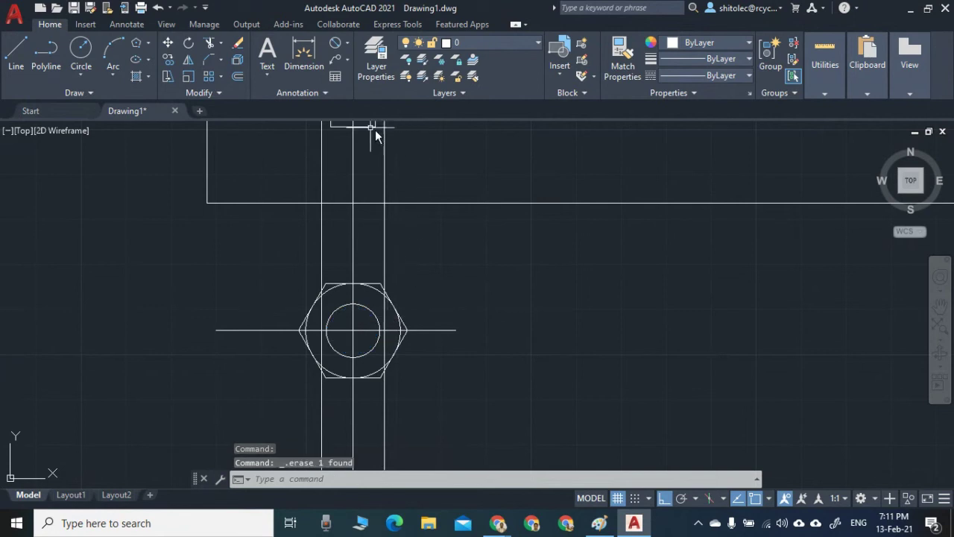
pyautogui.scroll(-3, 499, 243)
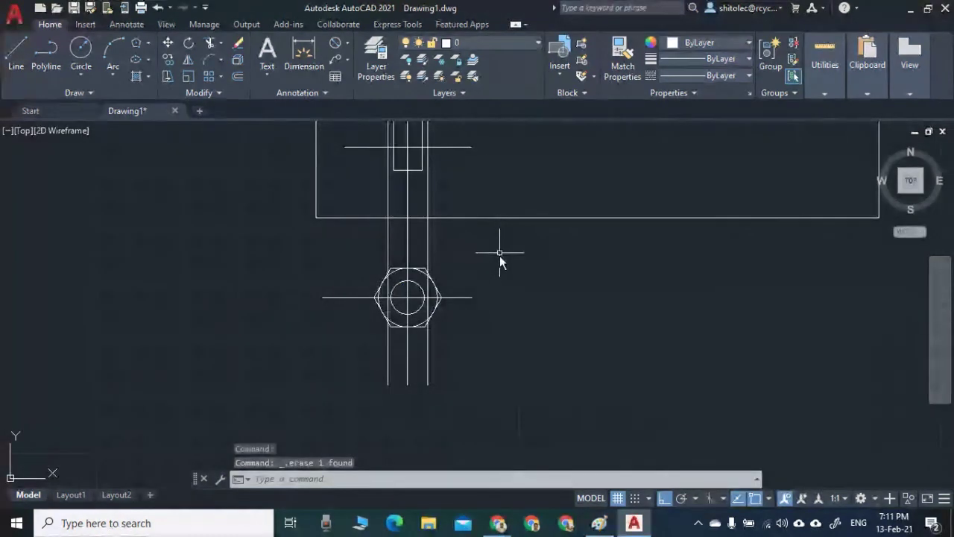
pyautogui.moveTo(499, 255); pyautogui.dragTo(445, 385, button='middle')
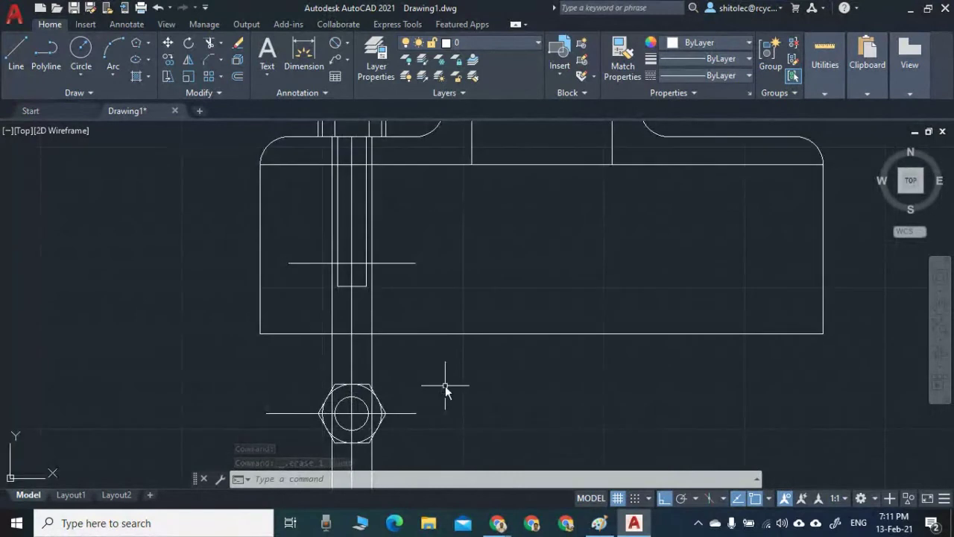
pyautogui.click(728, 43)
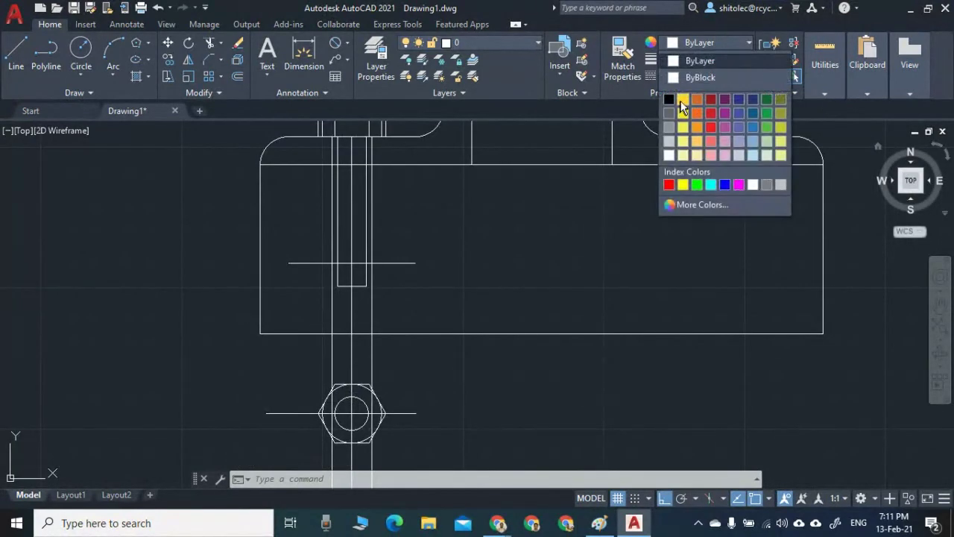
pyautogui.click(679, 103)
pyautogui.click(17, 54)
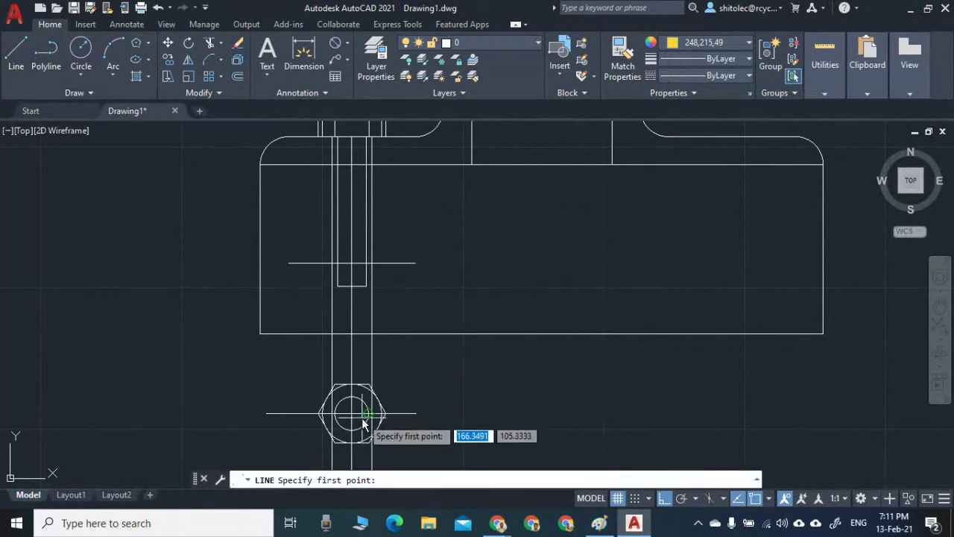
pyautogui.scroll(3, 372, 417)
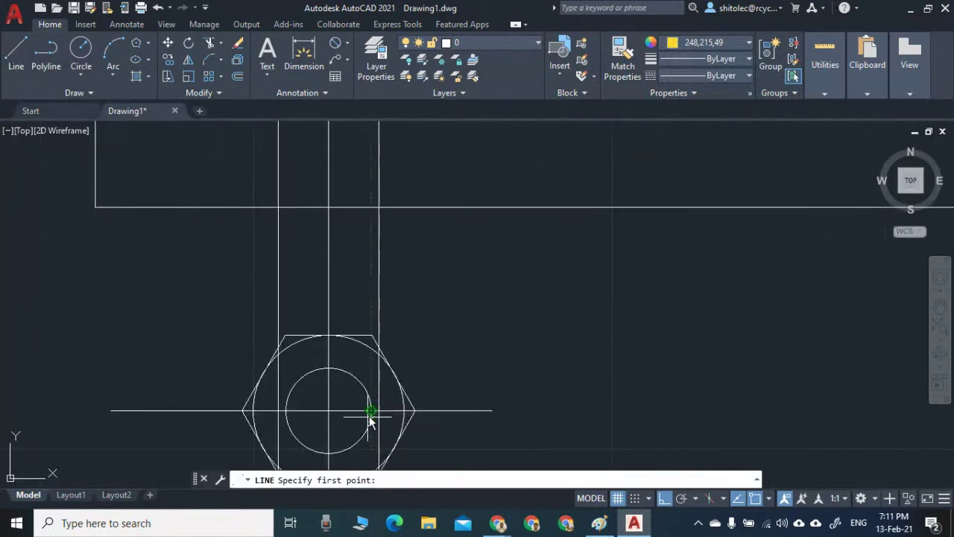
pyautogui.click(375, 410)
pyautogui.scroll(2, 384, 317)
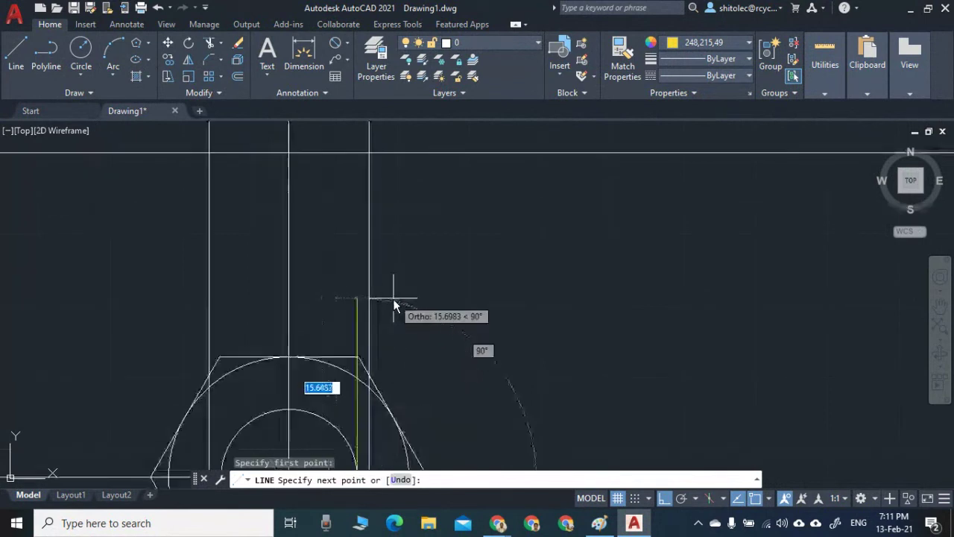
pyautogui.moveTo(396, 304); pyautogui.dragTo(343, 456, button='middle')
pyautogui.scroll(-2, 362, 340)
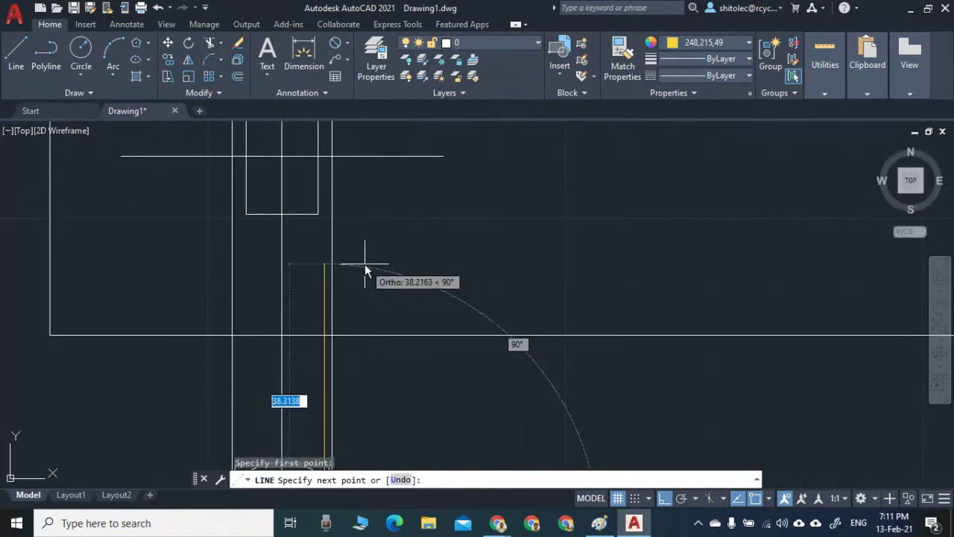
pyautogui.moveTo(364, 264); pyautogui.dragTo(347, 383, button='middle')
pyautogui.moveTo(392, 207); pyautogui.dragTo(367, 391, button='middle')
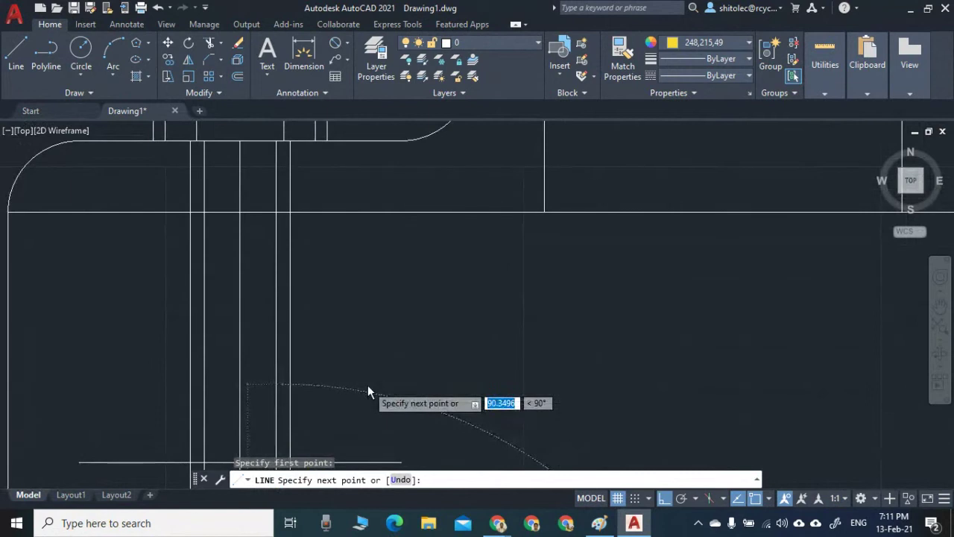
pyautogui.click(282, 146)
pyautogui.press('Return')
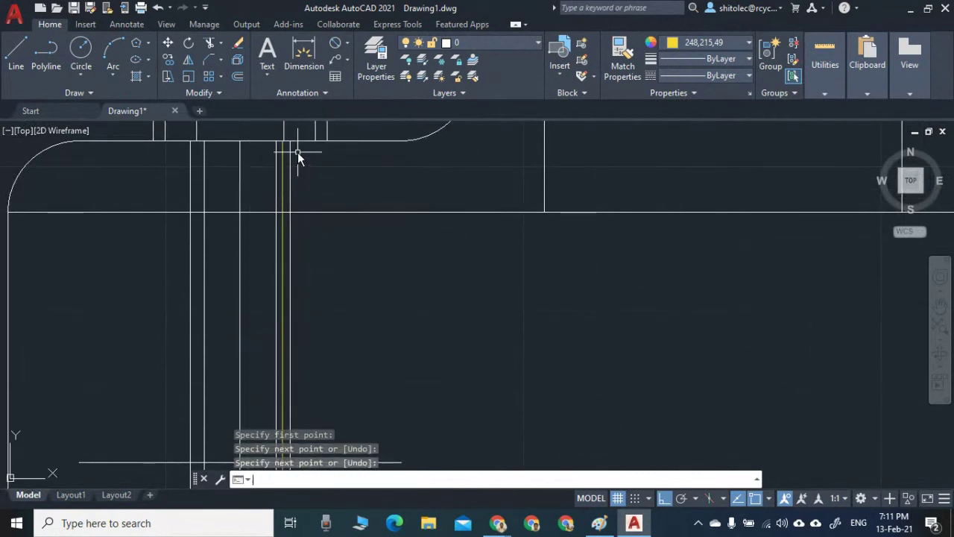
pyautogui.press('Return')
pyautogui.moveTo(370, 351)
pyautogui.mouseDown(button='middle')
pyautogui.moveTo(470, 177)
pyautogui.moveTo(464, 311)
pyautogui.mouseUp(button='middle')
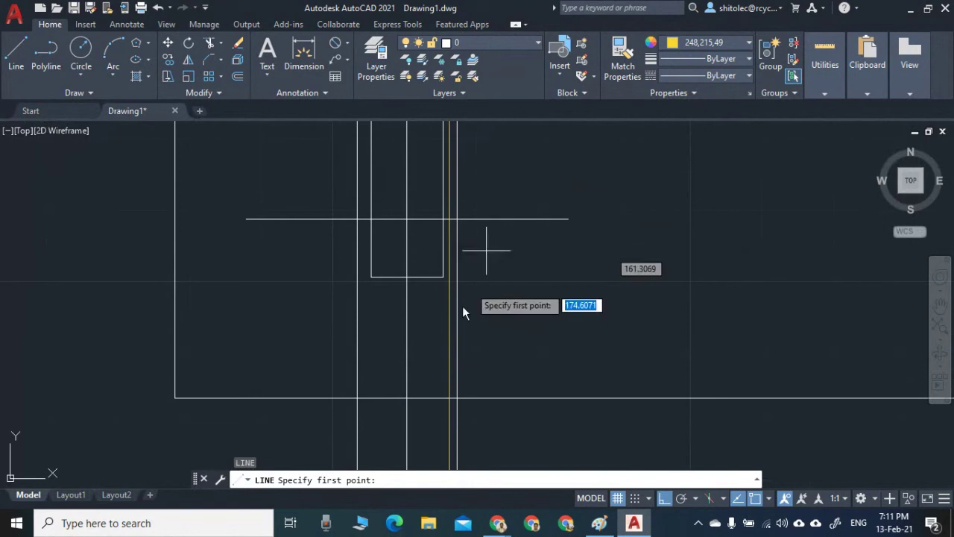
pyautogui.scroll(1, 438, 370)
pyautogui.scroll(-4, 413, 434)
pyautogui.scroll(4, 445, 418)
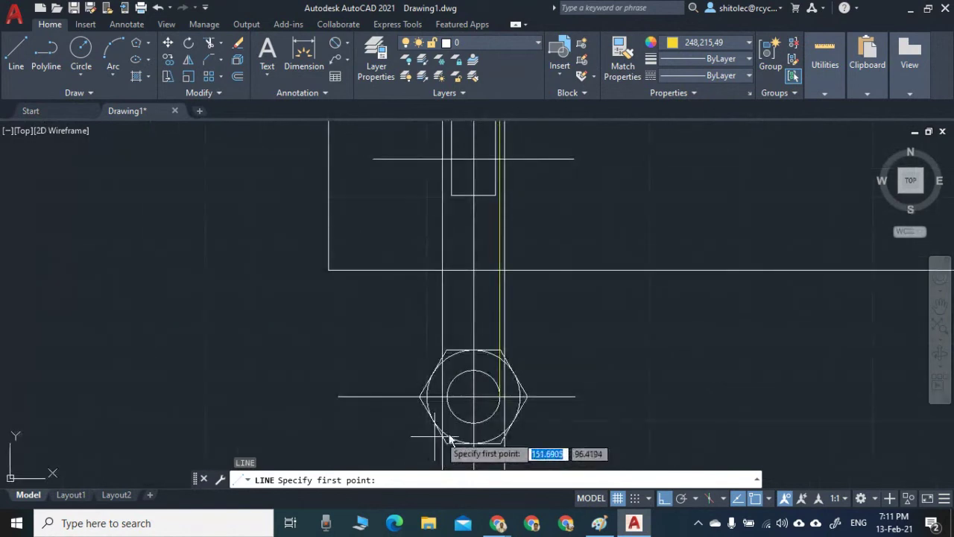
pyautogui.click(446, 397)
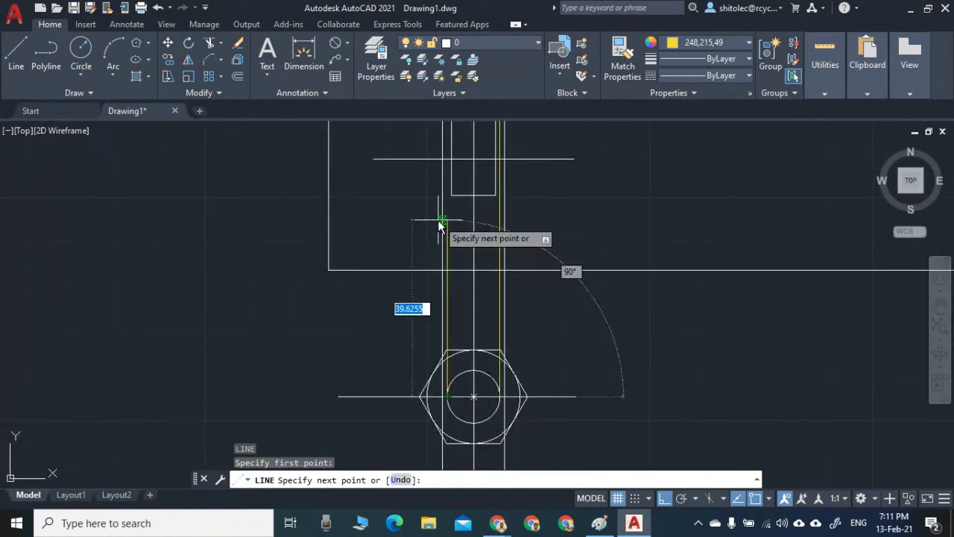
pyautogui.scroll(3, 440, 225)
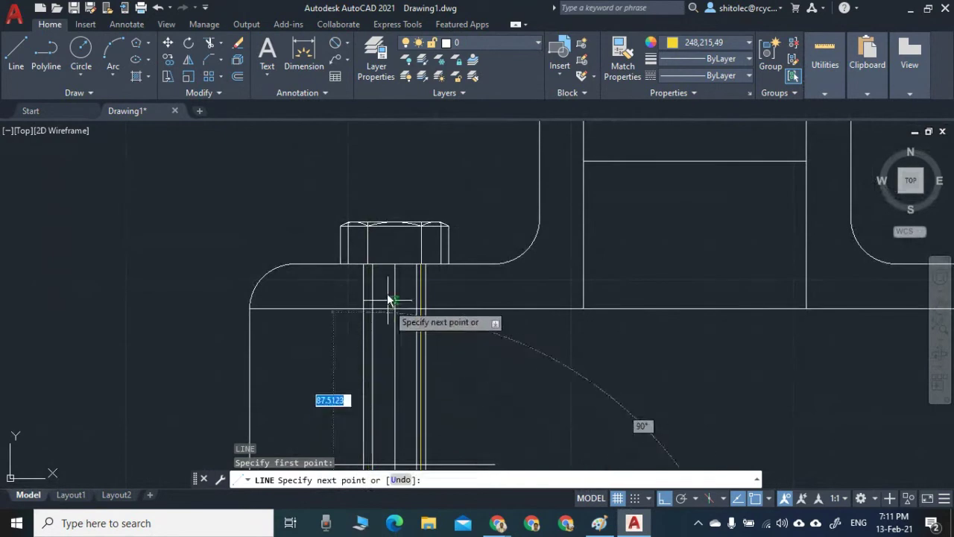
pyautogui.click(365, 266)
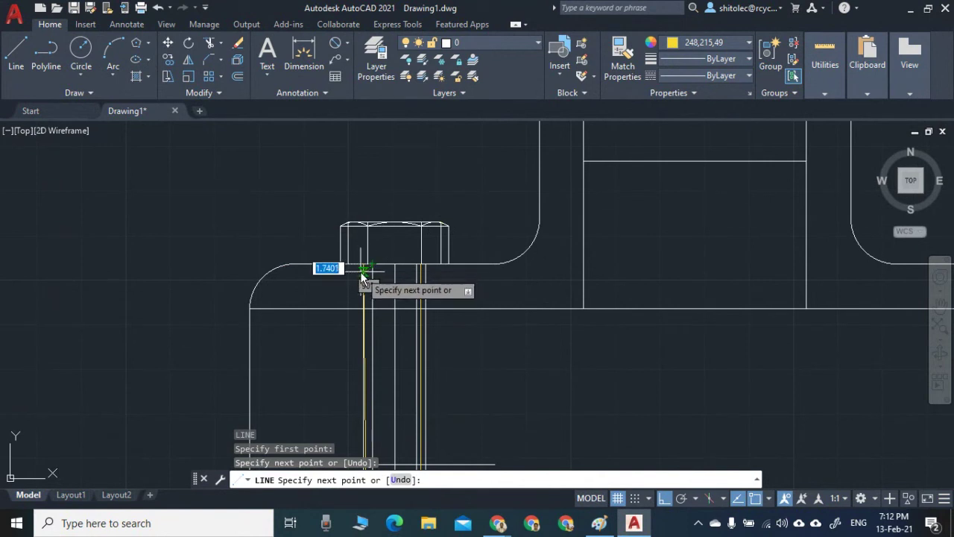
pyautogui.hotkey('ctrl', 'z')
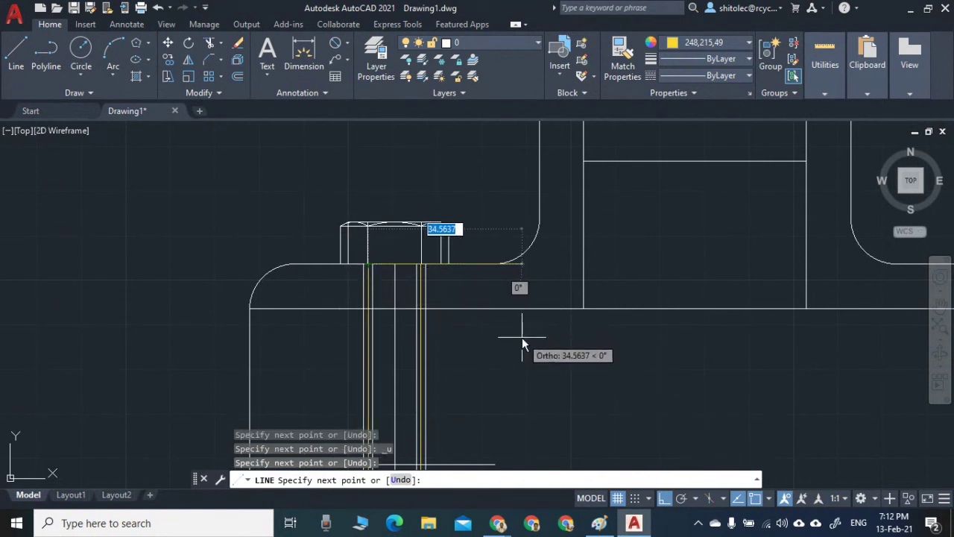
pyautogui.press('Escape')
pyautogui.scroll(-2, 519, 347)
pyautogui.moveTo(521, 382)
pyautogui.mouseDown(button='middle')
pyautogui.moveTo(447, 230)
pyautogui.moveTo(437, 182)
pyautogui.mouseUp(button='middle')
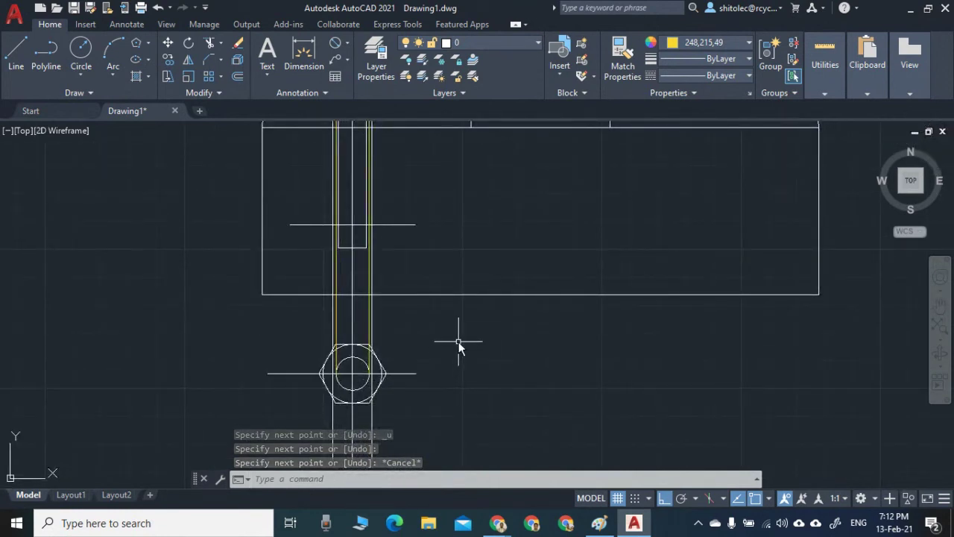
pyautogui.moveTo(458, 341); pyautogui.dragTo(497, 227, button='middle')
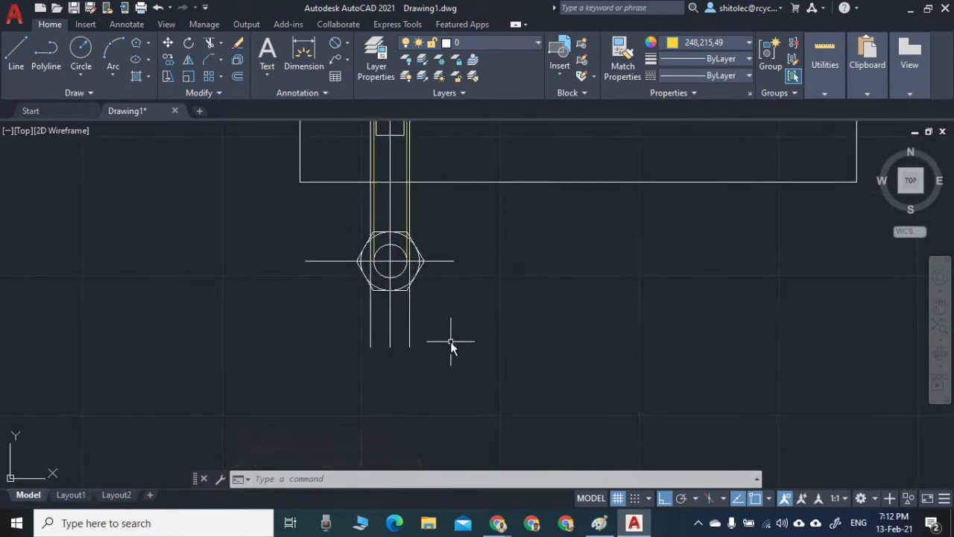
pyautogui.moveTo(451, 330); pyautogui.dragTo(440, 456, button='middle')
pyautogui.scroll(4, 463, 240)
pyautogui.moveTo(461, 239)
pyautogui.mouseDown(button='middle')
pyautogui.moveTo(443, 248)
pyautogui.moveTo(613, 356)
pyautogui.mouseUp(button='middle')
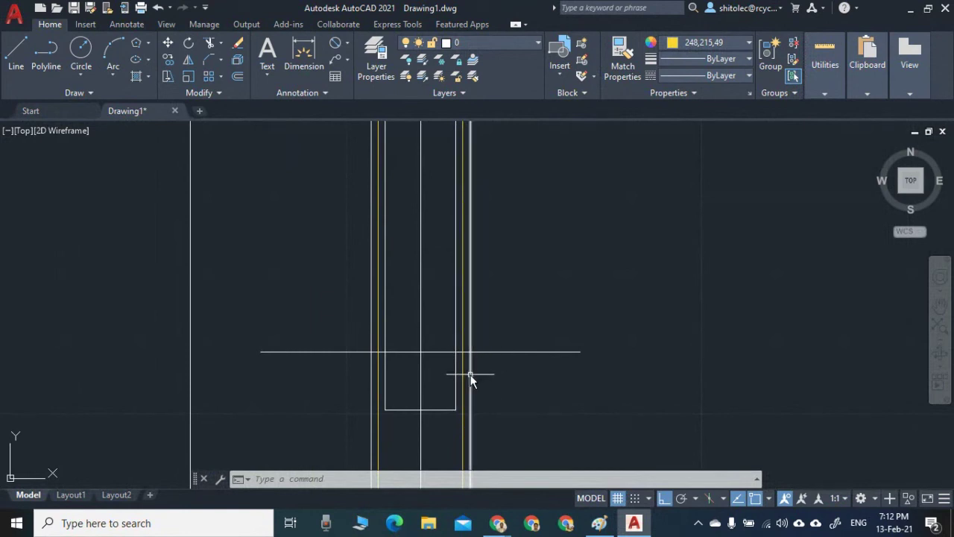
# Step: Trim the crossing line's overhanging ends on both sides of the thread lines
pyautogui.click(208, 43)
pyautogui.click(505, 353)
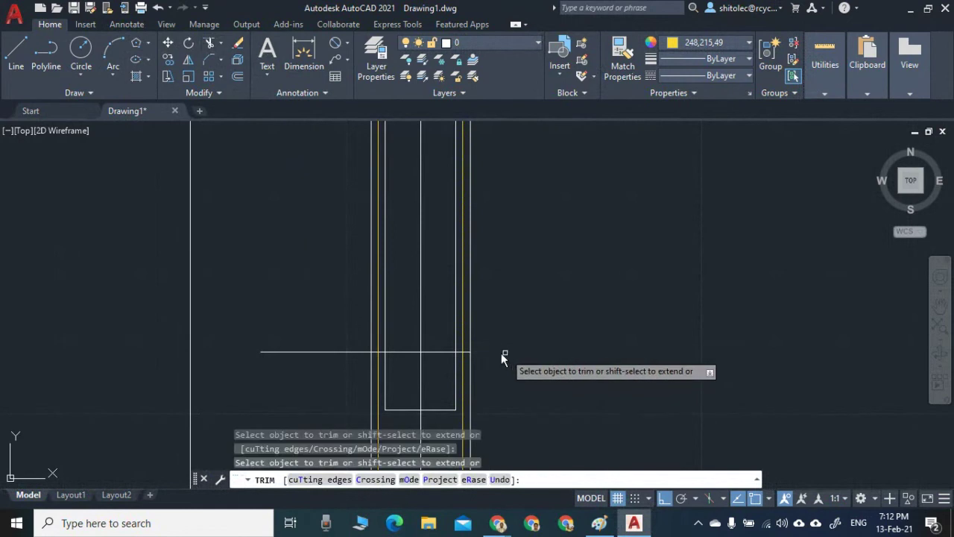
pyautogui.click(352, 352)
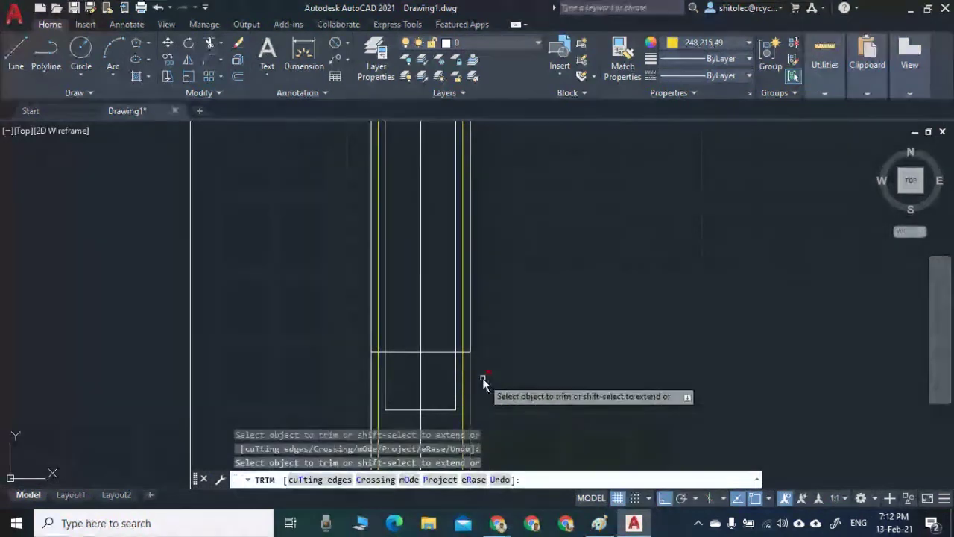
# Step: Trim the capscrew's two shank and two thread lines back to the crossing line
pyautogui.click(471, 369)
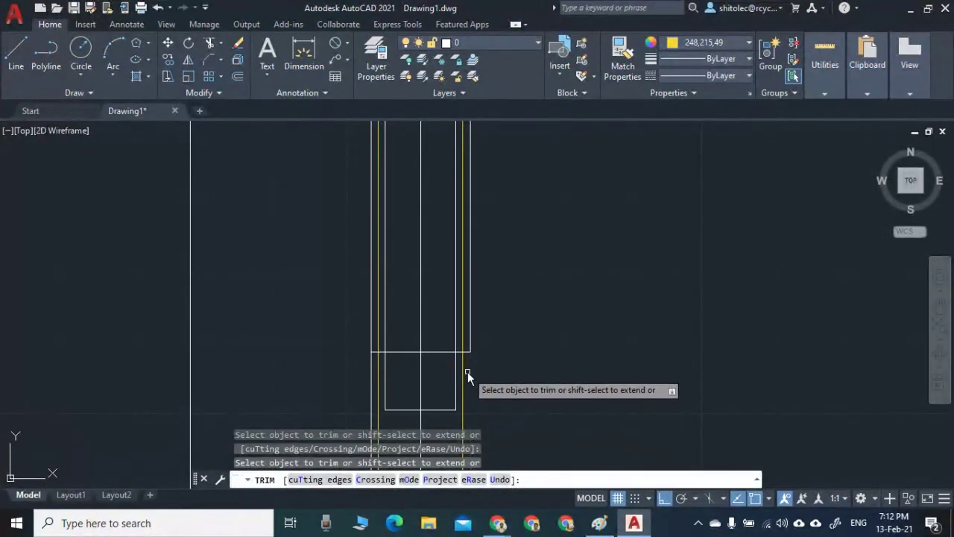
pyautogui.click(465, 368)
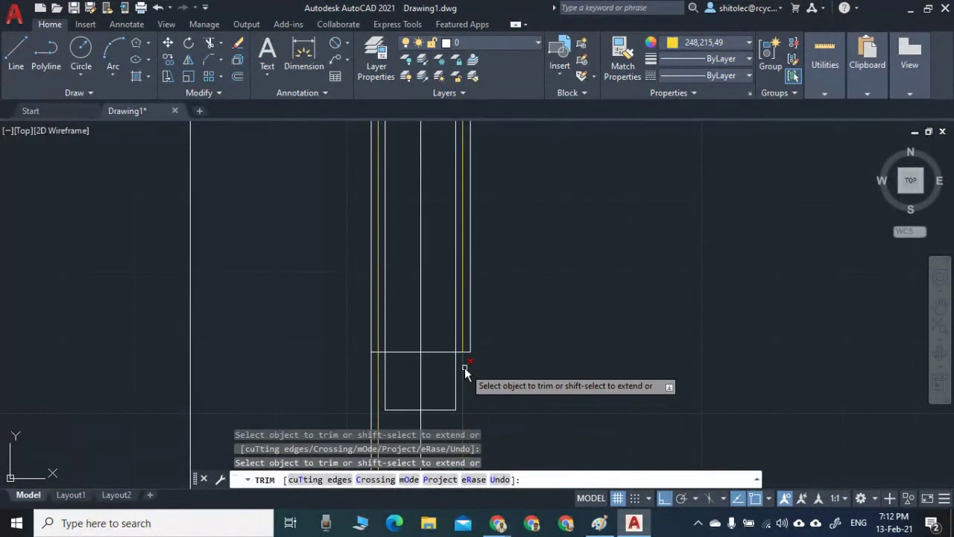
pyautogui.click(380, 370)
pyautogui.click(372, 369)
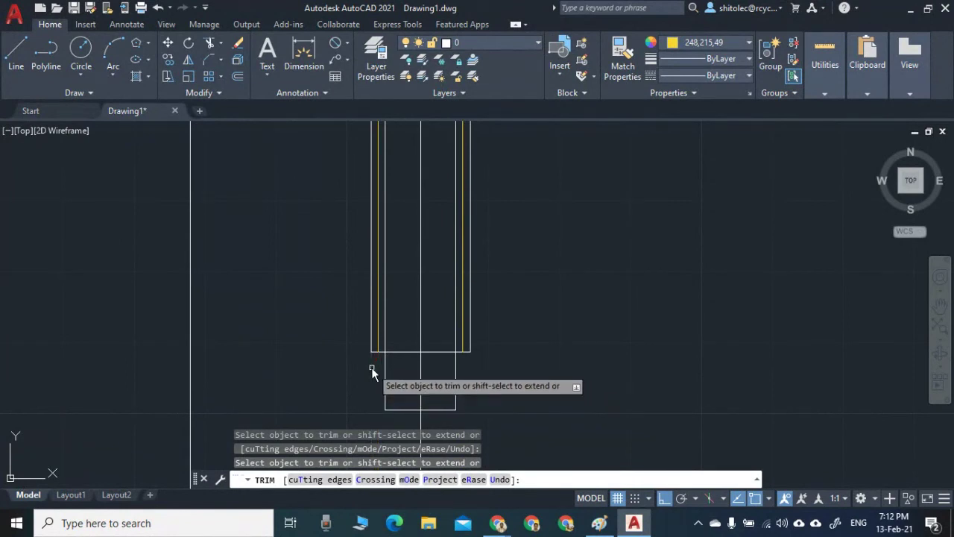
pyautogui.moveTo(598, 332)
pyautogui.mouseDown(button='middle')
pyautogui.moveTo(568, 507)
pyautogui.moveTo(560, 457)
pyautogui.mouseUp(button='middle')
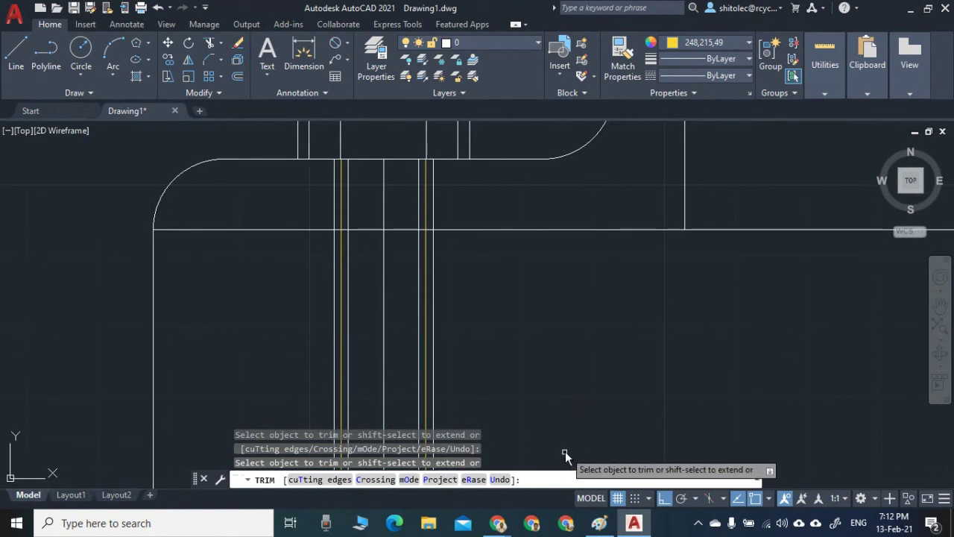
pyautogui.press('Escape')
pyautogui.scroll(-2, 567, 380)
pyautogui.scroll(-2, 569, 375)
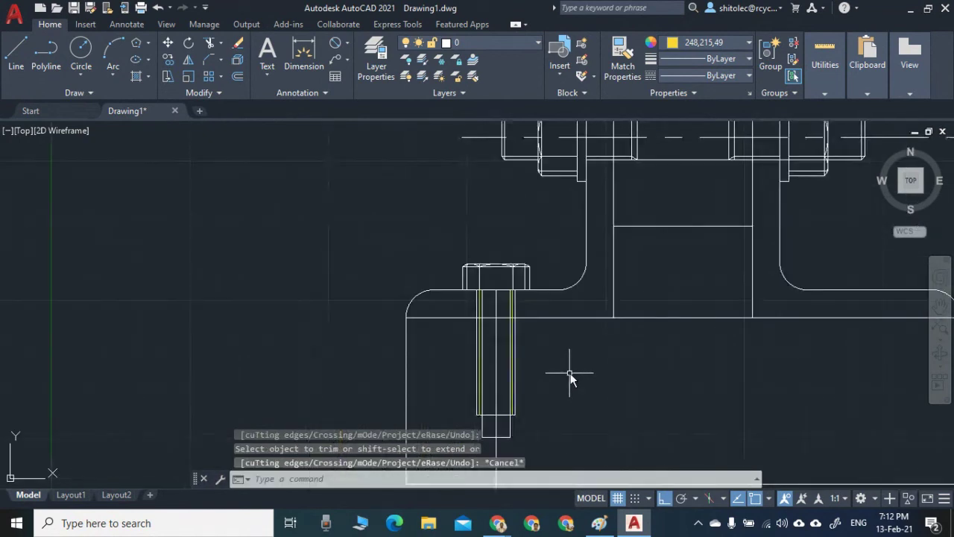
pyautogui.moveTo(574, 385); pyautogui.dragTo(492, 332, button='middle')
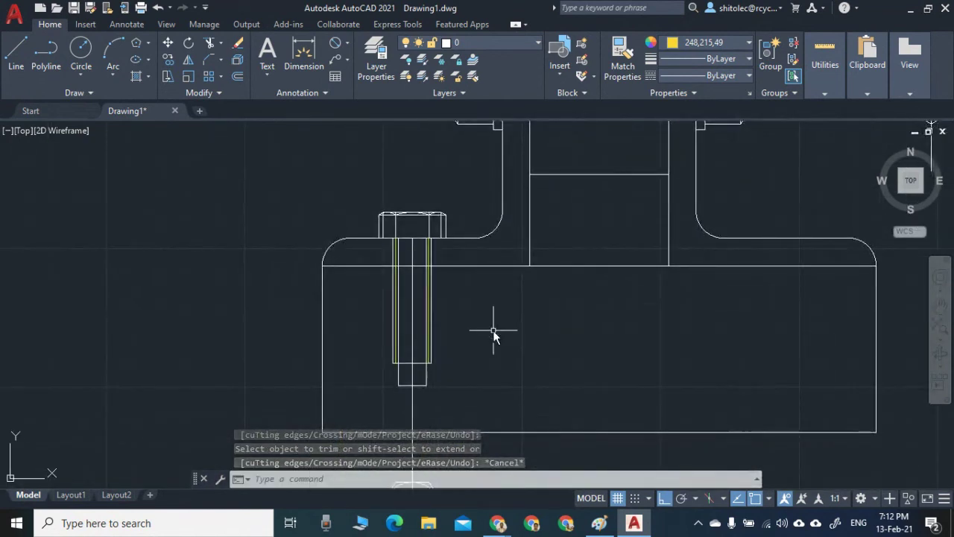
pyautogui.scroll(4, 456, 363)
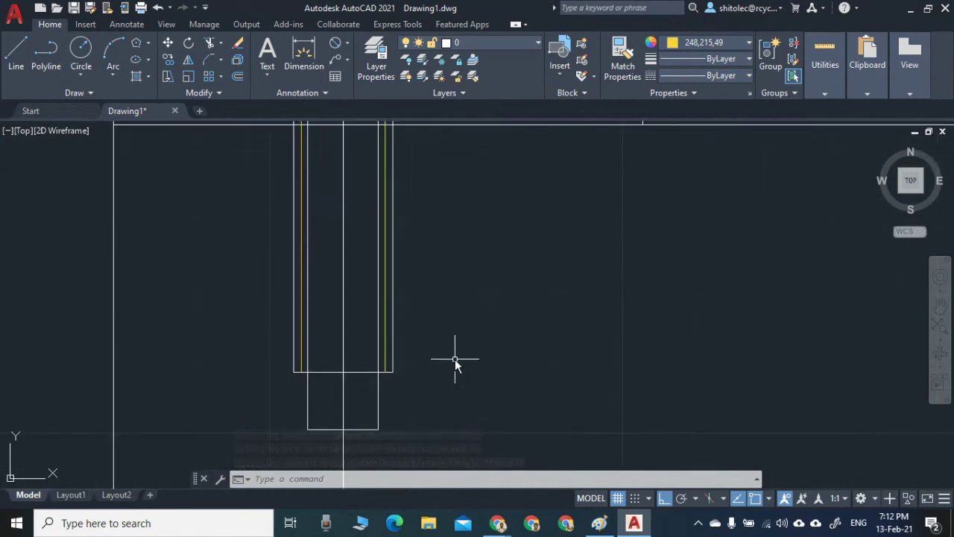
# Step: Trim away the inner tip line inside the capscrew shank
pyautogui.click(380, 351)
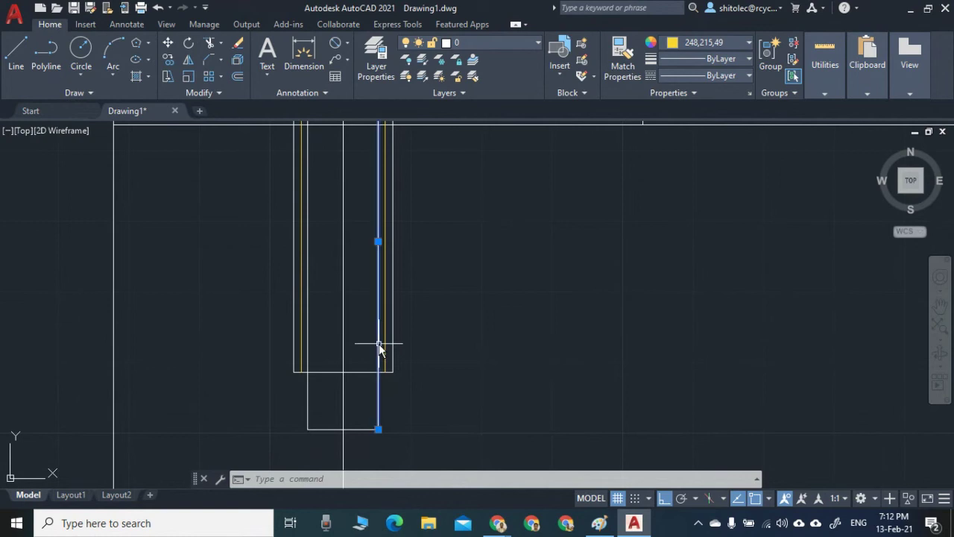
pyautogui.click(308, 326)
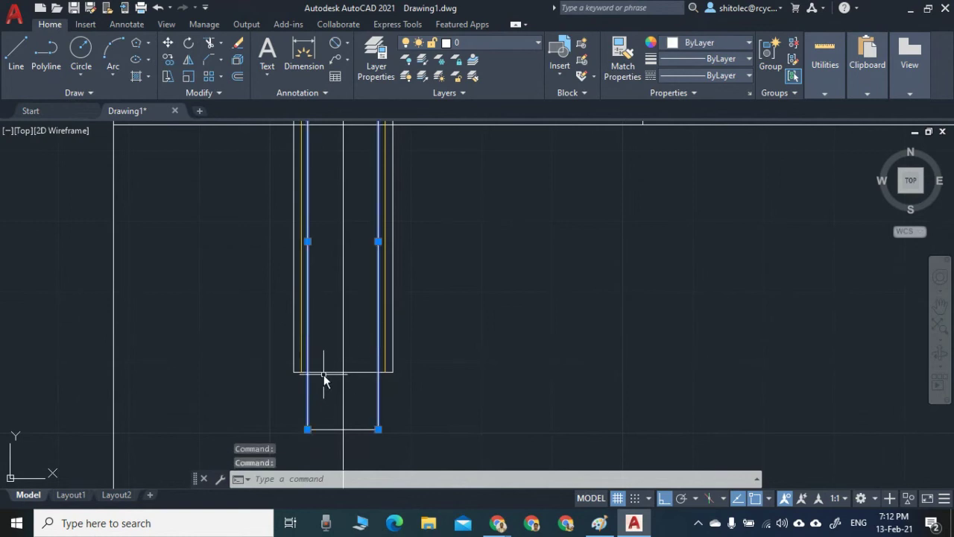
pyautogui.press('Escape')
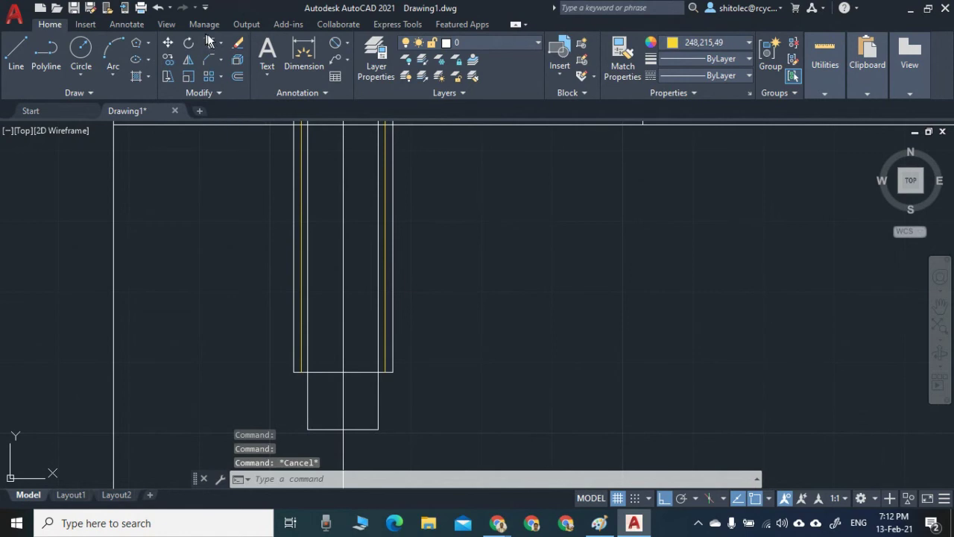
pyautogui.click(379, 359)
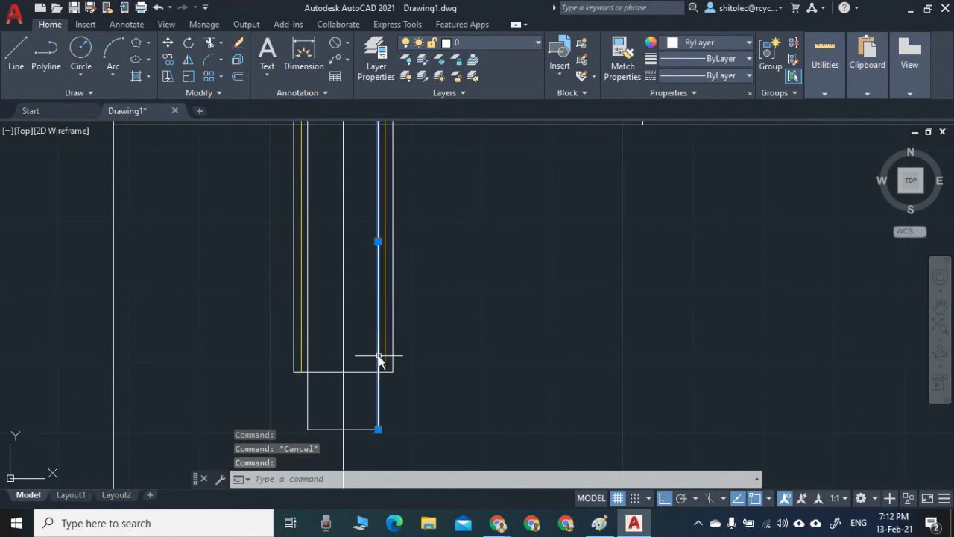
pyautogui.press('Escape')
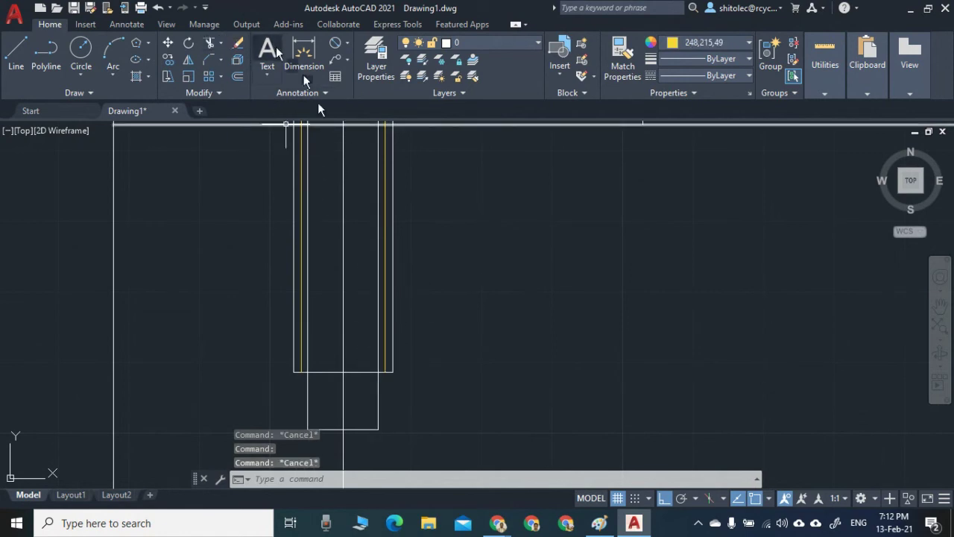
pyautogui.click(208, 44)
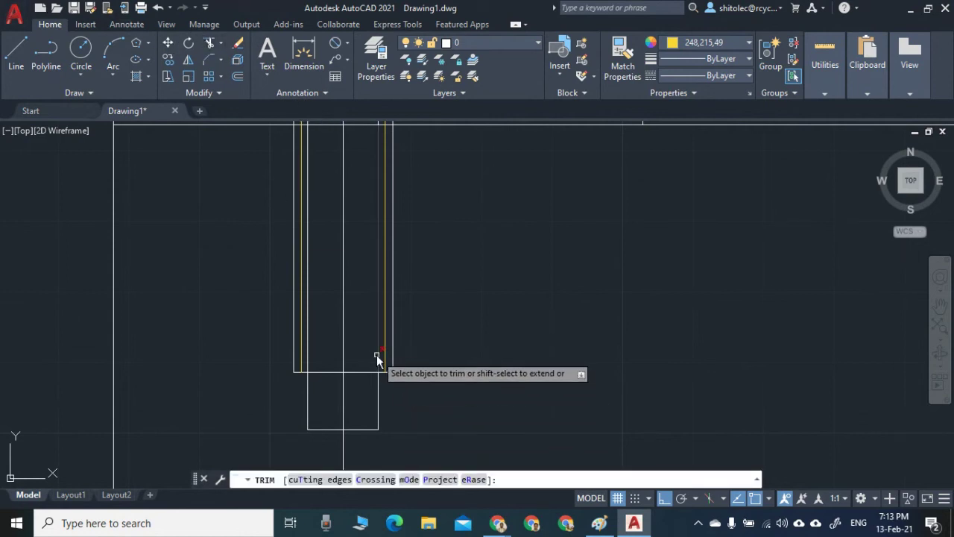
pyautogui.click(307, 364)
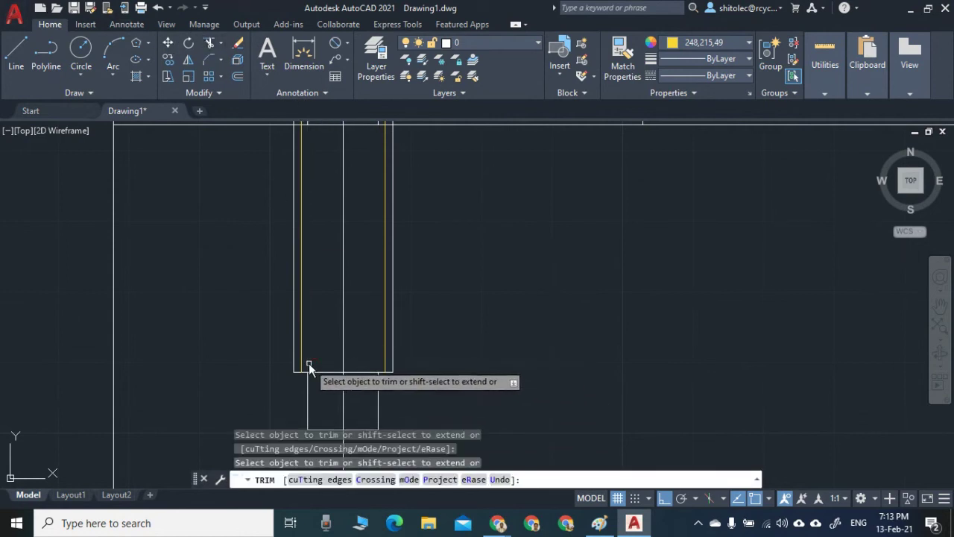
pyautogui.press('Escape')
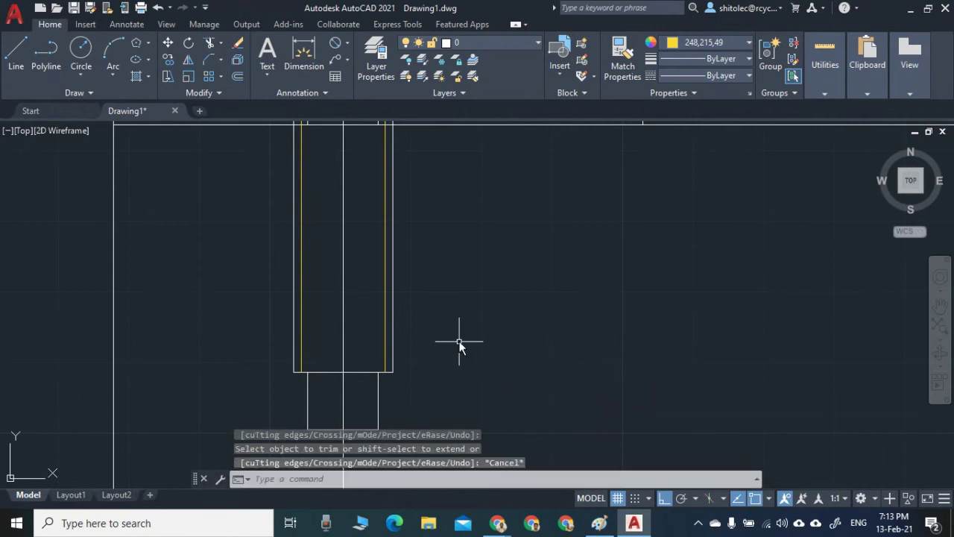
pyautogui.scroll(-2, 462, 339)
pyautogui.moveTo(520, 326); pyautogui.dragTo(502, 337, button='middle')
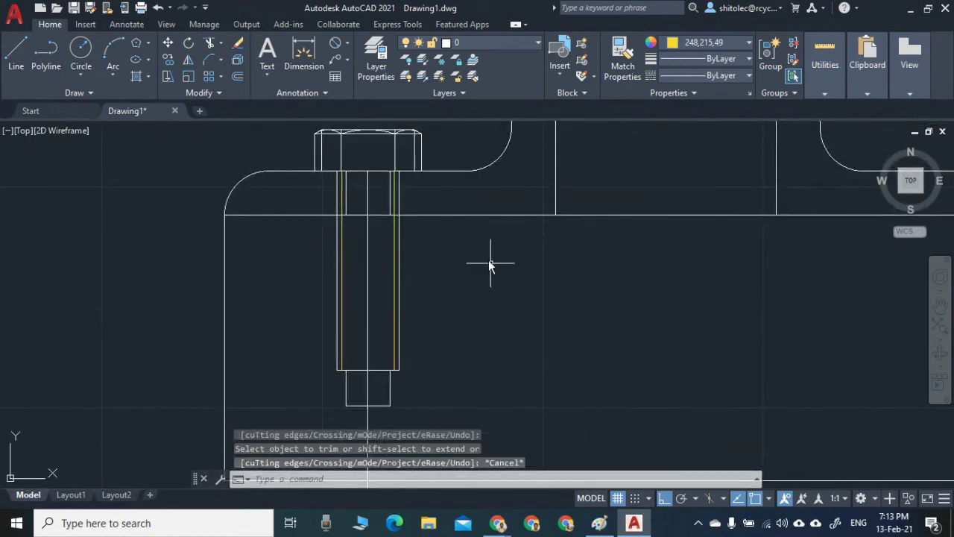
# Step: Delete the two short leftover lines under the capscrew head
pyautogui.click(389, 201)
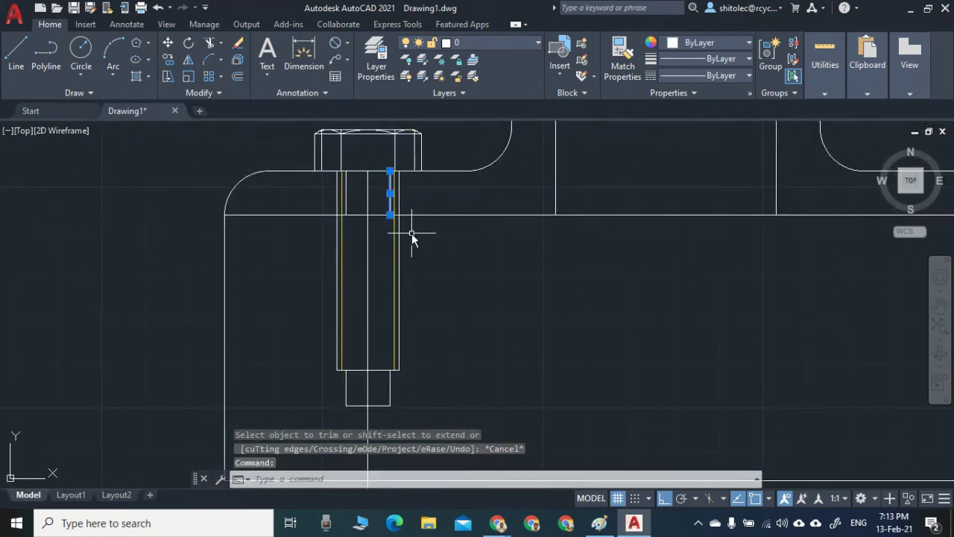
pyautogui.press('Delete')
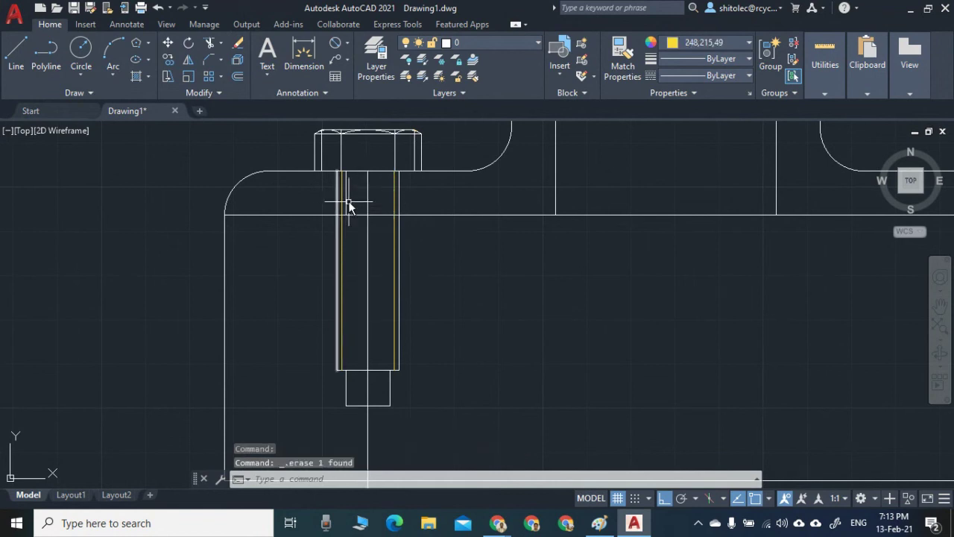
pyautogui.click(346, 199)
pyautogui.press('Delete')
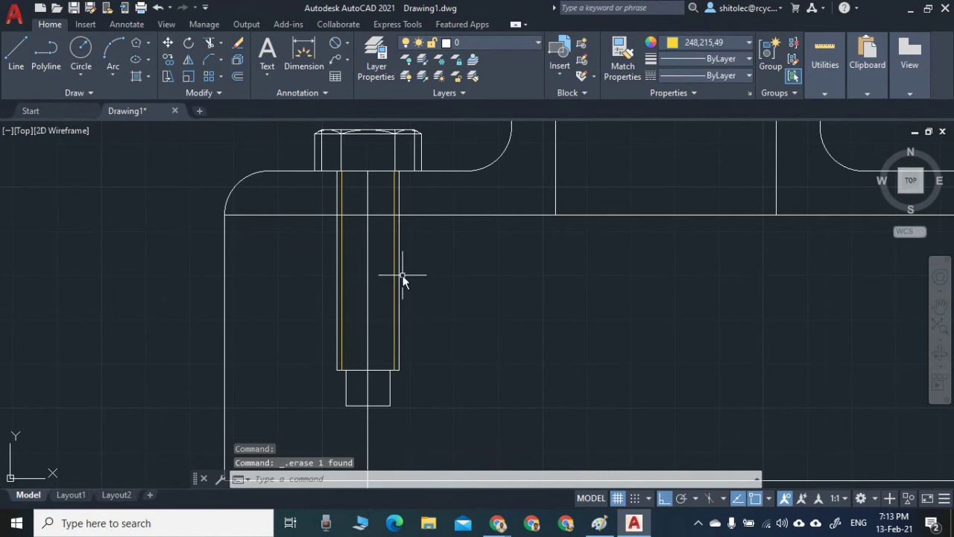
# Step: Set the capscrew's right thread and left shank lines to ByLayer colour, then start CHAMFER
pyautogui.click(395, 269)
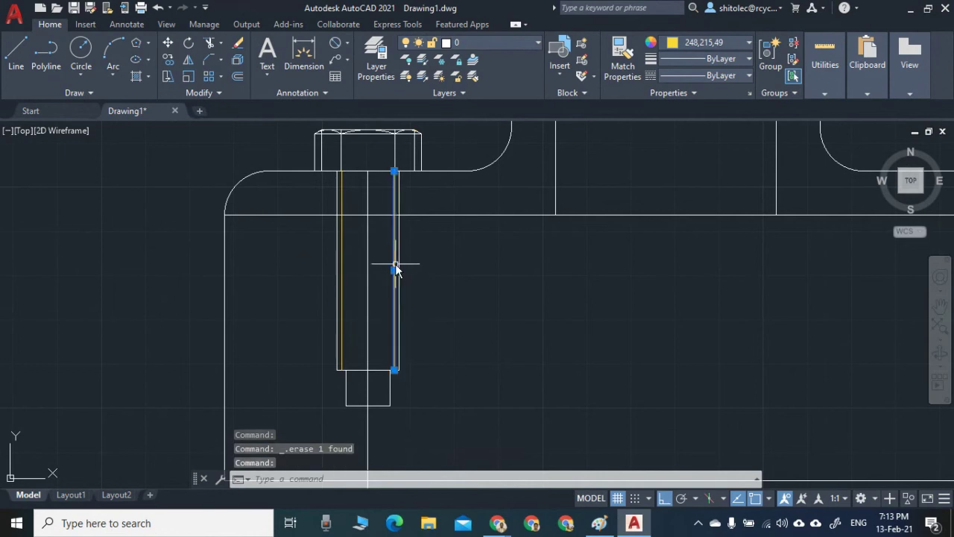
pyautogui.click(343, 275)
pyautogui.click(689, 46)
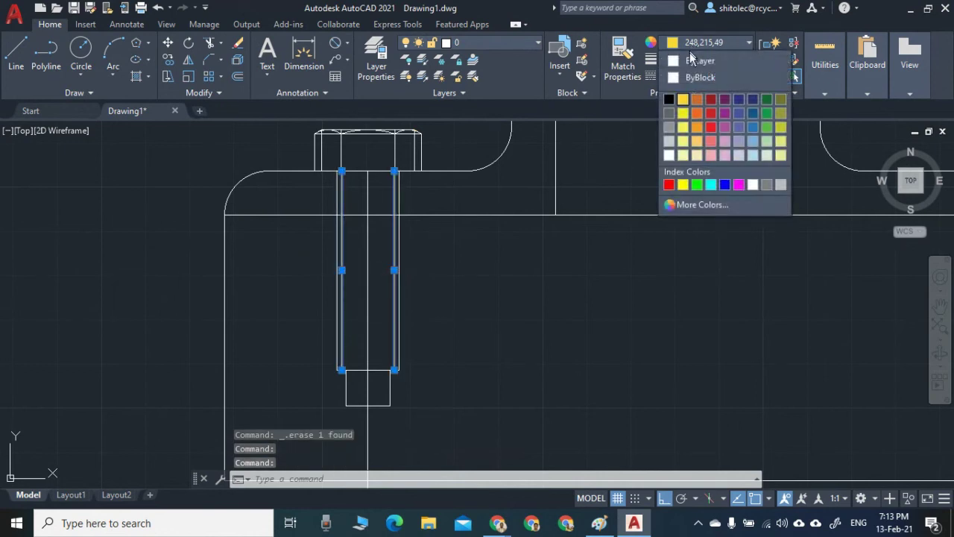
pyautogui.click(688, 63)
pyautogui.press('Escape')
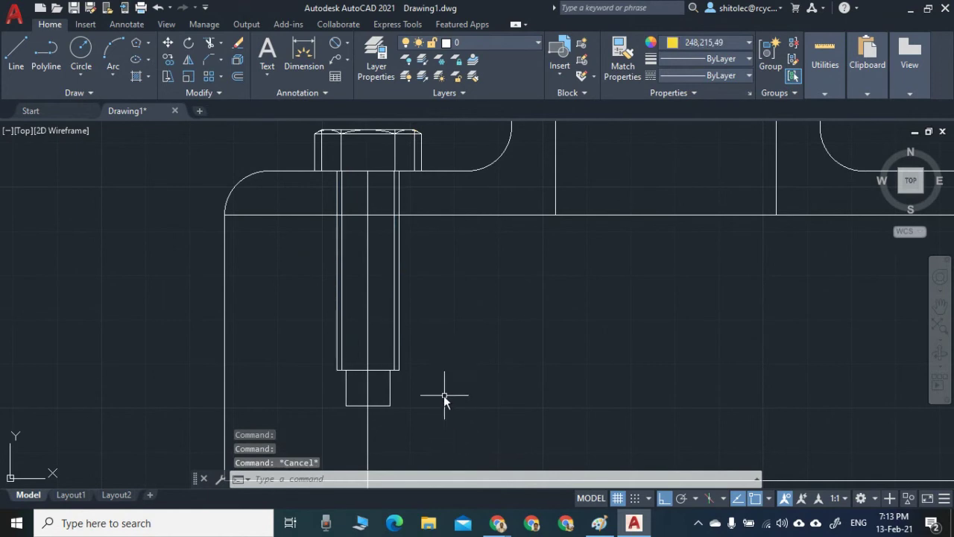
pyautogui.scroll(2, 441, 382)
pyautogui.scroll(2, 406, 375)
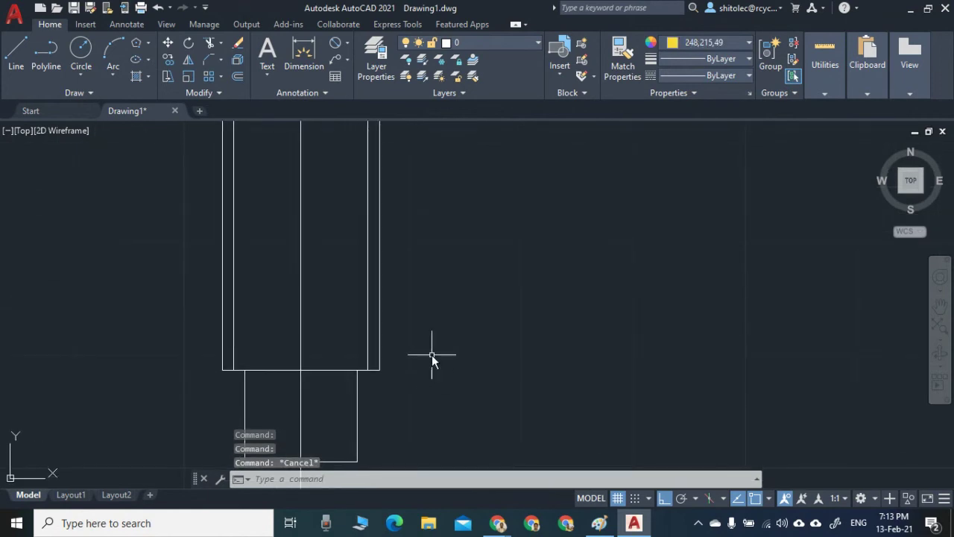
pyautogui.click(209, 59)
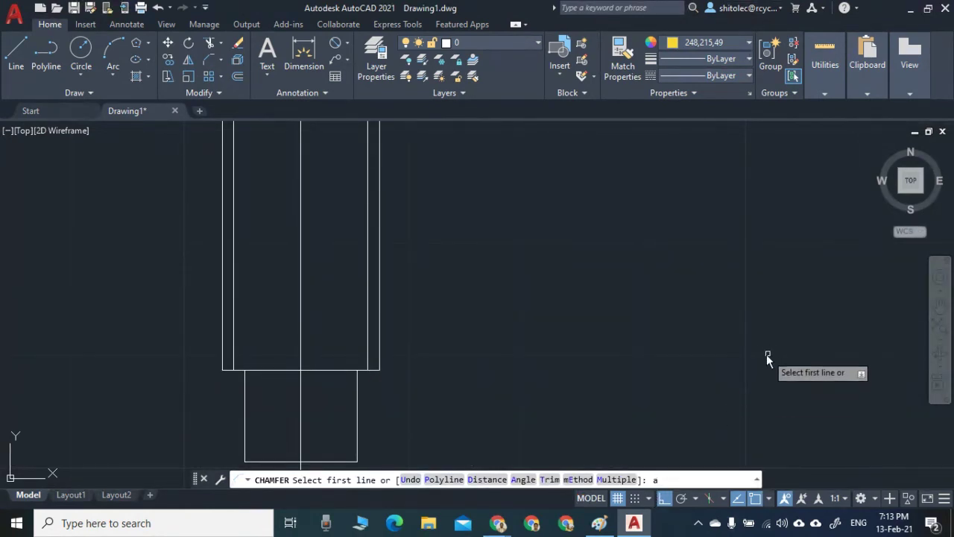
# Step: Chamfer both bottom corners of the shank at 45° using length-and-angle mode
pyautogui.write('a')
pyautogui.press('Return')
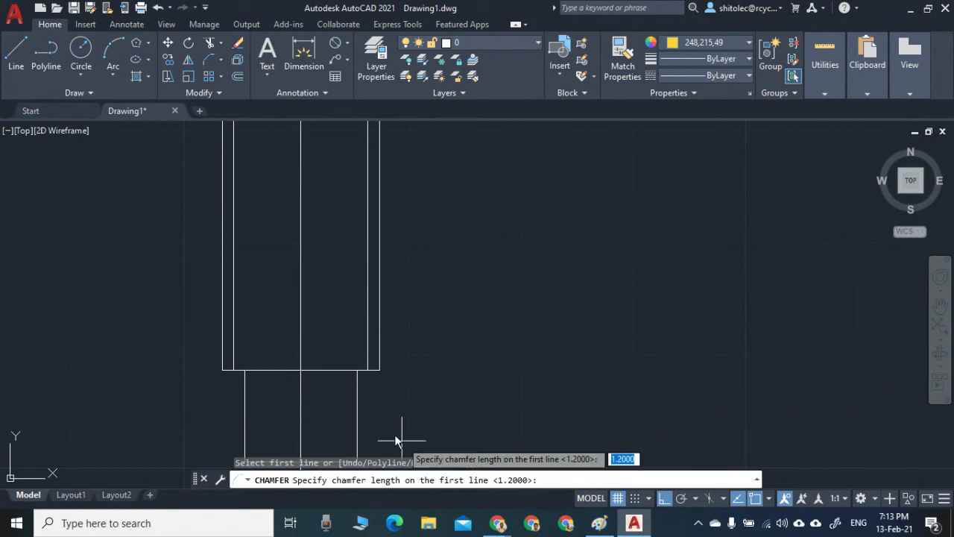
pyautogui.click(368, 370)
pyautogui.click(379, 370)
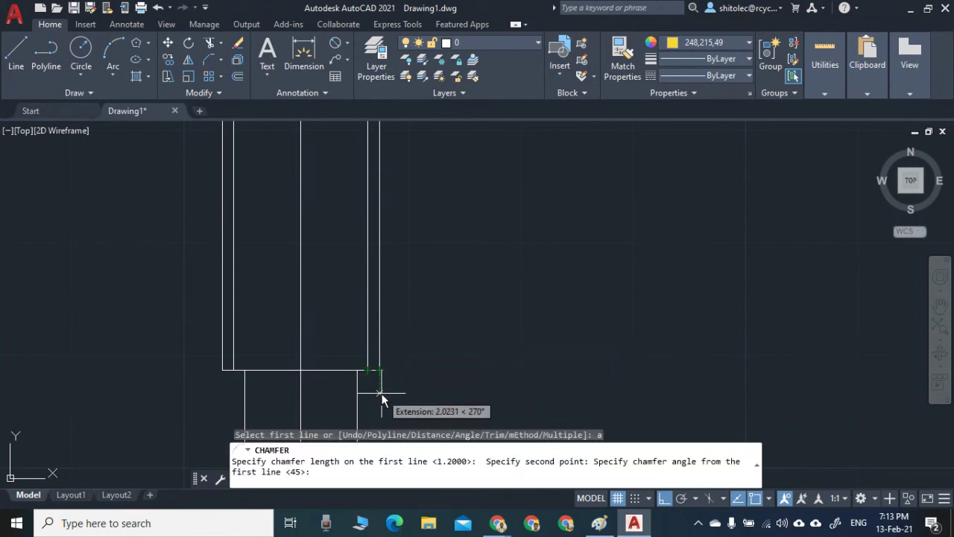
pyautogui.write('45')
pyautogui.press('Return')
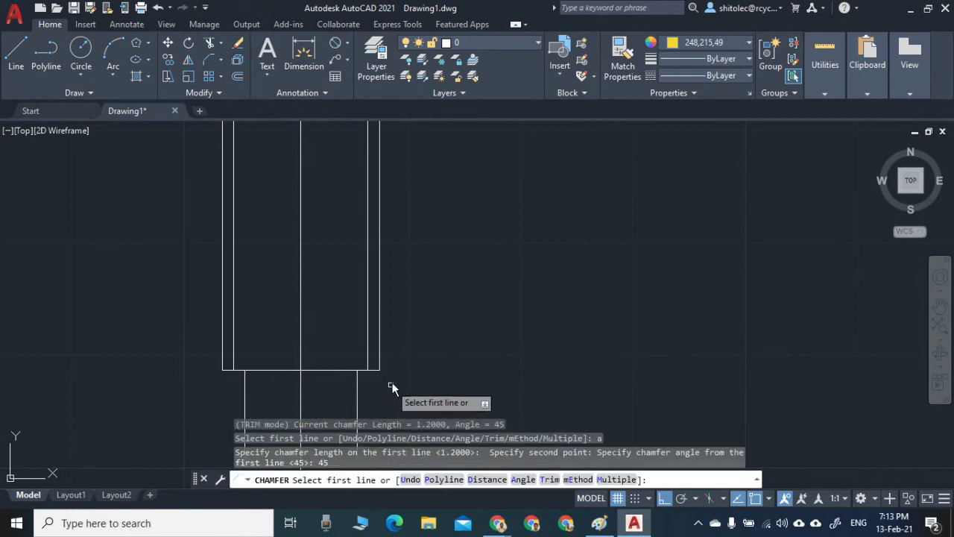
pyautogui.click(374, 368)
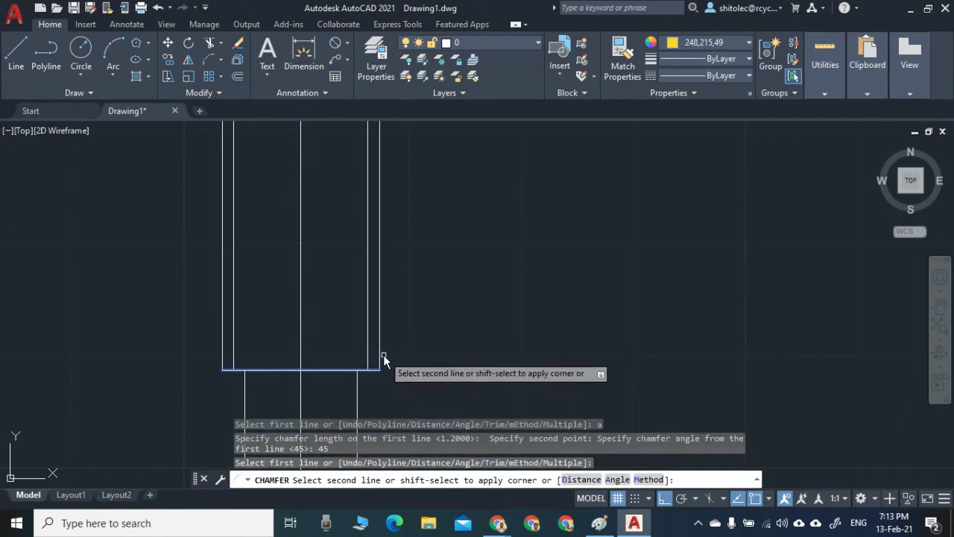
pyautogui.click(379, 353)
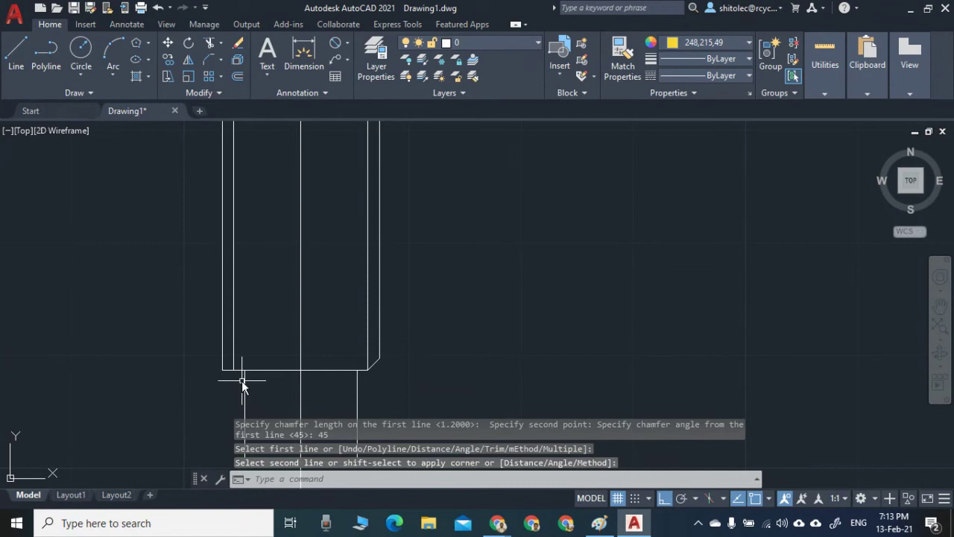
pyautogui.press('Return')
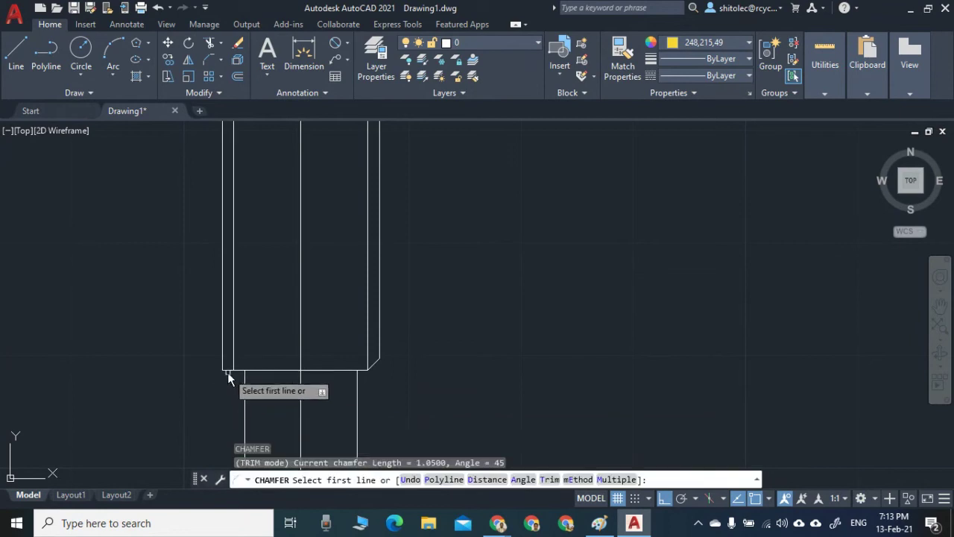
pyautogui.click(226, 365)
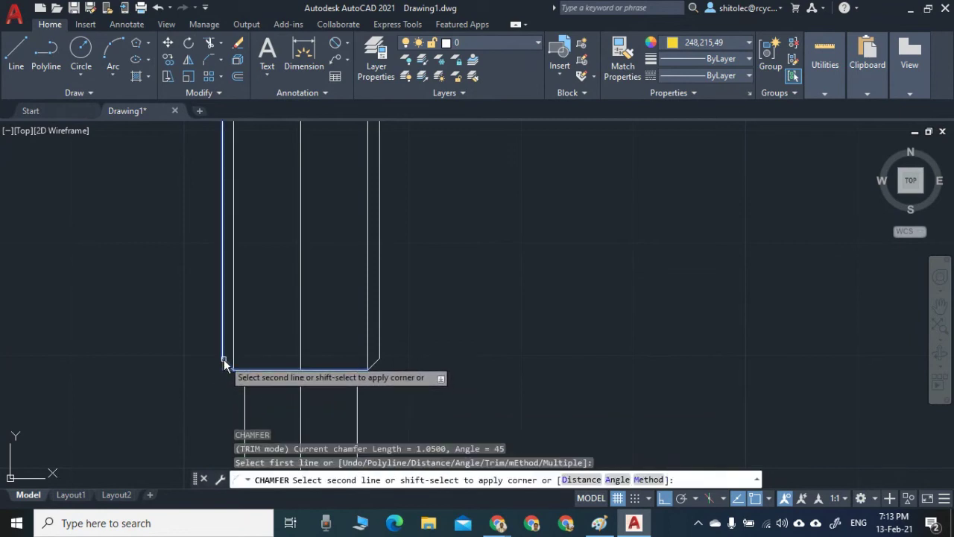
pyautogui.click(224, 363)
pyautogui.press('Escape')
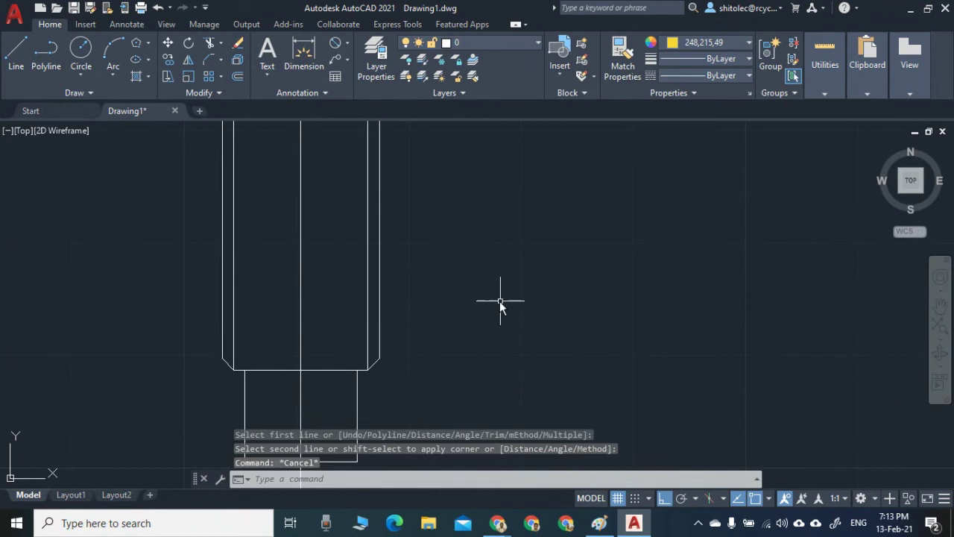
# Step: Draw a line across the shank between the chamfer ends and set it to ByLayer
pyautogui.click(16, 52)
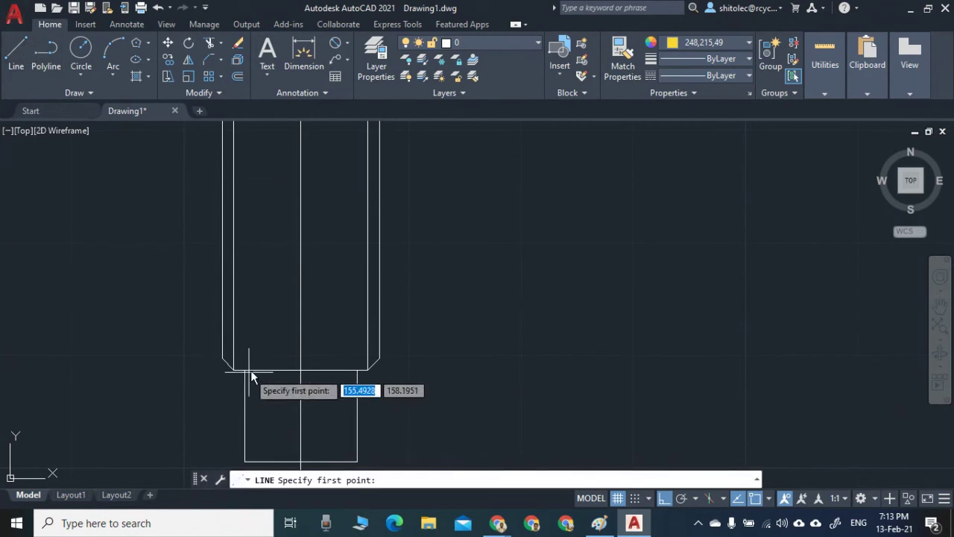
pyautogui.click(380, 358)
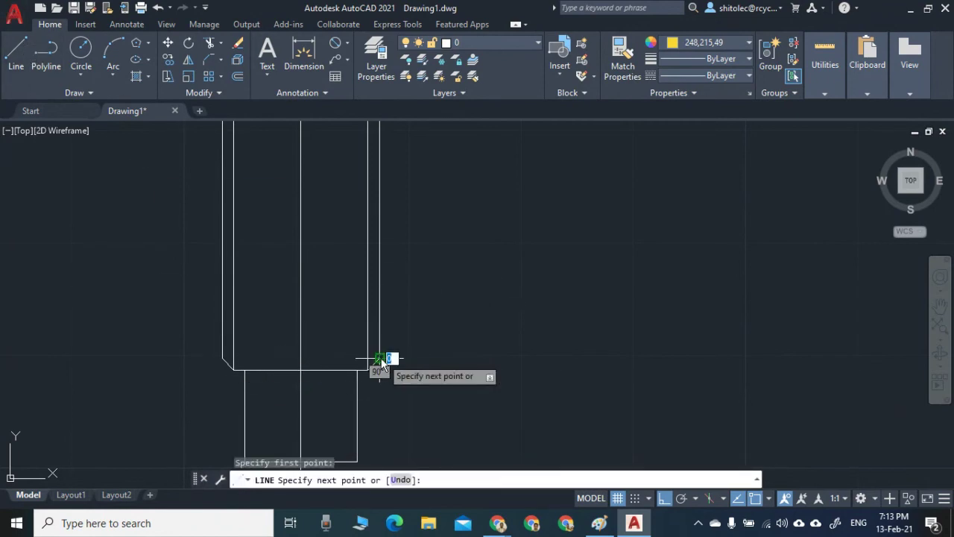
pyautogui.click(223, 358)
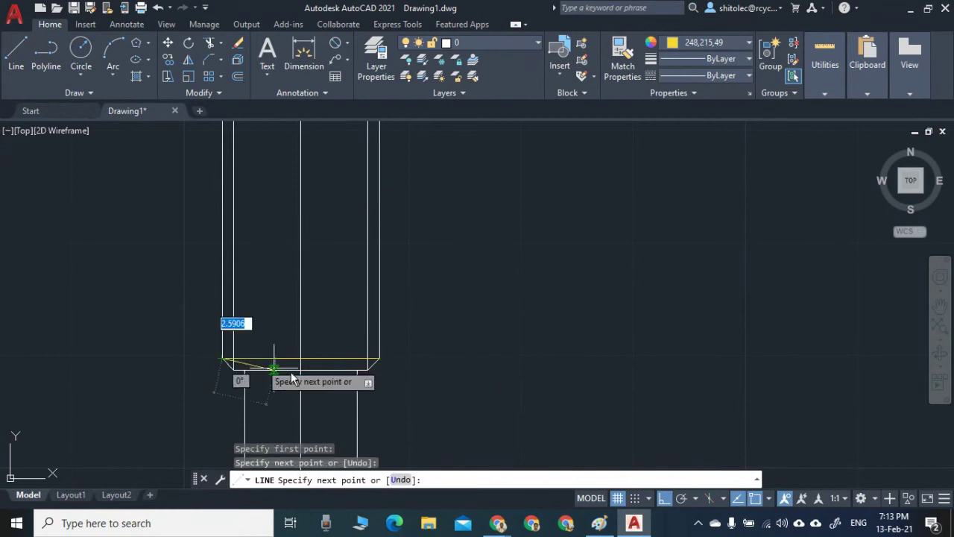
pyautogui.press('Escape')
pyautogui.click(337, 360)
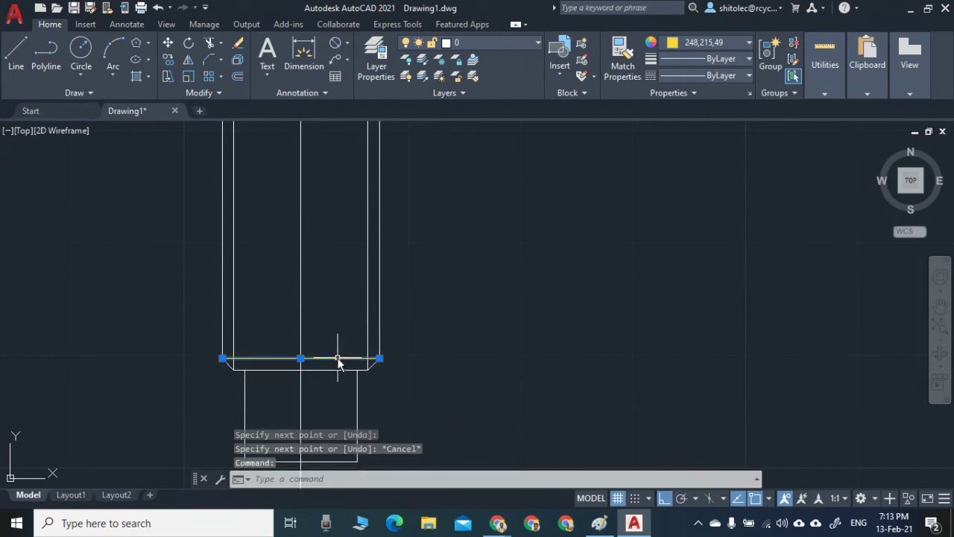
pyautogui.click(689, 46)
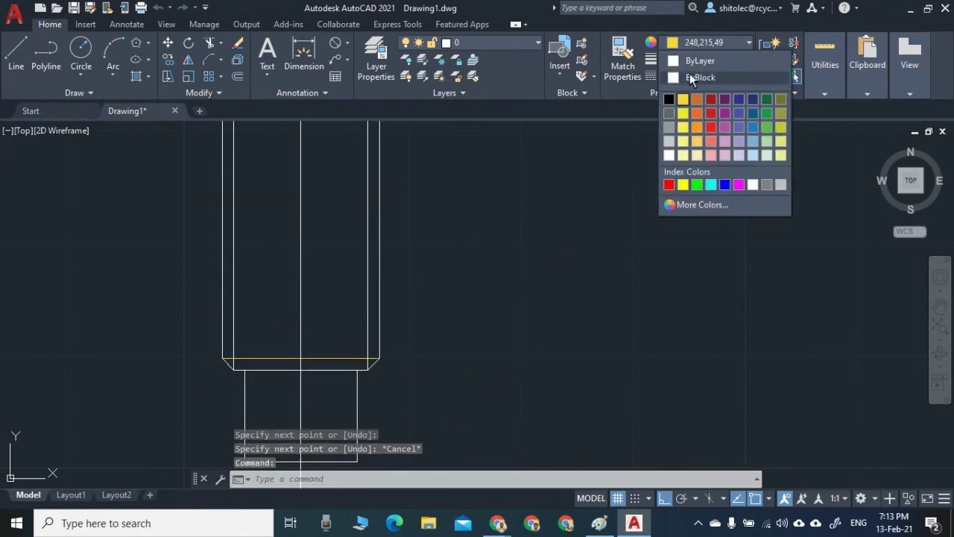
pyautogui.click(690, 61)
pyautogui.press('Escape')
pyautogui.scroll(-5, 570, 320)
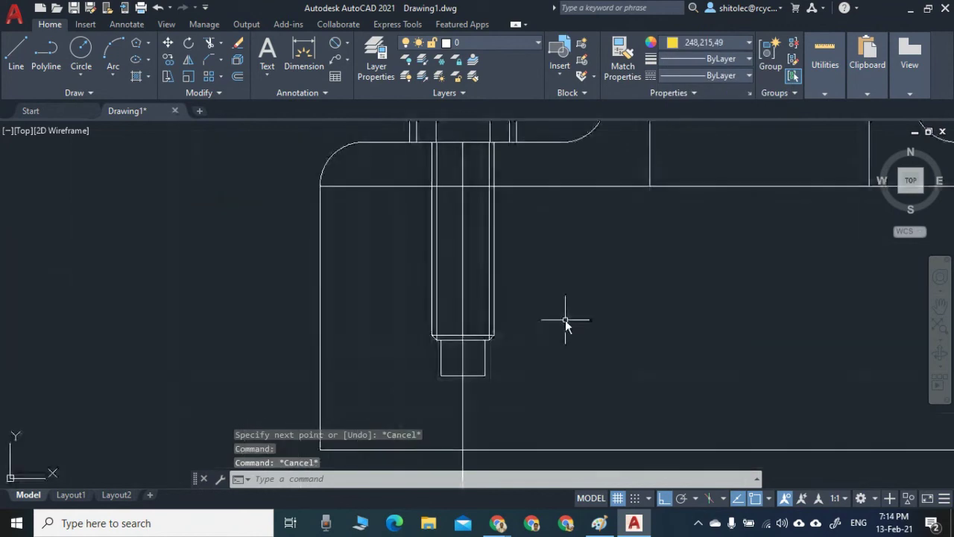
pyautogui.scroll(-1, 576, 322)
pyautogui.moveTo(591, 319); pyautogui.dragTo(494, 317, button='middle')
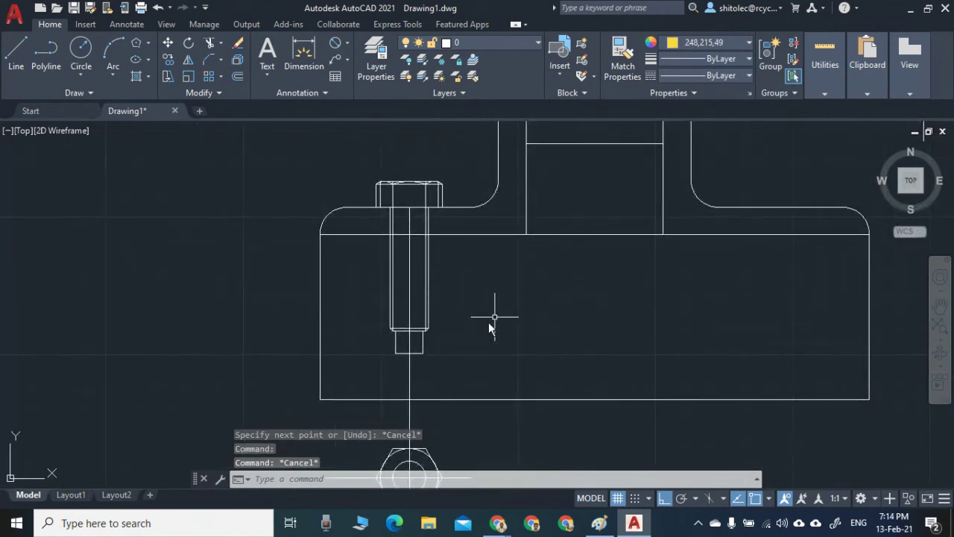
pyautogui.click(422, 341)
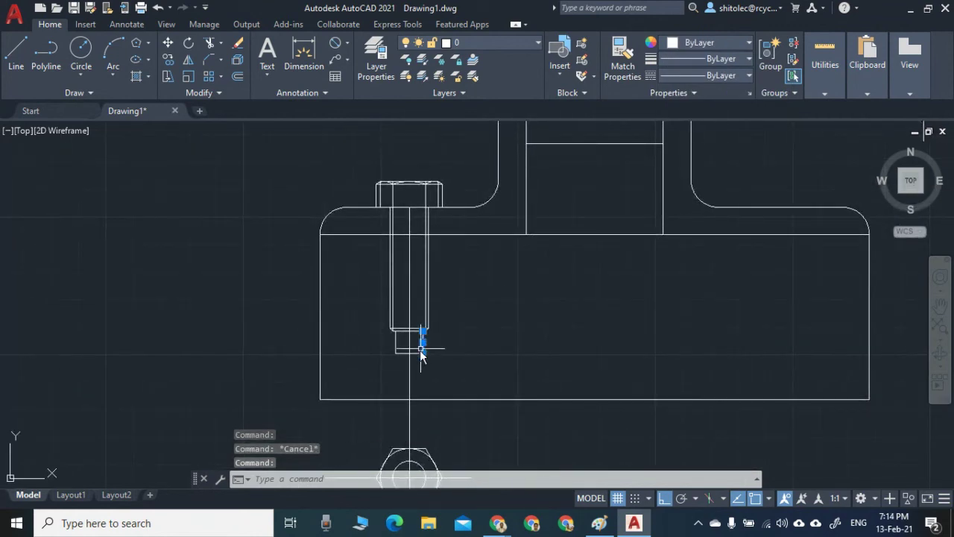
pyautogui.click(410, 353)
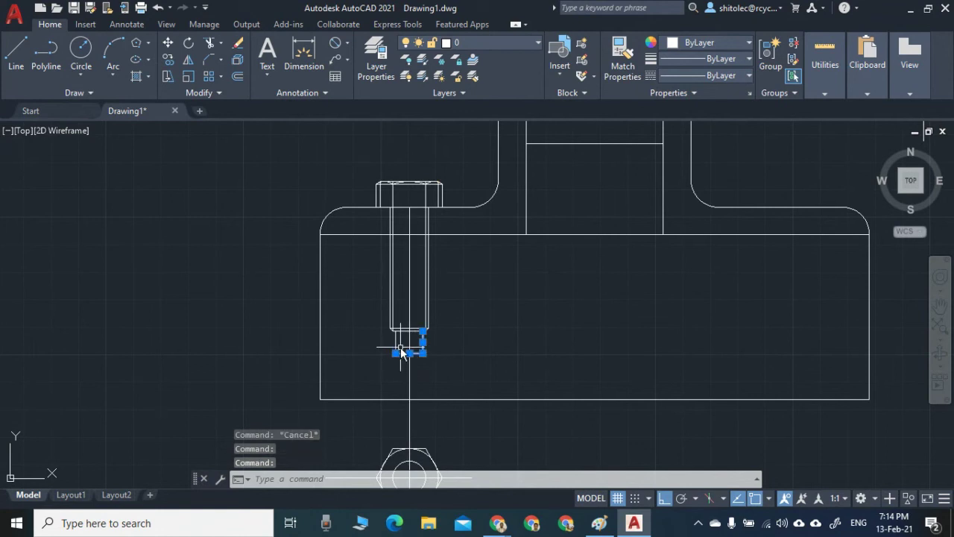
pyautogui.click(397, 344)
pyautogui.press('Escape')
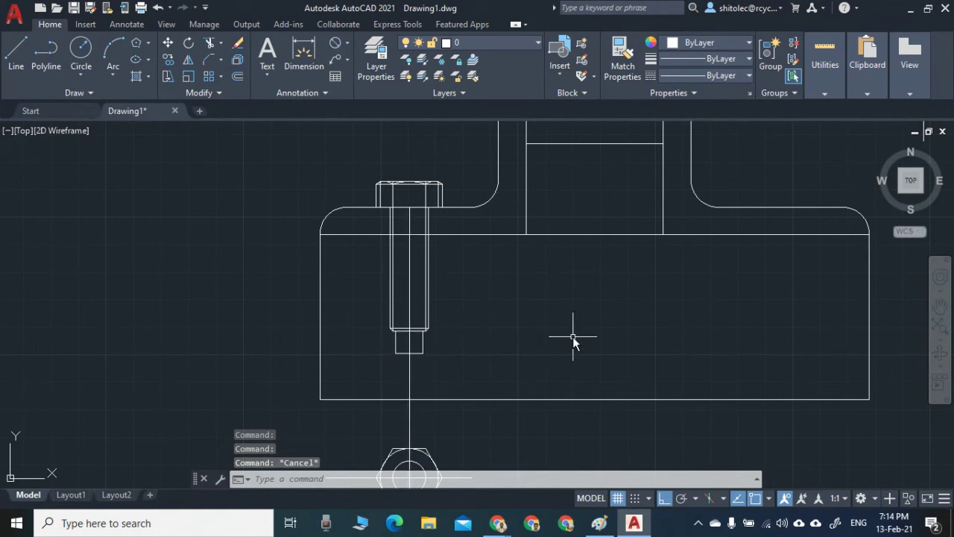
pyautogui.scroll(4, 425, 364)
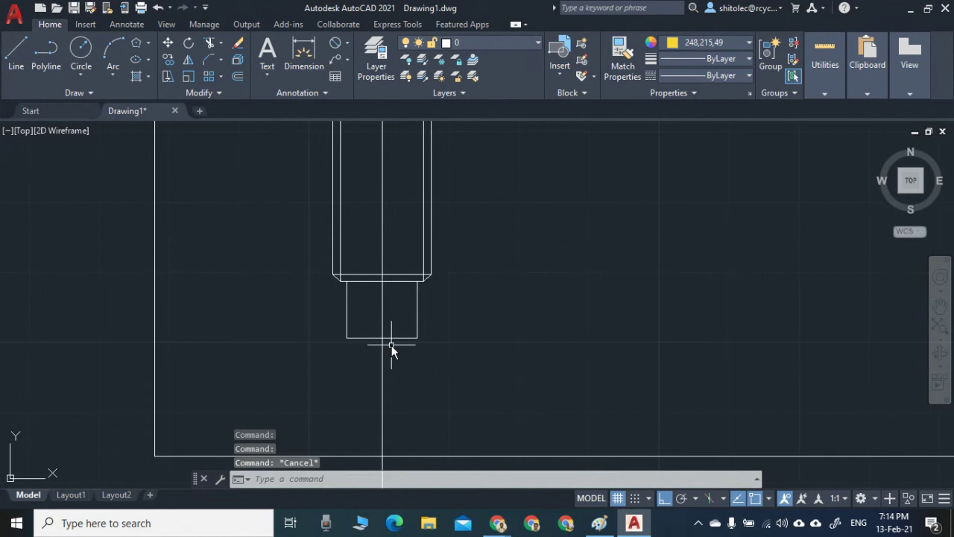
pyautogui.click(392, 338)
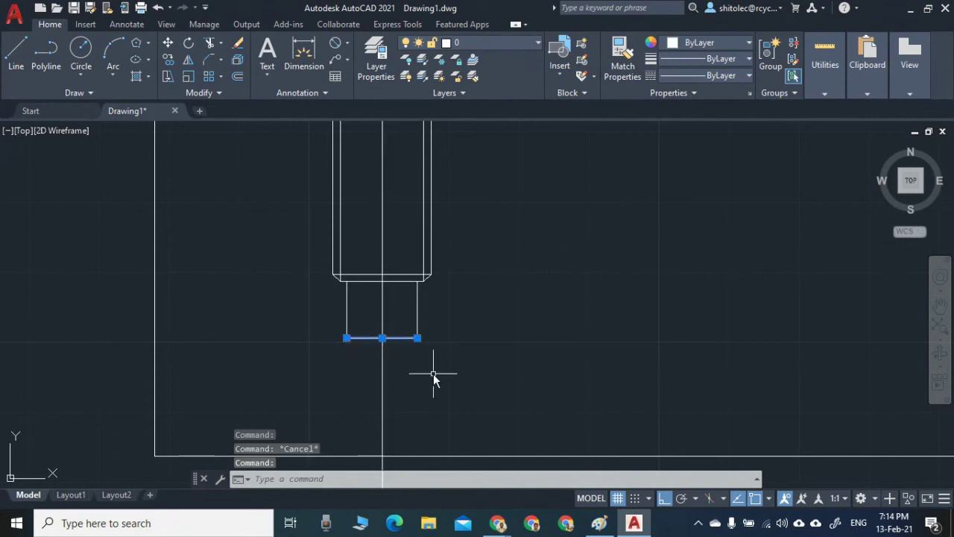
pyautogui.press('Escape')
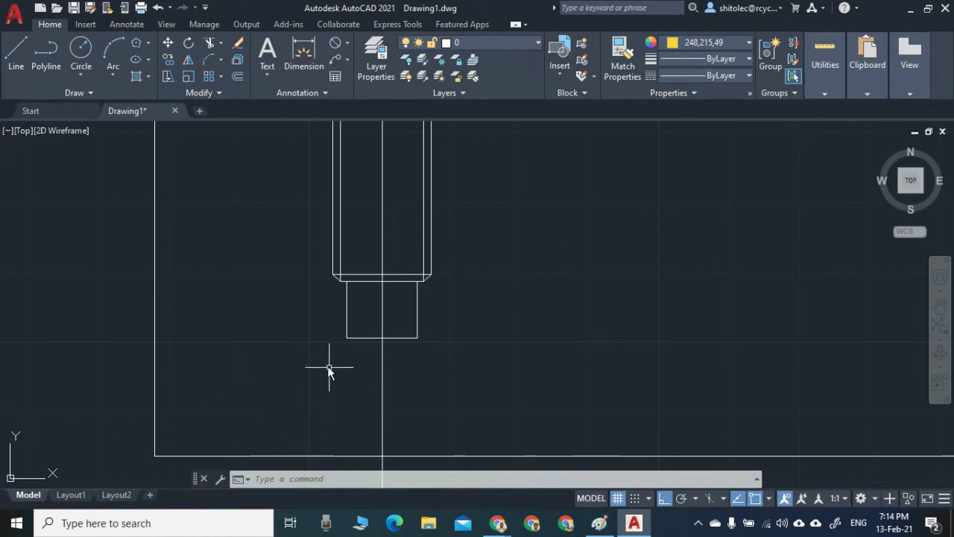
# Step: Draw a 10-unit line at -30° from the tip's bottom-left corner
pyautogui.click(13, 51)
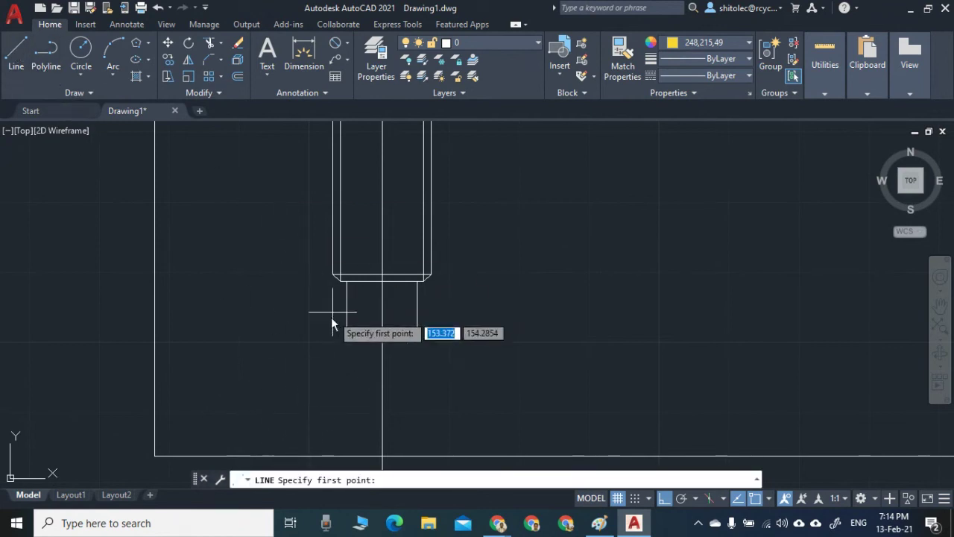
pyautogui.click(346, 339)
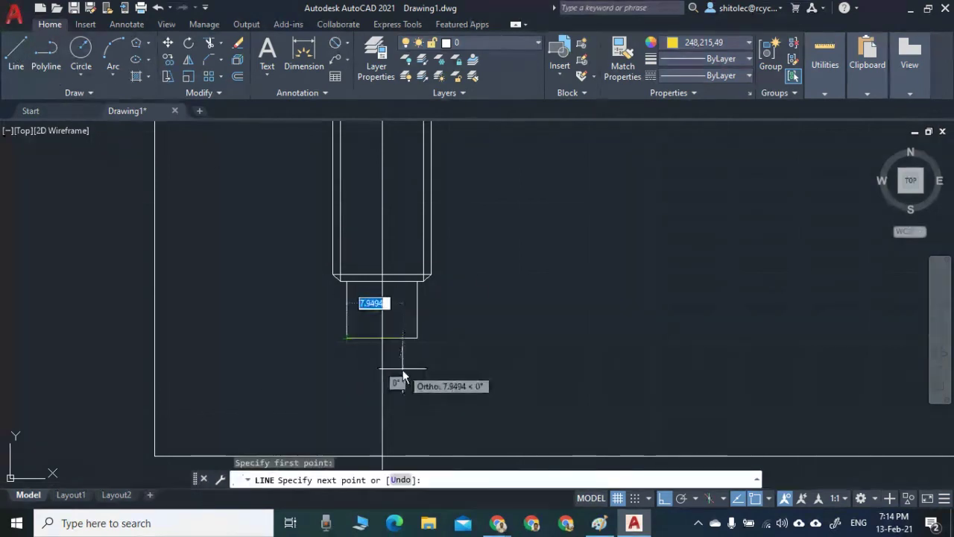
pyautogui.click(662, 498)
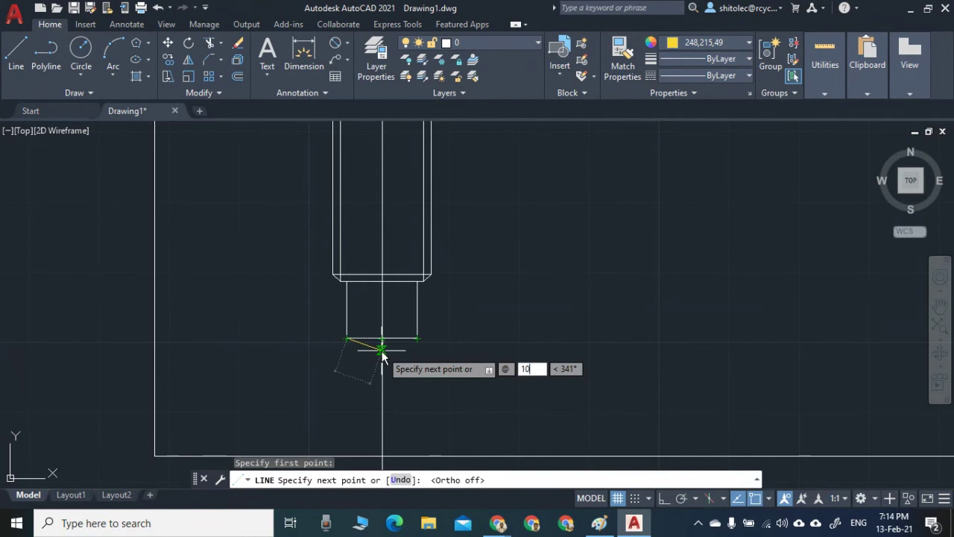
pyautogui.press('Tab')
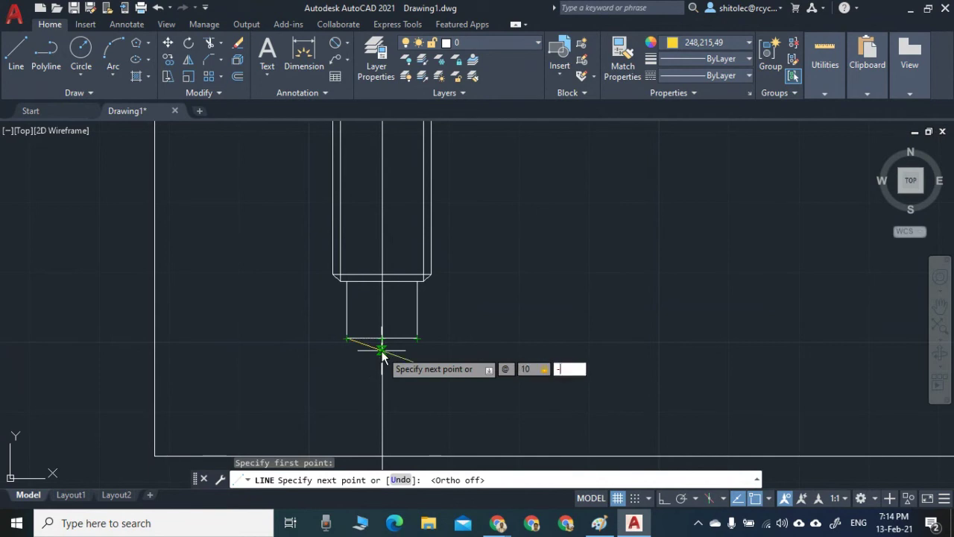
pyautogui.press('Return')
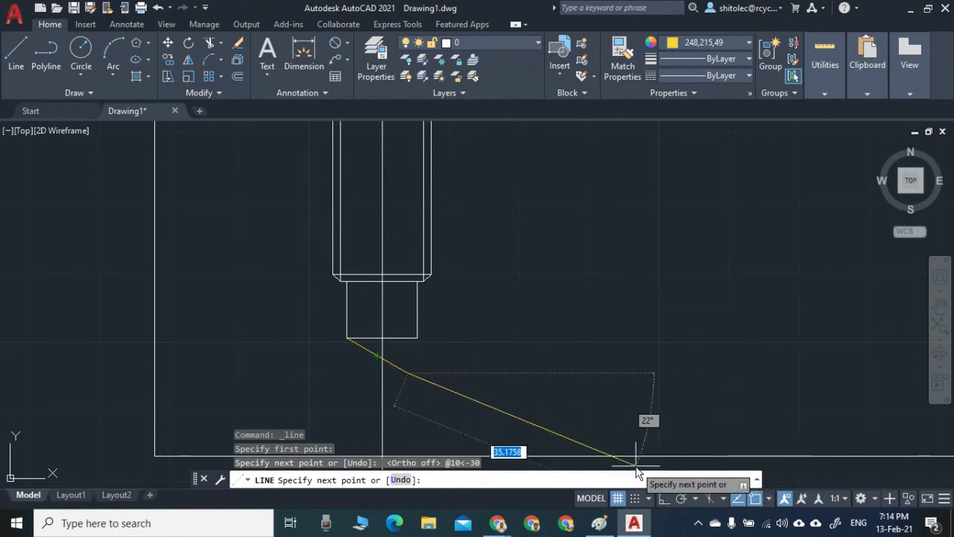
pyautogui.press('Escape')
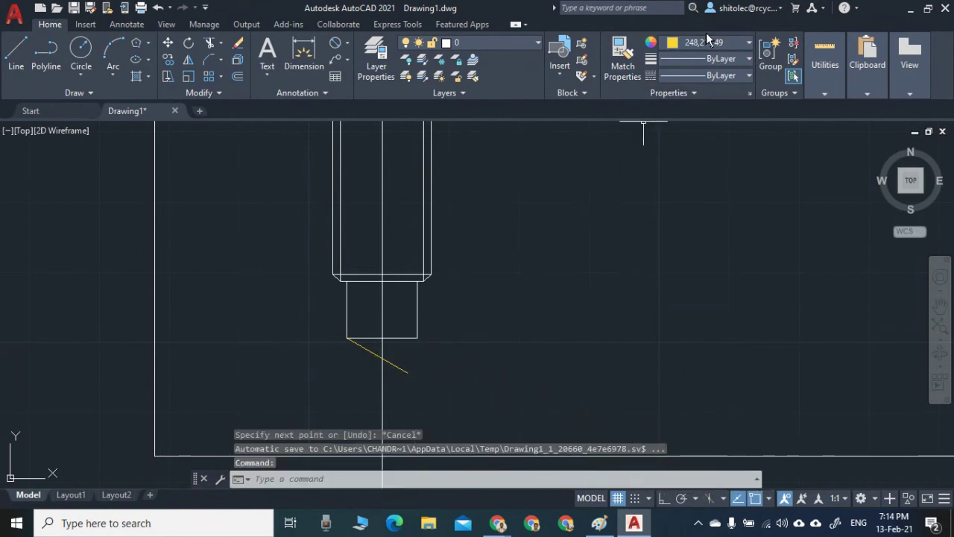
# Step: Set the current colour and the yellow diagonal tip line to ByLayer
pyautogui.click(706, 39)
pyautogui.click(689, 60)
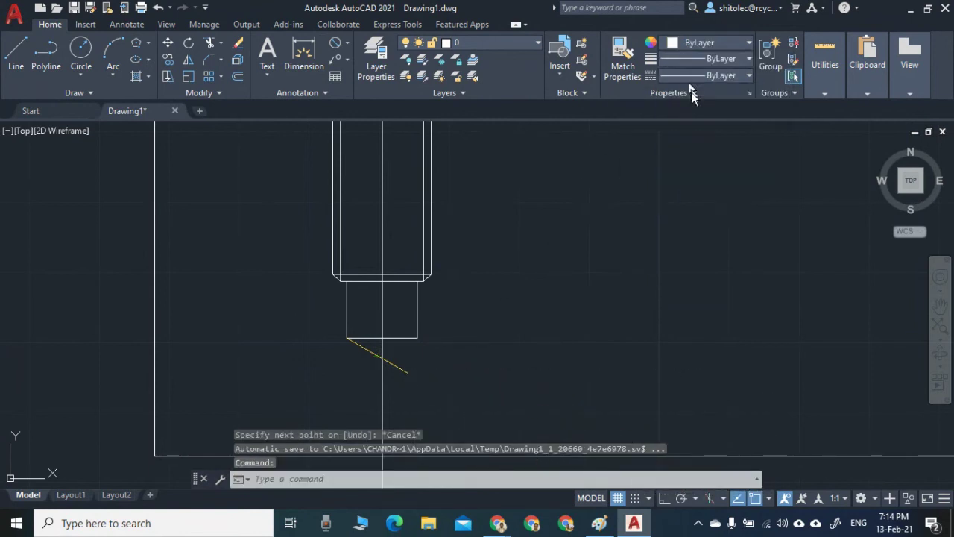
pyautogui.click(393, 365)
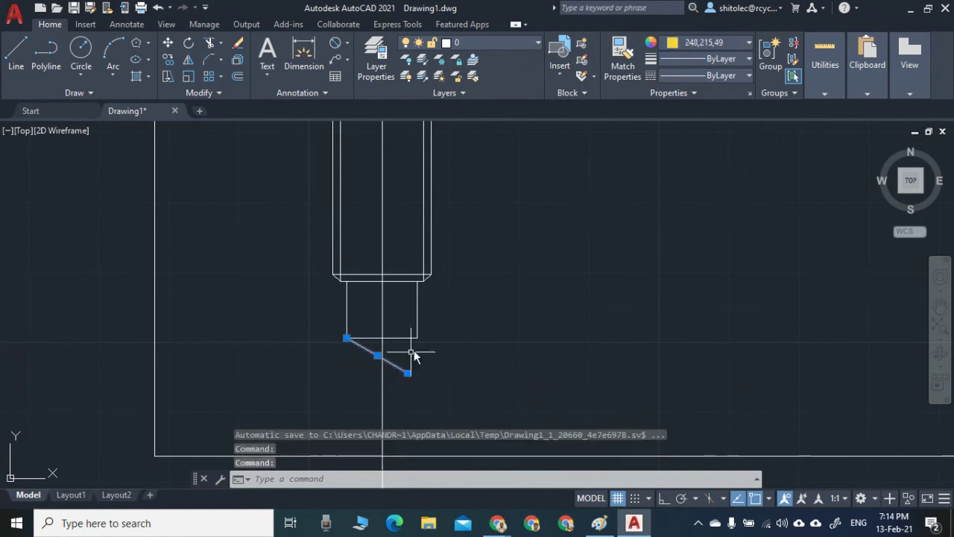
pyautogui.click(687, 46)
pyautogui.click(685, 63)
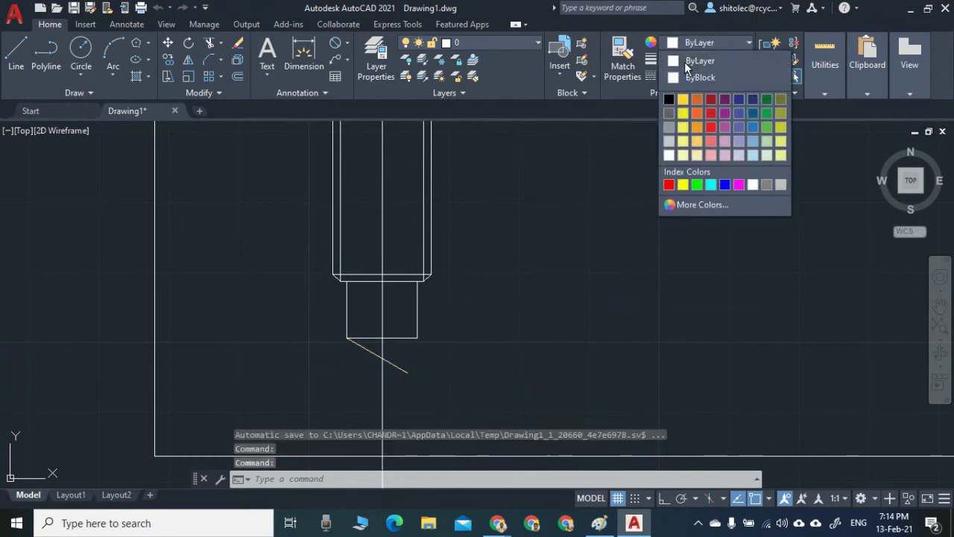
pyautogui.press('Escape')
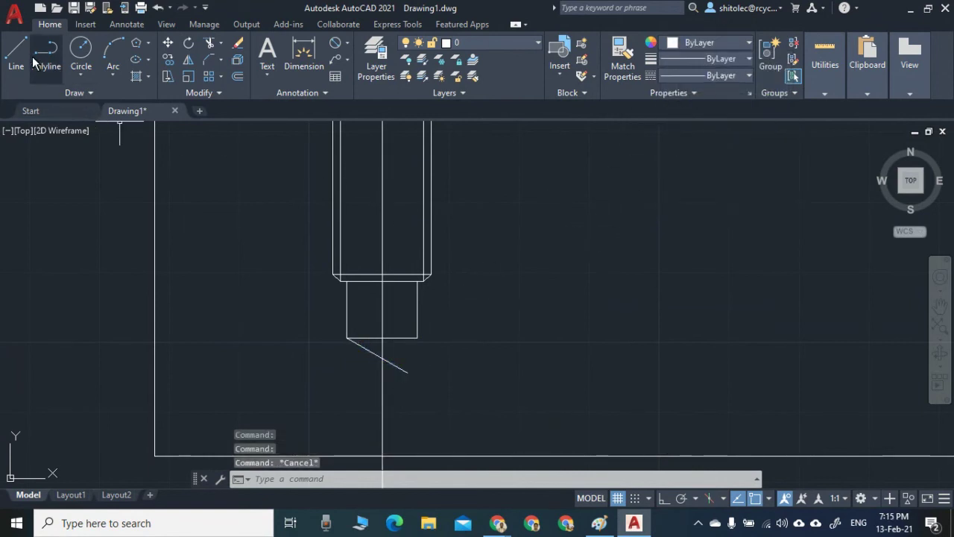
# Step: Draw a line from the diagonal's end to the rectangle corner and trim the overhang
pyautogui.click(15, 51)
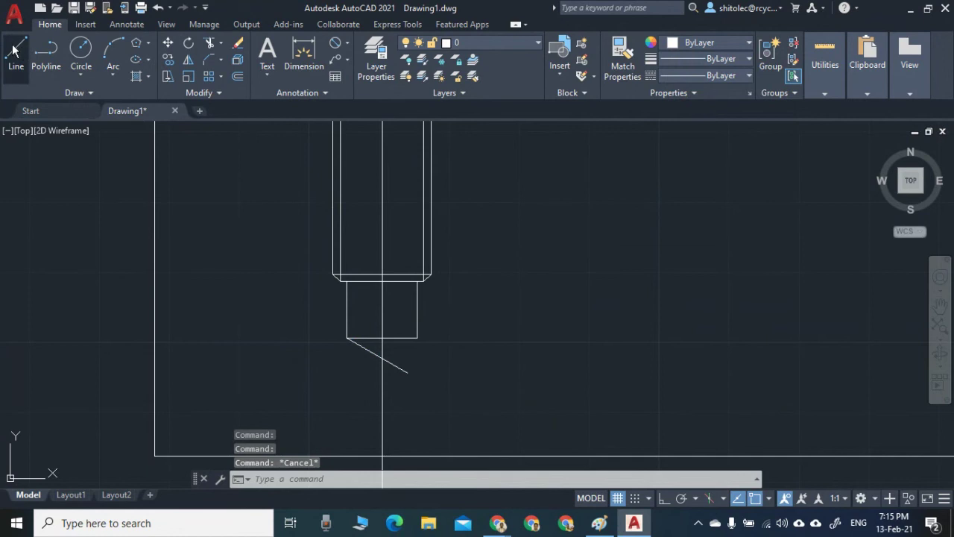
pyautogui.click(380, 359)
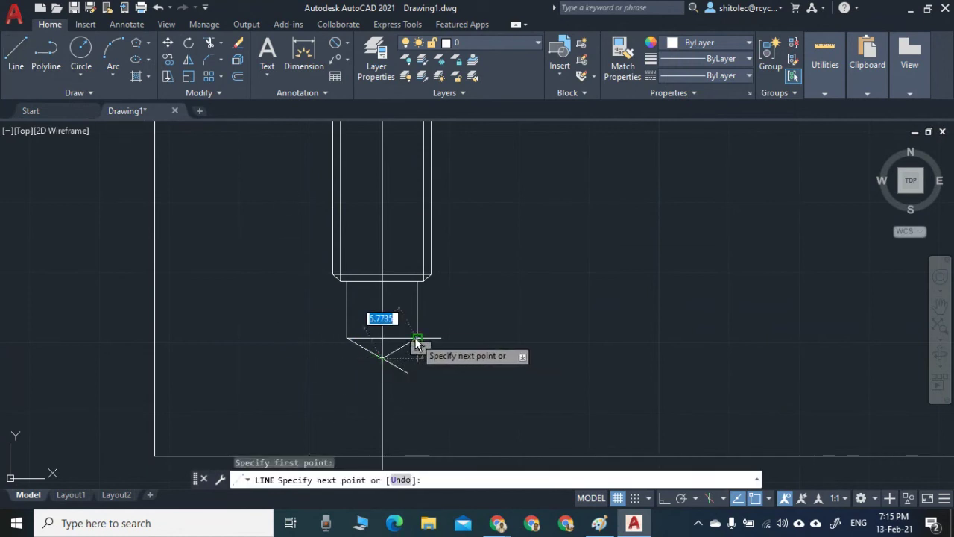
pyautogui.click(418, 339)
pyautogui.press('Escape')
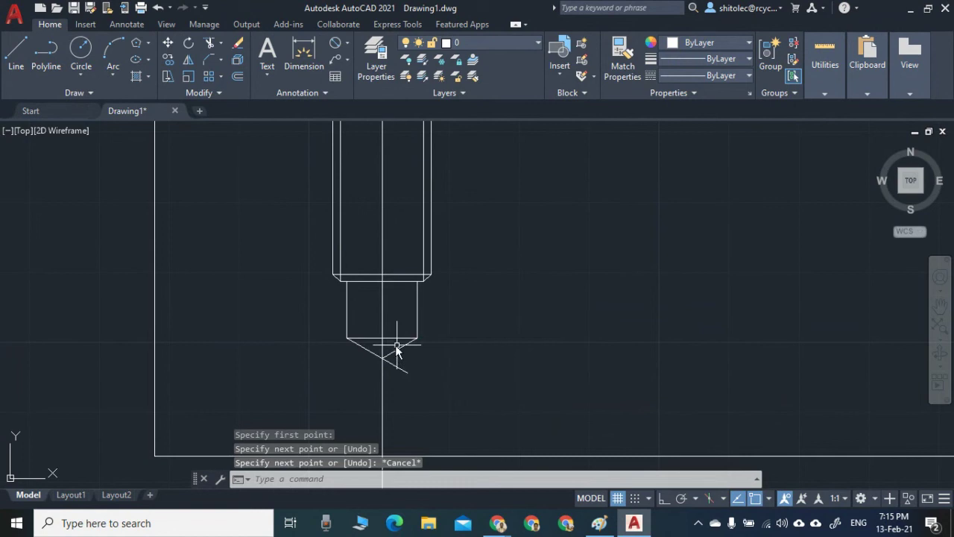
pyautogui.click(210, 41)
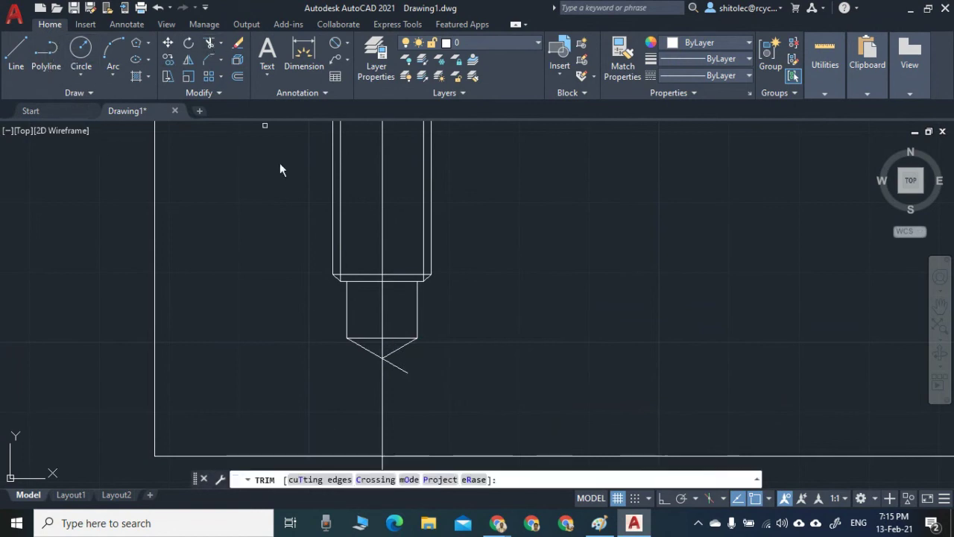
pyautogui.click(402, 367)
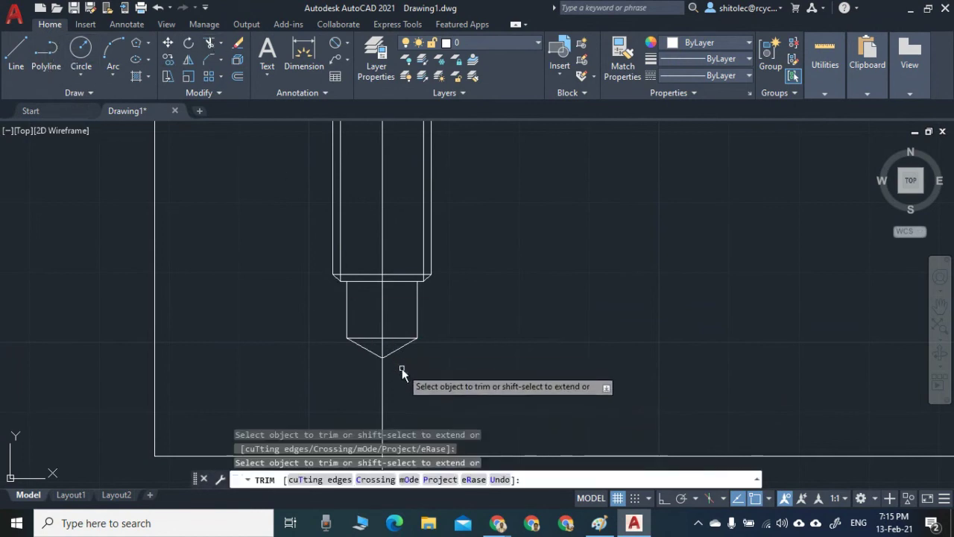
pyautogui.press('Escape')
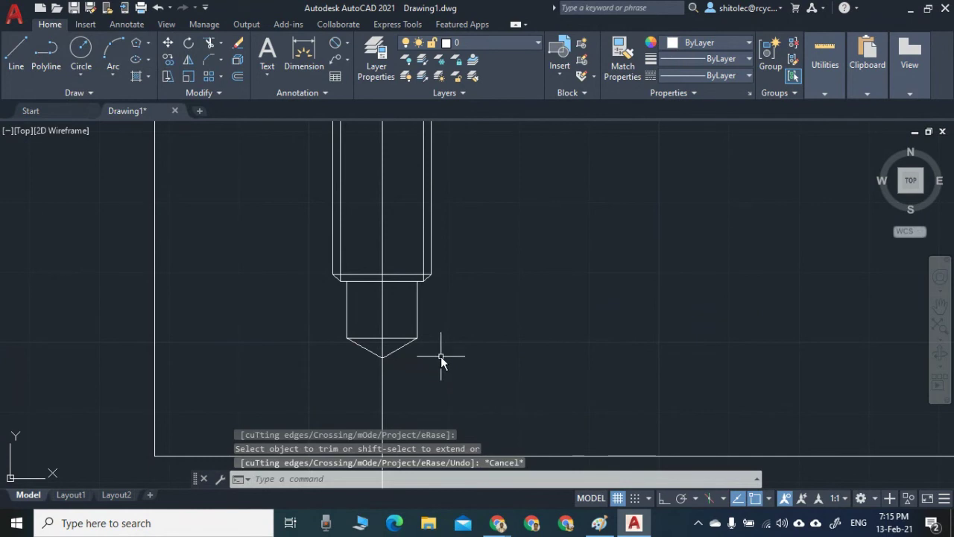
# Step: Give the vertical axis line through the left capscrew the CENTER linetype
pyautogui.scroll(-2, 441, 357)
pyautogui.scroll(-3, 432, 363)
pyautogui.moveTo(524, 351); pyautogui.dragTo(440, 219, button='middle')
pyautogui.click(377, 269)
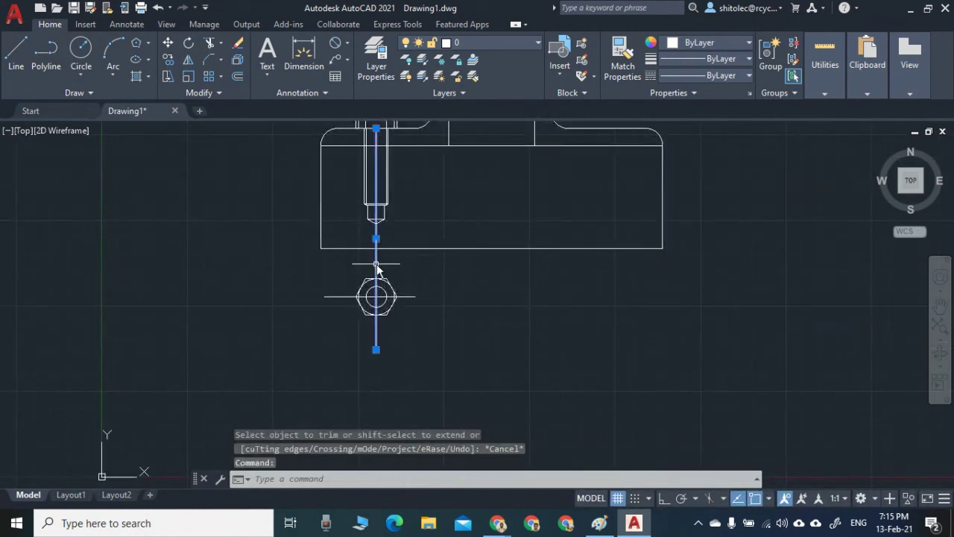
pyautogui.moveTo(460, 187); pyautogui.dragTo(454, 299, button='middle')
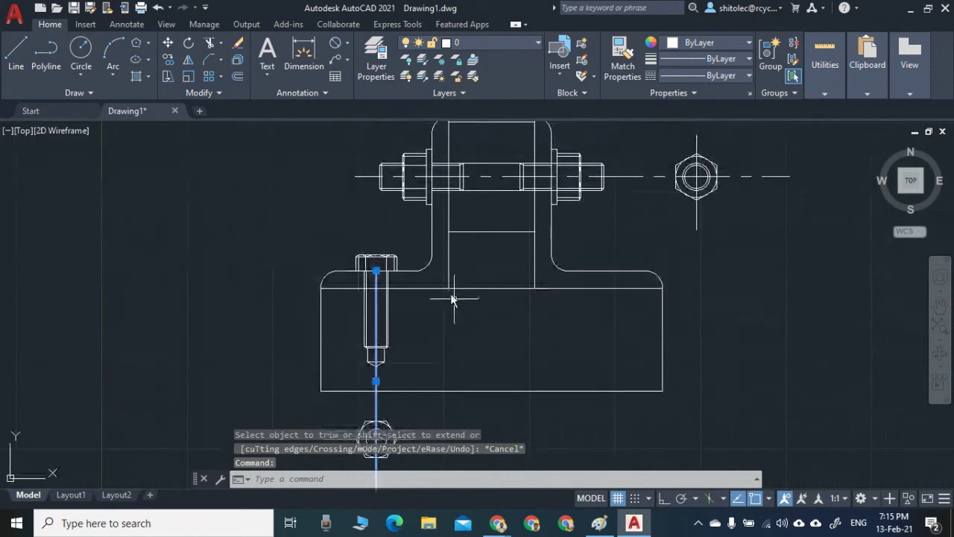
pyautogui.click(376, 271)
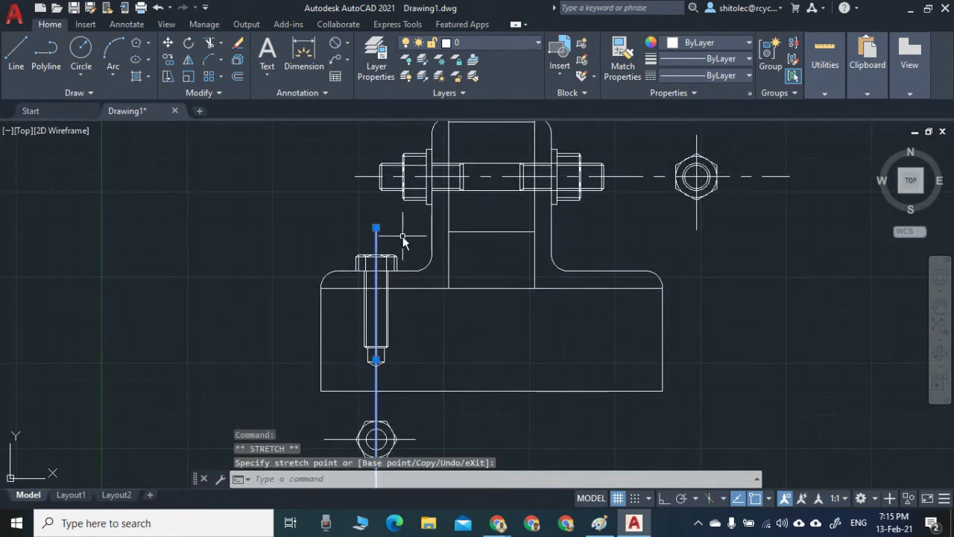
pyautogui.click(704, 76)
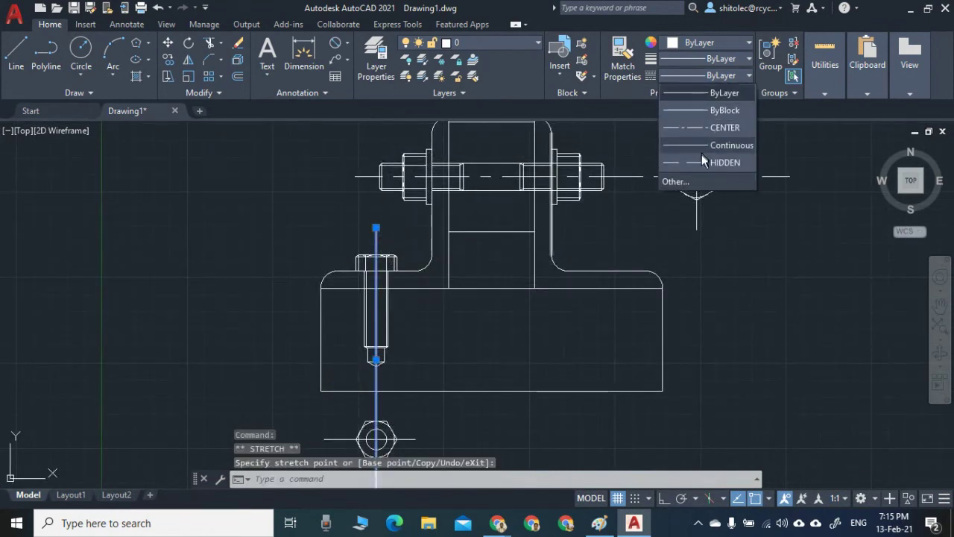
pyautogui.click(702, 129)
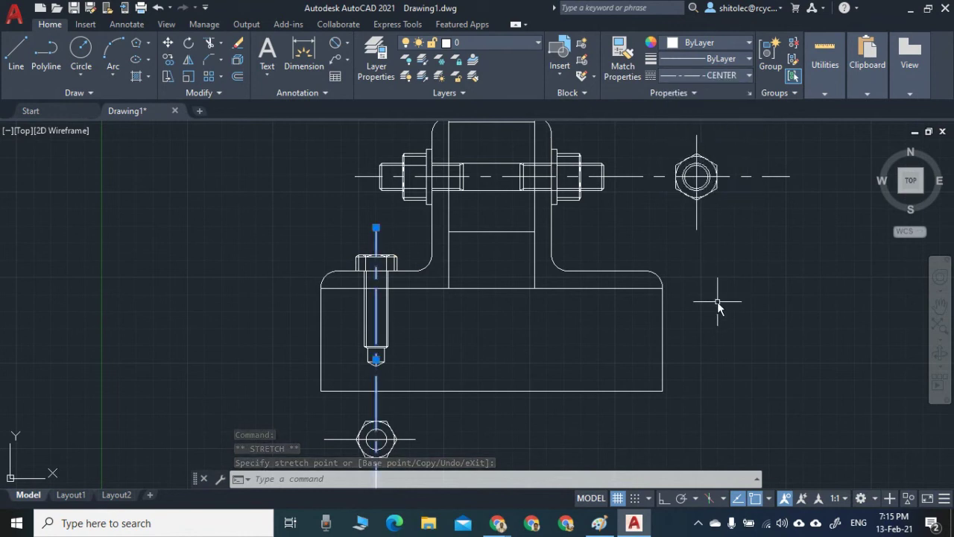
pyautogui.press('Escape')
pyautogui.scroll(-2, 710, 304)
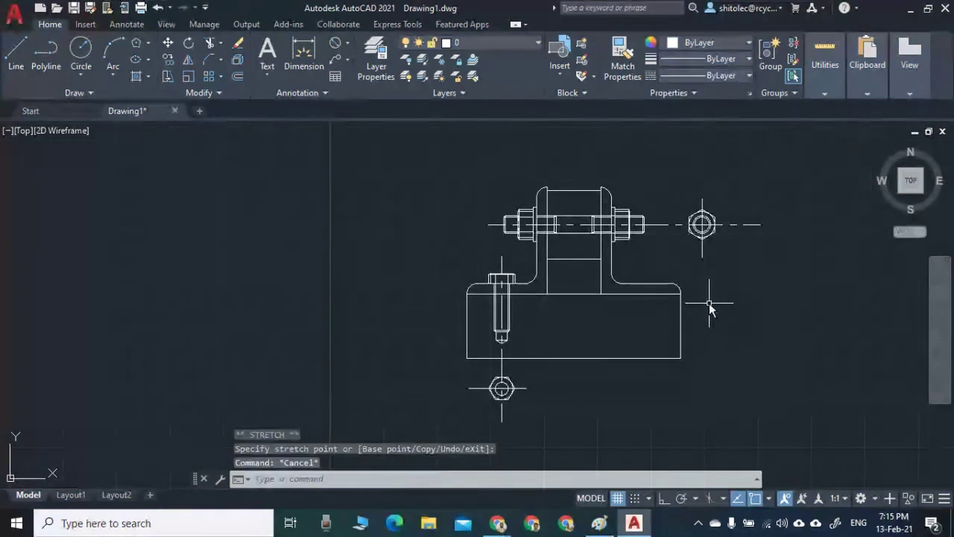
pyautogui.moveTo(732, 318); pyautogui.dragTo(573, 318, button='middle')
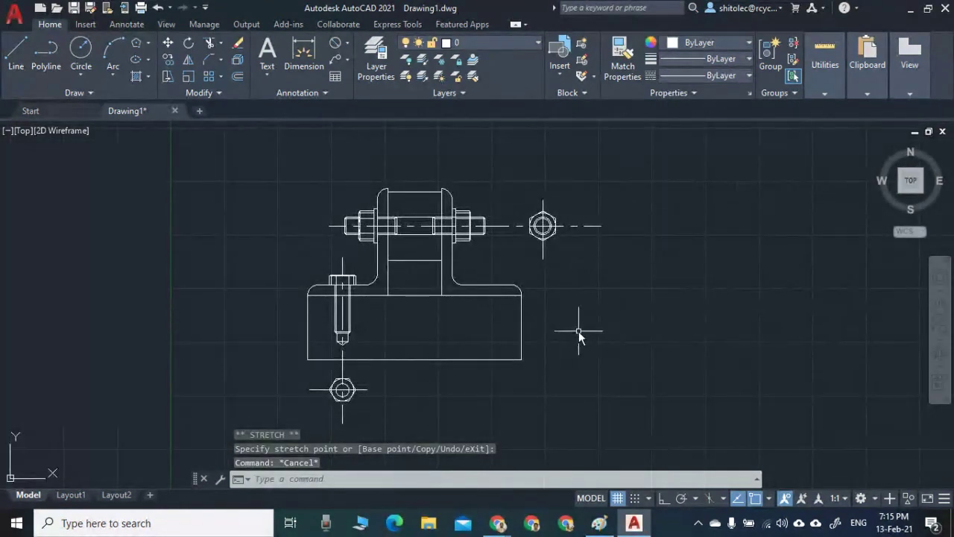
pyautogui.scroll(2, 578, 330)
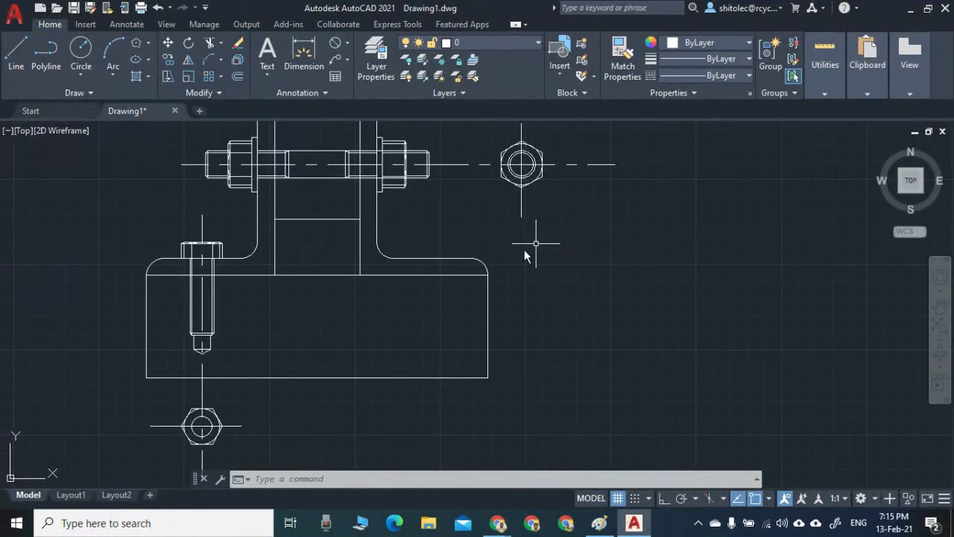
# Step: Mirror the left capscrew about a vertical axis through the bracket midpoint, keeping the original
pyautogui.click(235, 354)
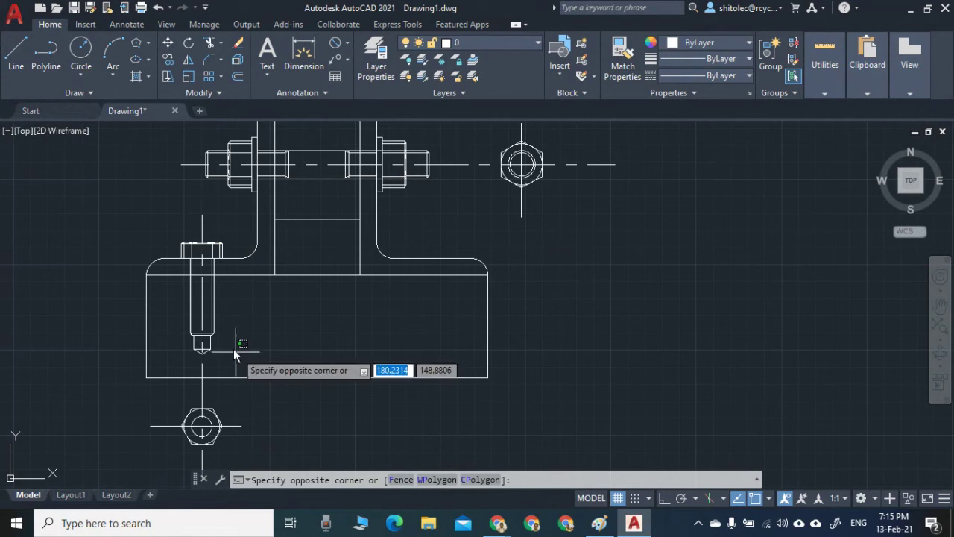
pyautogui.click(188, 328)
pyautogui.click(247, 247)
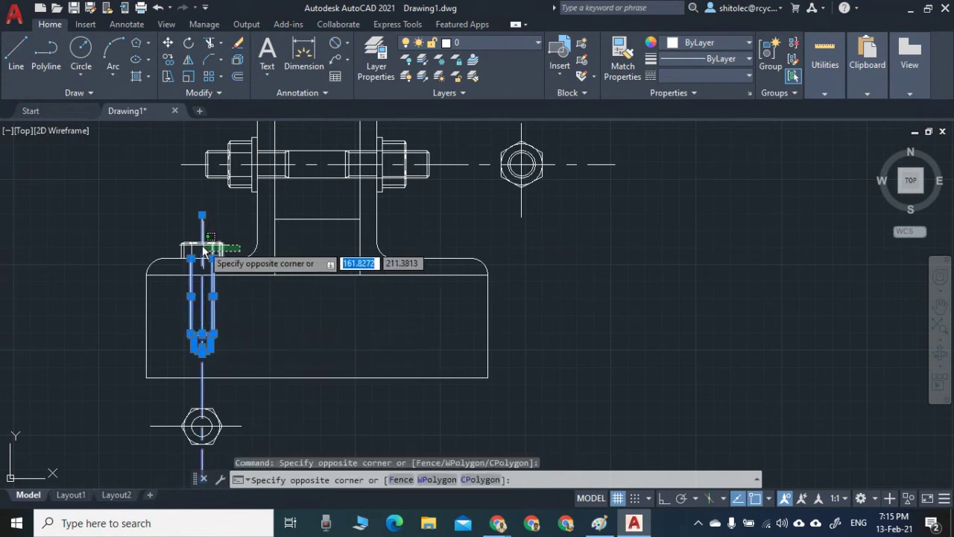
pyautogui.click(169, 237)
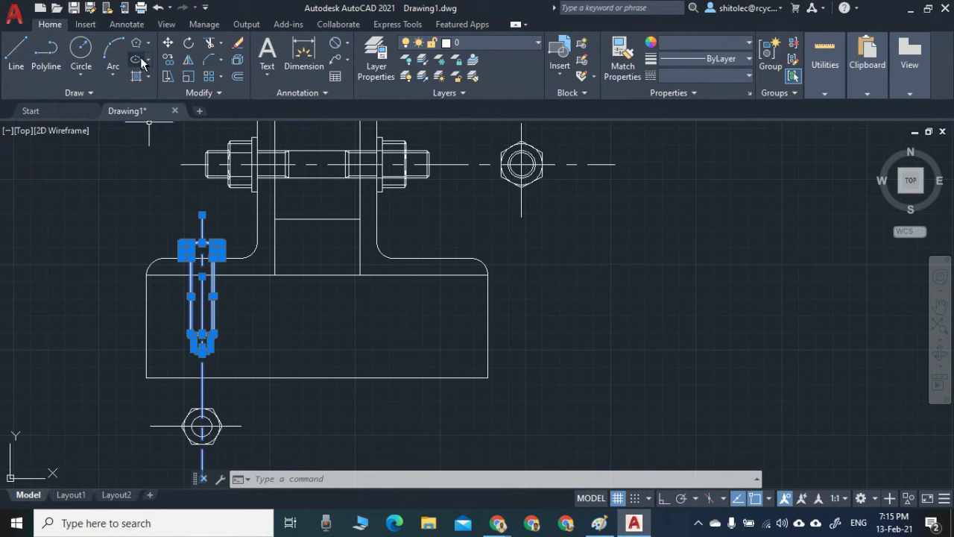
pyautogui.click(191, 59)
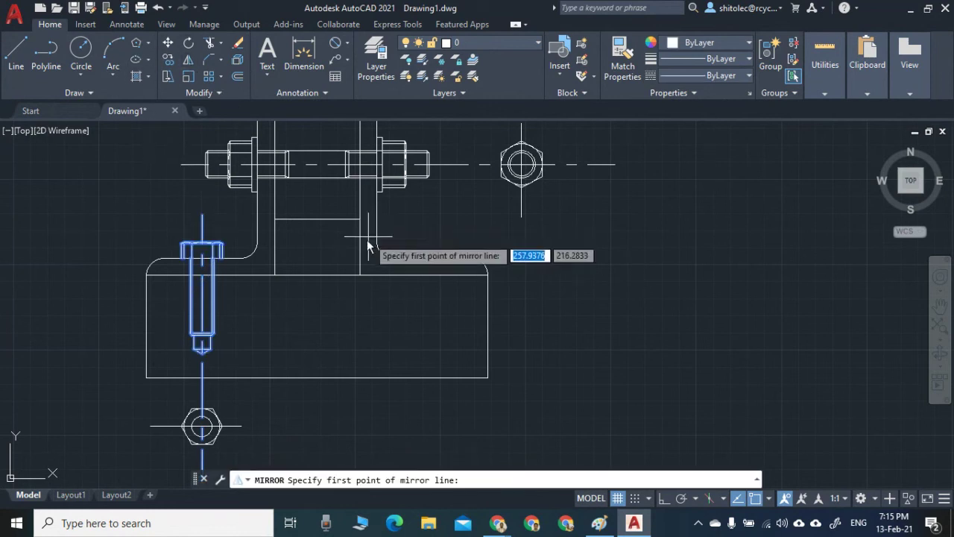
pyautogui.click(318, 223)
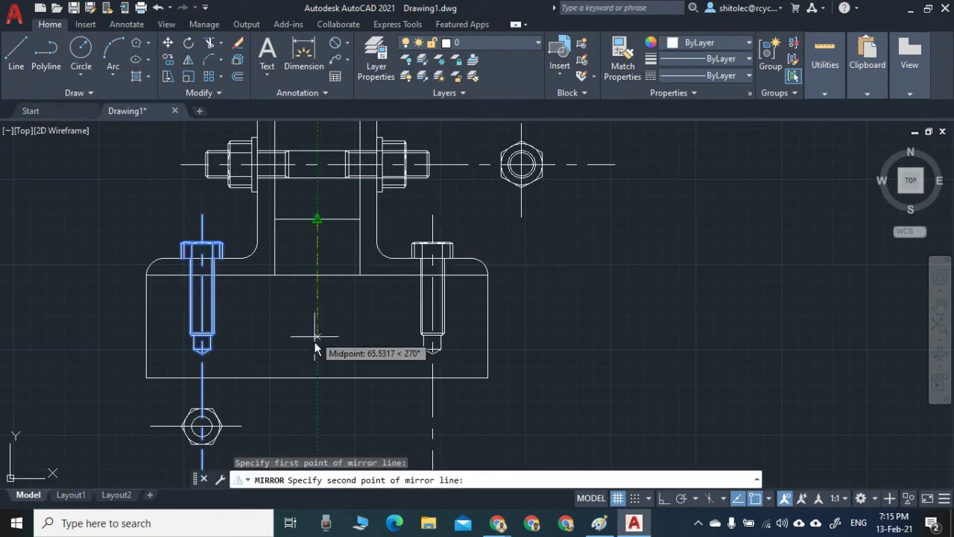
pyautogui.click(318, 378)
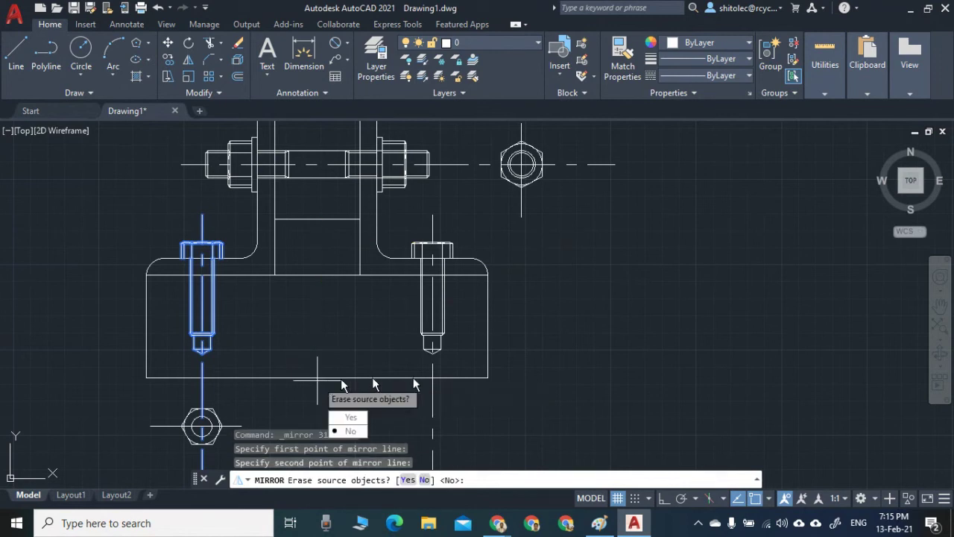
pyautogui.press('Return')
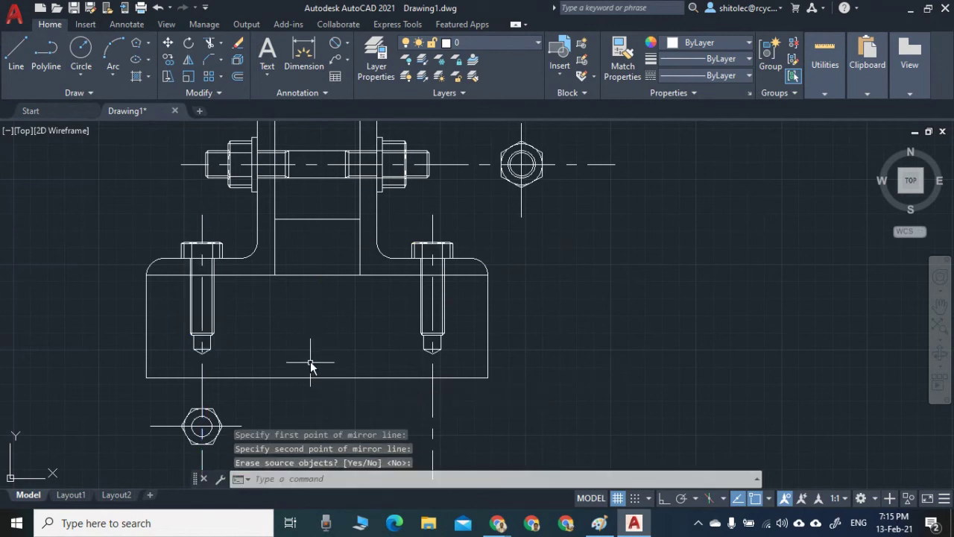
pyautogui.scroll(-4, 310, 365)
pyautogui.scroll(2, 377, 336)
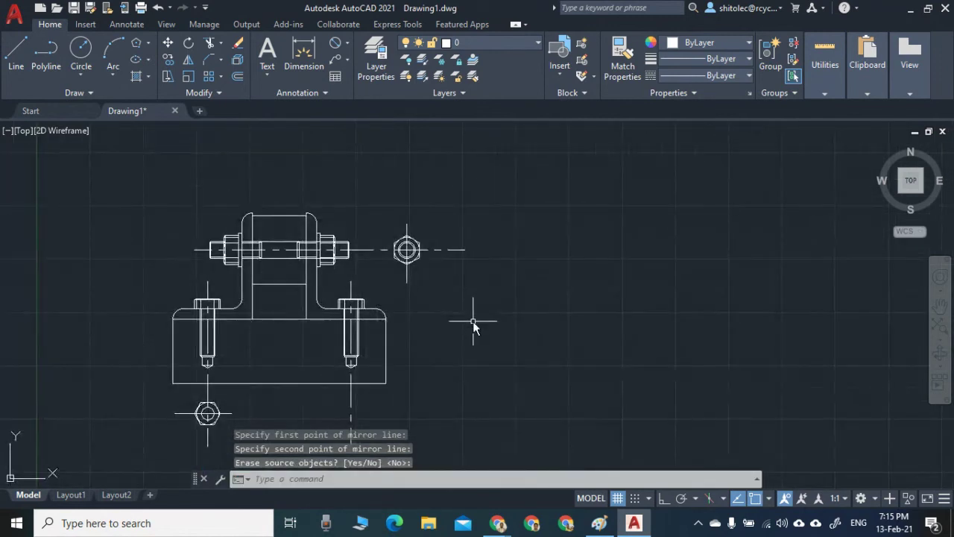
pyautogui.scroll(3, 472, 321)
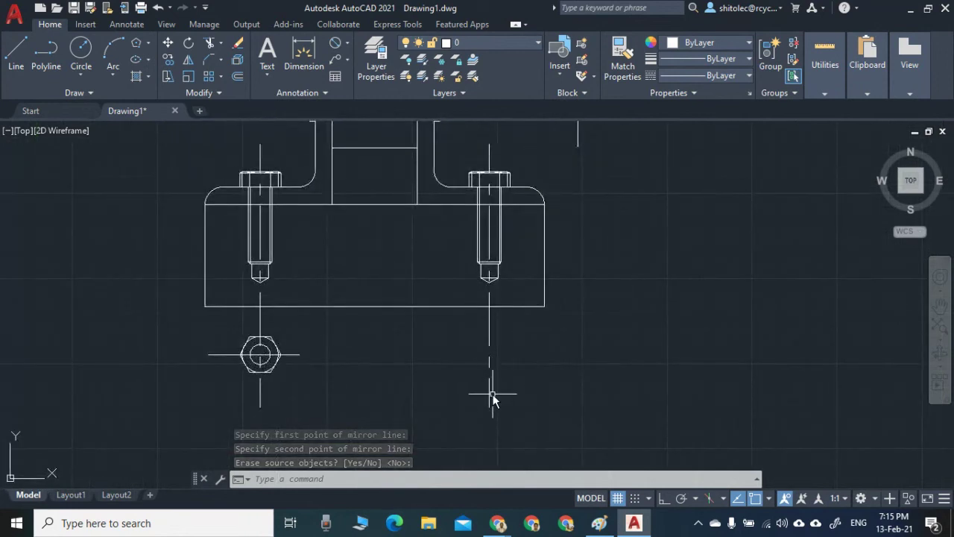
# Step: Shorten the new capscrew's center line to end just below the base block
pyautogui.click(491, 404)
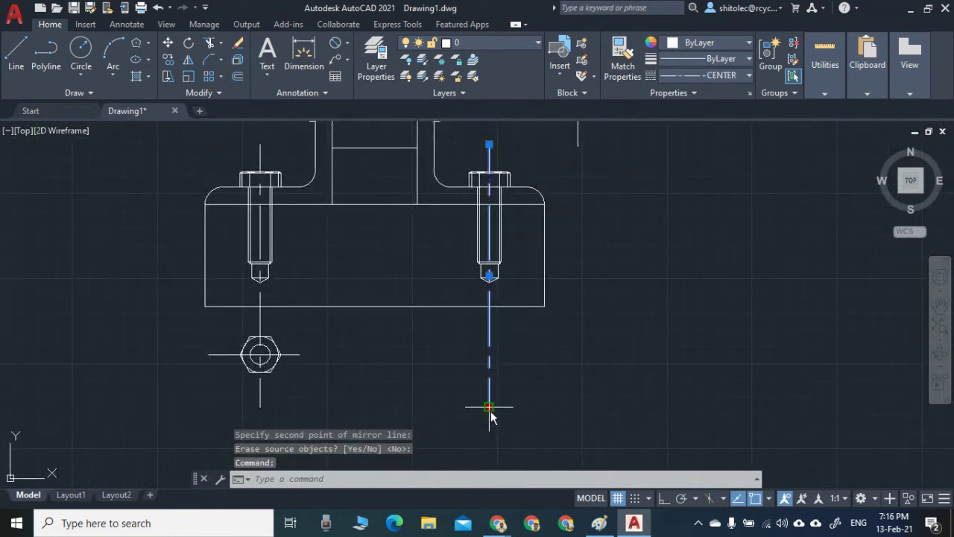
pyautogui.click(489, 407)
pyautogui.click(489, 323)
pyautogui.press('Escape')
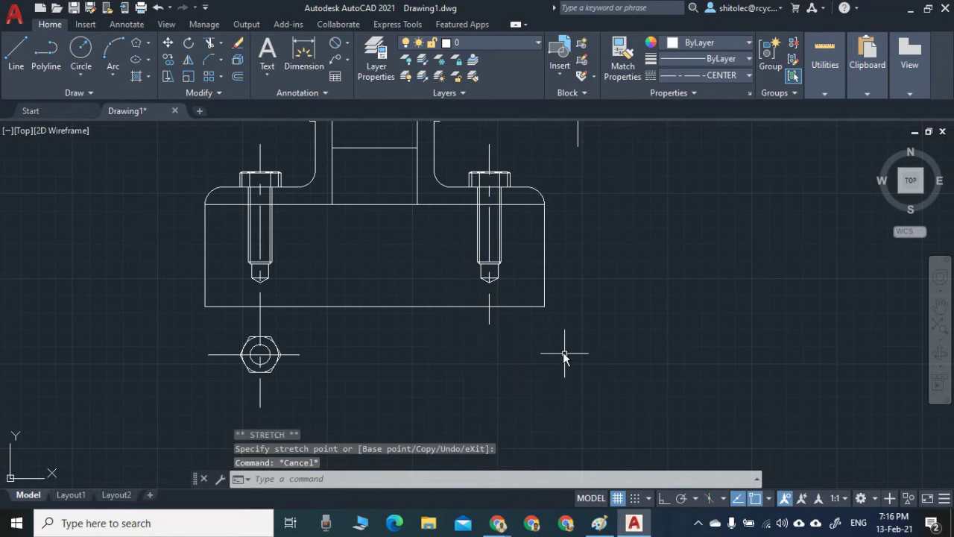
pyautogui.moveTo(589, 257); pyautogui.dragTo(622, 366, button='middle')
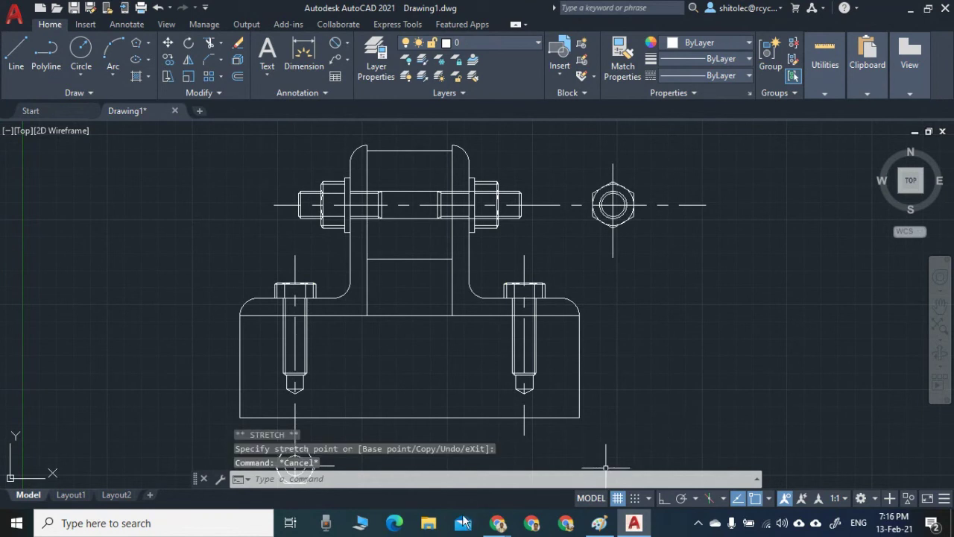
# Step: Open the THREADED FASTENERS-Assembly PDF from File Explorer's recent files
pyautogui.click(429, 523)
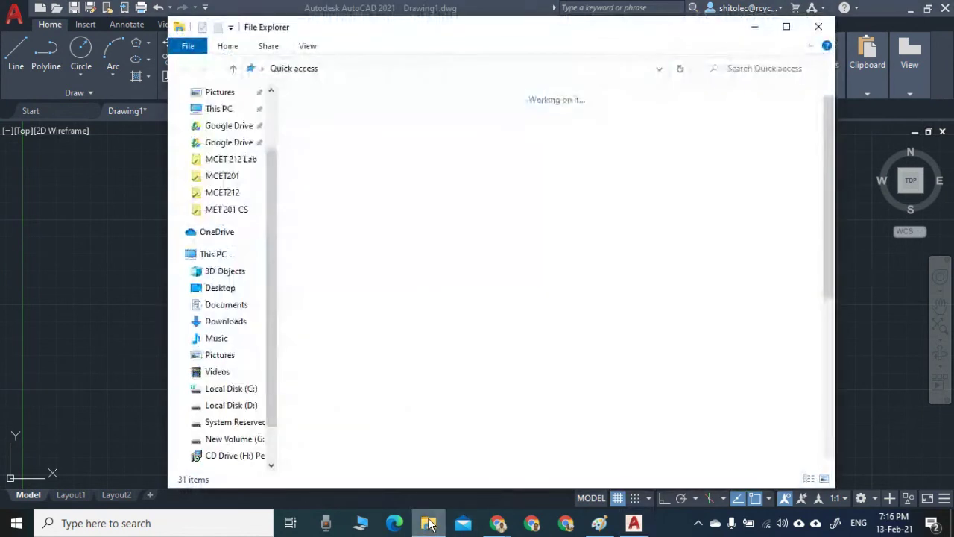
pyautogui.scroll(-1, 505, 325)
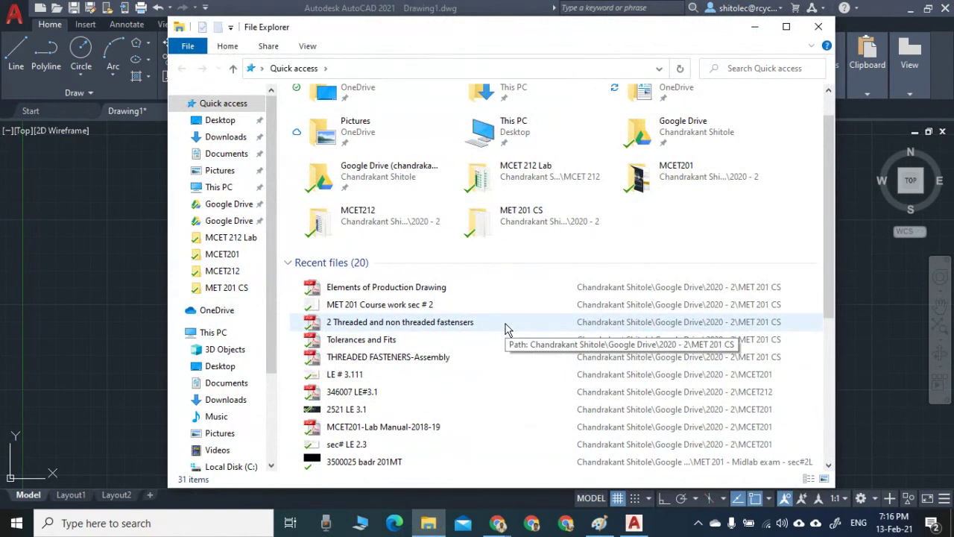
pyautogui.scroll(-1, 505, 328)
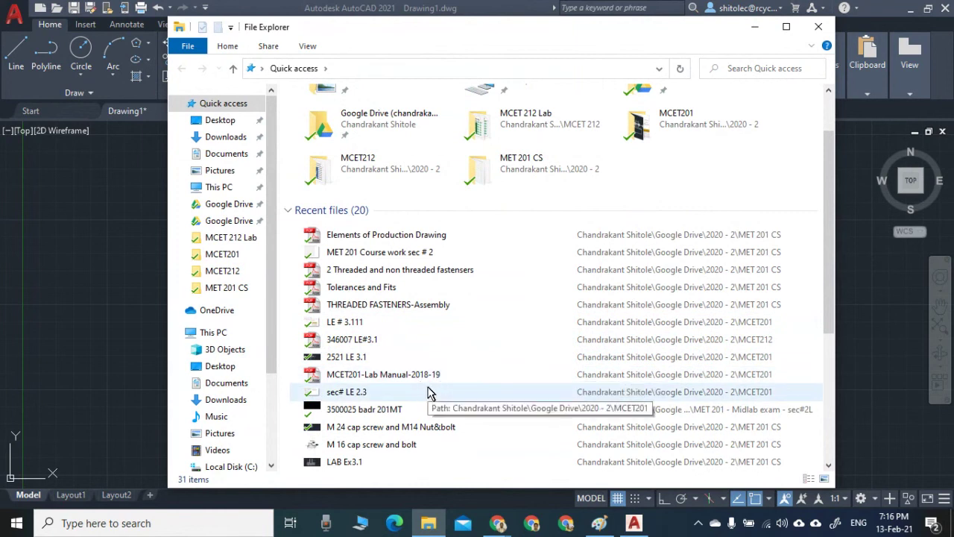
pyautogui.doubleClick(409, 306)
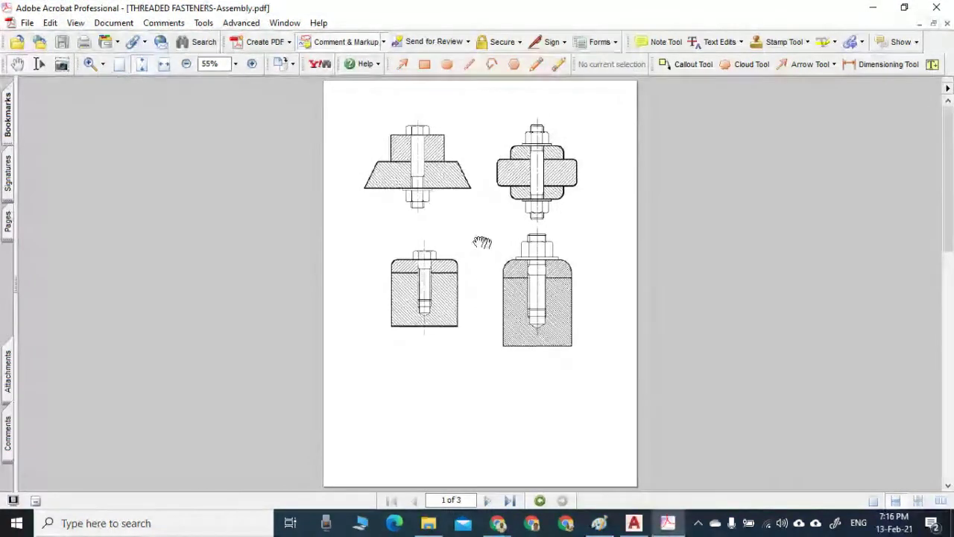
# Step: Zoom the PDF to 100% and scroll to the sectioned bracket assembly on page 2
pyautogui.click(252, 64)
pyautogui.click(251, 64)
pyautogui.scroll(-3, 511, 215)
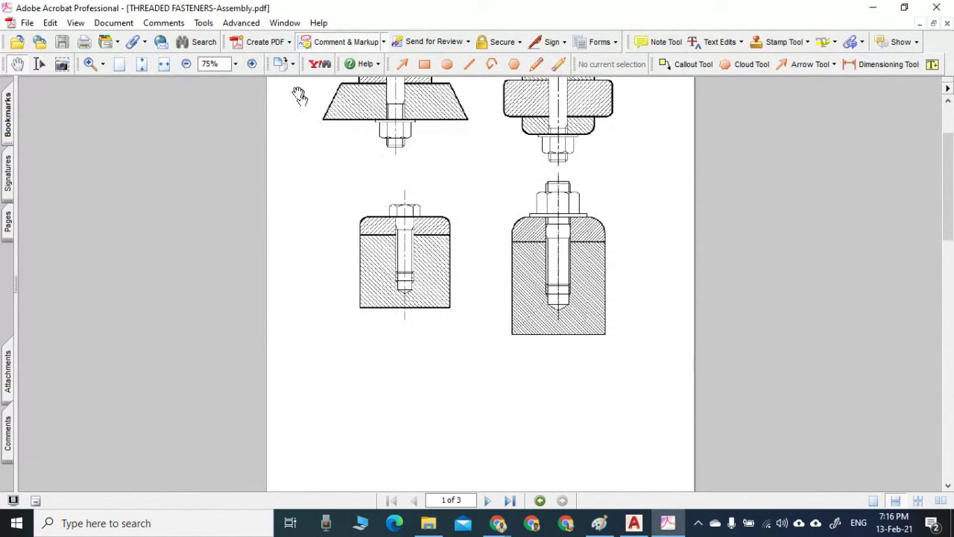
pyautogui.click(252, 64)
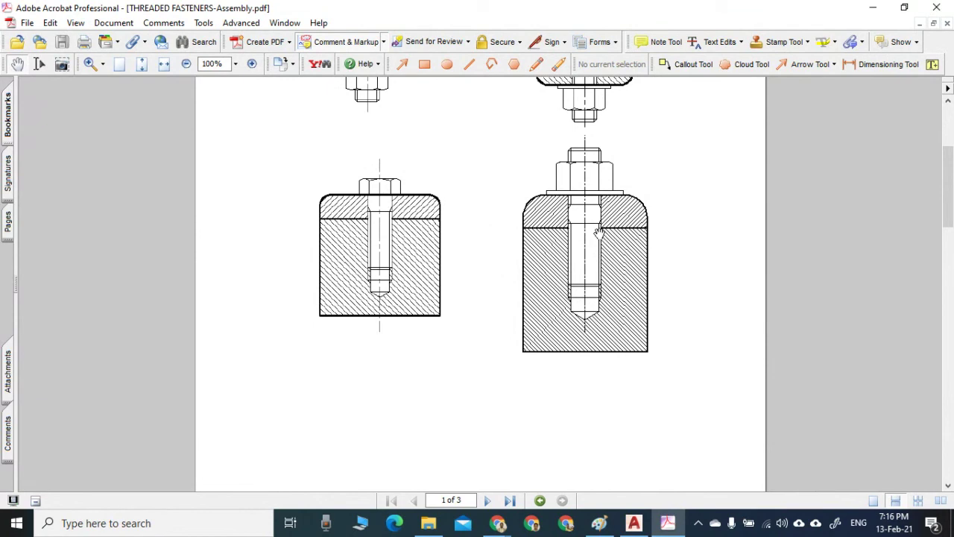
pyautogui.scroll(4, 653, 198)
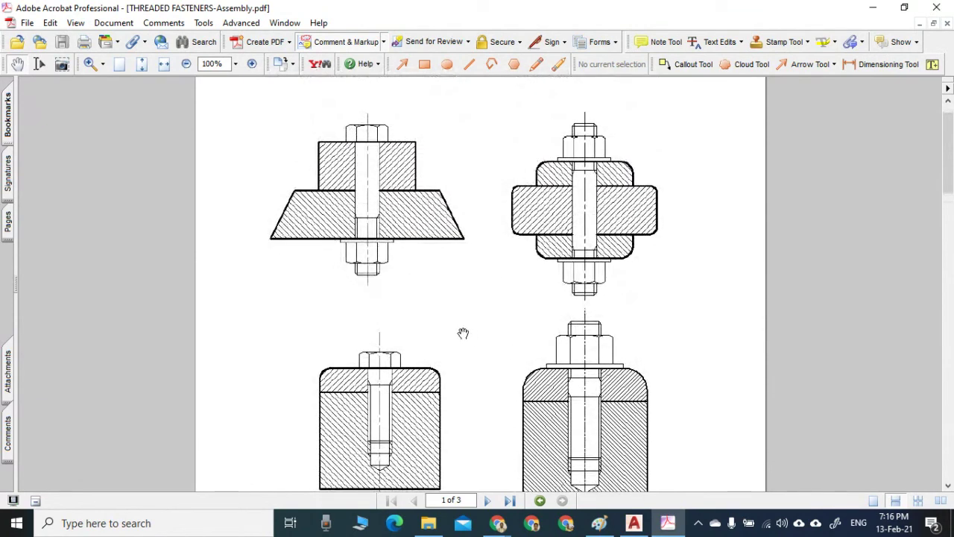
pyautogui.scroll(-10, 462, 333)
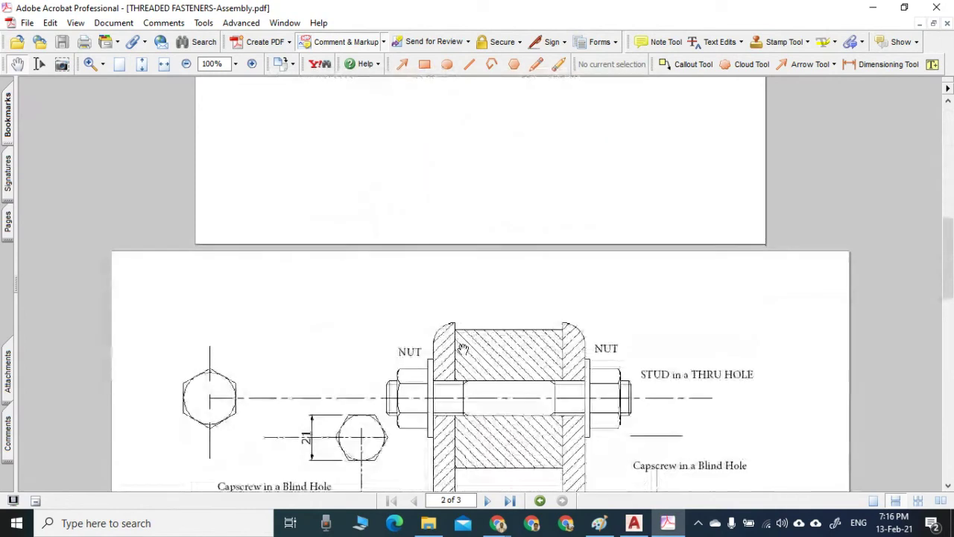
pyautogui.scroll(-3, 463, 348)
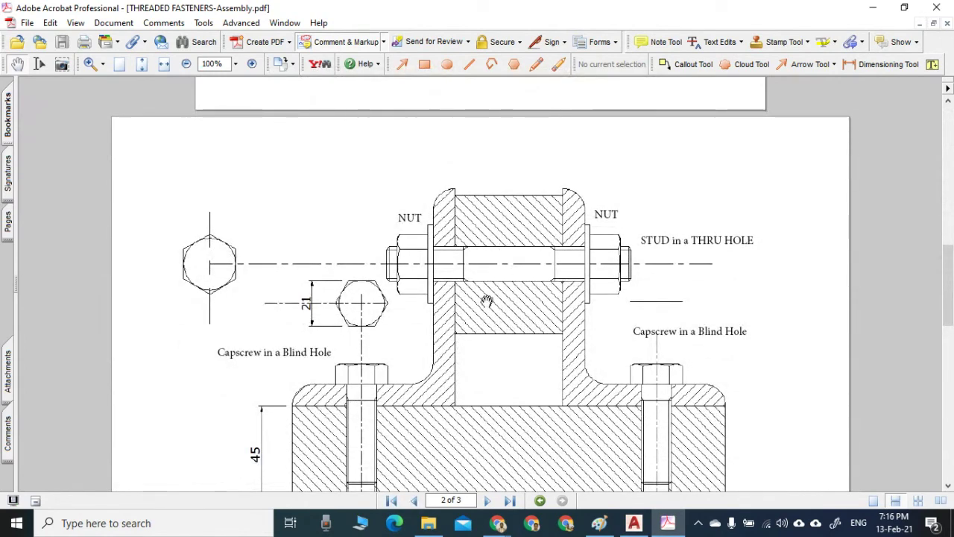
pyautogui.moveTo(544, 363); pyautogui.dragTo(502, 260)
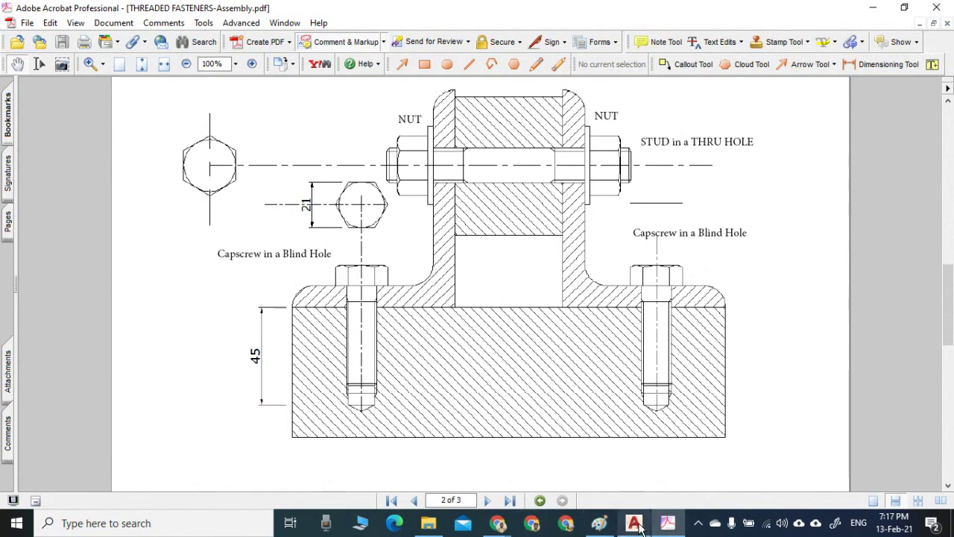
# Step: Back in AutoCAD, hatch the bracket's top flange, both webs and the base block
pyautogui.moveTo(637, 525)
pyautogui.click(652, 458)
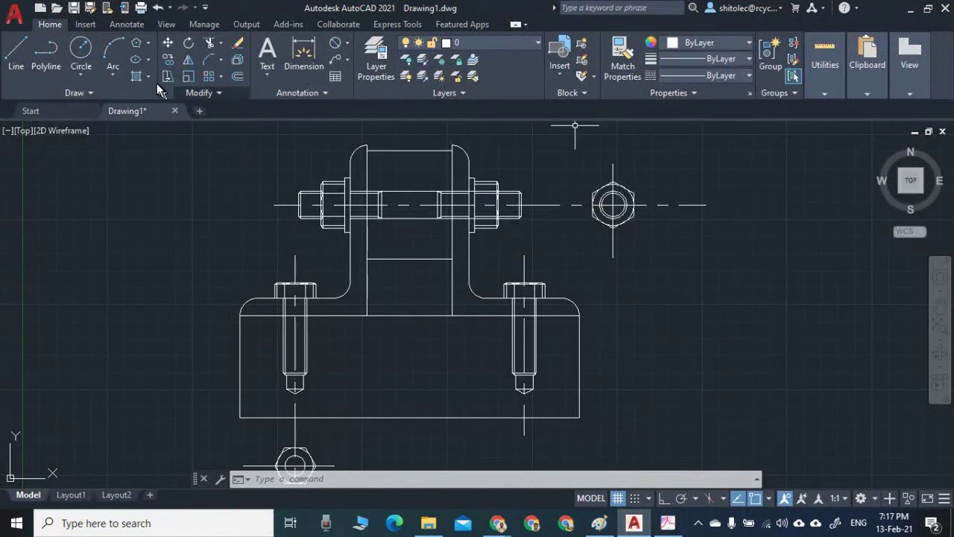
pyautogui.click(136, 77)
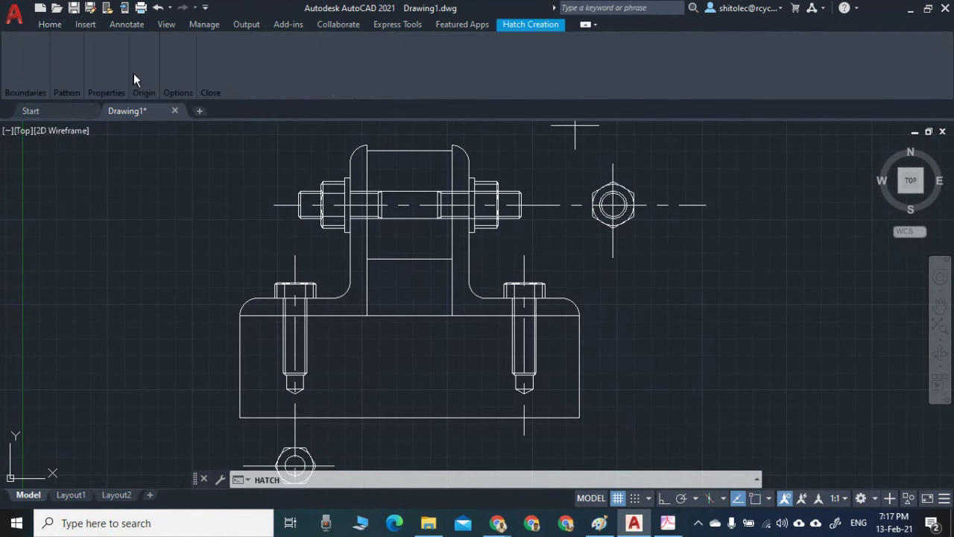
pyautogui.click(462, 175)
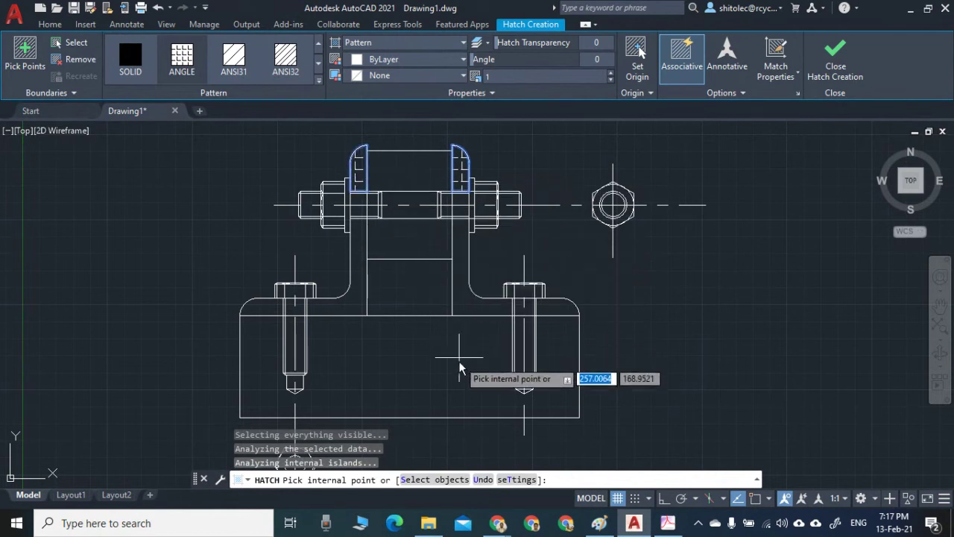
pyautogui.click(360, 259)
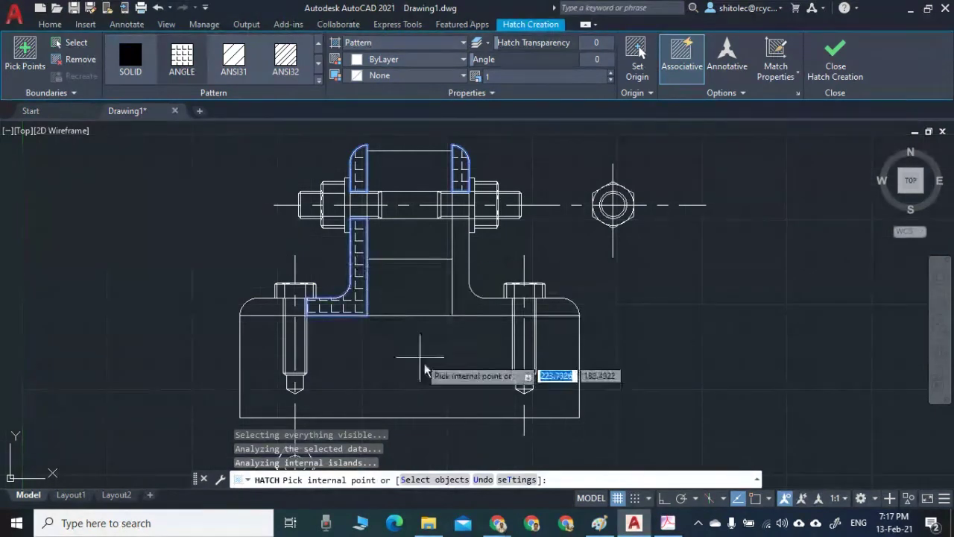
pyautogui.click(460, 264)
pyautogui.click(447, 360)
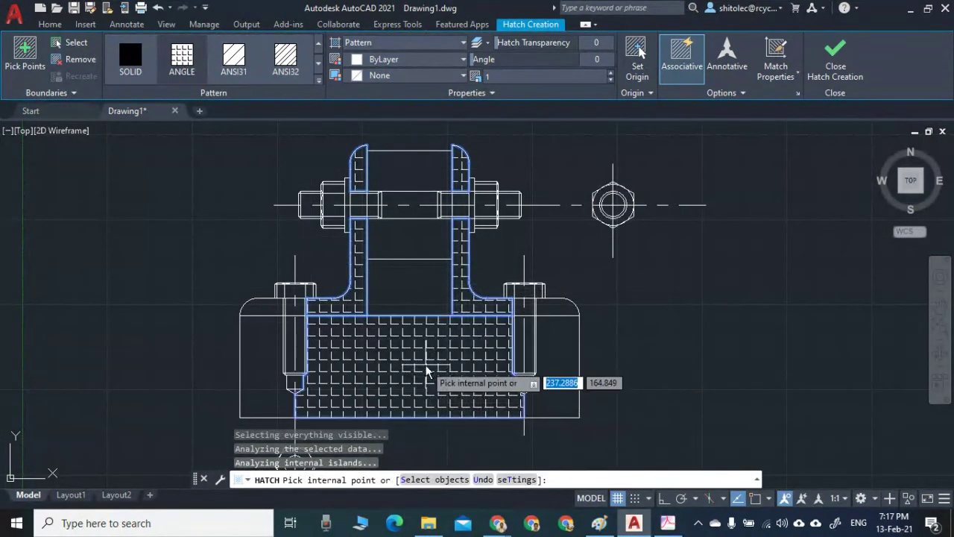
# Step: Add the base's two ends and both fillet areas to the hatch
pyautogui.click(253, 380)
pyautogui.click(572, 386)
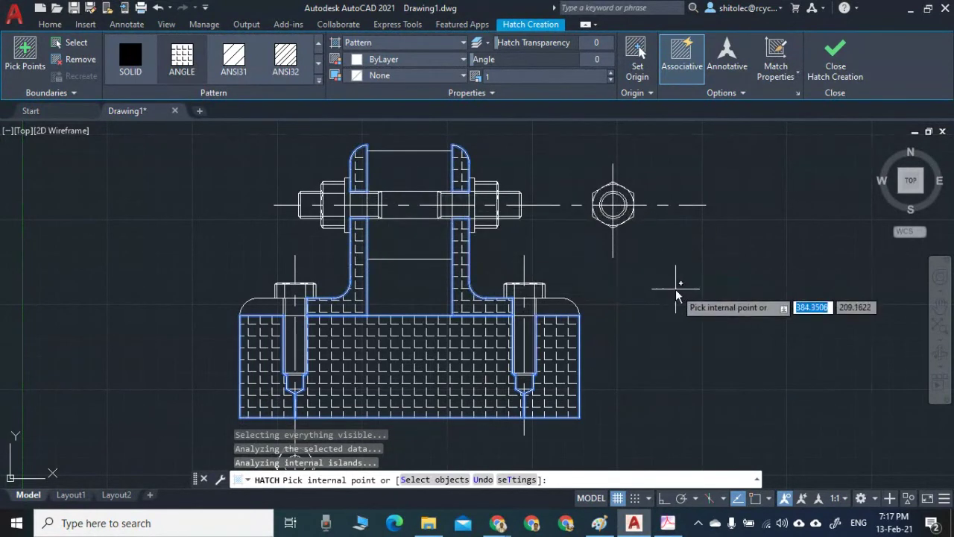
pyautogui.click(562, 311)
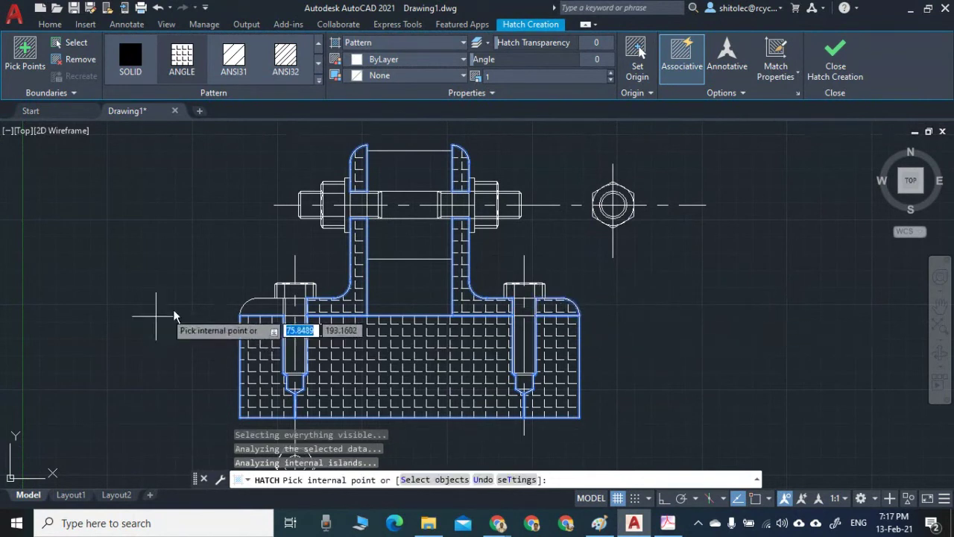
pyautogui.click(256, 307)
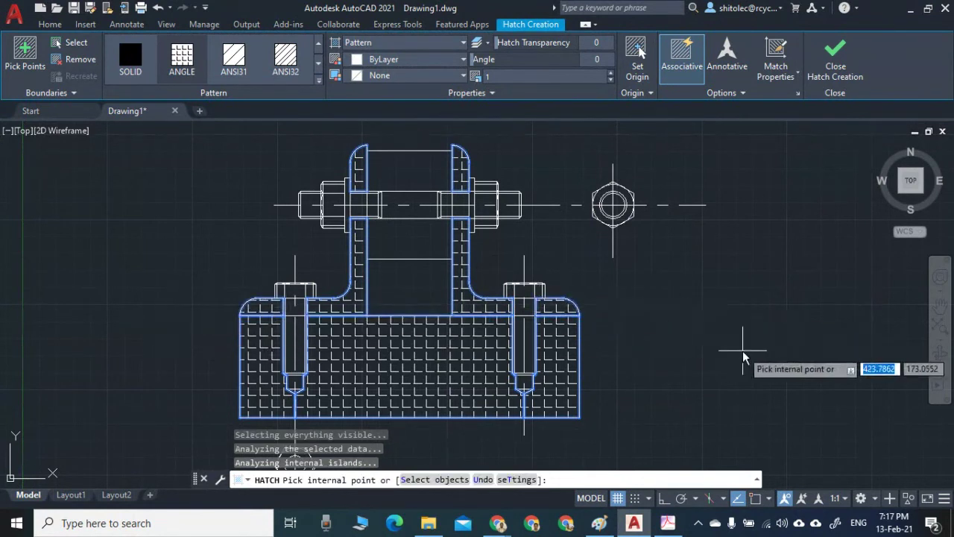
pyautogui.press('Escape')
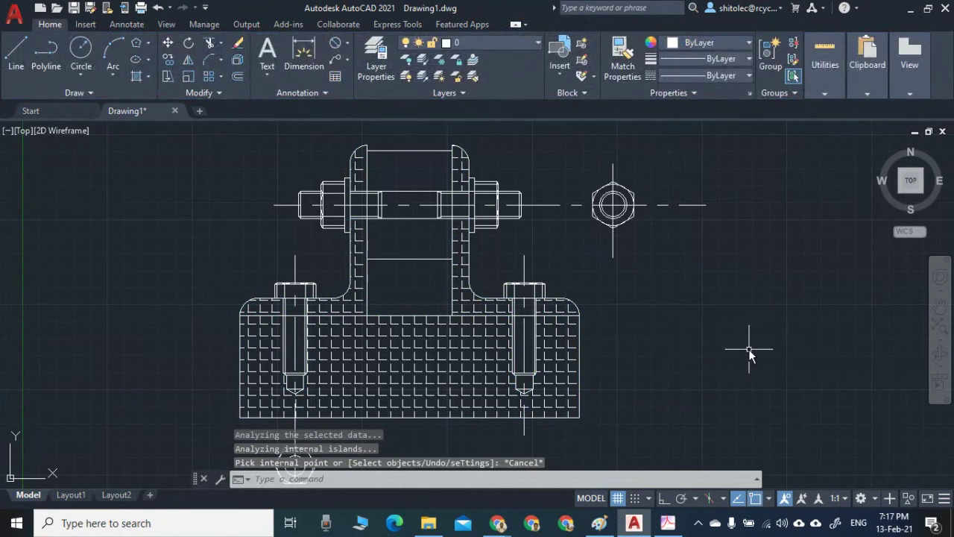
pyautogui.moveTo(703, 331)
pyautogui.mouseDown(button='middle')
pyautogui.moveTo(794, 277)
pyautogui.moveTo(755, 315)
pyautogui.moveTo(728, 321)
pyautogui.mouseUp(button='middle')
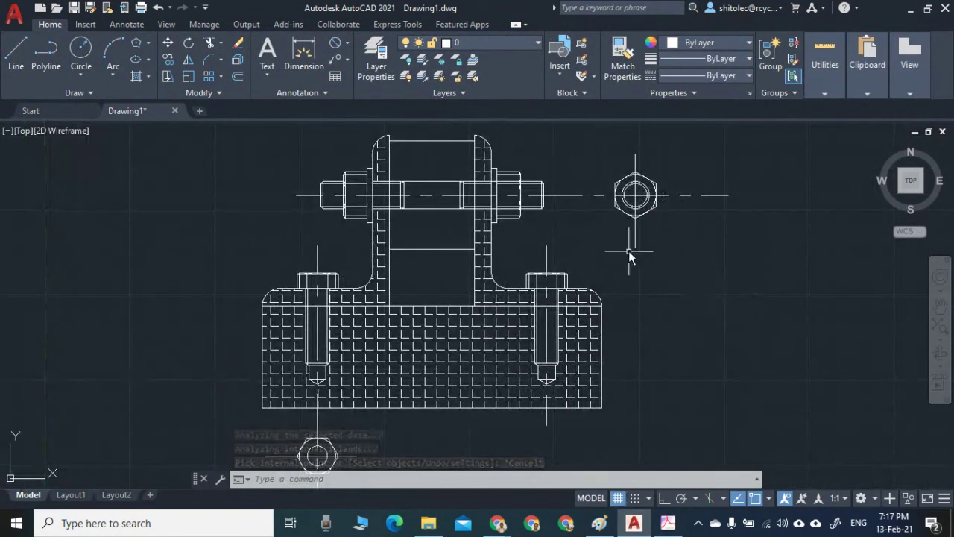
pyautogui.scroll(4, 630, 252)
pyautogui.moveTo(582, 226)
pyautogui.mouseDown(button='middle')
pyautogui.moveTo(739, 426)
pyautogui.moveTo(809, 418)
pyautogui.moveTo(817, 403)
pyautogui.mouseUp(button='middle')
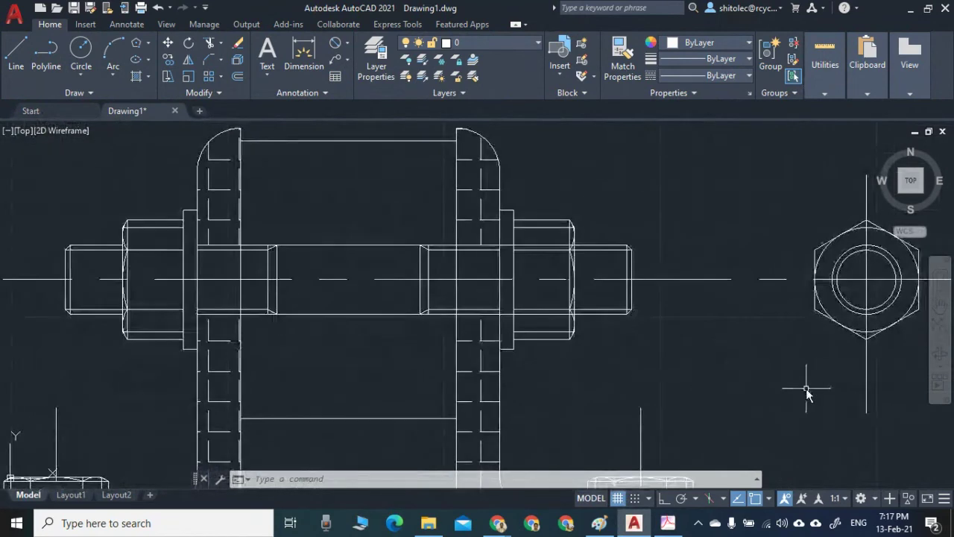
pyautogui.click(672, 527)
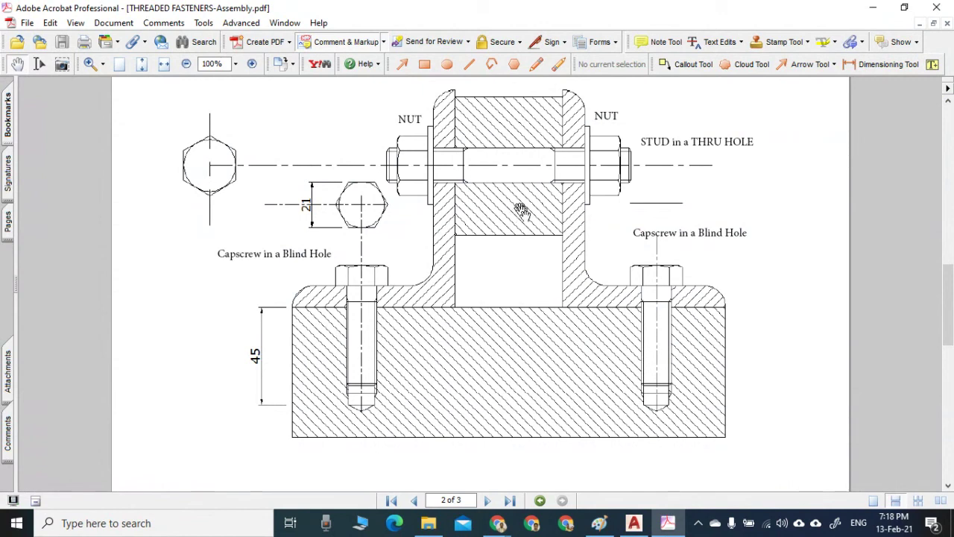
pyautogui.click(633, 522)
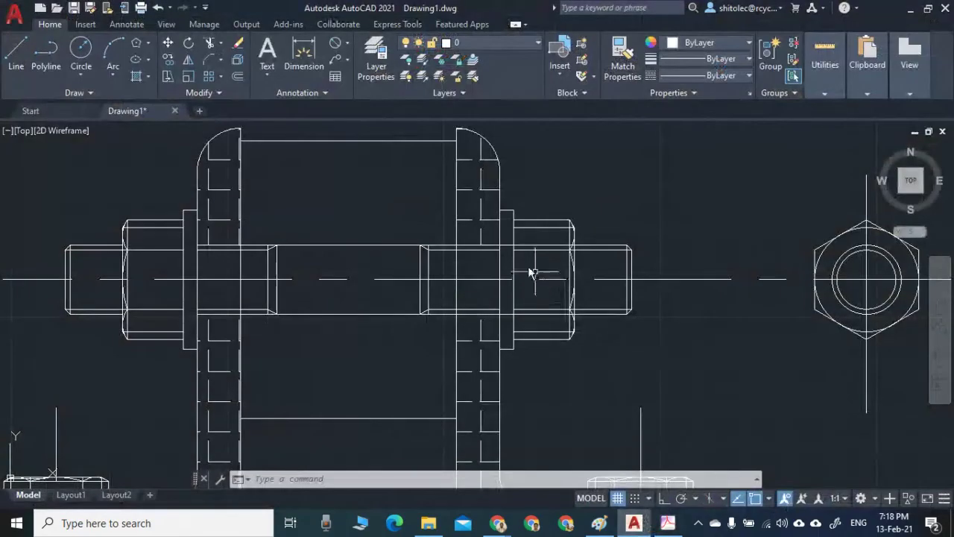
# Step: Delete the existing square-grid hatch from the bracket and base
pyautogui.click(480, 196)
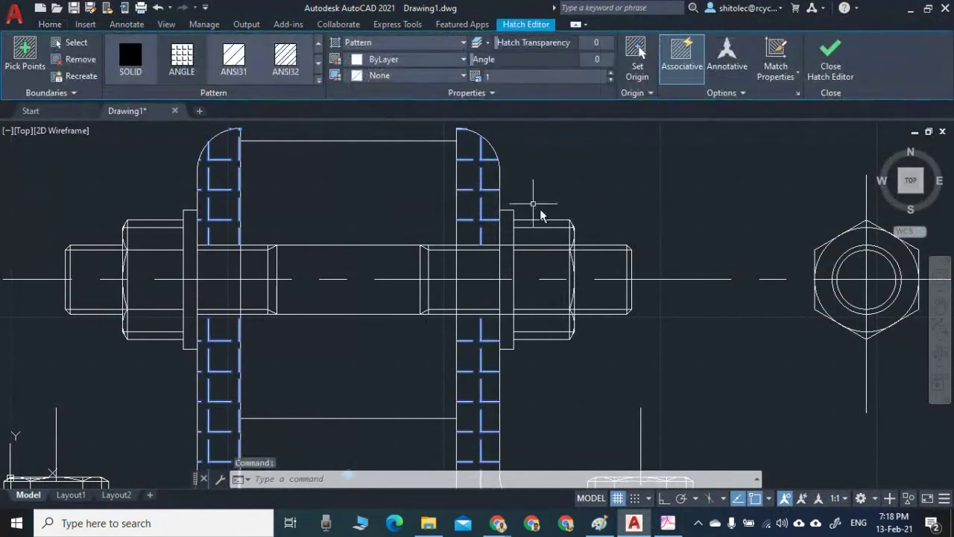
pyautogui.moveTo(617, 376); pyautogui.dragTo(636, 249, button='middle')
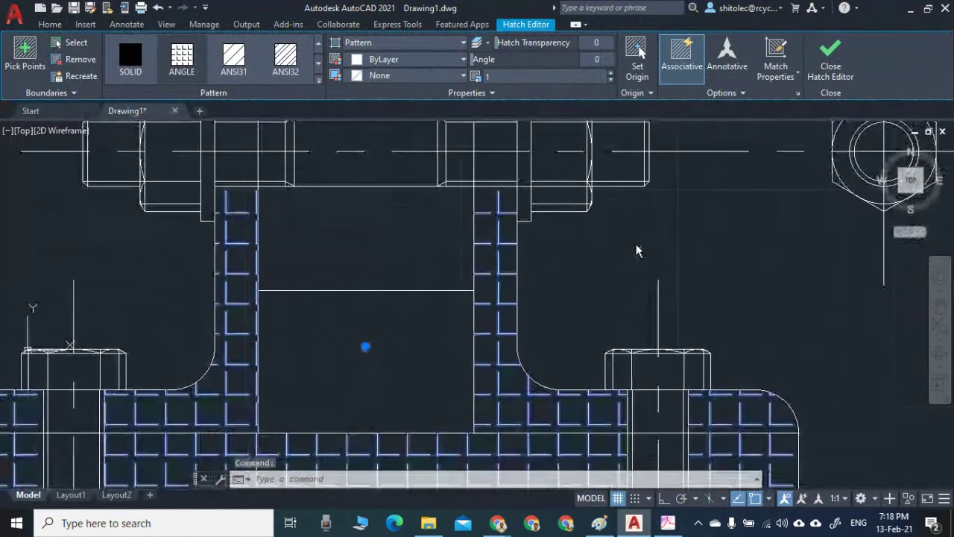
pyautogui.scroll(-2, 779, 367)
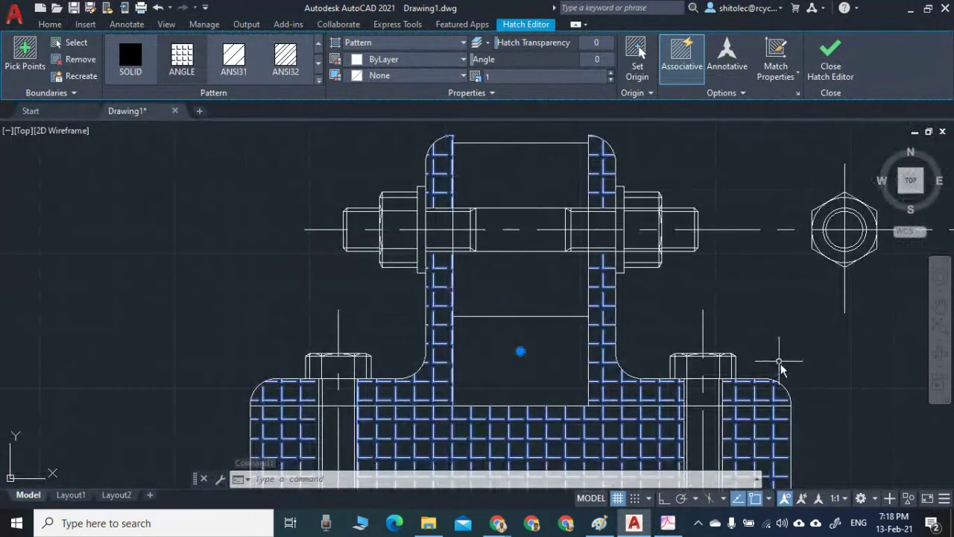
pyautogui.moveTo(804, 366); pyautogui.dragTo(684, 302, button='middle')
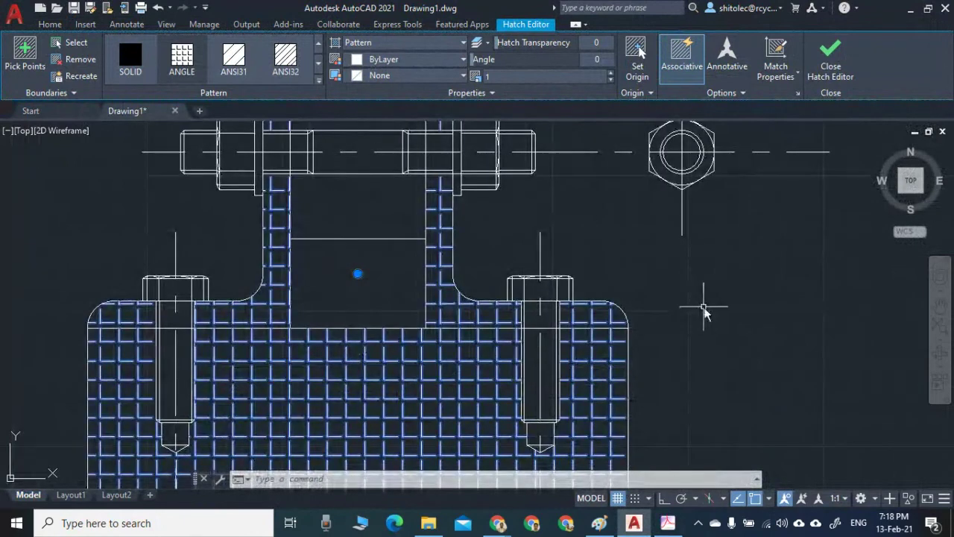
pyautogui.click(707, 311)
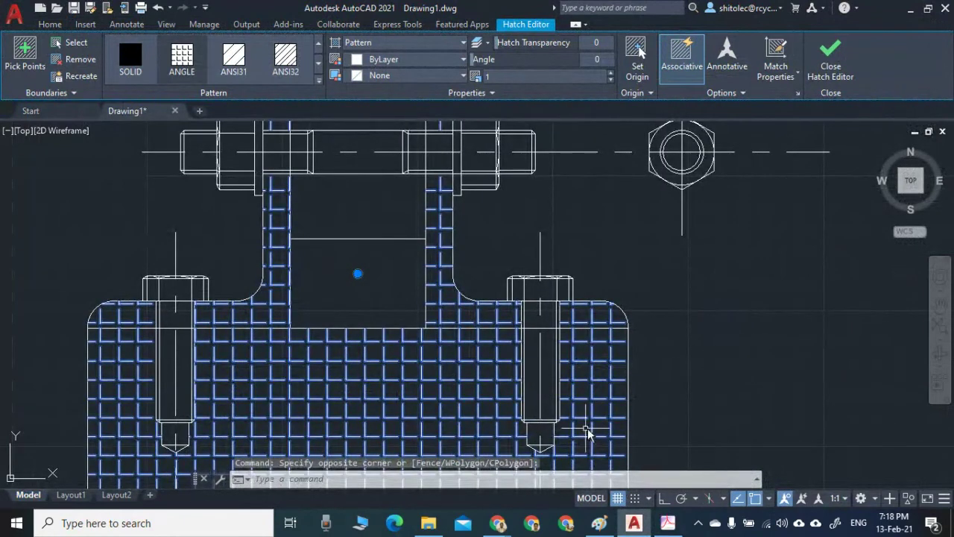
pyautogui.press('Escape')
pyautogui.click(634, 375)
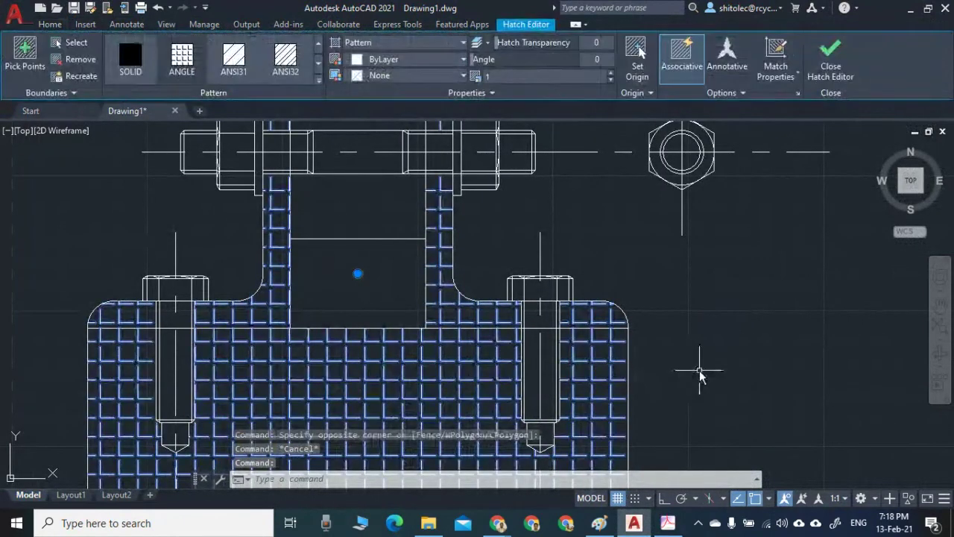
pyautogui.press('Delete')
pyautogui.moveTo(734, 298); pyautogui.dragTo(778, 400, button='middle')
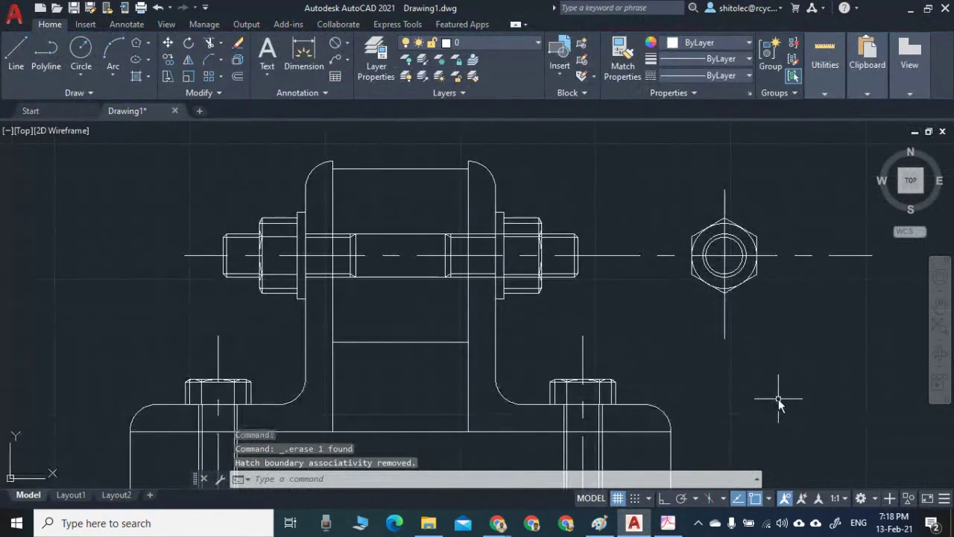
# Step: Re-hatch the bracket's flange regions, both uprights and both feet
pyautogui.click(136, 77)
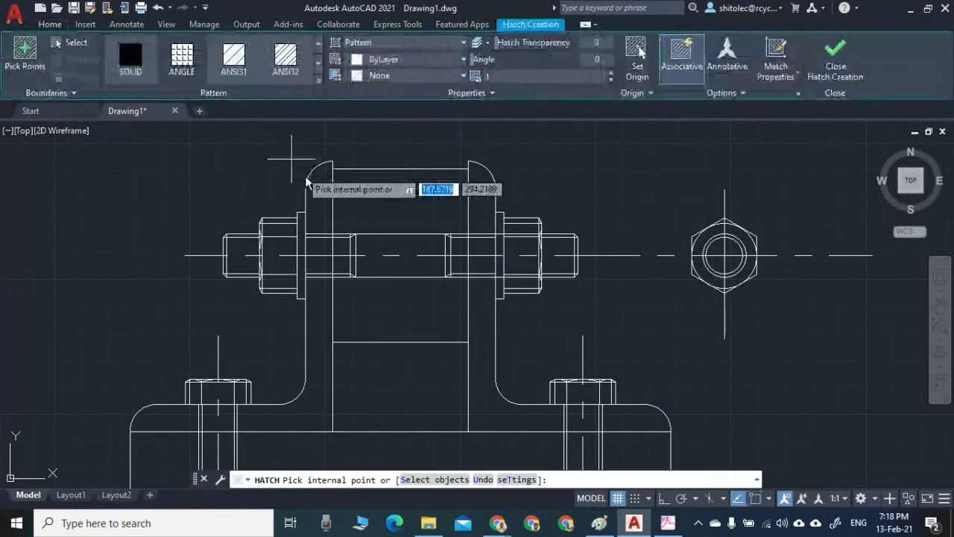
pyautogui.click(319, 213)
pyautogui.click(489, 210)
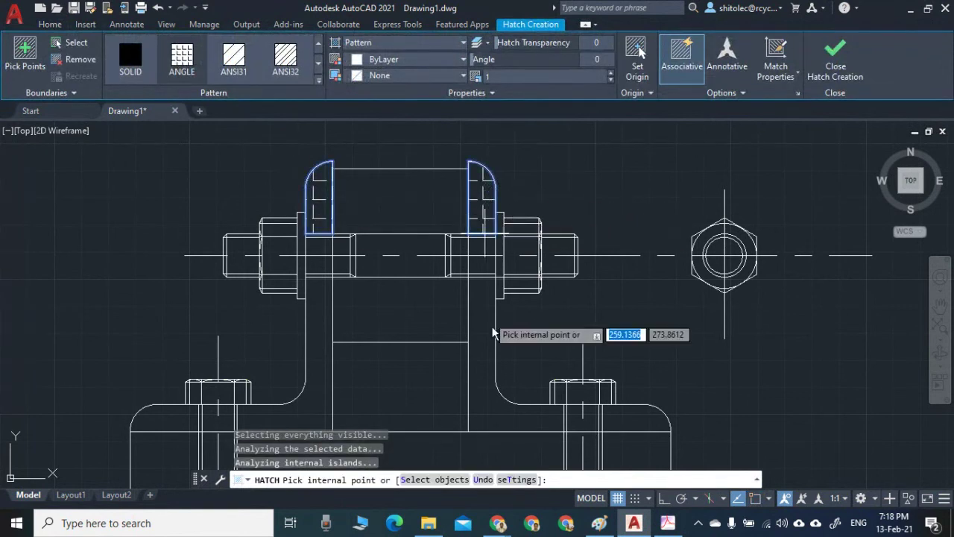
pyautogui.click(488, 359)
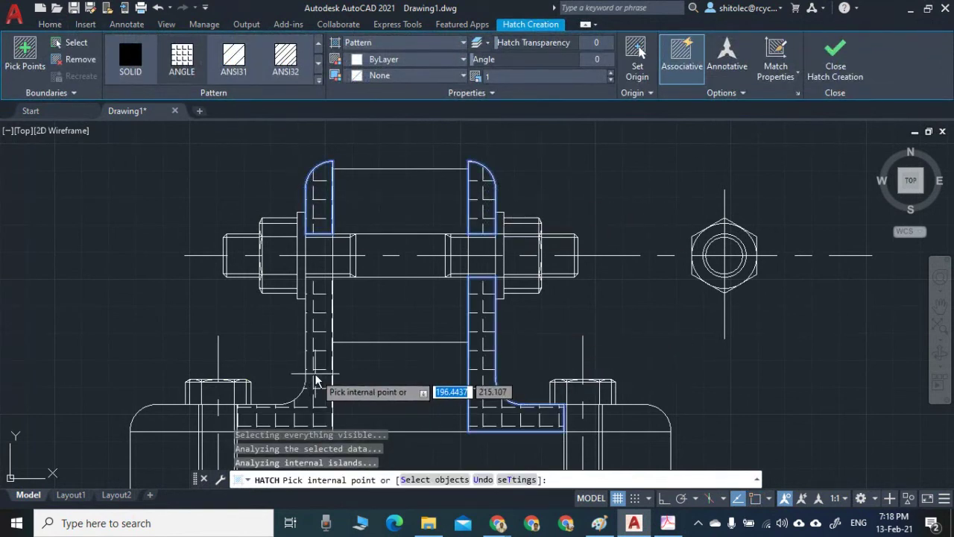
pyautogui.click(318, 389)
pyautogui.click(170, 426)
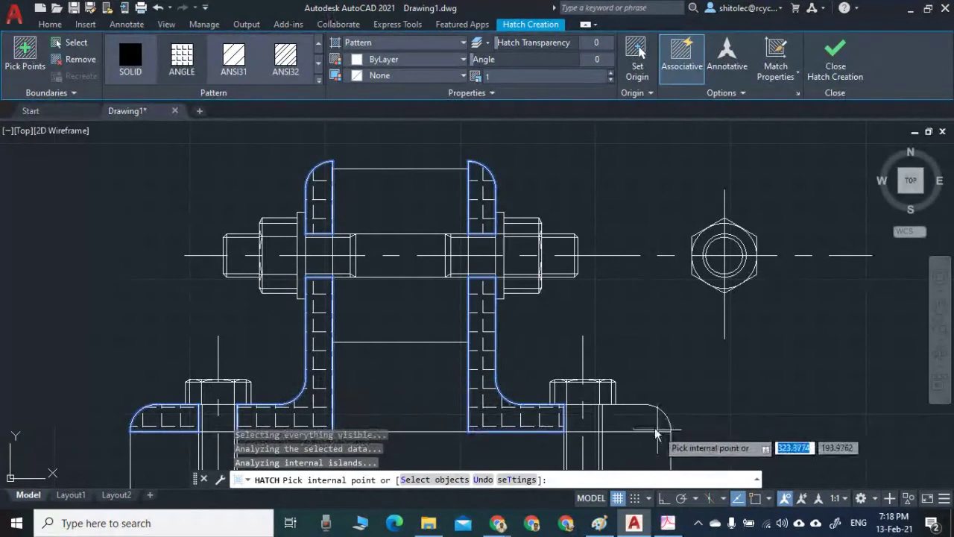
pyautogui.click(633, 418)
pyautogui.press('Escape')
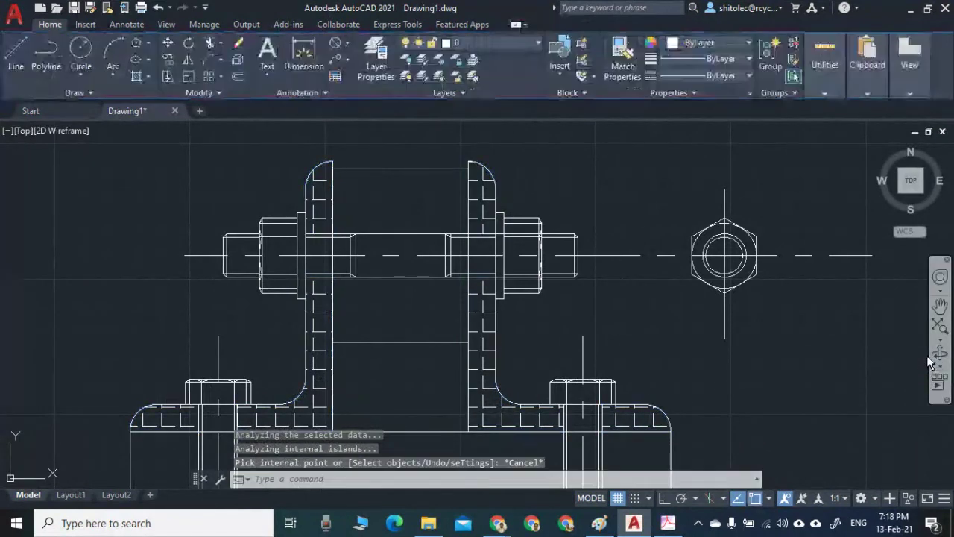
# Step: Change the new bracket hatch pattern to ANSI31 diagonal lines
pyautogui.click(482, 307)
pyautogui.rightClick(483, 312)
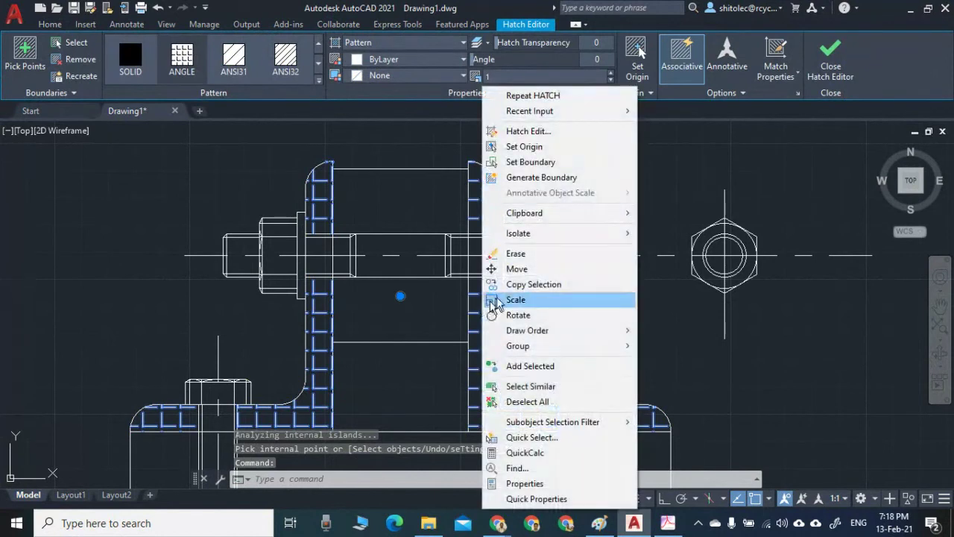
pyautogui.click(525, 484)
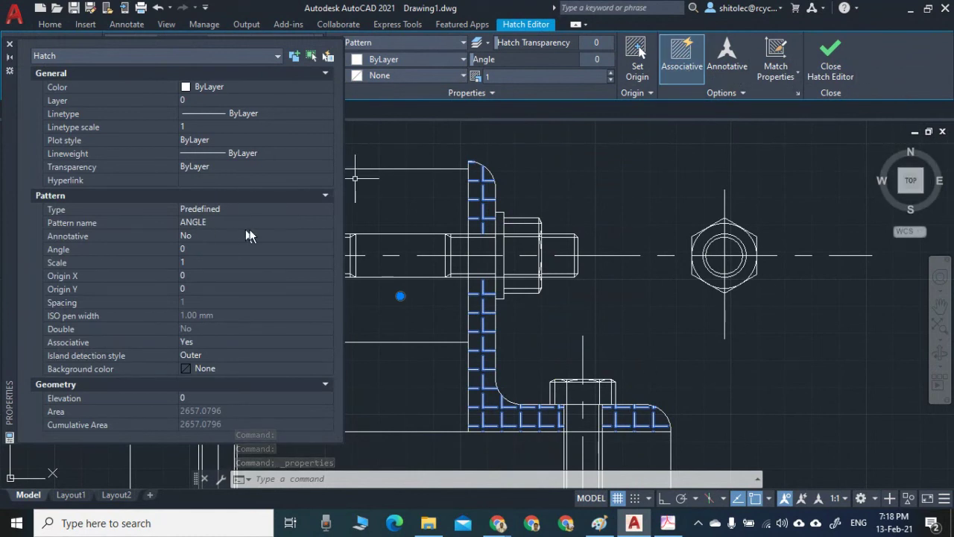
pyautogui.click(10, 46)
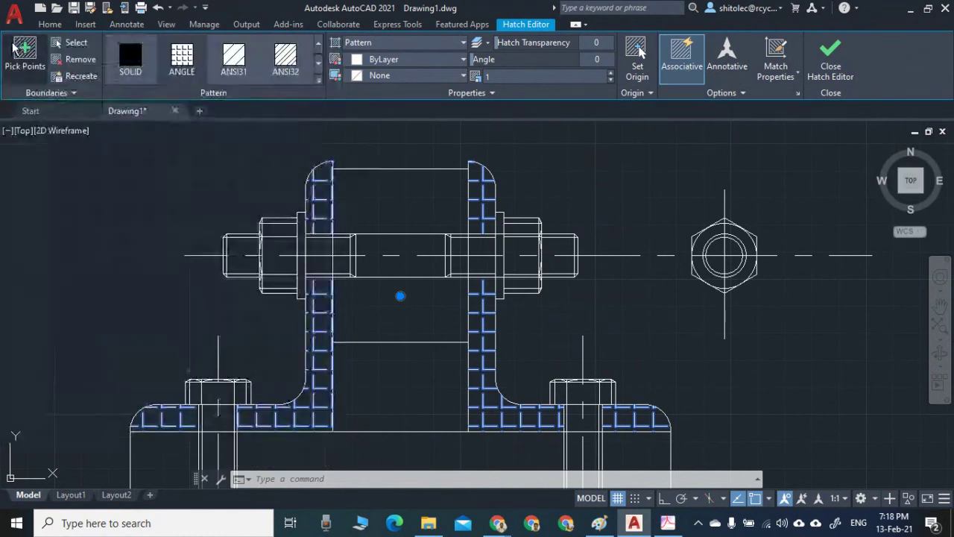
pyautogui.click(231, 71)
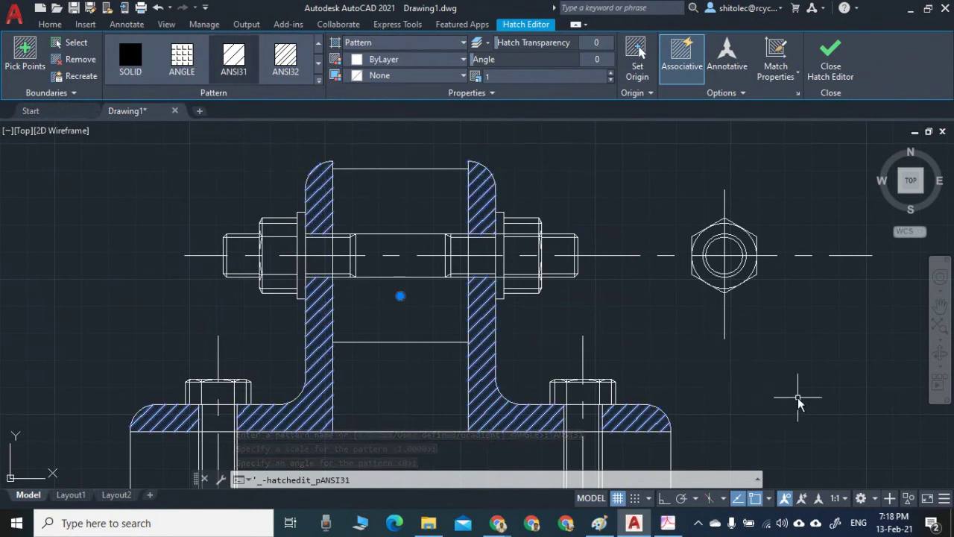
pyautogui.press('Escape')
pyautogui.scroll(-2, 713, 402)
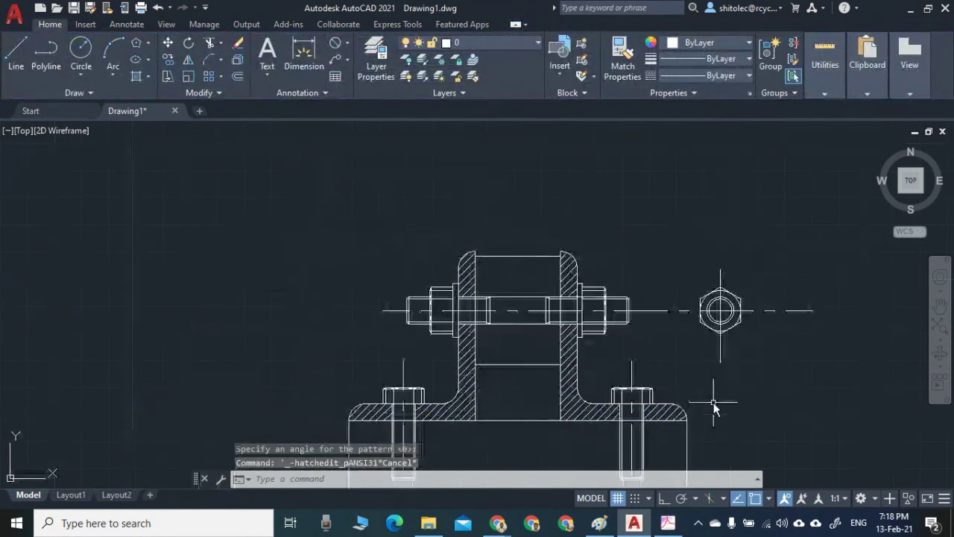
pyautogui.moveTo(742, 408)
pyautogui.mouseDown(button='middle')
pyautogui.moveTo(710, 360)
pyautogui.moveTo(632, 285)
pyautogui.mouseUp(button='middle')
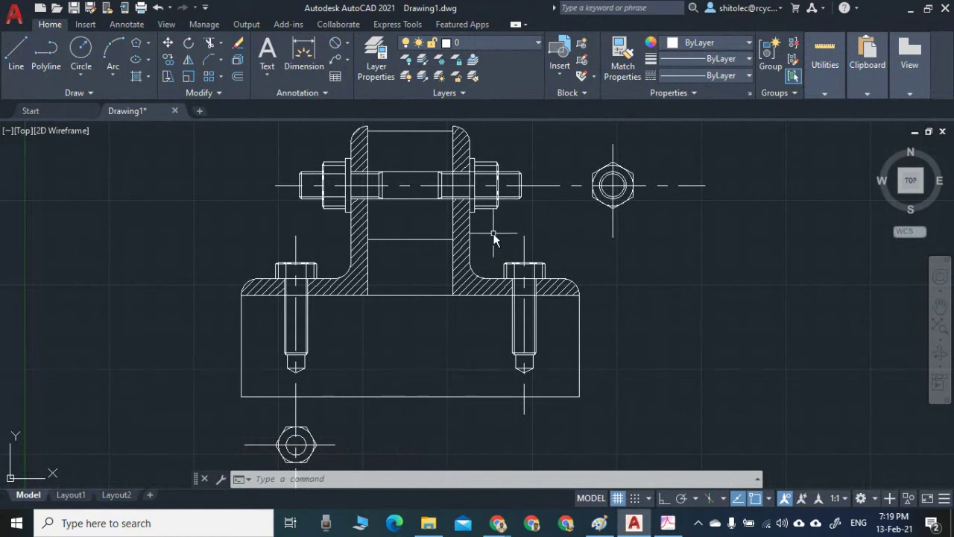
pyautogui.scroll(2, 494, 237)
pyautogui.scroll(-2, 494, 237)
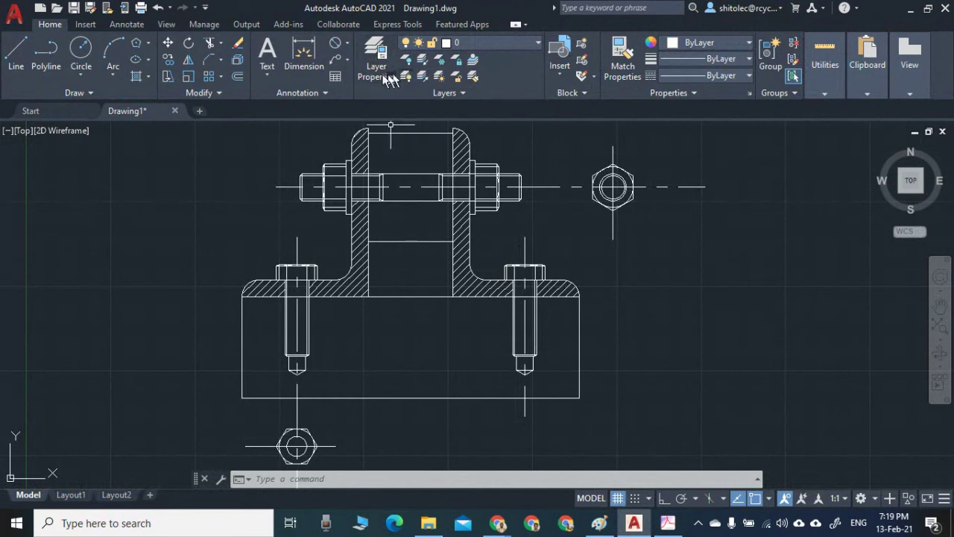
pyautogui.click(137, 79)
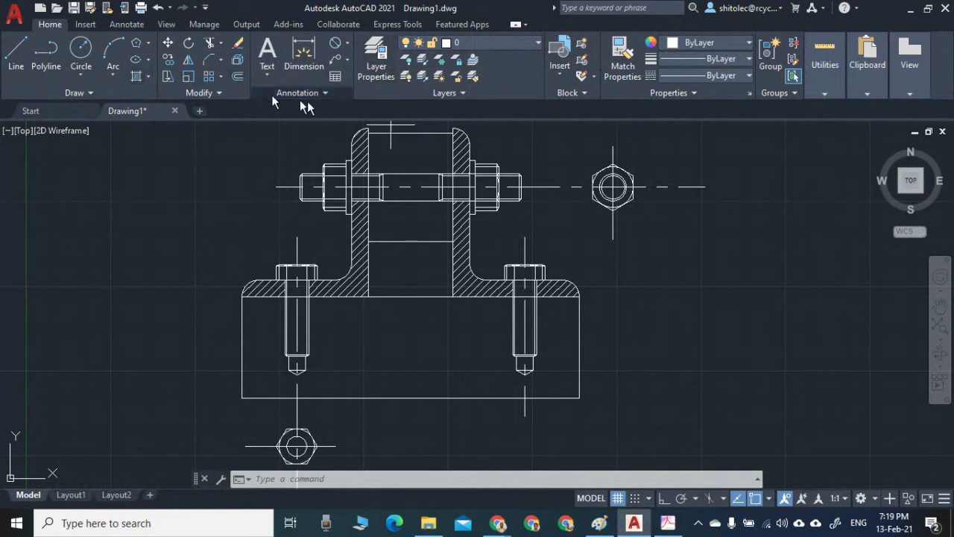
pyautogui.click(403, 164)
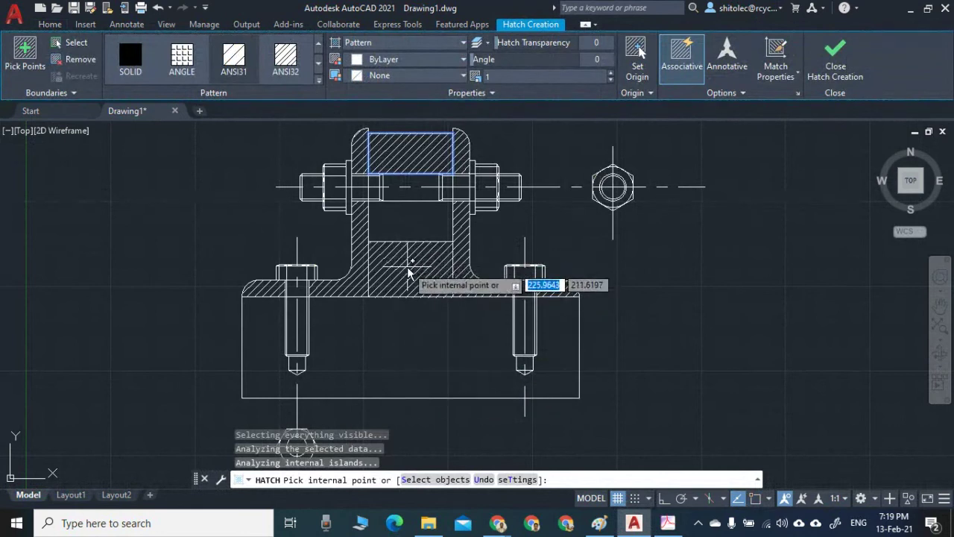
pyautogui.click(426, 224)
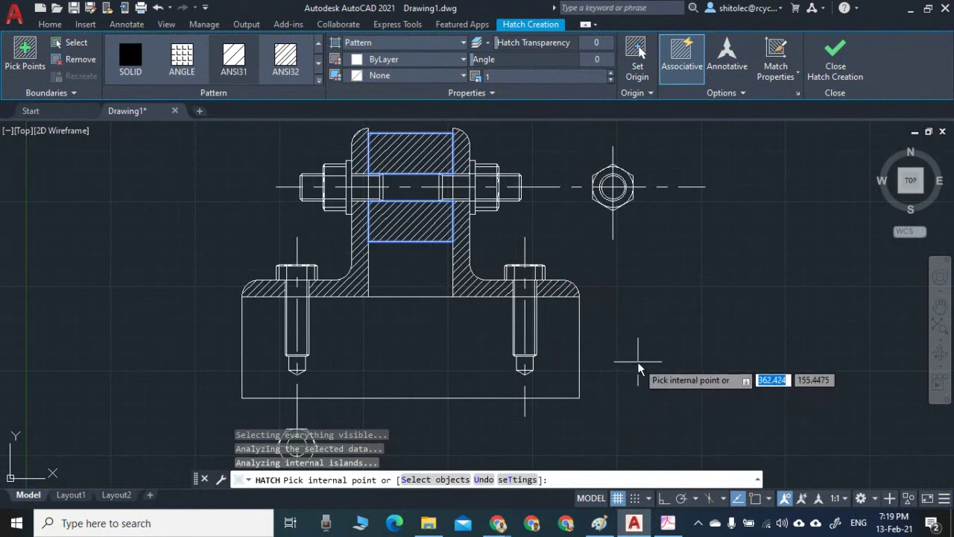
pyautogui.click(410, 334)
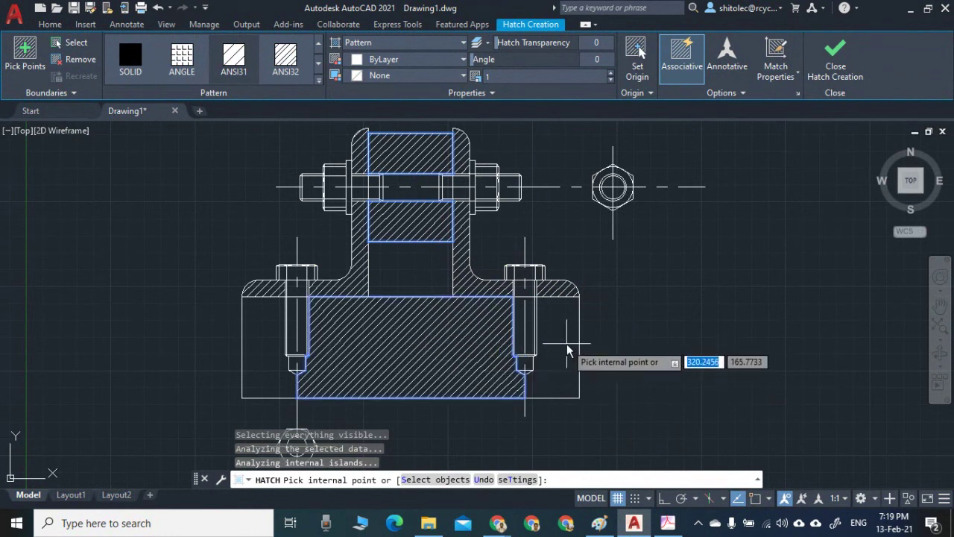
pyautogui.click(568, 346)
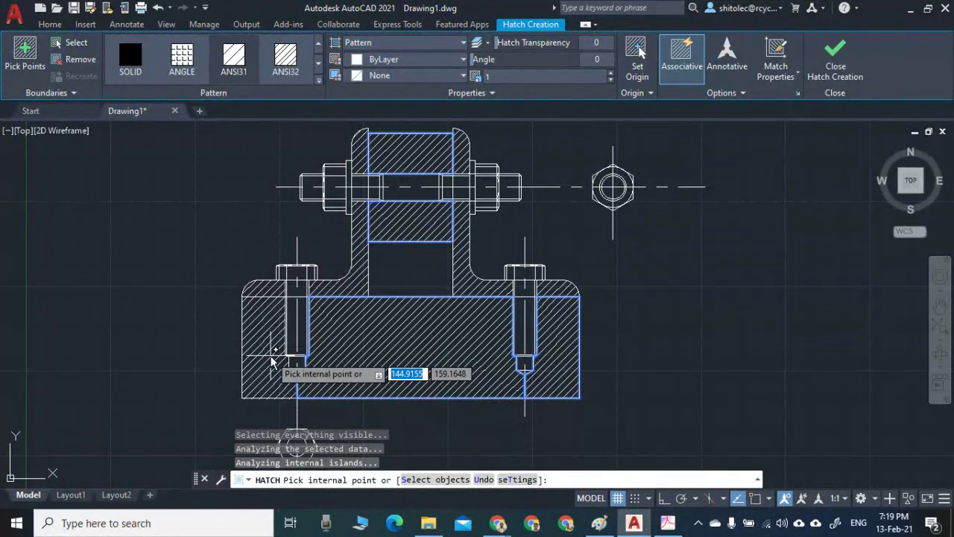
pyautogui.press('Escape')
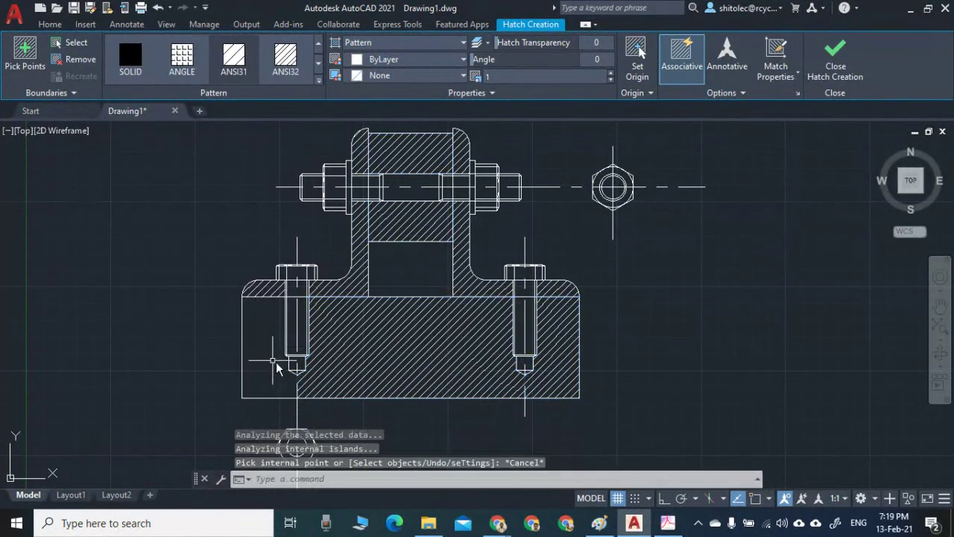
pyautogui.hotkey('ctrl', 'z')
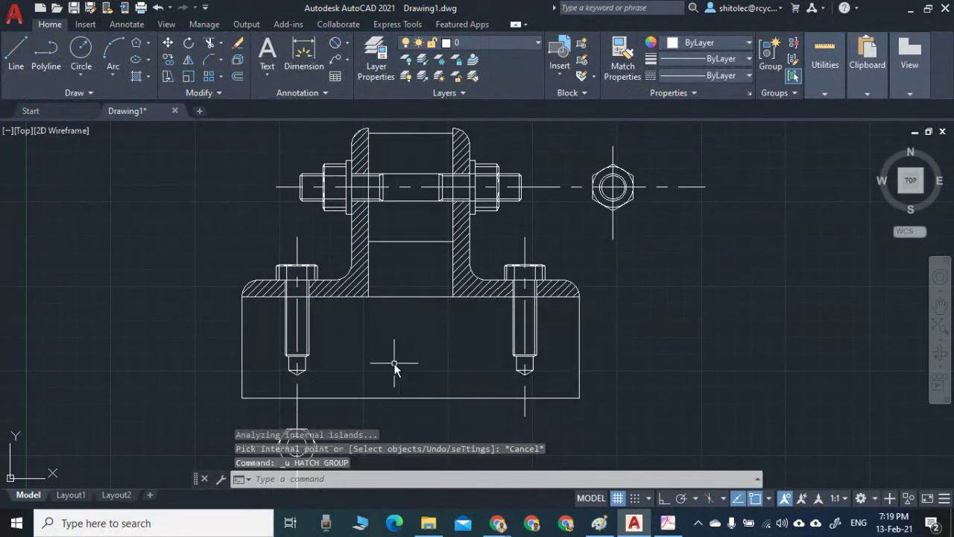
pyautogui.click(137, 78)
# Step: Hatch the regions above and below the stud between the bracket uprights
pyautogui.click(414, 146)
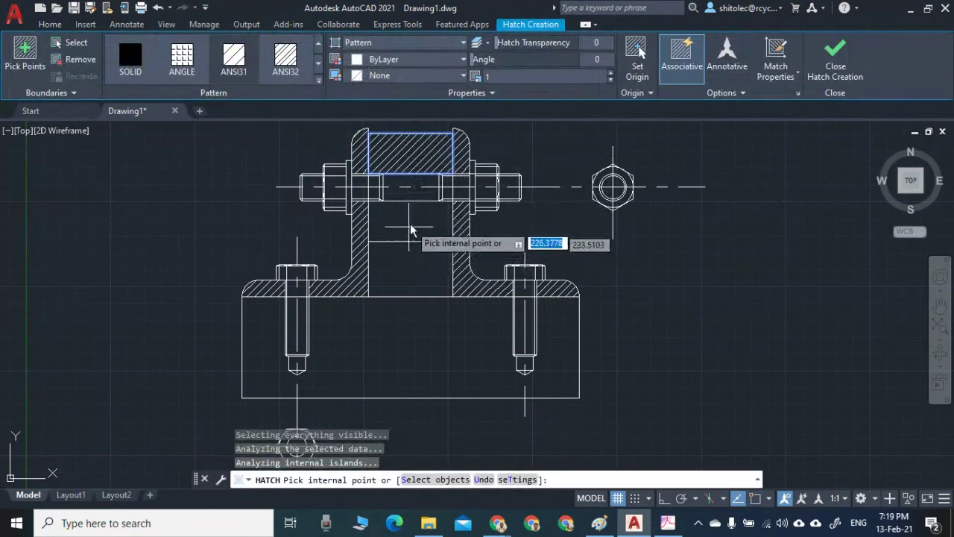
pyautogui.click(409, 229)
pyautogui.press('Escape')
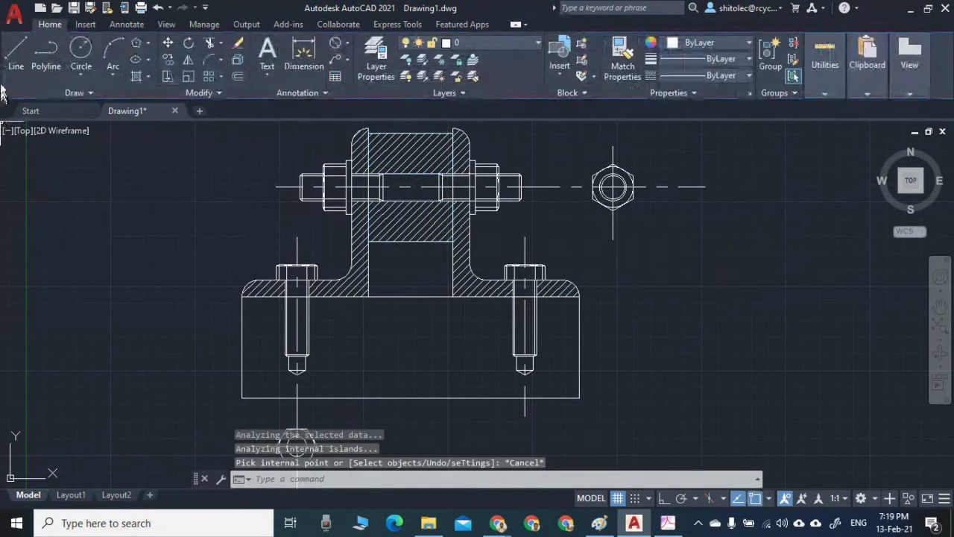
# Step: Hatch the whole base block around the capscrews and select the new hatch
pyautogui.click(137, 77)
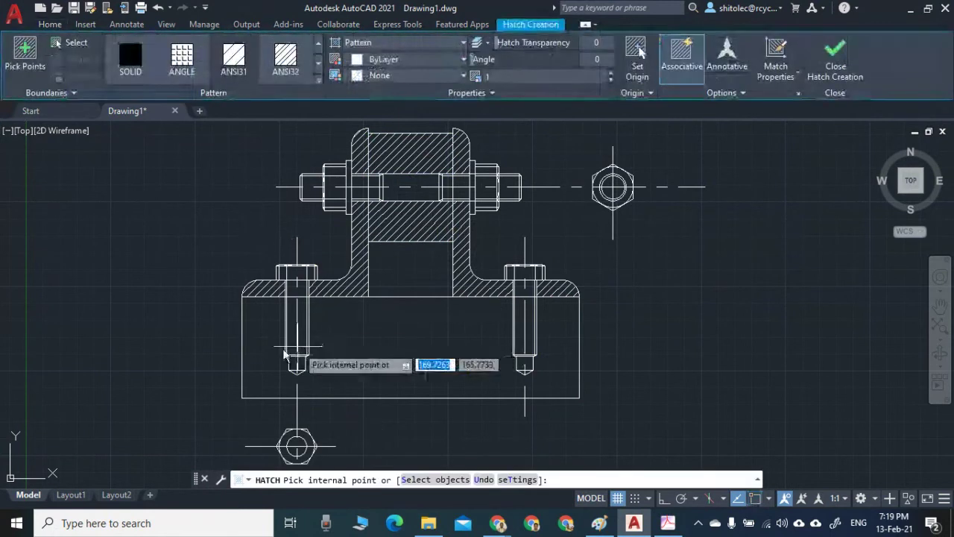
pyautogui.click(266, 339)
pyautogui.click(388, 341)
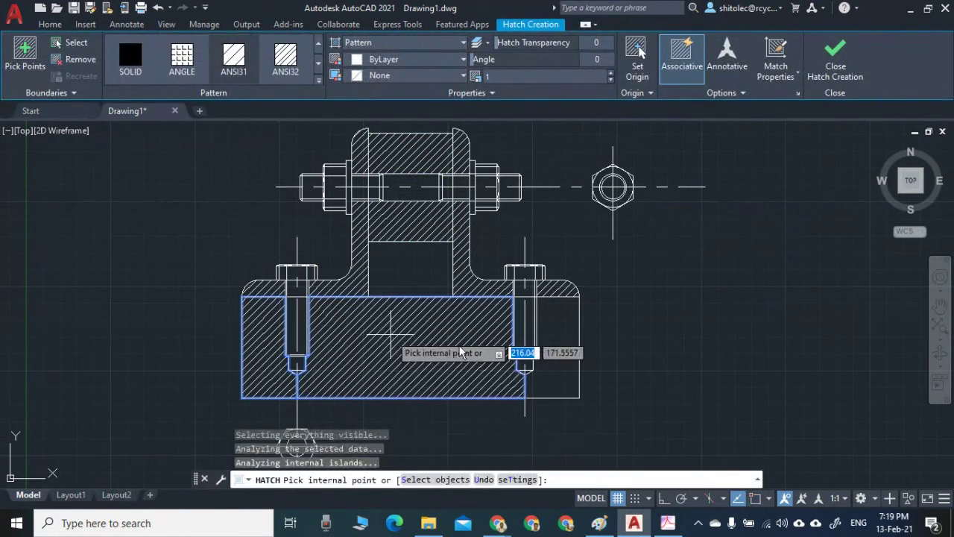
pyautogui.press('Escape')
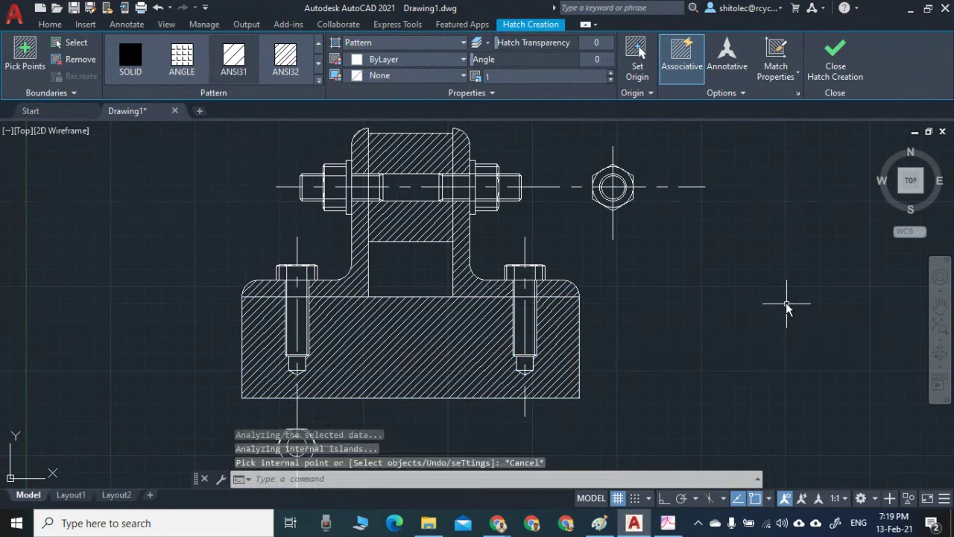
pyautogui.click(429, 334)
pyautogui.rightClick(412, 352)
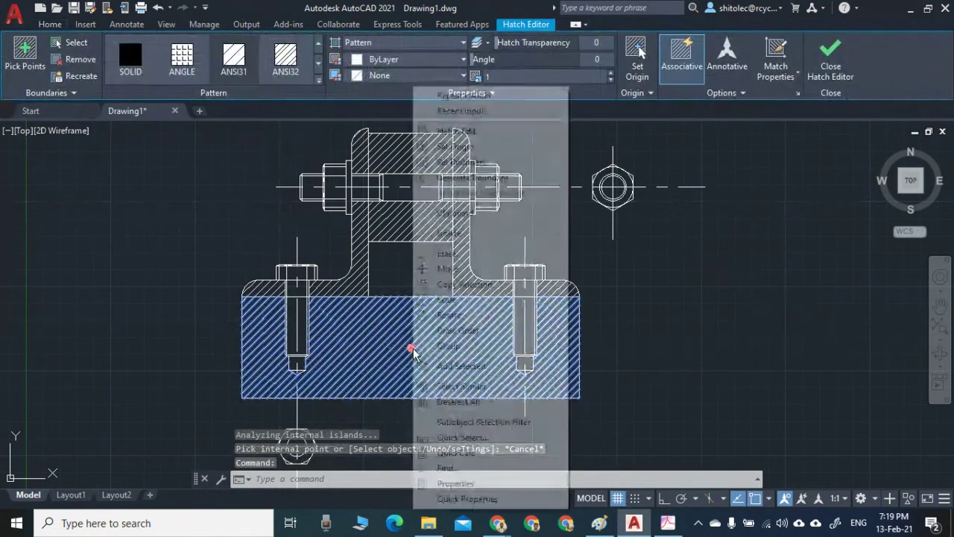
pyautogui.click(645, 308)
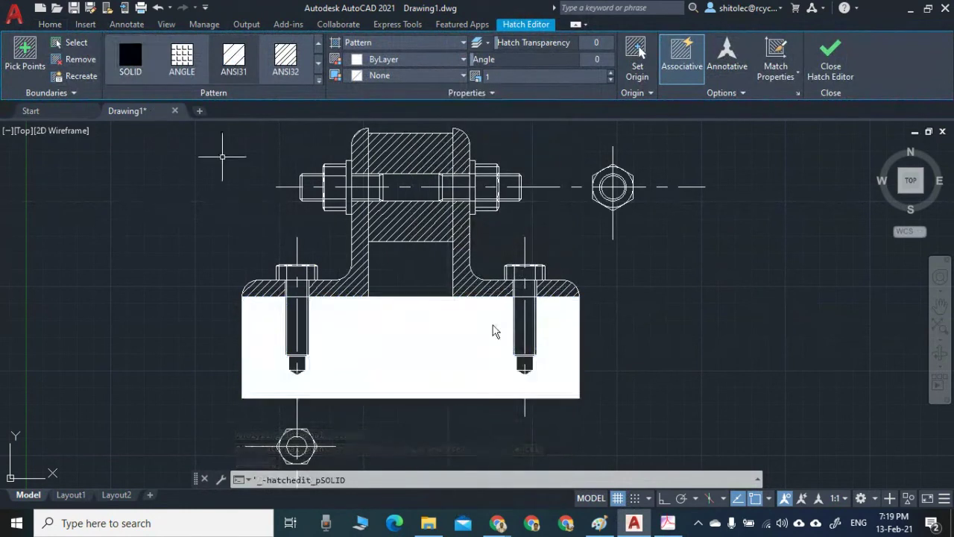
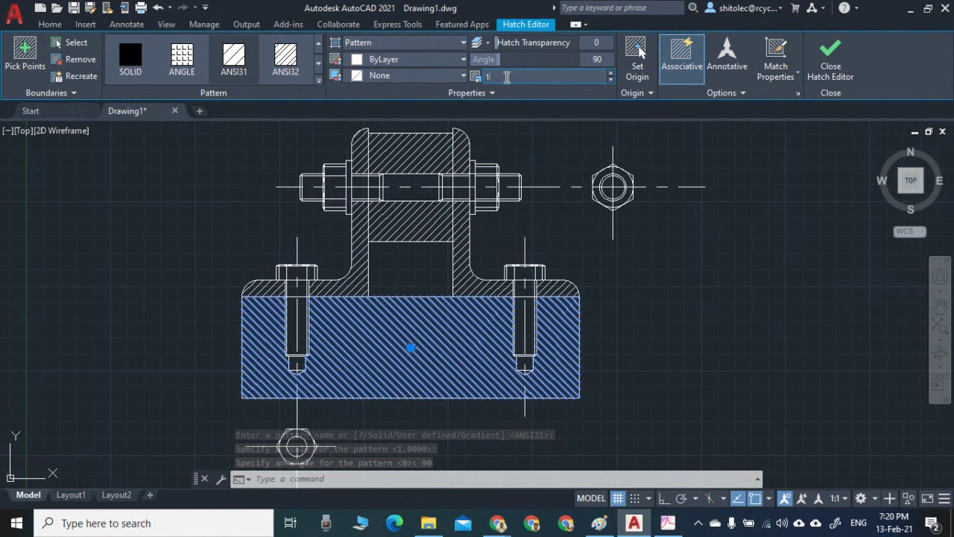
# Step: Apply a hatch pattern scale of 0.8 to the base section hatch
pyautogui.write('0.')
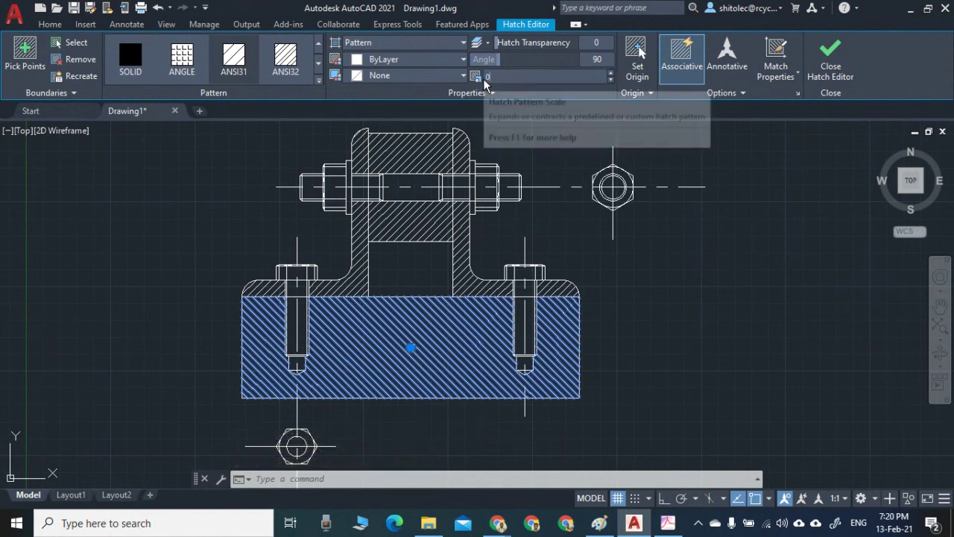
pyautogui.write('8')
pyautogui.press('Return')
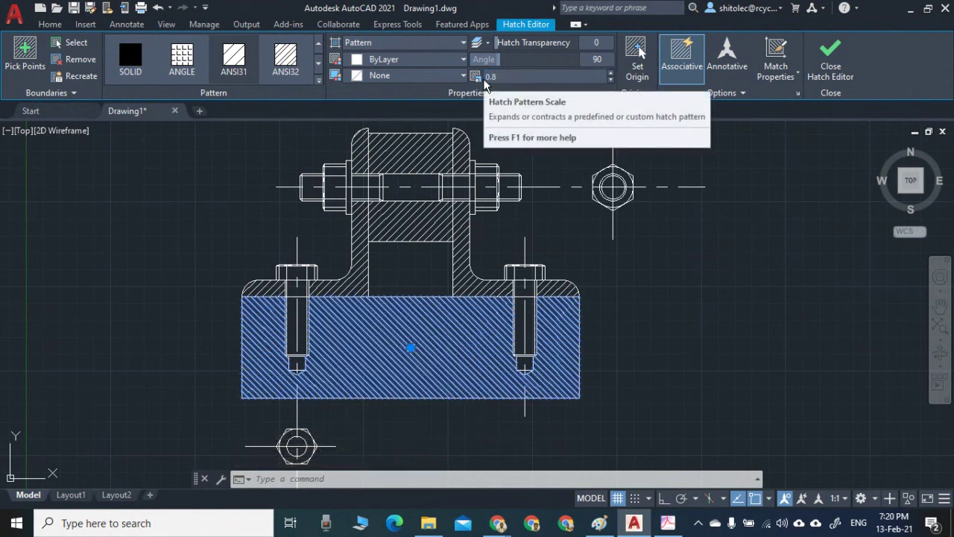
pyautogui.press('Escape')
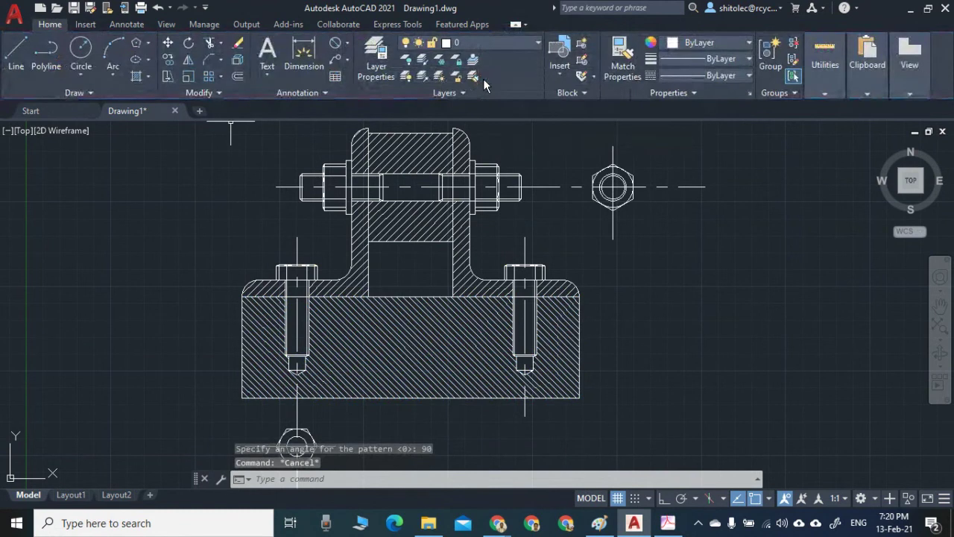
# Step: Change the upper bushing hatch's pattern scale to 1.2
pyautogui.click(414, 160)
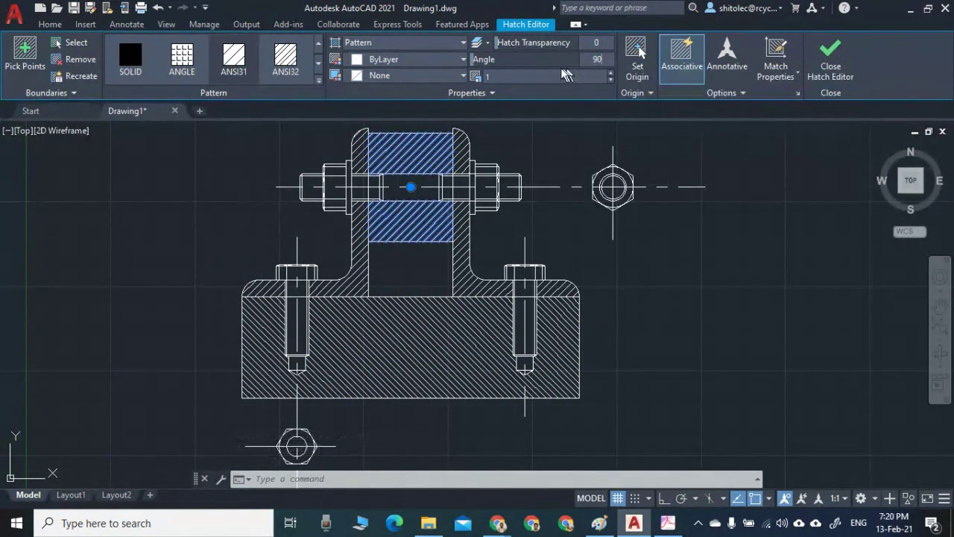
pyautogui.click(505, 74)
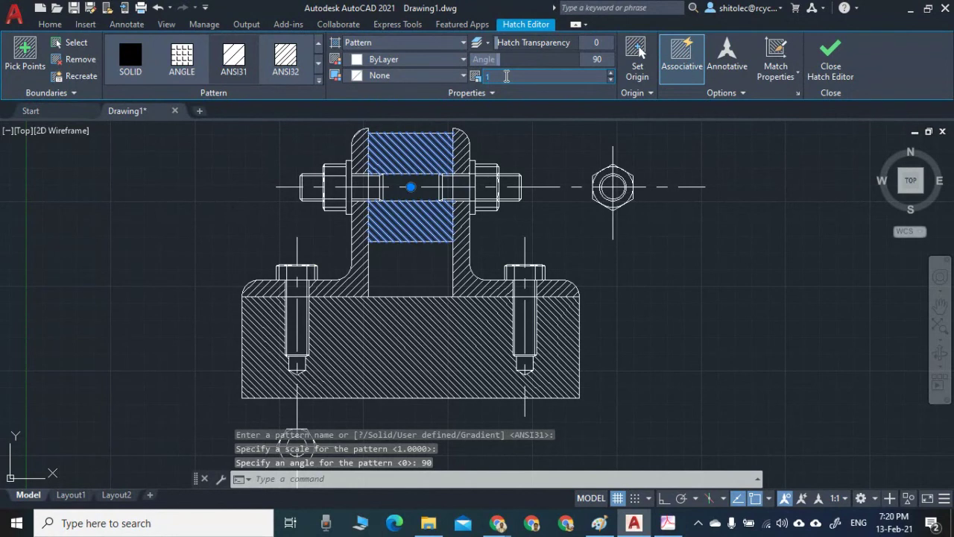
pyautogui.write(',2')
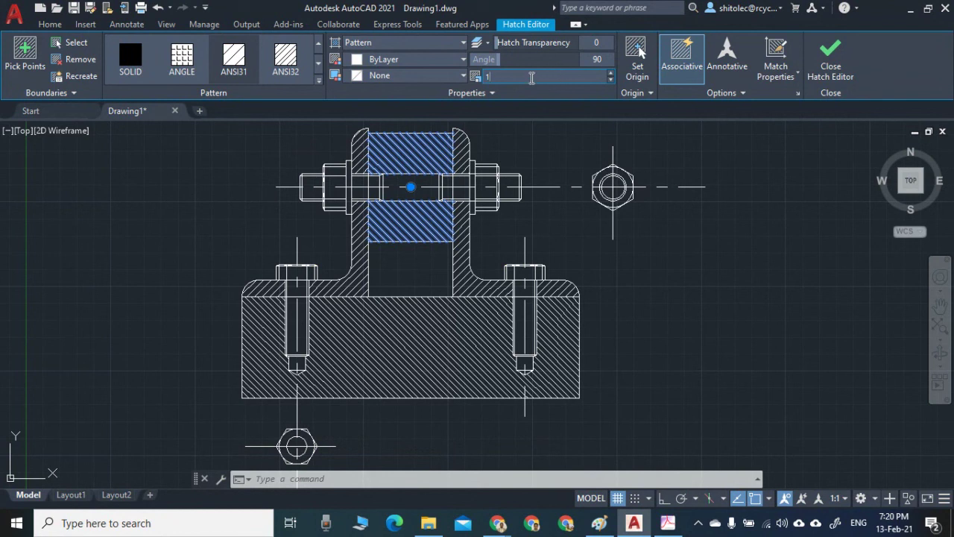
pyautogui.press('Return')
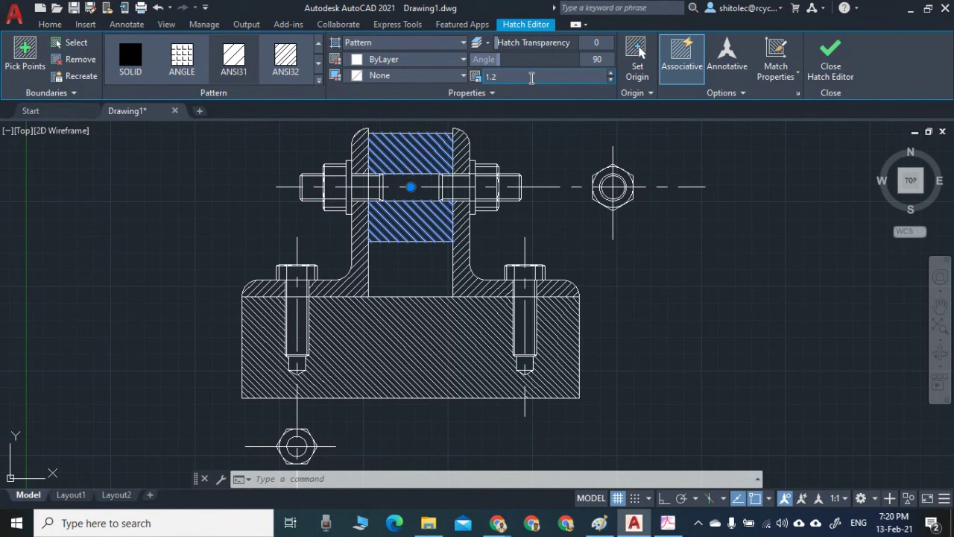
pyautogui.press('Escape')
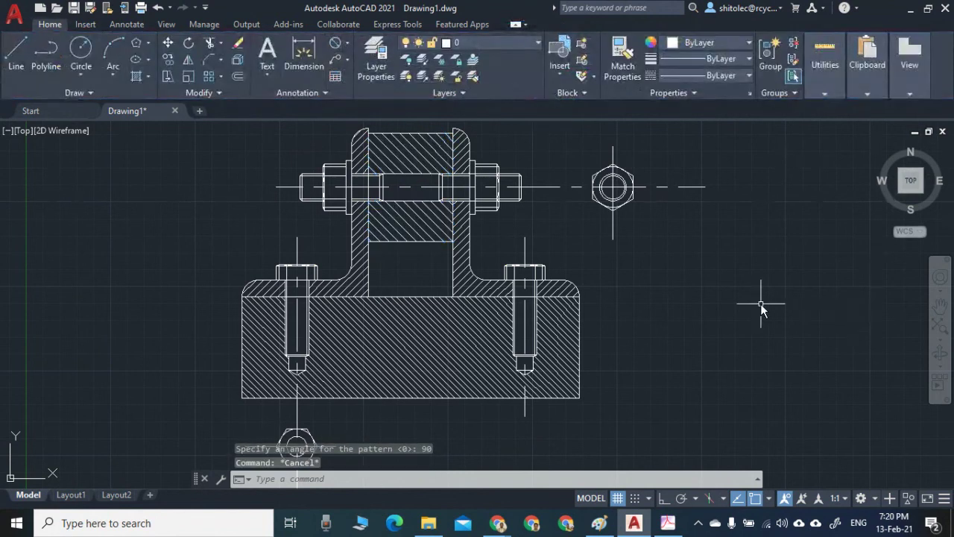
pyautogui.scroll(-2, 760, 304)
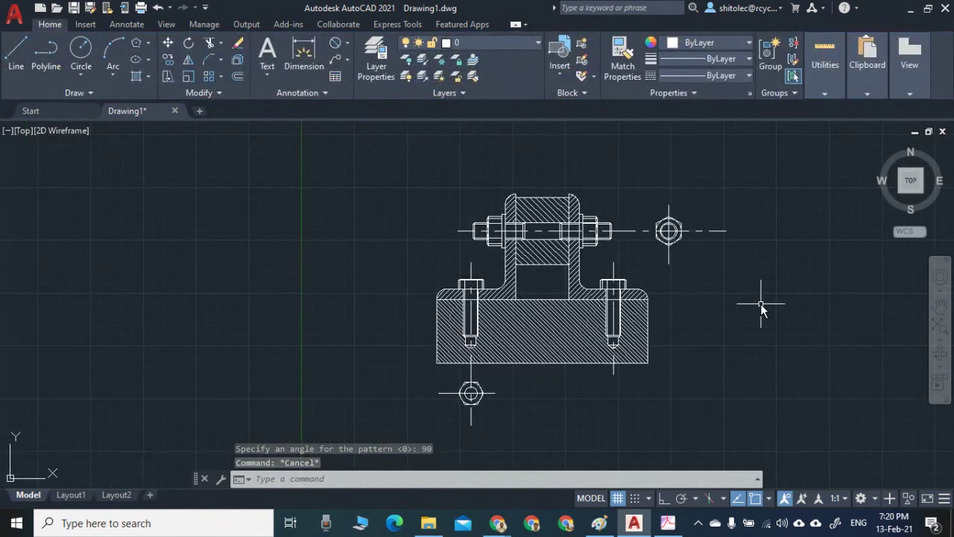
pyautogui.moveTo(761, 303)
pyautogui.mouseDown(button='middle')
pyautogui.moveTo(597, 275)
pyautogui.moveTo(558, 289)
pyautogui.moveTo(615, 331)
pyautogui.mouseUp(button='middle')
pyautogui.scroll(2, 597, 274)
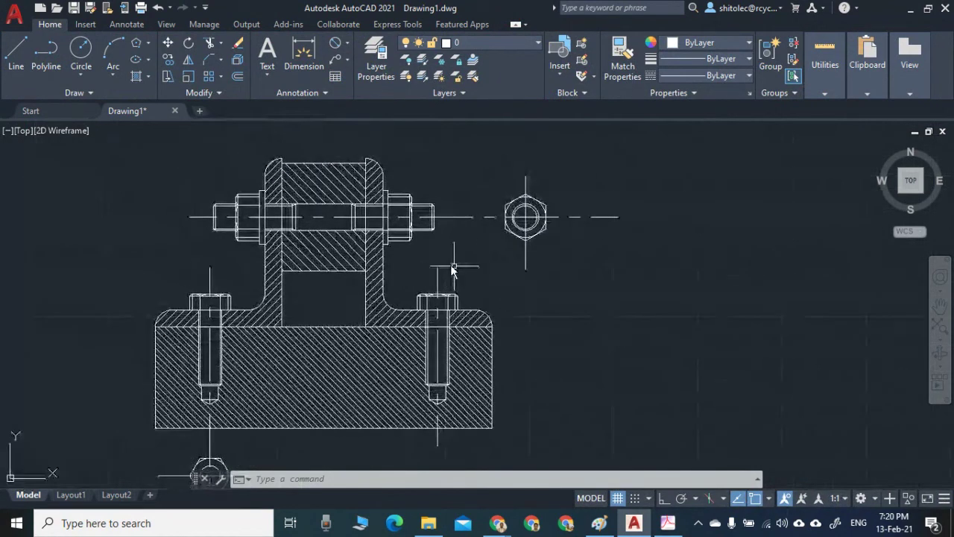
pyautogui.scroll(2, 453, 270)
pyautogui.moveTo(440, 260)
pyautogui.mouseDown(button='middle')
pyautogui.moveTo(511, 320)
pyautogui.moveTo(657, 279)
pyautogui.mouseUp(button='middle')
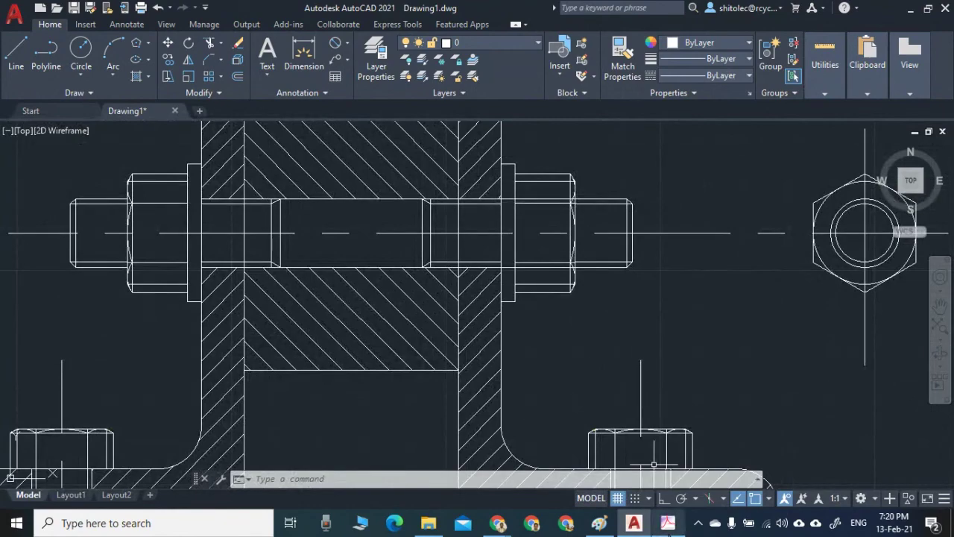
pyautogui.click(668, 523)
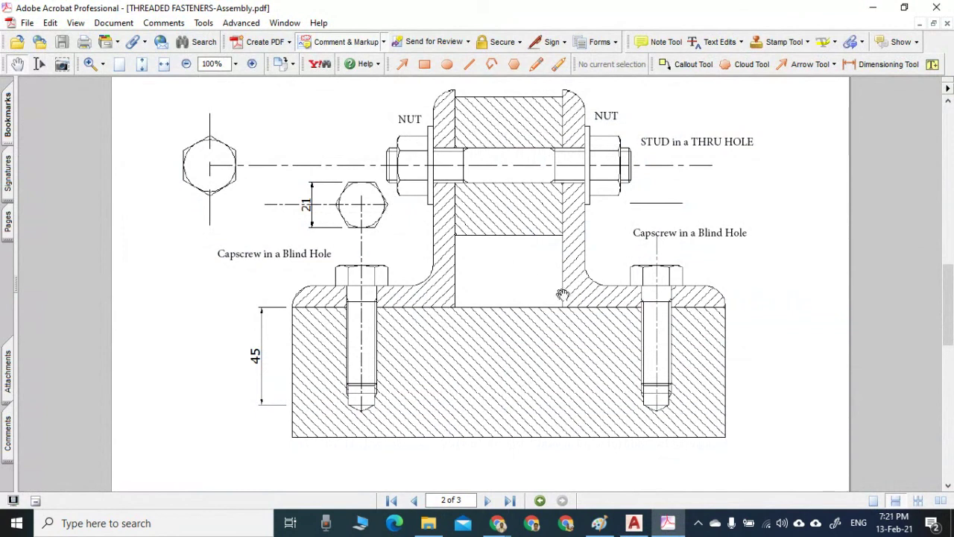
pyautogui.click(633, 522)
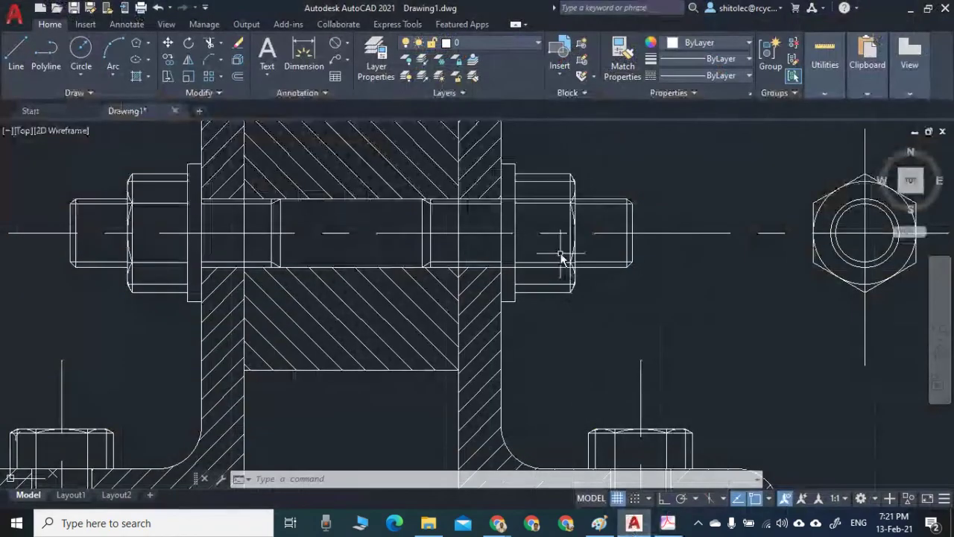
pyautogui.click(209, 44)
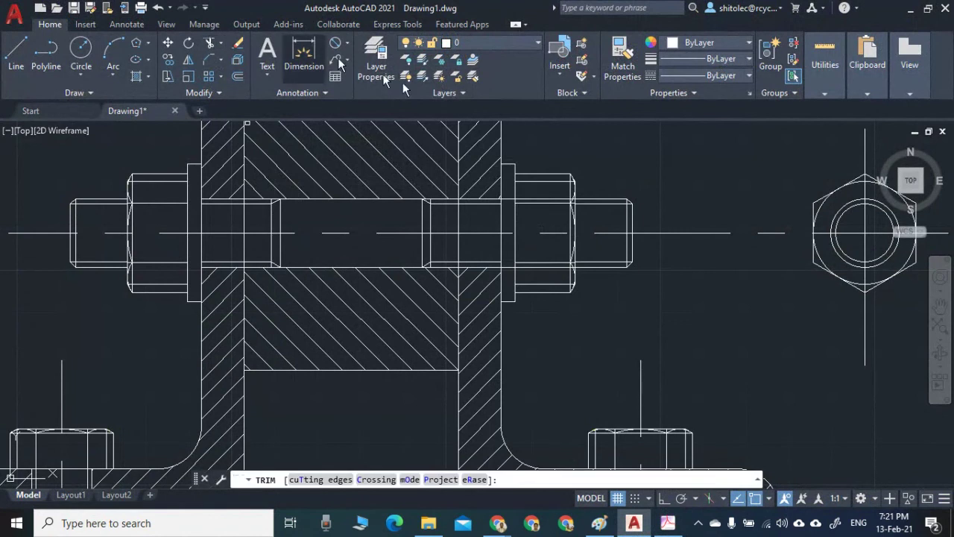
pyautogui.click(565, 198)
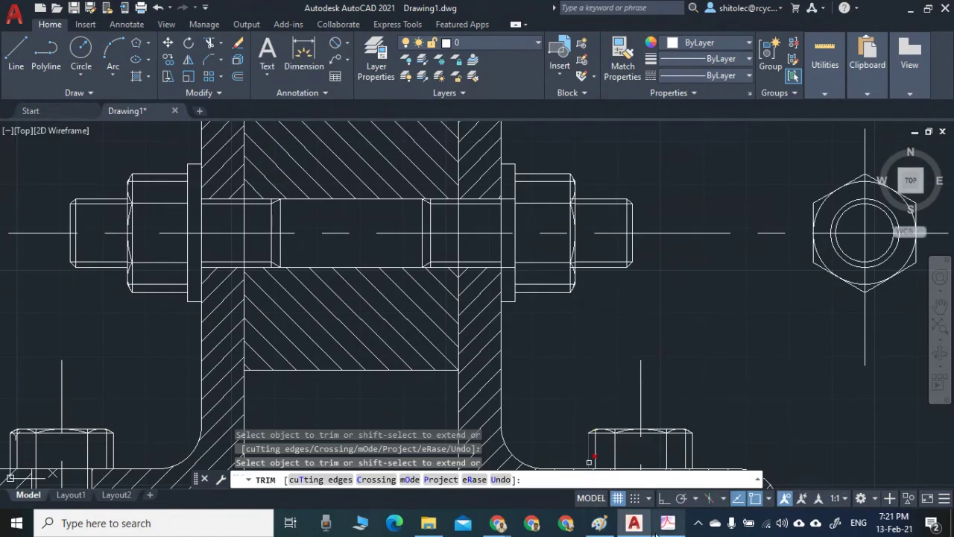
pyautogui.click(668, 523)
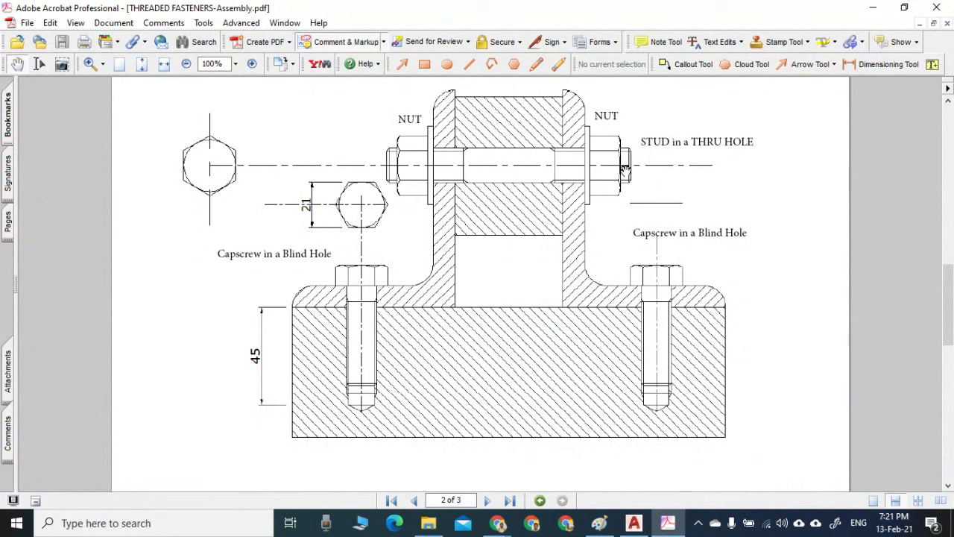
pyautogui.click(633, 523)
pyautogui.press('Escape')
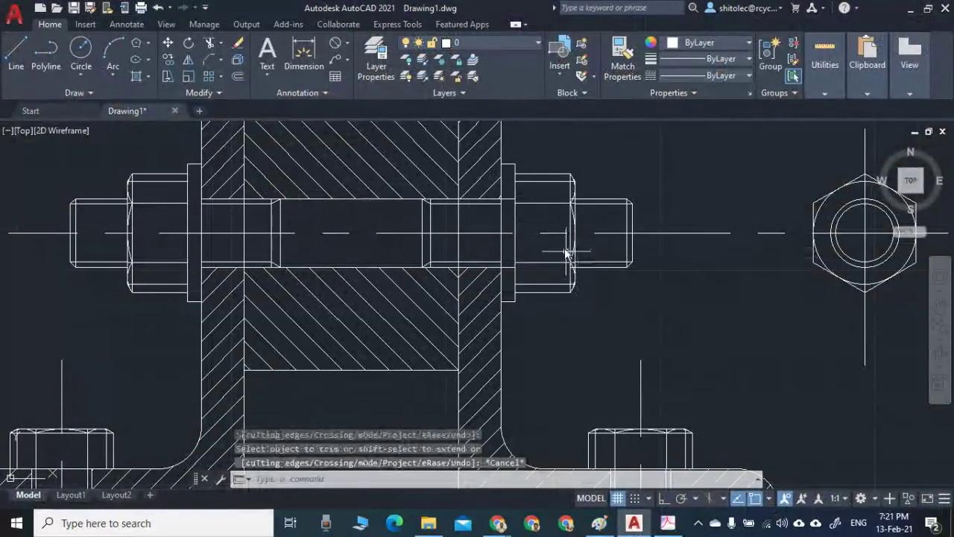
# Step: Select the short line on the right nut, then clear the selection
pyautogui.click(551, 205)
pyautogui.click(549, 201)
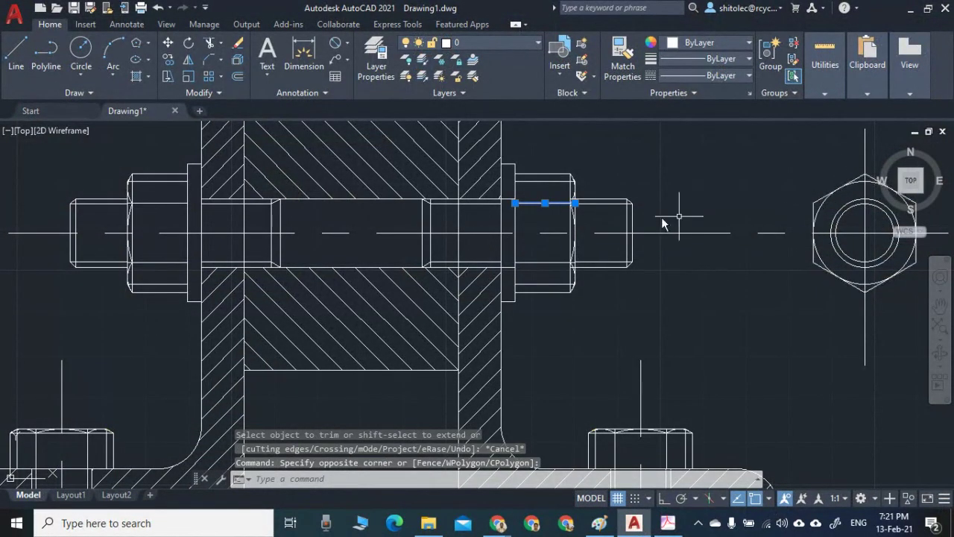
pyautogui.press('Escape')
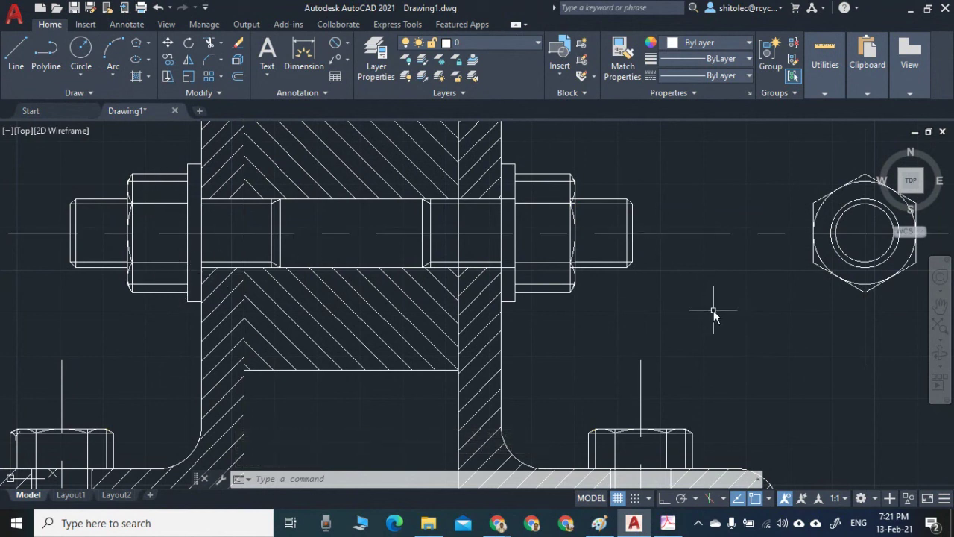
# Step: Zoom out to the whole bracket and show the Annotation panel's dimension types list
pyautogui.scroll(-2, 675, 314)
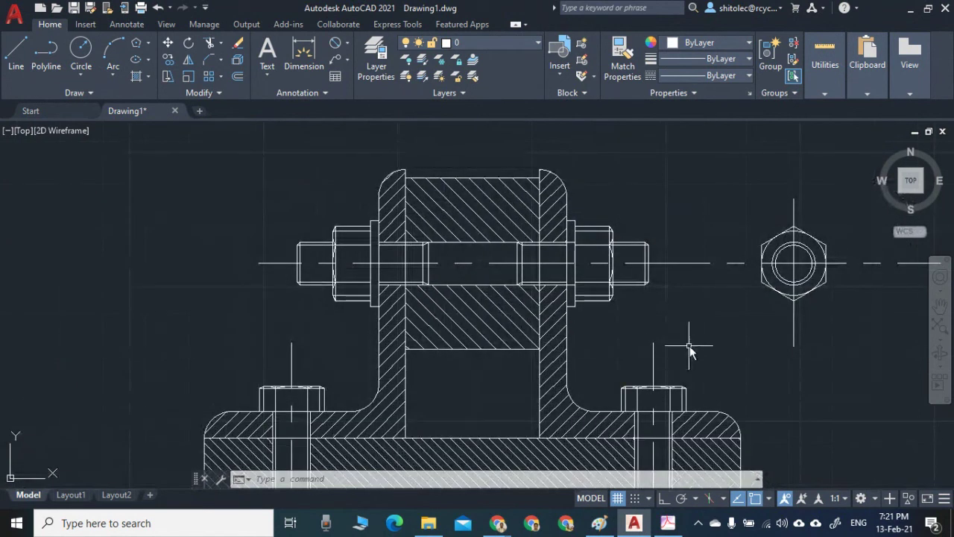
pyautogui.scroll(-2, 693, 339)
pyautogui.moveTo(693, 339)
pyautogui.mouseDown(button='middle')
pyautogui.moveTo(591, 256)
pyautogui.moveTo(606, 245)
pyautogui.mouseUp(button='middle')
pyautogui.scroll(-1, 607, 245)
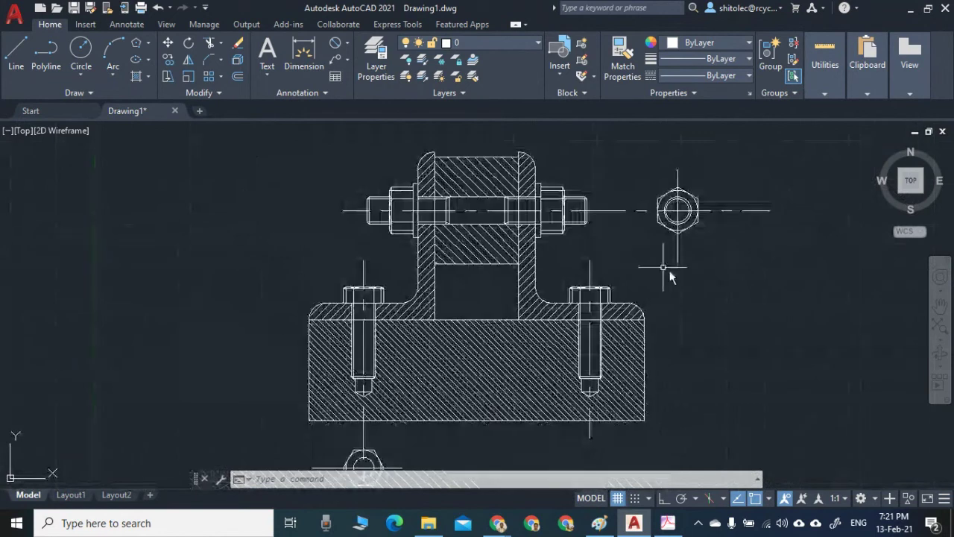
pyautogui.moveTo(726, 287); pyautogui.dragTo(645, 274, button='middle')
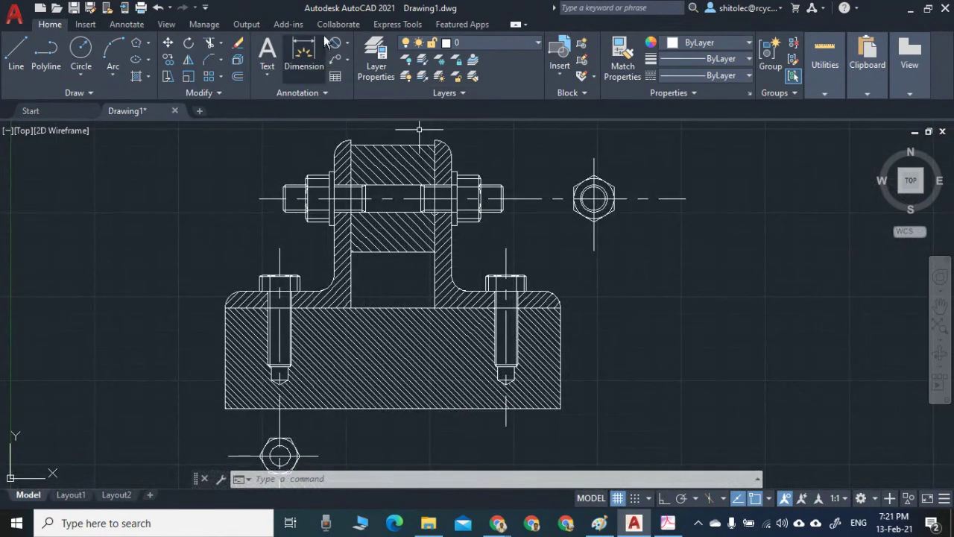
pyautogui.click(347, 46)
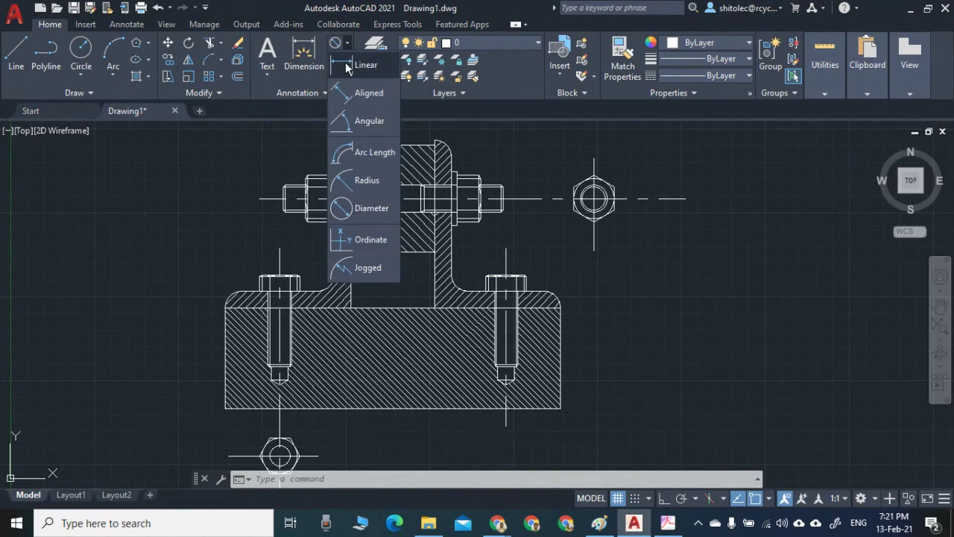
# Step: Place a 60 linear dimension for the base height, then delete it
pyautogui.click(358, 66)
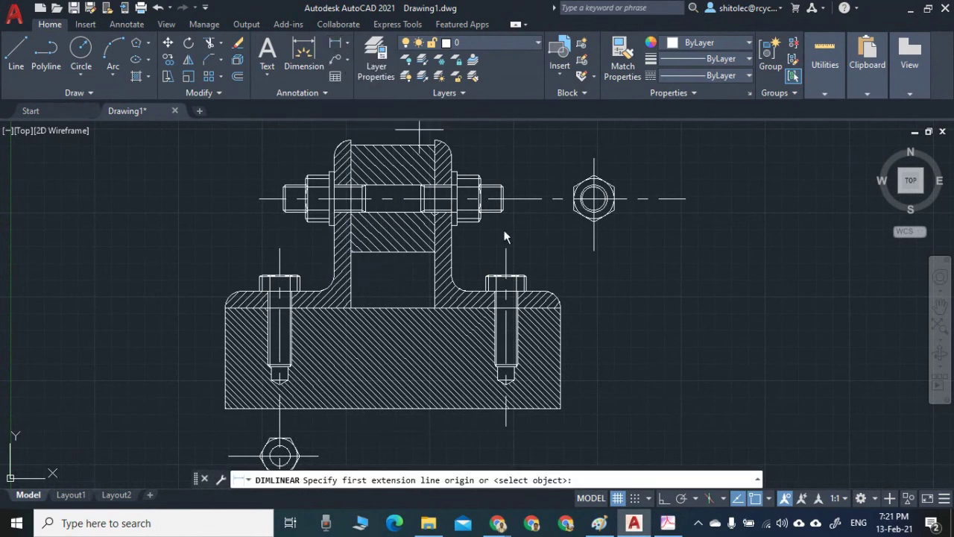
pyautogui.click(563, 410)
pyautogui.click(561, 308)
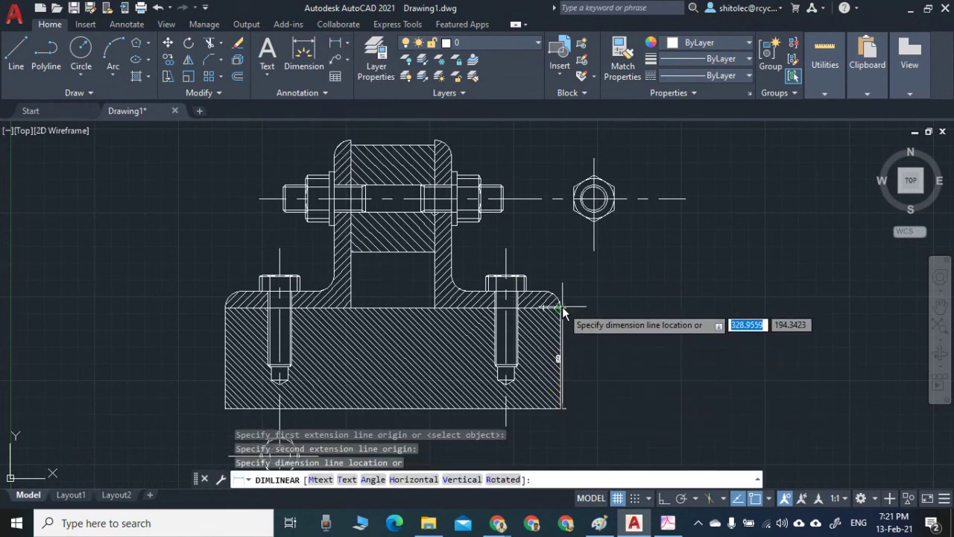
pyautogui.click(633, 319)
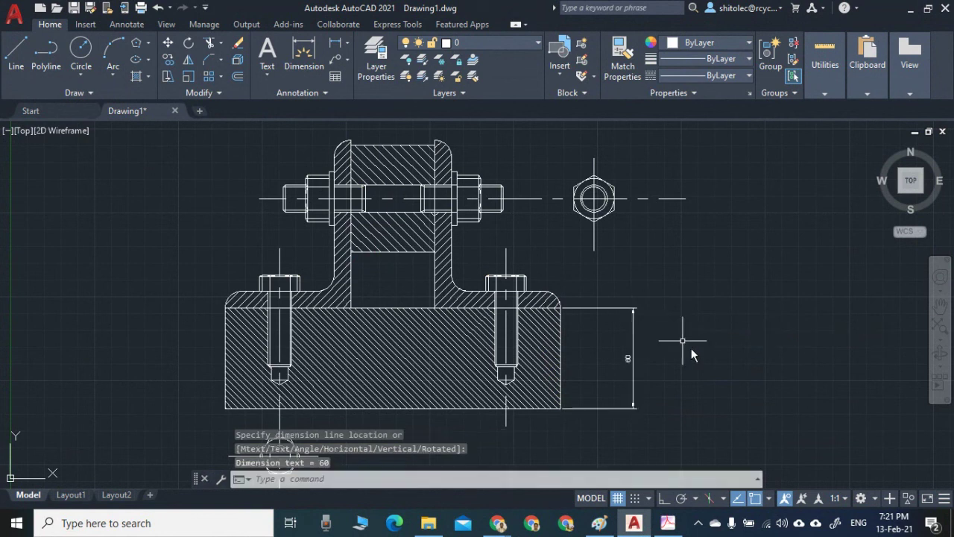
pyautogui.click(677, 426)
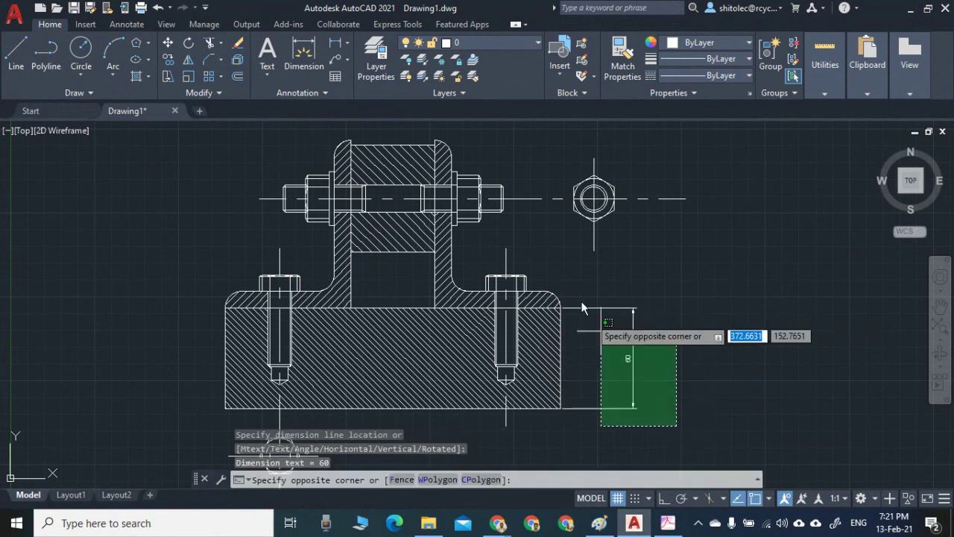
pyautogui.click(581, 258)
pyautogui.press('Delete')
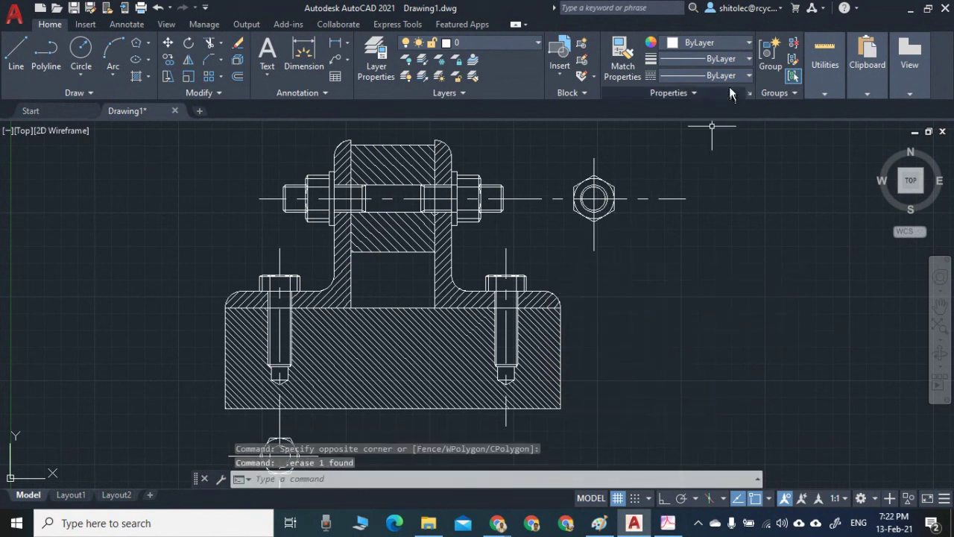
# Step: Set the object colour to yellow and redo the 60 base height dimension
pyautogui.click(726, 42)
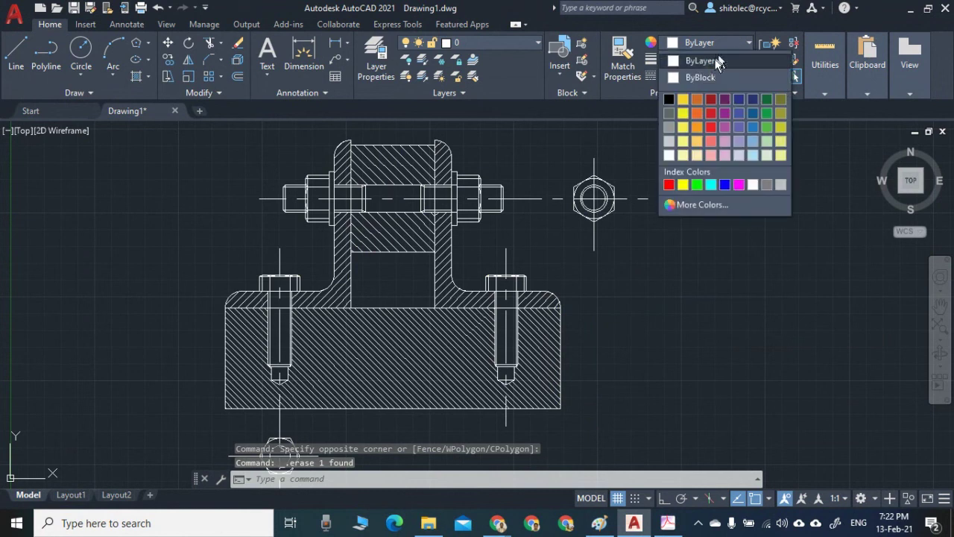
pyautogui.click(683, 99)
pyautogui.click(322, 49)
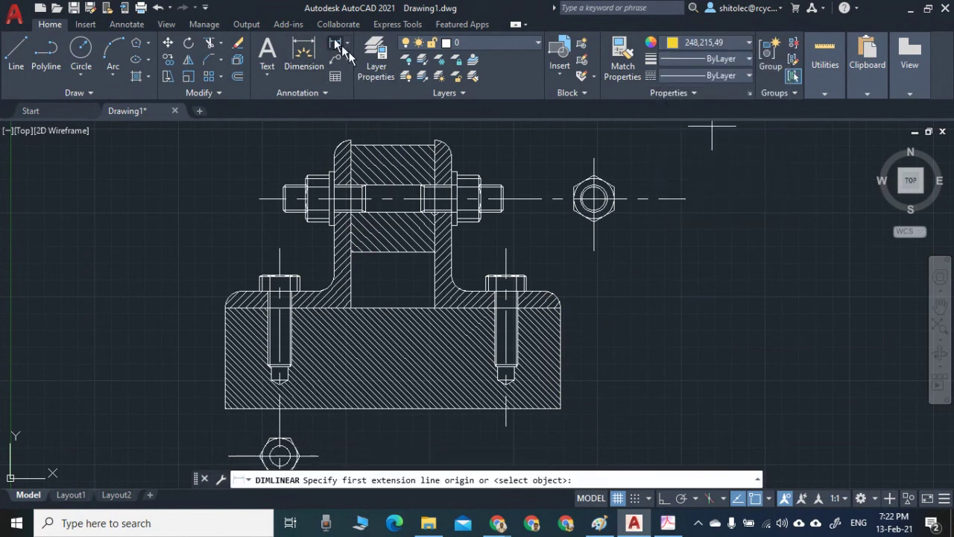
pyautogui.click(559, 409)
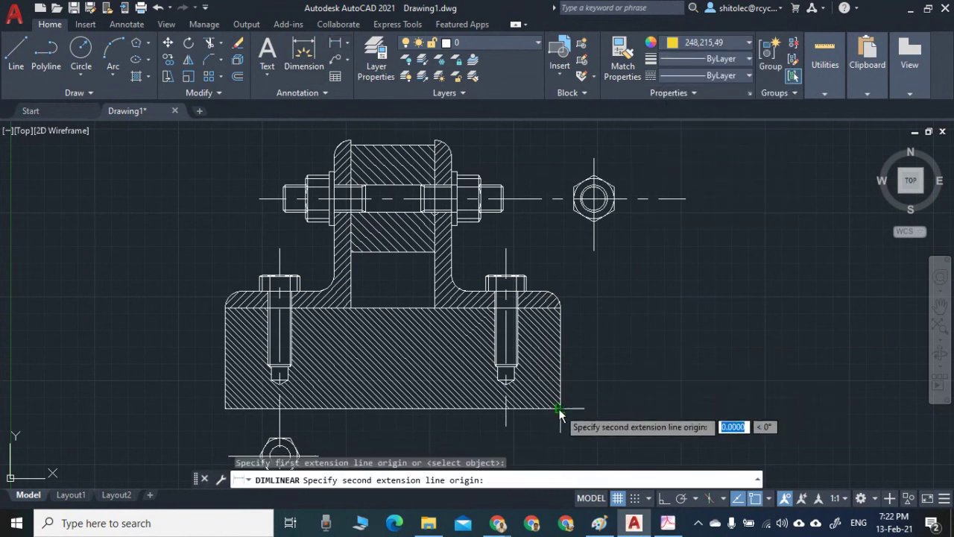
pyautogui.click(558, 306)
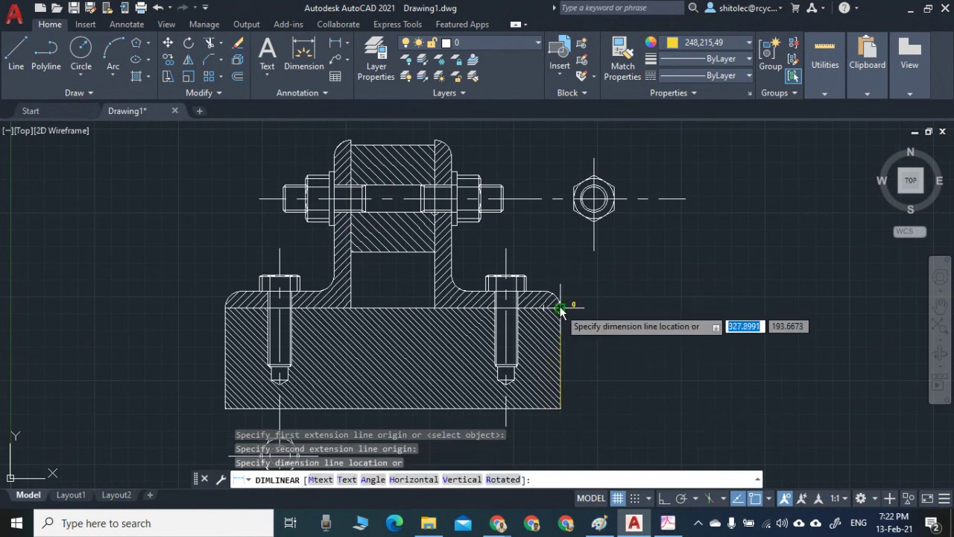
pyautogui.click(623, 306)
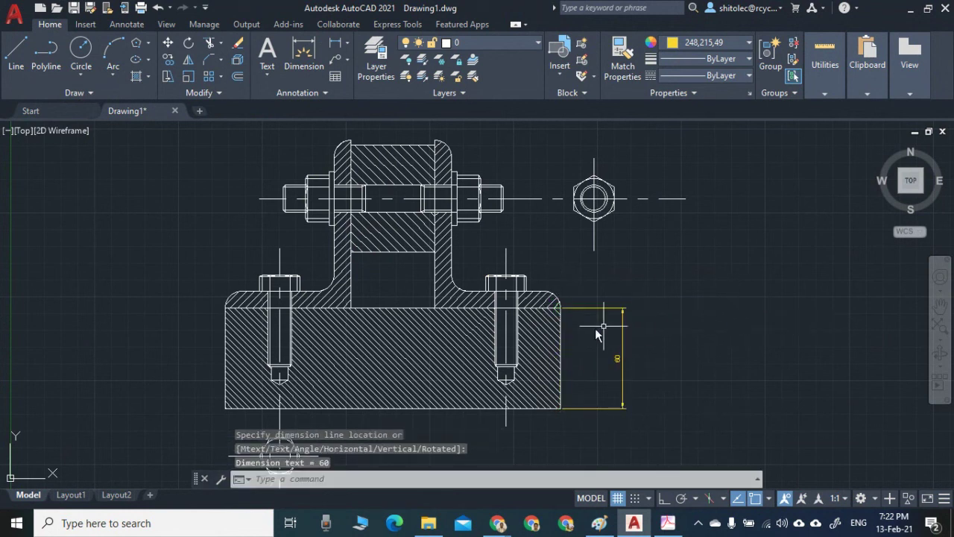
# Step: Add a 65 vertical dimension from the base top to the top bolt centreline
pyautogui.scroll(2, 596, 334)
pyautogui.moveTo(590, 363); pyautogui.dragTo(590, 437, button='middle')
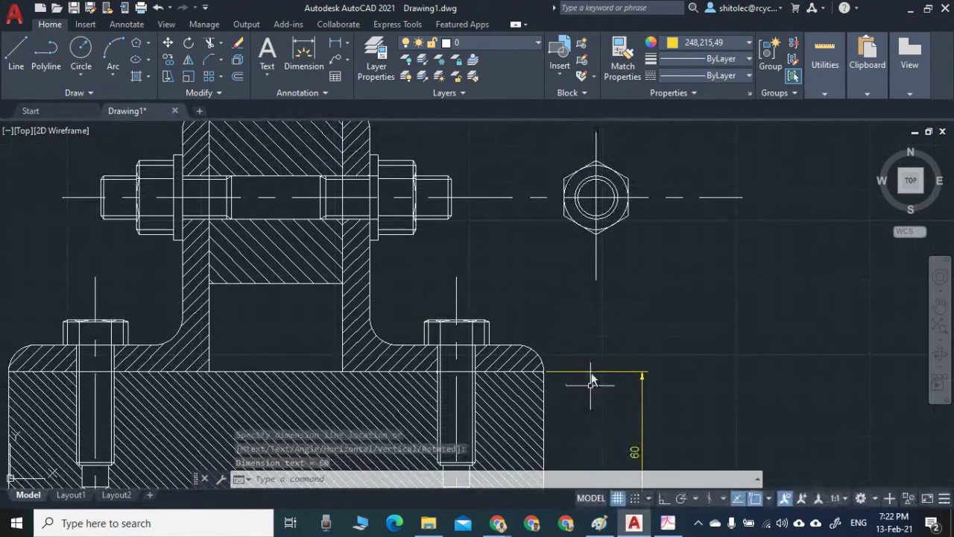
pyautogui.click(303, 53)
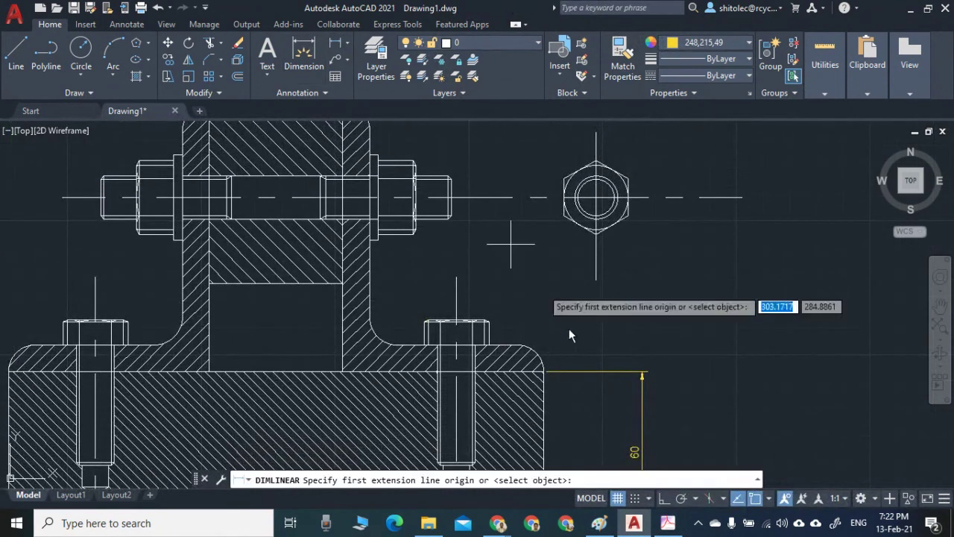
pyautogui.click(536, 372)
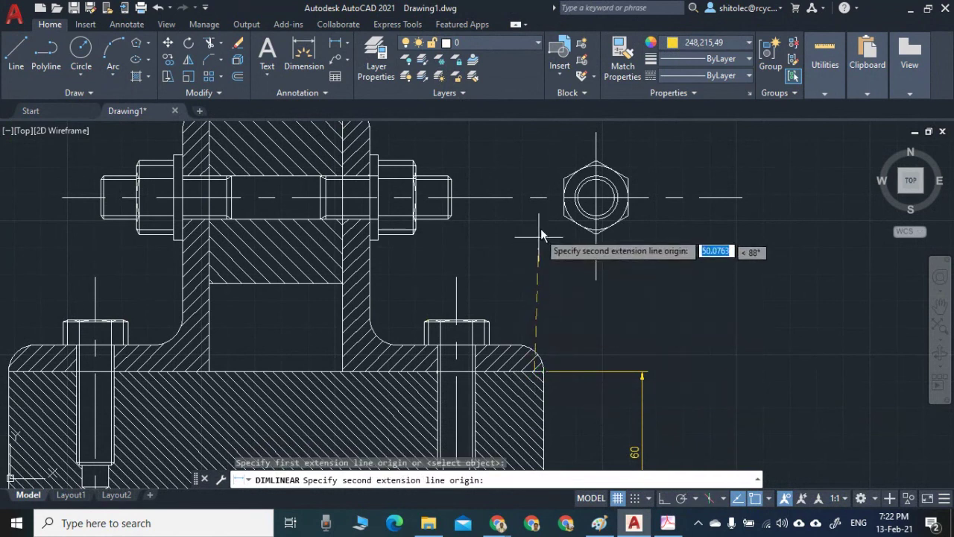
pyautogui.click(537, 200)
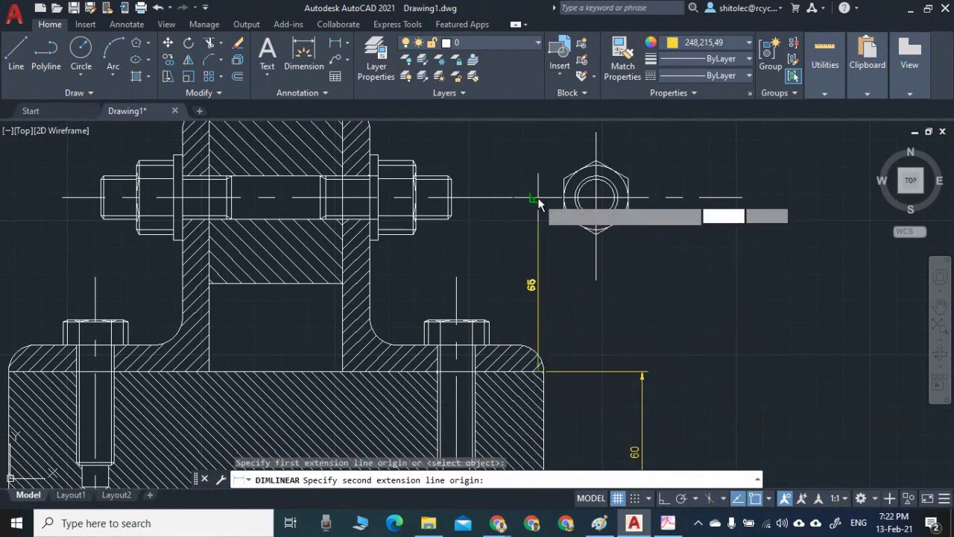
pyautogui.click(553, 234)
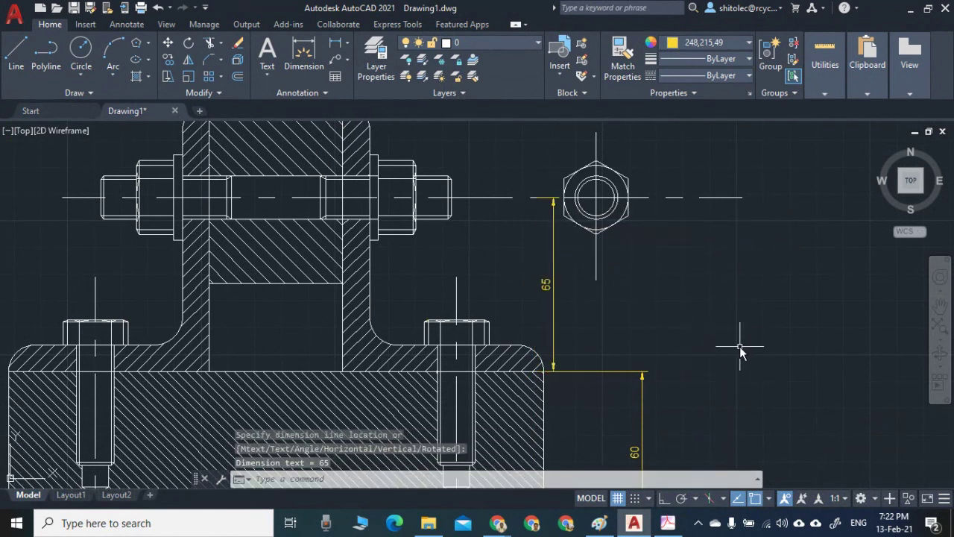
pyautogui.press('Escape')
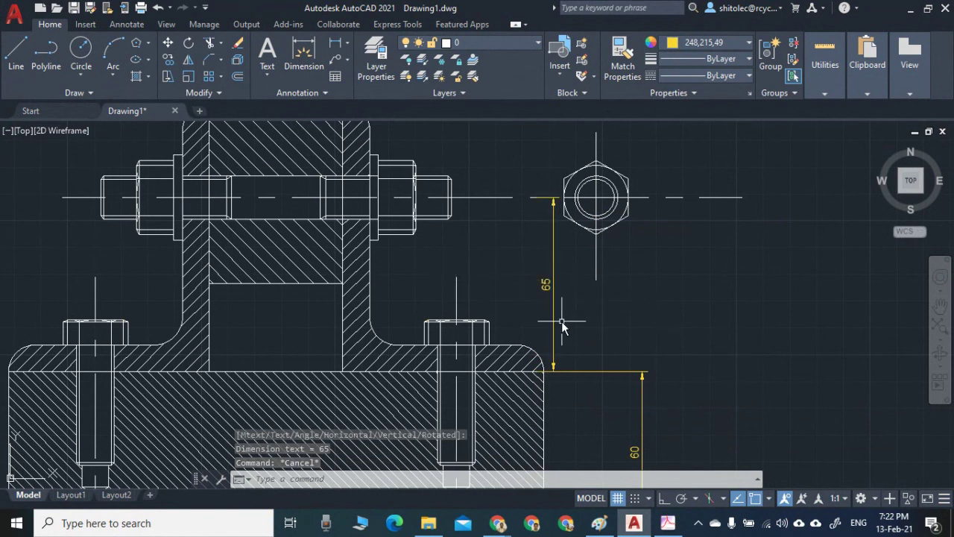
# Step: Recentre the drawing and compare it against the threaded-fasteners assembly reference PDF
pyautogui.scroll(-2, 562, 323)
pyautogui.moveTo(629, 320); pyautogui.dragTo(608, 246, button='middle')
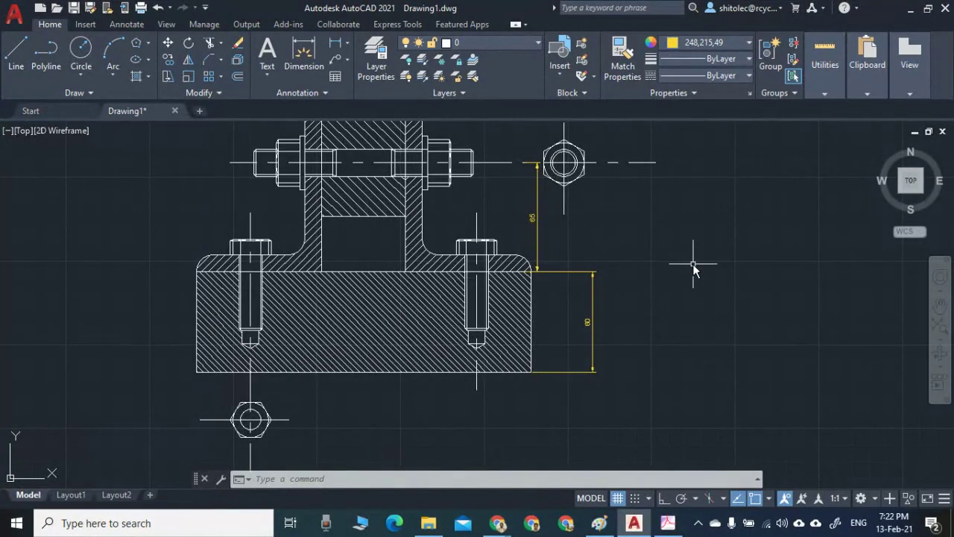
pyautogui.moveTo(693, 266)
pyautogui.mouseDown(button='middle')
pyautogui.moveTo(688, 323)
pyautogui.moveTo(692, 311)
pyautogui.moveTo(720, 304)
pyautogui.mouseUp(button='middle')
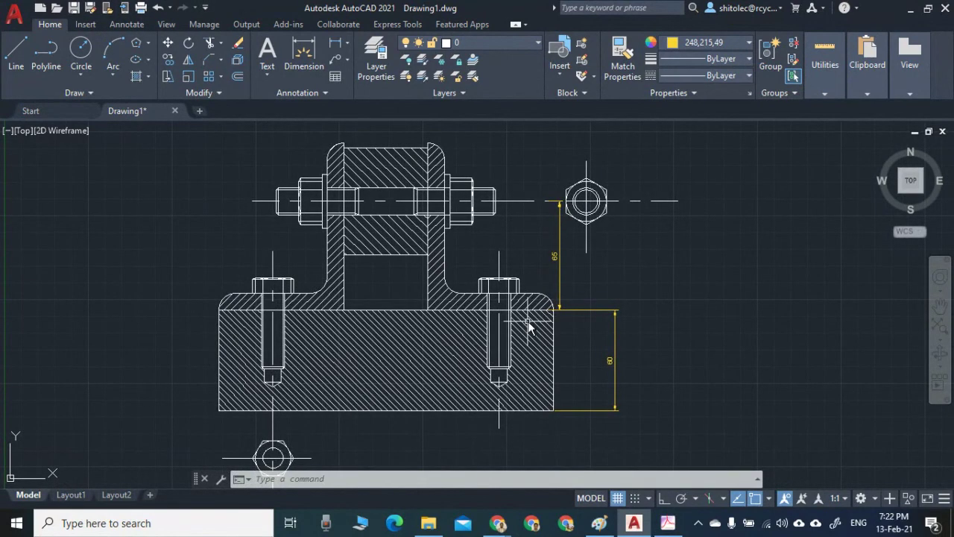
pyautogui.scroll(-2, 694, 329)
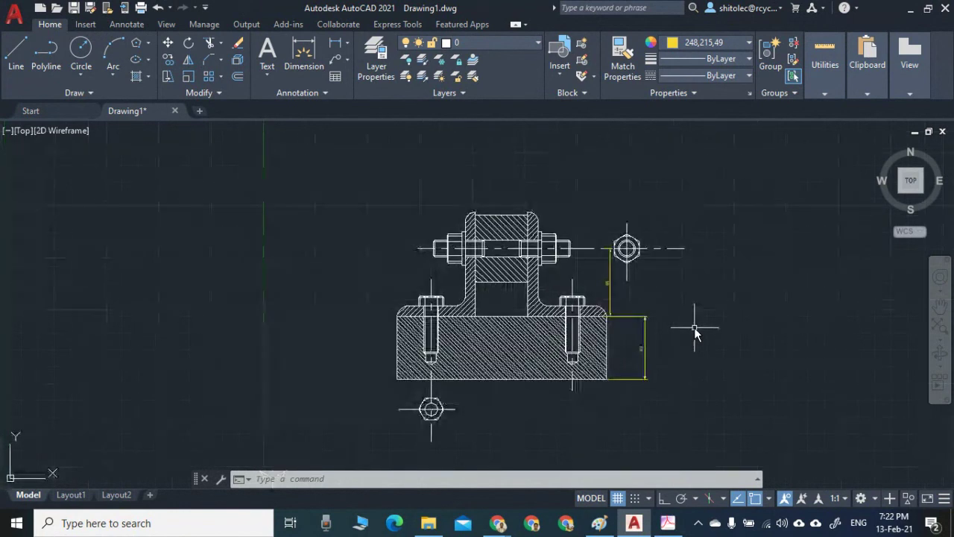
pyautogui.moveTo(713, 336)
pyautogui.mouseDown(button='middle')
pyautogui.moveTo(528, 316)
pyautogui.moveTo(526, 306)
pyautogui.mouseUp(button='middle')
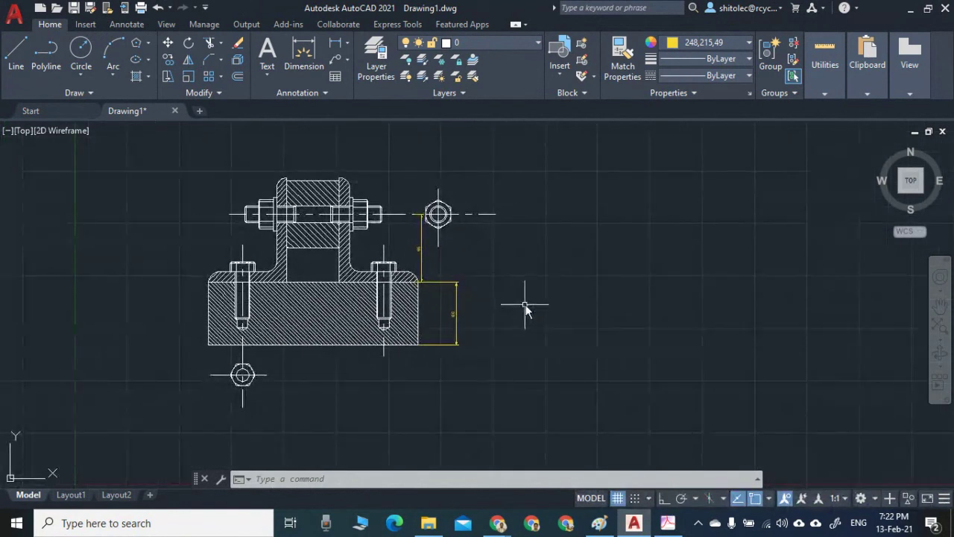
pyautogui.click(668, 523)
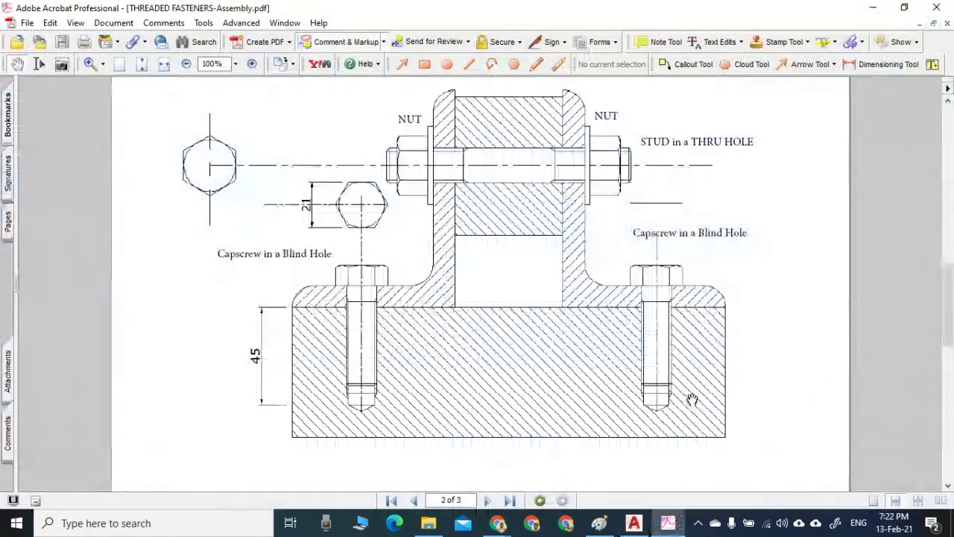
pyautogui.click(633, 523)
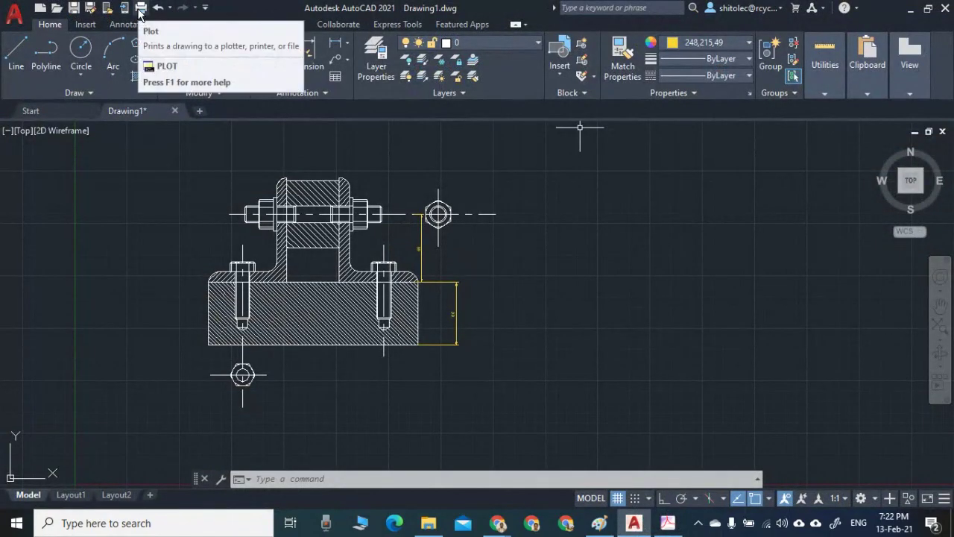
# Step: Start a plot with no page setup and Microsoft Print to PDF as printer
pyautogui.click(140, 9)
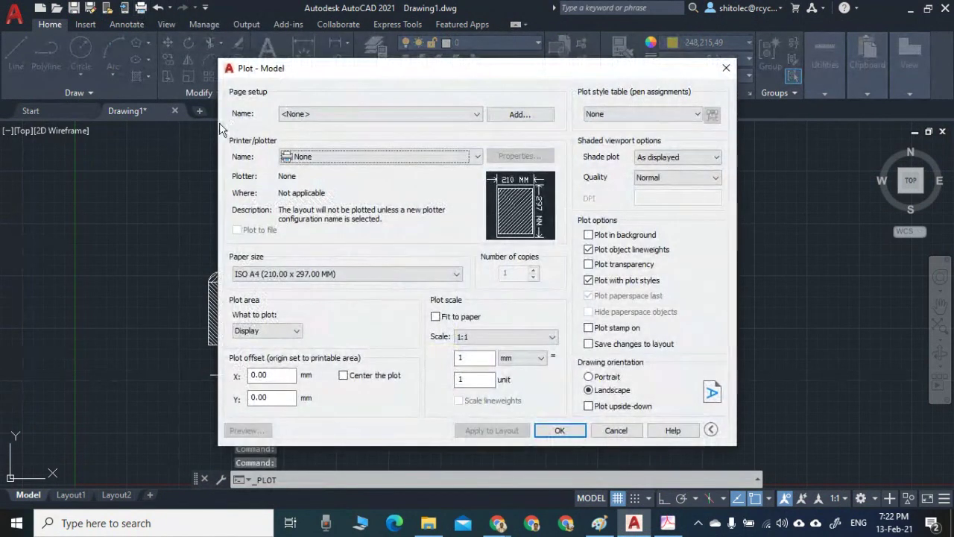
pyautogui.click(477, 115)
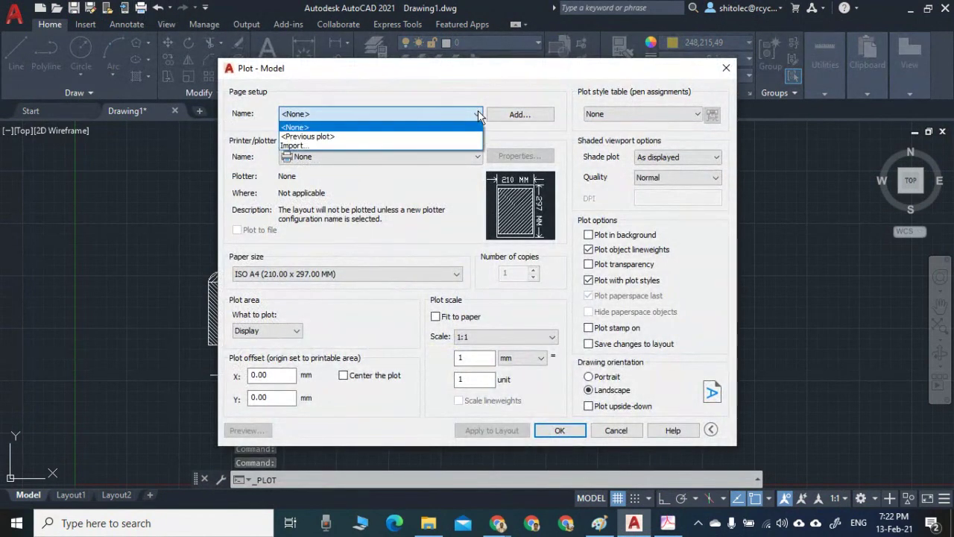
pyautogui.click(479, 115)
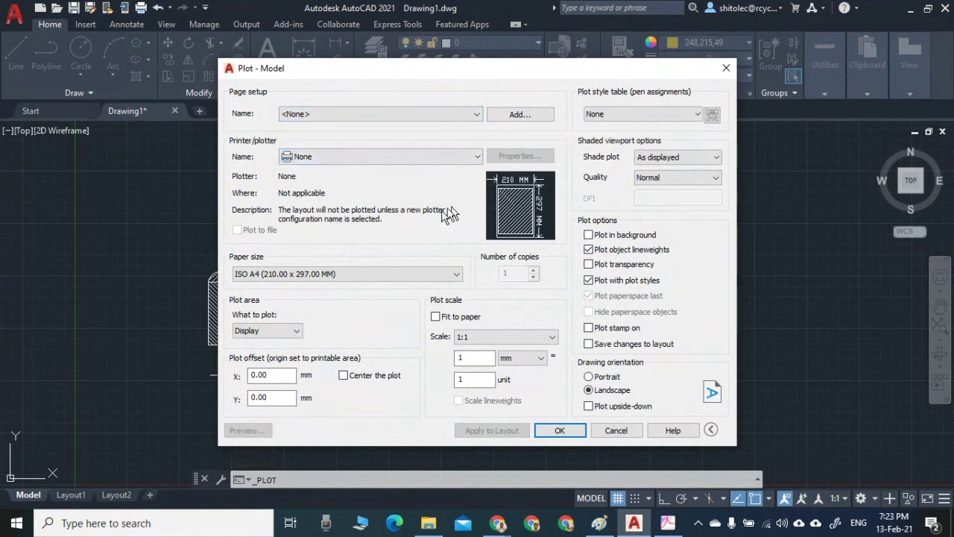
pyautogui.click(354, 157)
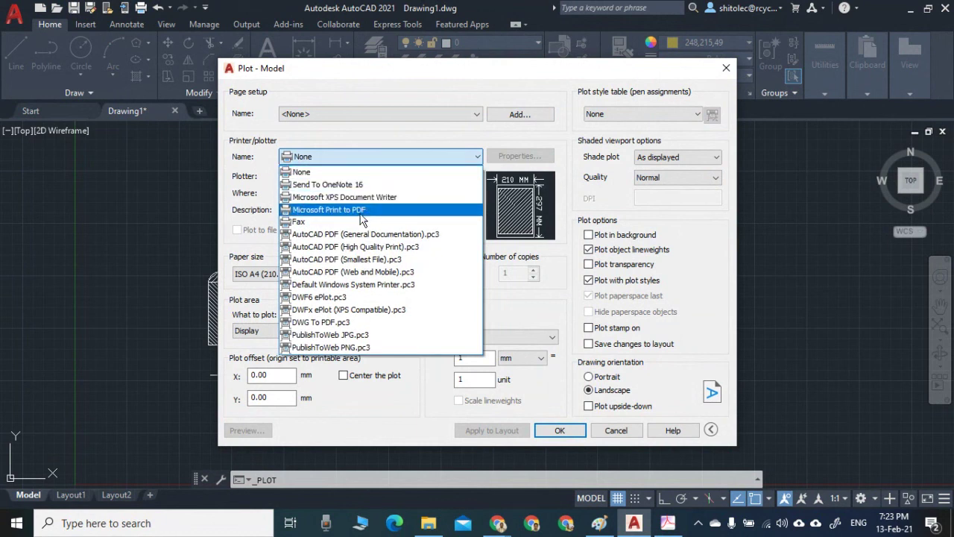
pyautogui.click(320, 211)
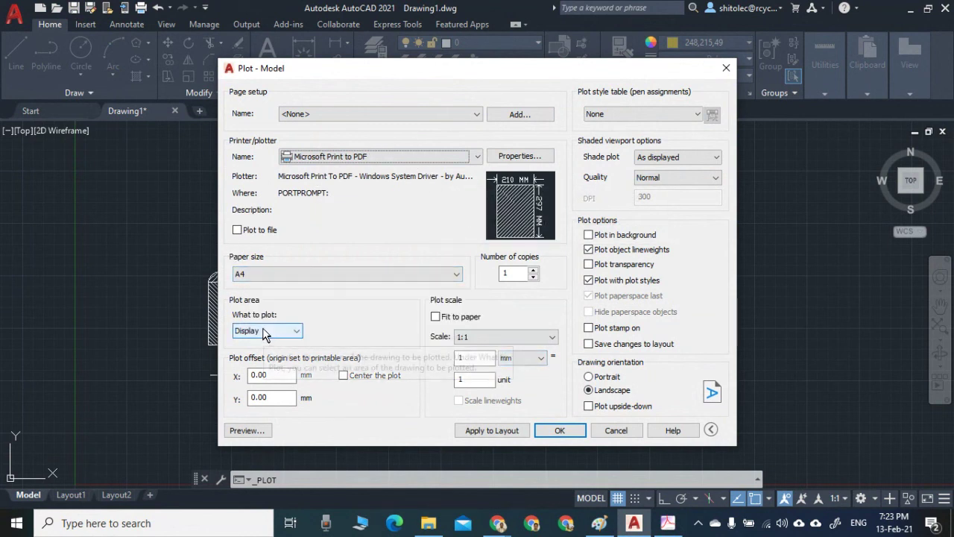
# Step: Plot a window around the bracket, centred on the page, and preview it
pyautogui.click(262, 330)
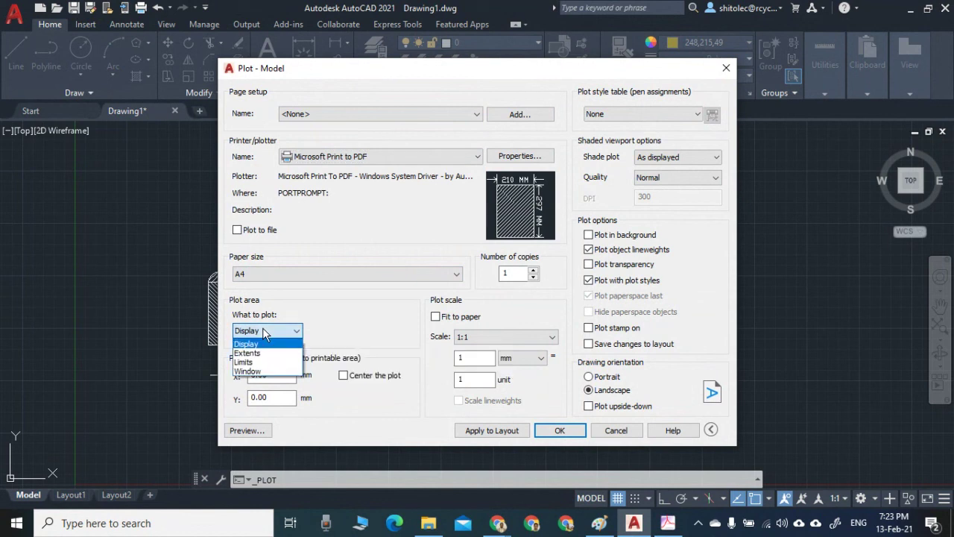
pyautogui.click(256, 373)
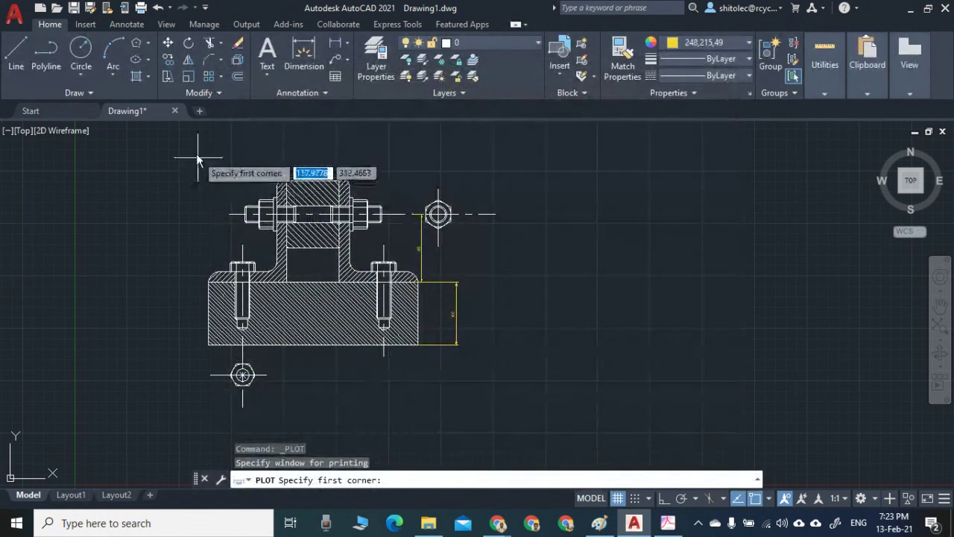
pyautogui.click(184, 164)
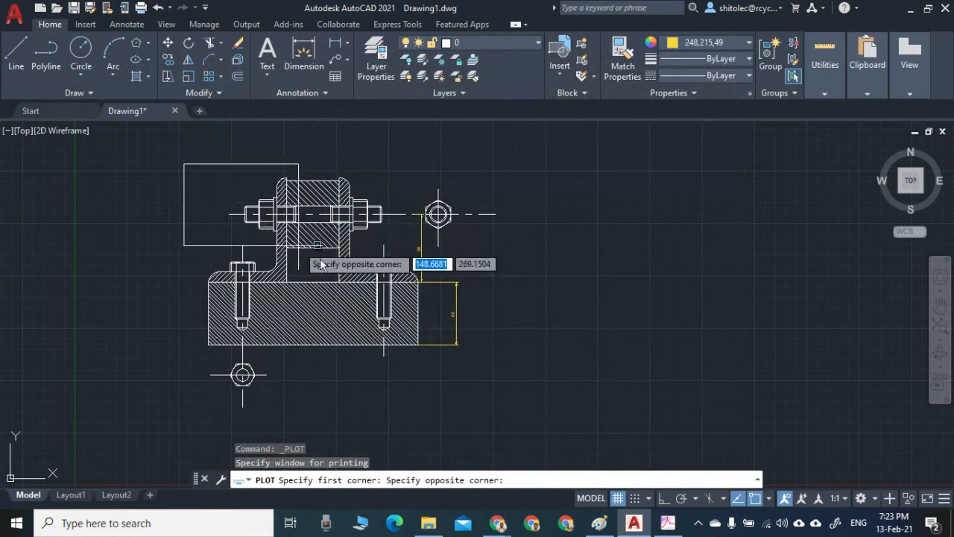
pyautogui.click(498, 417)
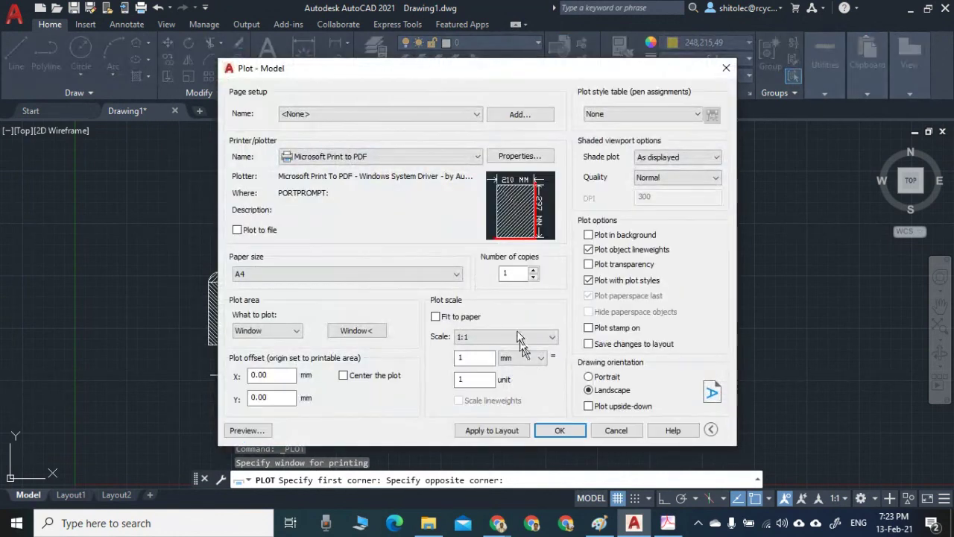
pyautogui.click(344, 376)
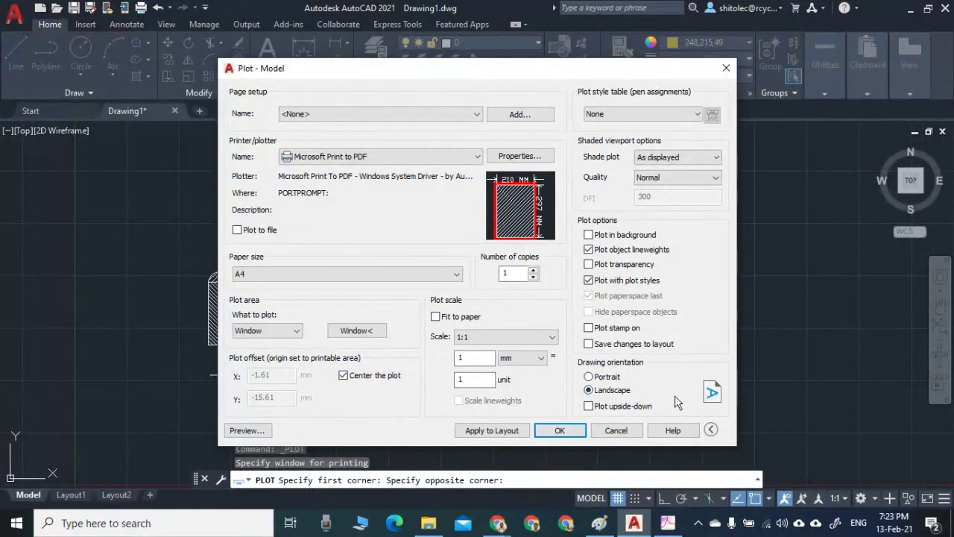
pyautogui.click(247, 430)
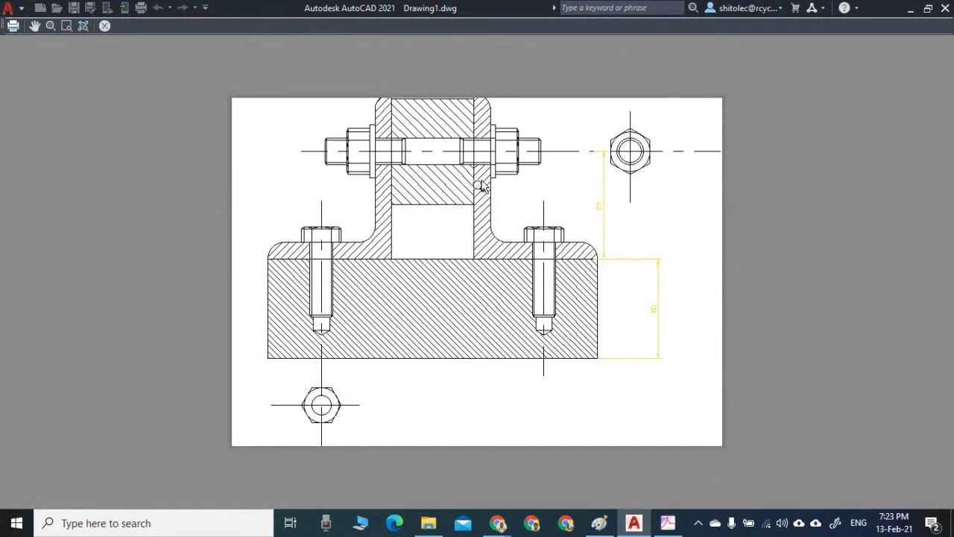
# Step: Exit the preview, redefine a slightly larger plot window, and preview again
pyautogui.rightClick(555, 119)
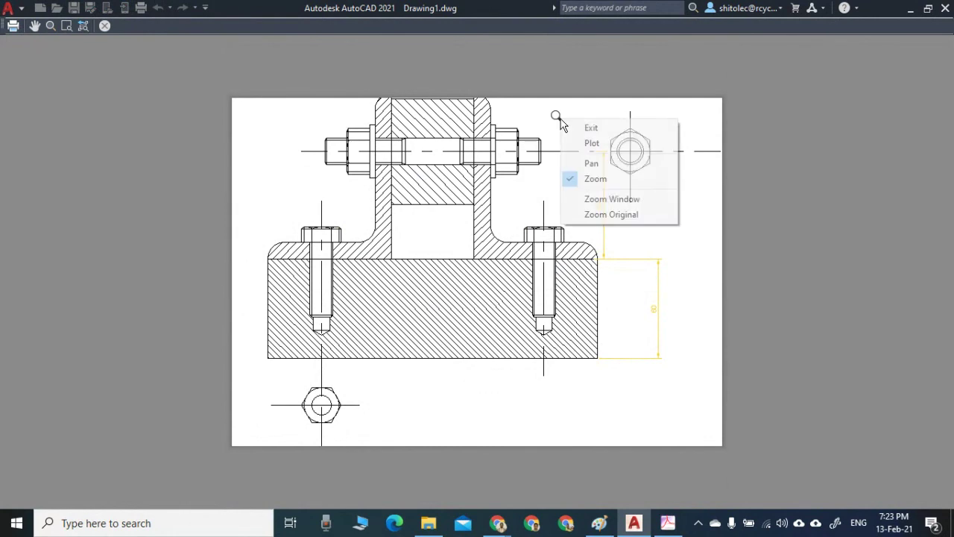
pyautogui.click(598, 132)
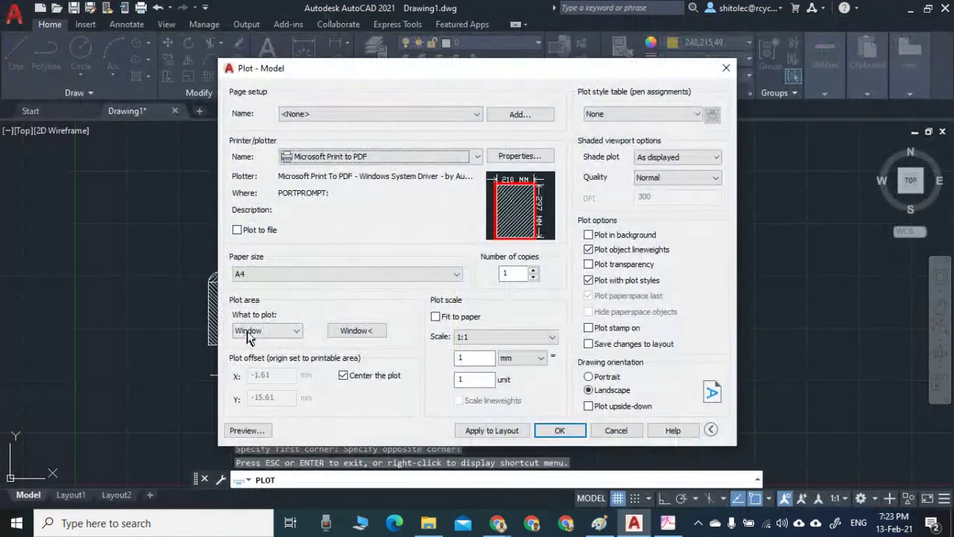
pyautogui.click(248, 333)
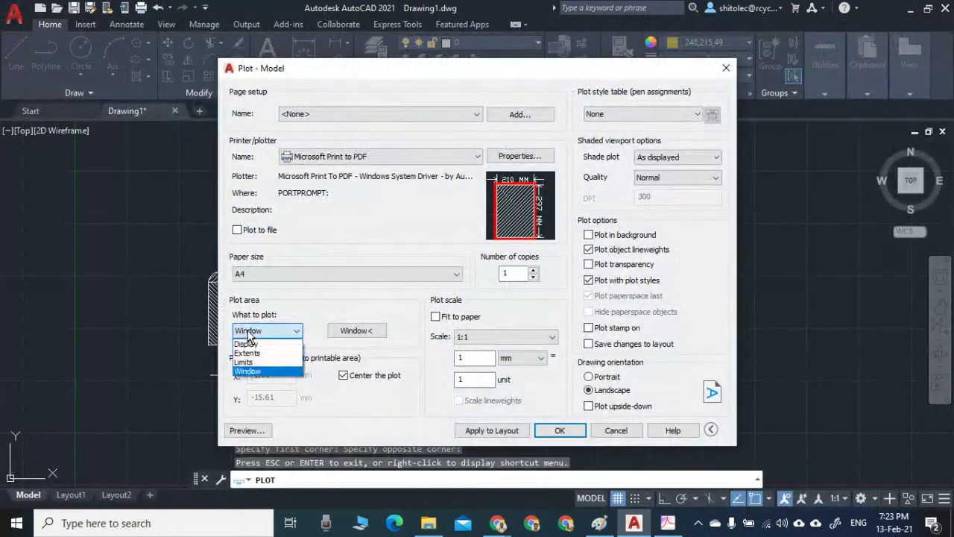
pyautogui.click(249, 371)
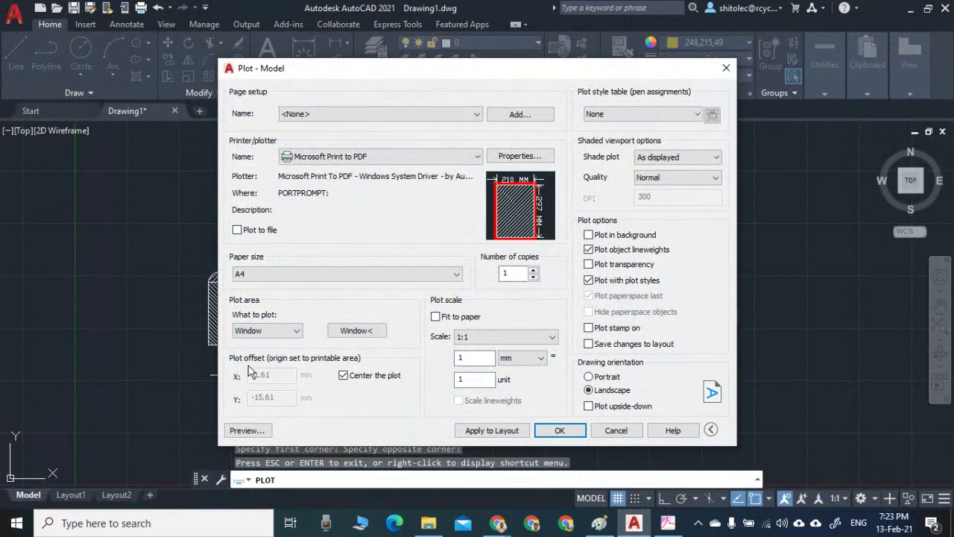
pyautogui.click(337, 330)
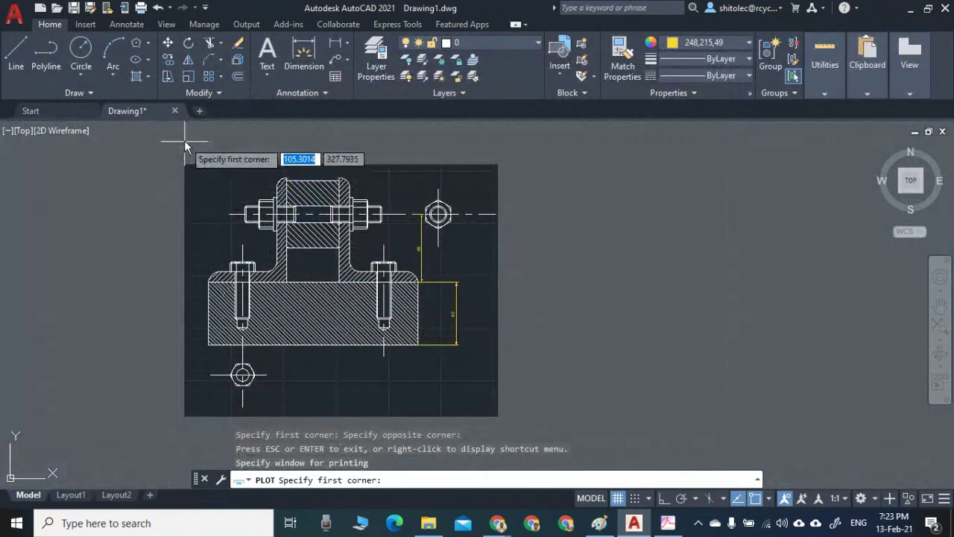
pyautogui.click(184, 140)
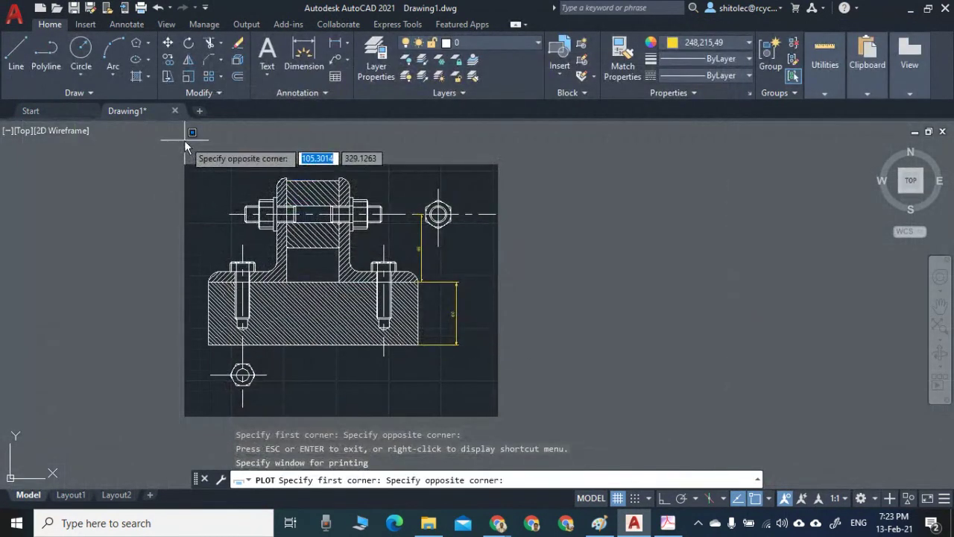
pyautogui.click(513, 424)
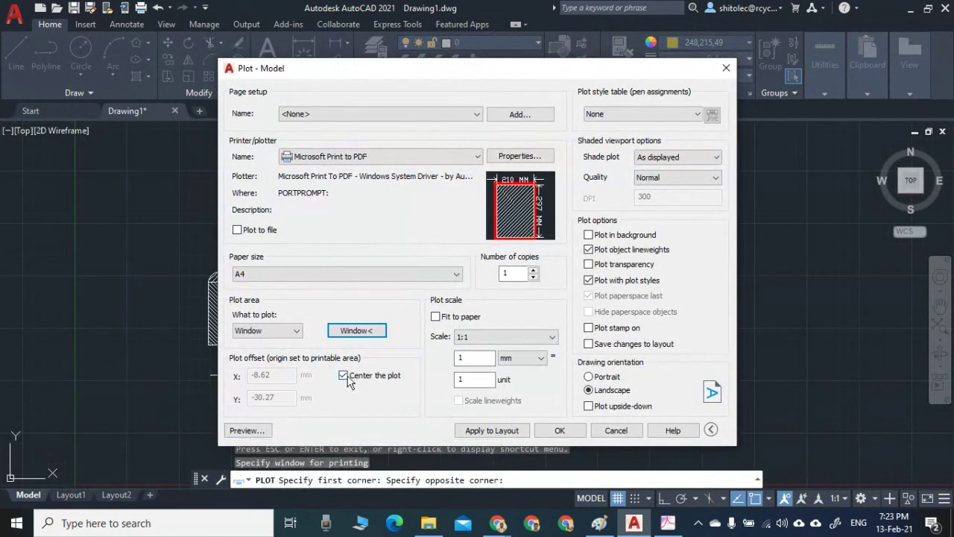
pyautogui.click(237, 431)
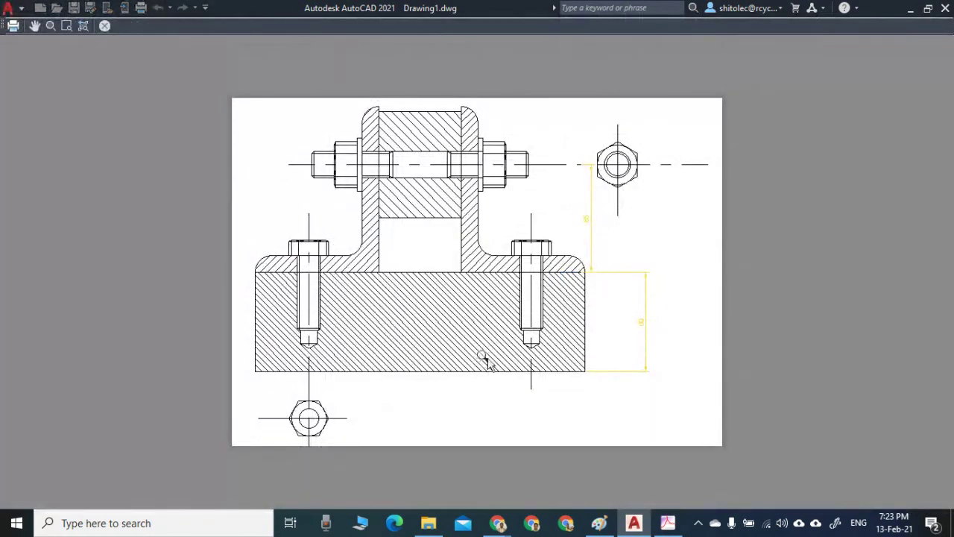
# Step: Apply the plot settings to the layout, start the plot, and cancel saving the PDF
pyautogui.rightClick(509, 215)
pyautogui.click(546, 218)
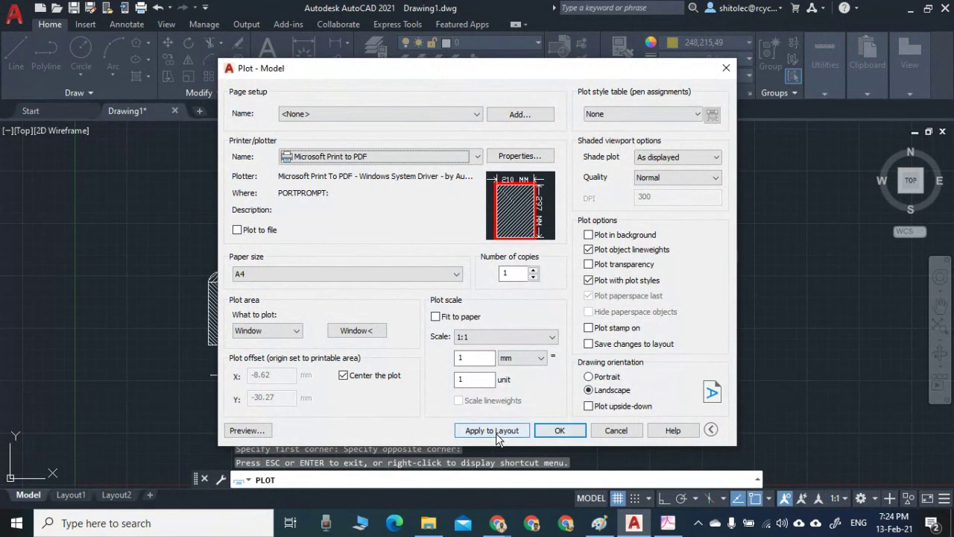
pyautogui.click(497, 435)
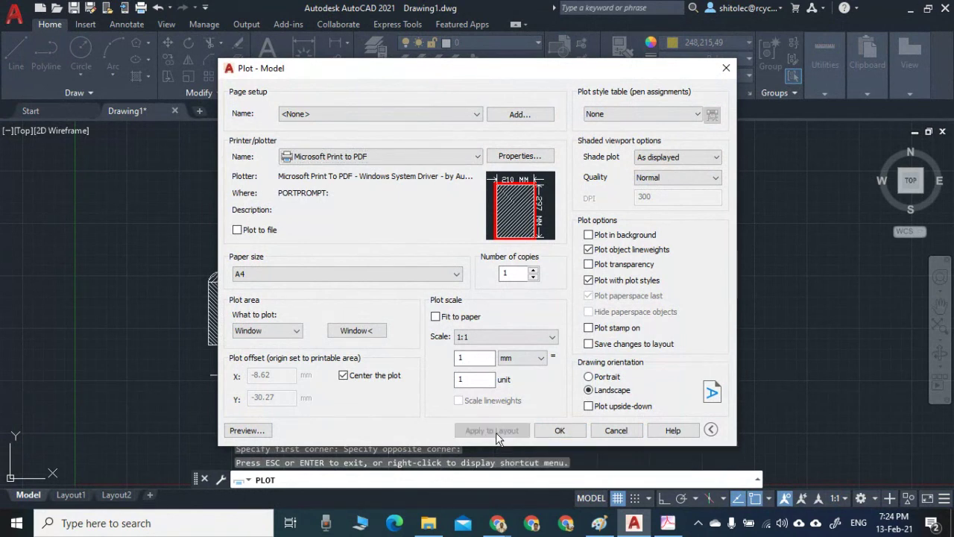
pyautogui.click(559, 431)
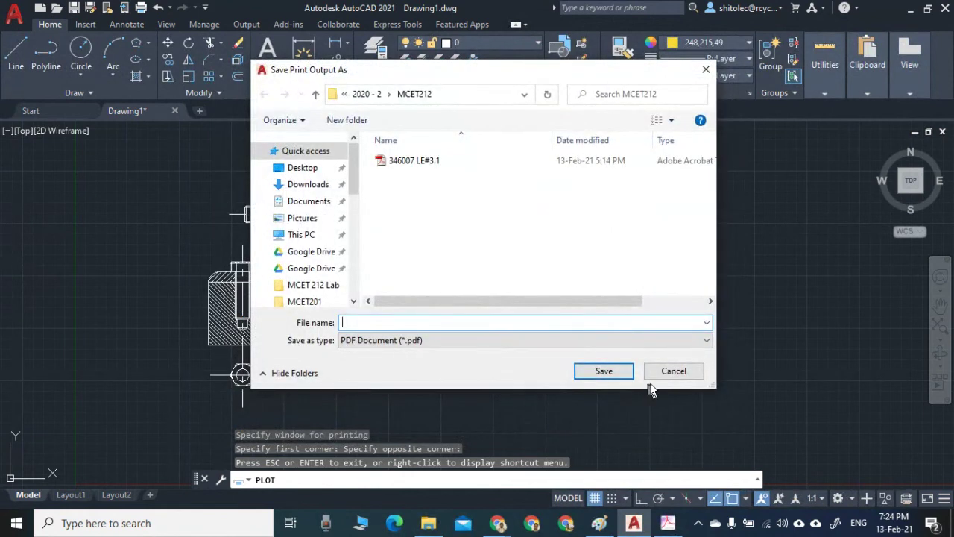
pyautogui.click(673, 371)
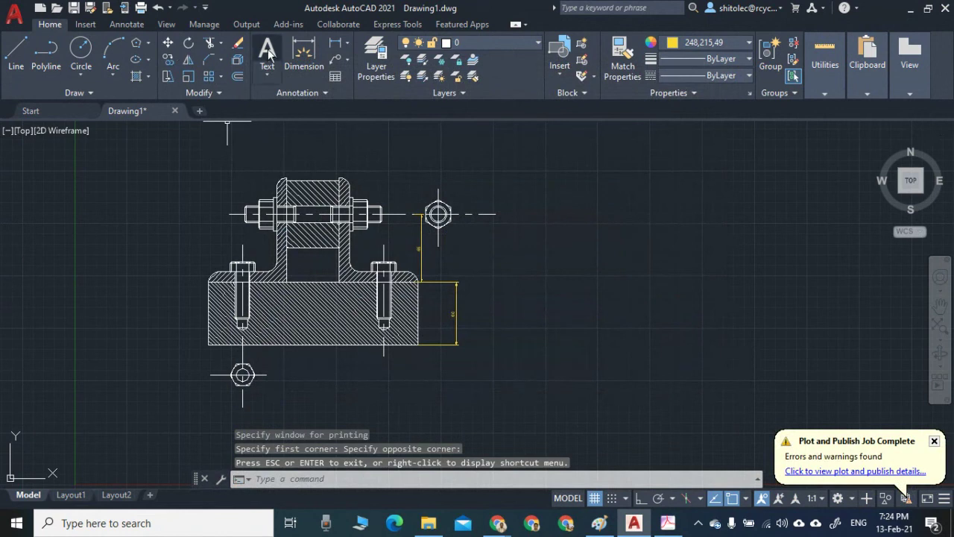
# Step: Type the ID number into a multiline text box above the bracket and keep it
pyautogui.click(310, 155)
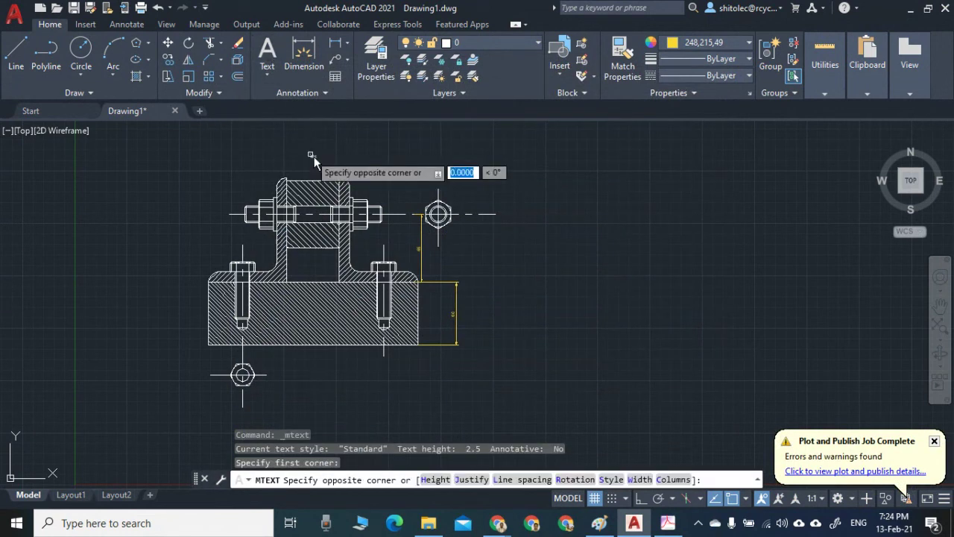
pyautogui.click(377, 171)
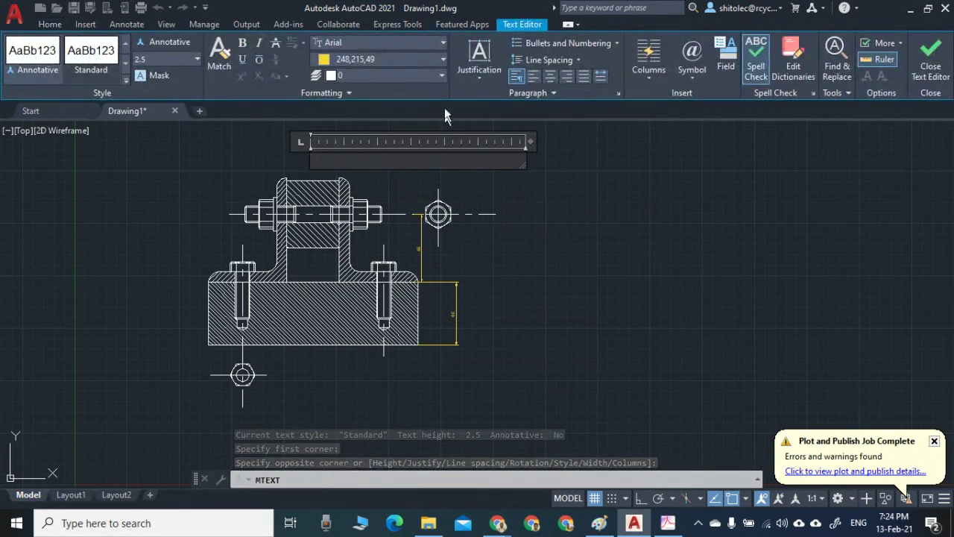
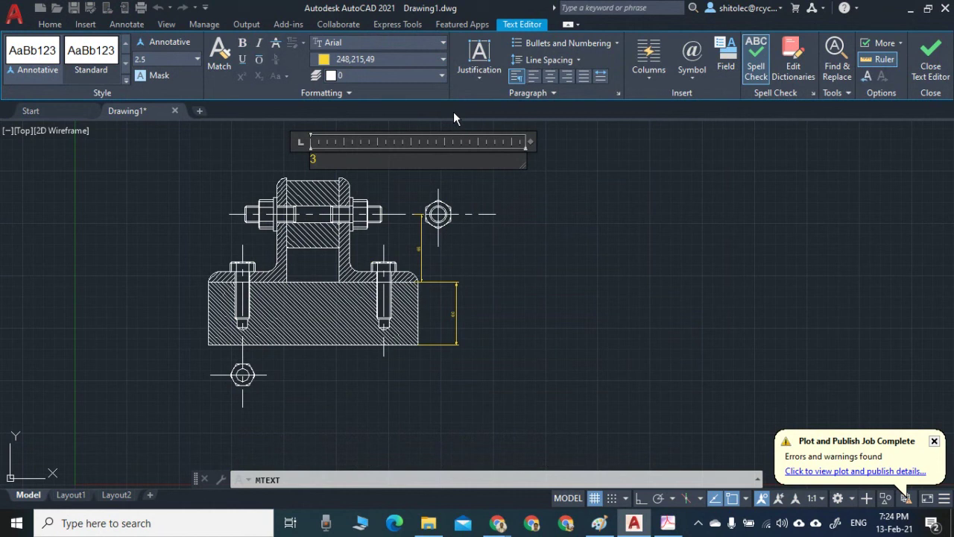
pyautogui.press('Return')
pyautogui.press('Return')
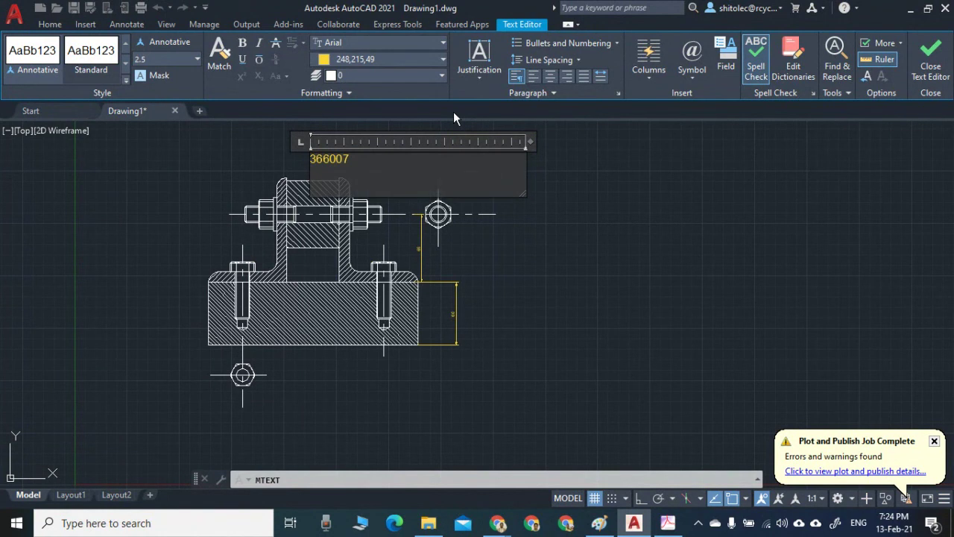
pyautogui.click(526, 212)
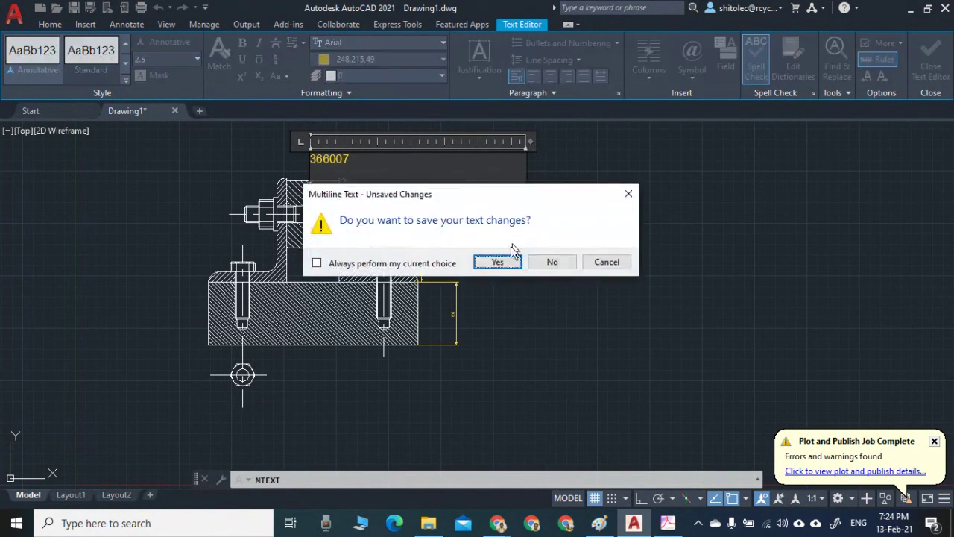
pyautogui.click(498, 263)
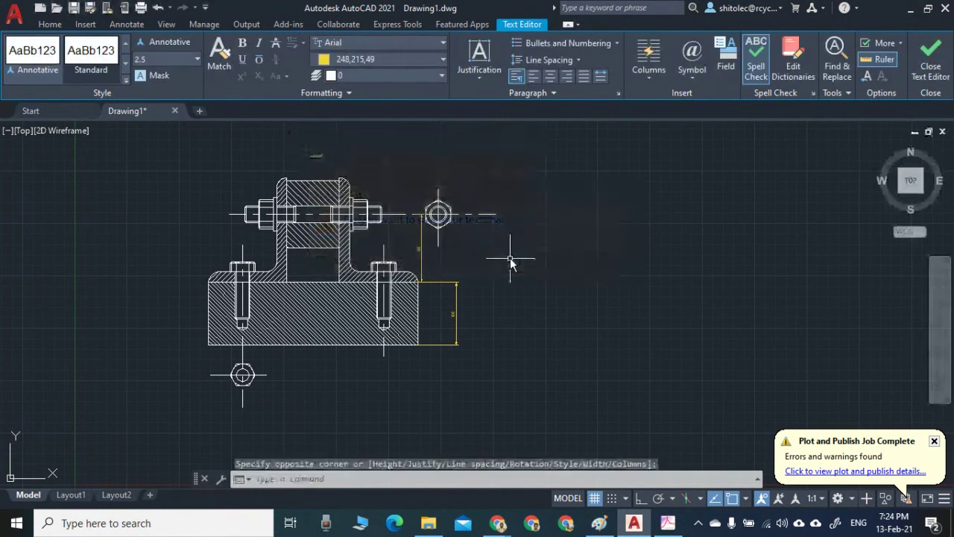
# Step: Select the ID label and bring up its shortcut menu for editing
pyautogui.scroll(2, 309, 172)
pyautogui.click(310, 154)
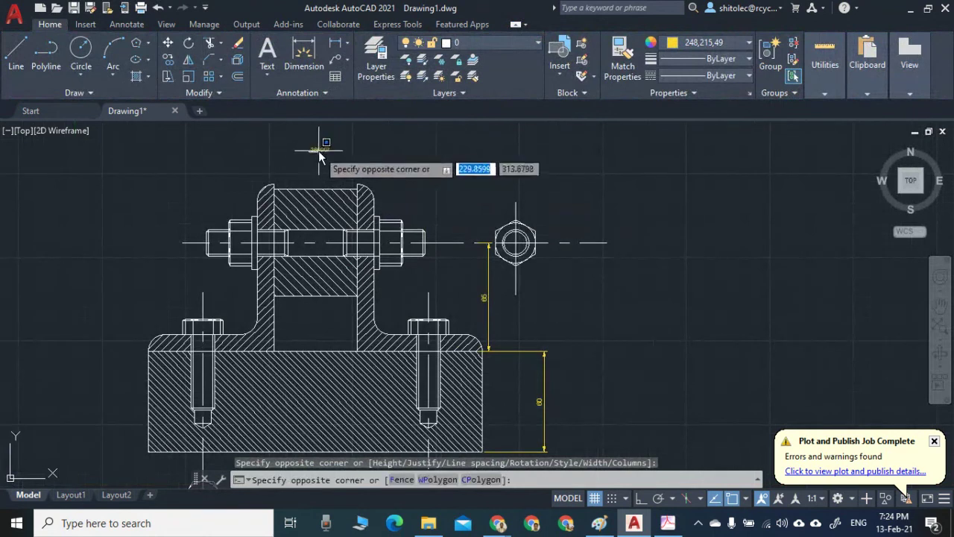
pyautogui.click(316, 155)
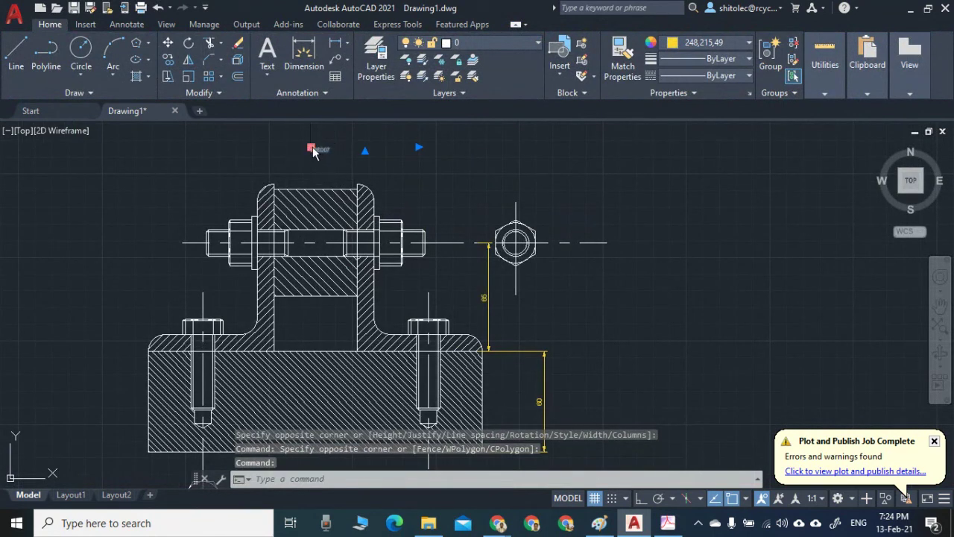
pyautogui.click(311, 149)
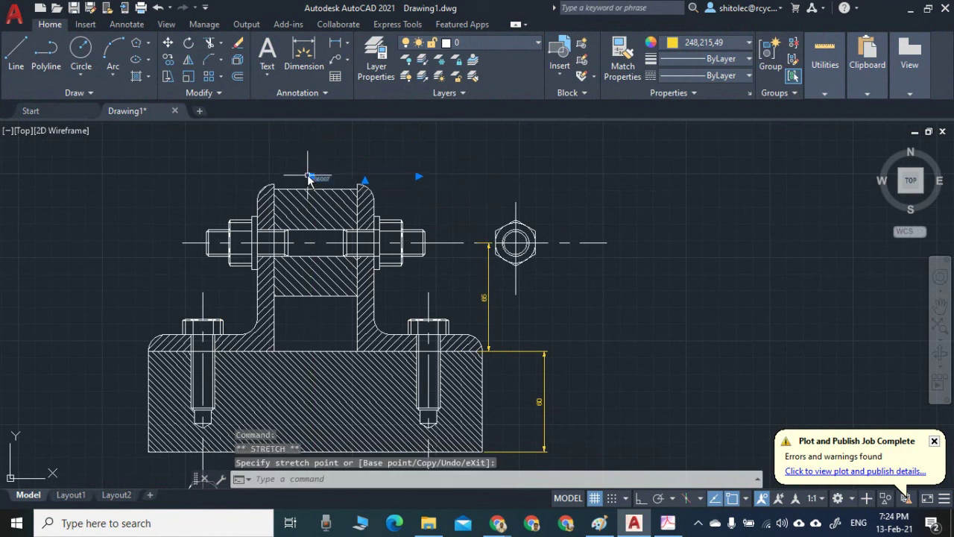
pyautogui.press('Escape')
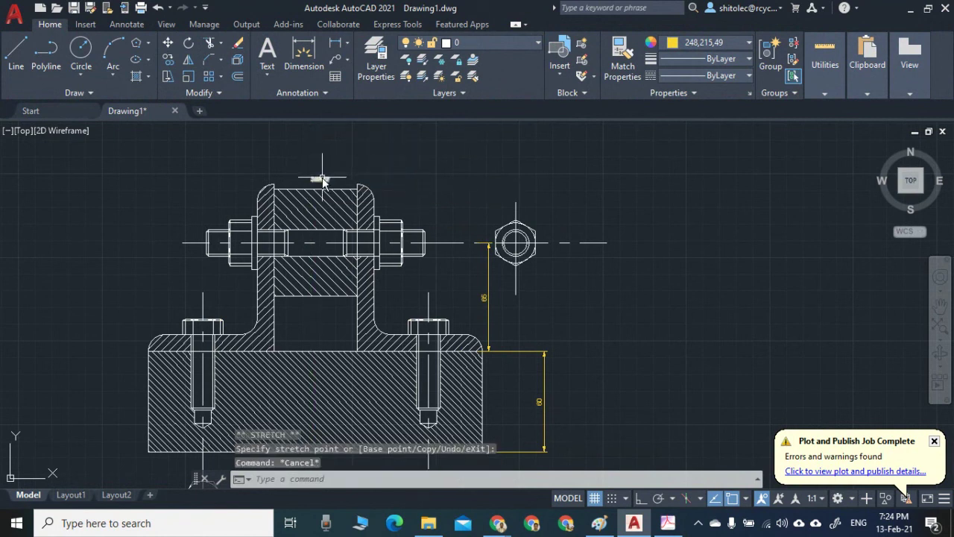
pyautogui.rightClick(319, 180)
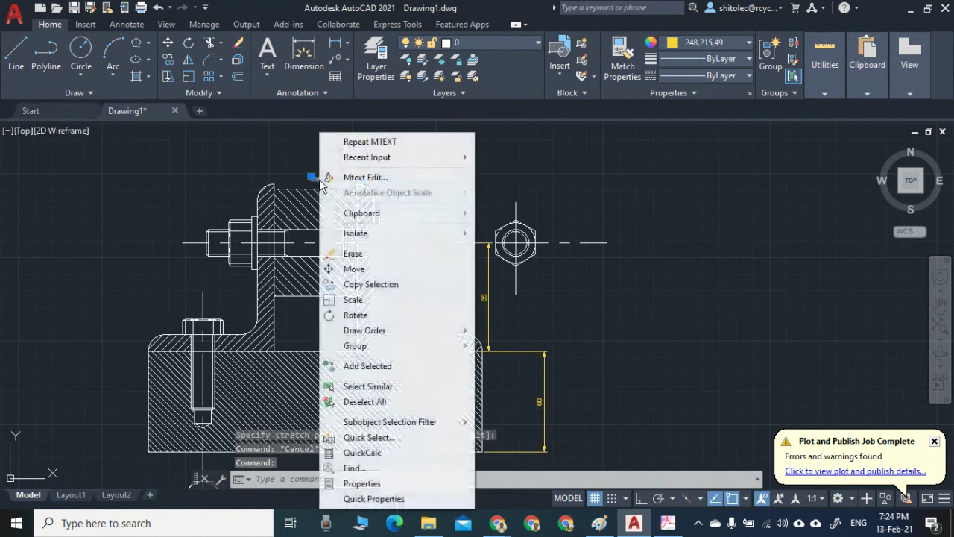
# Step: Change the ID label's text height to 3 and keep the change
pyautogui.click(375, 179)
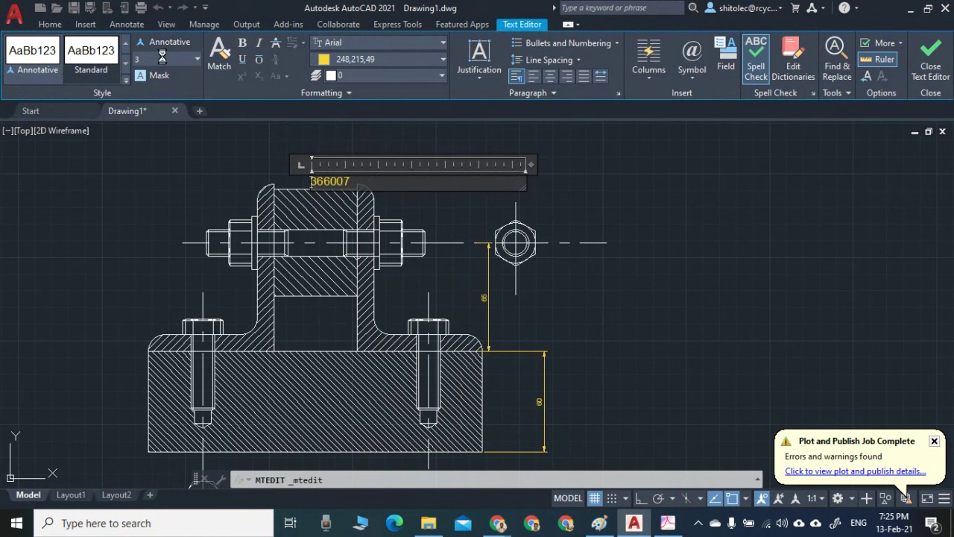
pyautogui.click(500, 263)
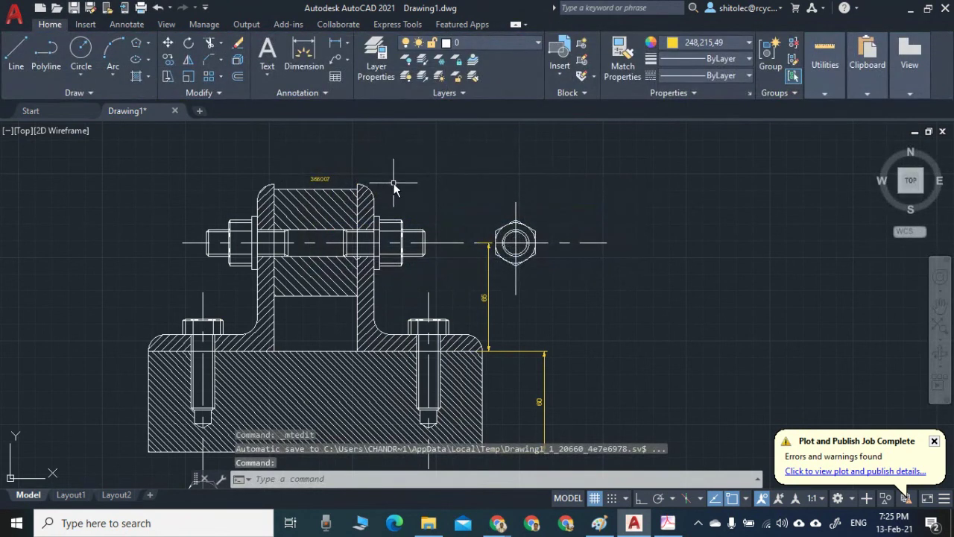
pyautogui.scroll(-2, 393, 188)
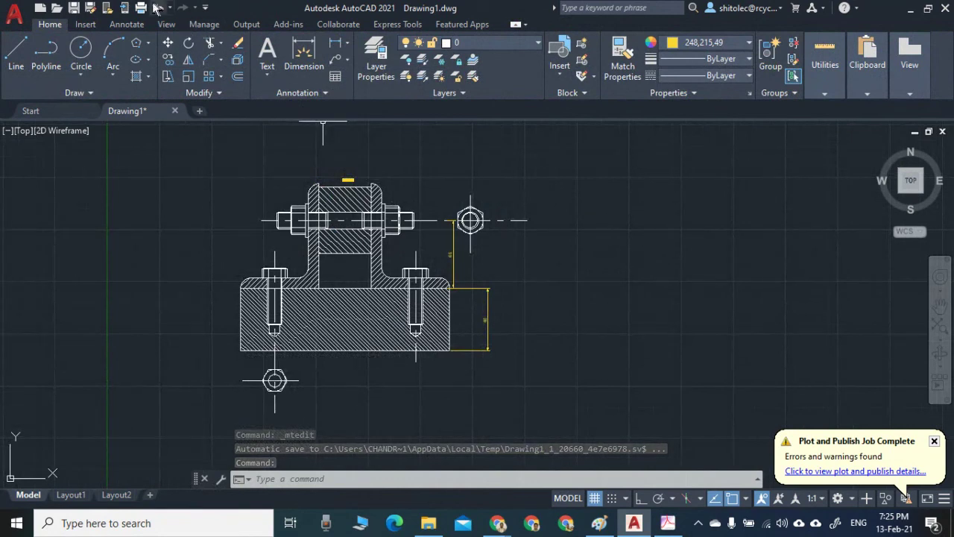
# Step: Set up the plot from the previous plot's settings and preview it
pyautogui.hotkey('ctrl', 'p')
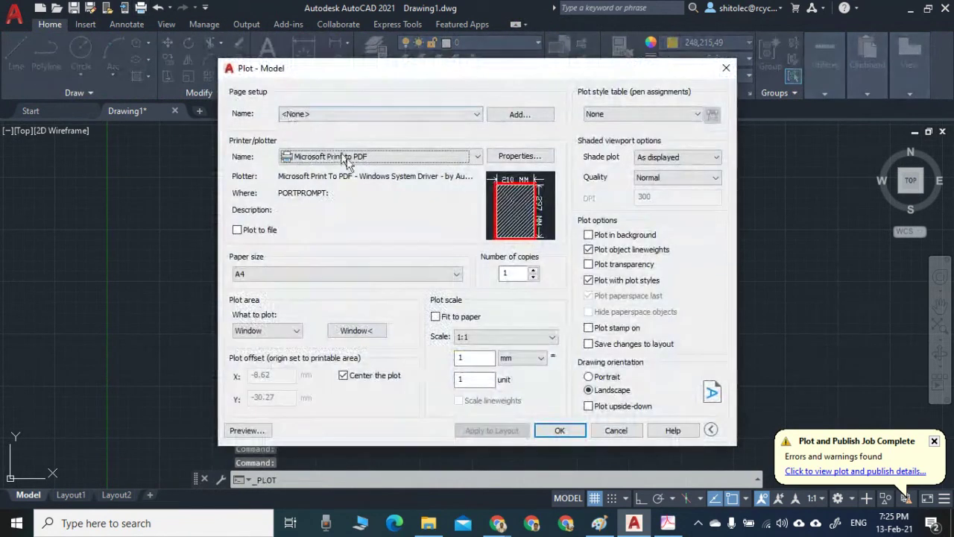
pyautogui.click(365, 115)
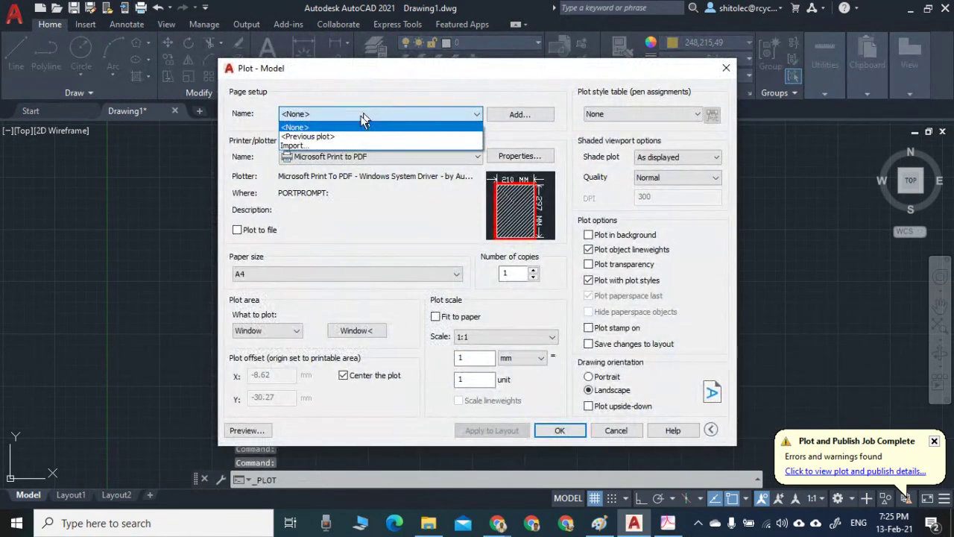
pyautogui.click(322, 137)
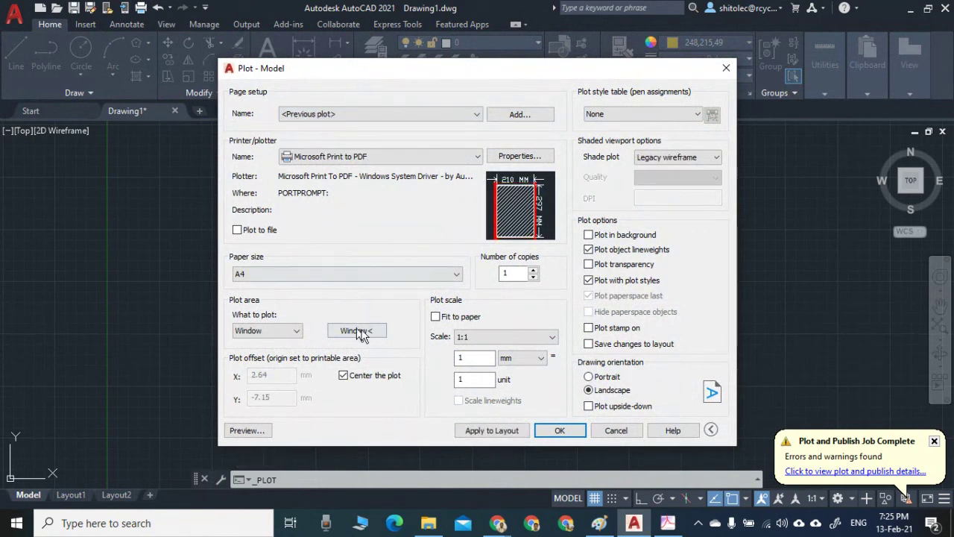
pyautogui.click(257, 431)
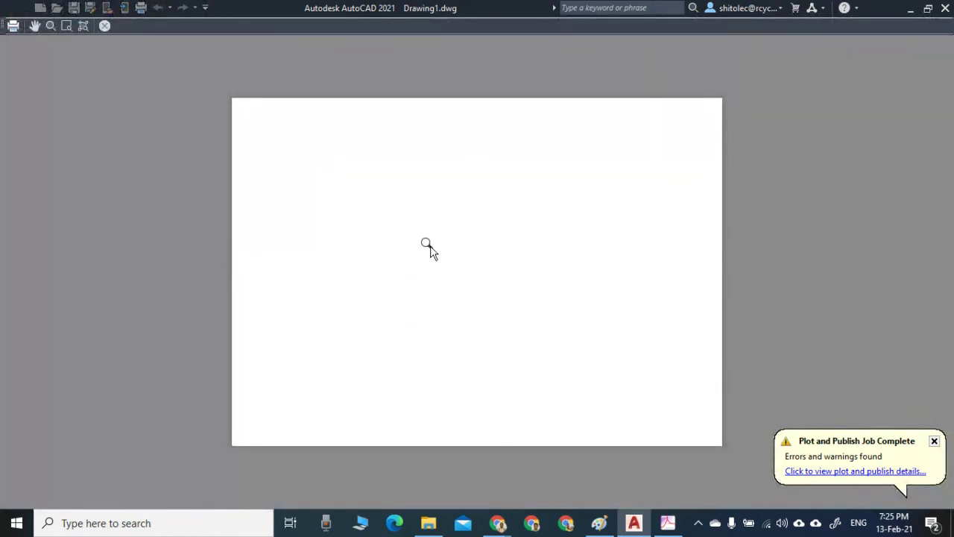
pyautogui.press('Escape')
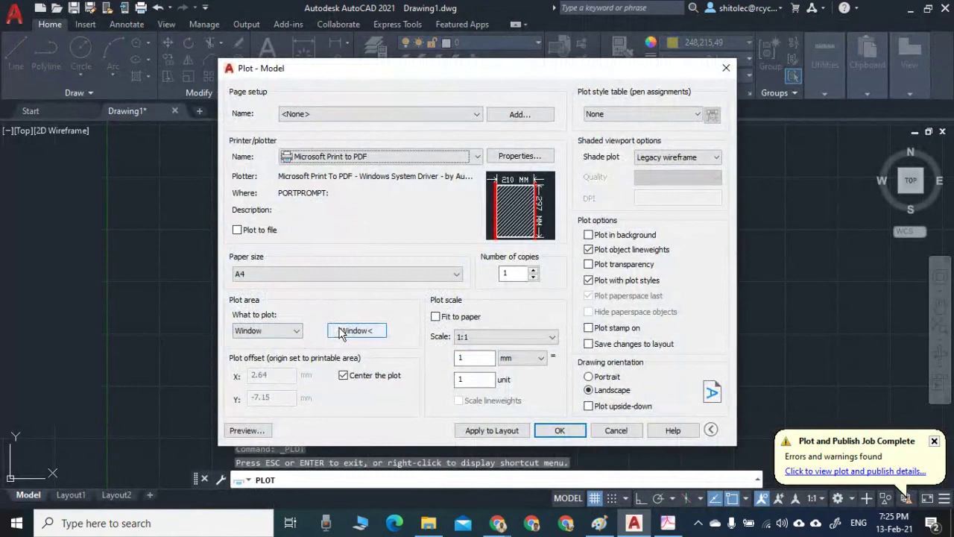
# Step: Redefine the plot window around the whole drawing including the label and preview it
pyautogui.click(343, 330)
pyautogui.click(208, 153)
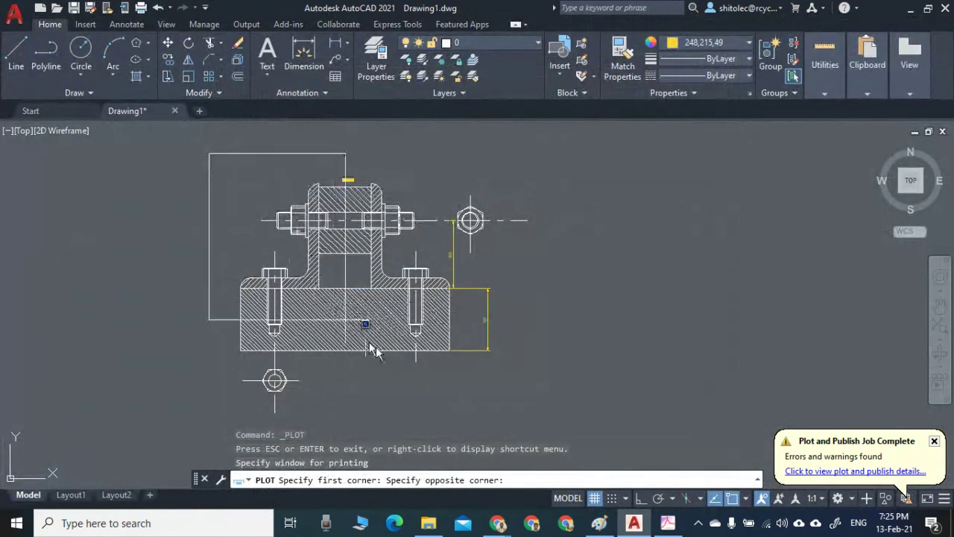
pyautogui.click(538, 413)
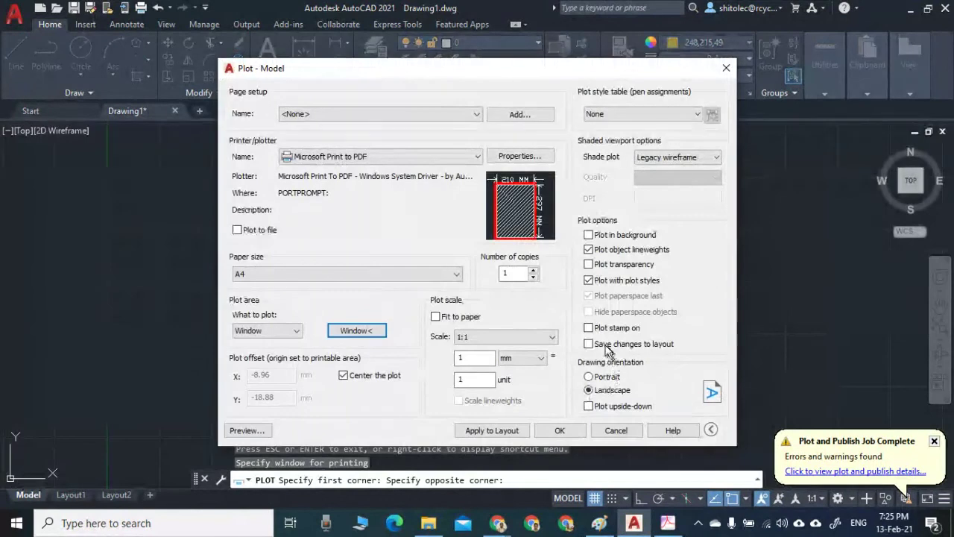
pyautogui.click(246, 432)
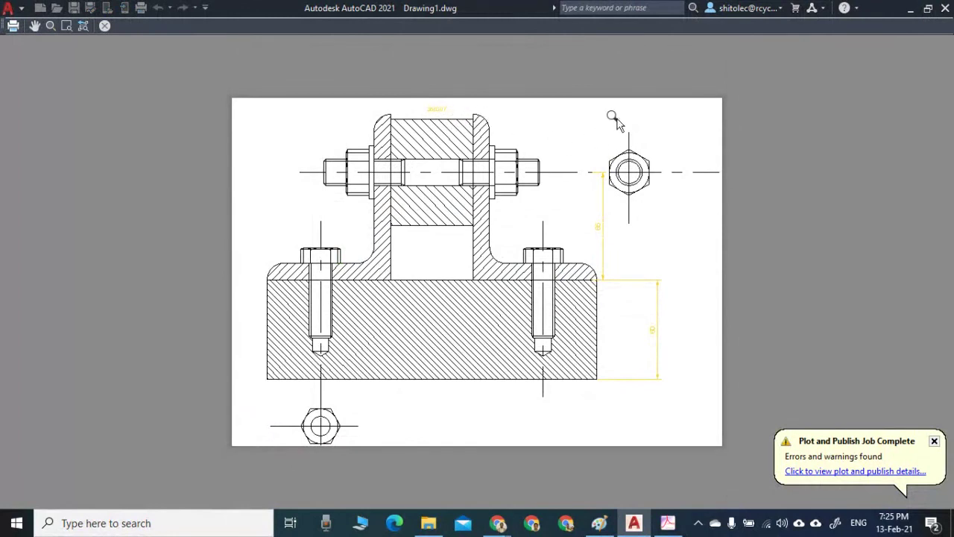
pyautogui.rightClick(616, 122)
pyautogui.click(646, 128)
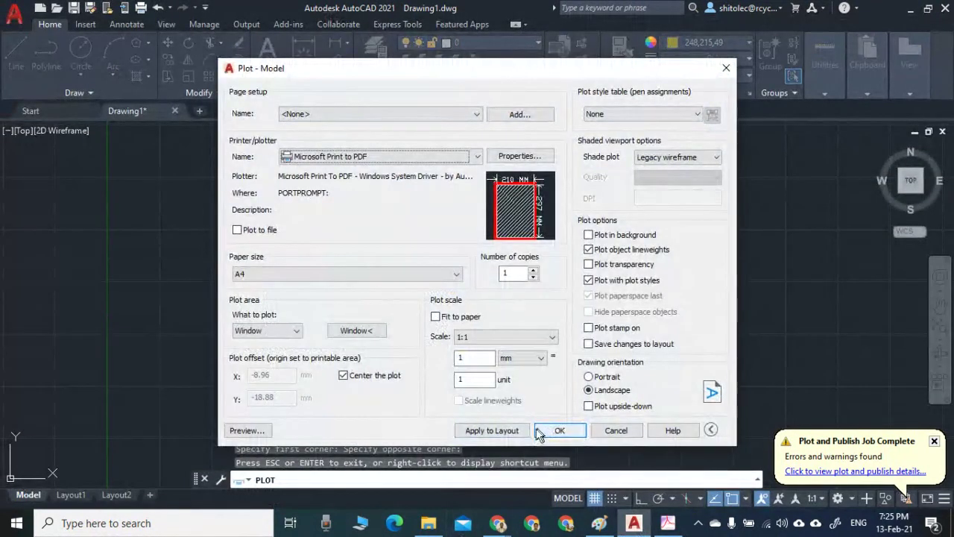
# Step: Plot to PDF, overwriting the existing PDF file in the MCET212 folder
pyautogui.click(560, 431)
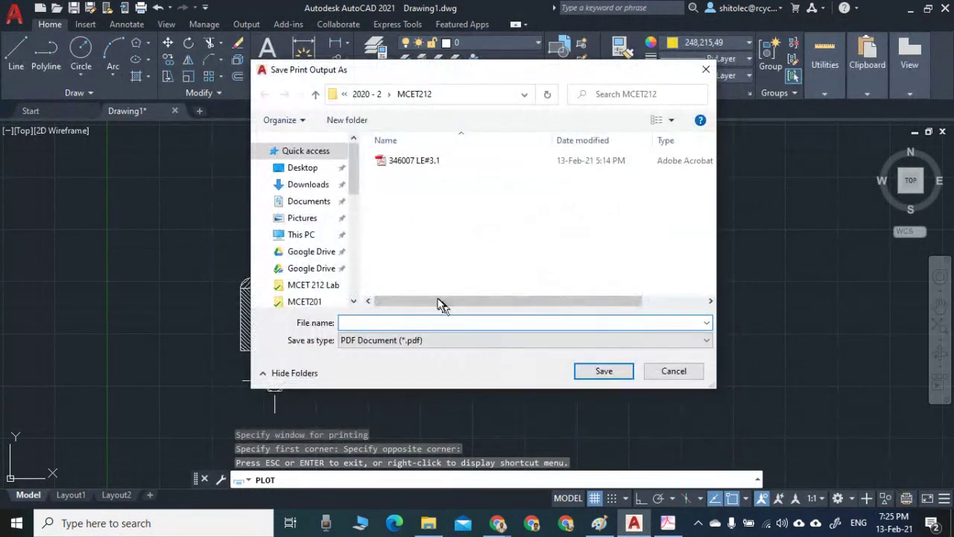
pyautogui.click(398, 161)
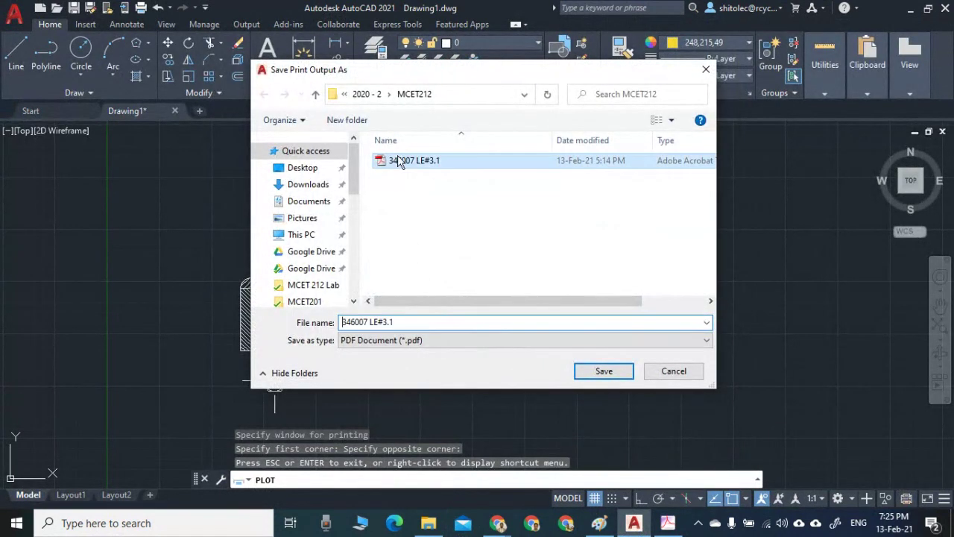
pyautogui.click(600, 371)
pyautogui.click(511, 262)
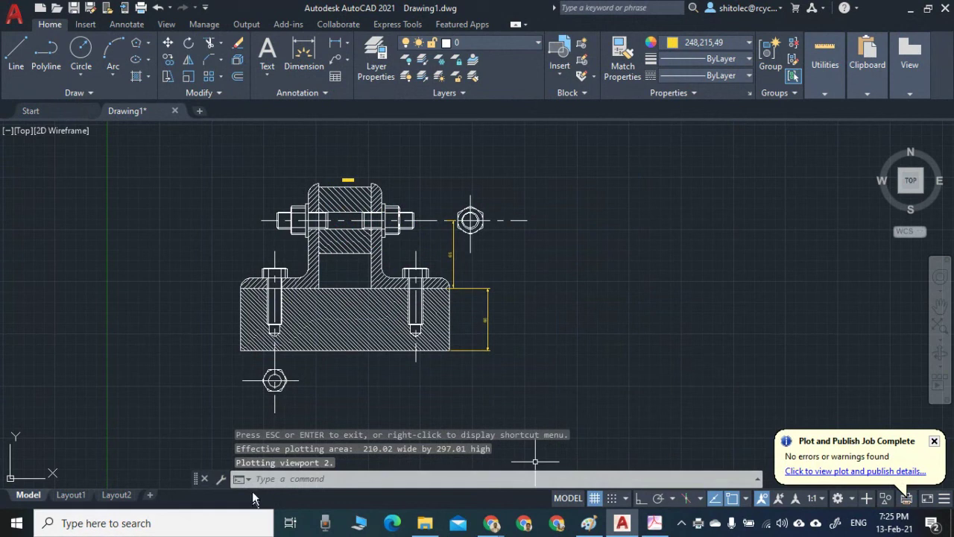
# Step: Close AutoCAD, agree to save changes, and browse into the user's personal folder
pyautogui.click(944, 12)
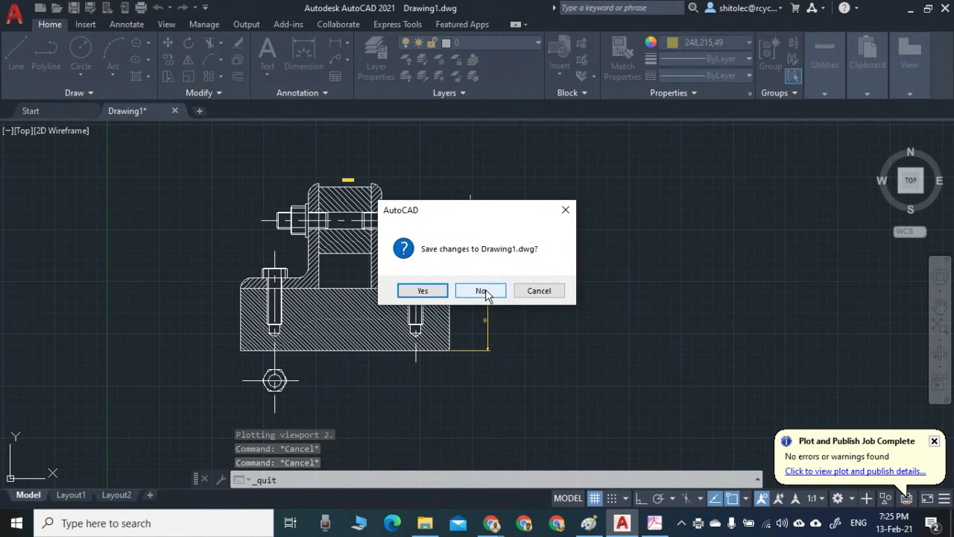
pyautogui.click(416, 291)
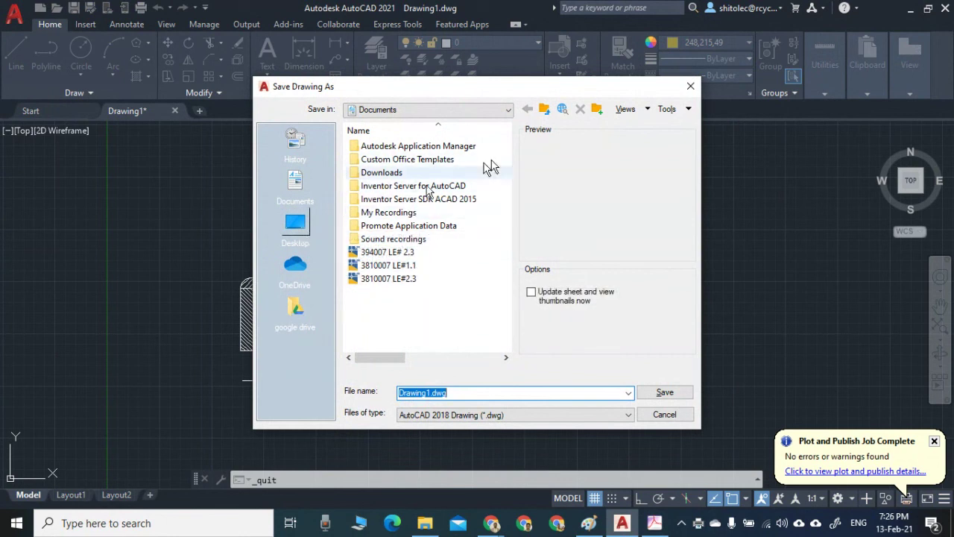
pyautogui.click(546, 110)
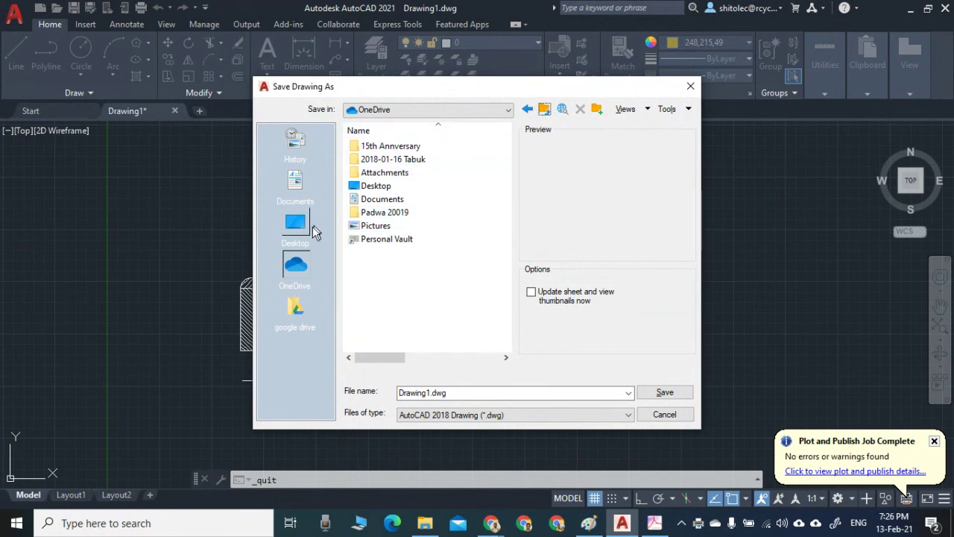
pyautogui.click(298, 227)
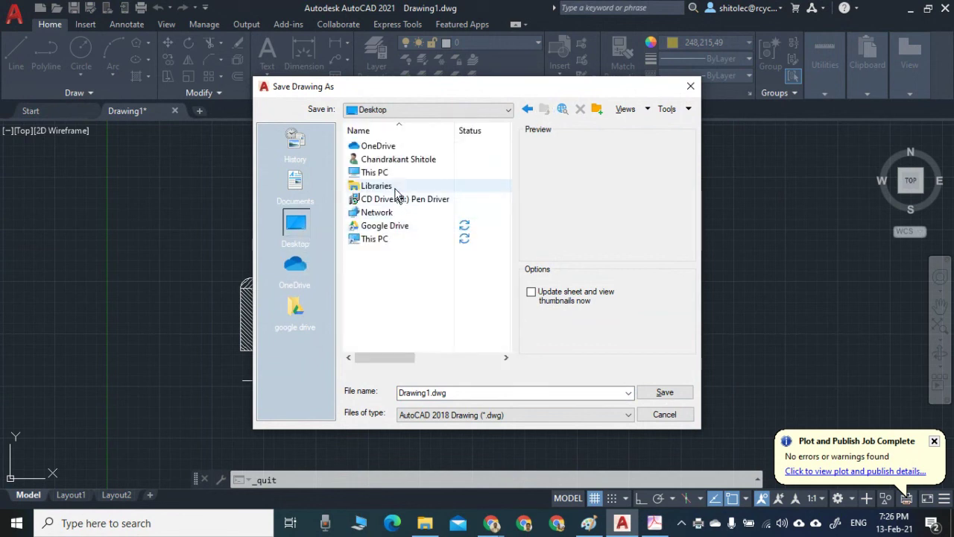
pyautogui.click(399, 161)
pyautogui.doubleClick(398, 164)
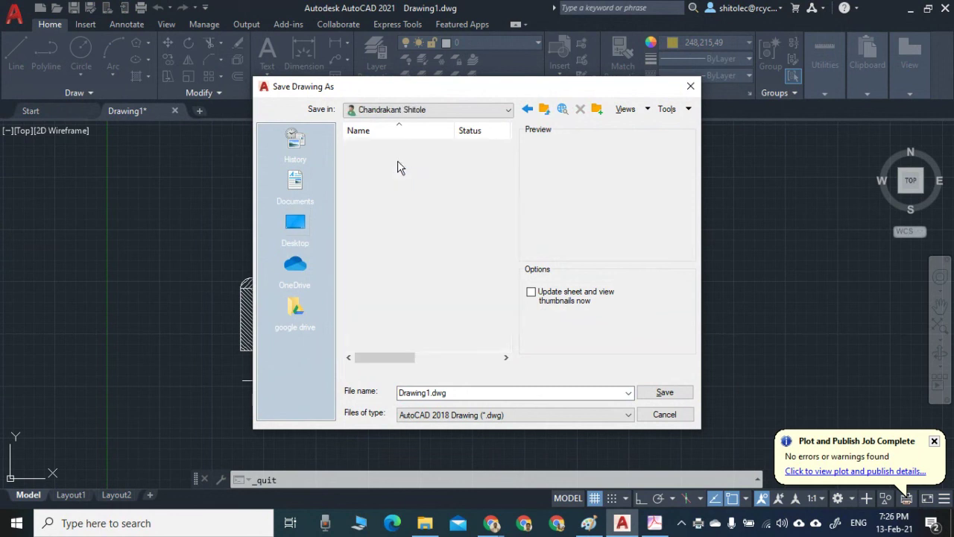
# Step: Save as 2521 LE 3.1 in Google Drive > 2020 - 2 > MCET201, replacing the existing file
pyautogui.click(395, 240)
pyautogui.doubleClick(395, 241)
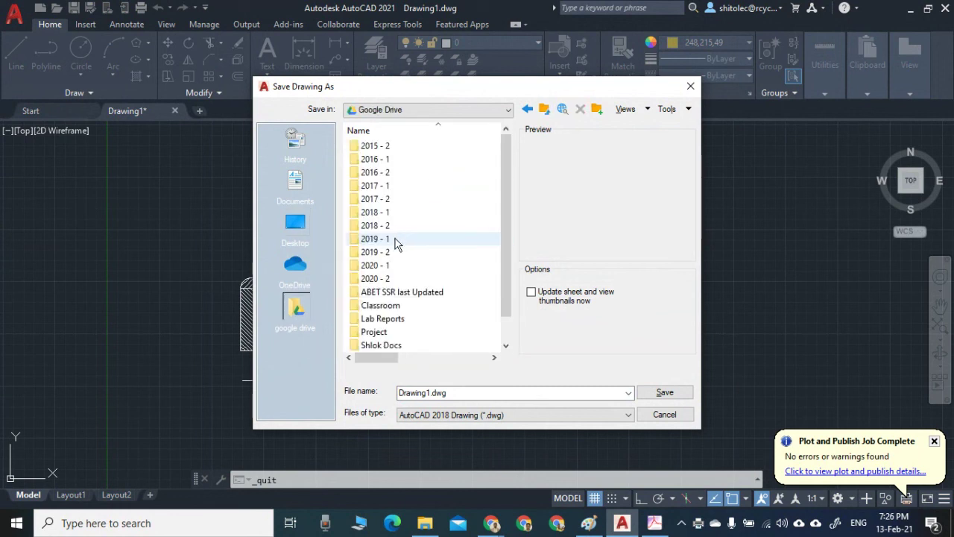
pyautogui.doubleClick(393, 276)
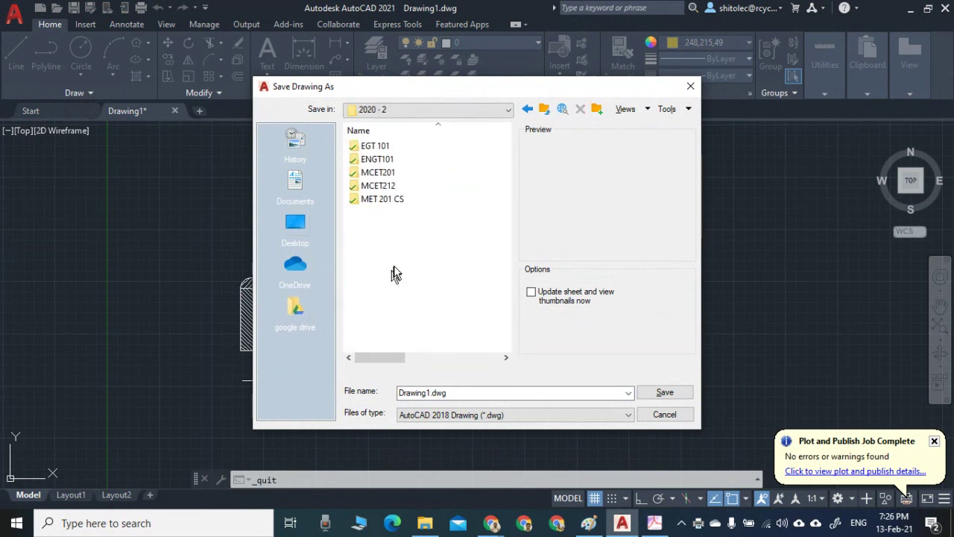
pyautogui.doubleClick(396, 173)
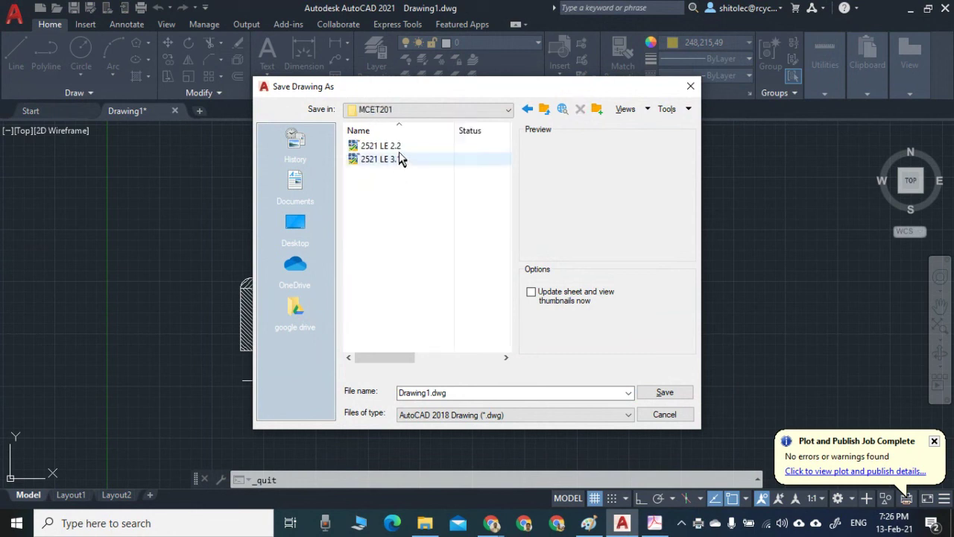
pyautogui.click(410, 160)
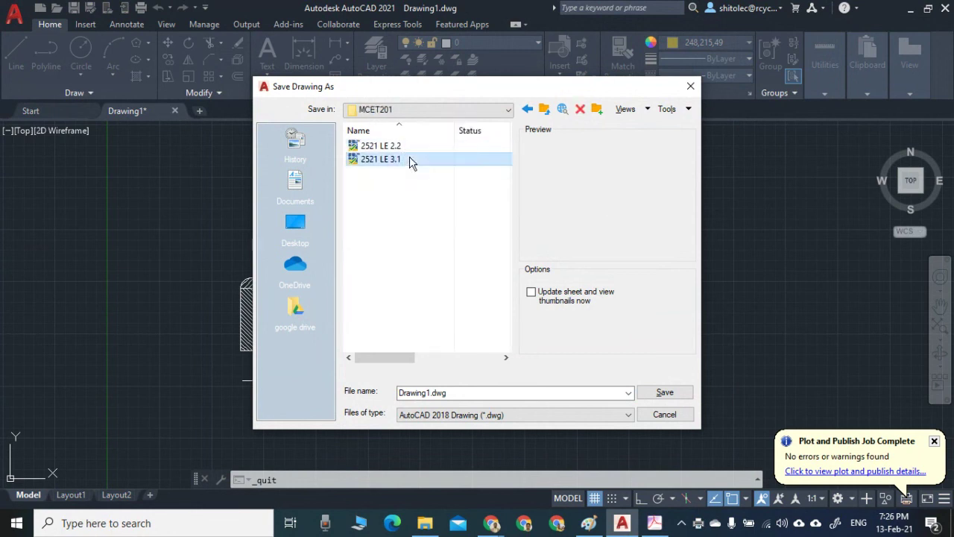
pyautogui.click(675, 398)
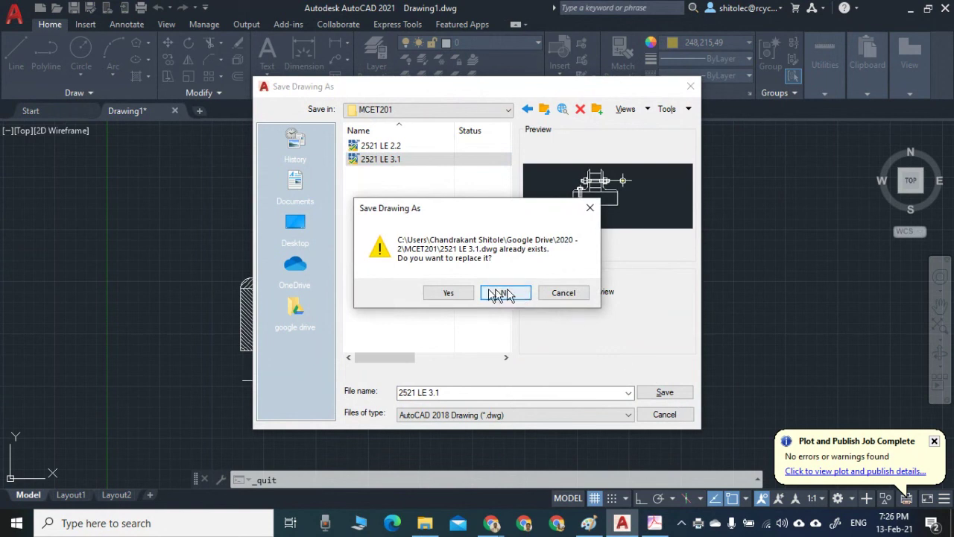
pyautogui.click(457, 295)
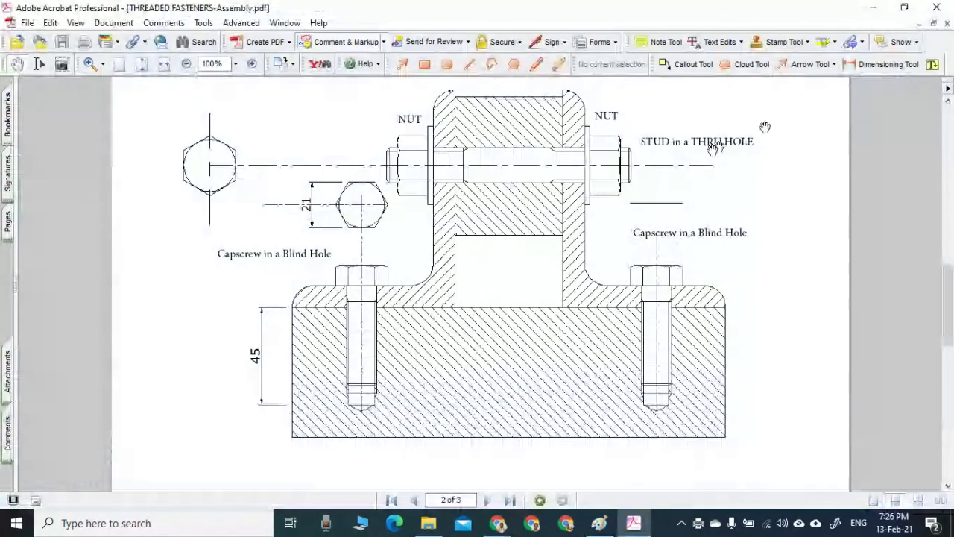
# Step: Close the reference PDF and view the MCET201 folder sorted by date modified
pyautogui.click(937, 8)
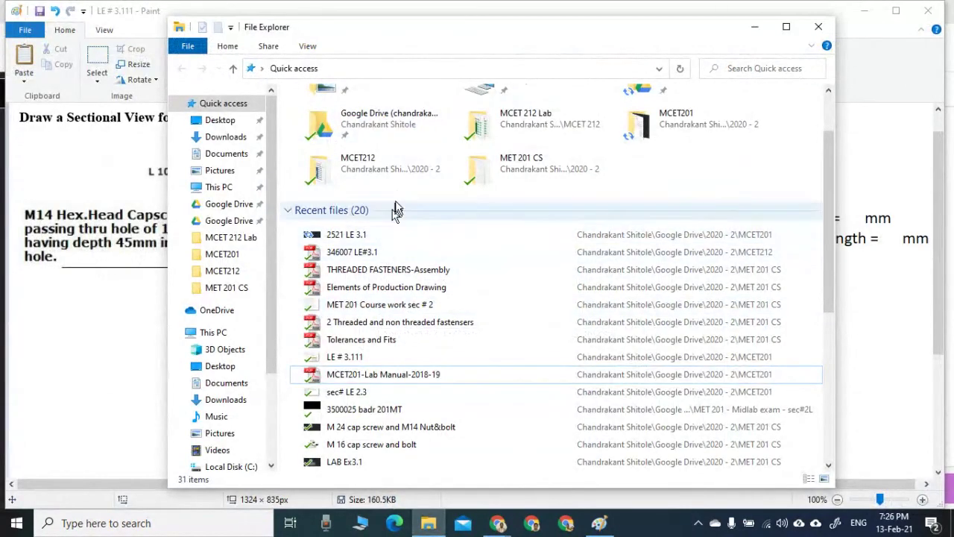
pyautogui.click(383, 168)
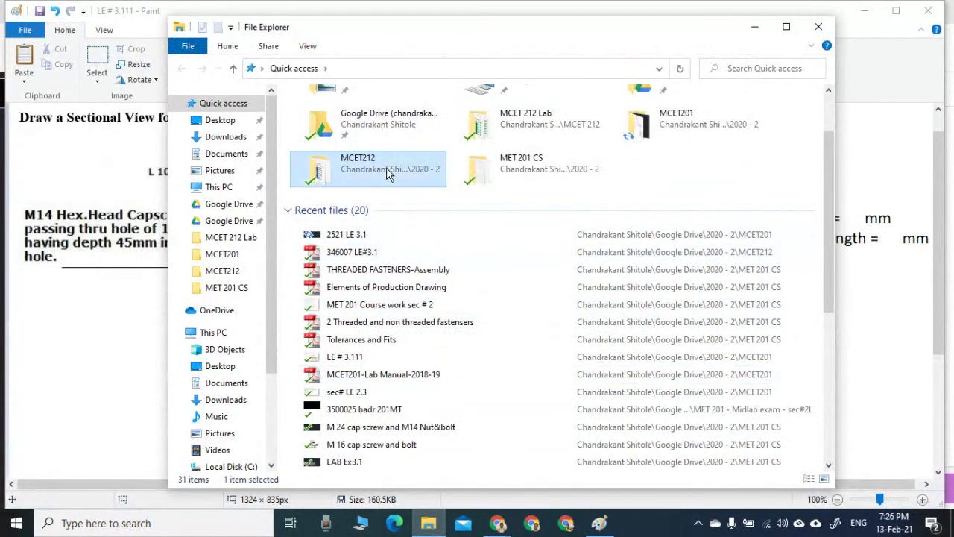
pyautogui.doubleClick(696, 119)
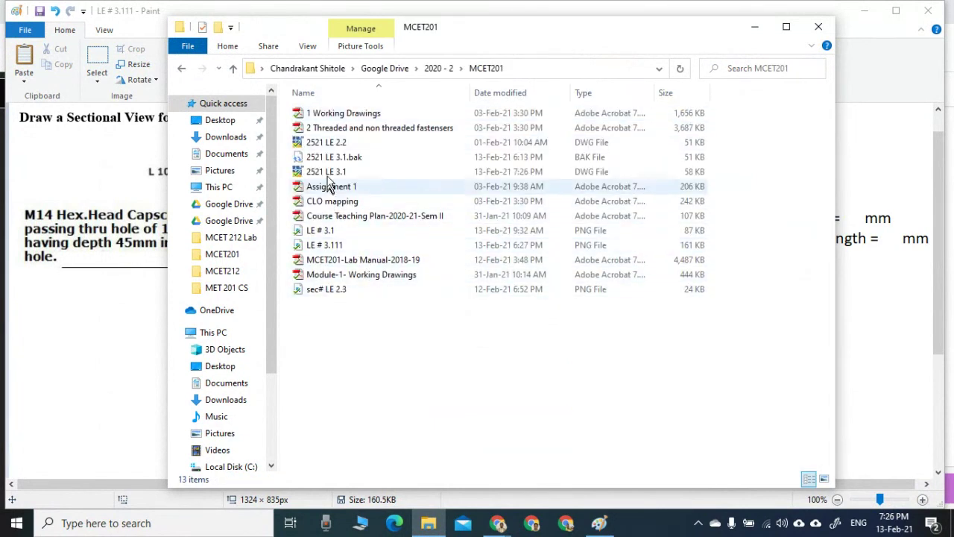
pyautogui.click(506, 97)
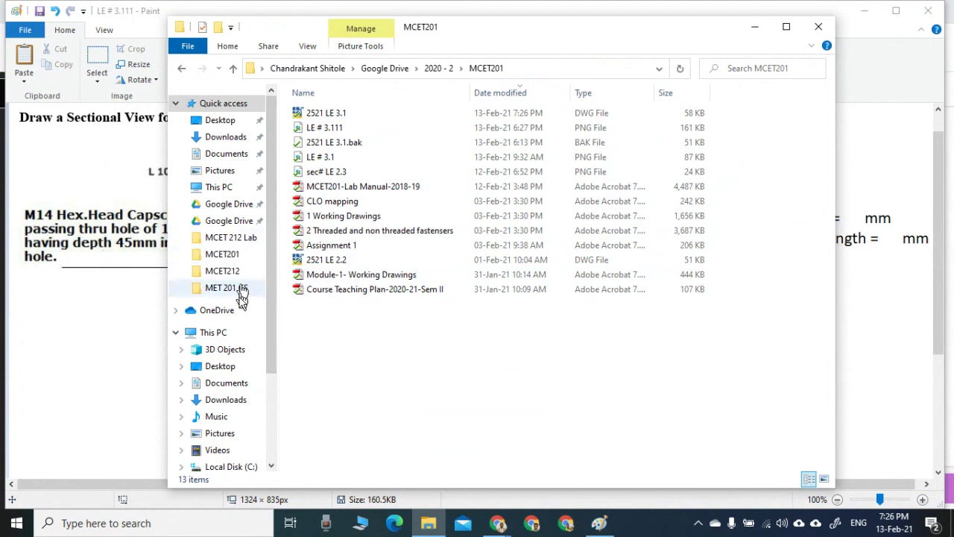
# Step: In Documents, sort by date, open 394007 LE# 2.3 PDF, then close it
pyautogui.click(237, 385)
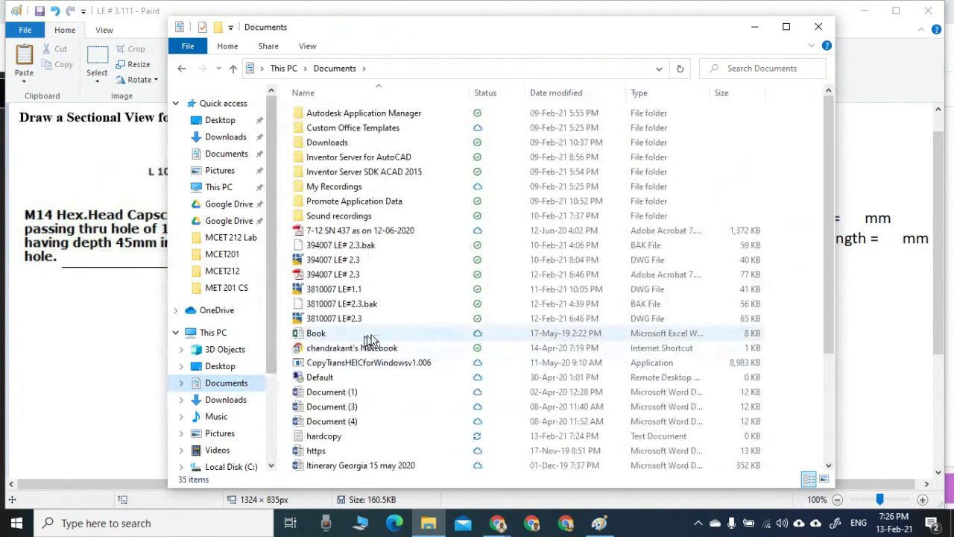
pyautogui.click(566, 94)
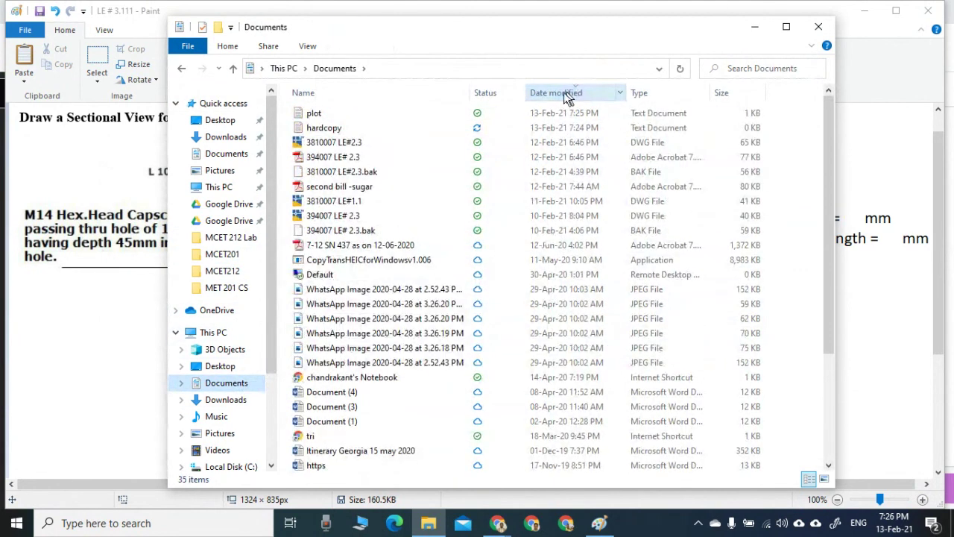
pyautogui.click(559, 96)
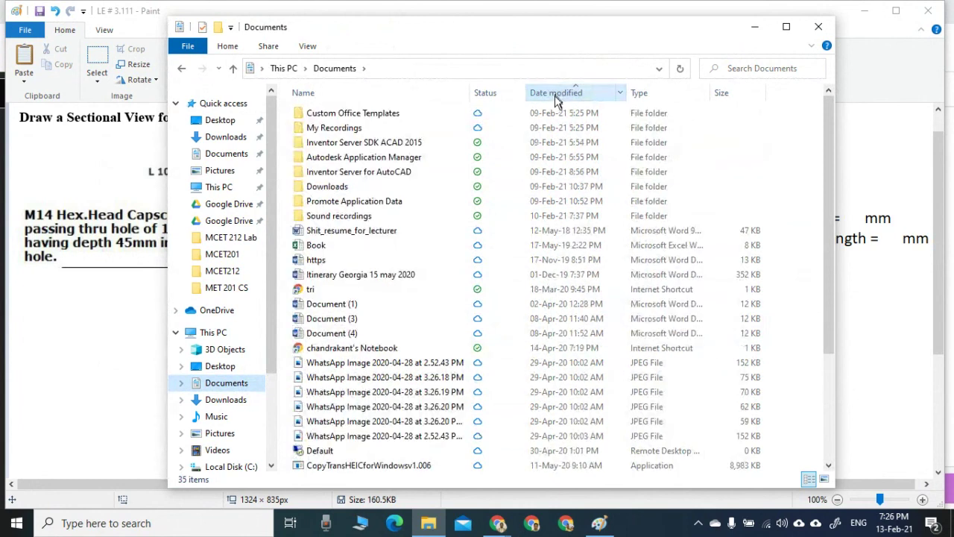
pyautogui.scroll(-4, 363, 345)
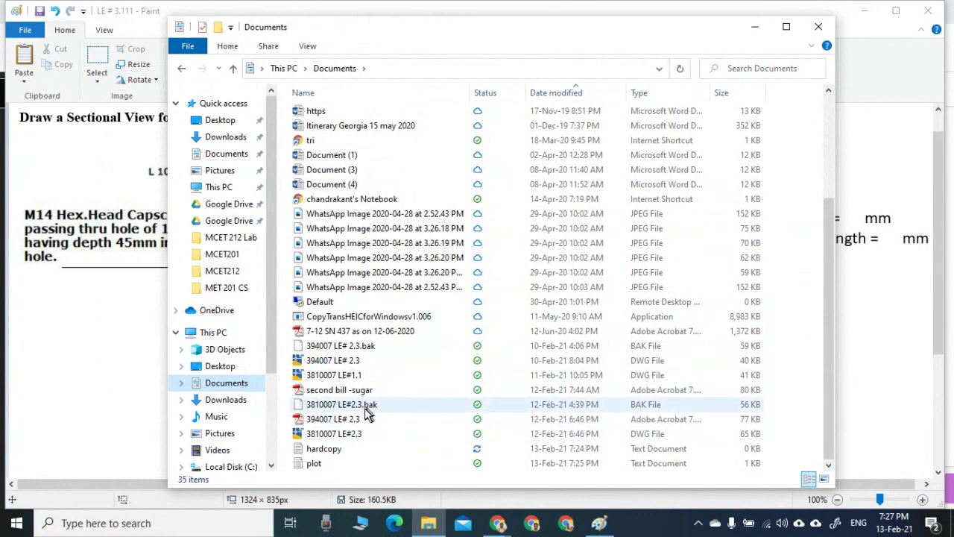
pyautogui.click(335, 422)
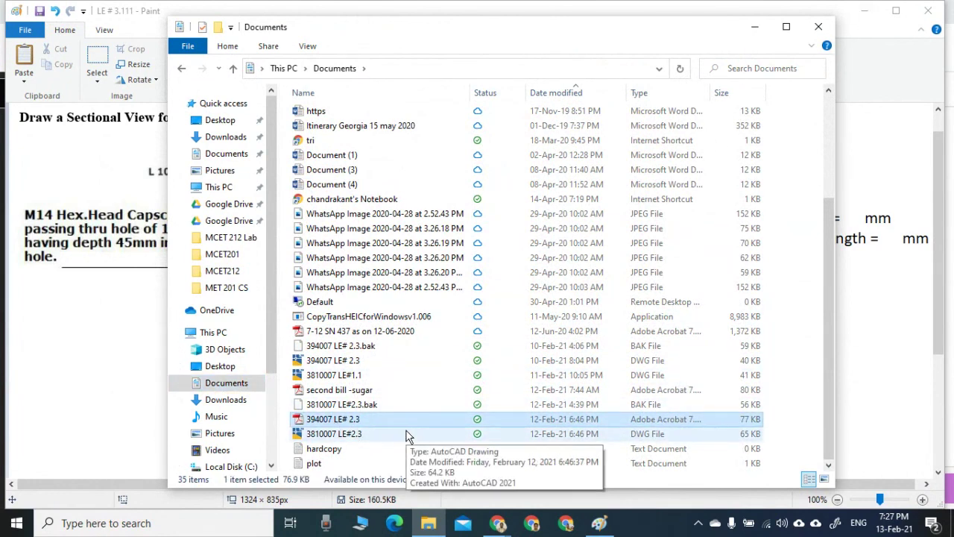
pyautogui.doubleClick(345, 427)
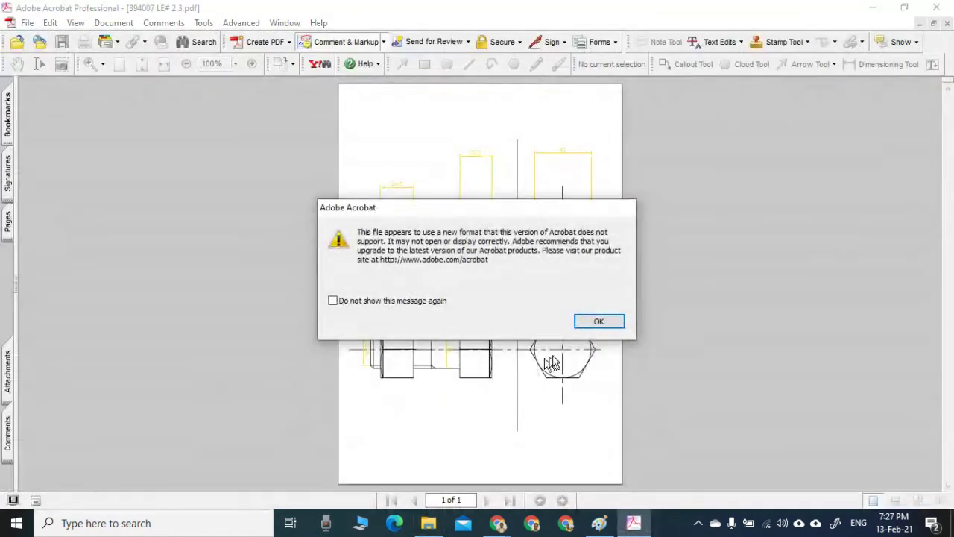
pyautogui.click(599, 321)
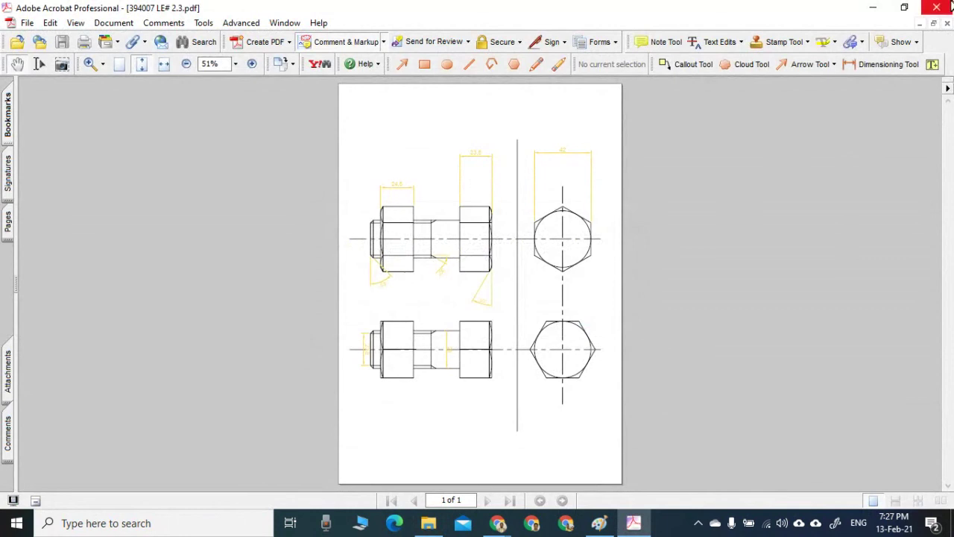
pyautogui.click(931, 6)
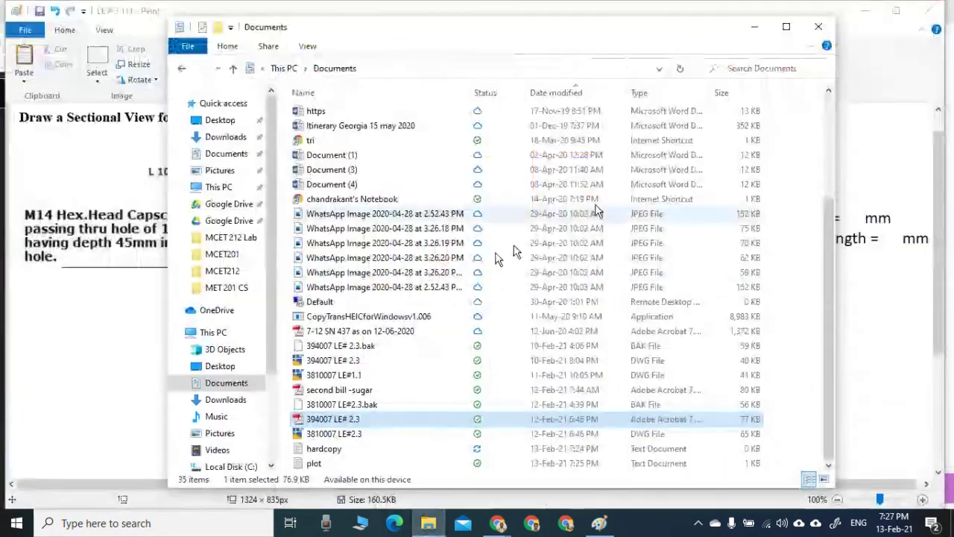
# Step: Open 3810007 LE#2.3 in AutoCAD, close Explorer, and close Paint saving LE # 3.111.png
pyautogui.click(348, 438)
pyautogui.doubleClick(352, 438)
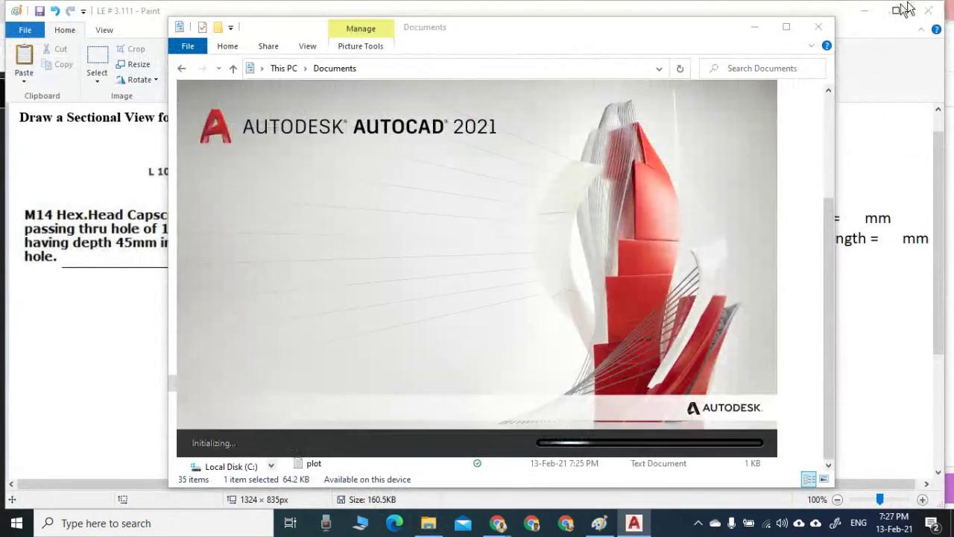
pyautogui.click(818, 26)
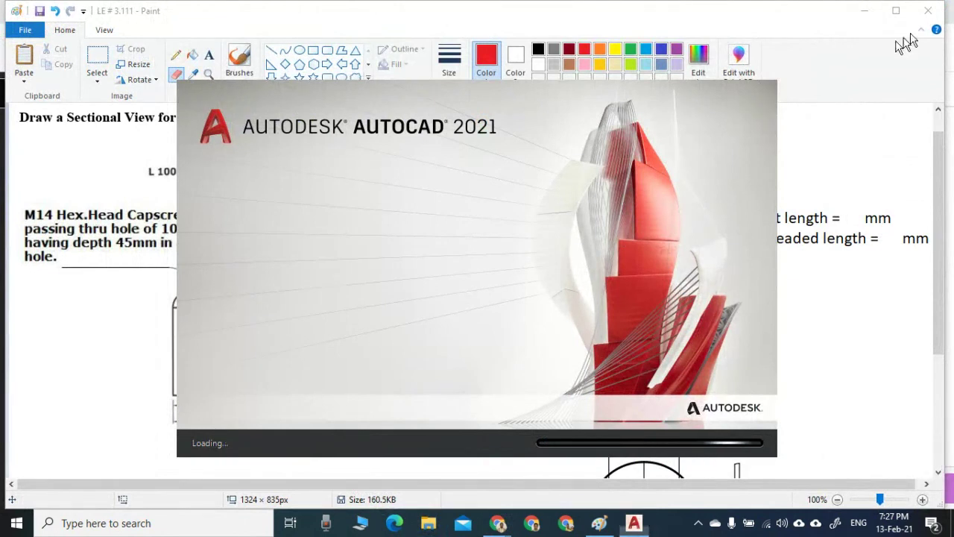
pyautogui.click(924, 12)
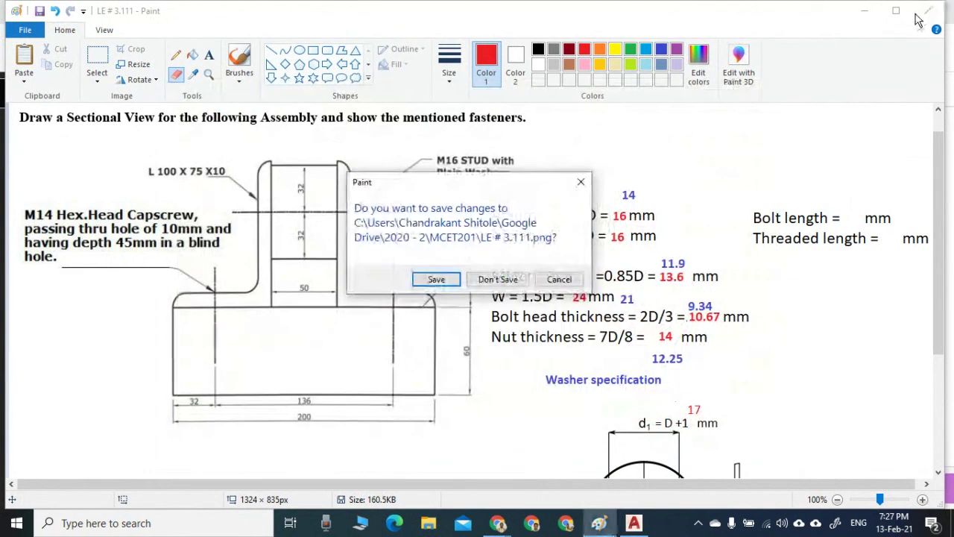
pyautogui.click(436, 279)
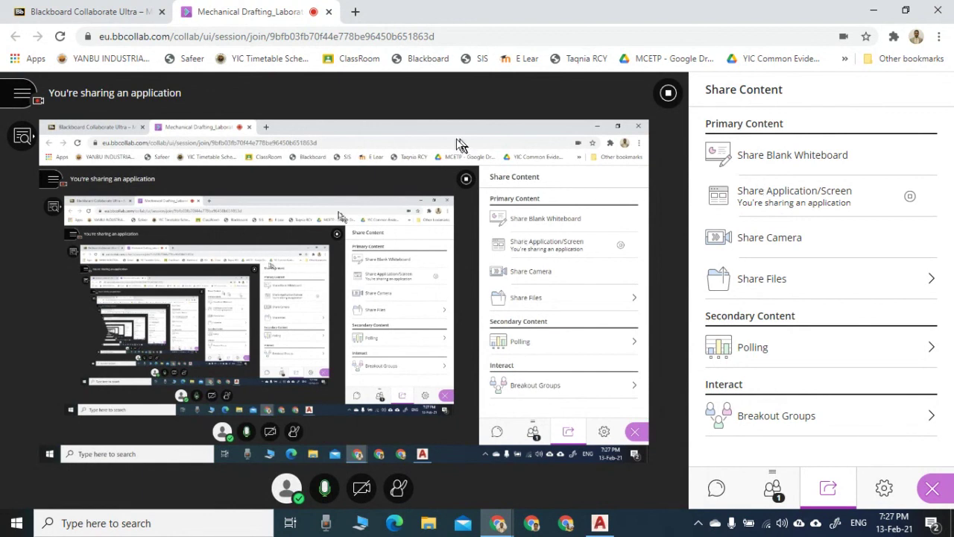
# Step: Check the empty Recordings page, then return to the Mechanical Drafting live session
pyautogui.click(74, 9)
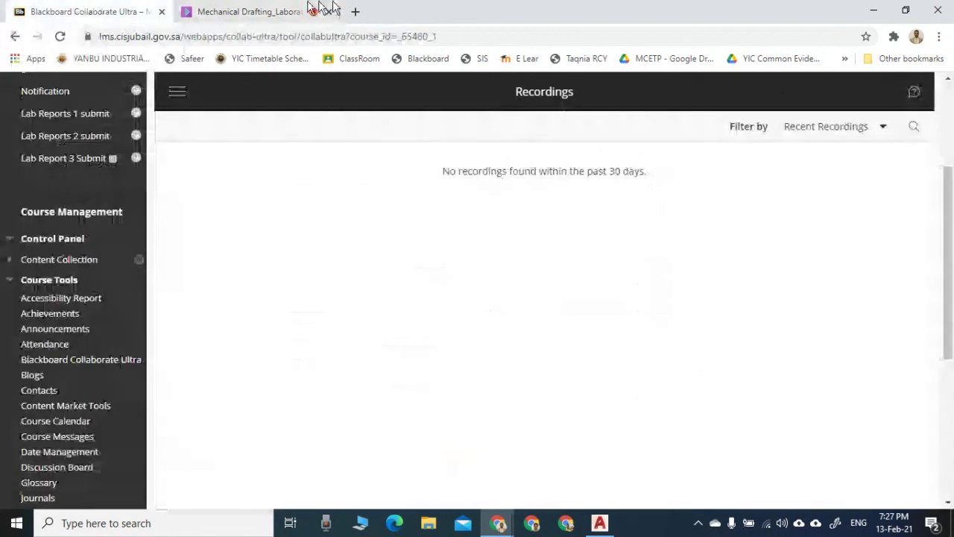
pyautogui.click(253, 11)
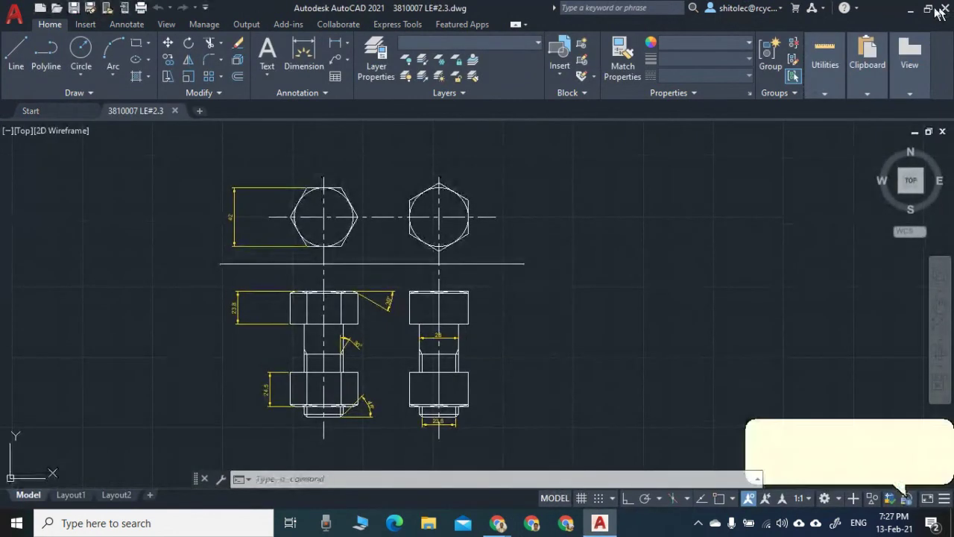
# Step: Exit AutoCAD, closing the 3810007 LE#2.3 drawing
pyautogui.click(945, 8)
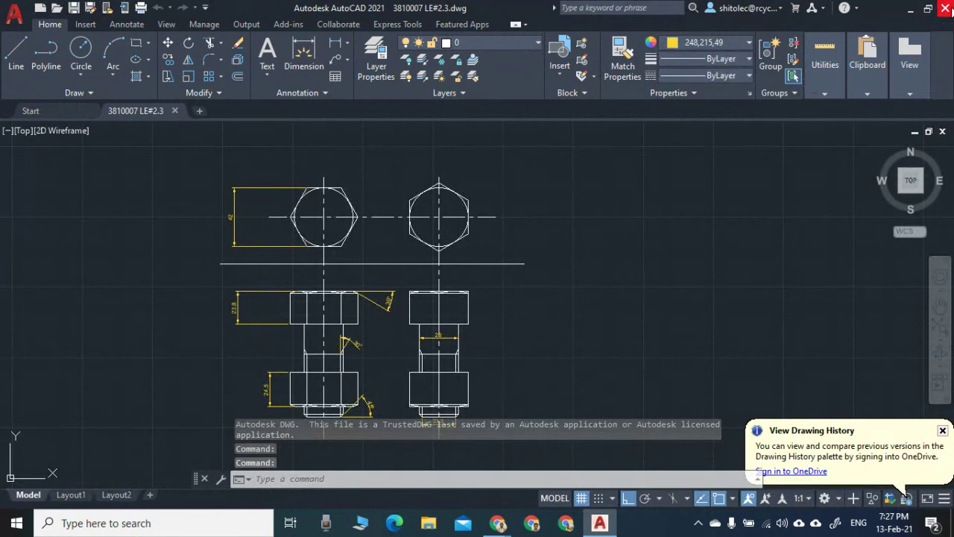